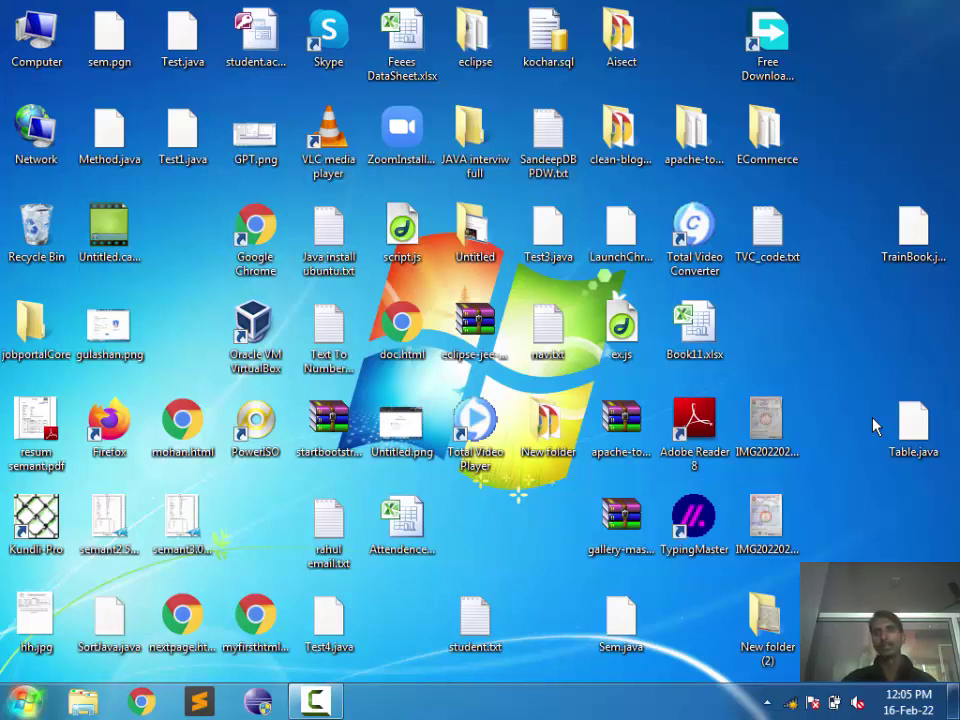
Step: Refresh the desktop, check the wireless network status, then launch Google Chrome from the taskbar
{"action": "right_click", "coordinate": [790, 314]}
{"action": "left_click", "coordinate": [826, 360]}
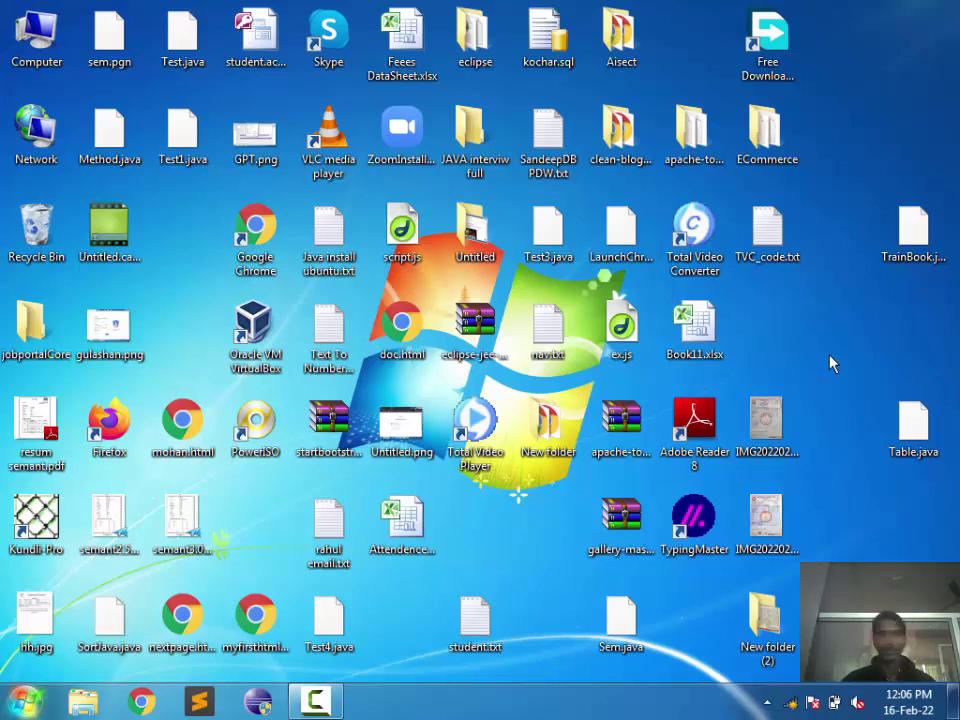
{"action": "left_click", "coordinate": [791, 704]}
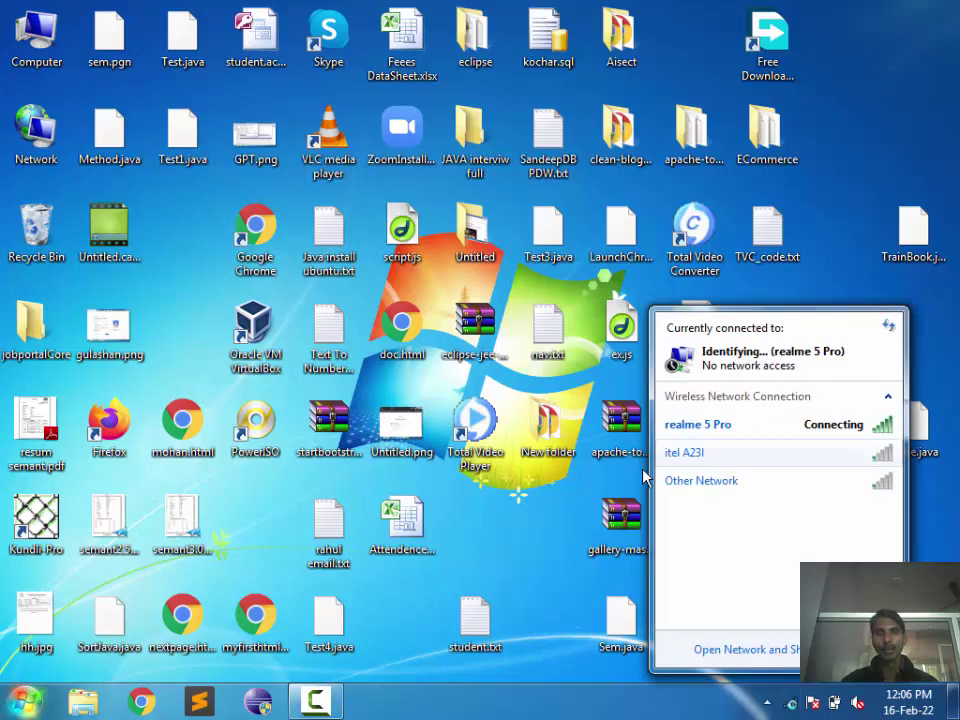
{"action": "left_click", "coordinate": [529, 586]}
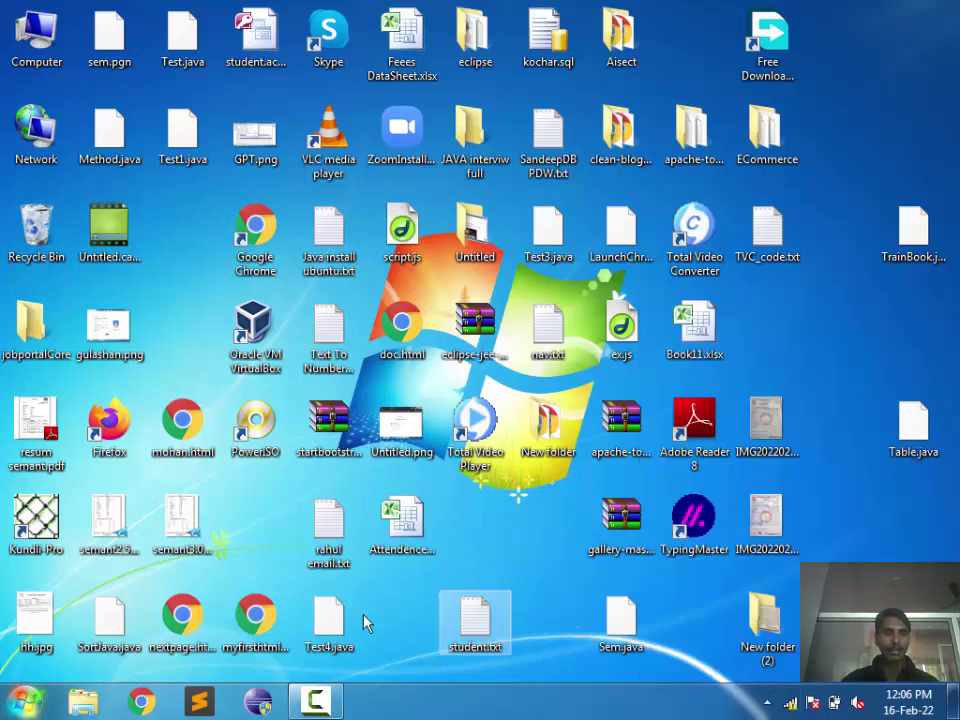
{"action": "left_click", "coordinate": [141, 702]}
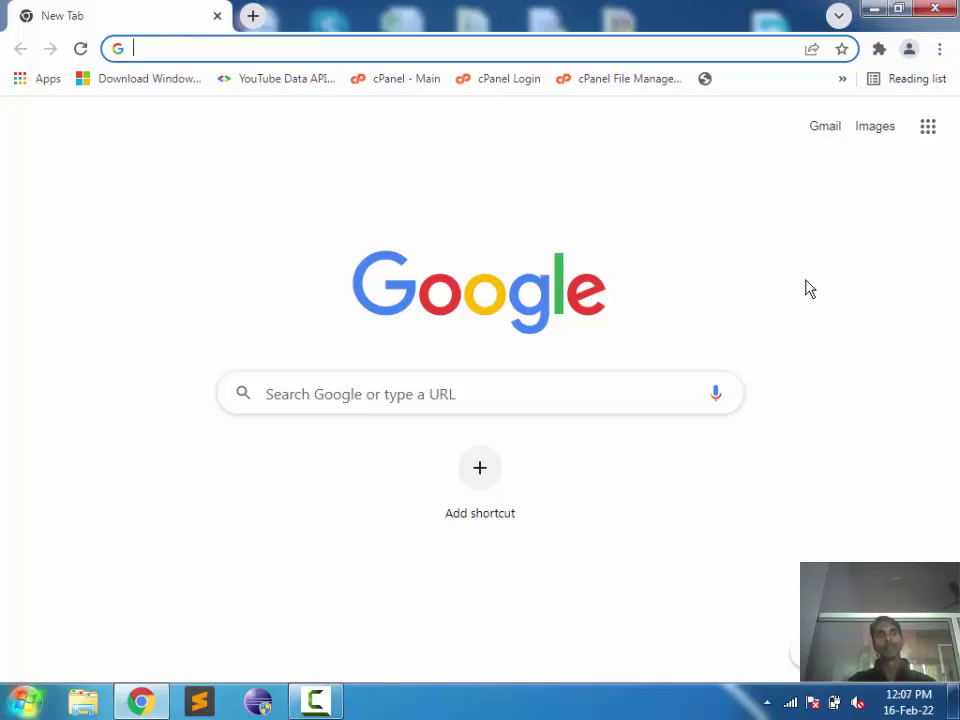
Step: Search Google for 'c wikipedia hindi' and view the Hindi C article सी (प्रोग्रामिंग भाषा) in a new tab
{"action": "type", "text": "c "}
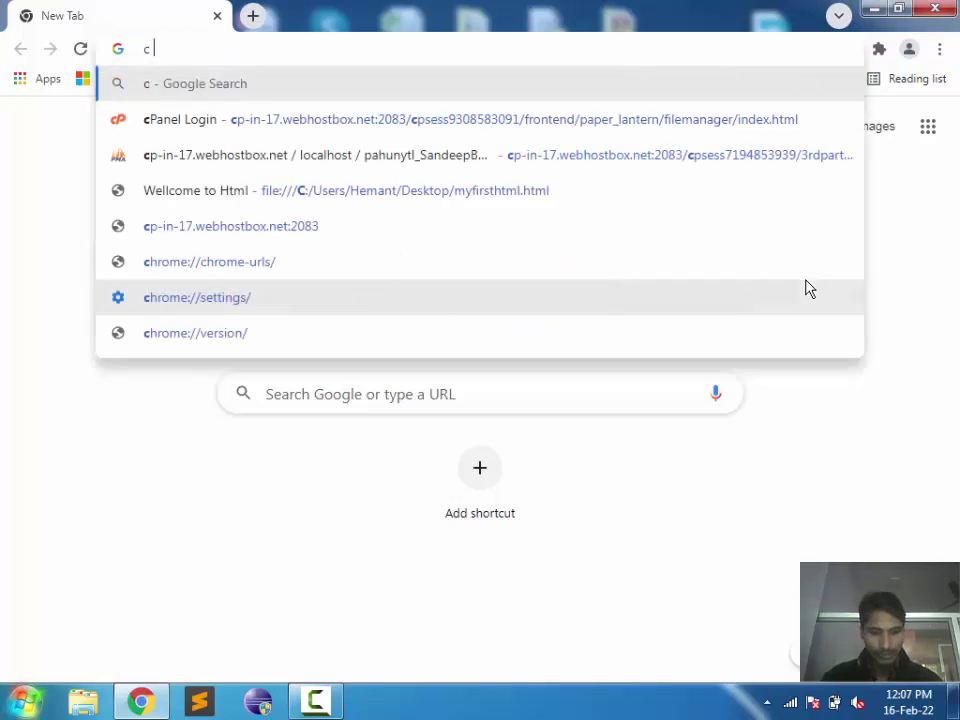
{"action": "type", "text": "waiki"}
{"action": "key", "text": "Down"}
{"action": "key", "text": "Down"}
{"action": "key", "text": "Down"}
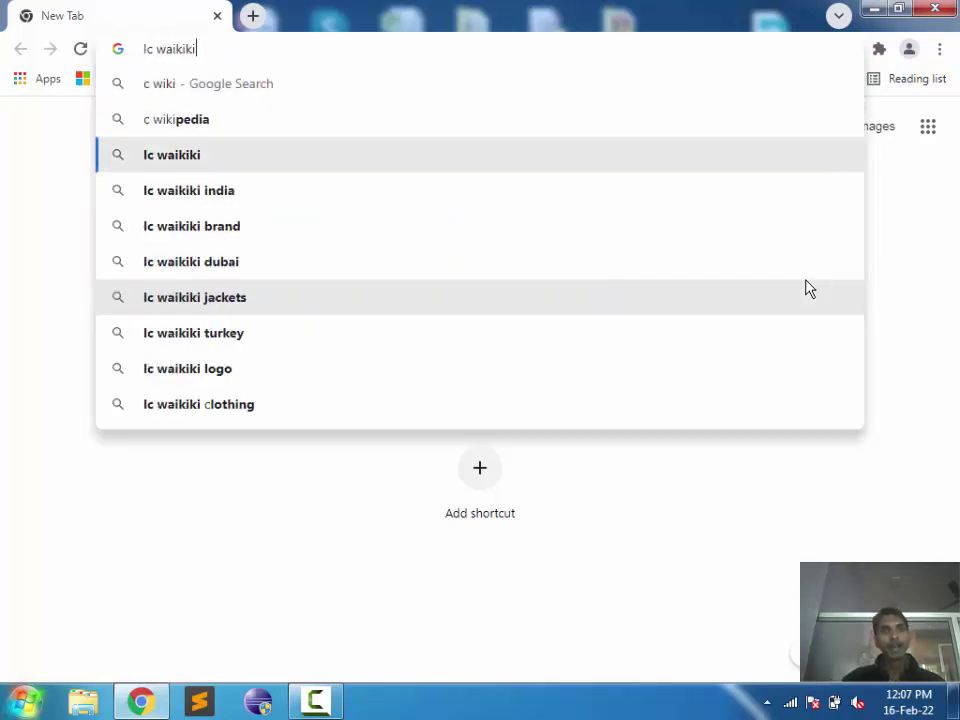
{"action": "key", "text": "Up"}
{"action": "key", "text": "Up"}
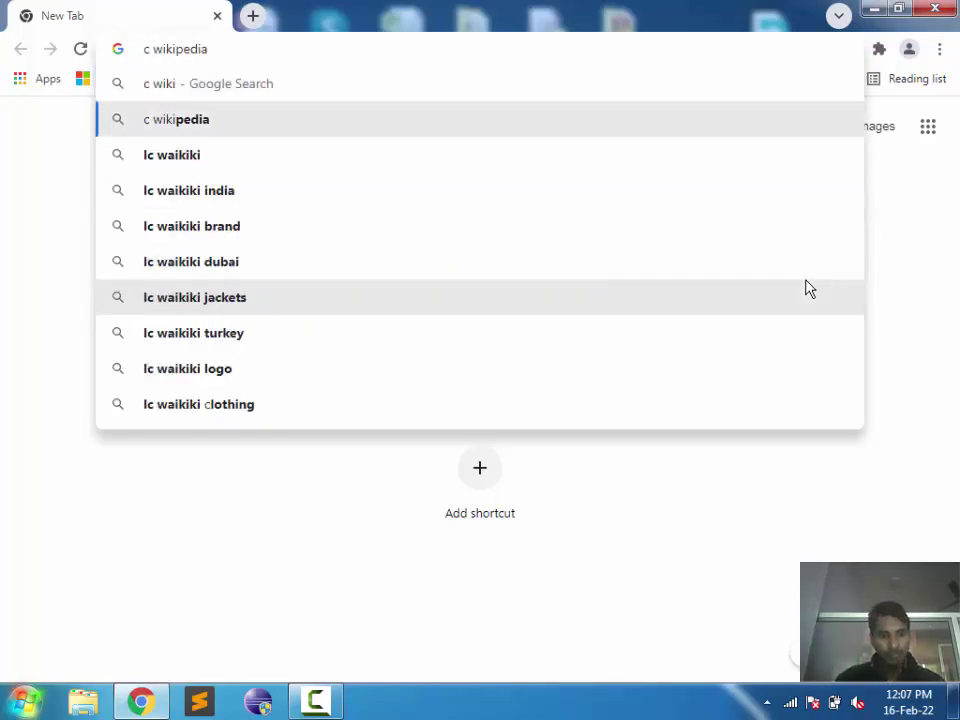
{"action": "type", "text": "hindi"}
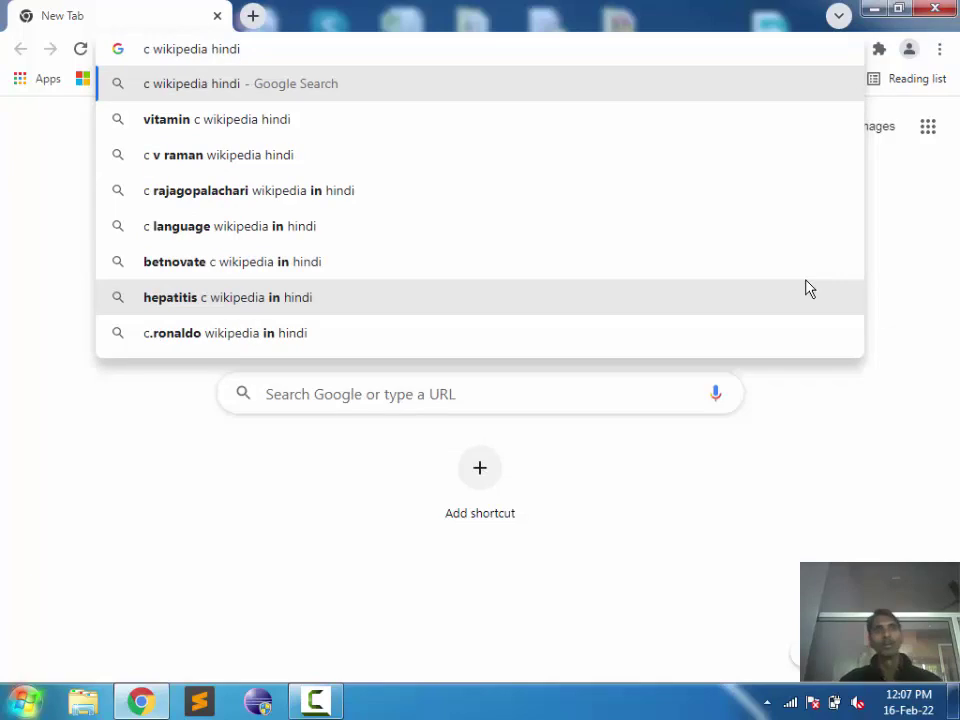
{"action": "key", "text": "Return"}
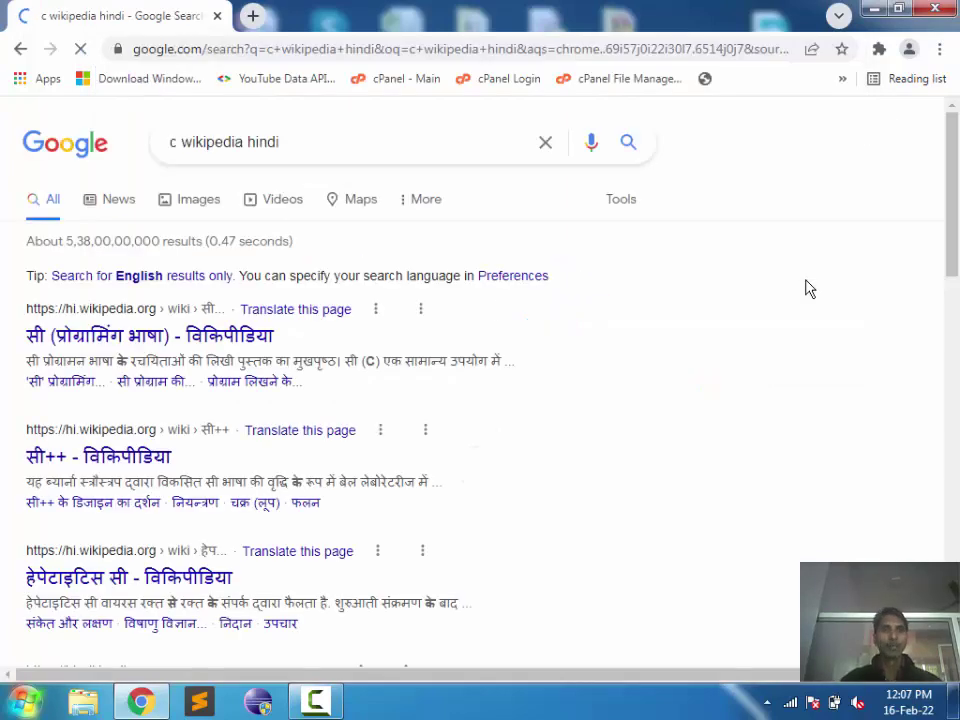
{"action": "middle_click", "coordinate": [150, 335]}
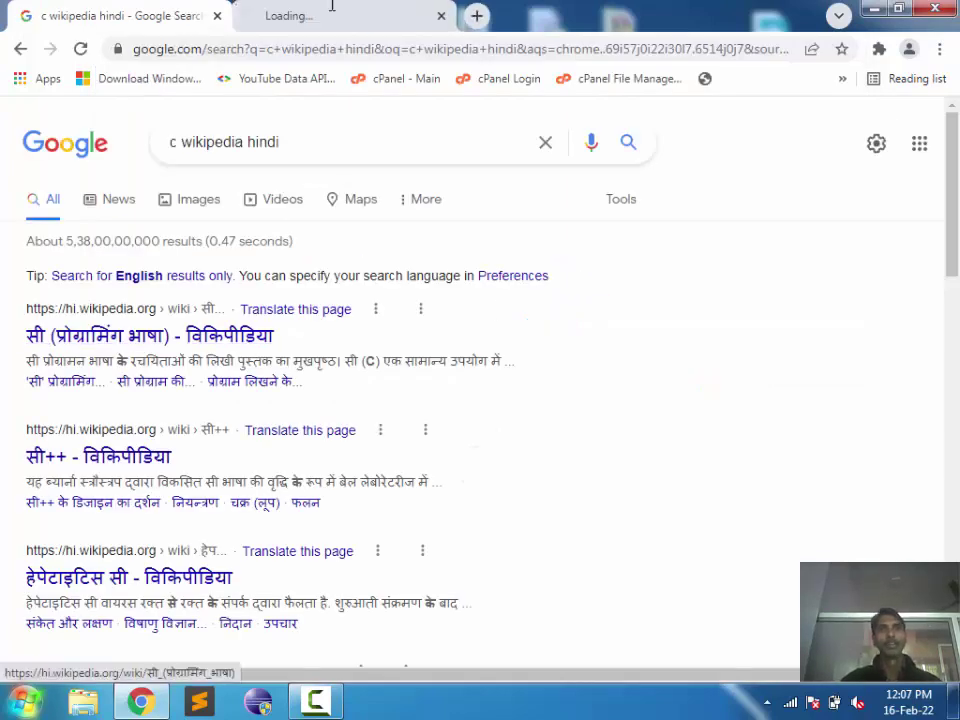
{"action": "left_click", "coordinate": [318, 12]}
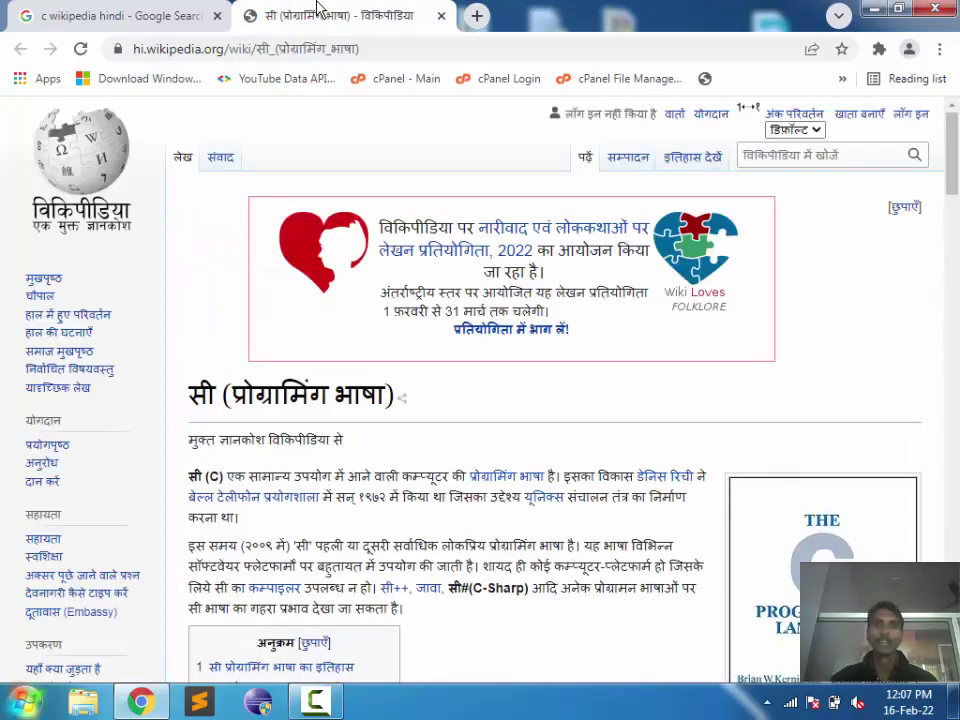
Step: Scroll the Hindi article, highlight the year १९७२, then start Windows Magnifier
{"action": "scroll", "coordinate": [950, 170], "scroll_direction": "down", "scroll_amount": 2}
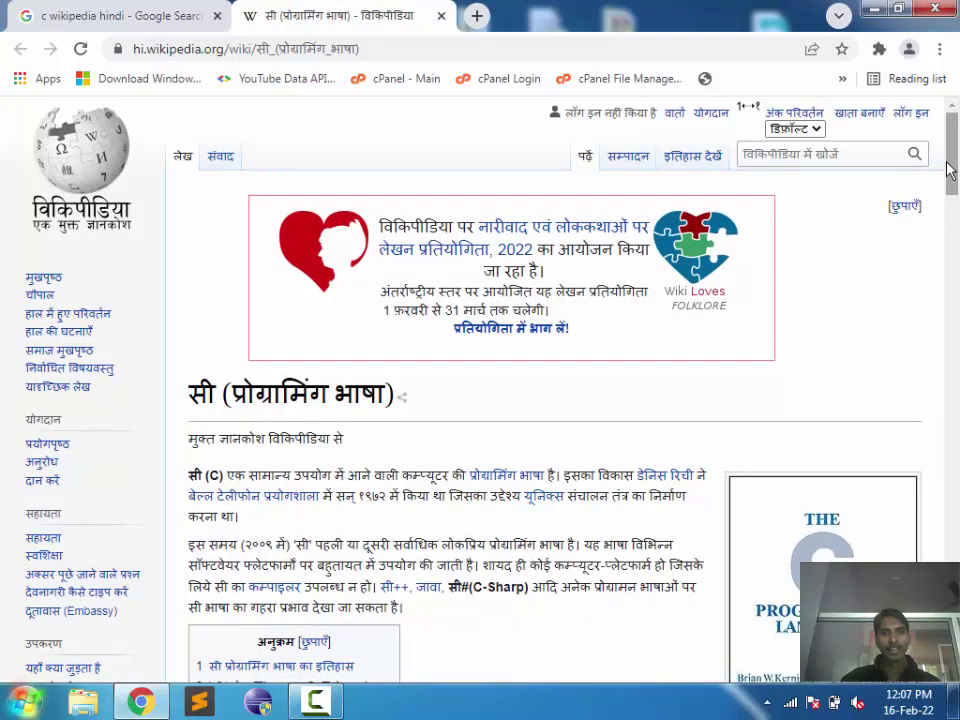
{"action": "scroll", "coordinate": [950, 170], "scroll_direction": "down", "scroll_amount": 1}
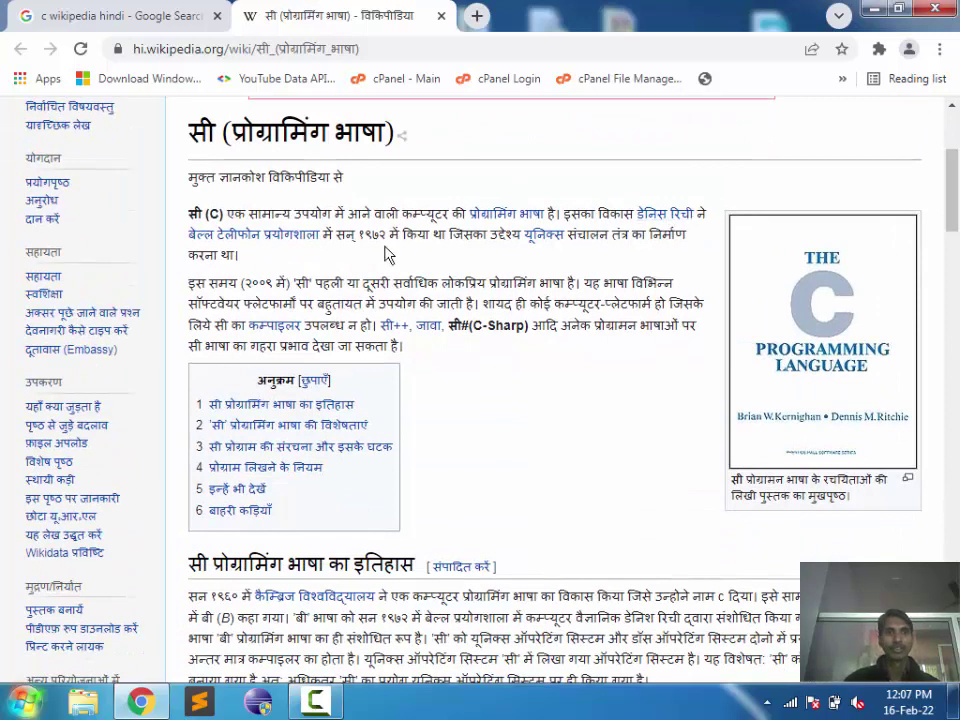
{"action": "mouse_move", "coordinate": [258, 247]}
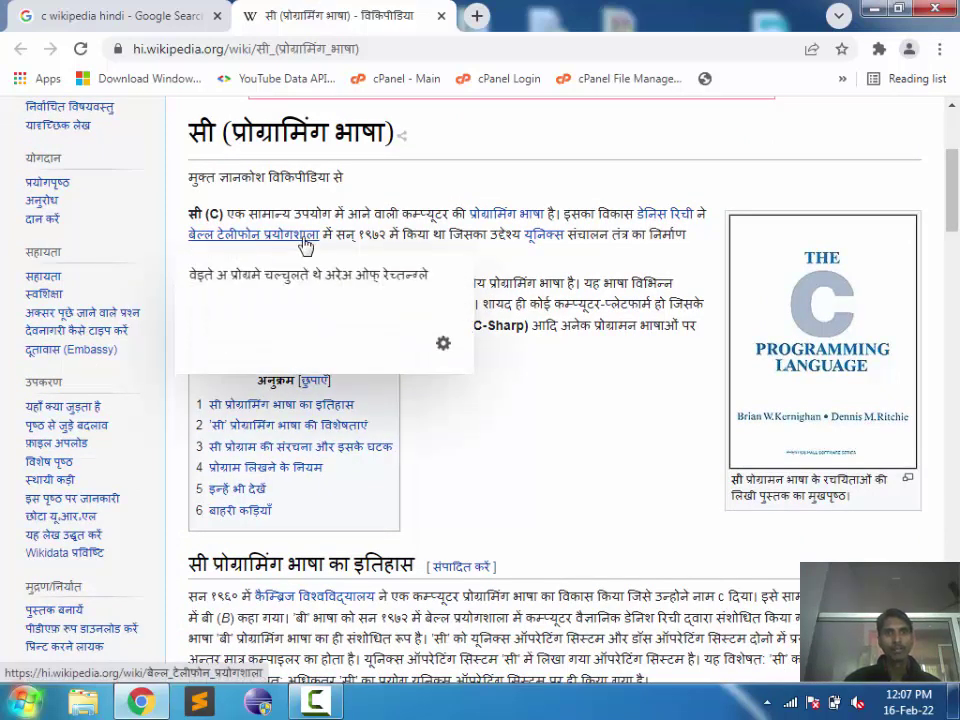
{"action": "double_click", "coordinate": [373, 234]}
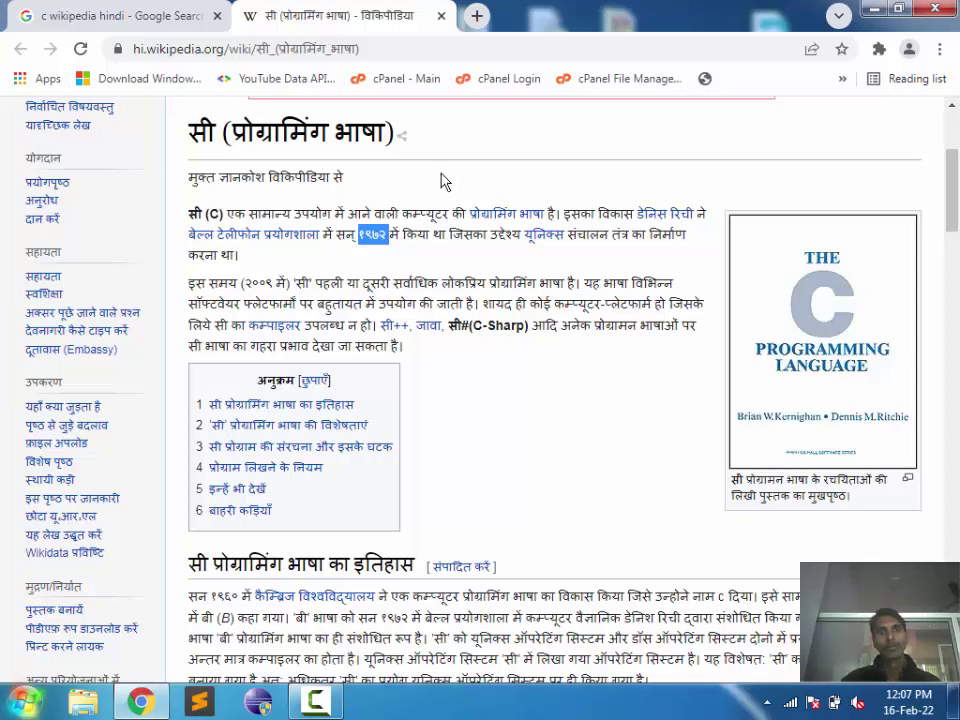
{"action": "left_click", "coordinate": [380, 213]}
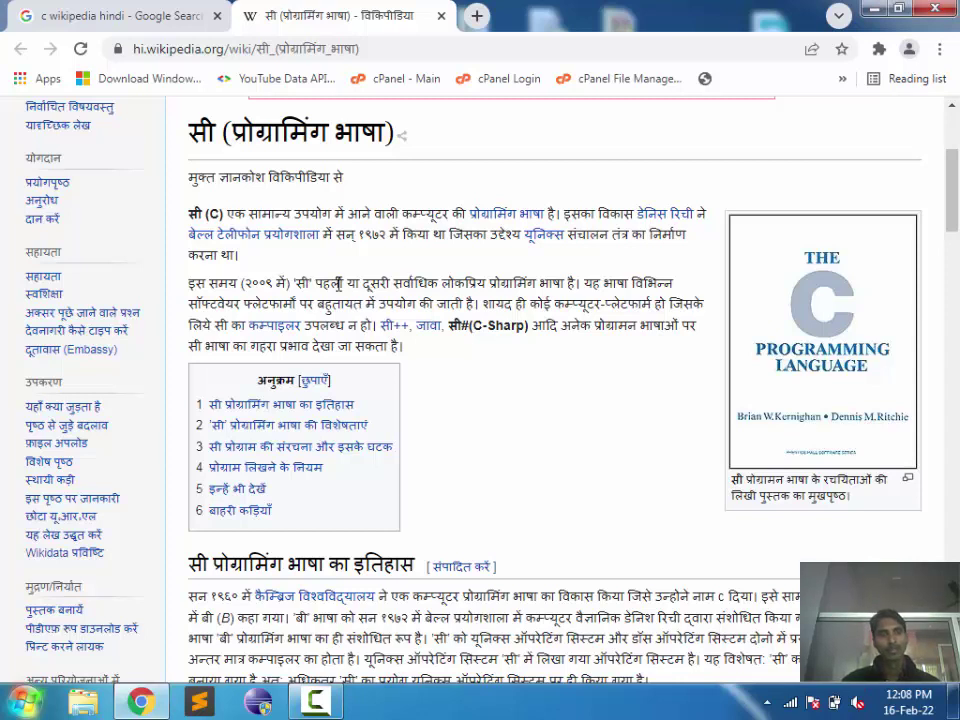
{"action": "left_click", "coordinate": [24, 700]}
{"action": "key", "text": "super+plus"}
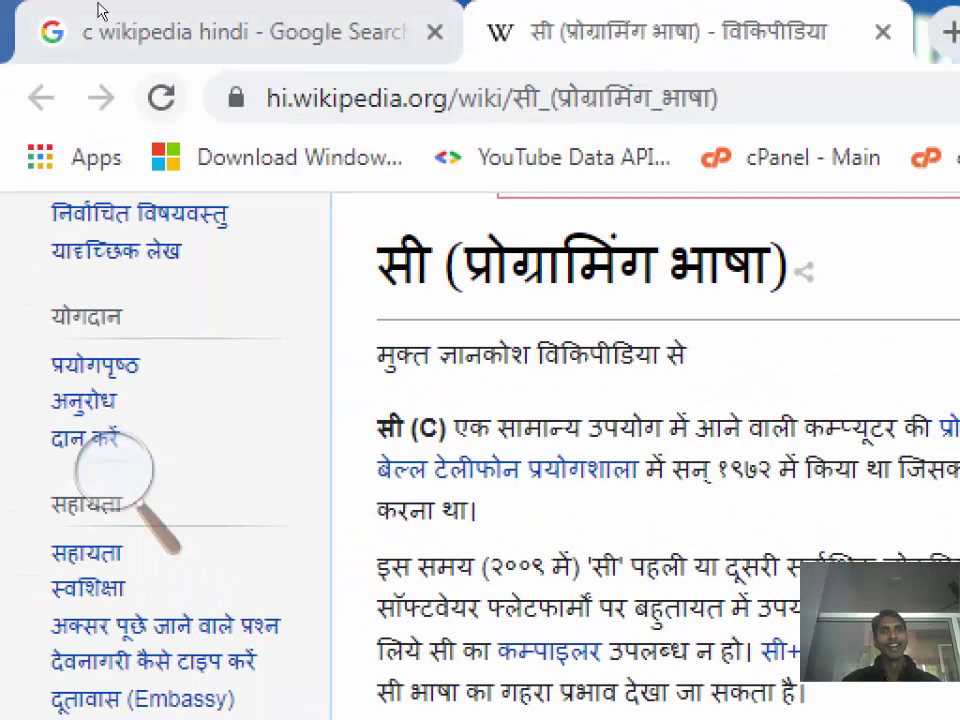
Step: Change the Google query to 'c wikipedia english' and run the search
{"action": "left_click", "coordinate": [100, 10]}
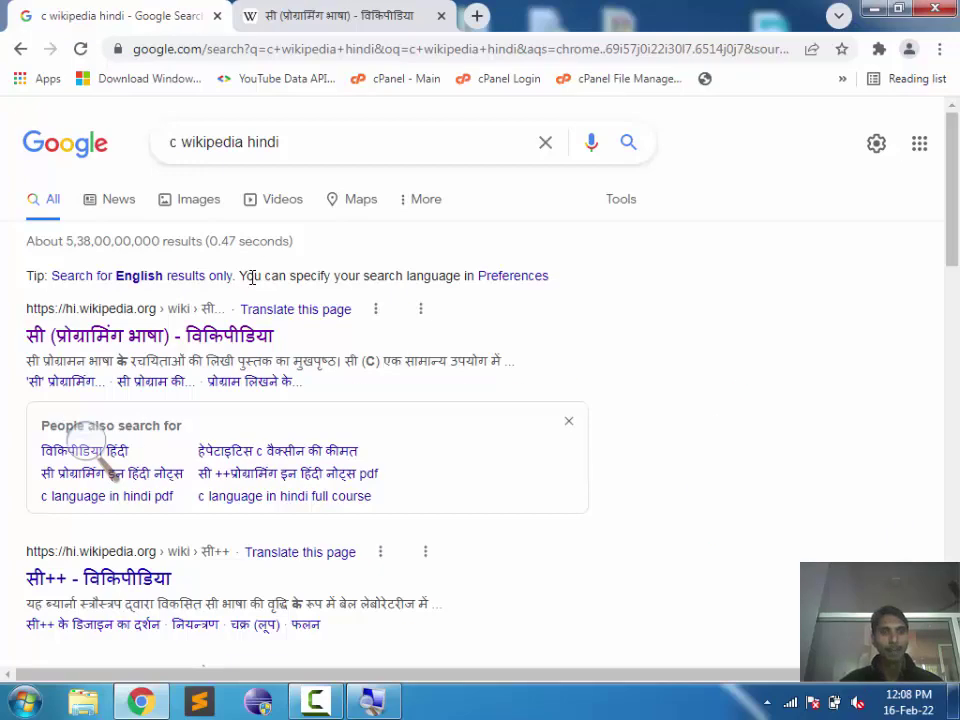
{"action": "left_click", "coordinate": [309, 141]}
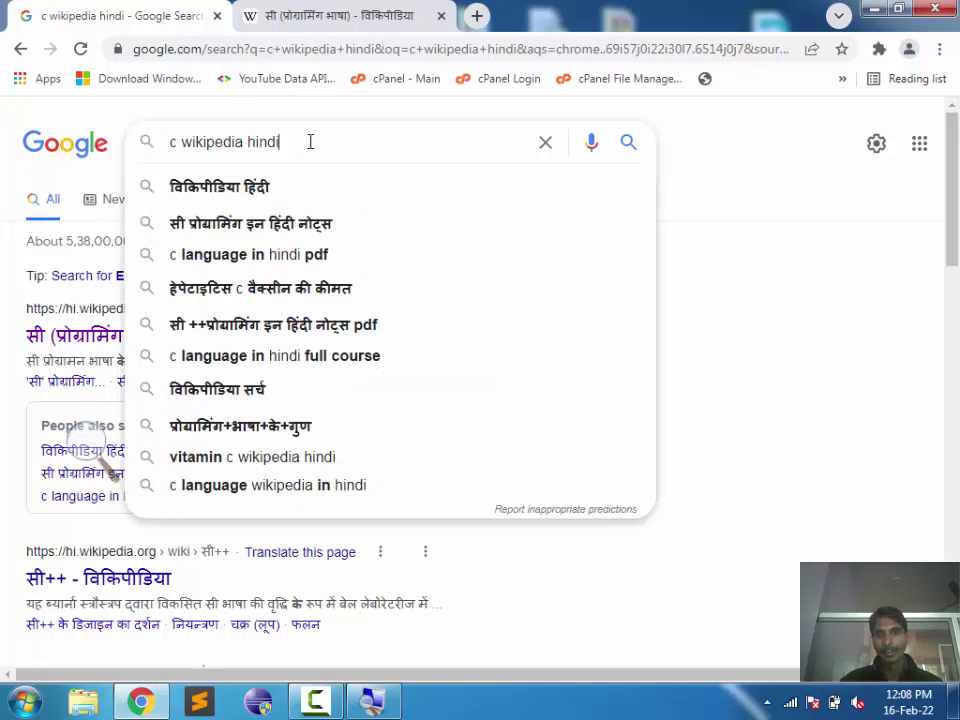
{"action": "key", "text": "BackSpace"}
{"action": "key", "text": "BackSpace"}
{"action": "key", "text": "BackSpace"}
{"action": "key", "text": "BackSpace"}
{"action": "key", "text": "BackSpace"}
{"action": "type", "text": "english"}
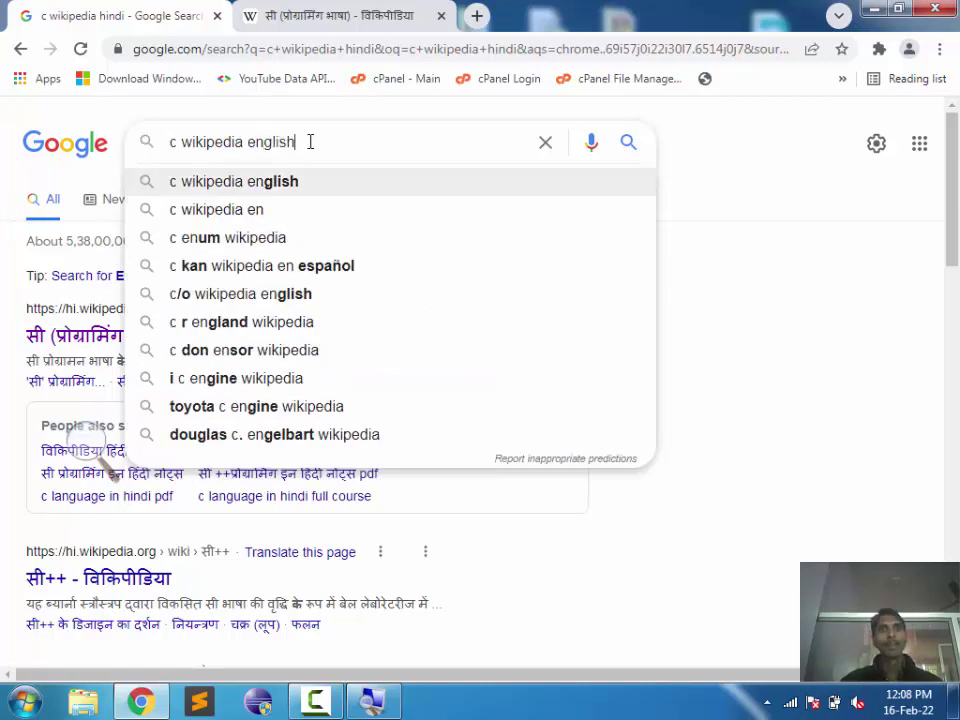
{"action": "key", "text": "Return"}
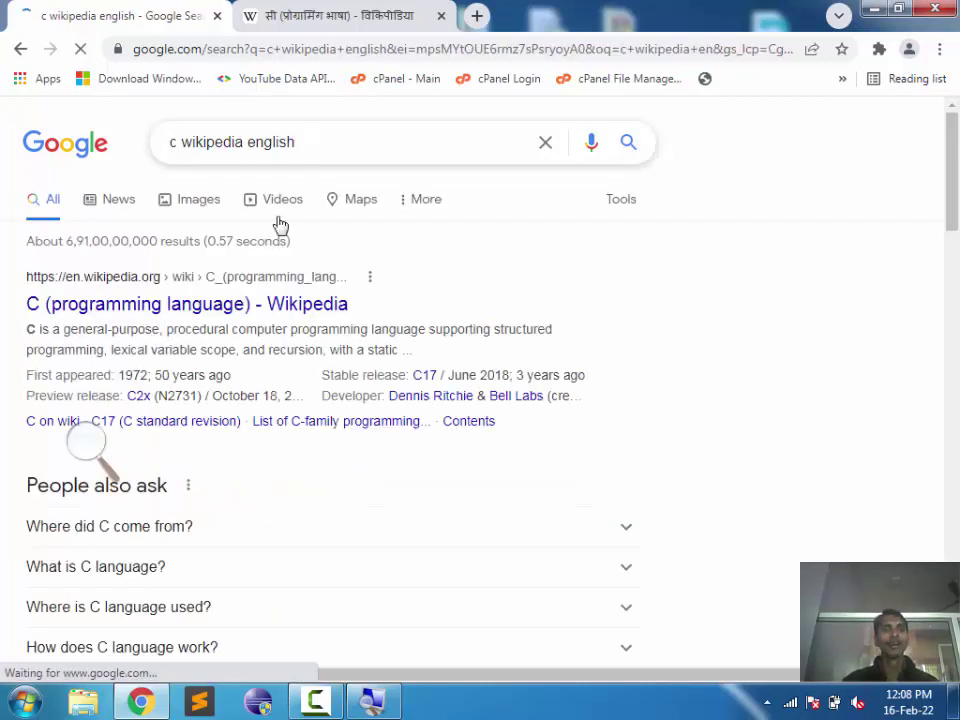
Step: Open the English C (programming language) article, then return to the Hindi article tab
{"action": "left_click", "coordinate": [268, 305]}
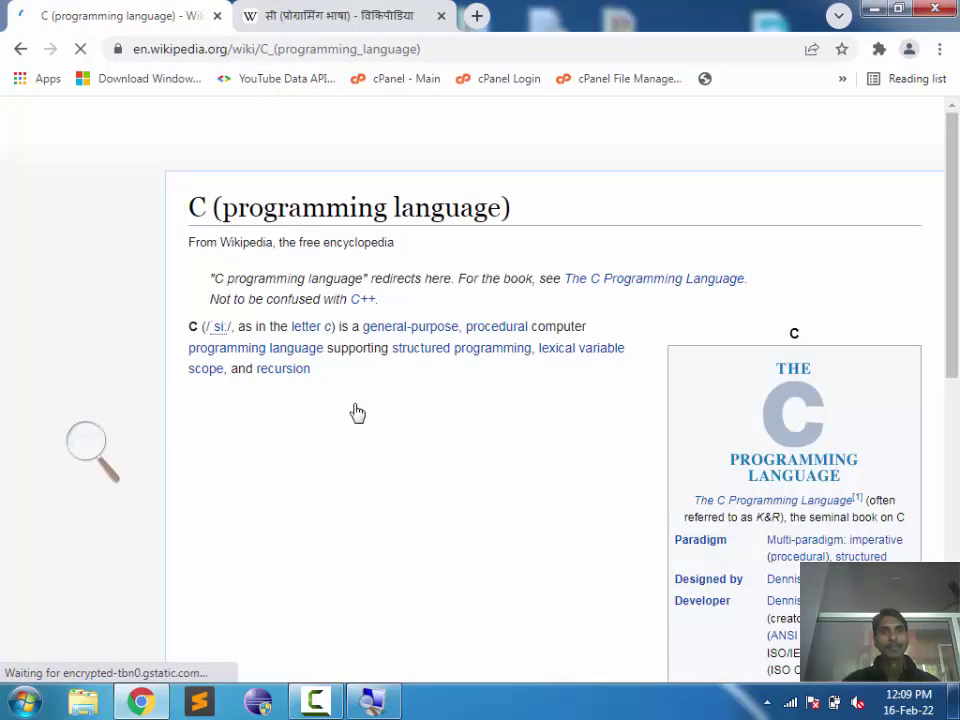
{"action": "scroll", "coordinate": [378, 474], "scroll_direction": "down", "scroll_amount": 4}
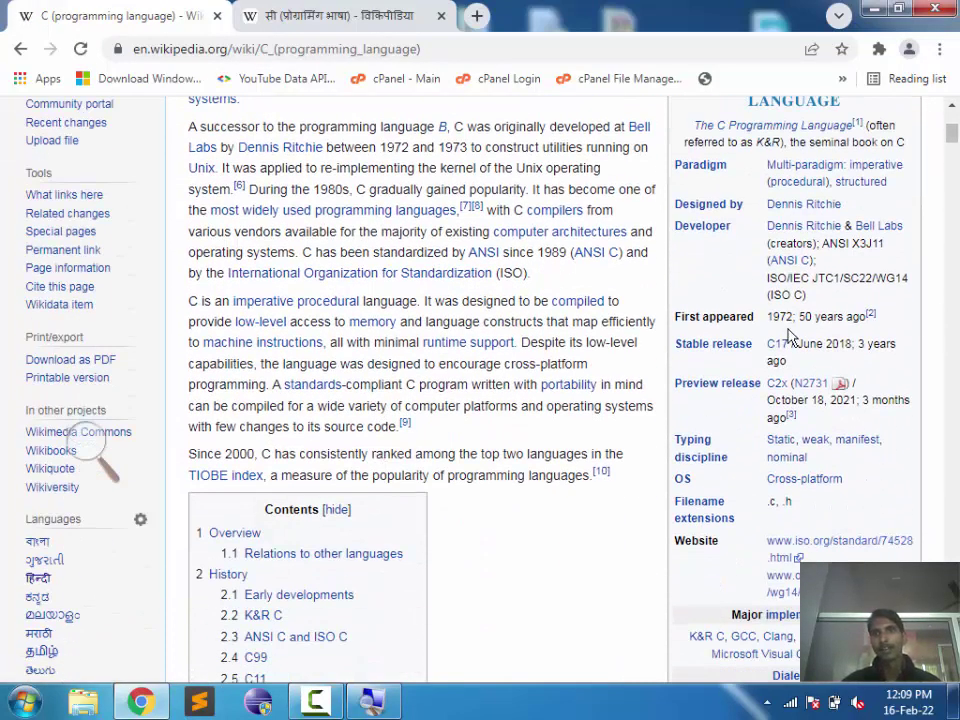
{"action": "left_click", "coordinate": [249, 10]}
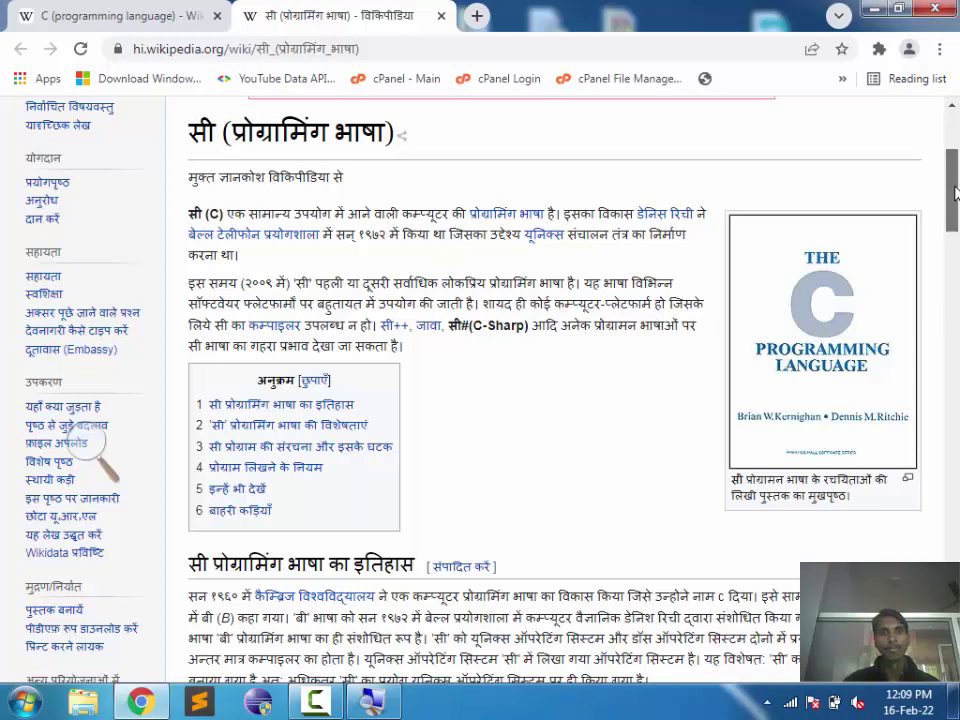
Step: Scroll through the Hindi article's pointer example code, then close the Chrome window
{"action": "left_click_drag", "start_coordinate": [957, 197], "coordinate": [957, 343]}
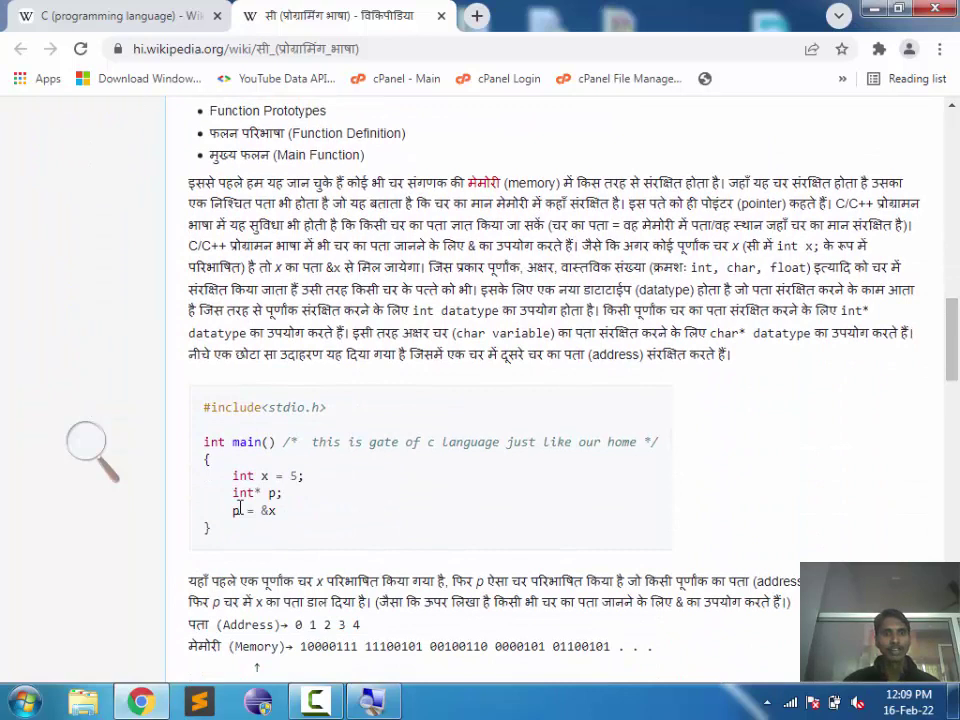
{"action": "left_click_drag", "start_coordinate": [208, 527], "coordinate": [197, 417]}
{"action": "left_click", "coordinate": [327, 427]}
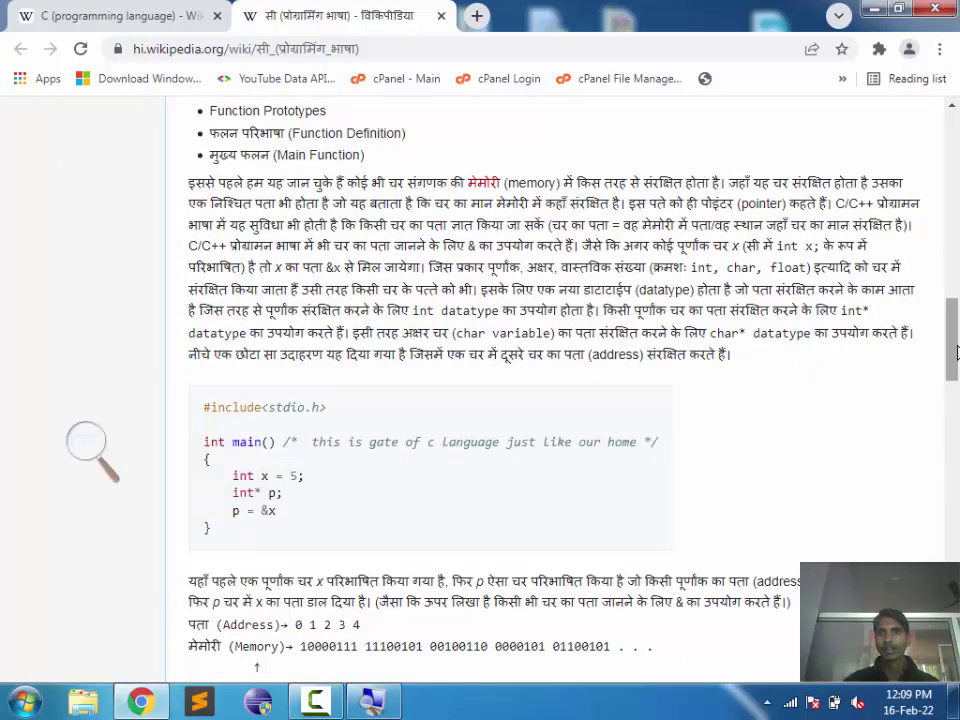
{"action": "left_click_drag", "start_coordinate": [957, 352], "coordinate": [957, 462]}
{"action": "left_click", "coordinate": [935, 8]}
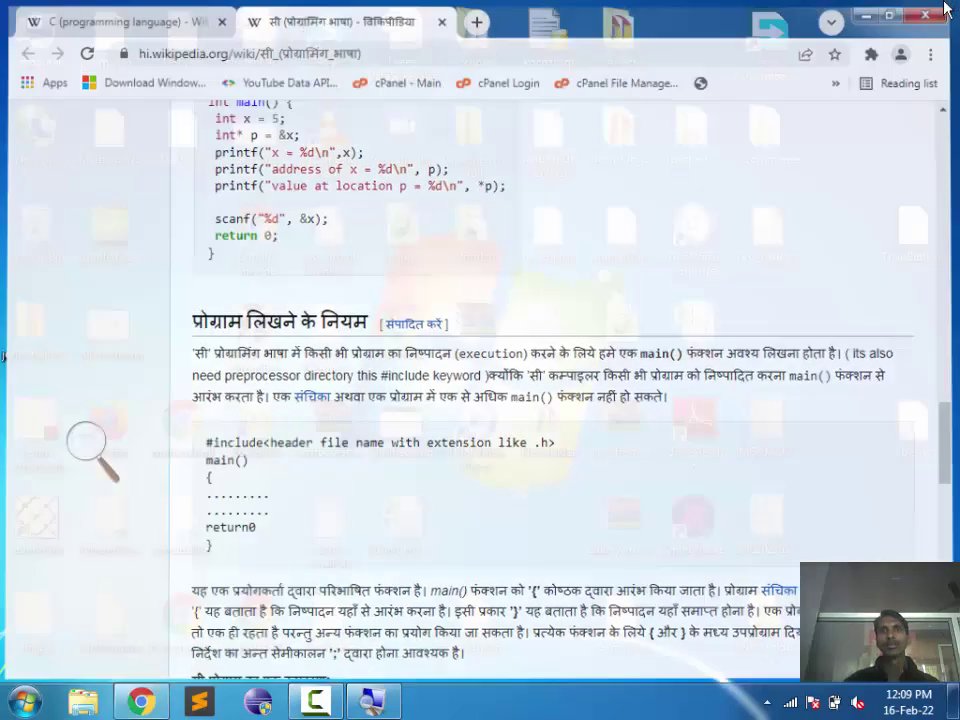
Step: Refresh the desktop three times from its right-click menu
{"action": "right_click", "coordinate": [849, 173]}
{"action": "left_click", "coordinate": [862, 218]}
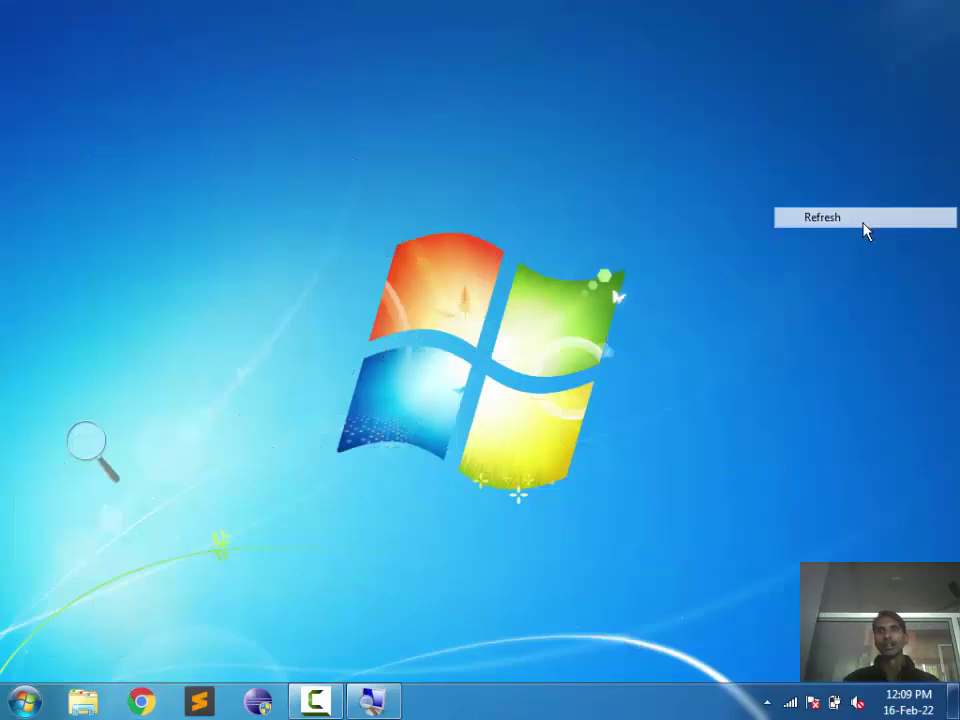
{"action": "right_click", "coordinate": [869, 94]}
{"action": "left_click", "coordinate": [871, 142]}
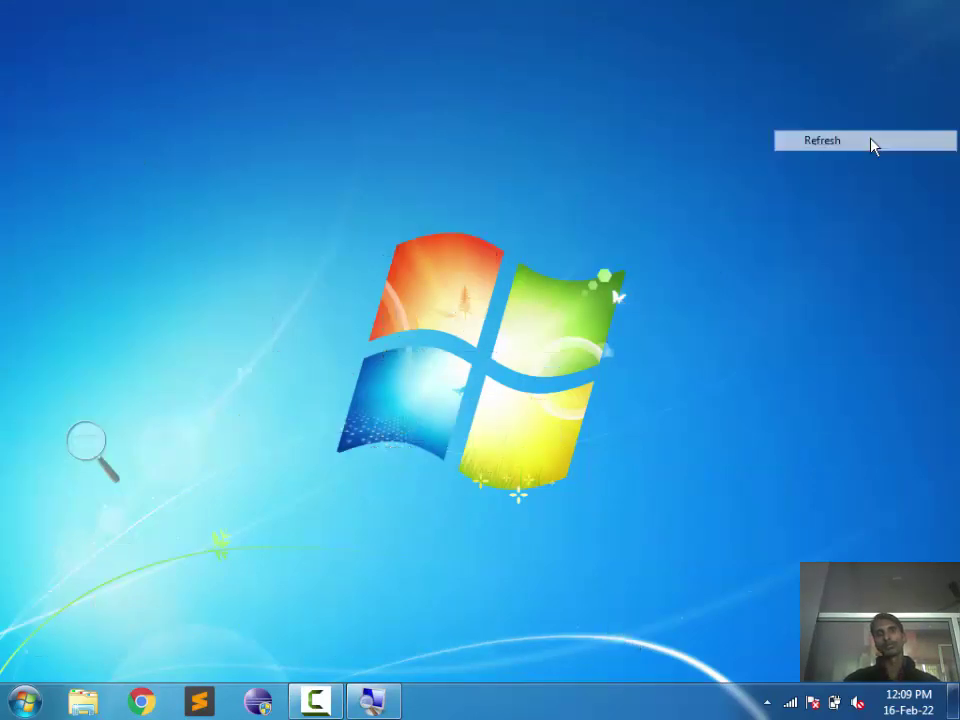
{"action": "right_click", "coordinate": [872, 144]}
{"action": "left_click", "coordinate": [868, 193]}
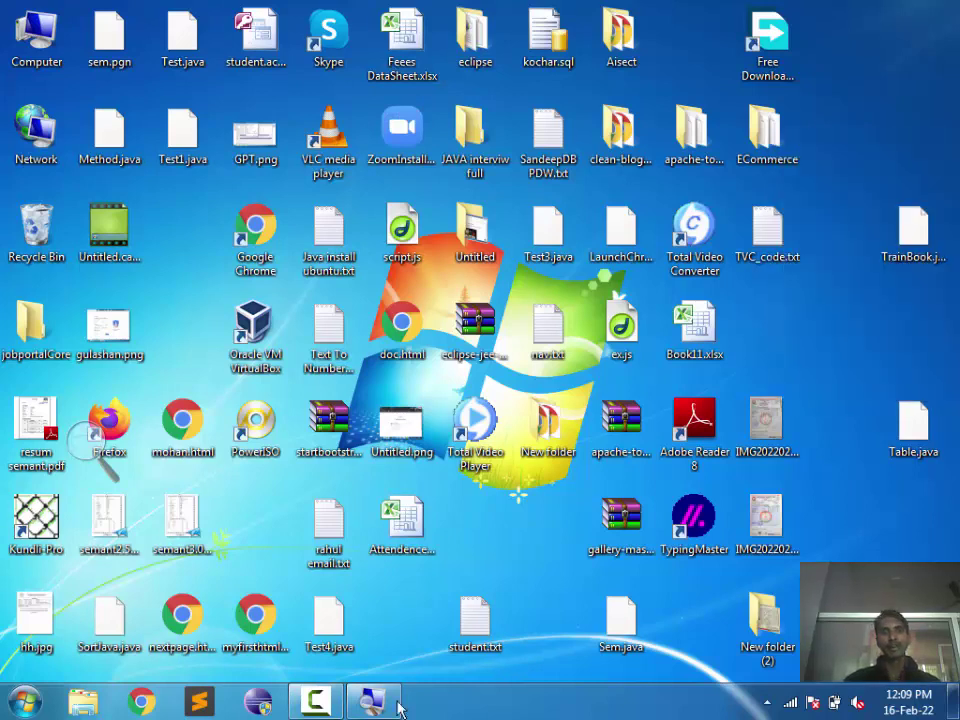
Step: Close the screen Magnifier and refresh the desktop once more
{"action": "left_click", "coordinate": [90, 437]}
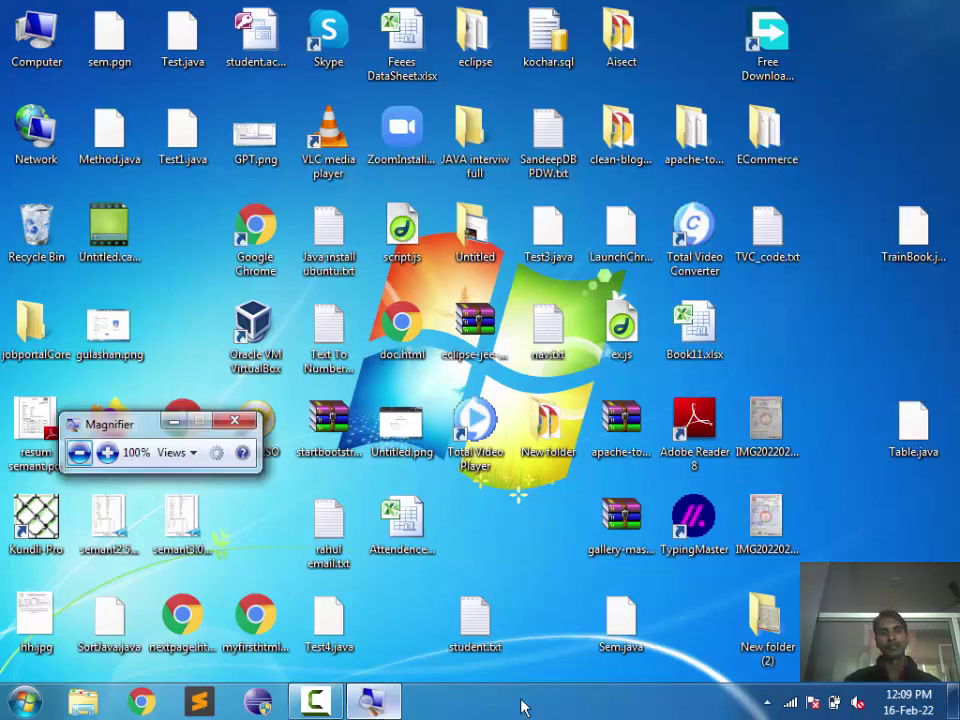
{"action": "left_click", "coordinate": [245, 430]}
{"action": "right_click", "coordinate": [514, 557]}
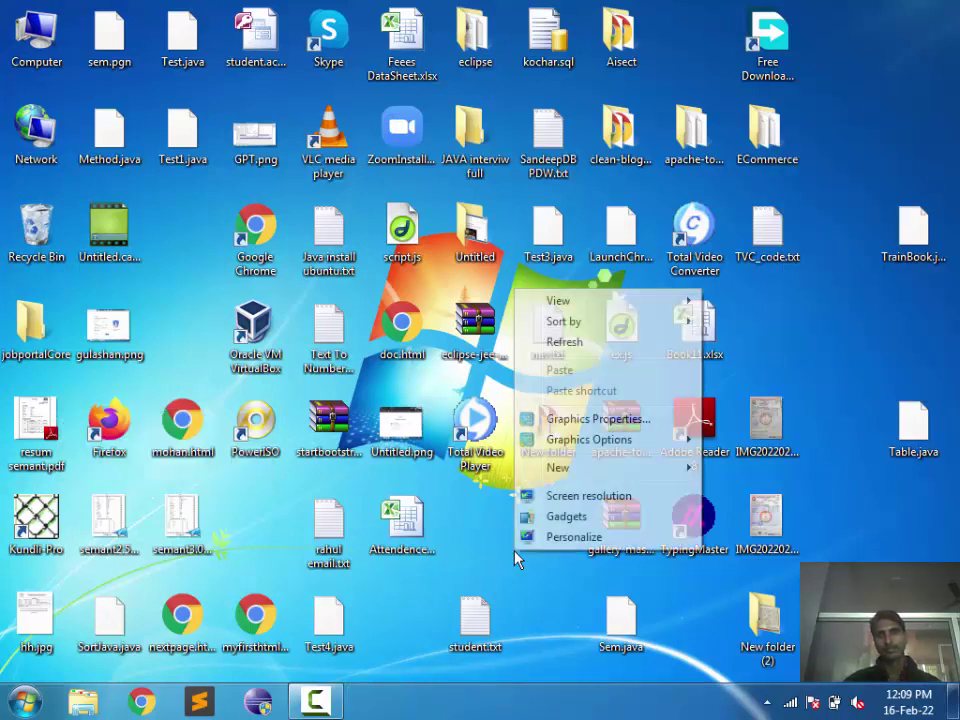
{"action": "left_click", "coordinate": [563, 344]}
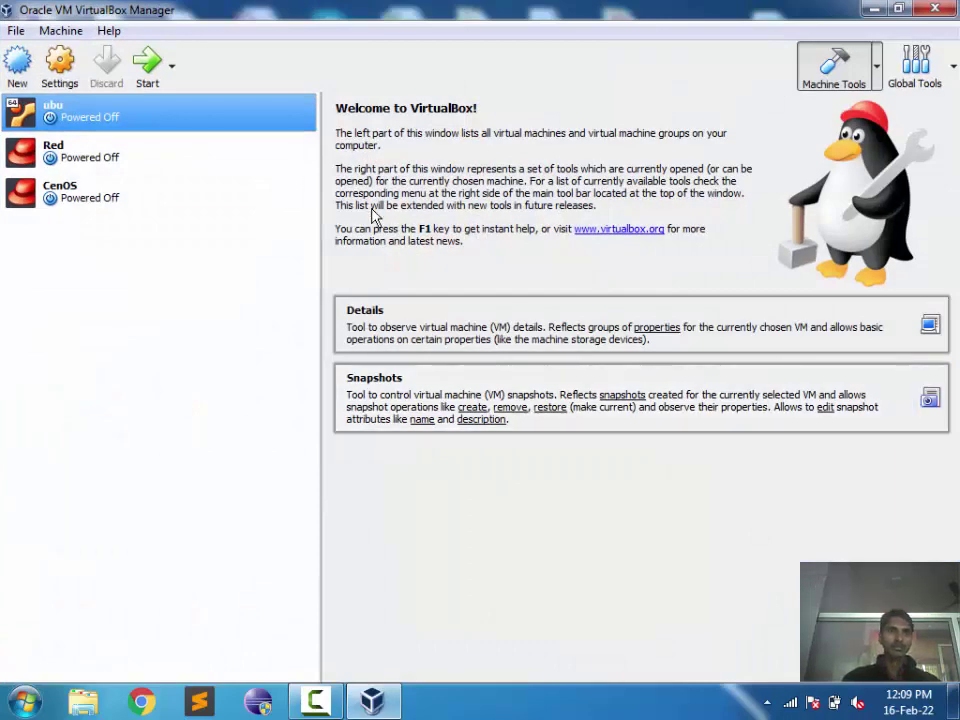
Step: Start the ubu virtual machine, hide the Manager, and dismiss the keyboard and mouse notices
{"action": "left_click", "coordinate": [147, 66]}
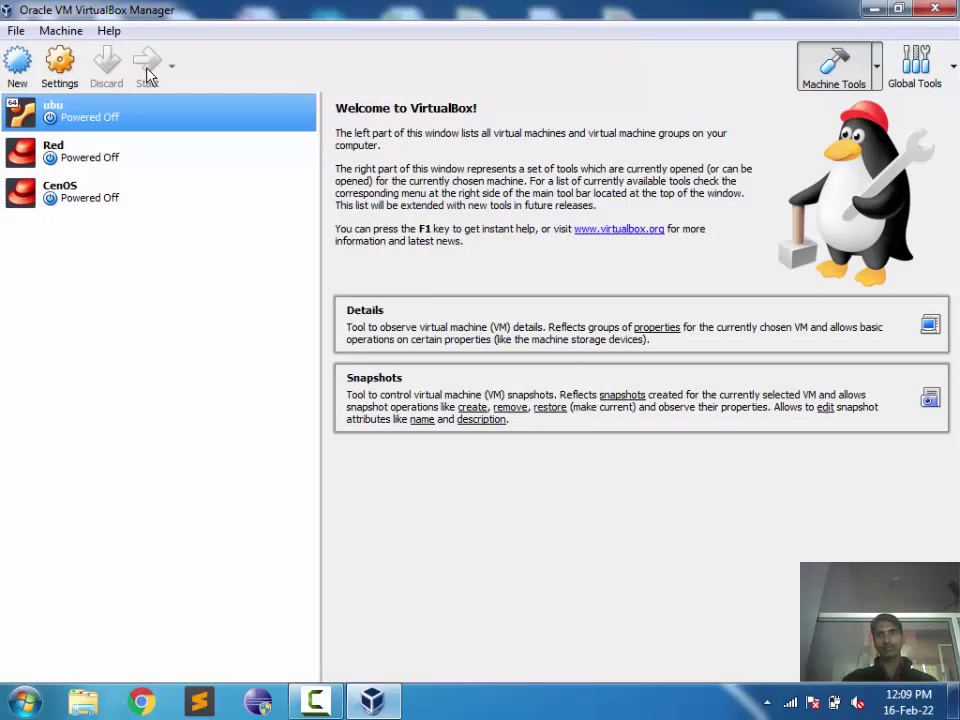
{"action": "left_click", "coordinate": [868, 9]}
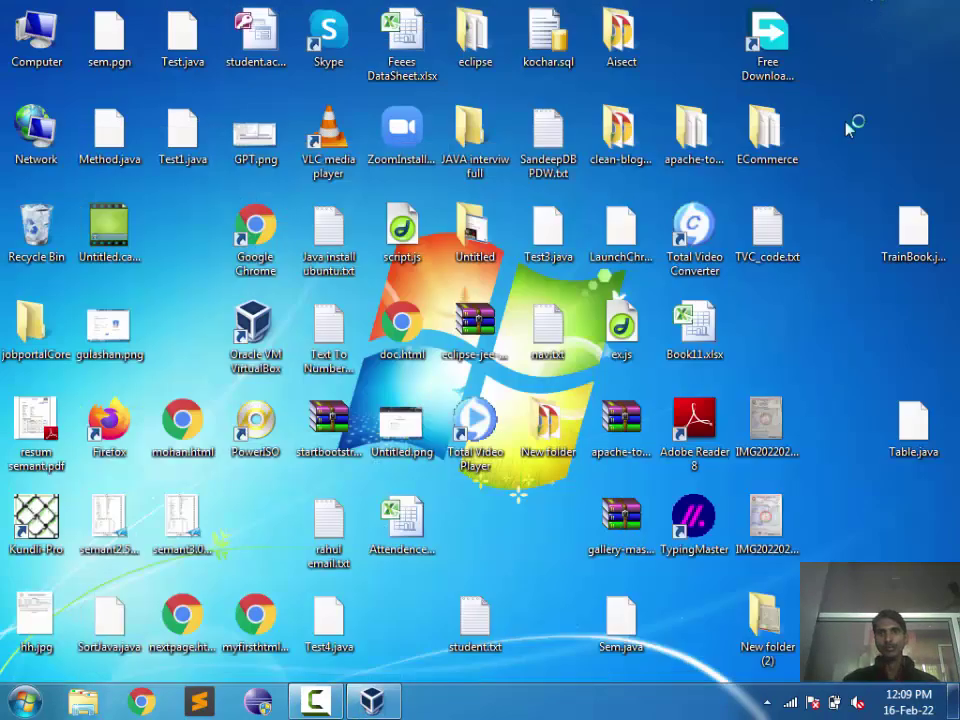
{"action": "right_click", "coordinate": [870, 262]}
{"action": "left_click", "coordinate": [868, 316]}
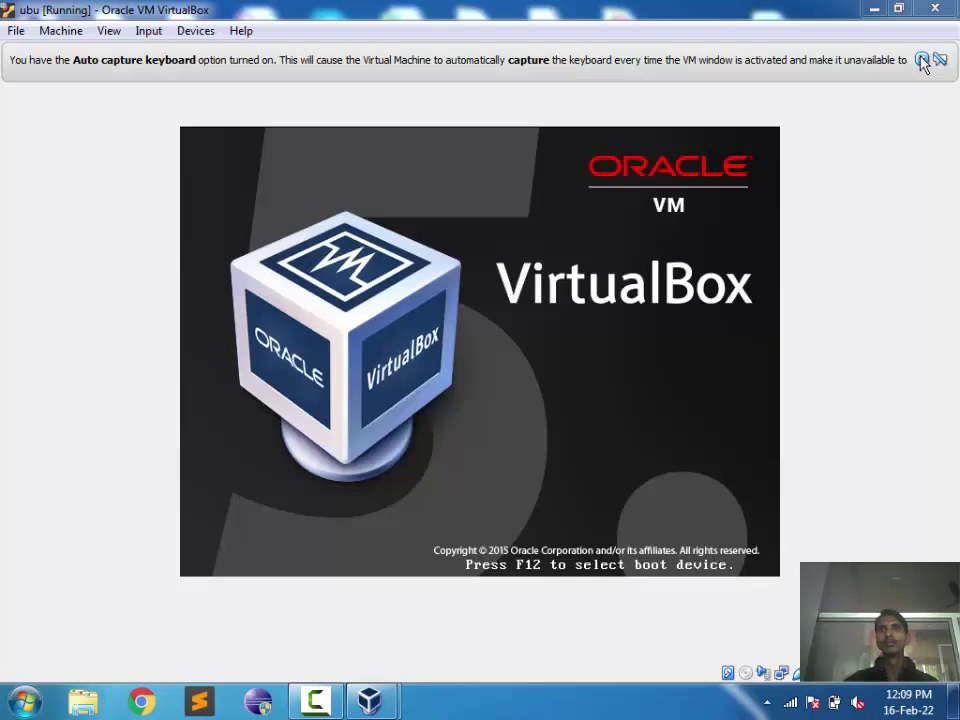
{"action": "left_click", "coordinate": [921, 60]}
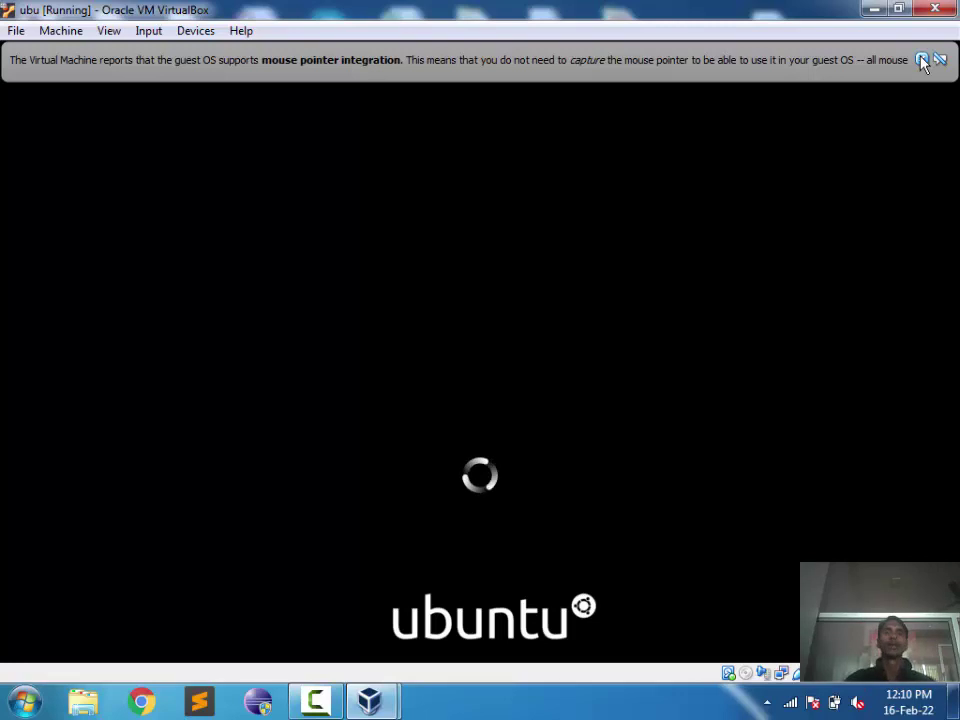
{"action": "left_click", "coordinate": [922, 60]}
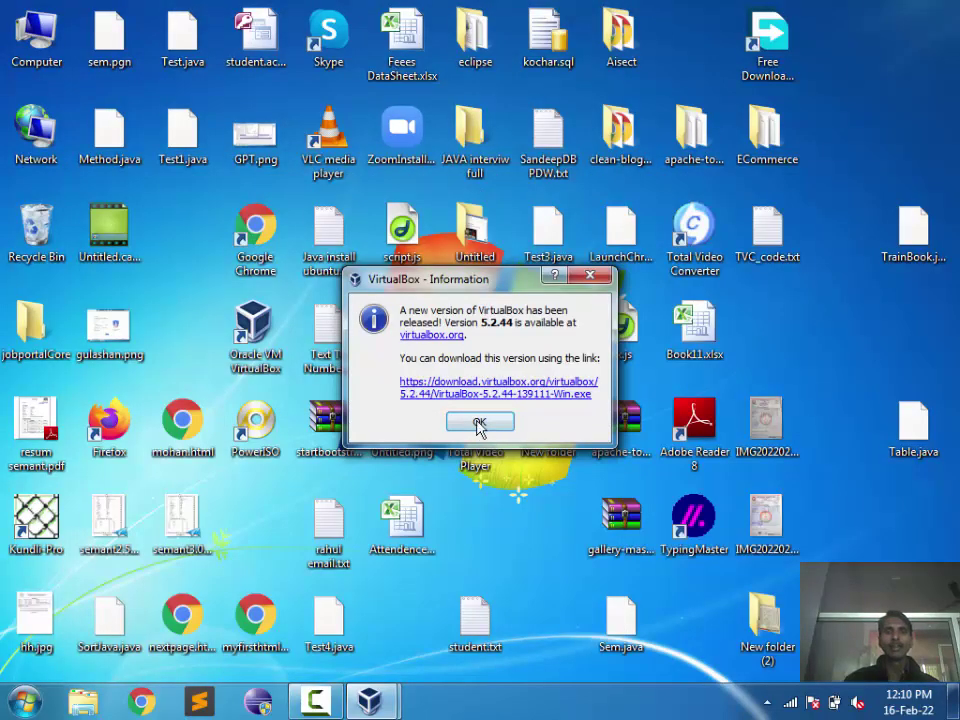
Step: Dismiss the VirtualBox 5.2.44 update notice and acknowledge the VM execution error
{"action": "left_click", "coordinate": [479, 423]}
{"action": "right_click", "coordinate": [846, 321]}
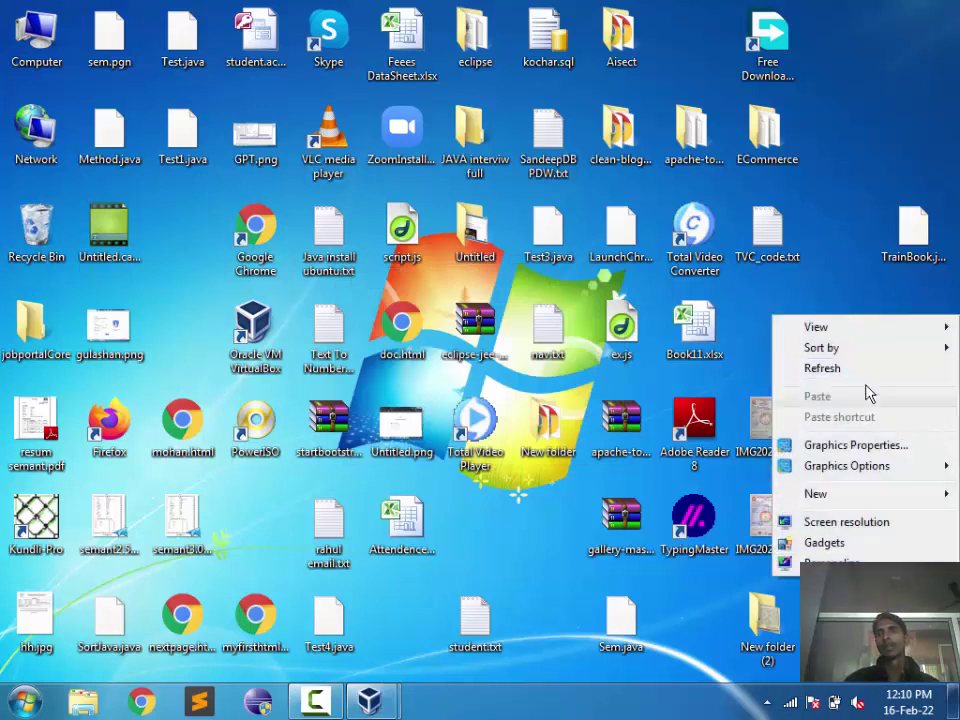
{"action": "left_click", "coordinate": [867, 371]}
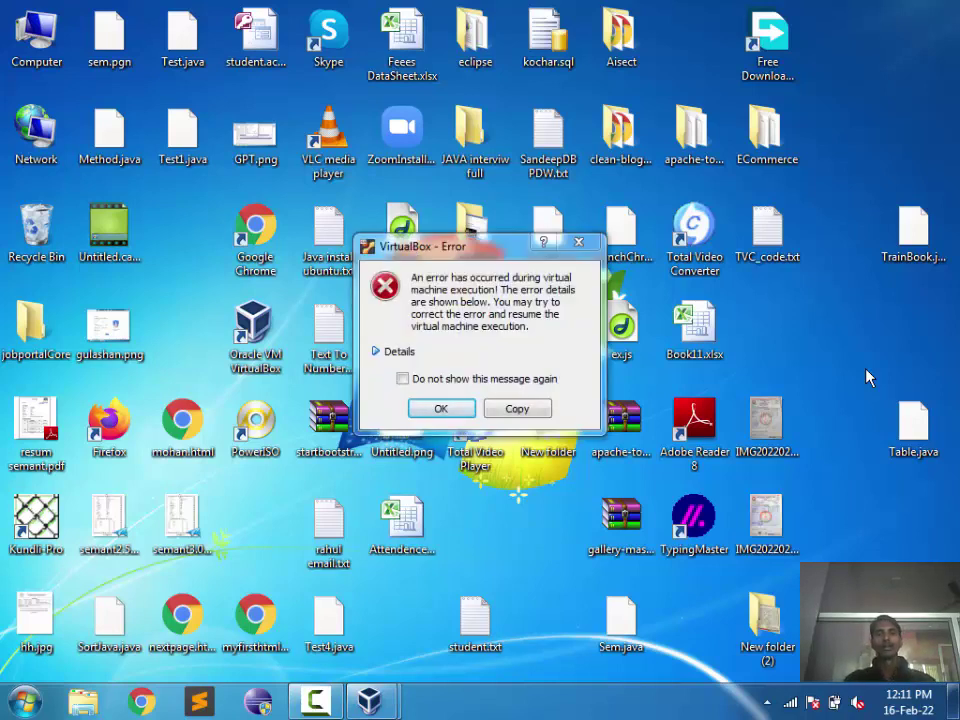
{"action": "left_click", "coordinate": [437, 410]}
Step: Bring up the paused ubu window, dismiss its notice, and minimise it
{"action": "mouse_move", "coordinate": [388, 700]}
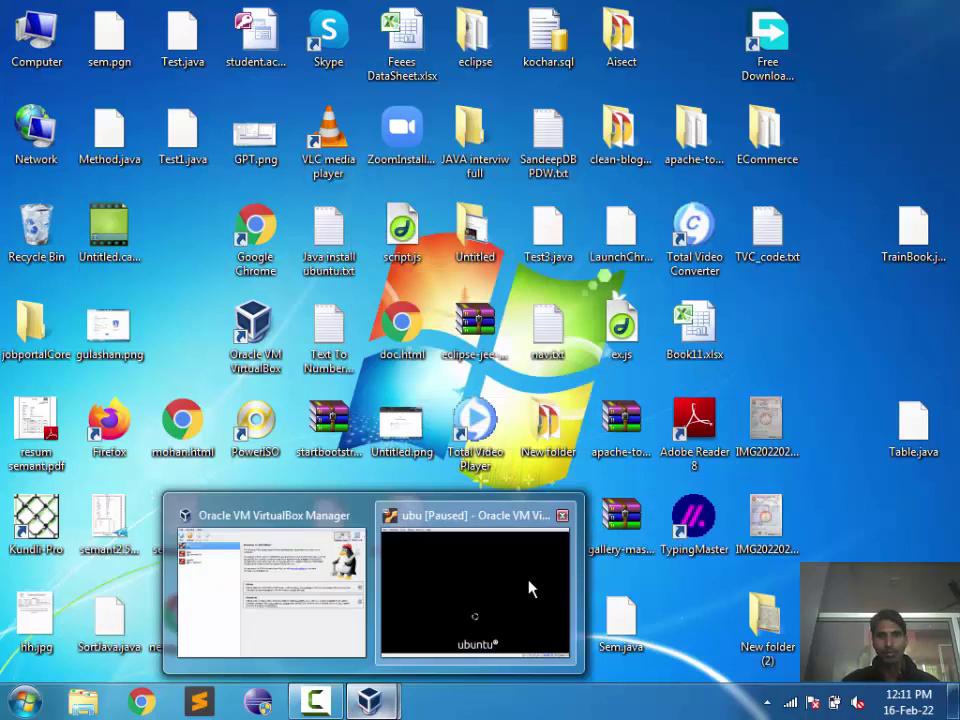
{"action": "left_click", "coordinate": [527, 579]}
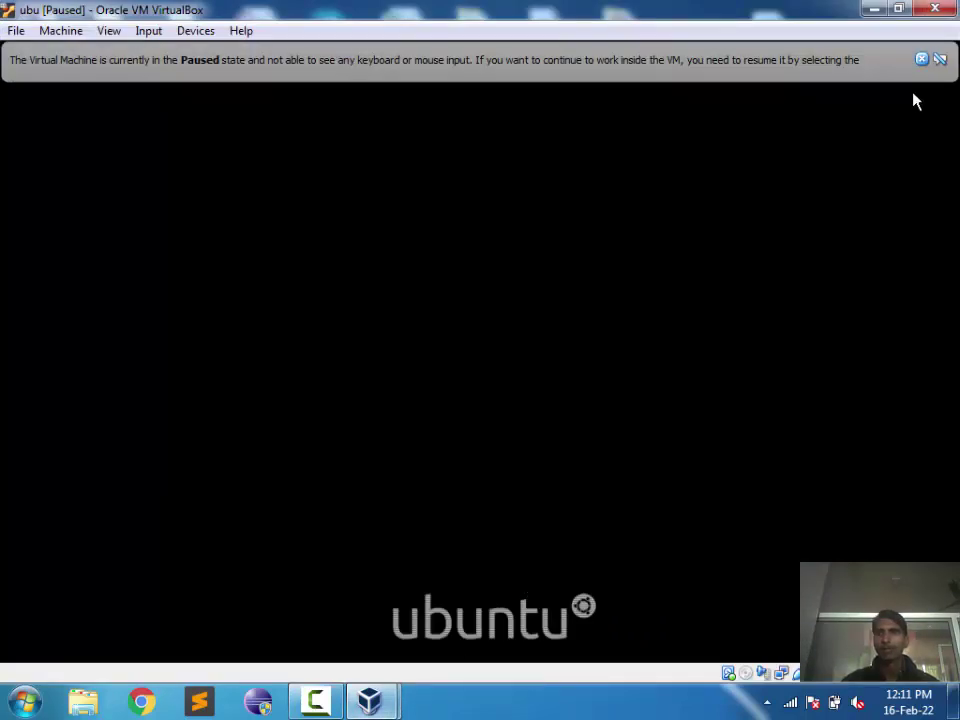
{"action": "left_click", "coordinate": [921, 60]}
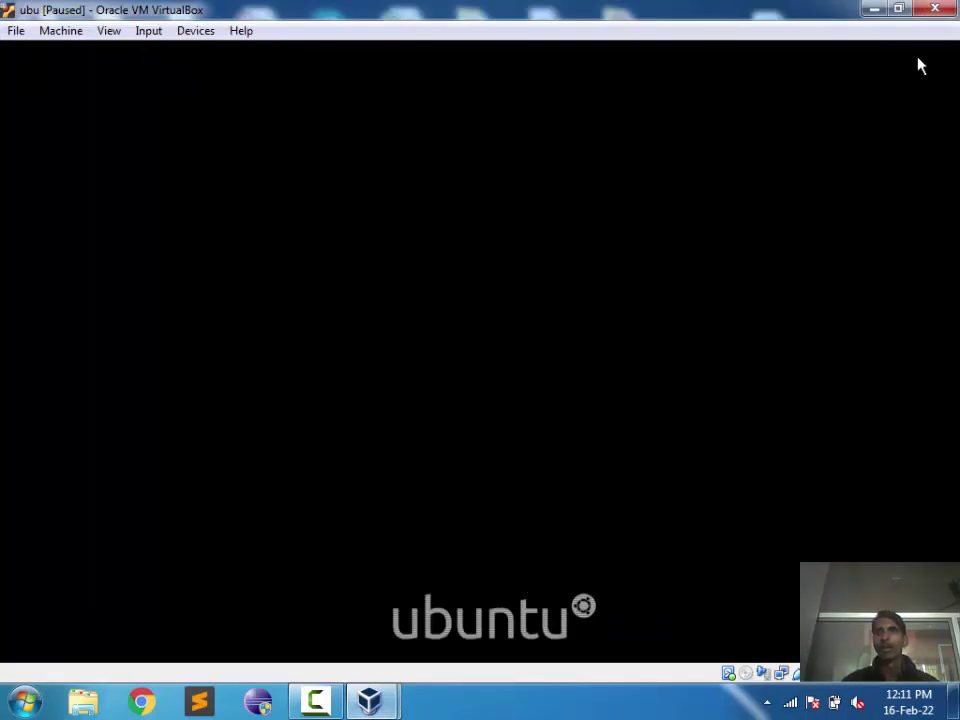
{"action": "left_click", "coordinate": [876, 9]}
Step: Refresh the desktop twice from its right-click menu
{"action": "right_click", "coordinate": [855, 352]}
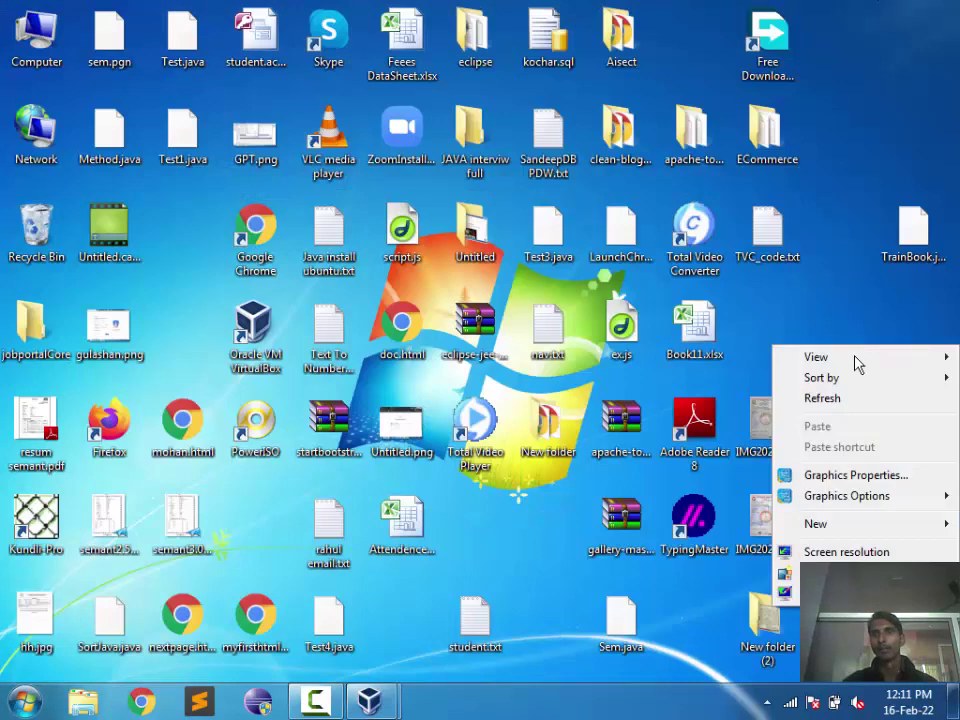
{"action": "left_click", "coordinate": [847, 400]}
{"action": "right_click", "coordinate": [848, 413]}
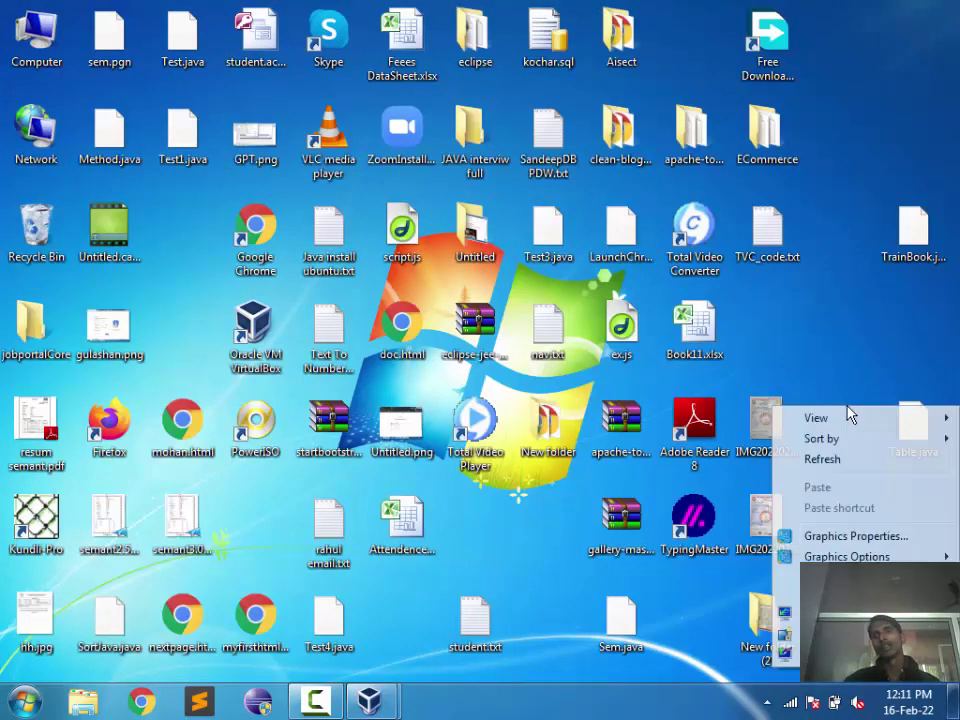
{"action": "left_click", "coordinate": [846, 462]}
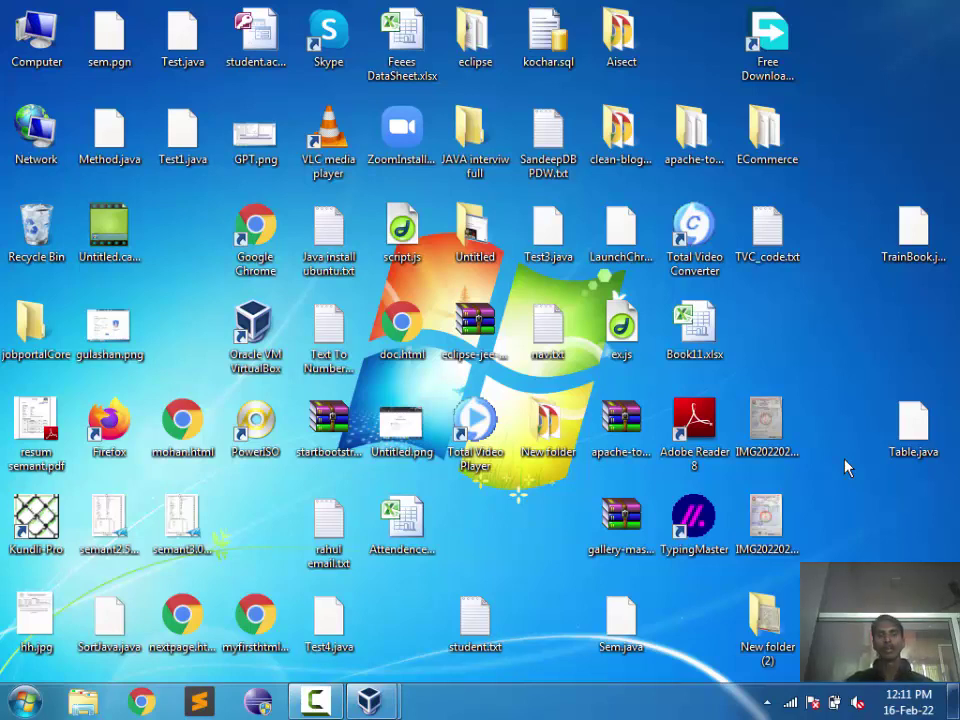
Step: Refresh the desktop and launch Google Chrome from its desktop shortcut
{"action": "right_click", "coordinate": [408, 627]}
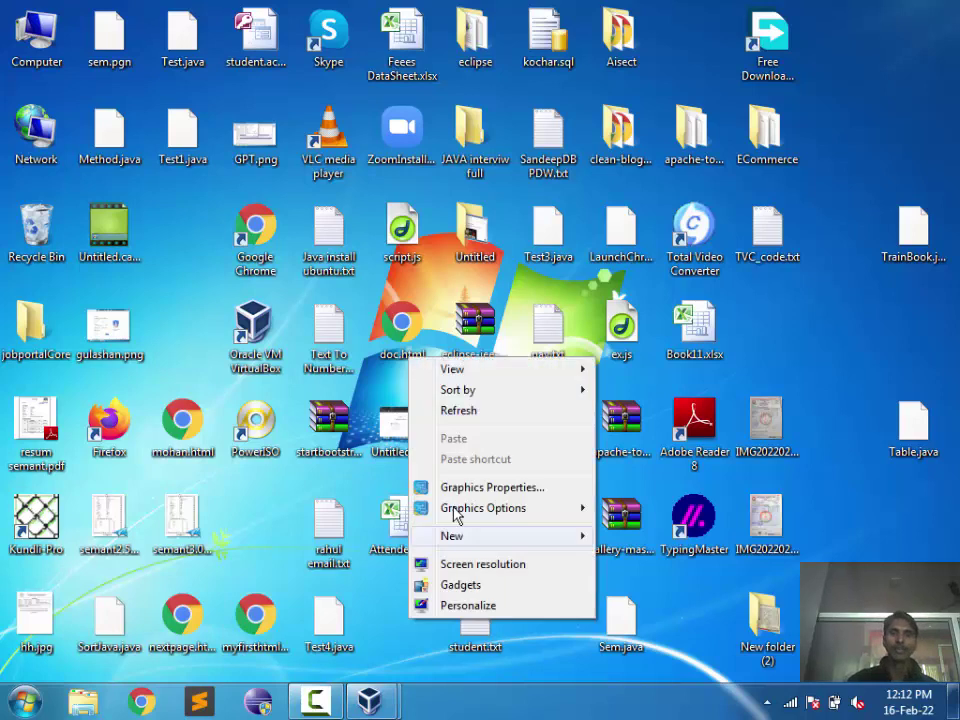
{"action": "left_click", "coordinate": [440, 409]}
{"action": "double_click", "coordinate": [180, 662]}
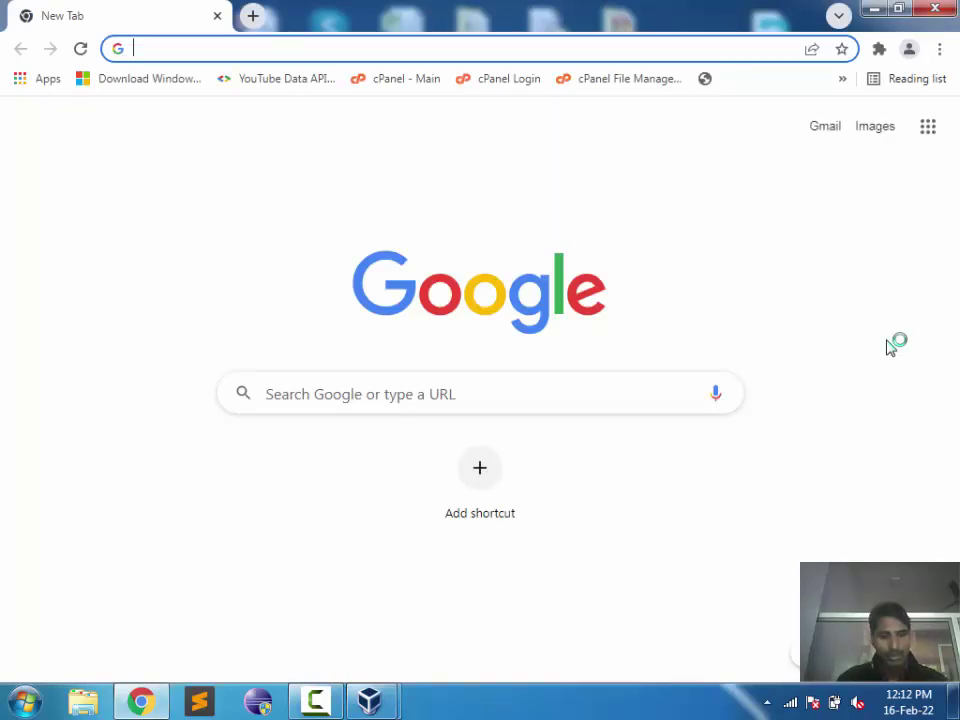
Step: Search Google for 'dev c++' and open the SourceForge Dev-C++ result in a background tab
{"action": "type", "text": "dev"}
{"action": "key", "text": "Down"}
{"action": "key", "text": "Down"}
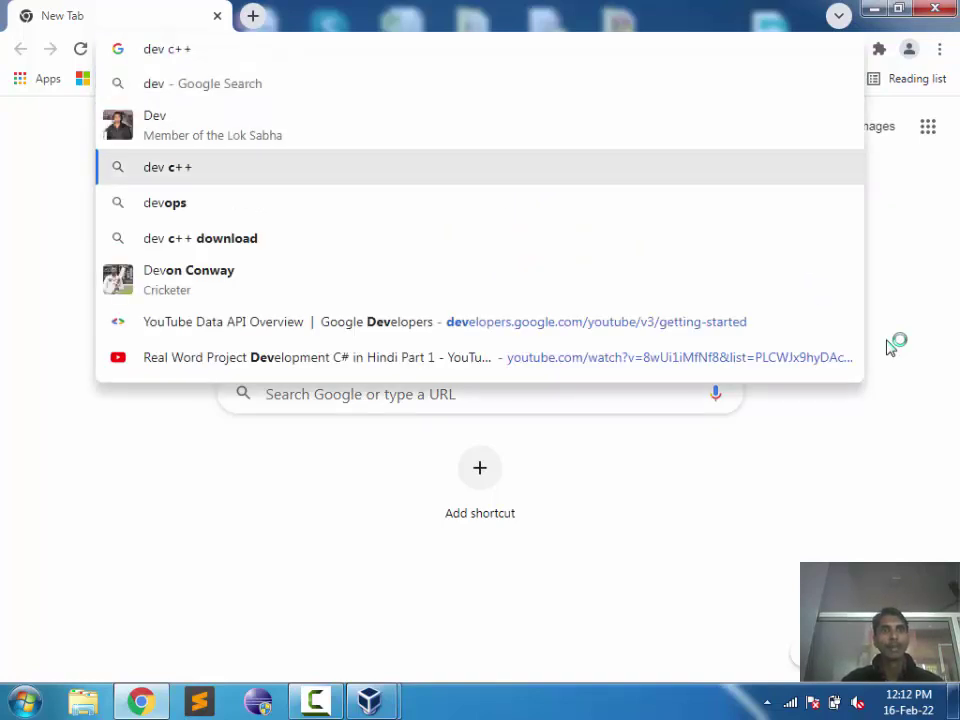
{"action": "key", "text": "Return"}
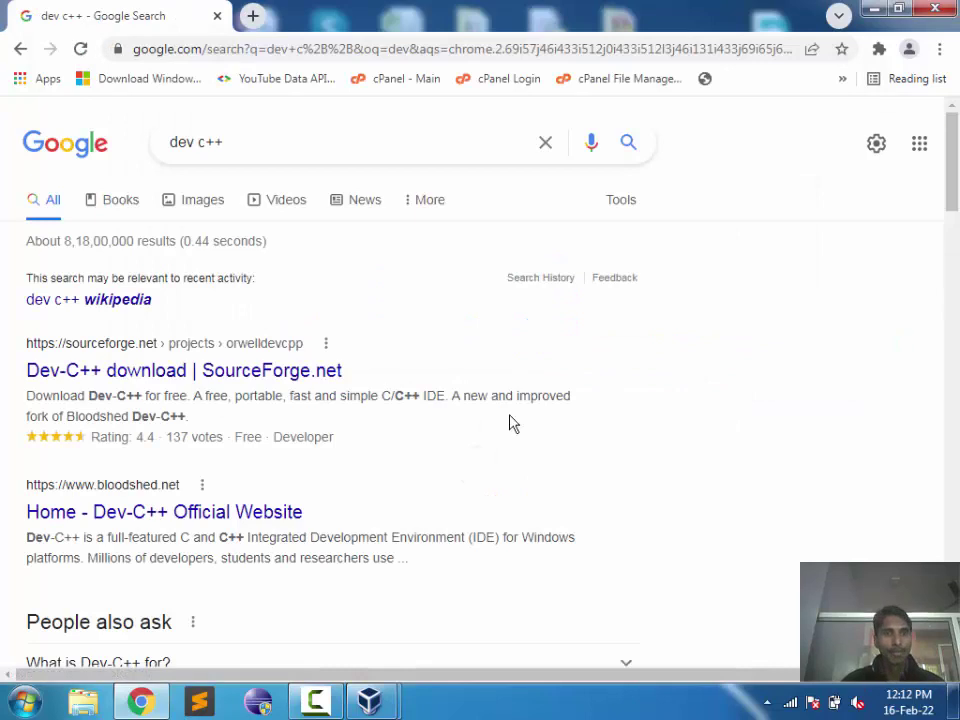
{"action": "middle_click", "coordinate": [212, 372]}
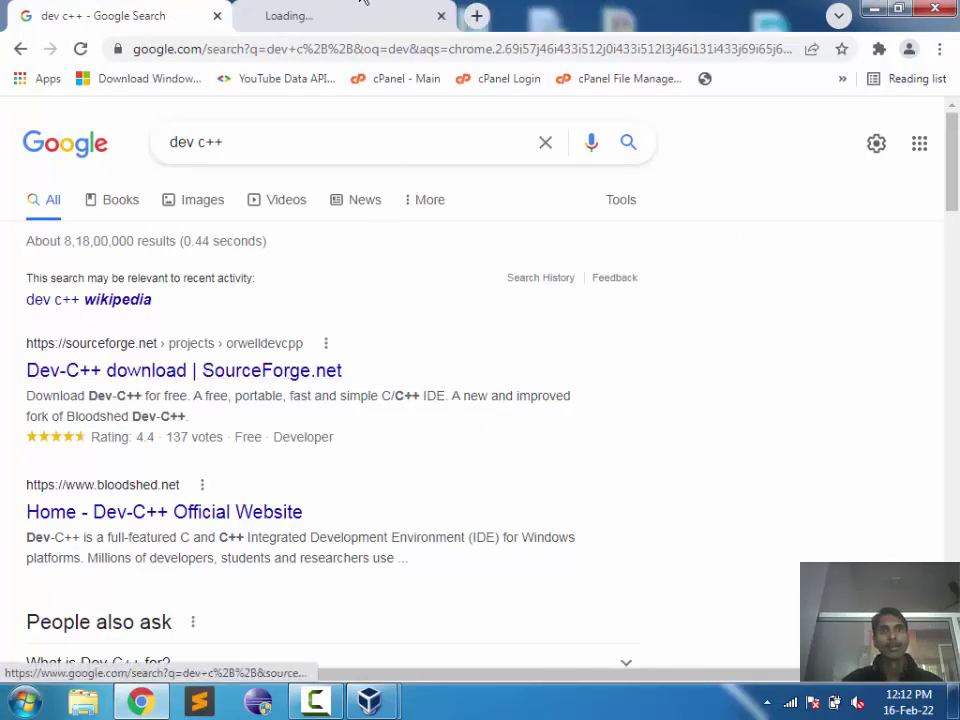
Step: Start the Dev-C++ installer download from the SourceForge page, which hits a certificate warning
{"action": "left_click", "coordinate": [343, 10]}
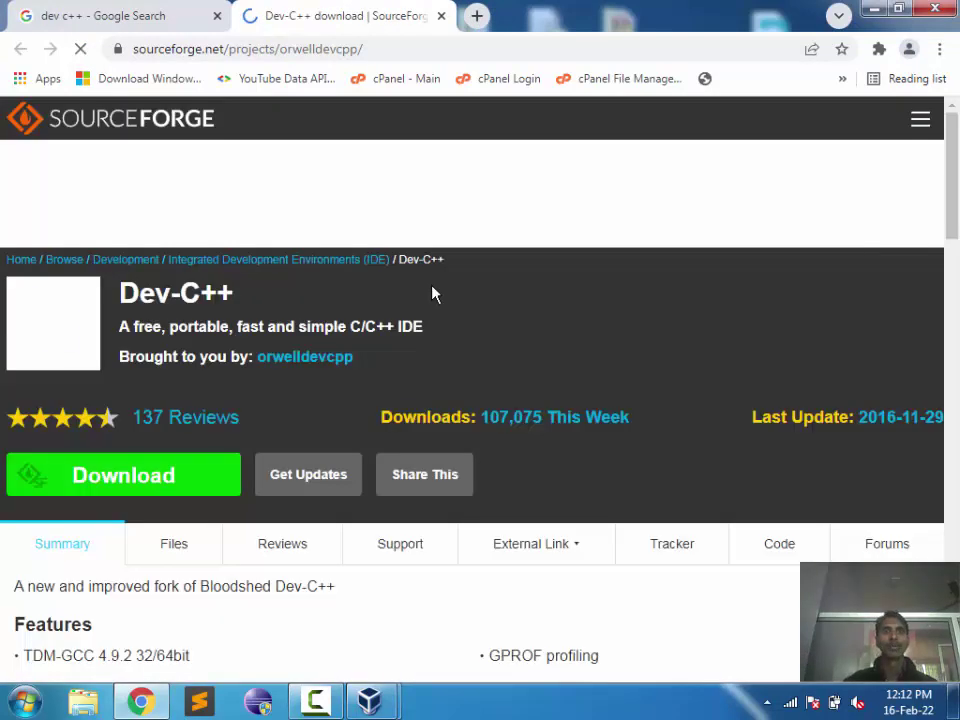
{"action": "scroll", "coordinate": [435, 293], "scroll_direction": "down", "scroll_amount": 2}
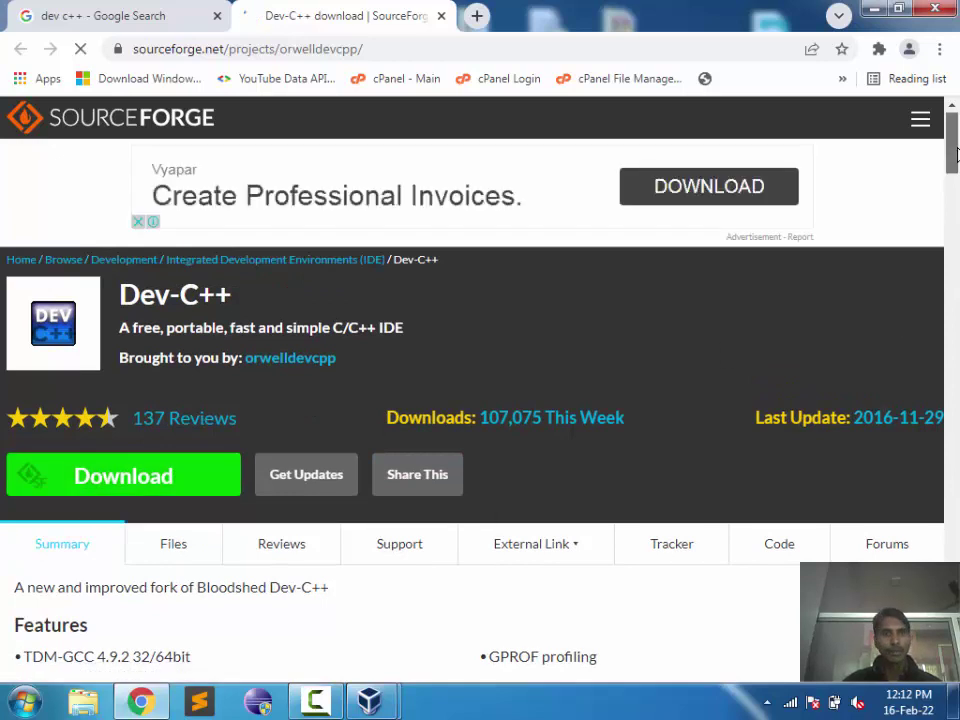
{"action": "left_click_drag", "start_coordinate": [955, 152], "coordinate": [955, 172]}
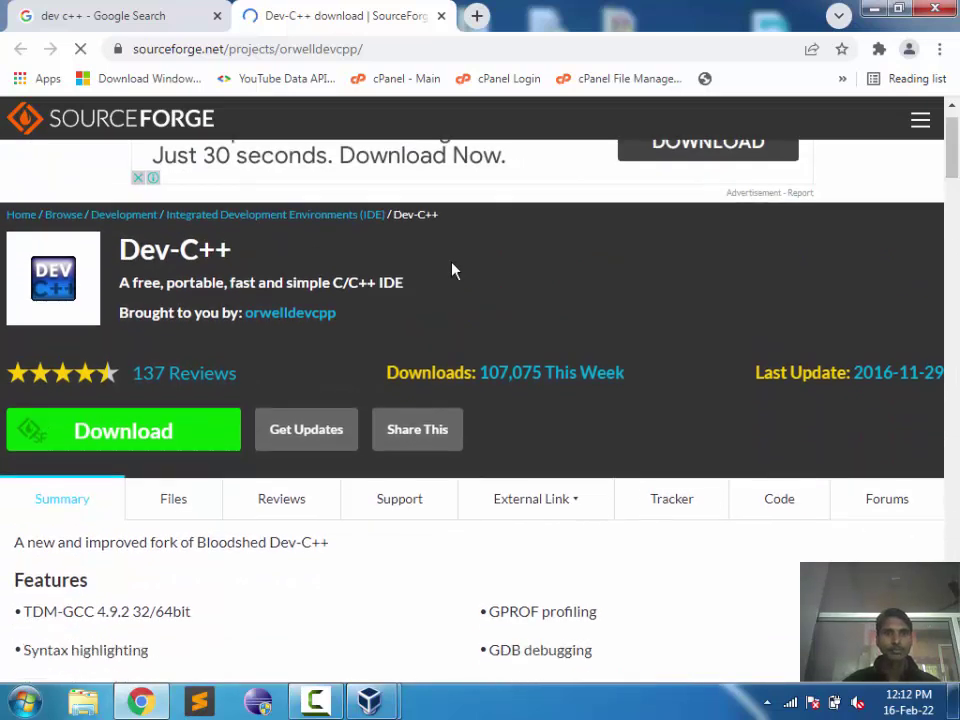
{"action": "left_click", "coordinate": [163, 441]}
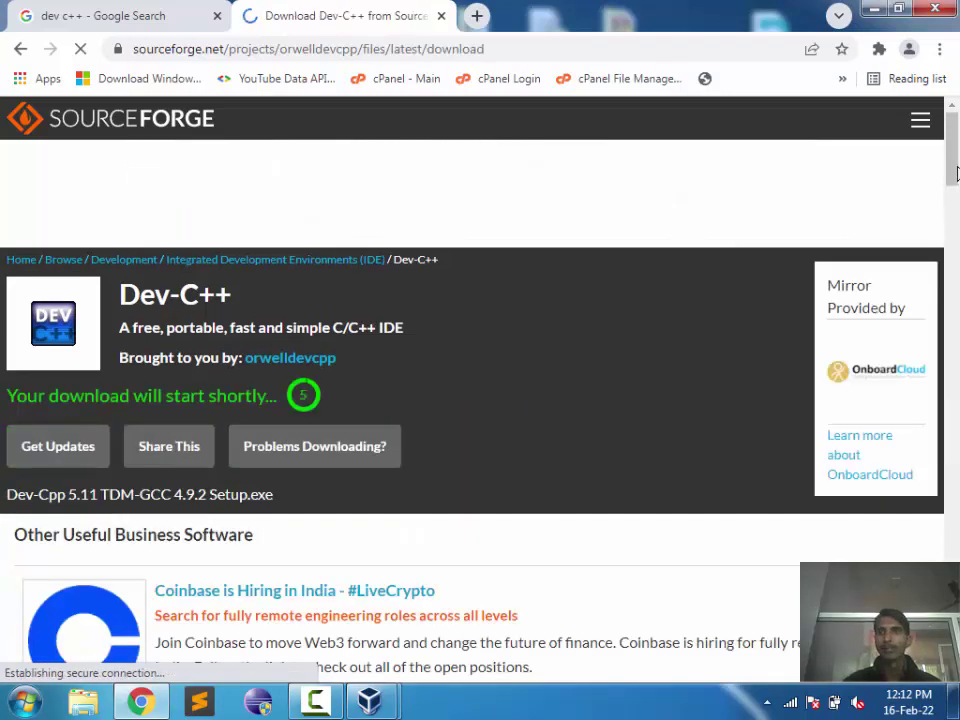
{"action": "scroll", "coordinate": [953, 157], "scroll_direction": "down", "scroll_amount": 3}
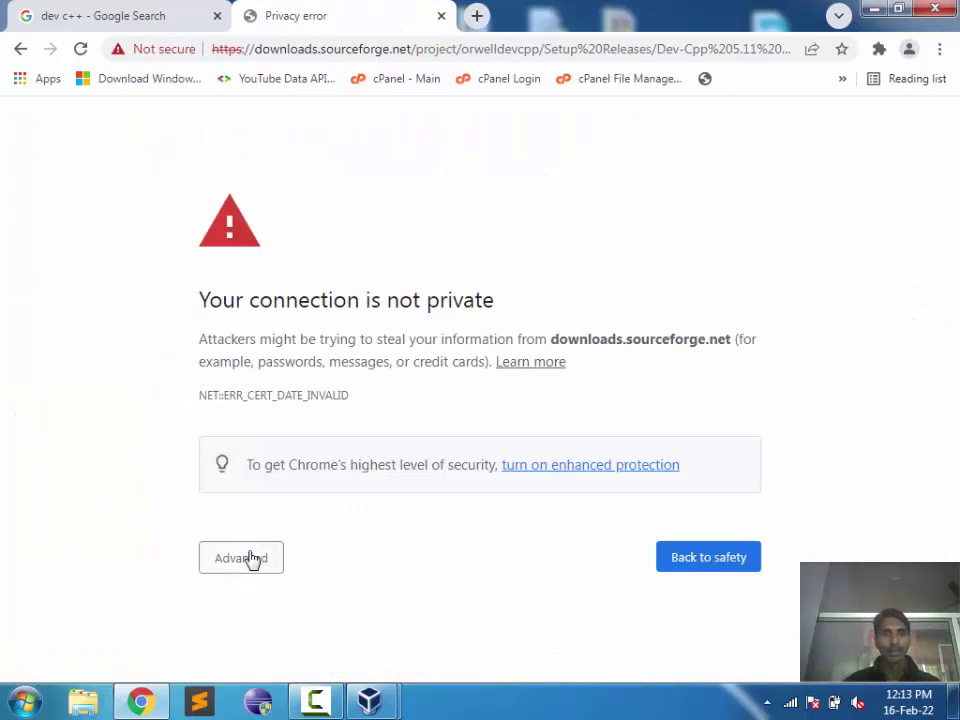
Step: Proceed past the privacy errors for downloads.sourceforge.net and the mirror to reach the save prompt
{"action": "left_click", "coordinate": [252, 558]}
{"action": "scroll", "coordinate": [251, 559], "scroll_direction": "down", "scroll_amount": 1}
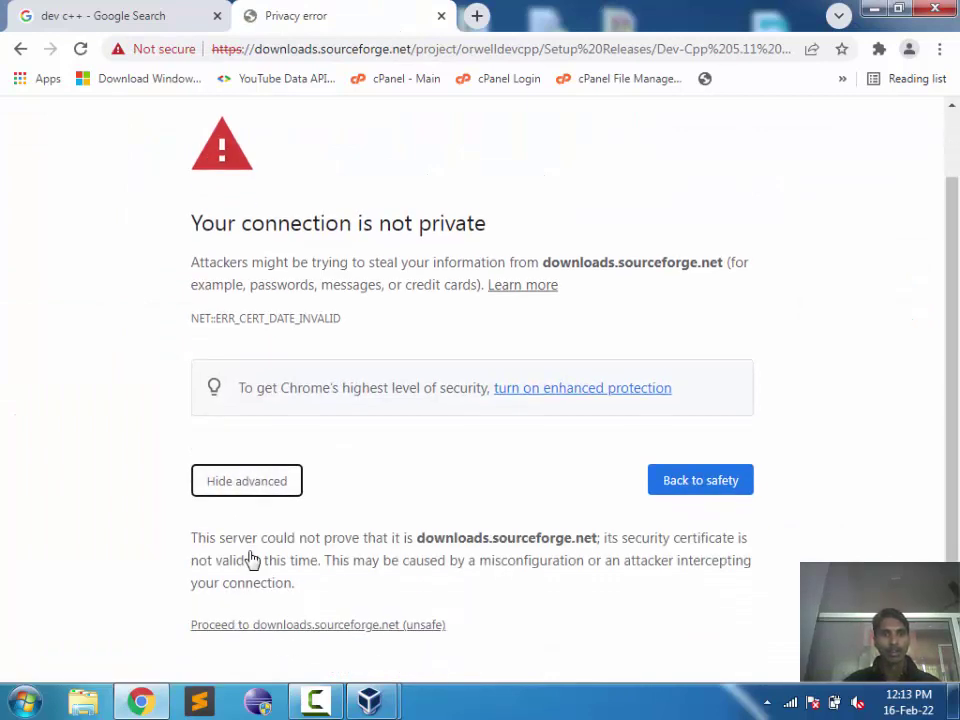
{"action": "left_click", "coordinate": [338, 627]}
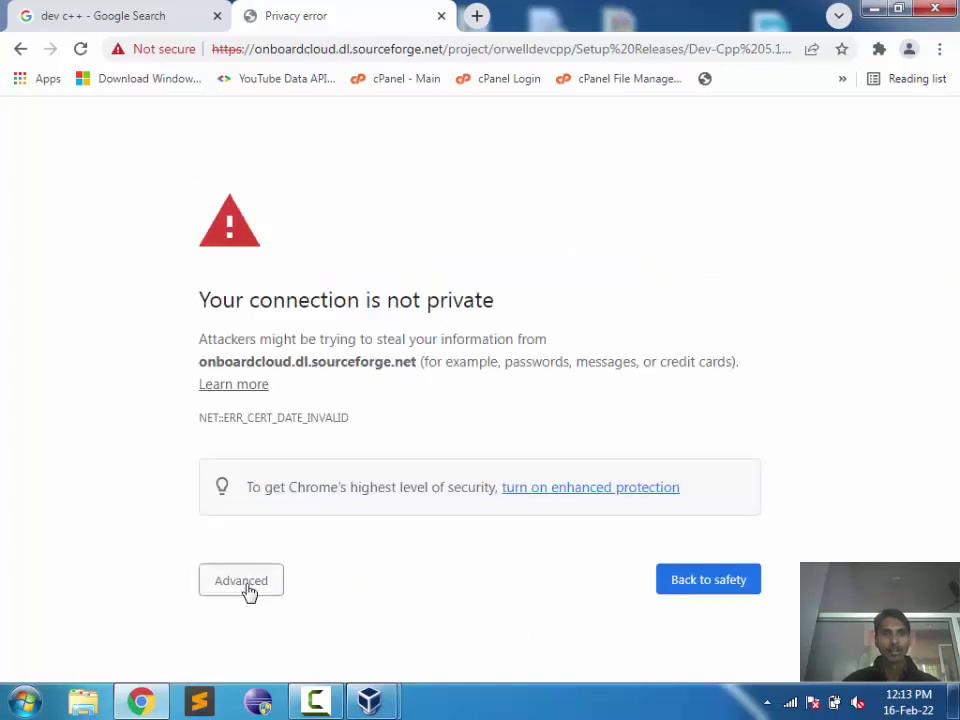
{"action": "left_click", "coordinate": [246, 584]}
{"action": "scroll", "coordinate": [246, 591], "scroll_direction": "down", "scroll_amount": 1}
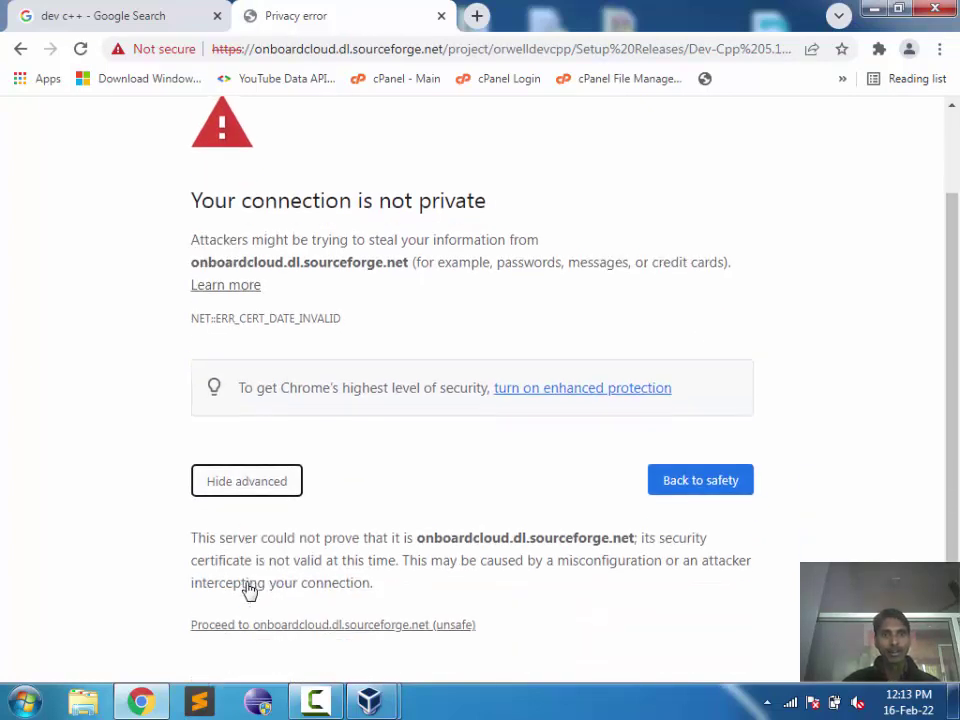
{"action": "left_click", "coordinate": [340, 630]}
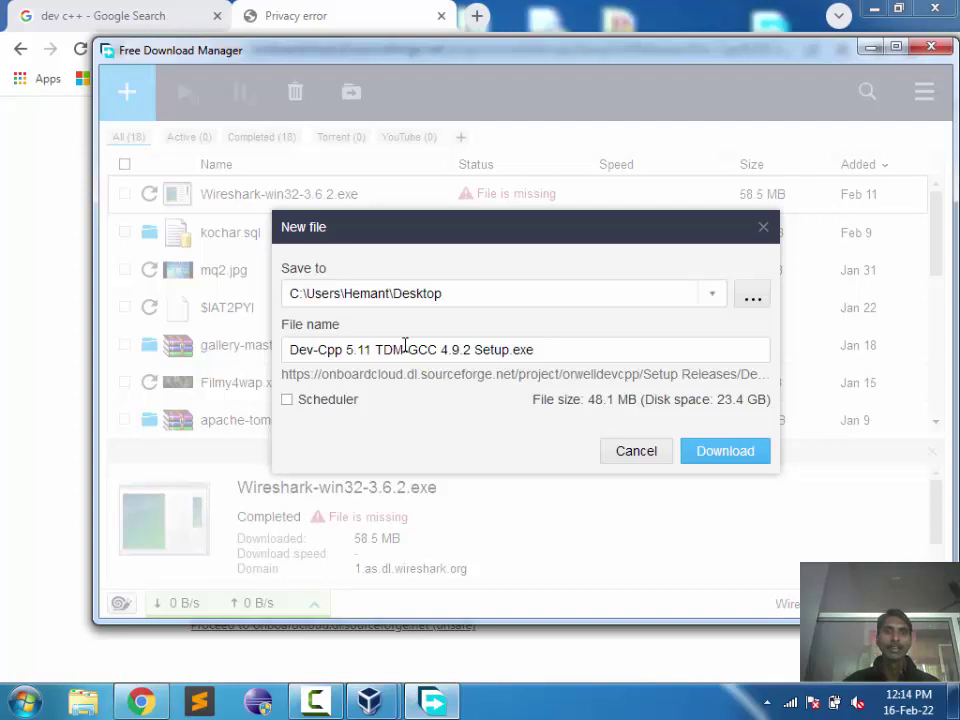
Step: Select parts of the Dev-Cpp 5.11 TDM-GCC 4.9.2 Setup.exe file name, then cancel the download
{"action": "left_click_drag", "start_coordinate": [409, 350], "coordinate": [435, 347]}
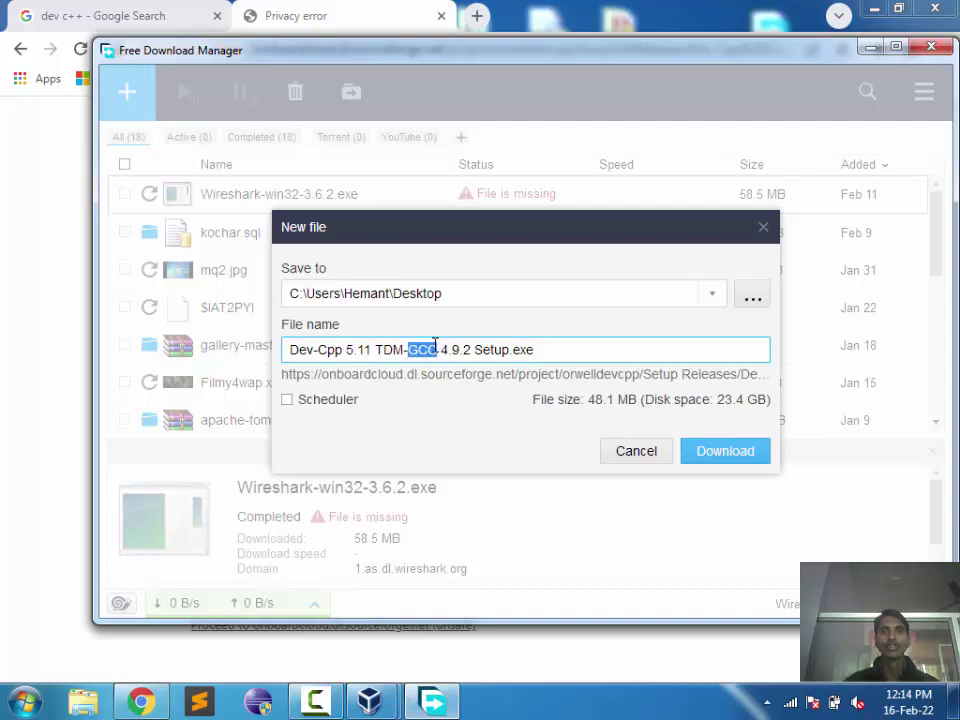
{"action": "left_click", "coordinate": [459, 398]}
{"action": "left_click_drag", "start_coordinate": [437, 351], "coordinate": [272, 362]}
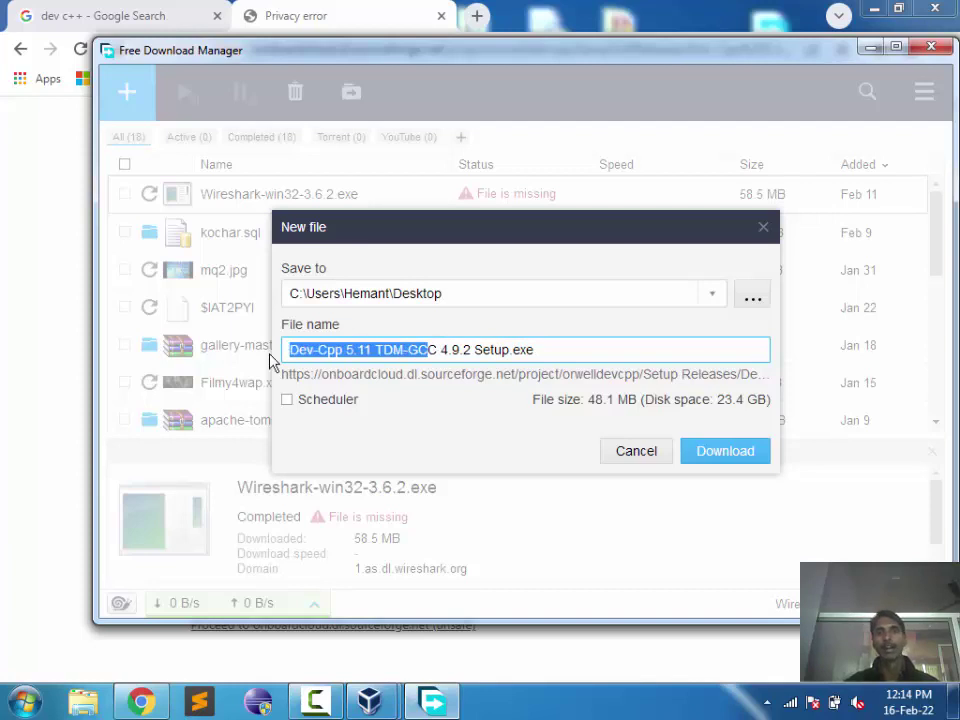
{"action": "left_click", "coordinate": [549, 350]}
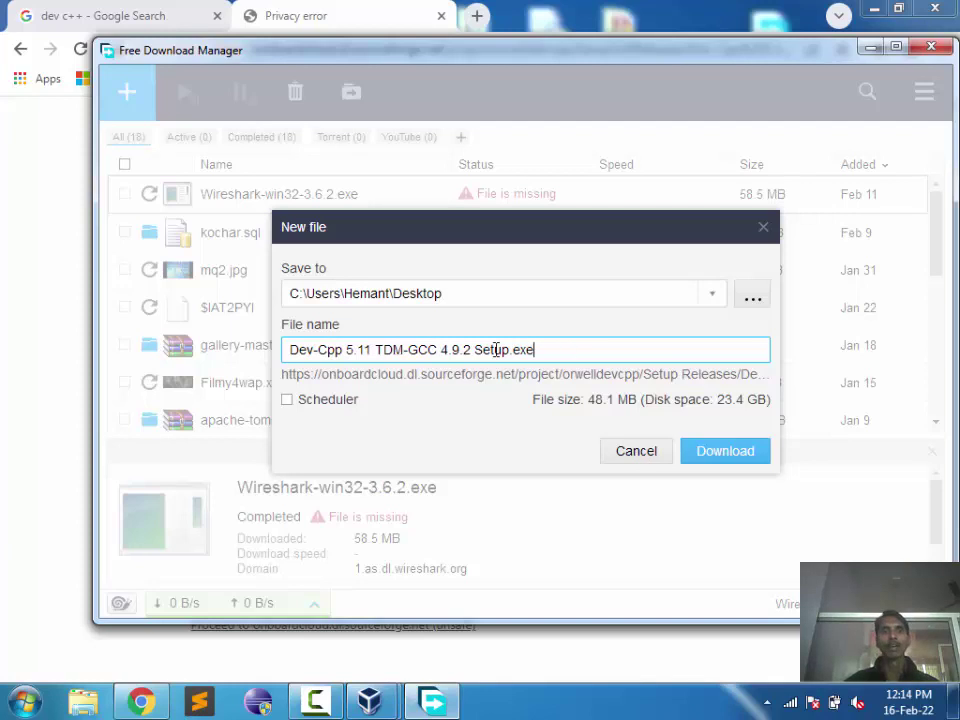
{"action": "left_click_drag", "start_coordinate": [535, 349], "coordinate": [242, 349]}
{"action": "left_click", "coordinate": [460, 430]}
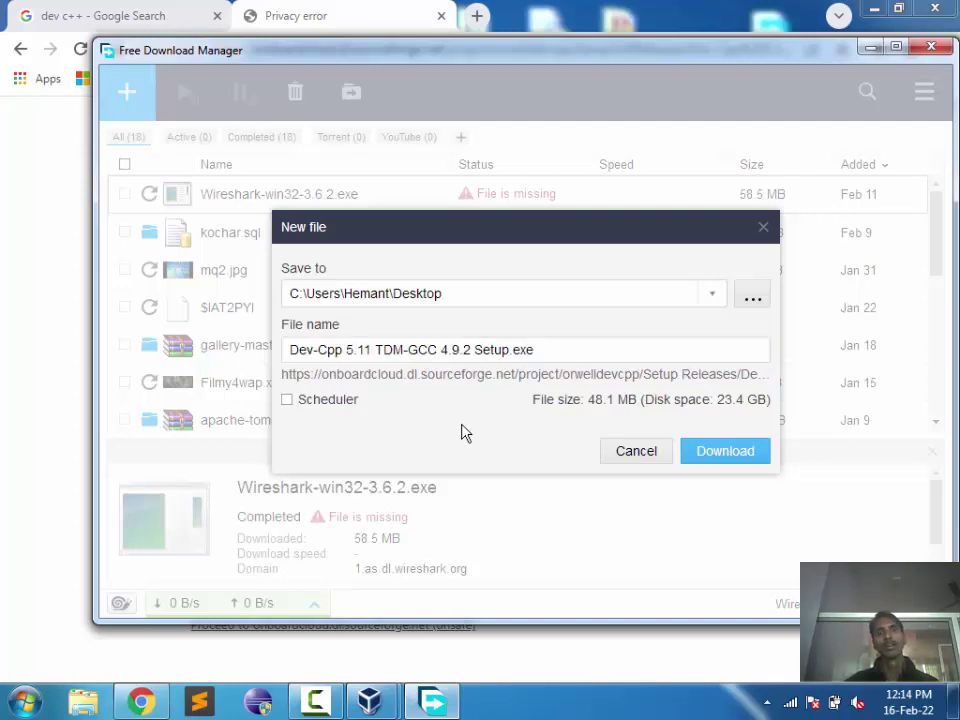
{"action": "left_click", "coordinate": [636, 455]}
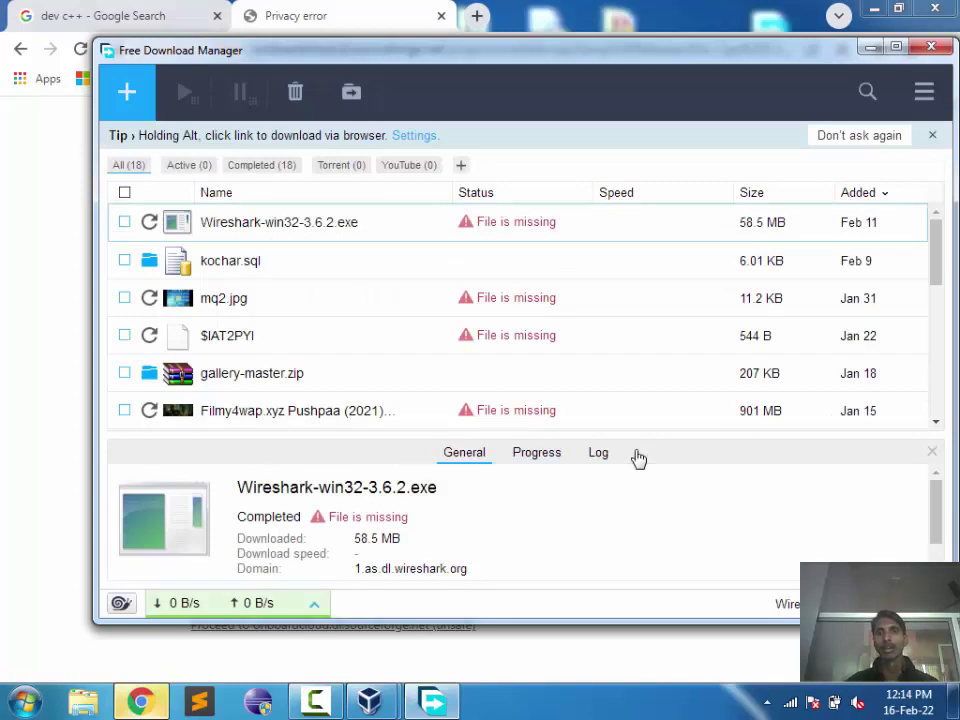
Step: Close Free Download Manager, dismiss the save prompt, open Chrome's Downloads tab, and minimise Chrome
{"action": "left_click", "coordinate": [928, 47]}
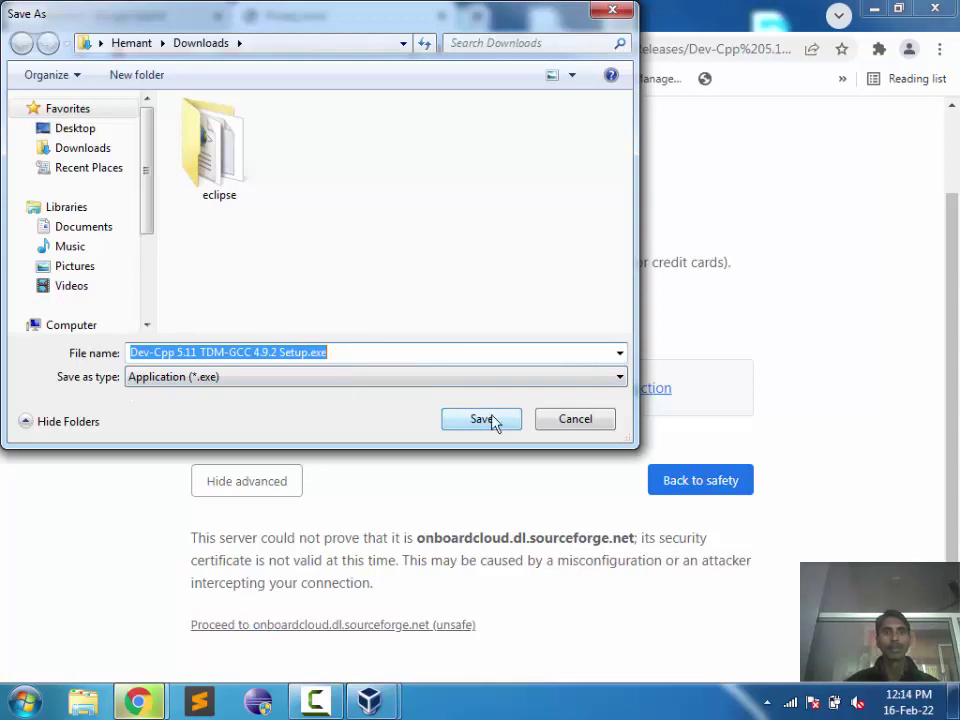
{"action": "left_click", "coordinate": [612, 12]}
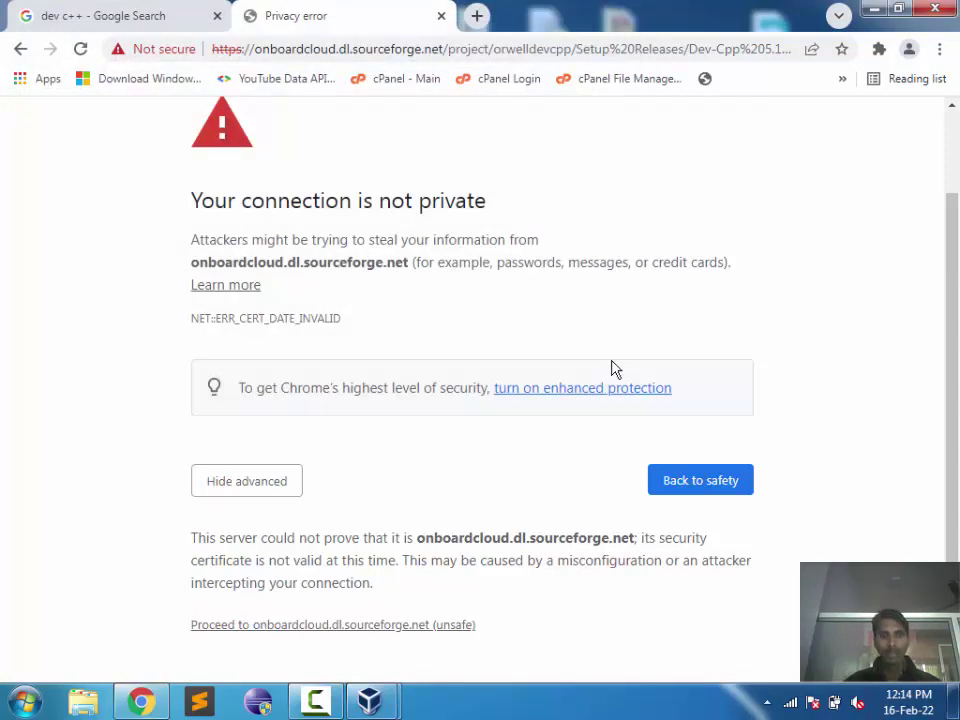
{"action": "key", "text": "ctrl+j"}
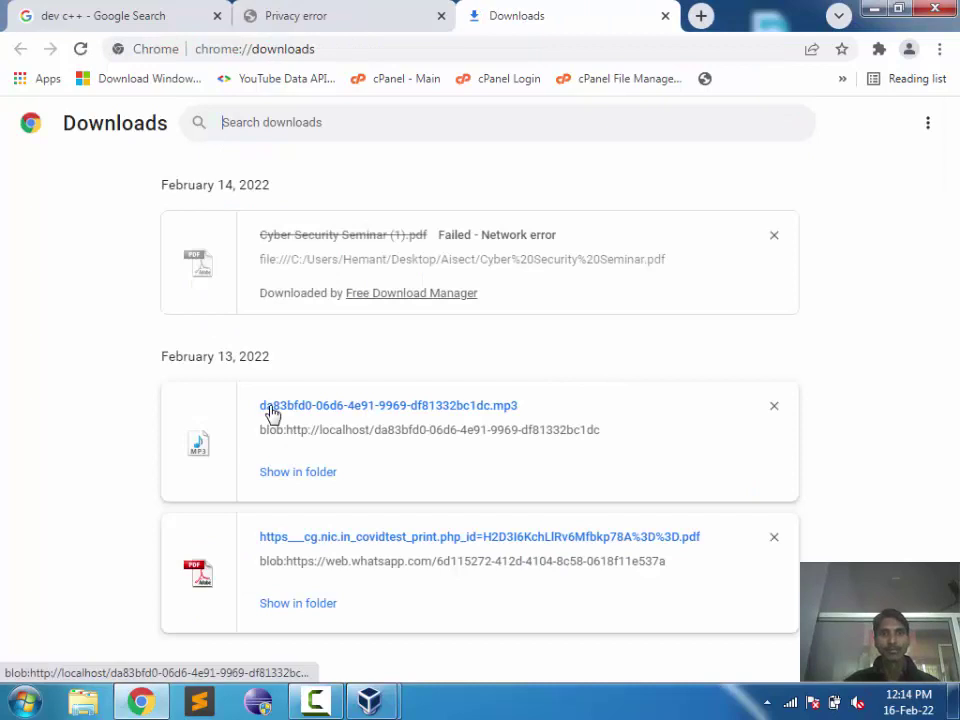
{"action": "left_click", "coordinate": [175, 24]}
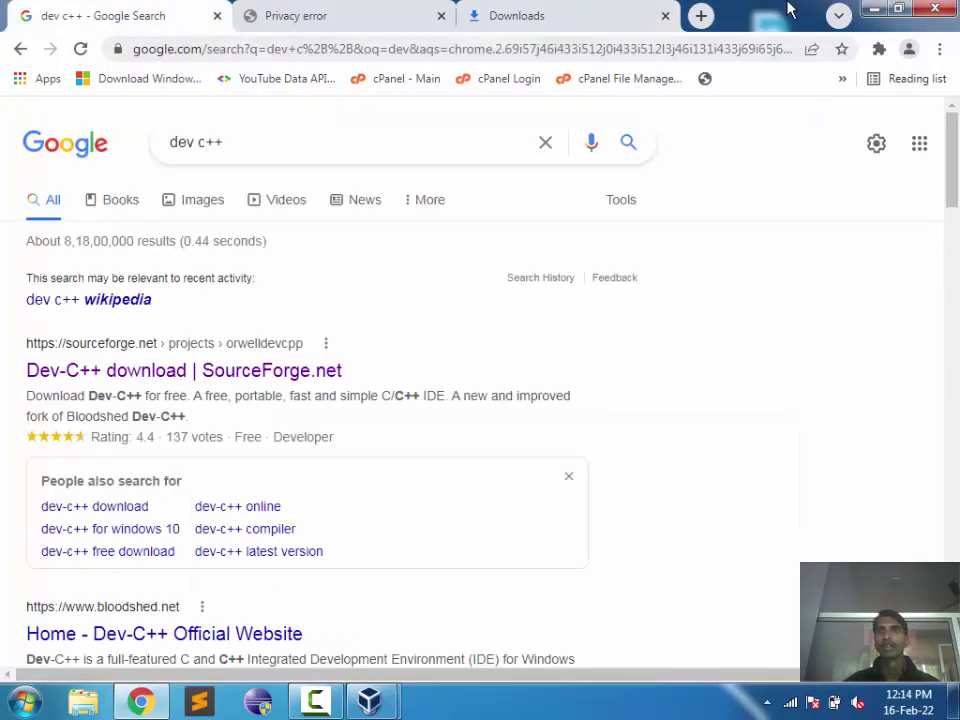
{"action": "left_click", "coordinate": [868, 10]}
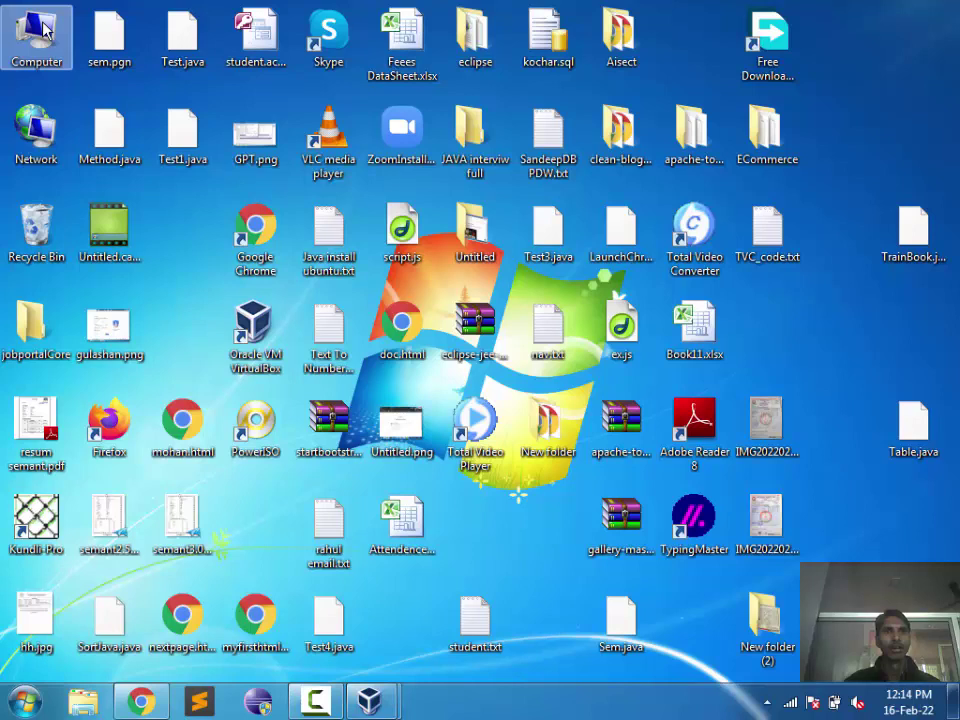
Step: Browse to the Downloads folder under Local Disk (F:) > Users > your user folder
{"action": "double_click", "coordinate": [43, 28]}
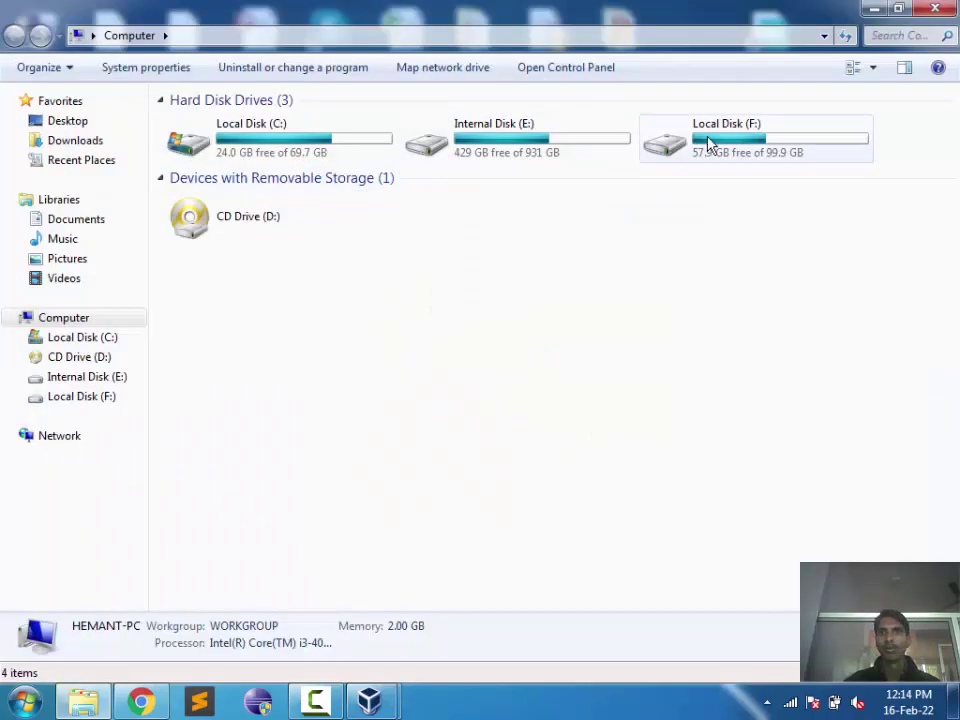
{"action": "left_click", "coordinate": [716, 140]}
{"action": "double_click", "coordinate": [716, 140]}
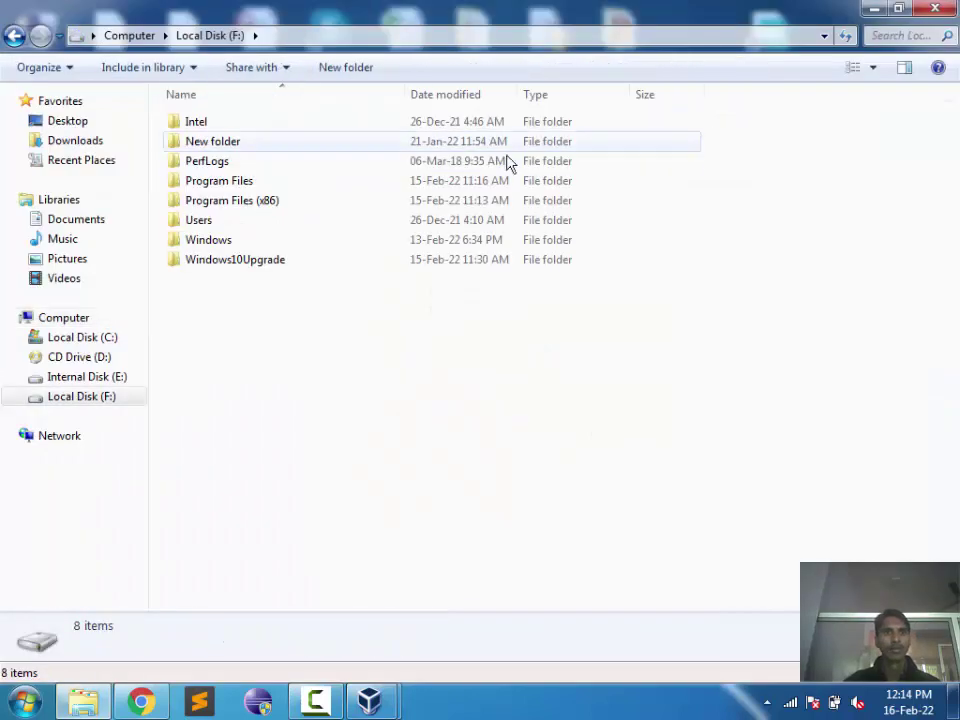
{"action": "double_click", "coordinate": [241, 221]}
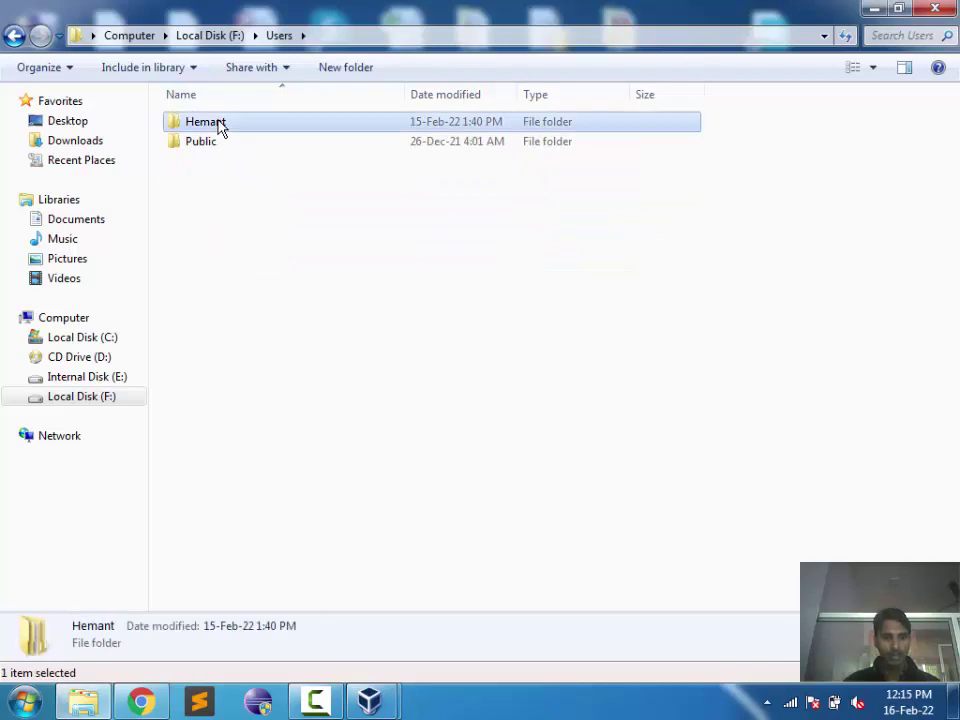
{"action": "double_click", "coordinate": [219, 122]}
{"action": "key", "text": "d"}
{"action": "key", "text": "o"}
{"action": "key", "text": "Return"}
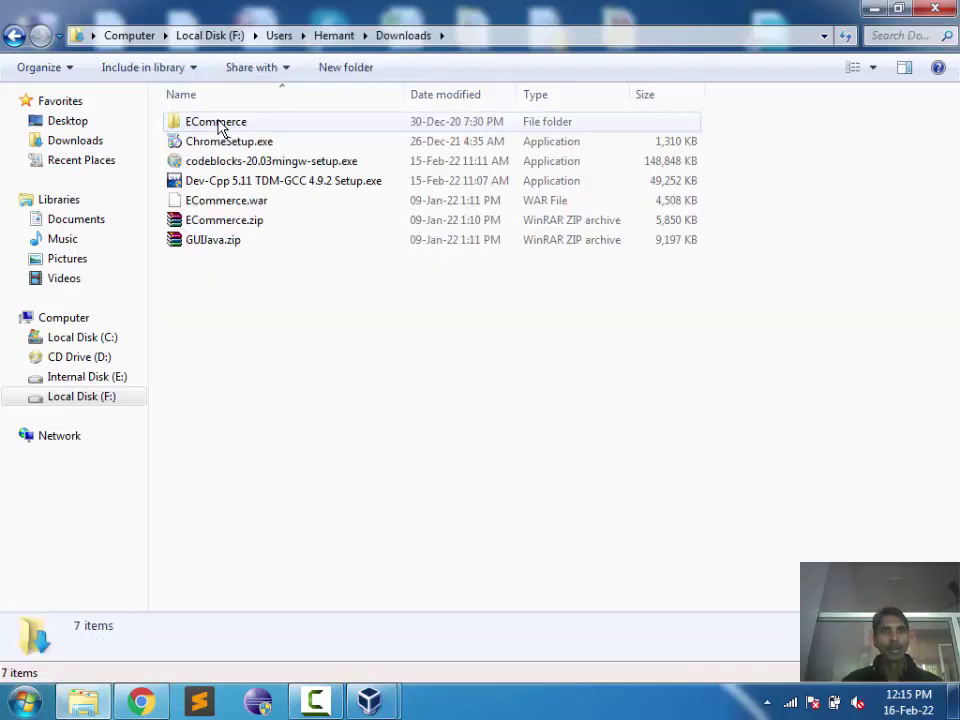
Step: Find and launch Dev-Cpp 5.11 TDM-GCC 4.9.2 Setup.exe in the Downloads folder
{"action": "key", "text": "c"}
{"action": "key", "text": "g"}
{"action": "key", "text": "Up"}
{"action": "key", "text": "c"}
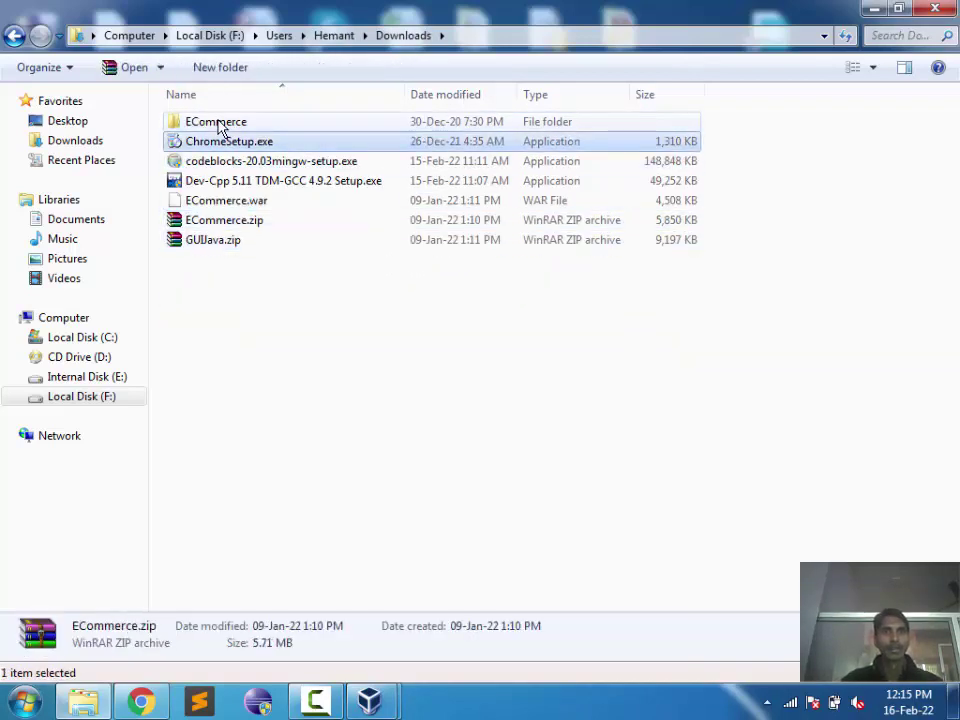
{"action": "key", "text": "c"}
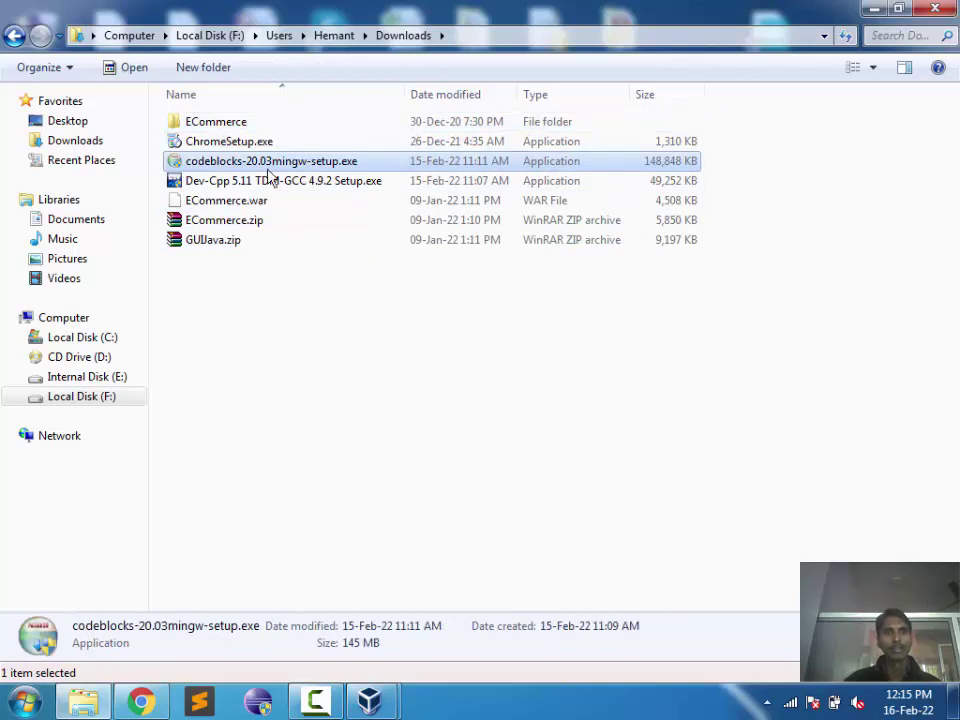
{"action": "left_click", "coordinate": [262, 185]}
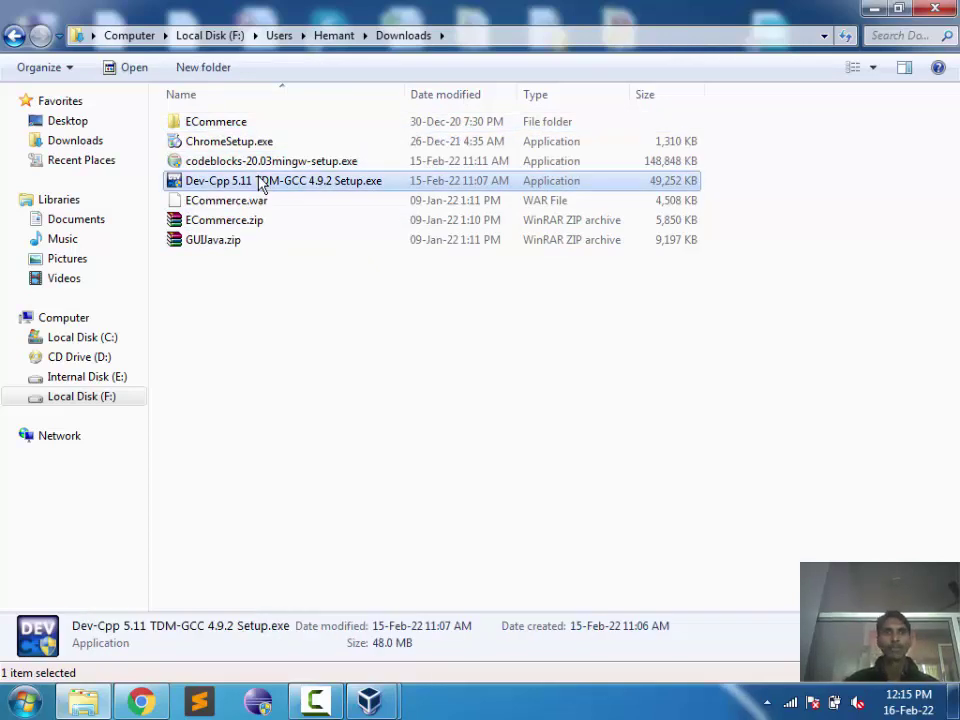
{"action": "double_click", "coordinate": [259, 183]}
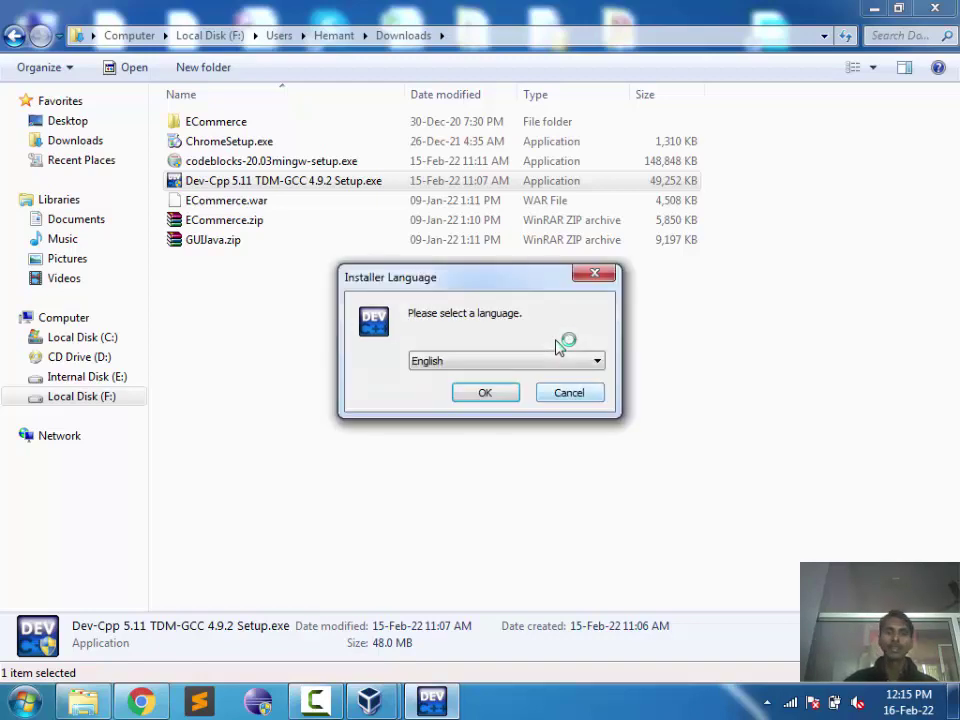
Step: Confirm English as the installer language and return to the license agreement page
{"action": "left_click", "coordinate": [485, 395]}
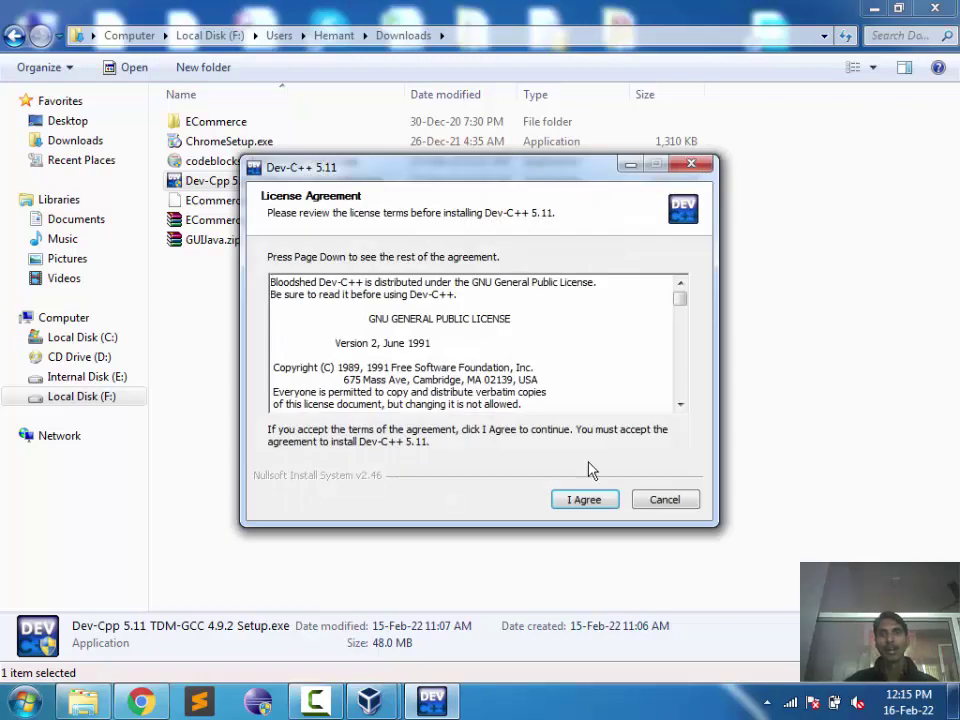
{"action": "left_click", "coordinate": [604, 501]}
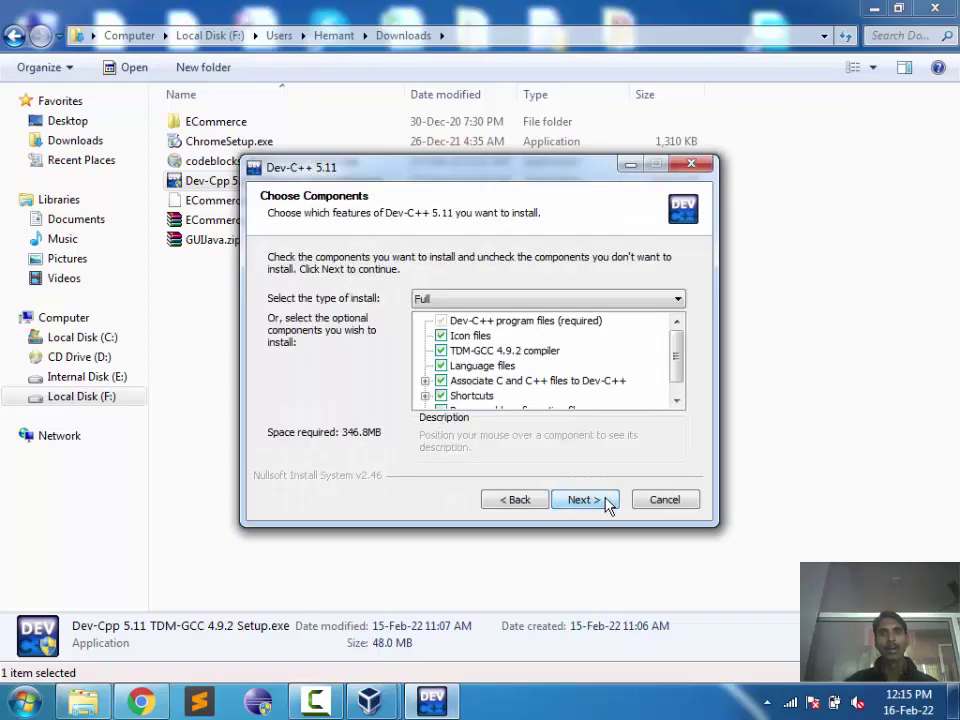
{"action": "left_click", "coordinate": [519, 503]}
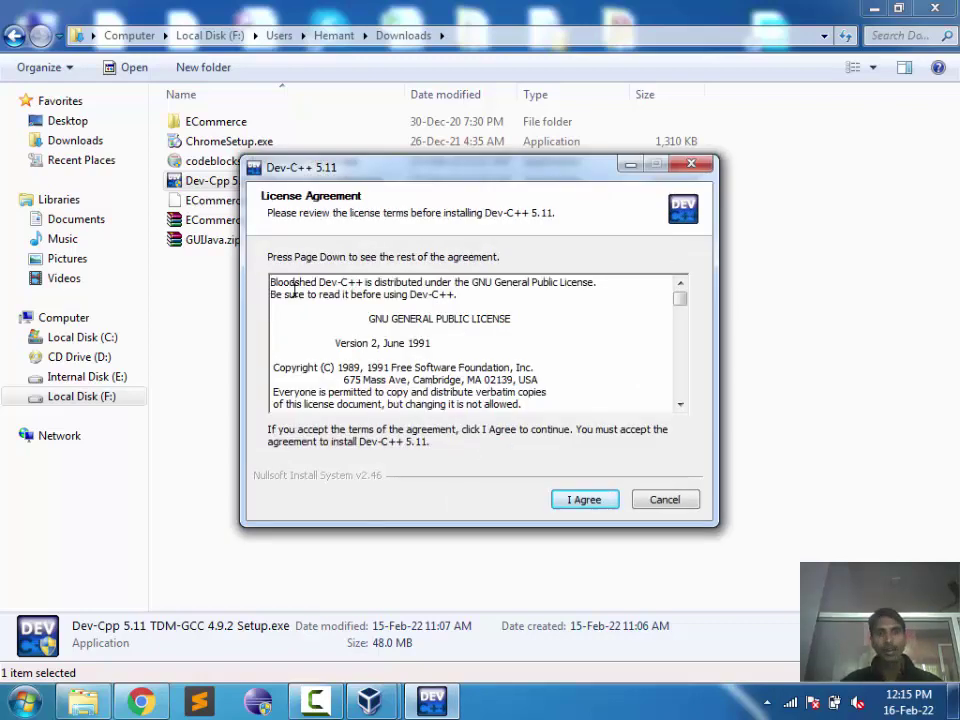
Step: Read through the Dev-C++ license text and accept it with I Agree
{"action": "left_click_drag", "start_coordinate": [270, 282], "coordinate": [294, 289]}
{"action": "scroll", "coordinate": [294, 289], "scroll_direction": "down", "scroll_amount": 10}
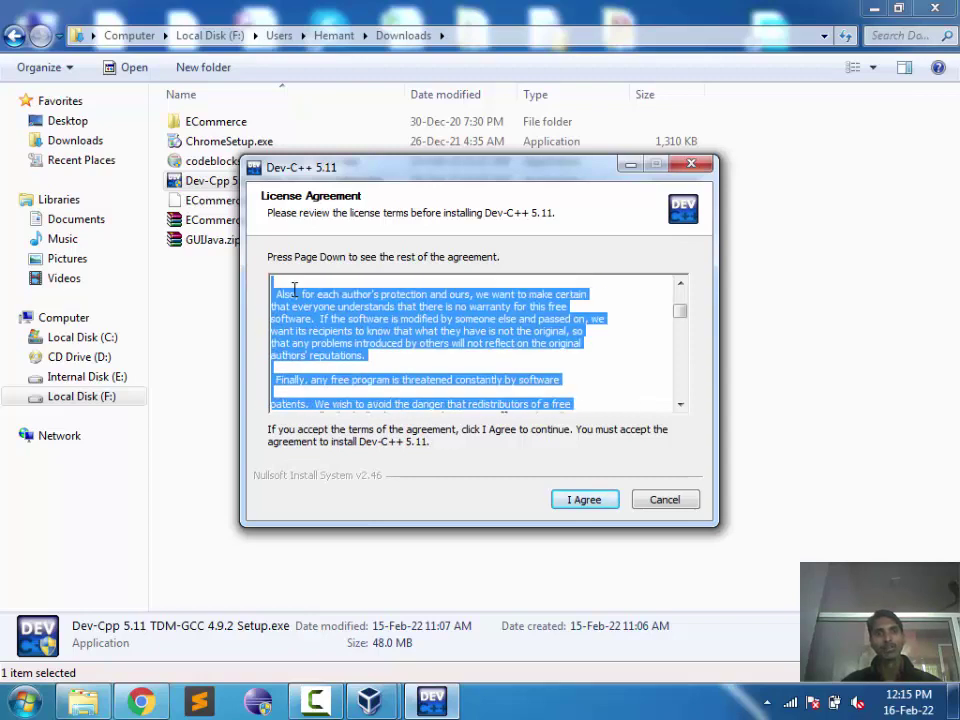
{"action": "scroll", "coordinate": [294, 289], "scroll_direction": "down", "scroll_amount": 10}
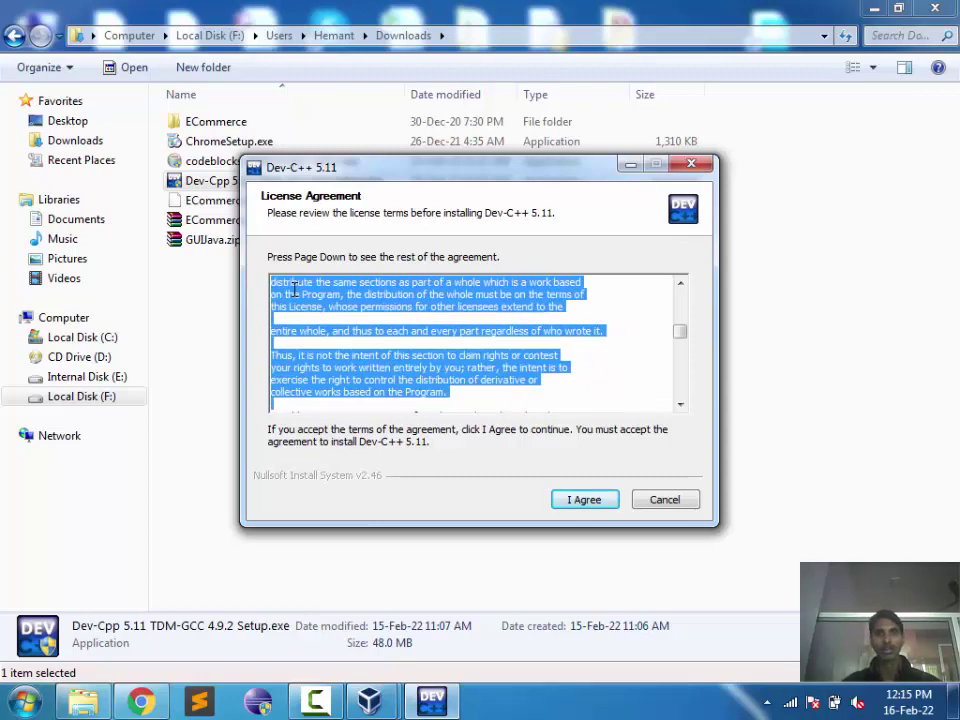
{"action": "scroll", "coordinate": [294, 289], "scroll_direction": "down", "scroll_amount": 10}
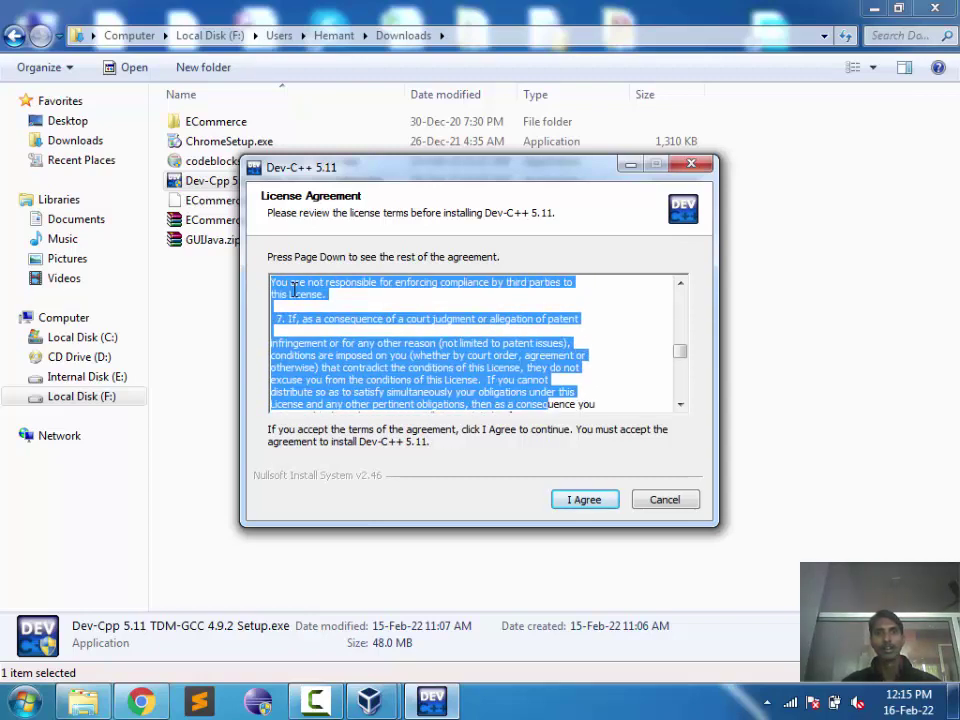
{"action": "scroll", "coordinate": [294, 289], "scroll_direction": "down", "scroll_amount": 10}
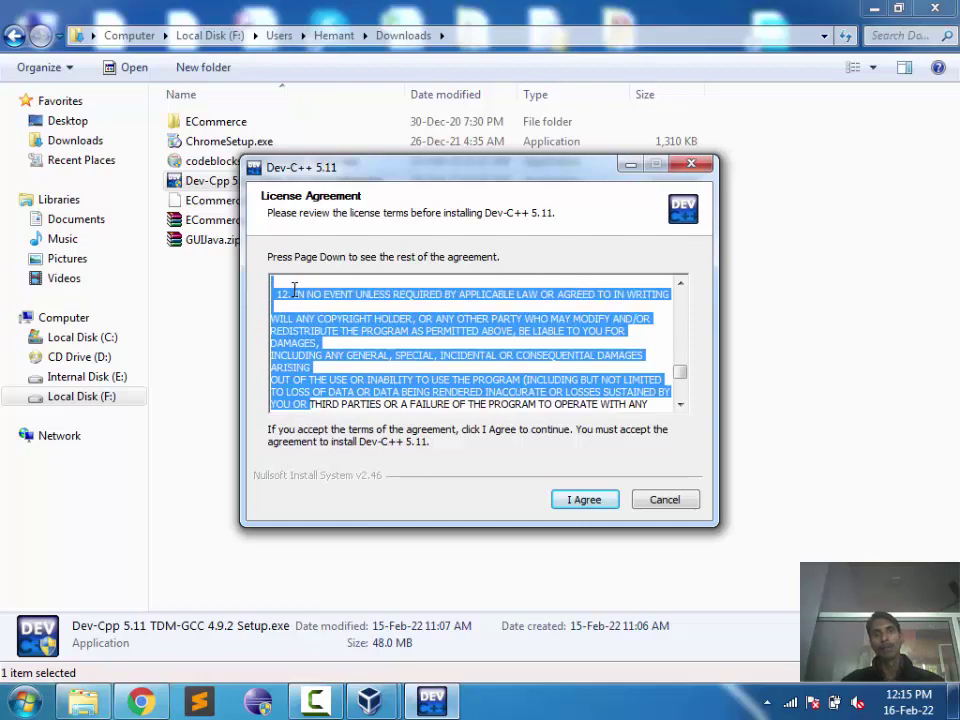
{"action": "scroll", "coordinate": [294, 289], "scroll_direction": "down", "scroll_amount": 5}
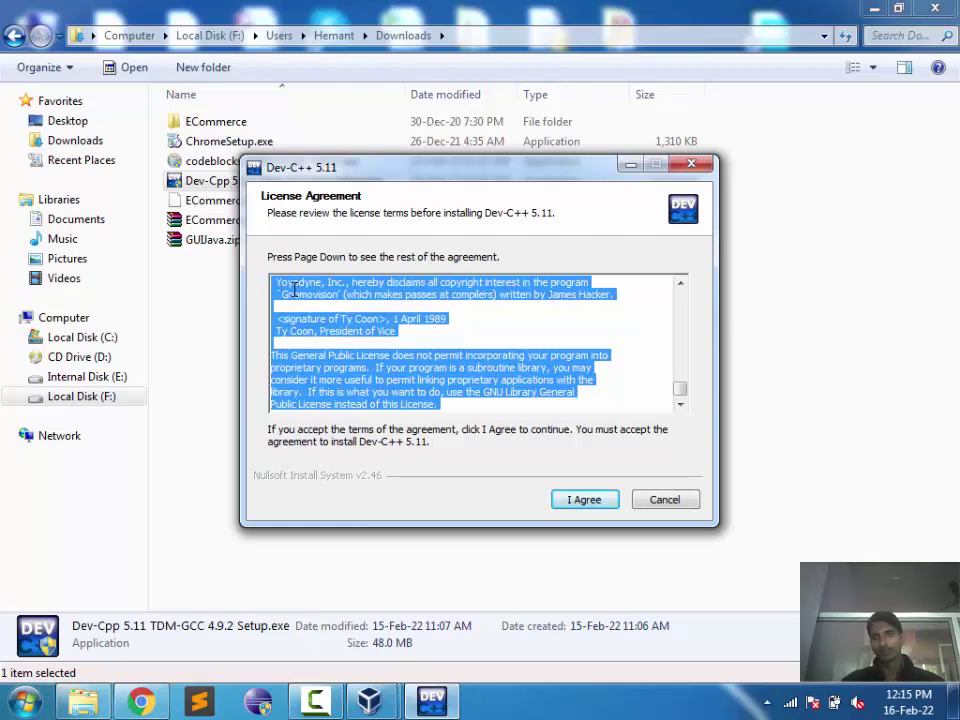
{"action": "key", "text": "ctrl+Home"}
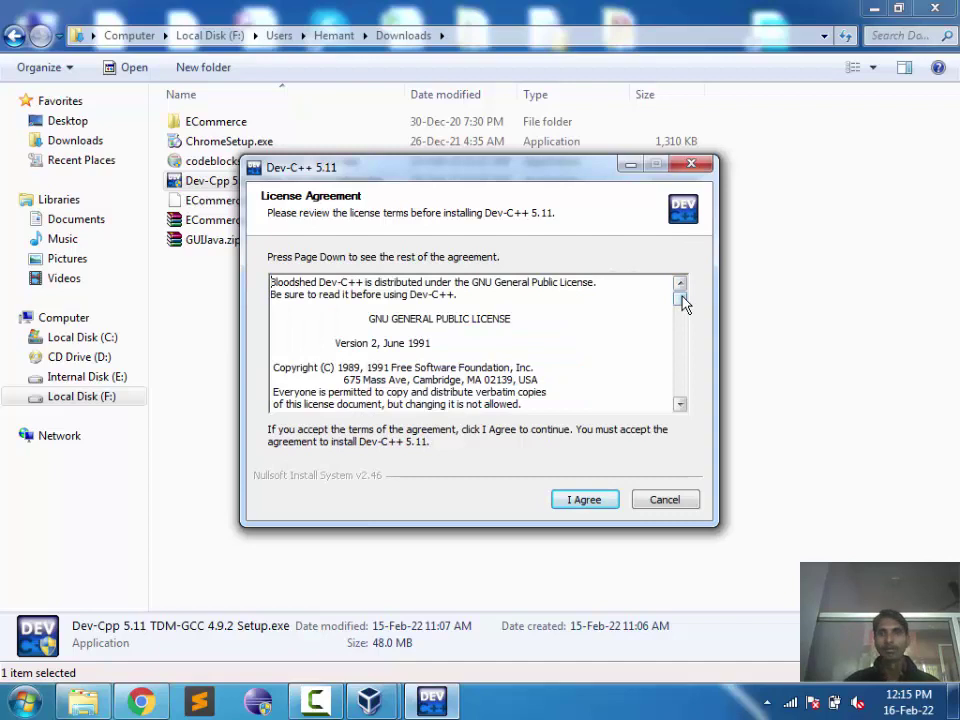
{"action": "left_click_drag", "start_coordinate": [683, 303], "coordinate": [679, 390]}
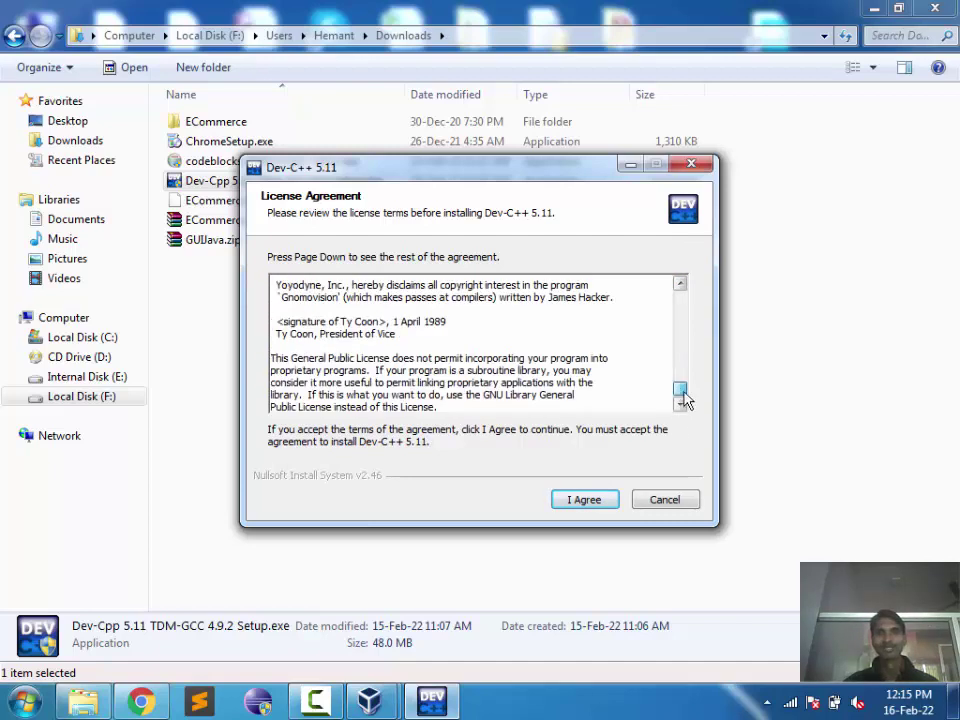
{"action": "left_click", "coordinate": [580, 500]}
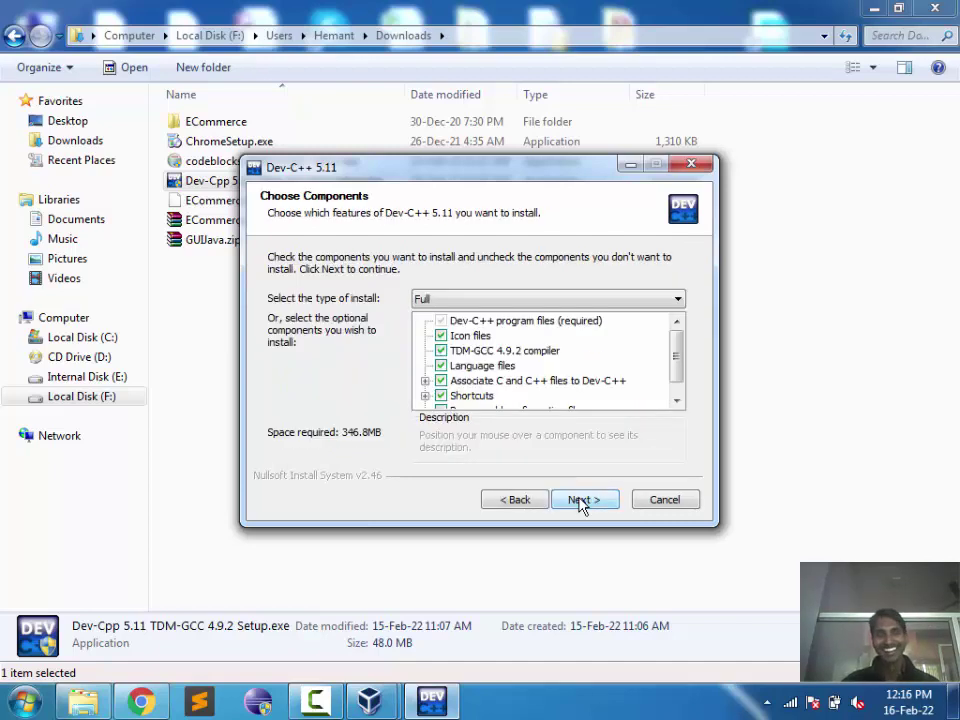
Step: Install the Full component set to the default folder C:\Program Files\Dev-Cpp
{"action": "left_click", "coordinate": [580, 500]}
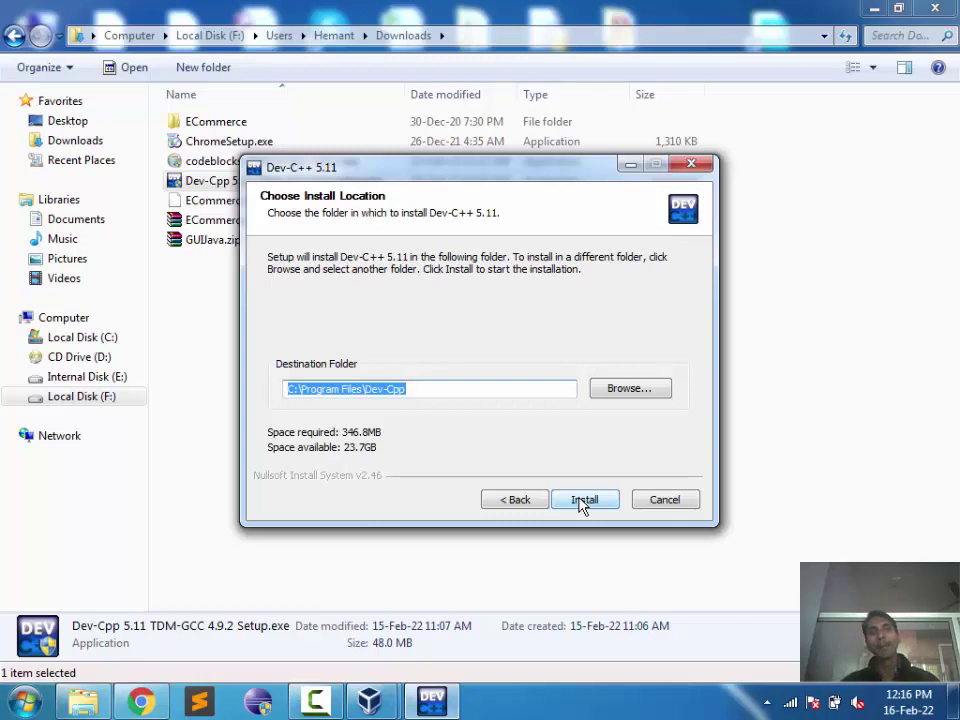
{"action": "left_click", "coordinate": [444, 389]}
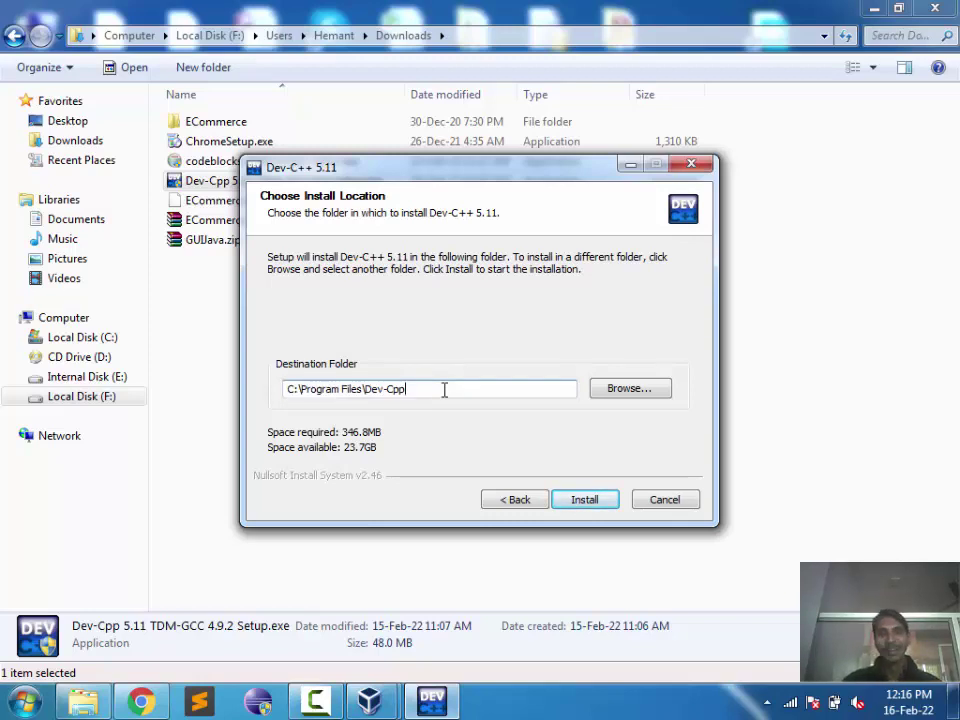
{"action": "left_click", "coordinate": [643, 395]}
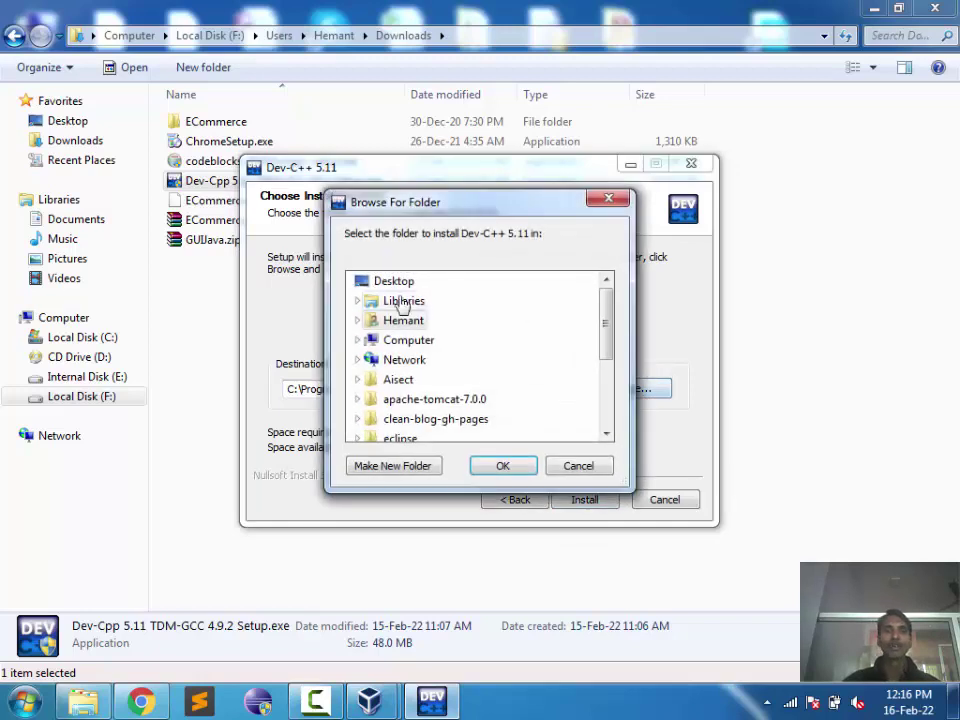
{"action": "left_click_drag", "start_coordinate": [604, 321], "coordinate": [606, 279]}
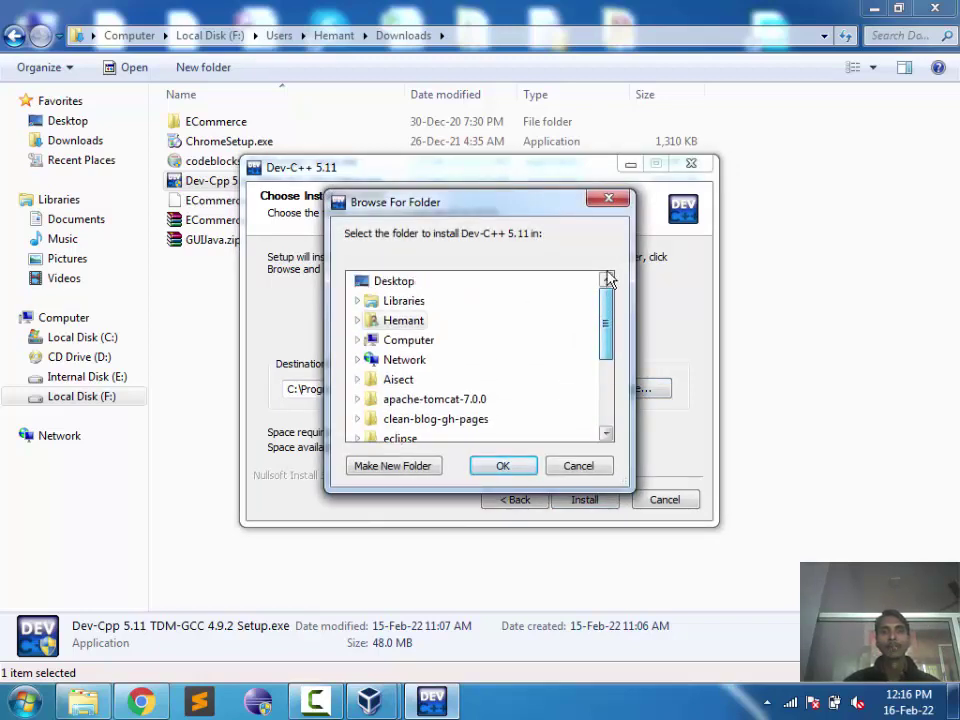
{"action": "left_click", "coordinate": [578, 466]}
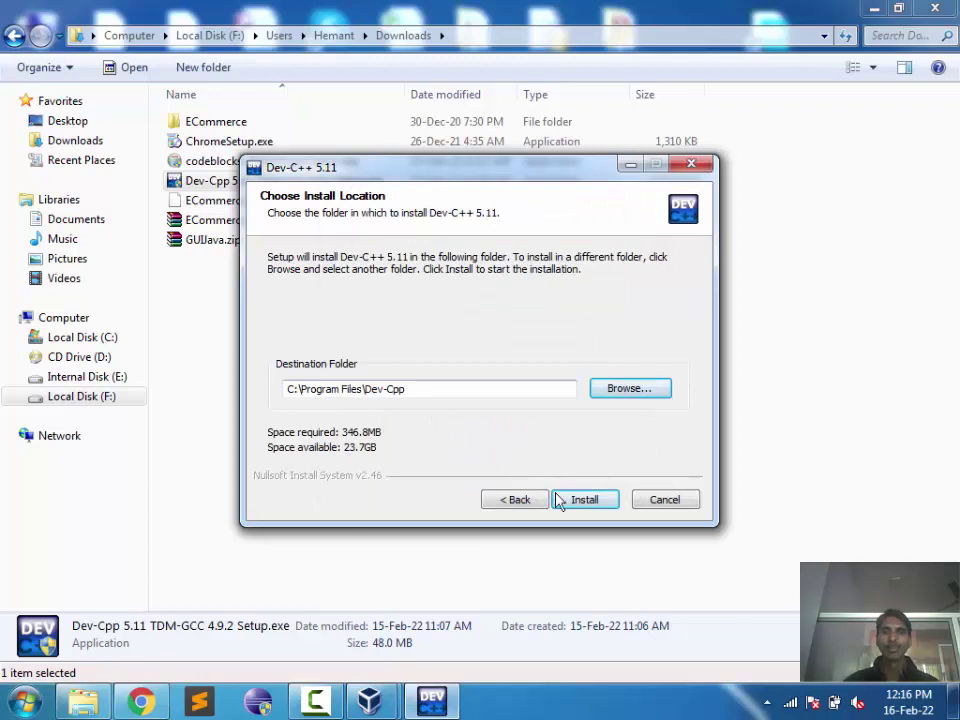
{"action": "left_click", "coordinate": [583, 502]}
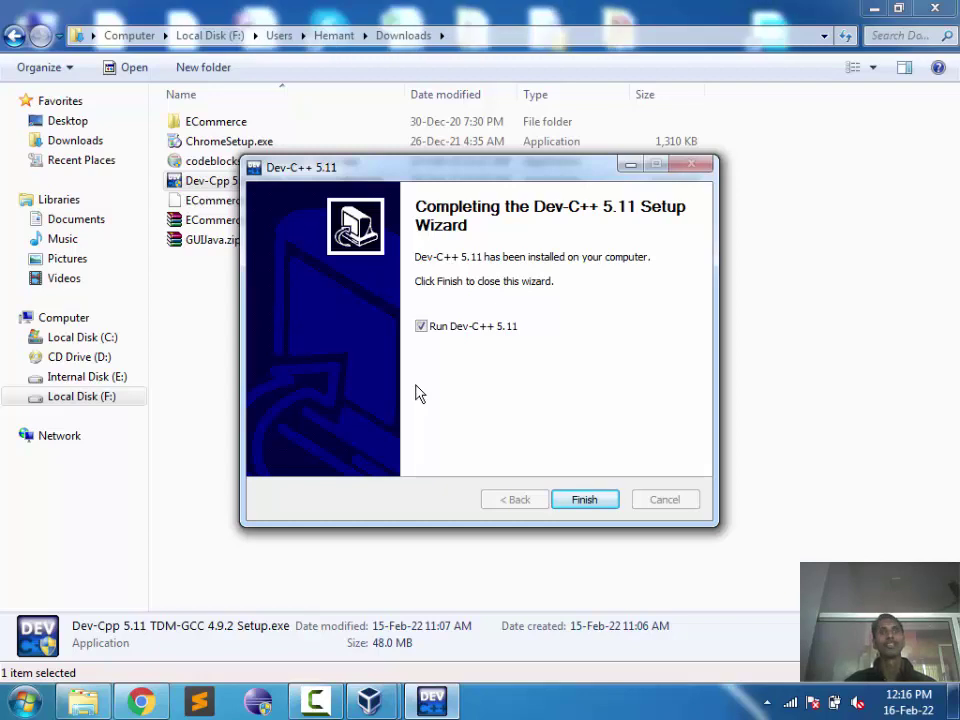
Step: Close the Downloads folder window and refresh the desktop
{"action": "left_click", "coordinate": [935, 8]}
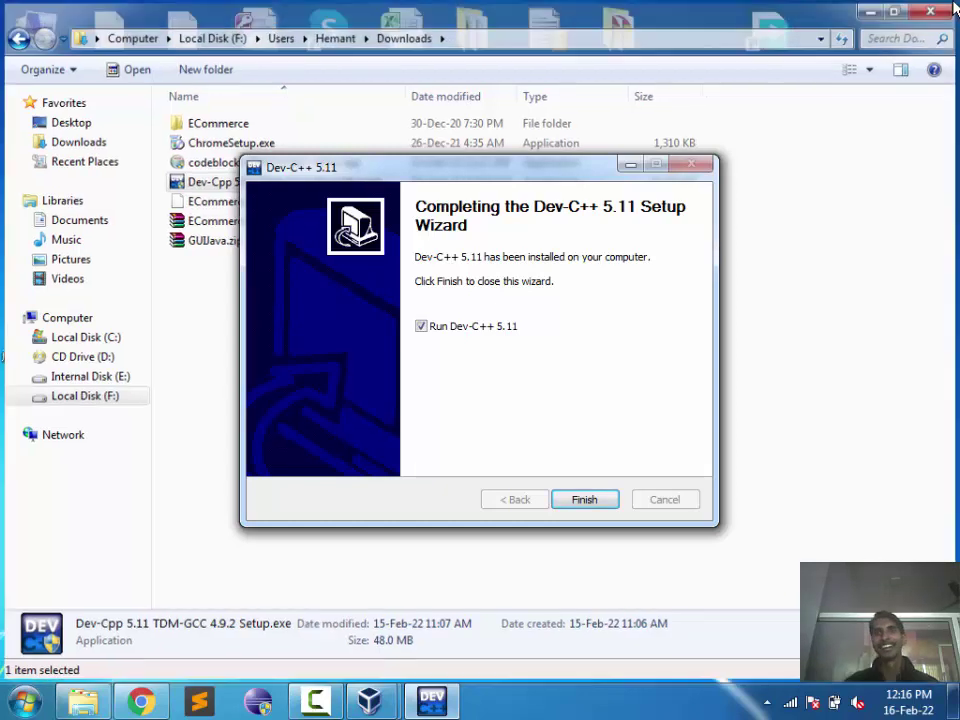
{"action": "right_click", "coordinate": [855, 180]}
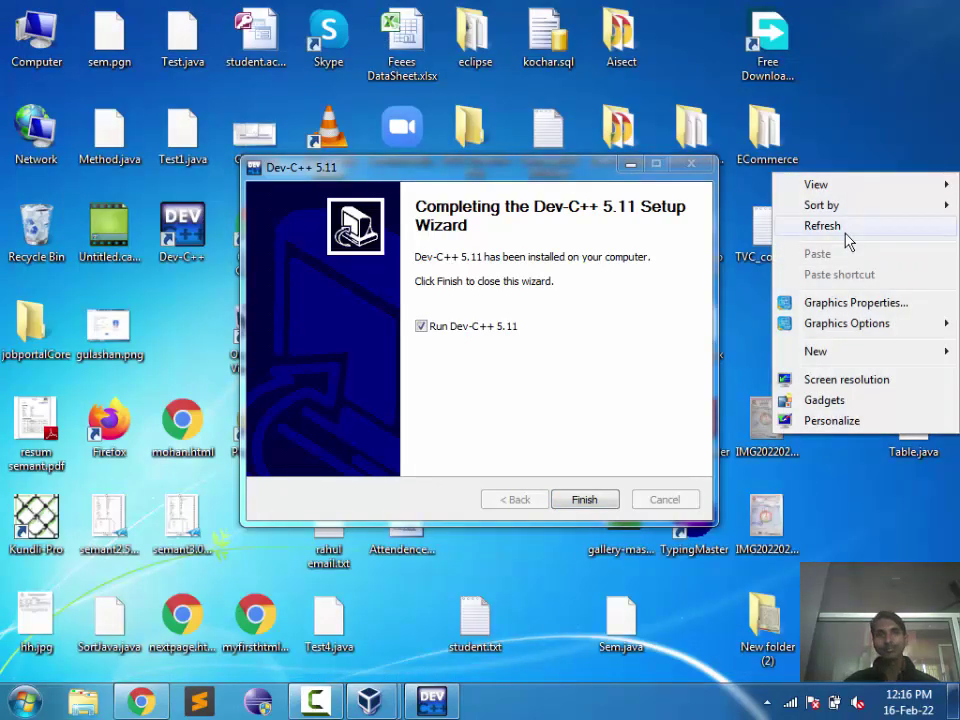
{"action": "left_click", "coordinate": [825, 225]}
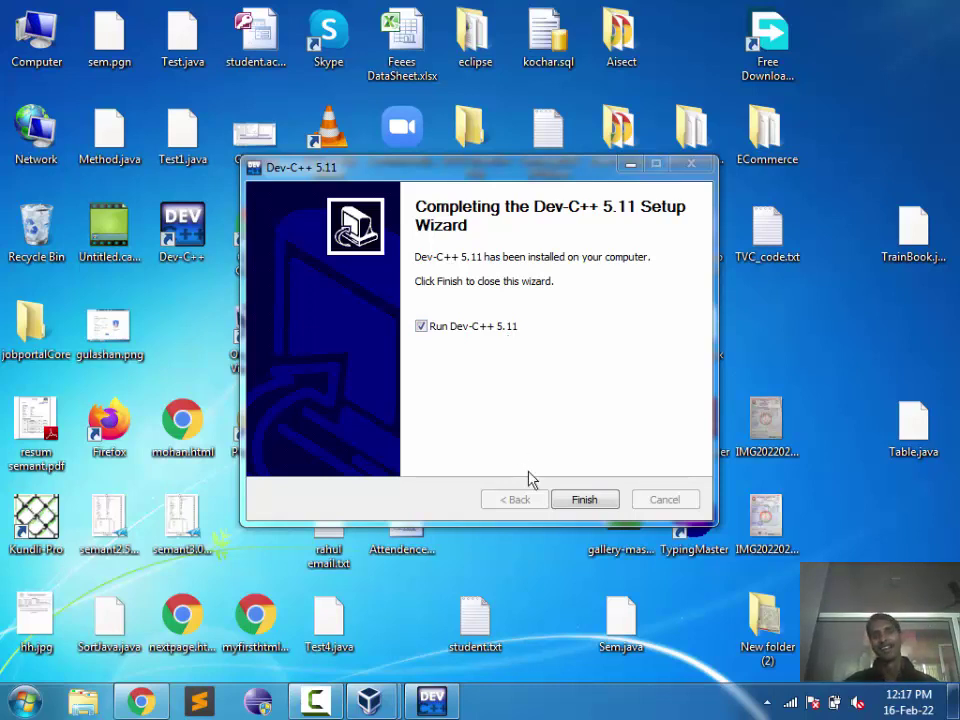
Step: Finish setup, keep English and the default theme, and decline removing missing library directories
{"action": "left_click", "coordinate": [583, 500]}
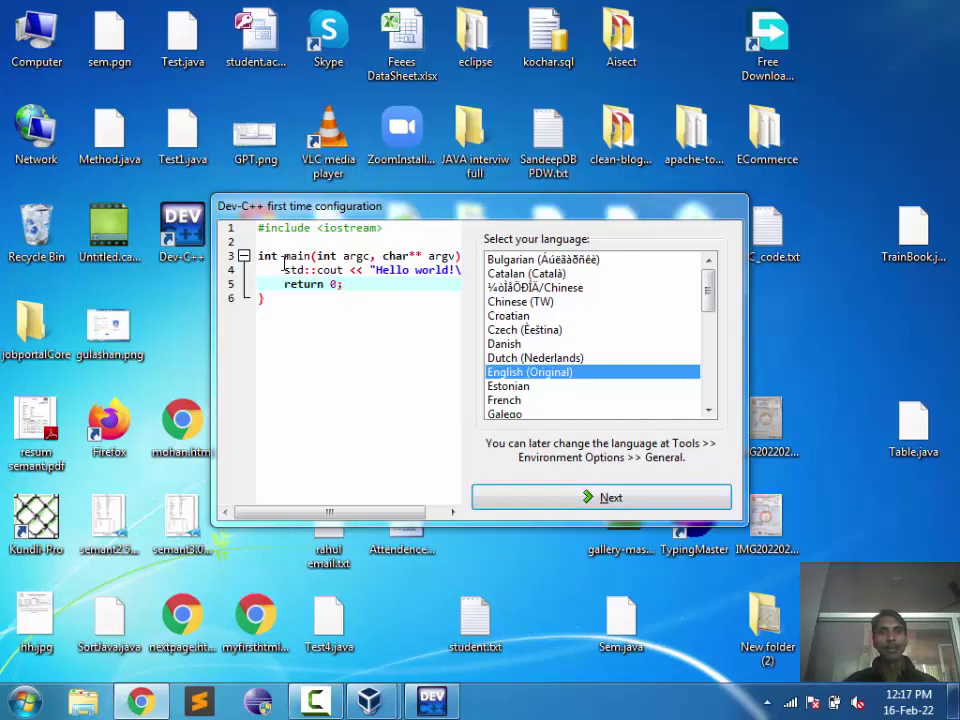
{"action": "left_click", "coordinate": [559, 500]}
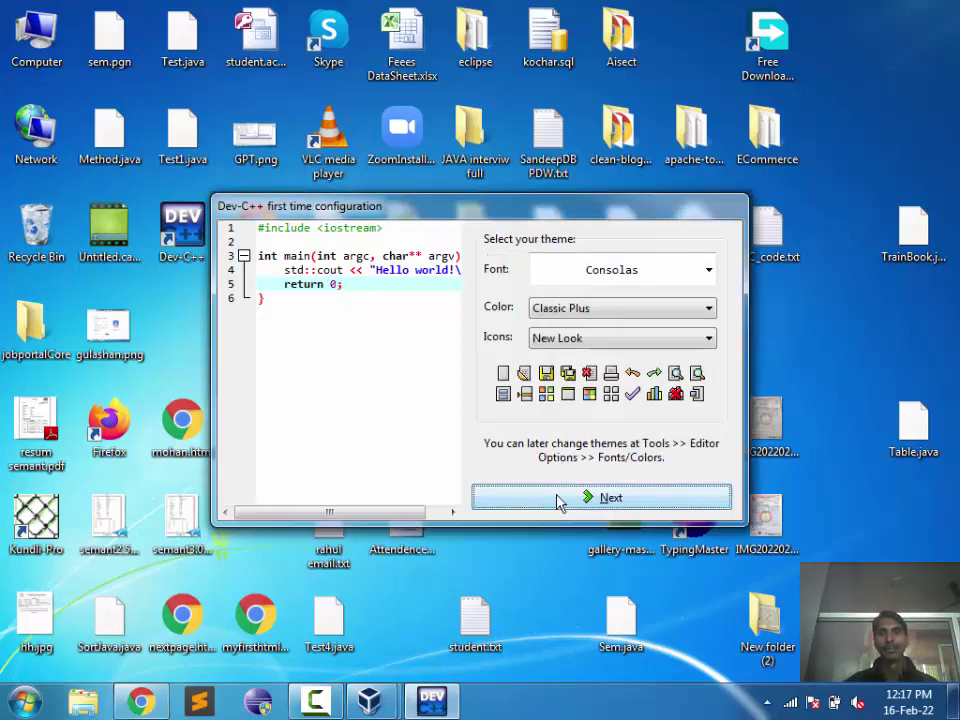
{"action": "left_click", "coordinate": [559, 500]}
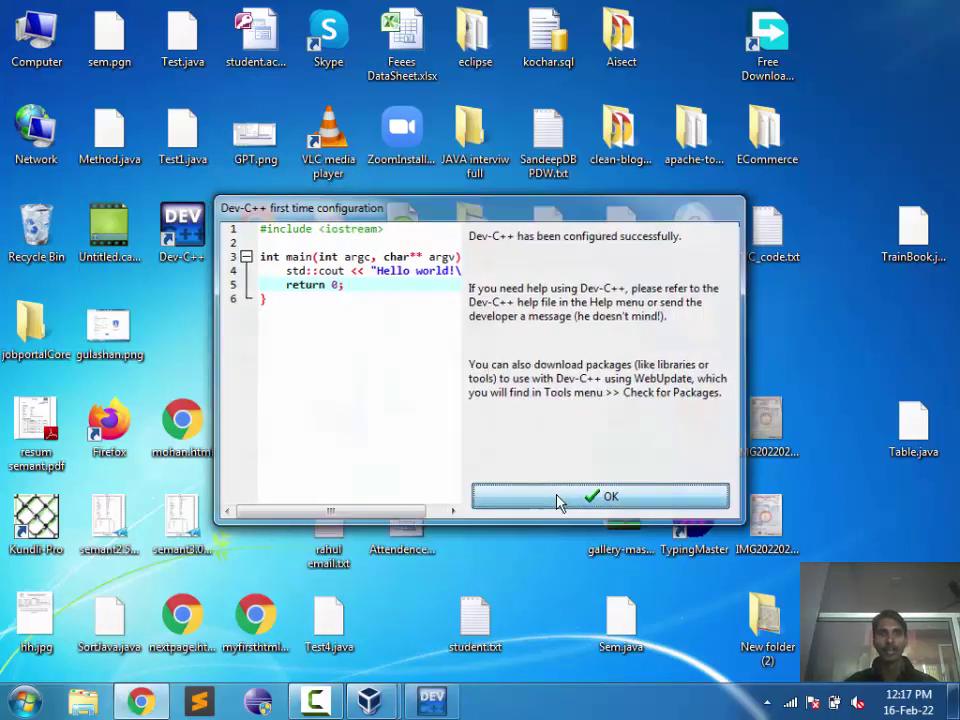
{"action": "left_click", "coordinate": [559, 500]}
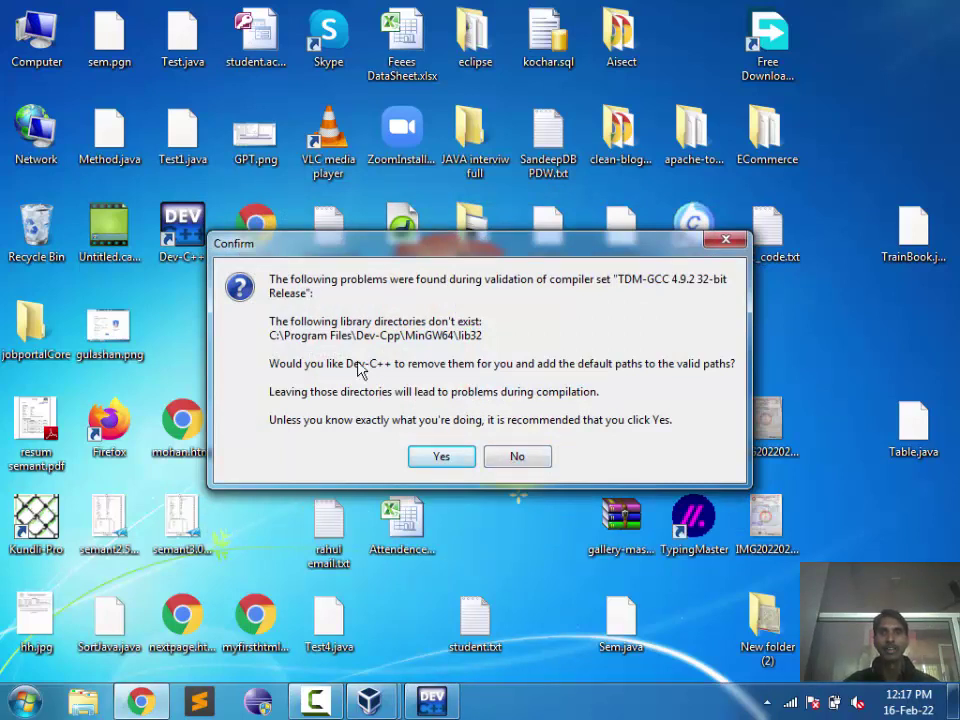
{"action": "left_click", "coordinate": [517, 458]}
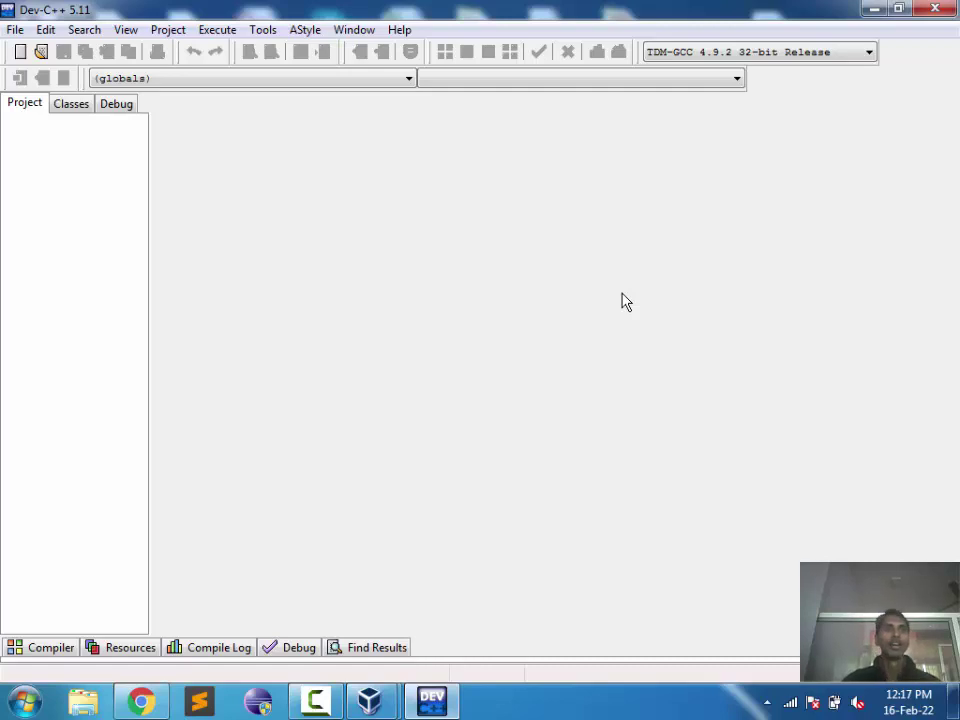
Step: Create a new blank source file, Untitled1, via File > New > Source File
{"action": "left_click", "coordinate": [127, 29]}
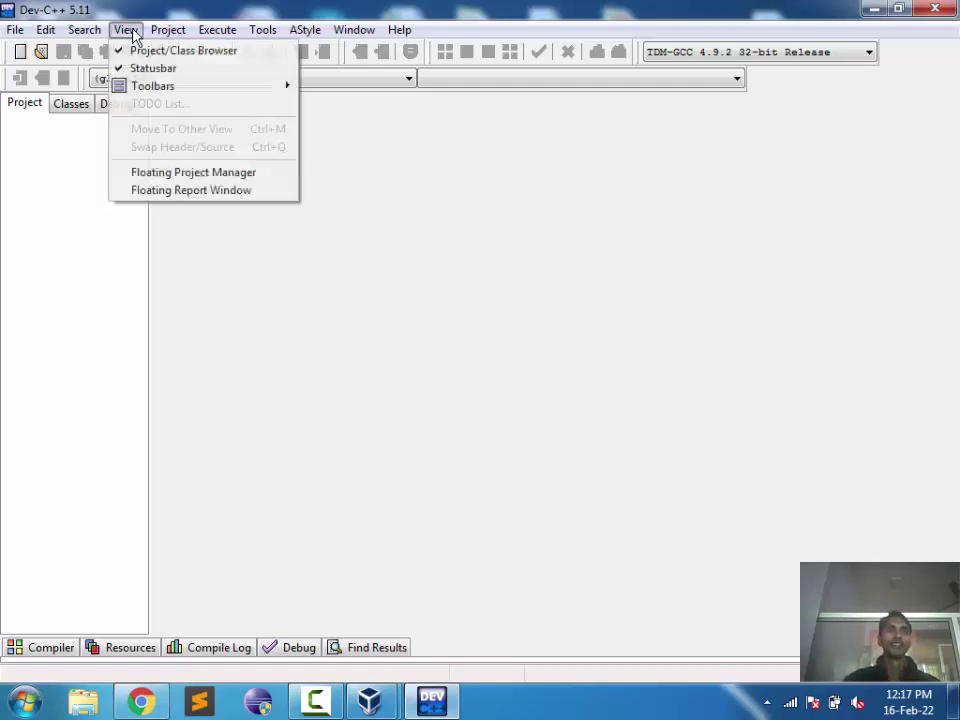
{"action": "left_click", "coordinate": [339, 169]}
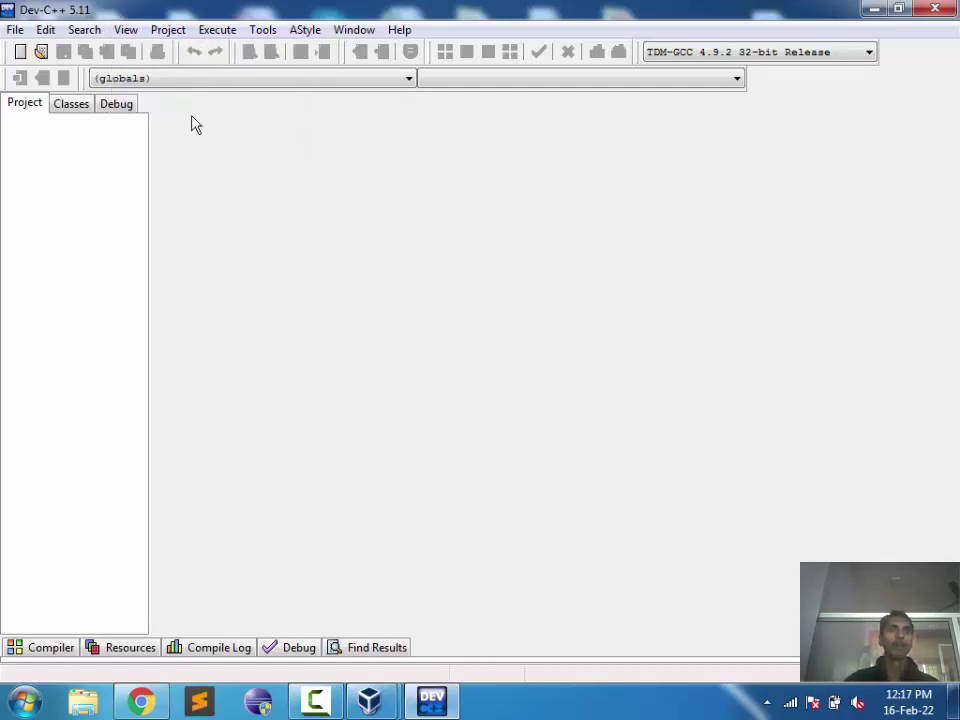
{"action": "left_click", "coordinate": [14, 30]}
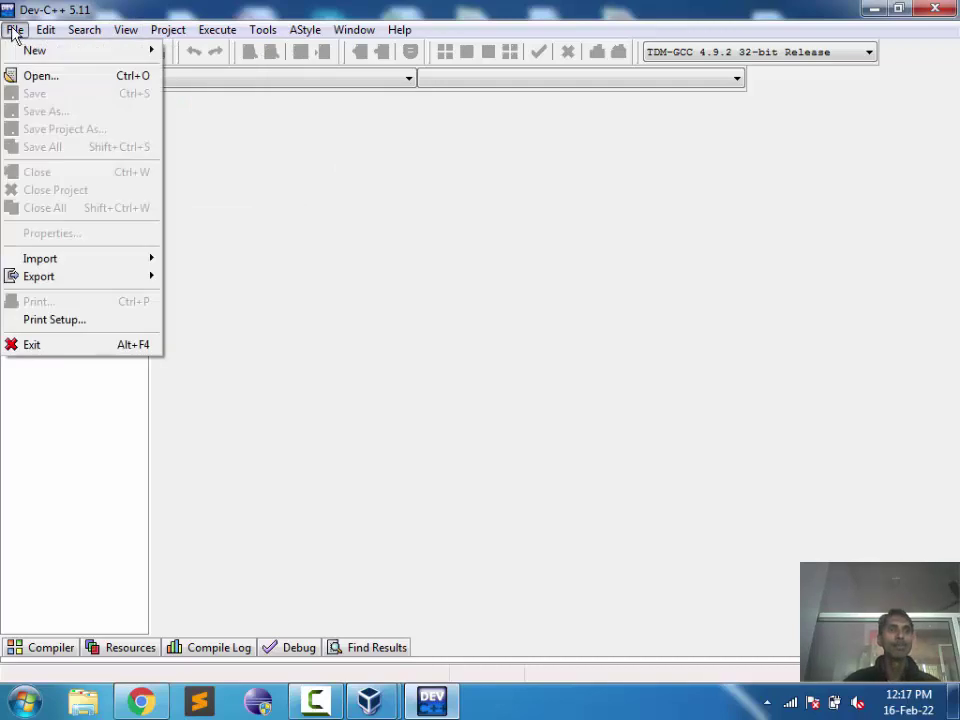
{"action": "mouse_move", "coordinate": [26, 50]}
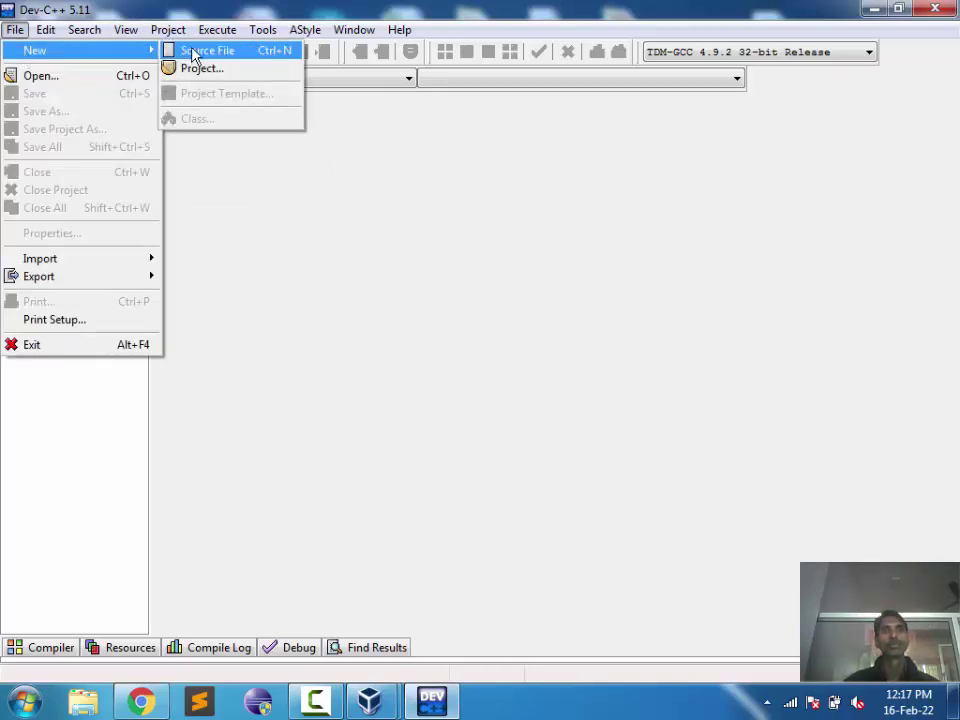
{"action": "left_click", "coordinate": [192, 52]}
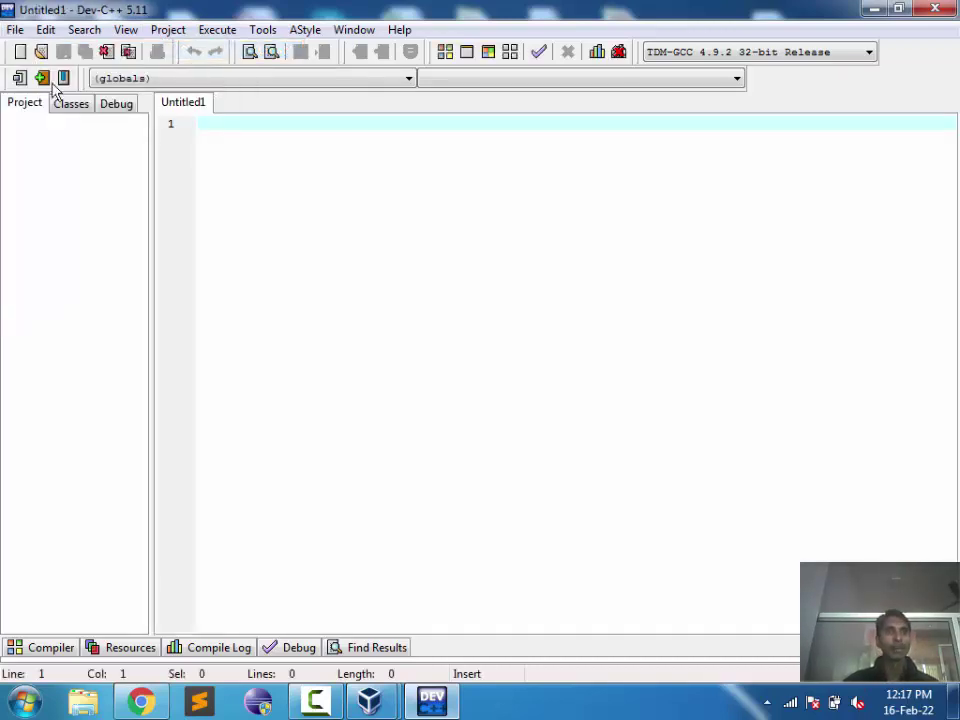
Step: Create a second source file from the New toolbar dropdown, then close Untitled2
{"action": "left_click", "coordinate": [20, 52]}
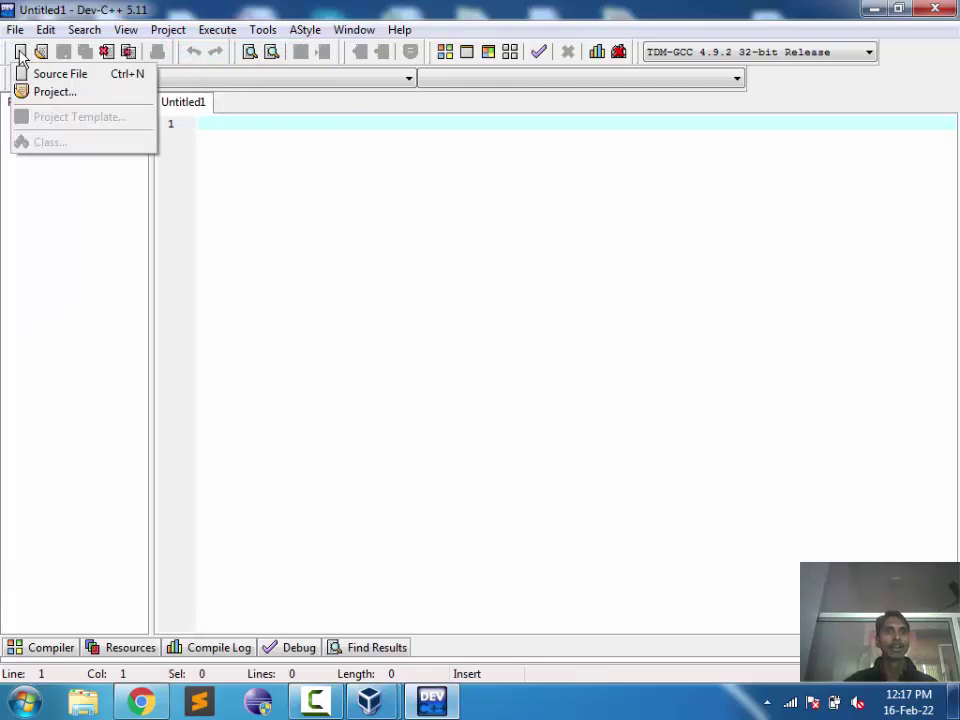
{"action": "left_click", "coordinate": [63, 79]}
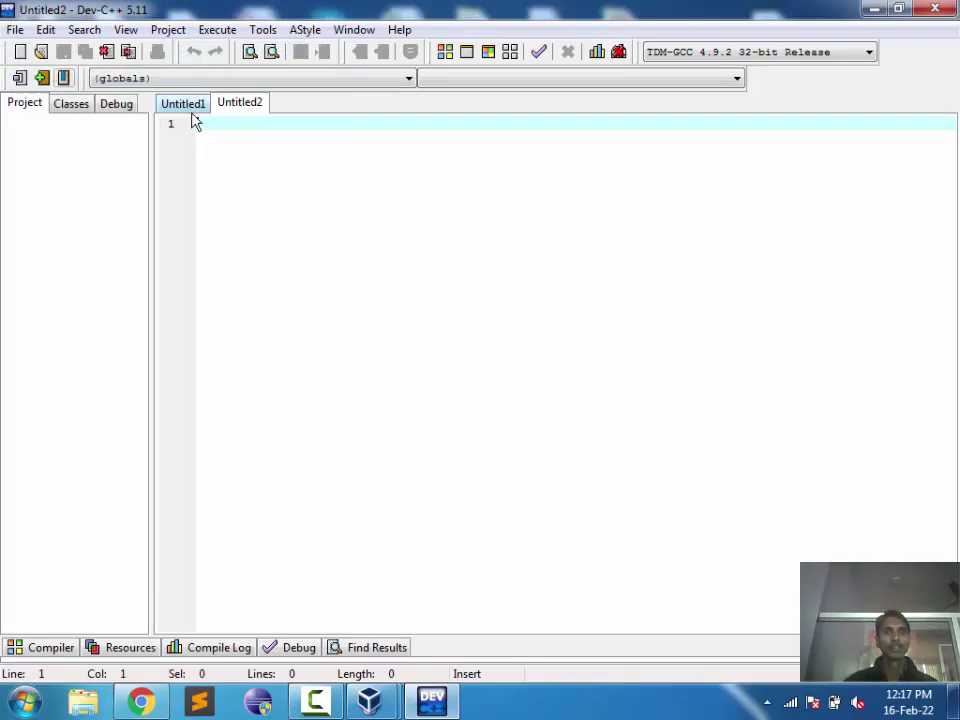
{"action": "right_click", "coordinate": [257, 111]}
{"action": "left_click", "coordinate": [274, 161]}
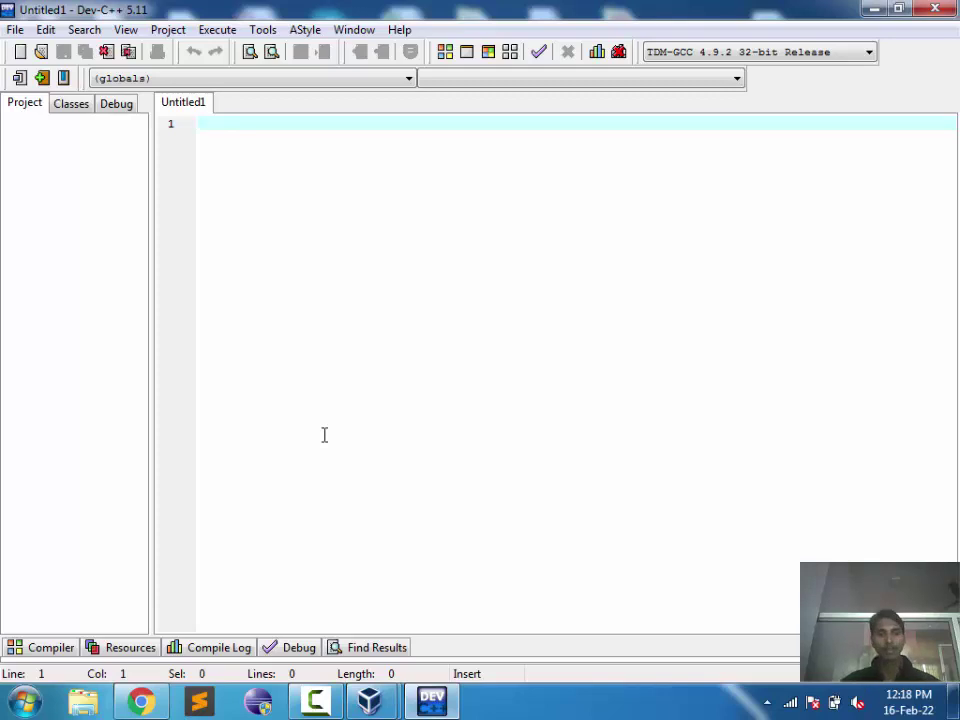
Step: Write the line #include<stdio.h> and start a new line below it
{"action": "type", "text": "#"}
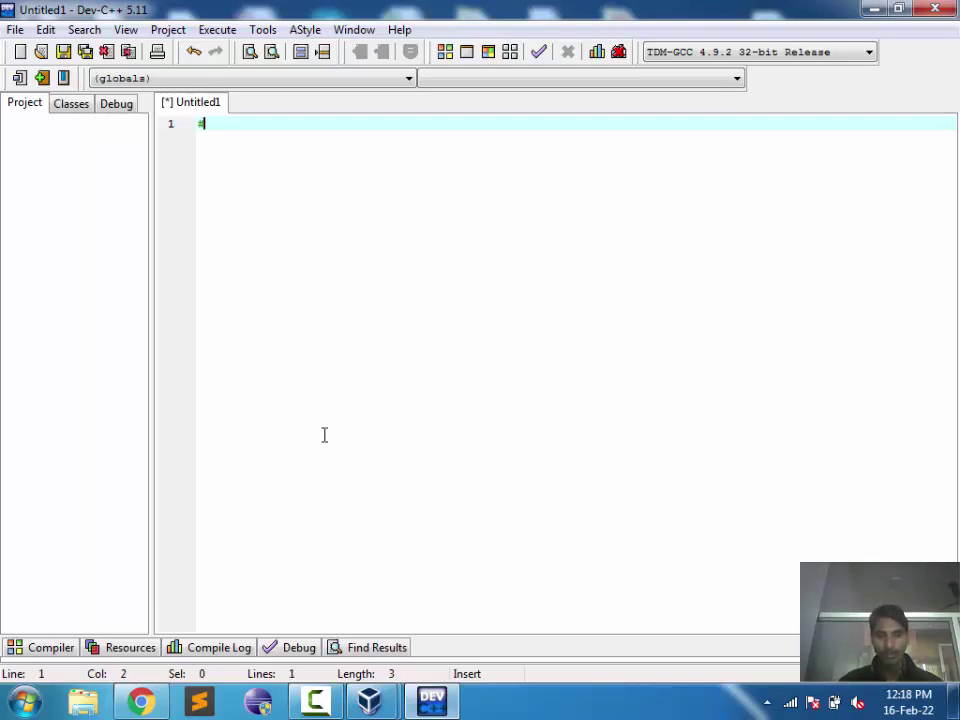
{"action": "type", "text": "iind"}
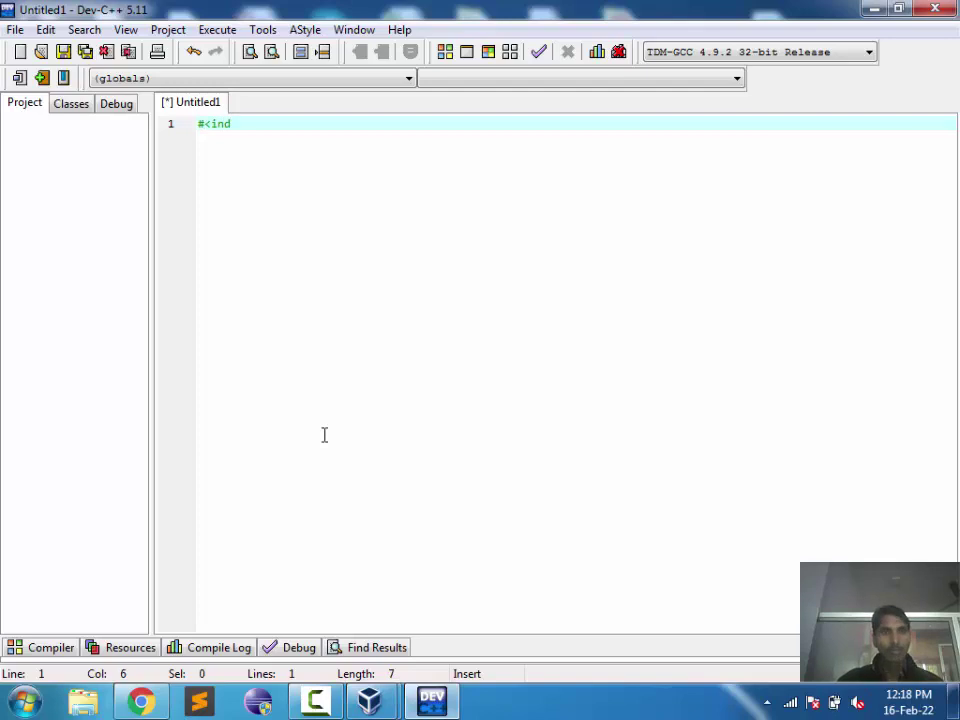
{"action": "key", "text": "BackSpace"}
{"action": "type", "text": "clude"}
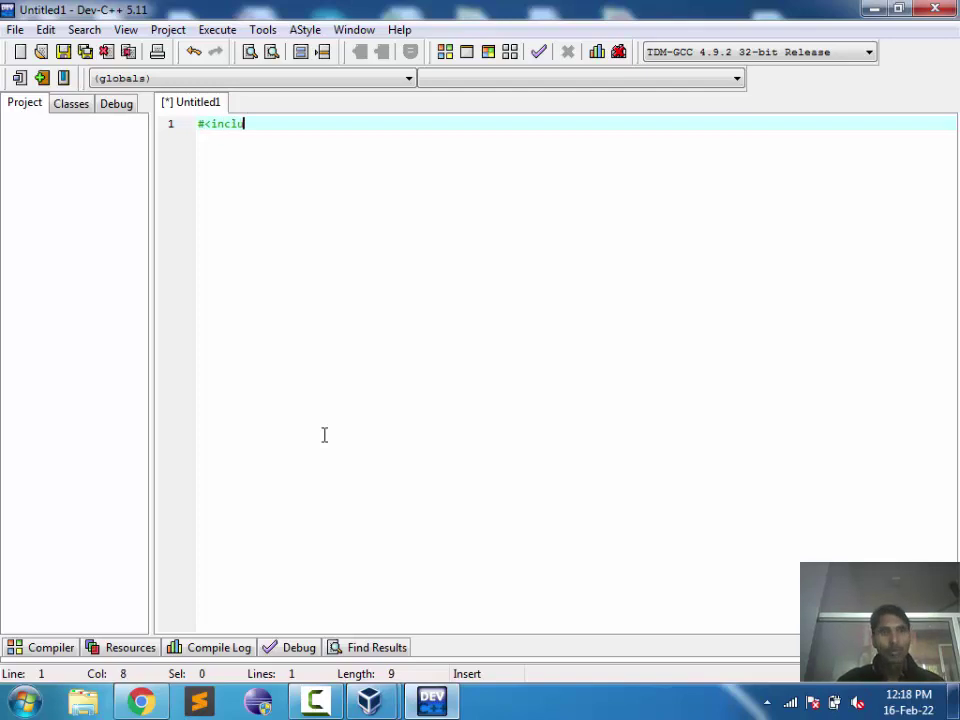
{"action": "key", "text": "Left"}
{"action": "key", "text": "Left"}
{"action": "key", "text": "Left"}
{"action": "key", "text": "Left"}
{"action": "key", "text": "Left"}
{"action": "key", "text": "Left"}
{"action": "key", "text": "Left"}
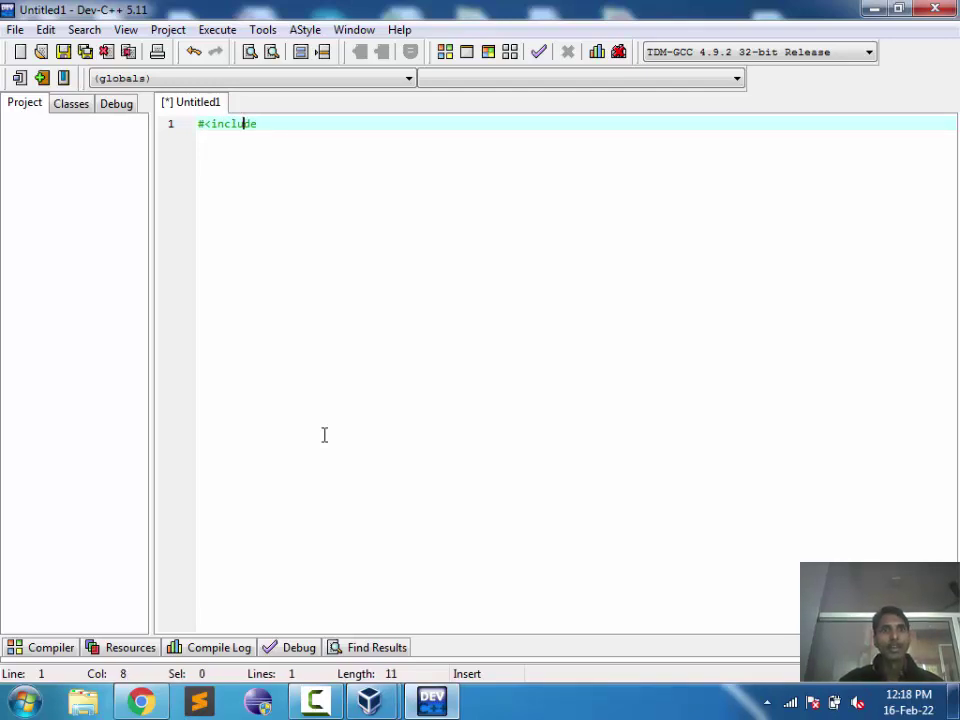
{"action": "key", "text": "End"}
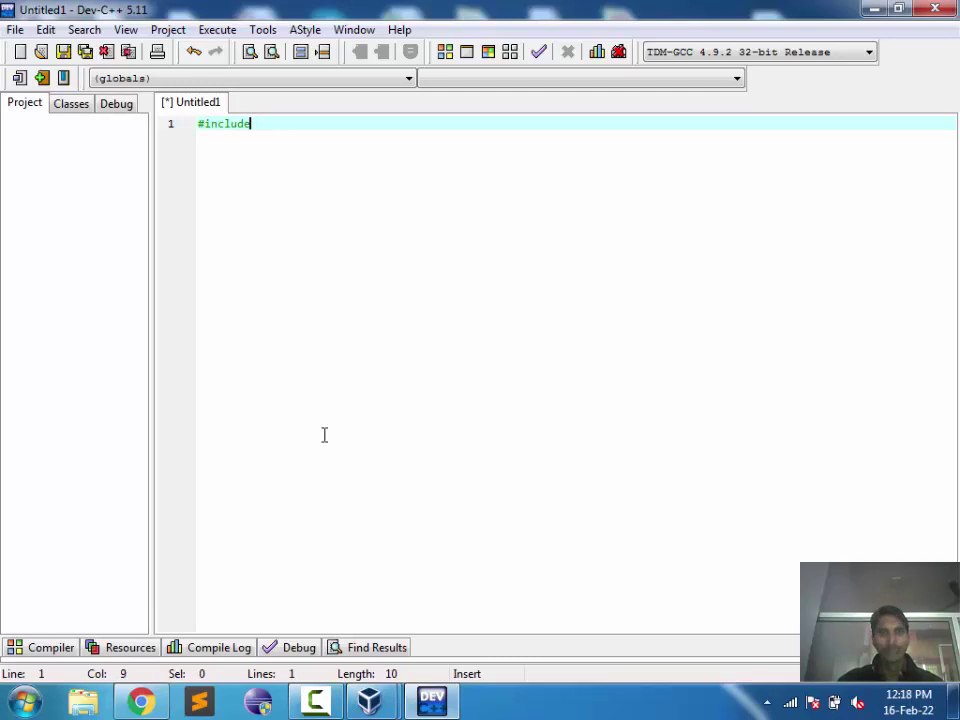
{"action": "type", "text": "<stdio"}
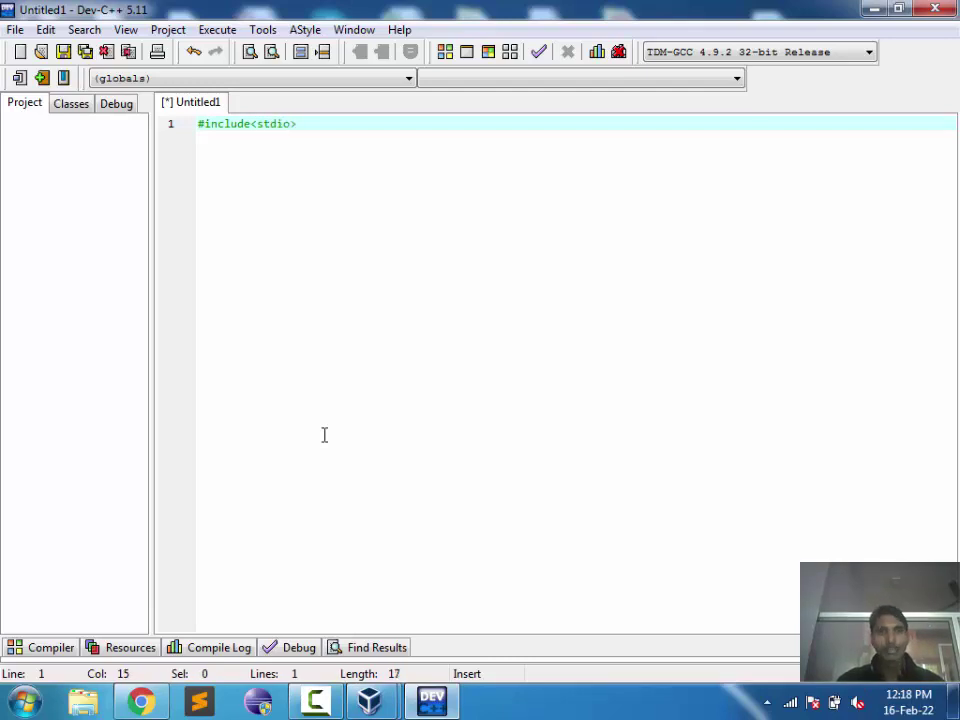
{"action": "type", "text": "."}
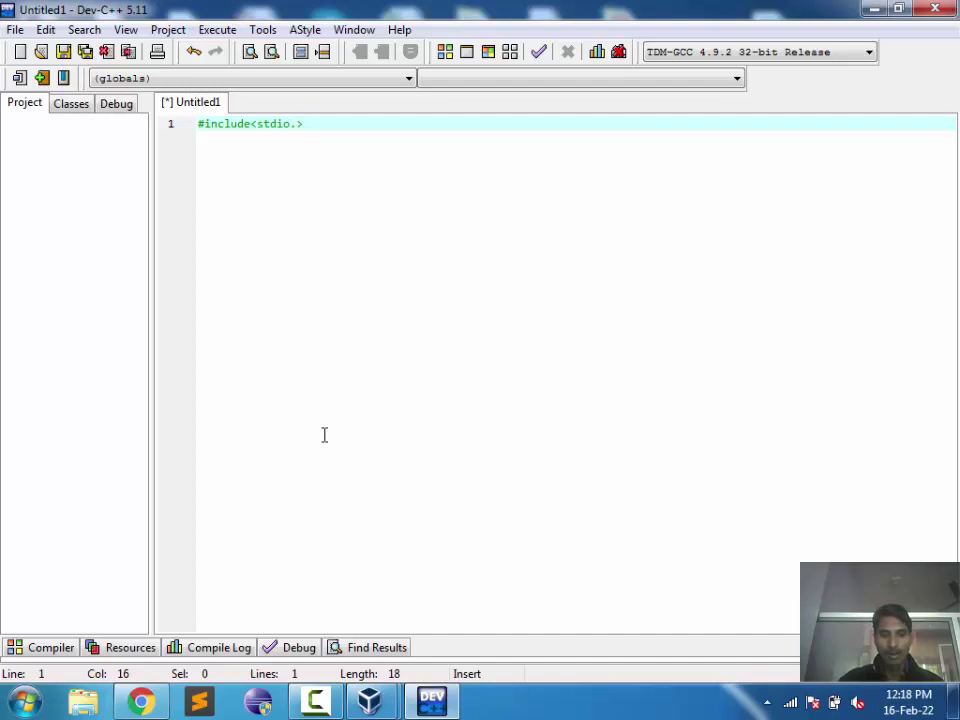
{"action": "type", "text": "h>"}
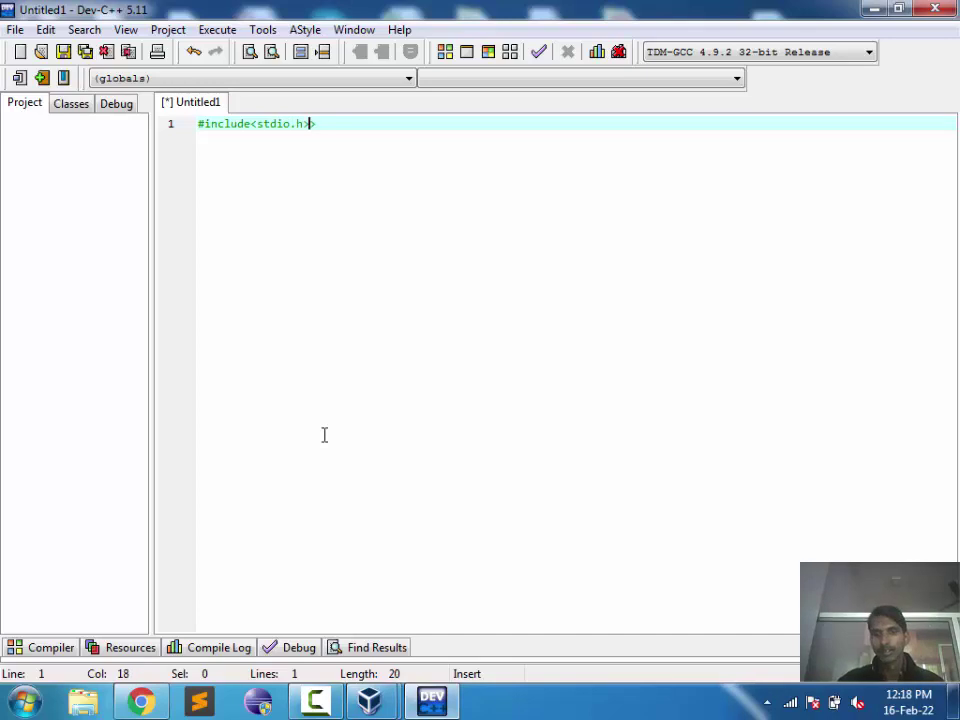
{"action": "key", "text": "Return"}
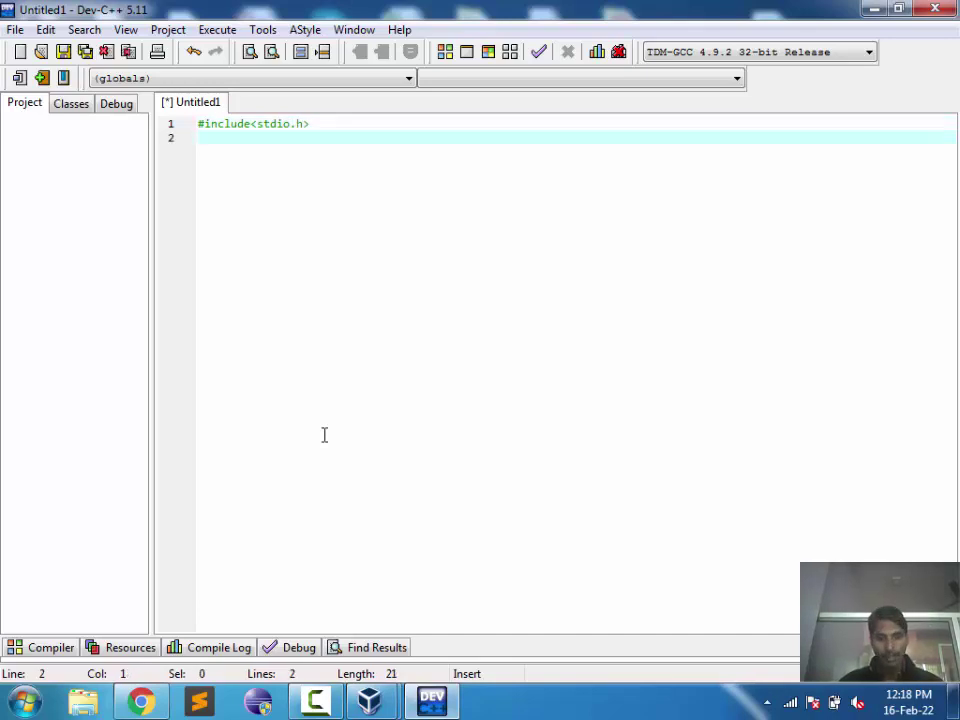
Step: Write an empty void main() { } function with a blank indented line inside
{"action": "type", "text": "int"}
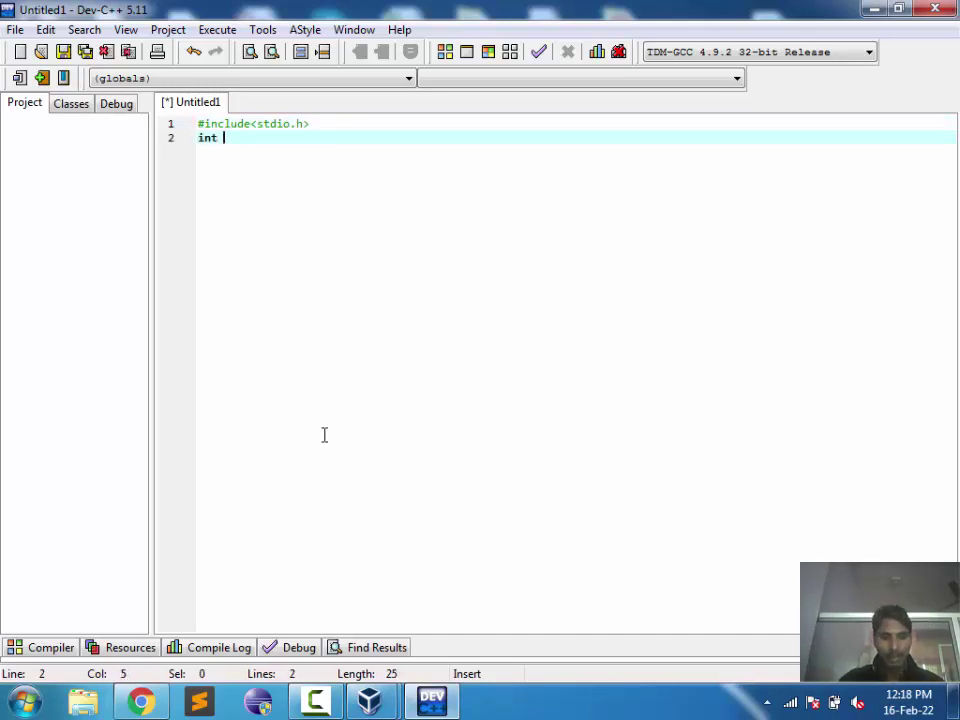
{"action": "key", "text": "BackSpace"}
{"action": "key", "text": "BackSpace"}
{"action": "key", "text": "BackSpace"}
{"action": "key", "text": "BackSpace"}
{"action": "type", "text": "void"}
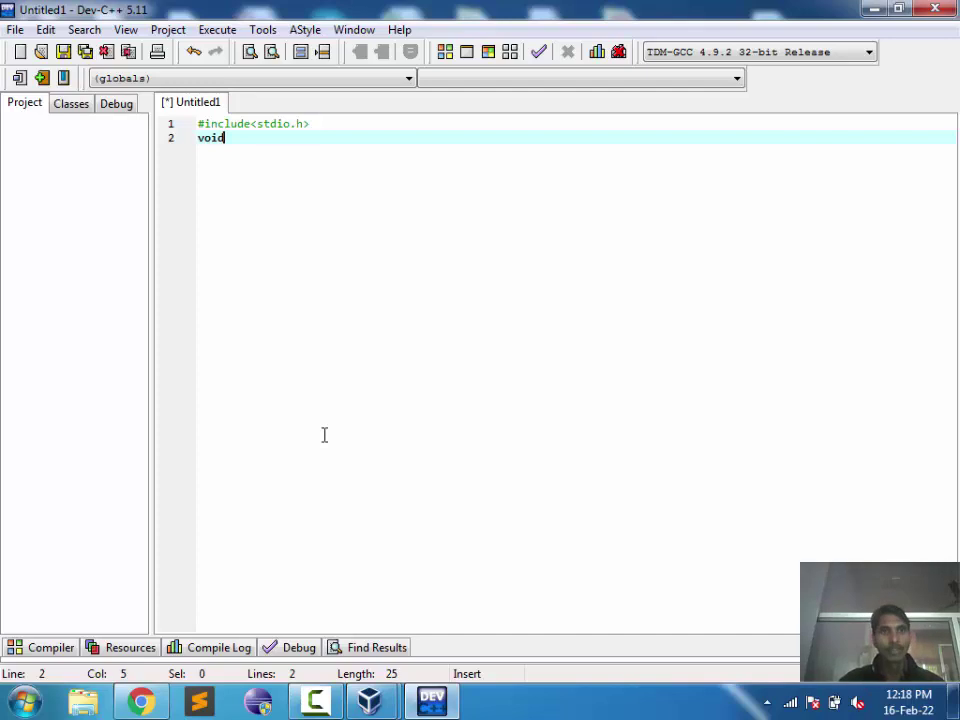
{"action": "key", "text": "BackSpace"}
{"action": "key", "text": "BackSpace"}
{"action": "key", "text": "BackSpace"}
{"action": "key", "text": "BackSpace"}
{"action": "type", "text": "v"}
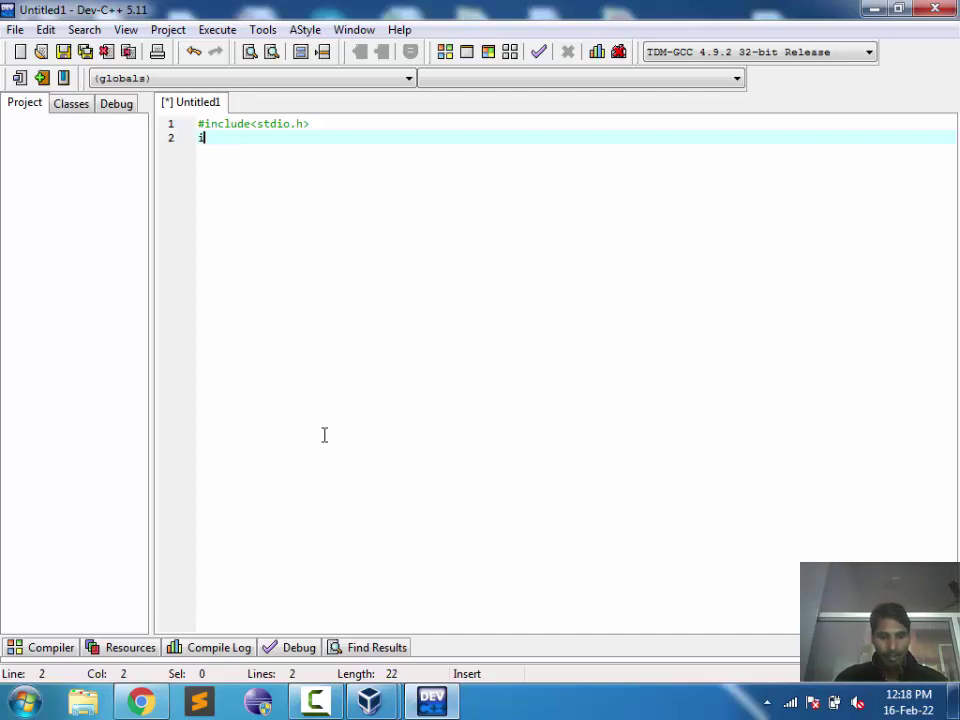
{"action": "key", "text": "BackSpace"}
{"action": "type", "text": "void "}
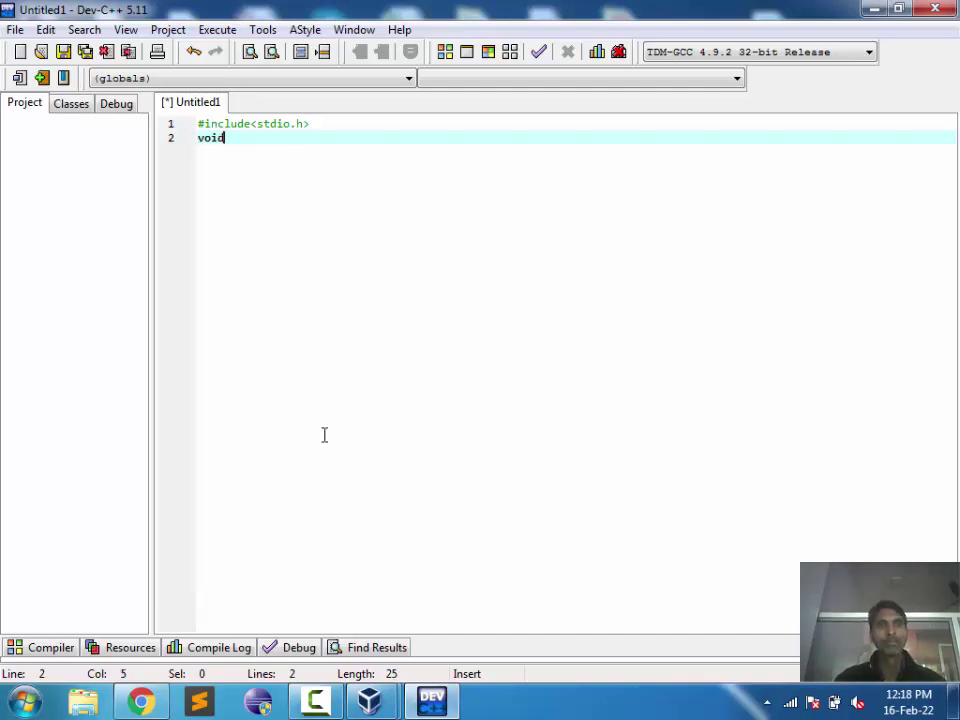
{"action": "type", "text": "main(){"}
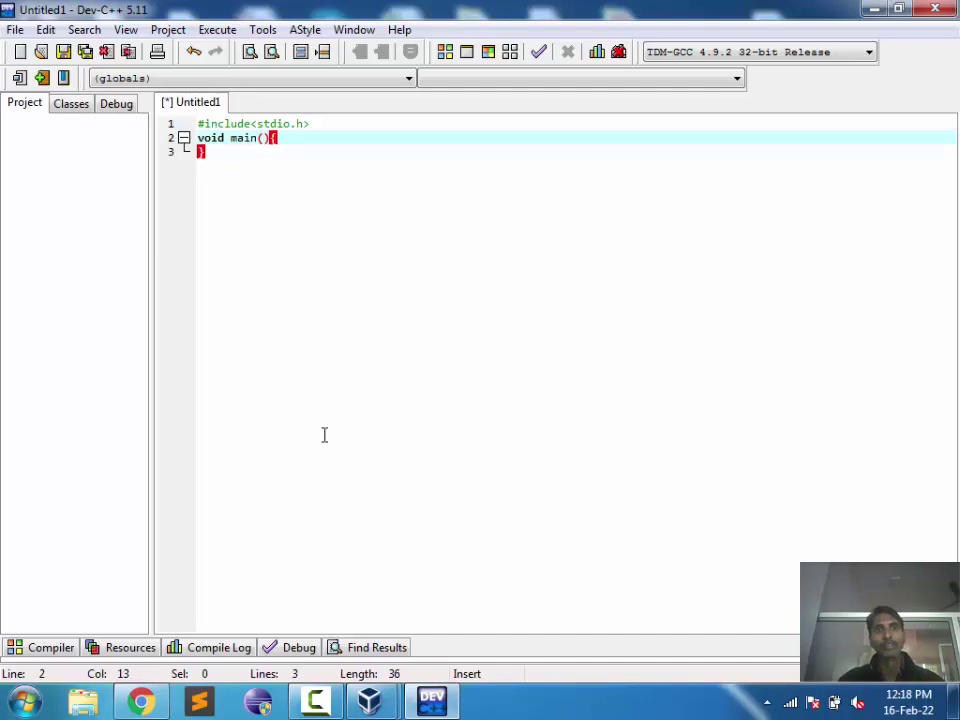
{"action": "key", "text": "Right"}
{"action": "key", "text": "Left"}
{"action": "key", "text": "BackSpace"}
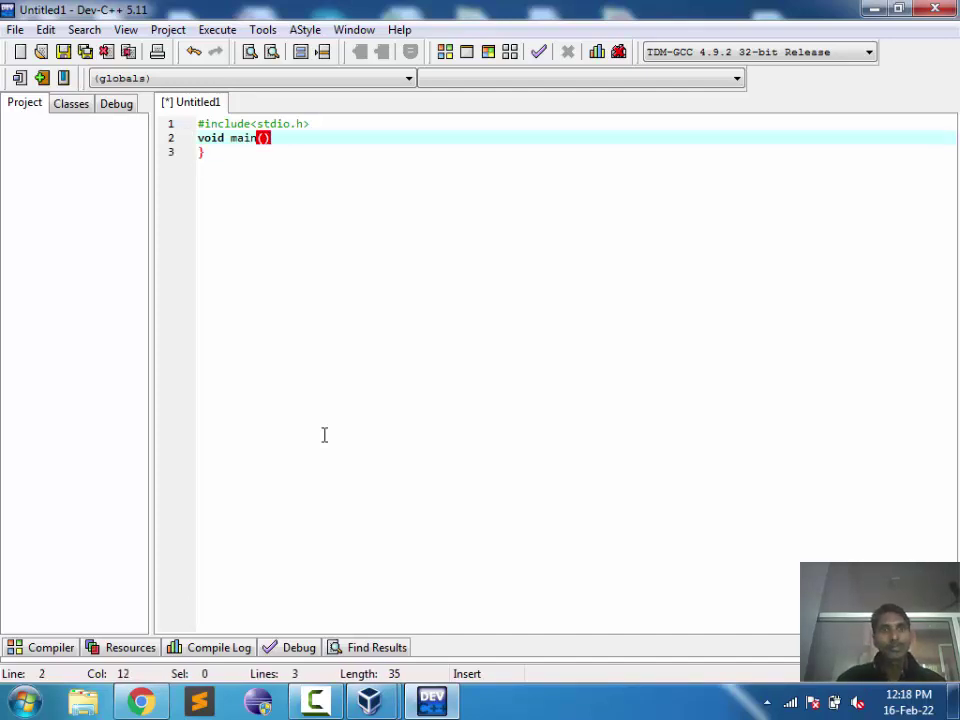
{"action": "key", "text": "Down"}
{"action": "key", "text": "BackSpace"}
{"action": "key", "text": "Up"}
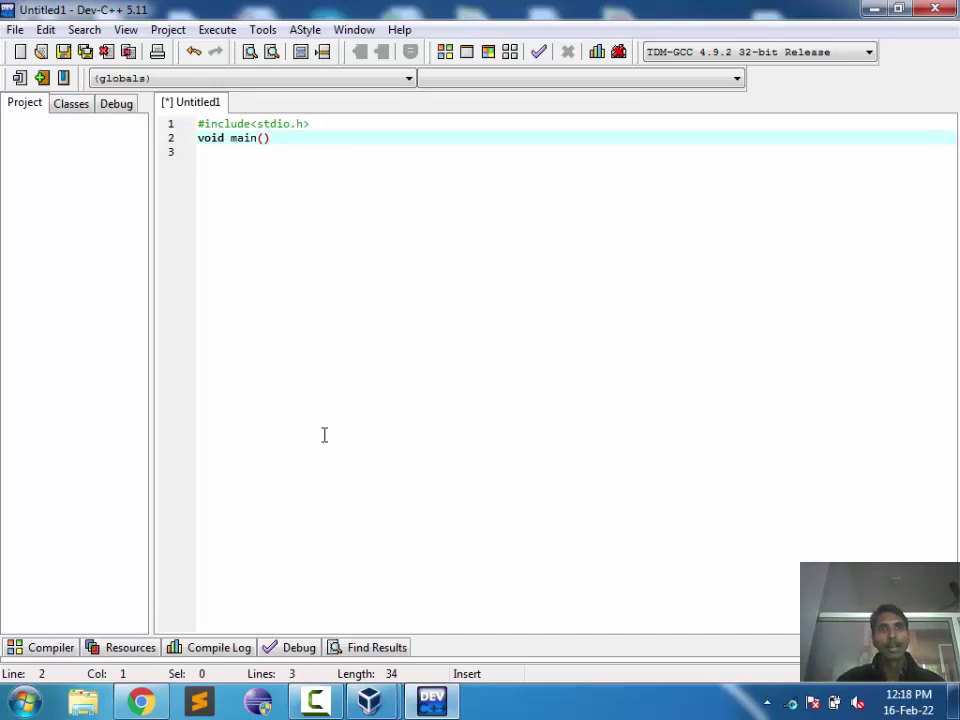
{"action": "key", "text": "End"}
{"action": "type", "text": "{"}
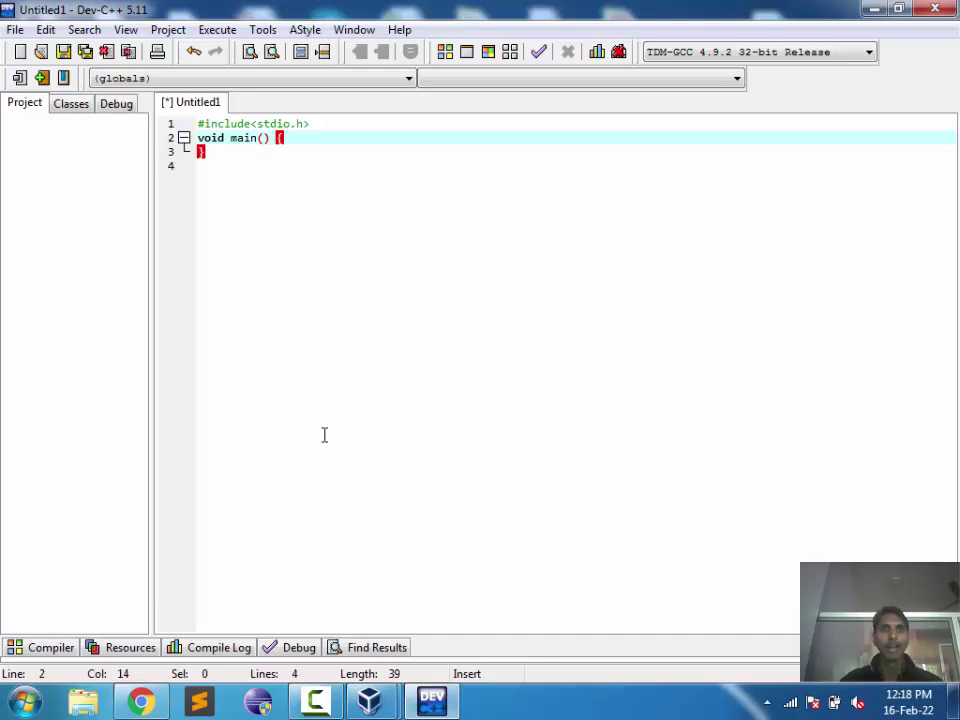
{"action": "key", "text": "Return"}
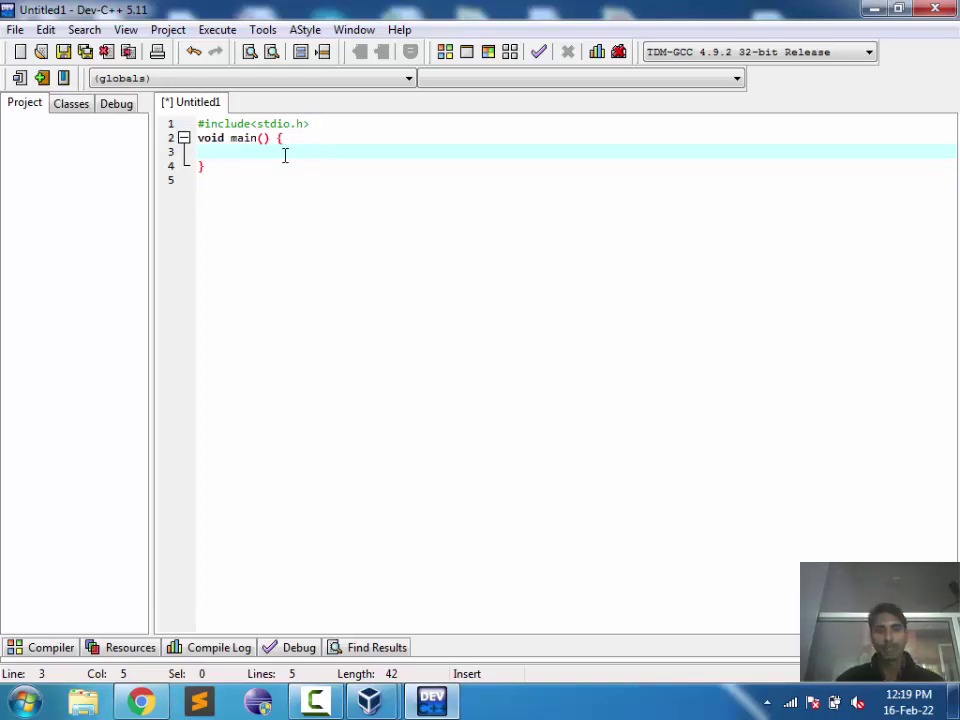
Step: Write an empty printf(""); call skeleton on line 3 inside main
{"action": "type", "text": "p"}
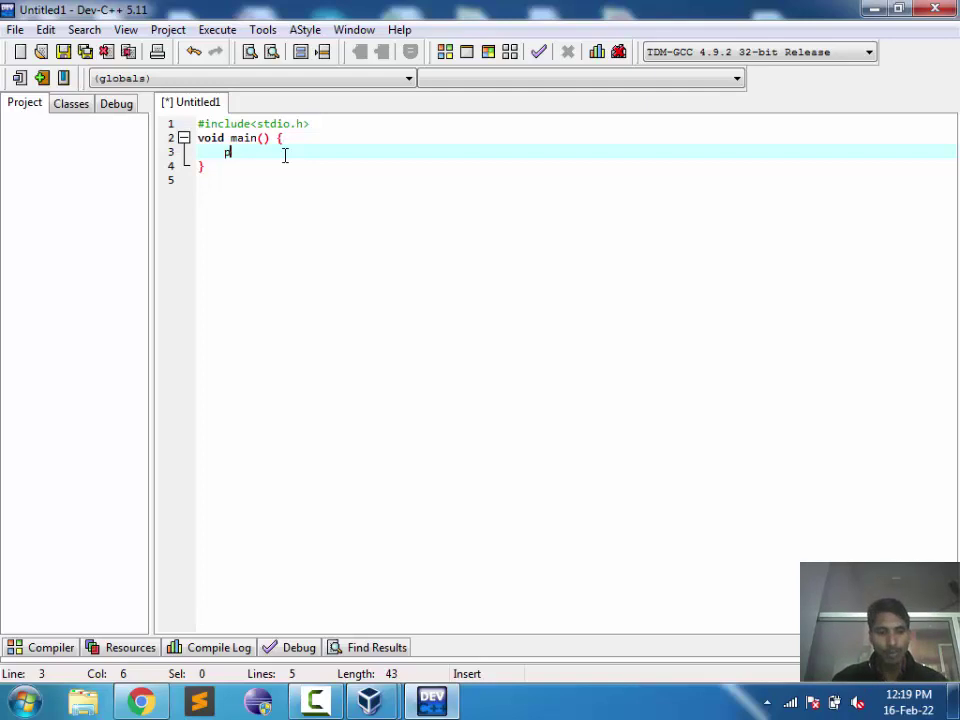
{"action": "type", "text": "rin"}
{"action": "key", "text": "BackSpace"}
{"action": "key", "text": "BackSpace"}
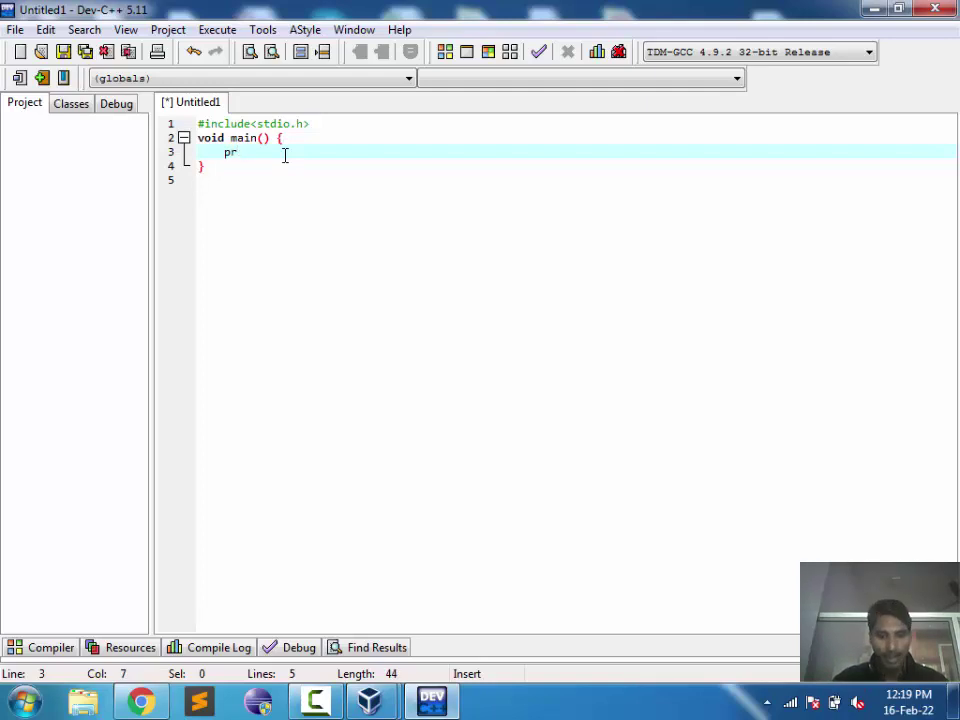
{"action": "type", "text": "intf("}
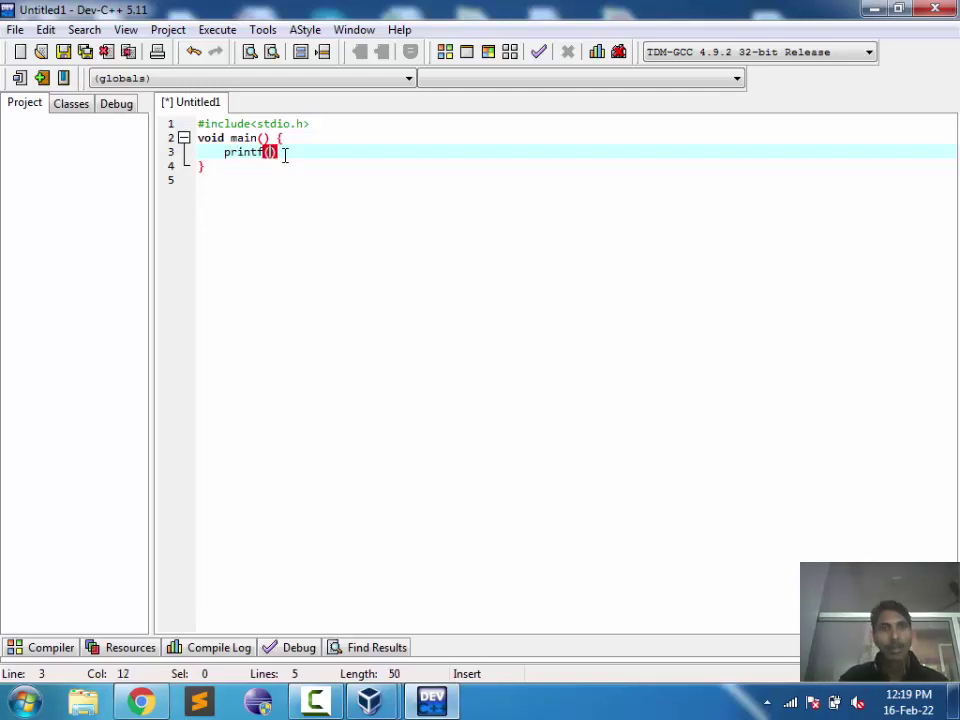
{"action": "key", "text": "Right"}
{"action": "type", "text": ";"}
{"action": "key", "text": "Left"}
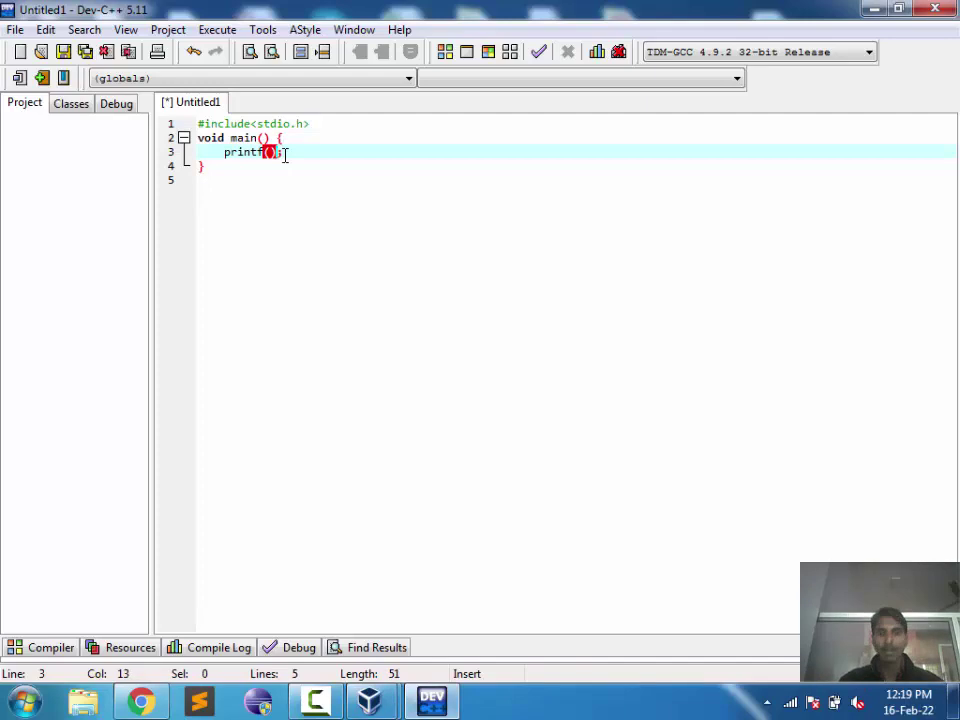
{"action": "type", "text": "\""}
{"action": "key", "text": "BackSpace"}
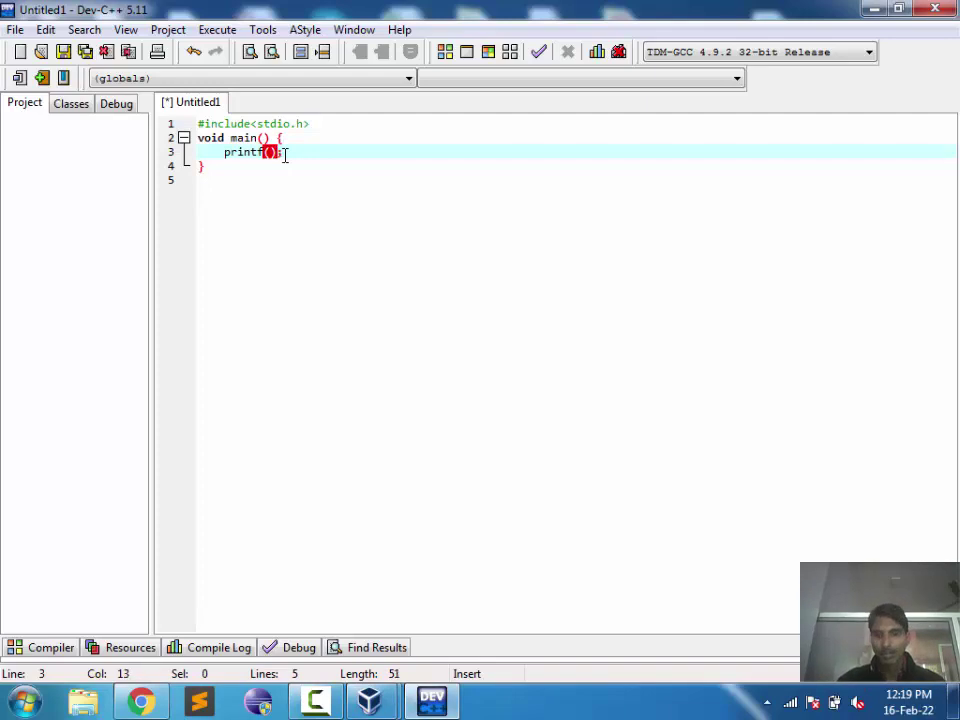
{"action": "key", "text": "Left"}
Step: Fill the printf string with "Hello User i am ready for Devlop C Program"
{"action": "type", "text": "\""}
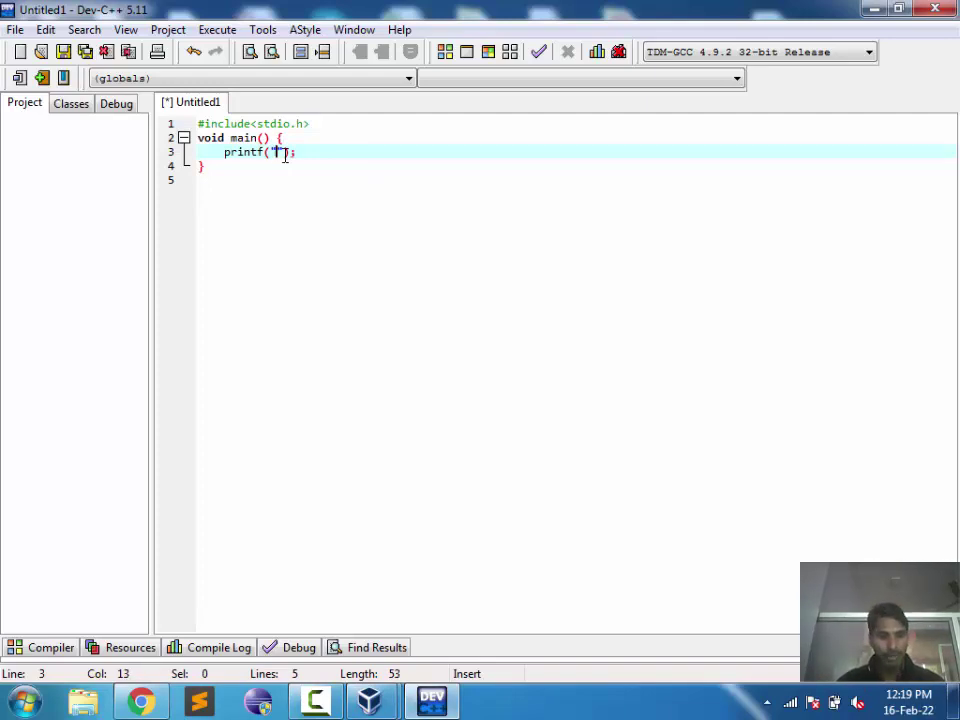
{"action": "type", "text": "Hello User "}
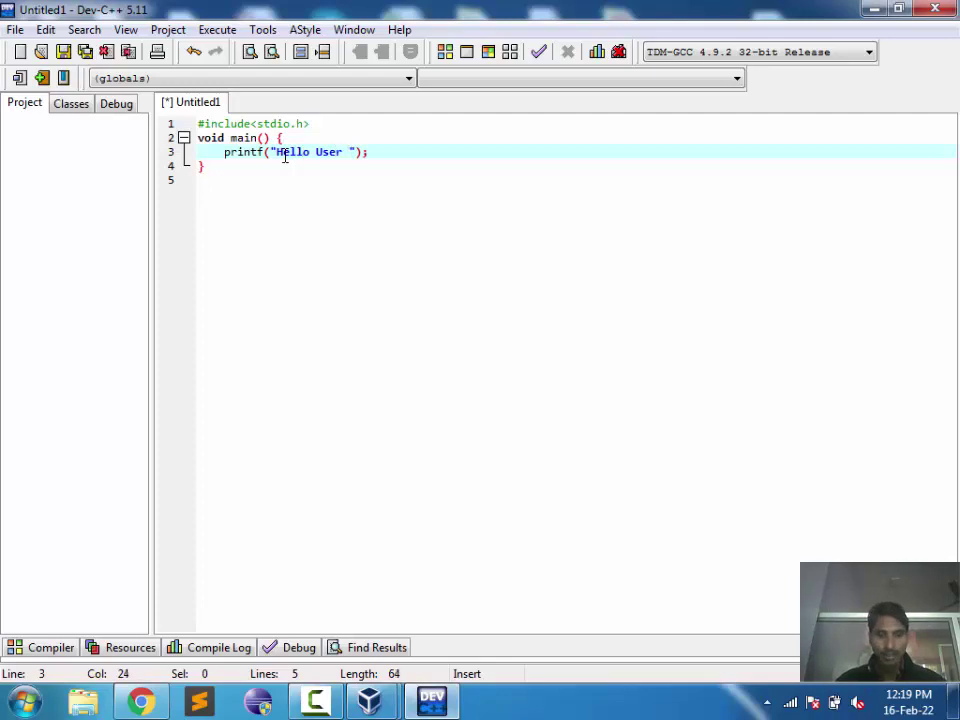
{"action": "type", "text": "i am "}
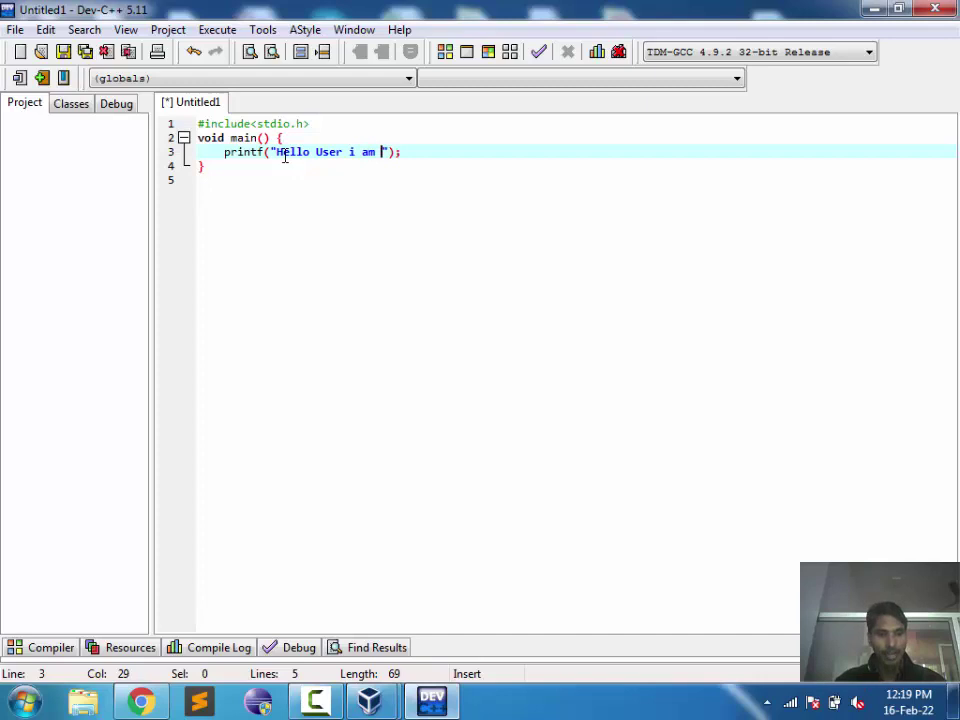
{"action": "type", "text": "Ready"}
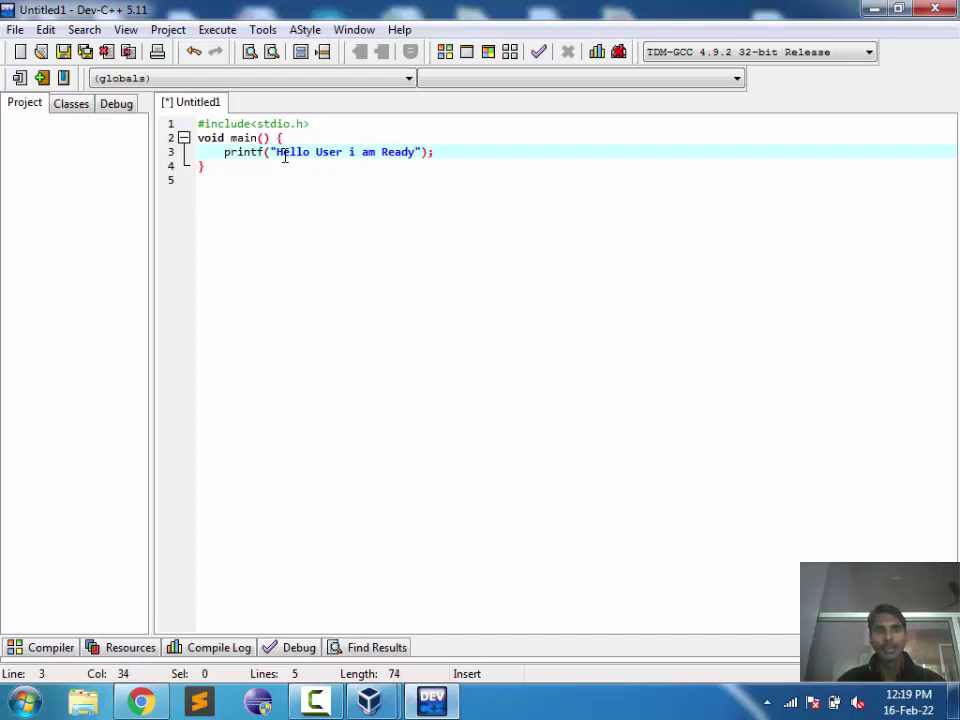
{"action": "key", "text": "Left"}
{"action": "key", "text": "Left"}
{"action": "key", "text": "Left"}
{"action": "key", "text": "Left"}
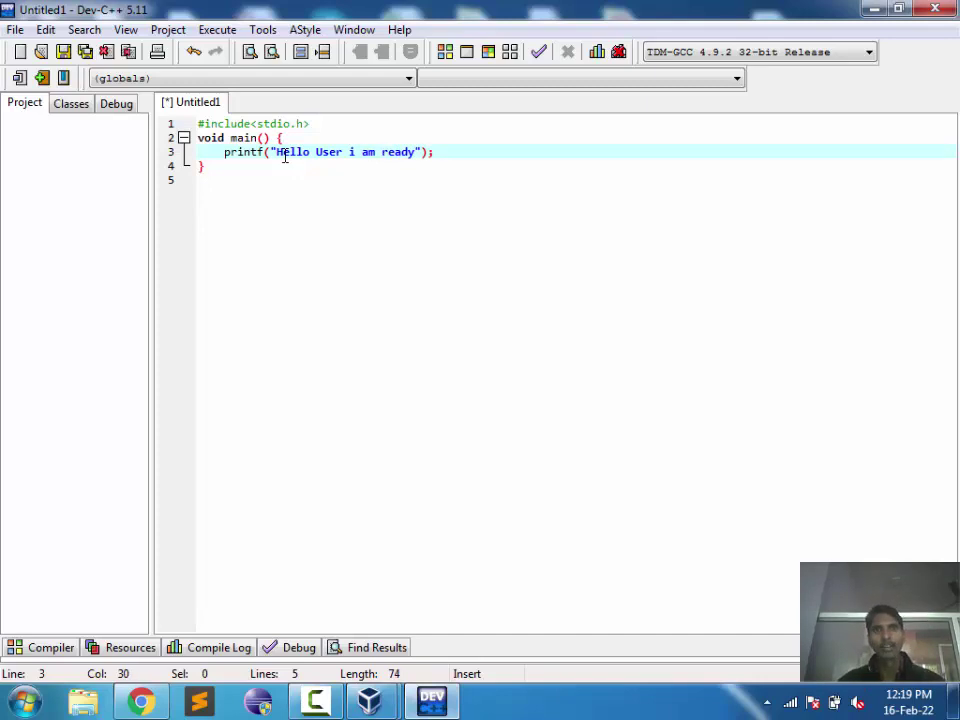
{"action": "key", "text": "Right"}
{"action": "key", "text": "Right"}
{"action": "key", "text": "Right"}
{"action": "key", "text": "Right"}
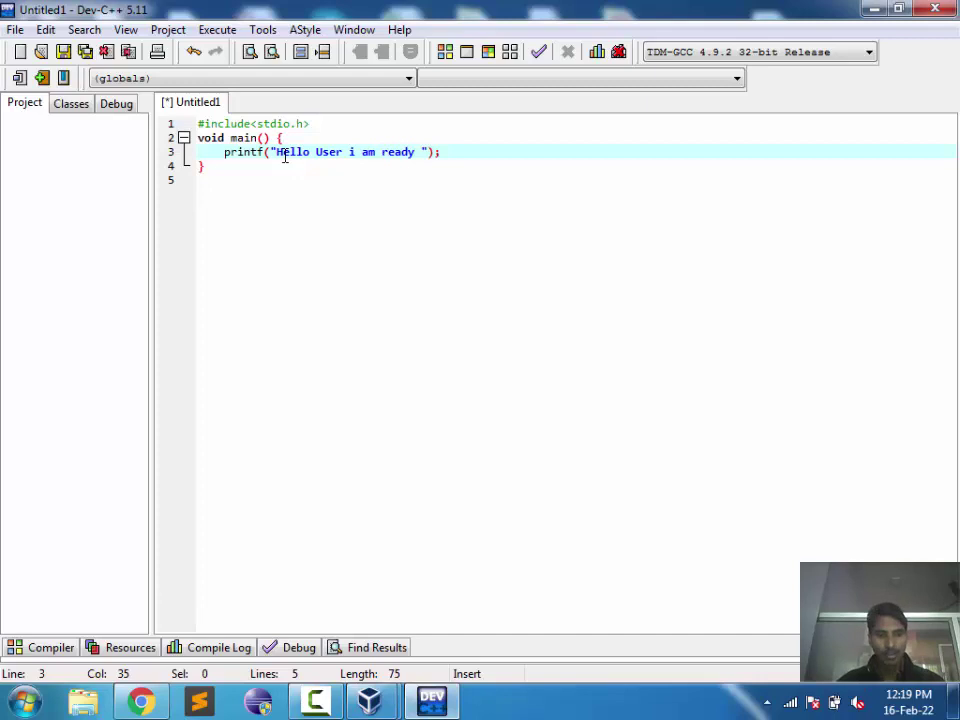
{"action": "type", "text": "for De"}
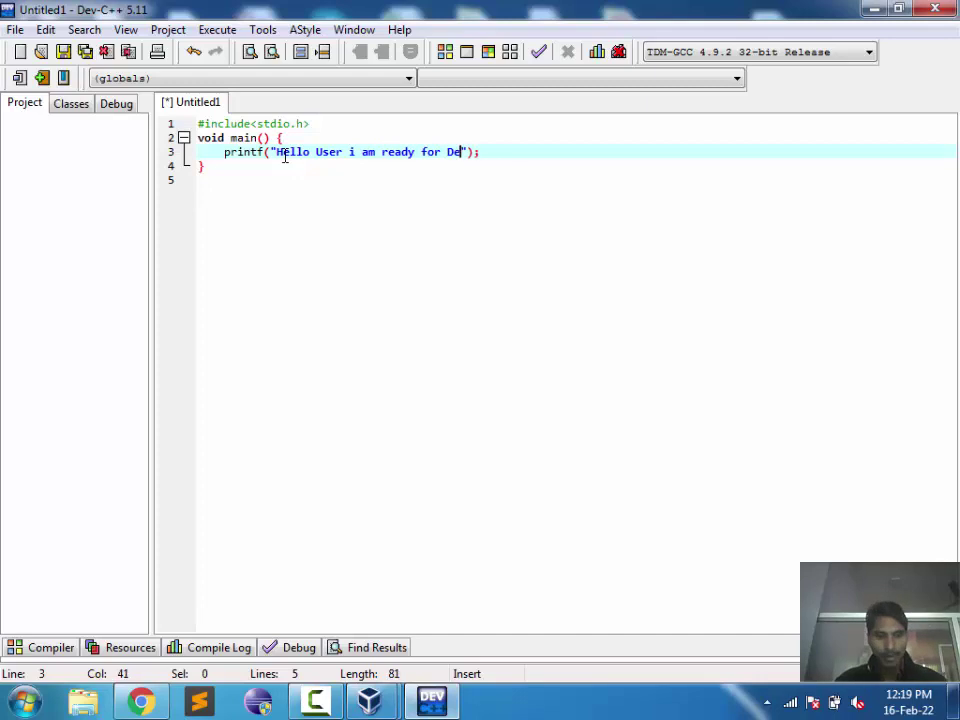
{"action": "type", "text": "vlop ("}
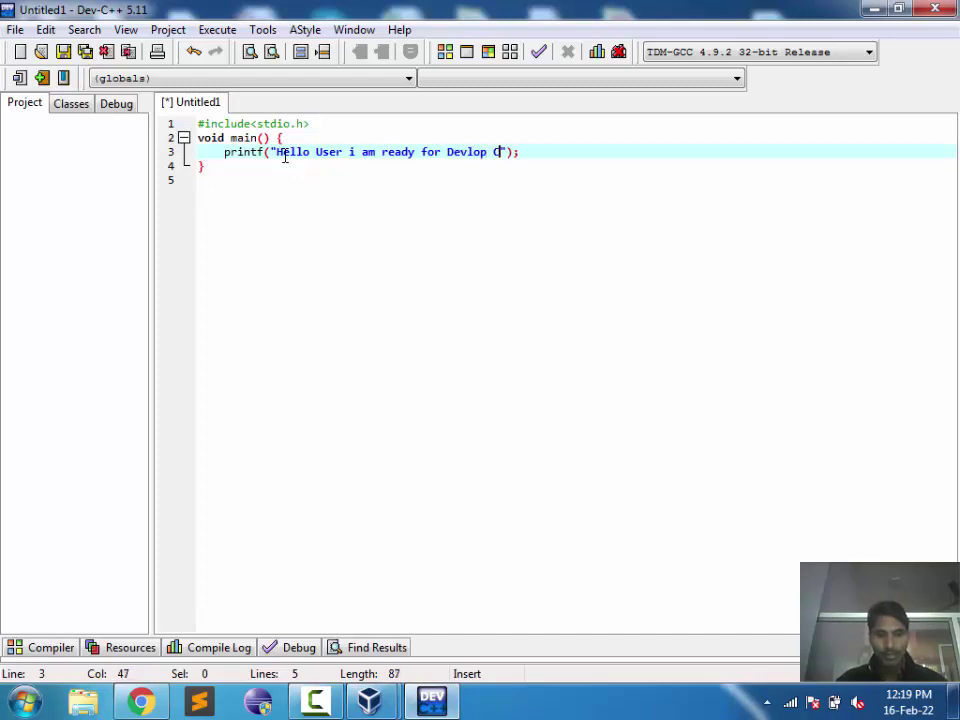
{"action": "type", "text": " Progra"}
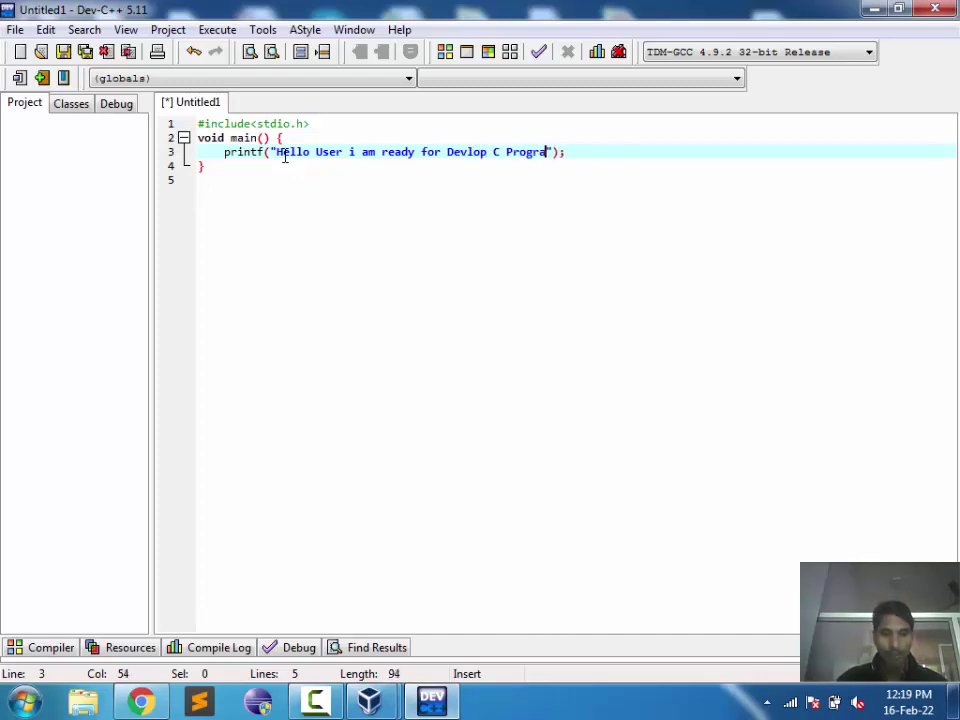
{"action": "type", "text": "m"}
{"action": "key", "text": "Right"}
{"action": "key", "text": "Right"}
{"action": "key", "text": "Right"}
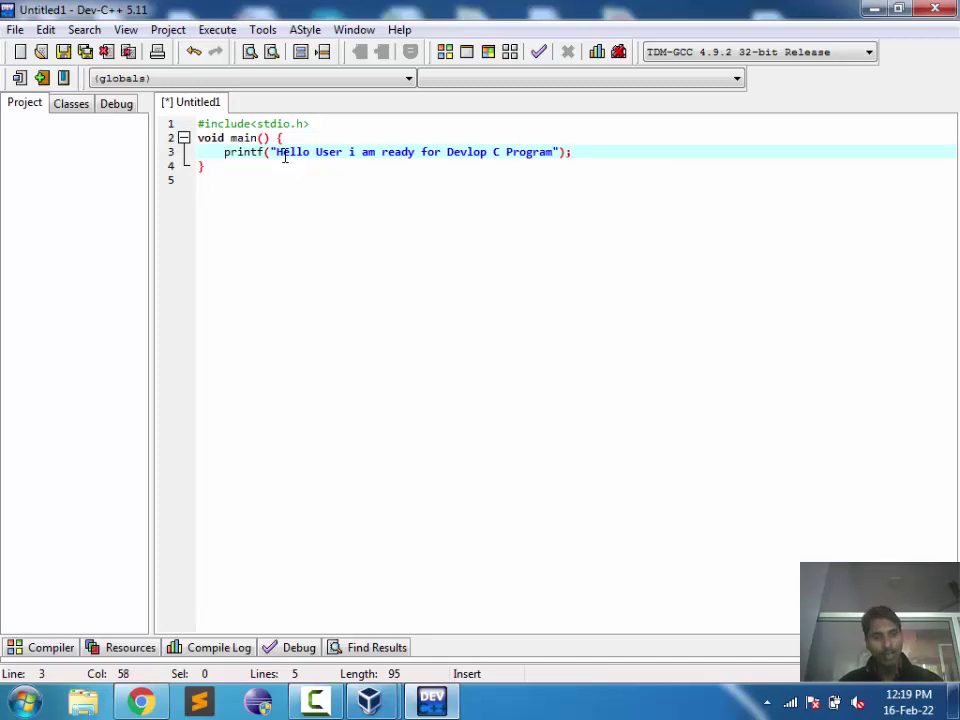
Step: Save the new source with Ctrl+S, replacing Untitled1.cpp with the name Hello.C in Documents
{"action": "key", "text": "ctrl+s"}
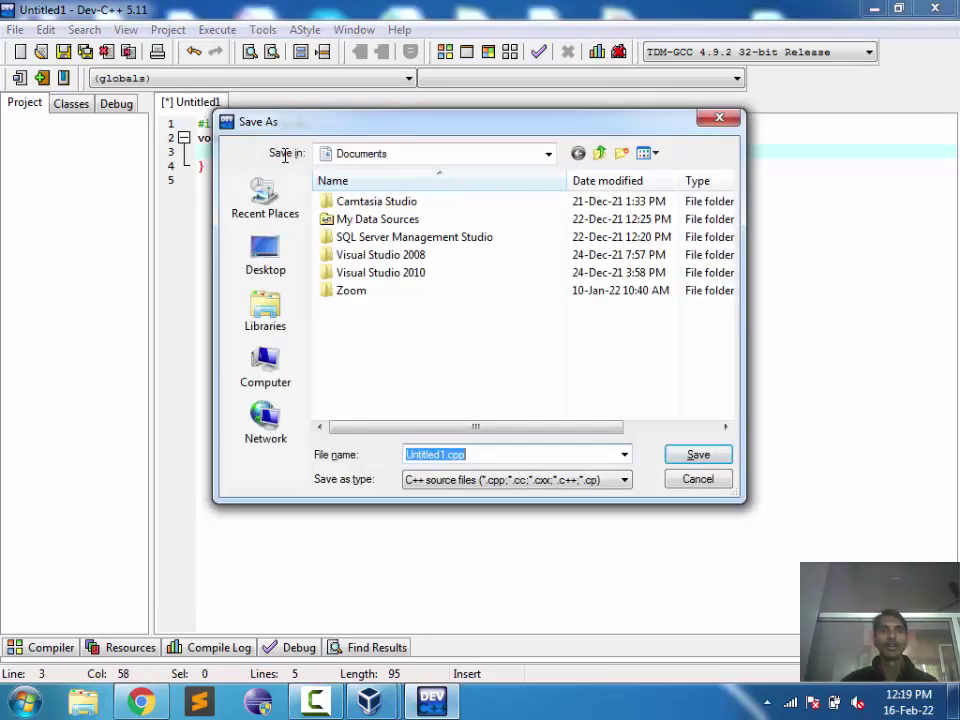
{"action": "left_click", "coordinate": [372, 154]}
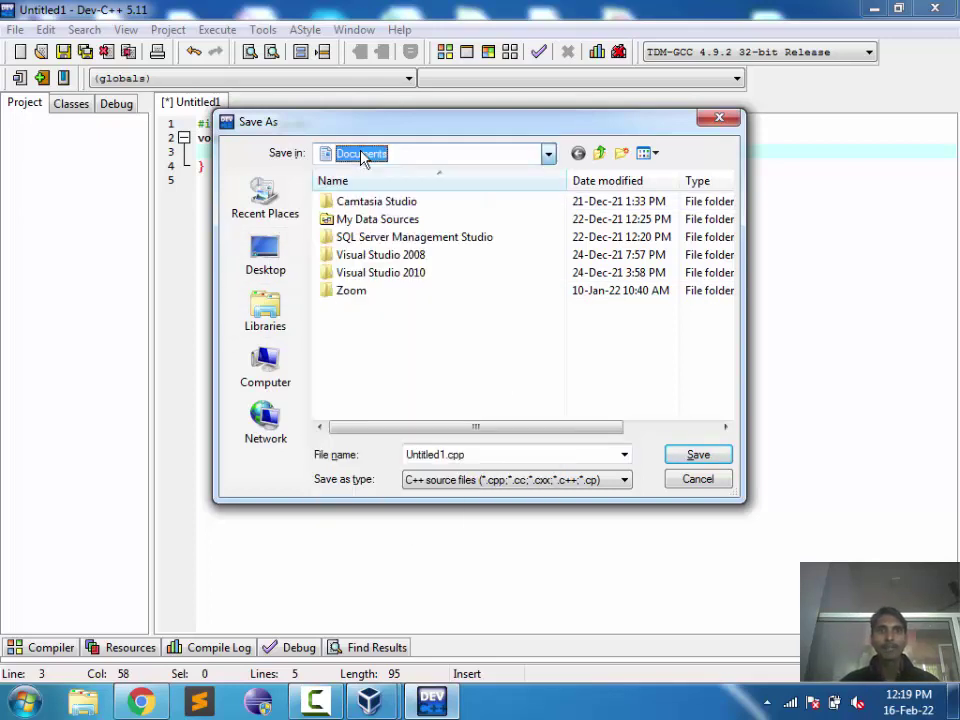
{"action": "left_click", "coordinate": [481, 459]}
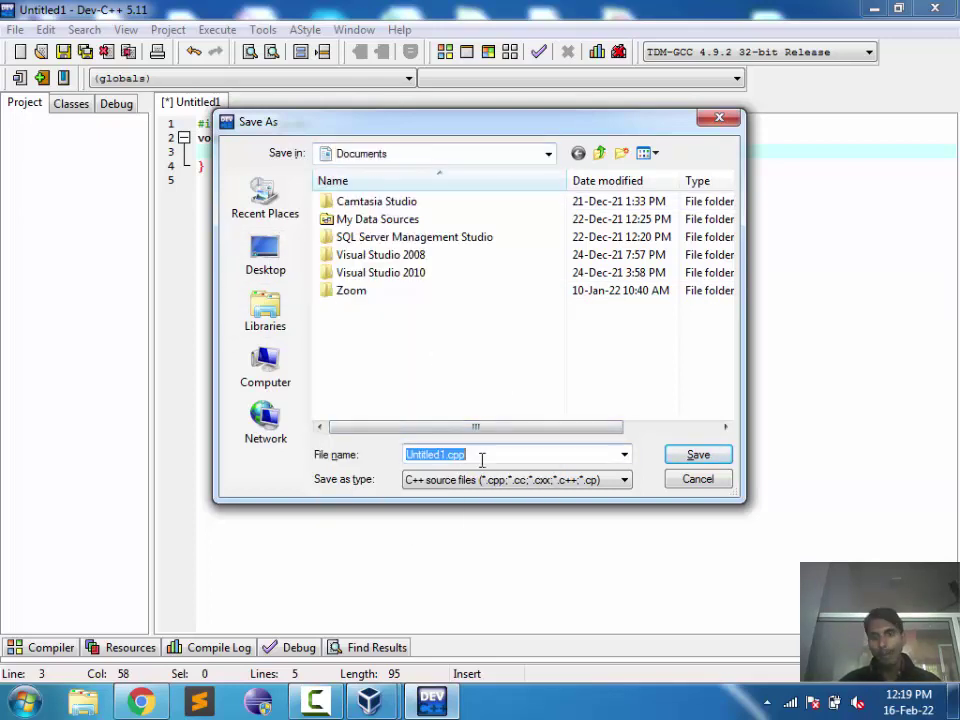
{"action": "key", "text": "BackSpace"}
{"action": "type", "text": "Hello"}
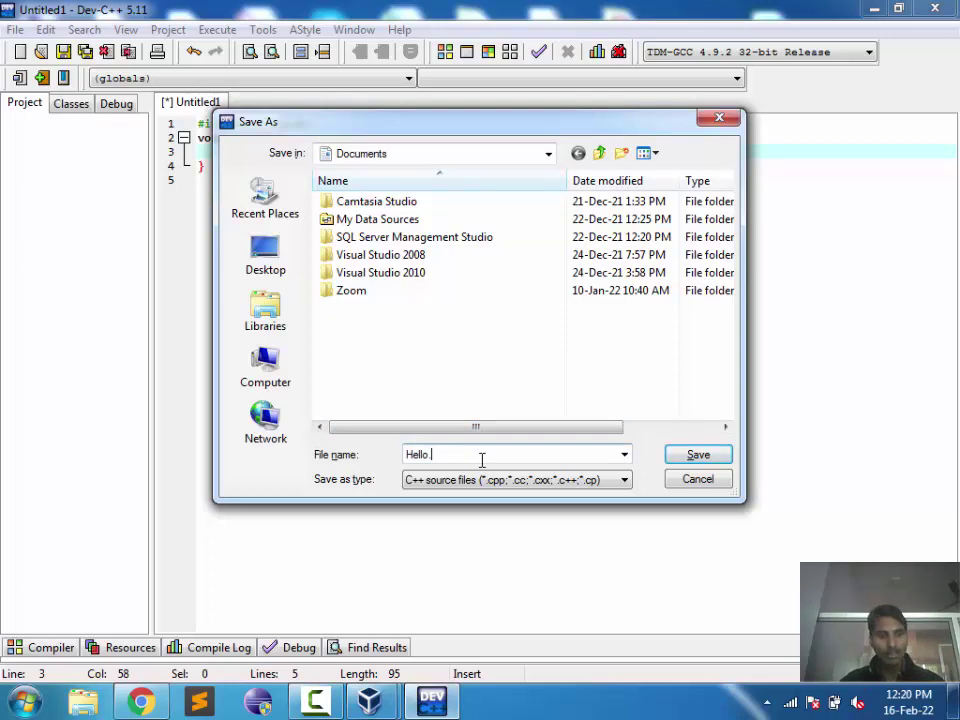
{"action": "type", "text": ".C"}
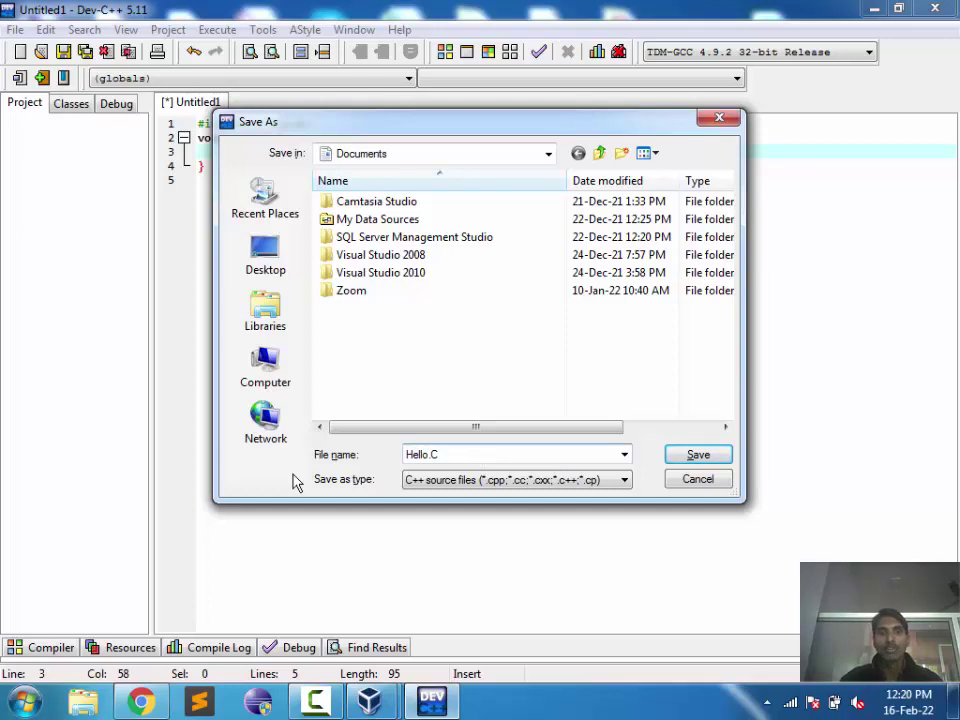
{"action": "left_click_drag", "start_coordinate": [451, 454], "coordinate": [428, 454]}
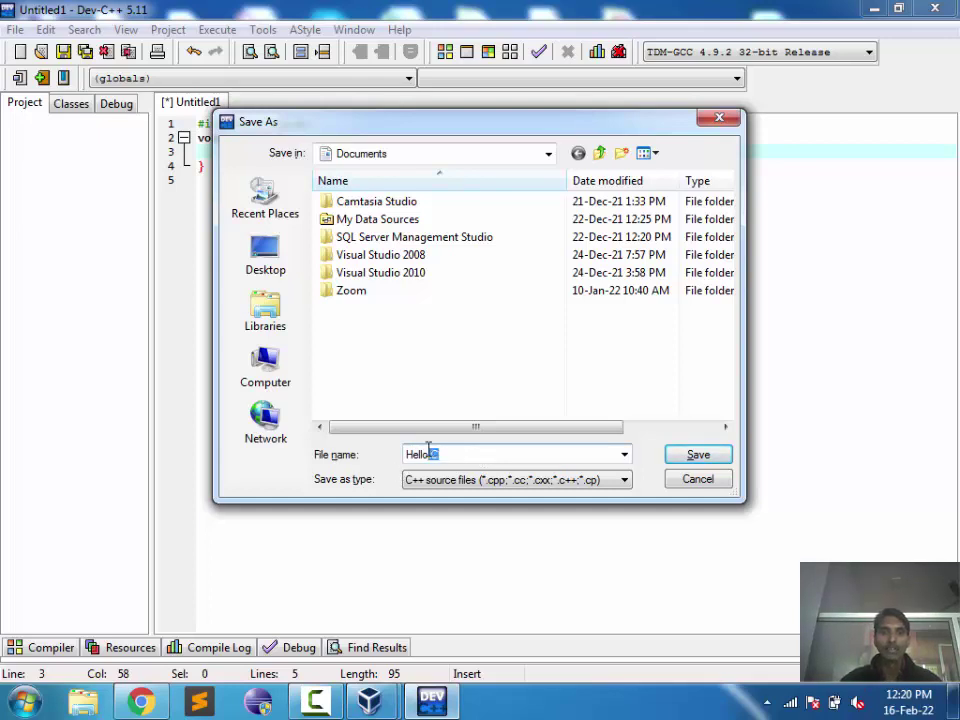
{"action": "left_click", "coordinate": [455, 454]}
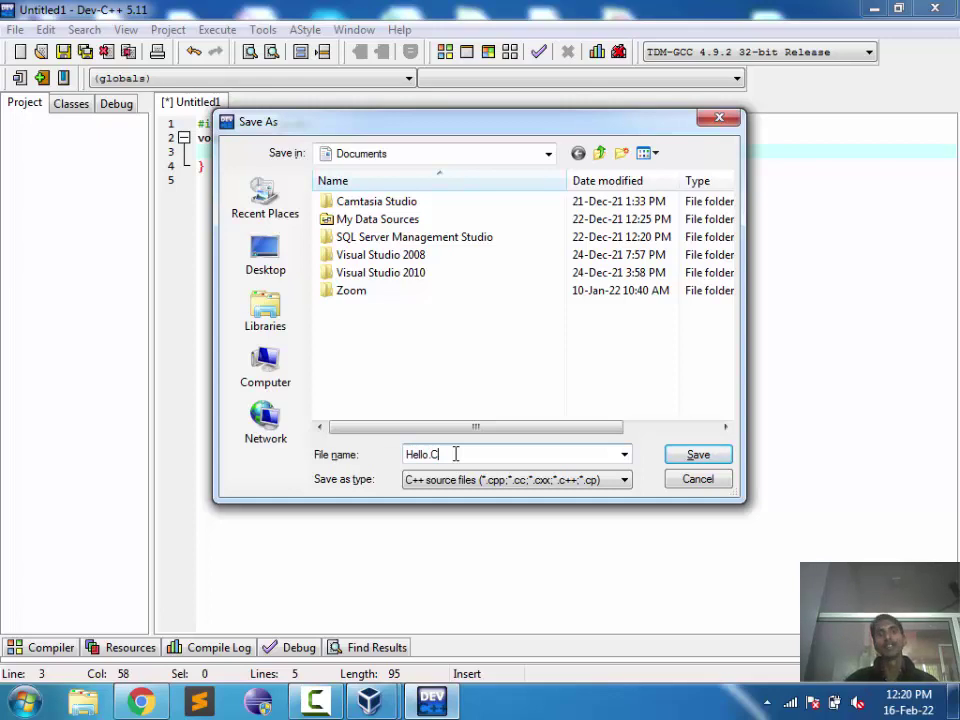
{"action": "key", "text": "Return"}
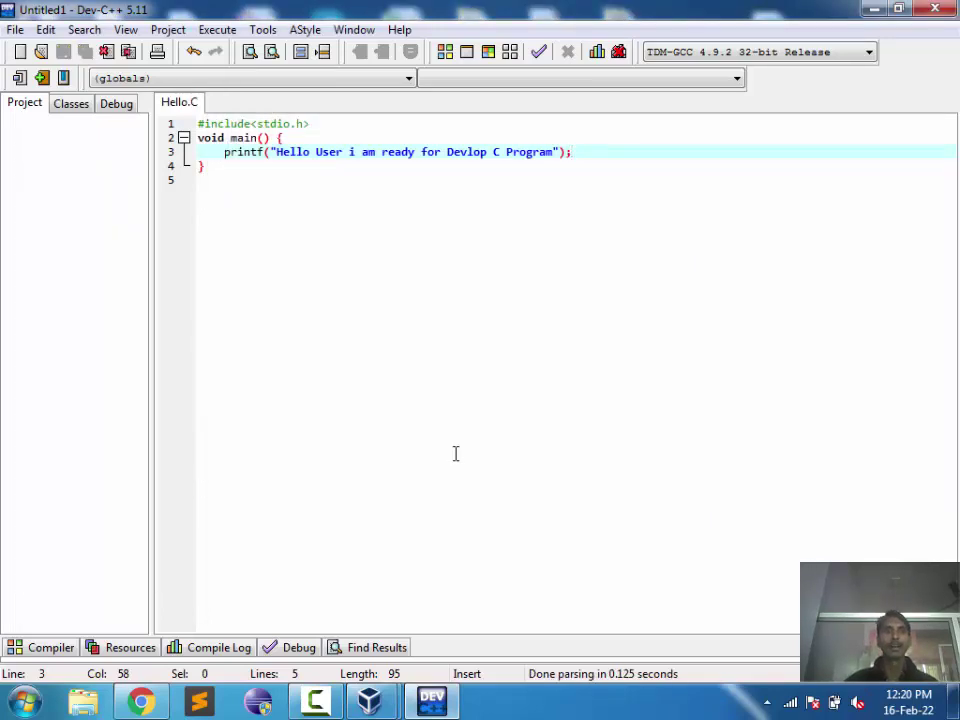
Step: Restore and move the Dev-C++ window right, collapse the Project panel, and show the Compiler tab
{"action": "left_click", "coordinate": [216, 30]}
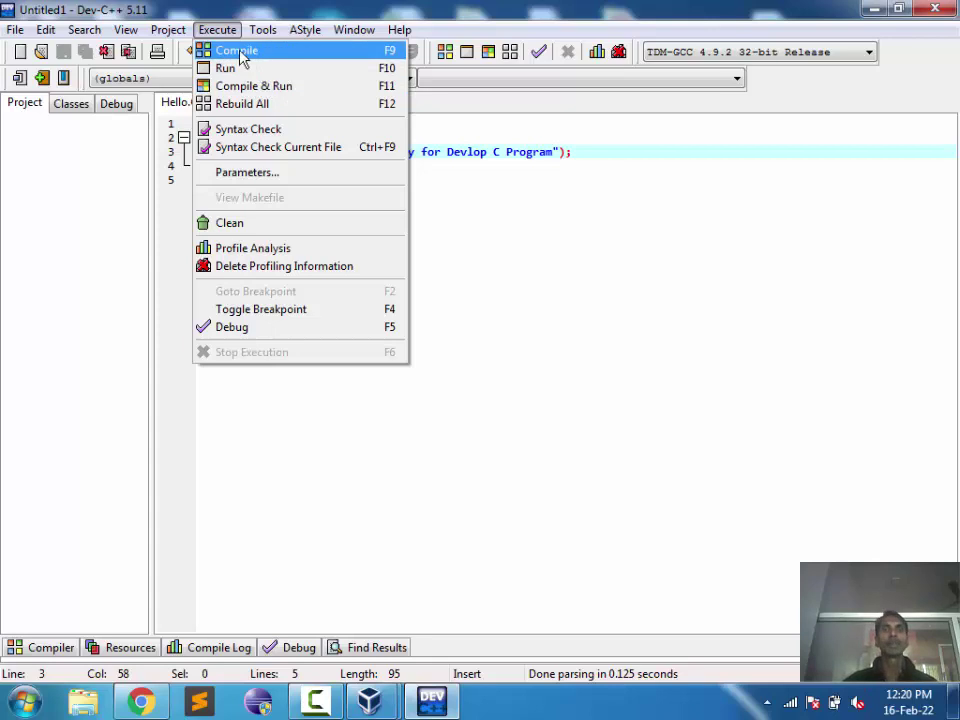
{"action": "left_click", "coordinate": [900, 9]}
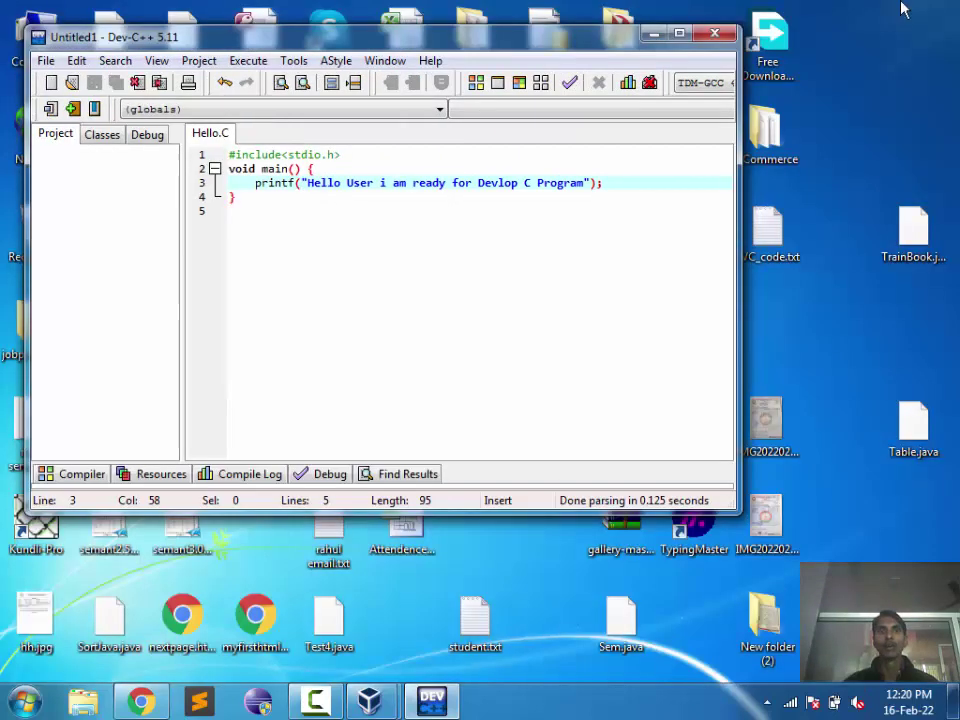
{"action": "left_click_drag", "start_coordinate": [510, 52], "coordinate": [959, 70]}
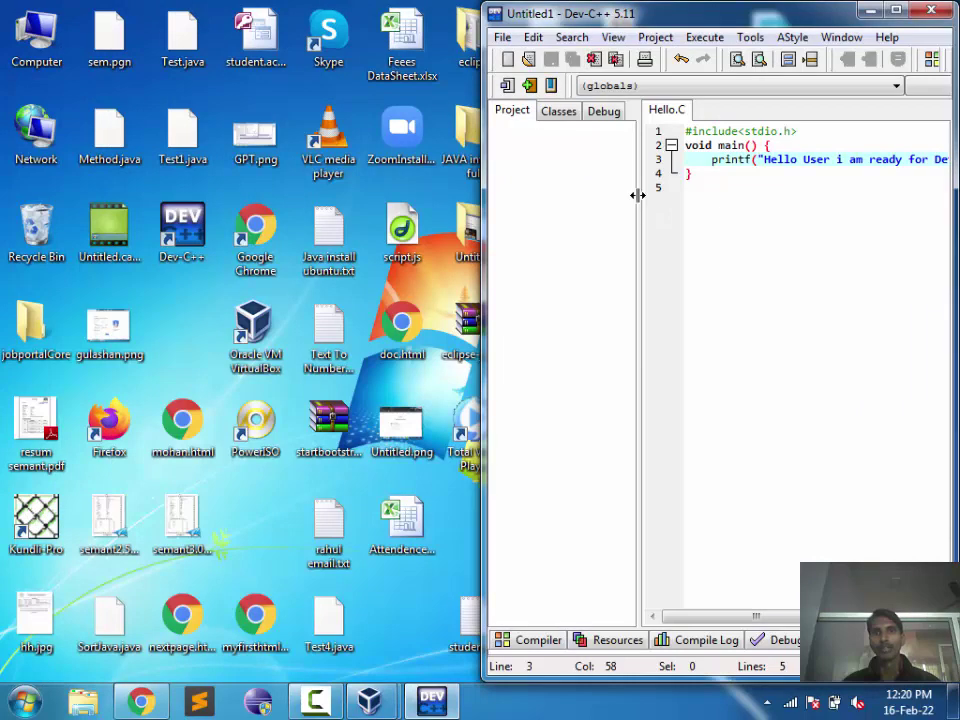
{"action": "left_click_drag", "start_coordinate": [639, 199], "coordinate": [521, 206]}
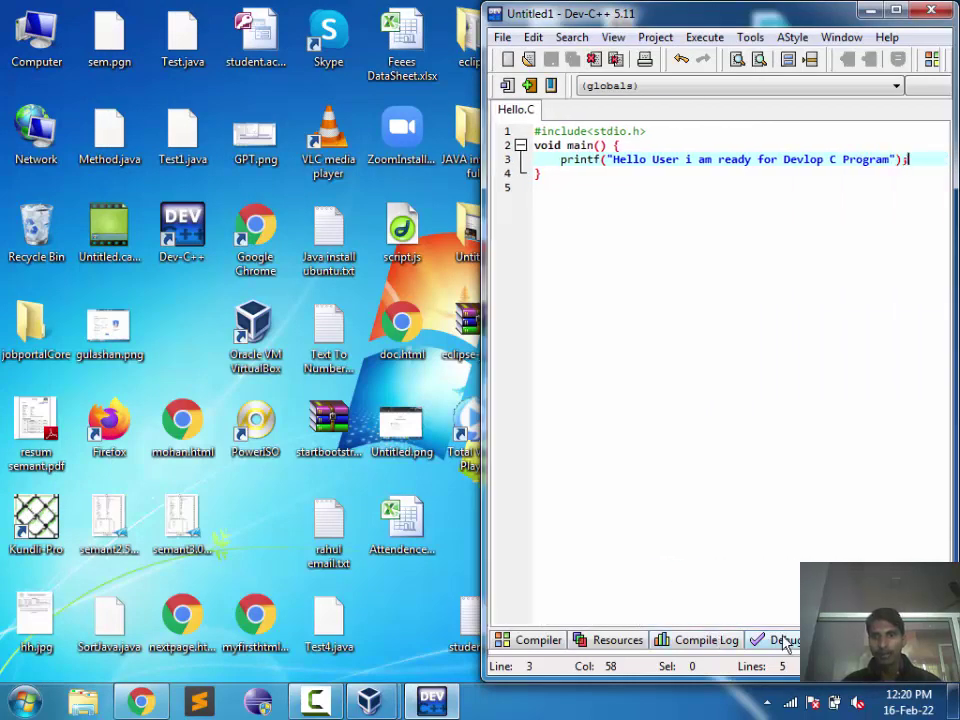
{"action": "left_click", "coordinate": [522, 643]}
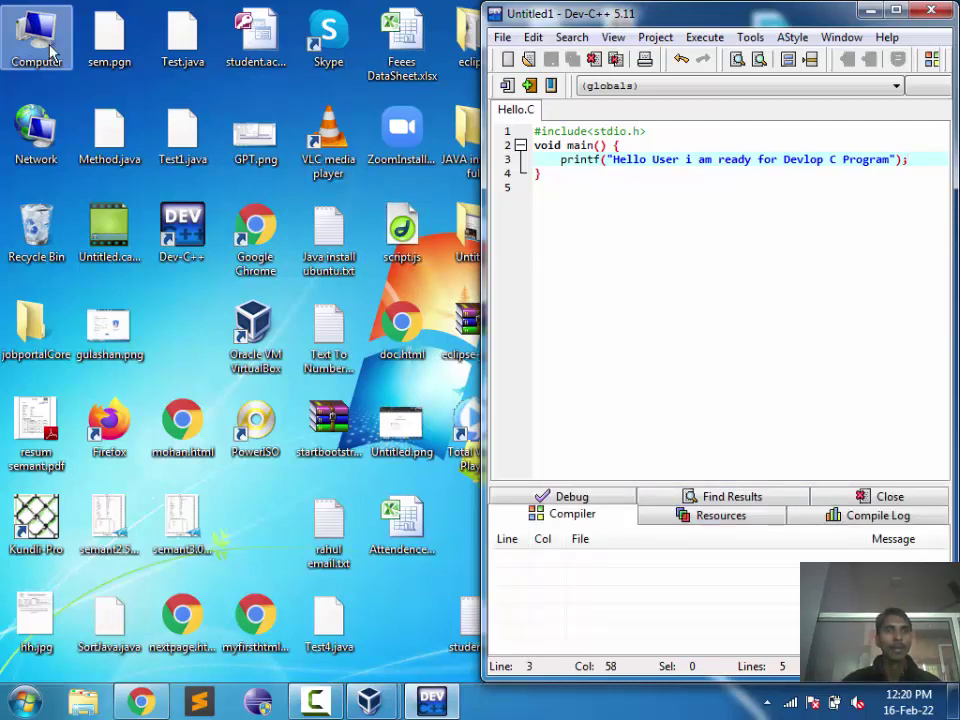
Step: Browse Computer > Local Disk (C:) > Users > your user folder > My Documents
{"action": "double_click", "coordinate": [50, 52]}
{"action": "double_click", "coordinate": [279, 126]}
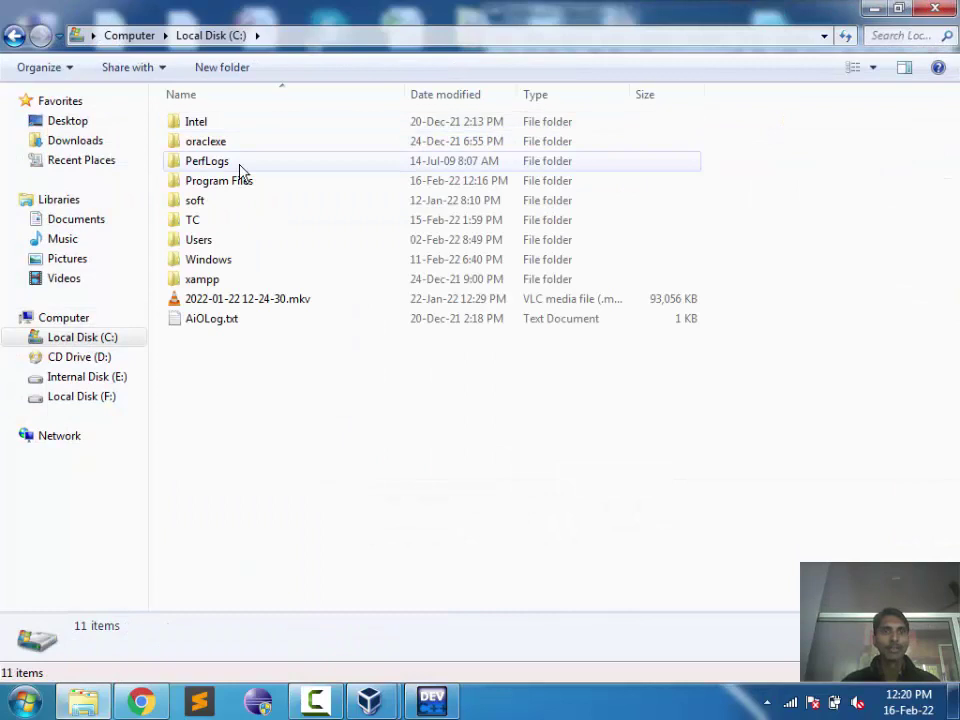
{"action": "double_click", "coordinate": [214, 243]}
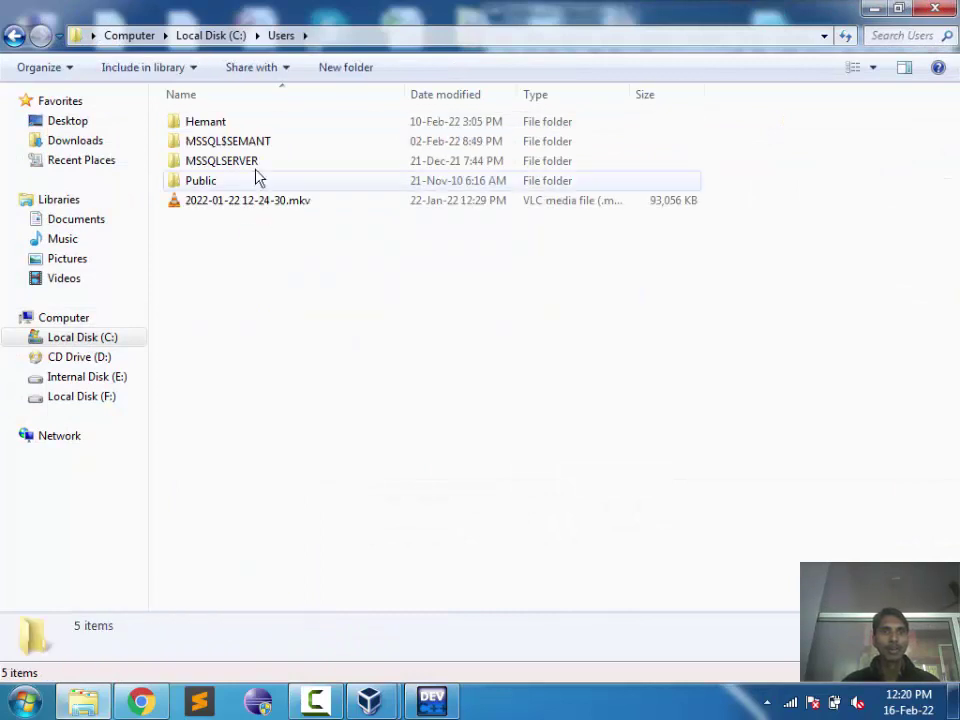
{"action": "double_click", "coordinate": [246, 182]}
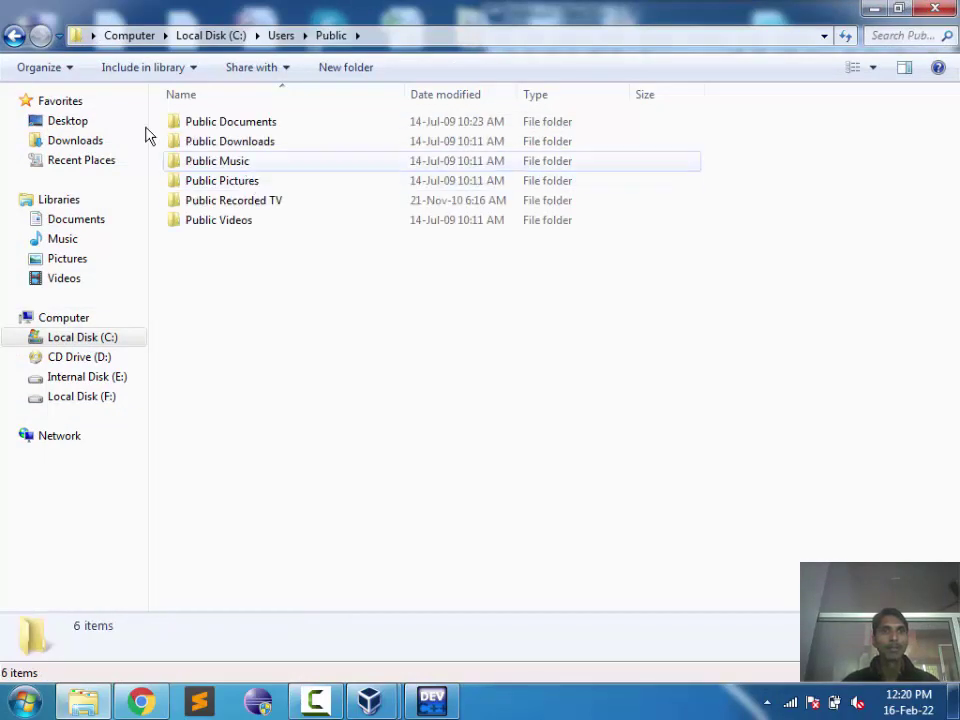
{"action": "left_click", "coordinate": [14, 35]}
{"action": "double_click", "coordinate": [224, 123]}
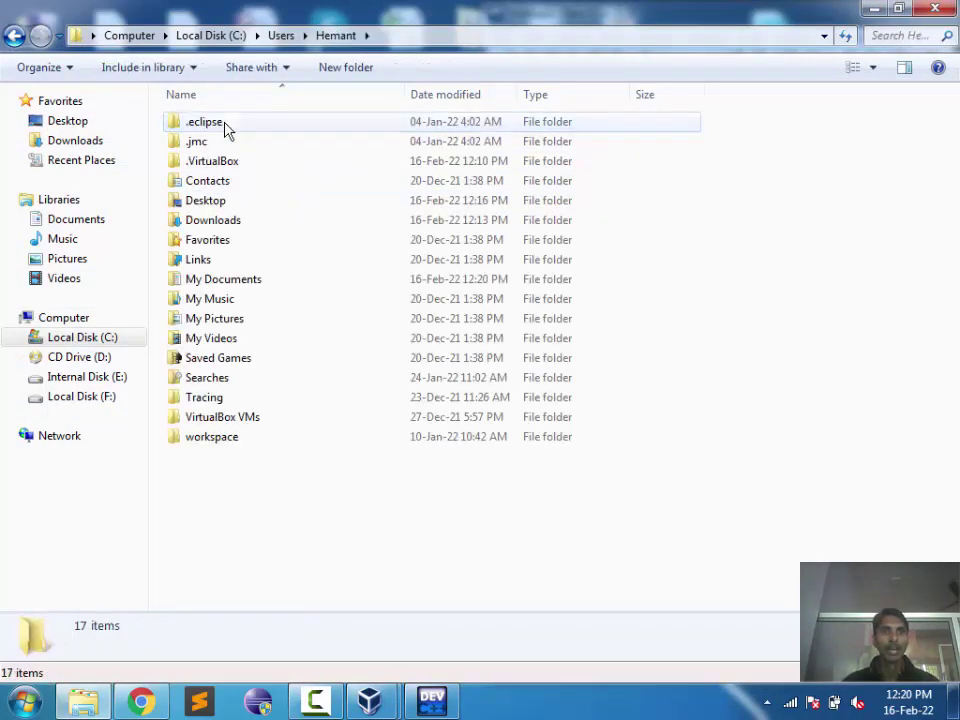
{"action": "double_click", "coordinate": [230, 281]}
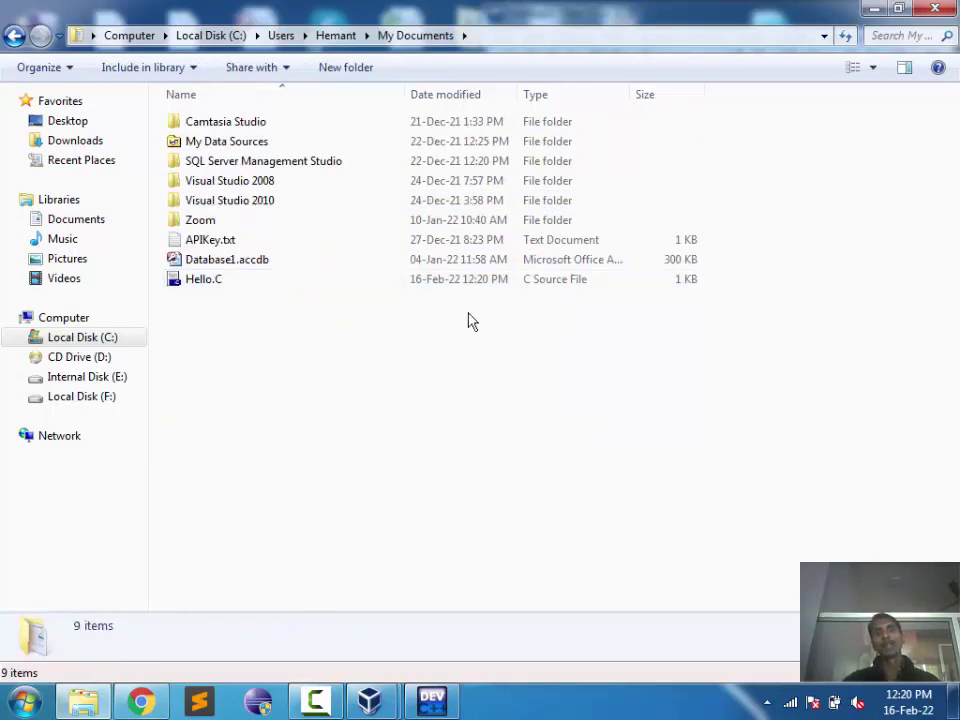
Step: Delete Database1.accdb from My Documents and select Hello.C
{"action": "left_click", "coordinate": [470, 249]}
{"action": "key", "text": "Down"}
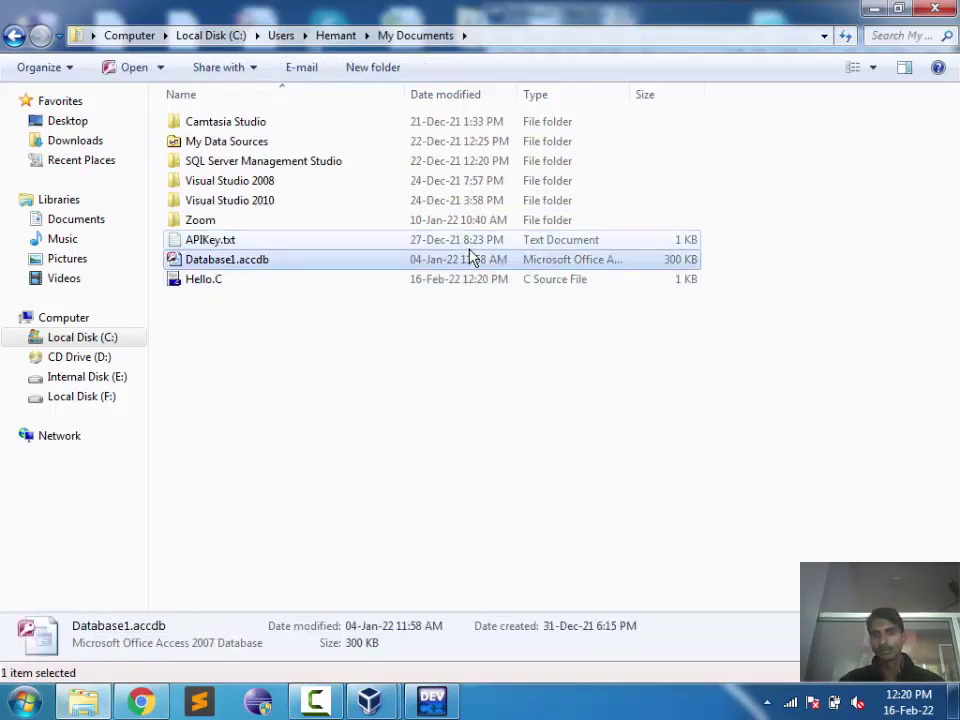
{"action": "key", "text": "Delete"}
{"action": "key", "text": "Return"}
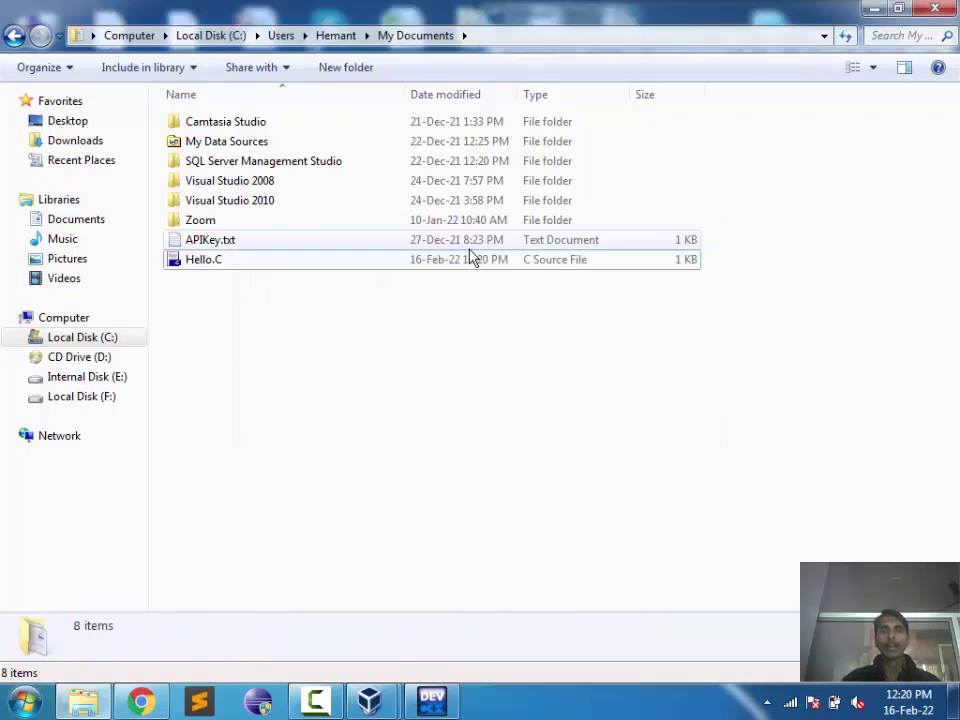
{"action": "left_click", "coordinate": [453, 262]}
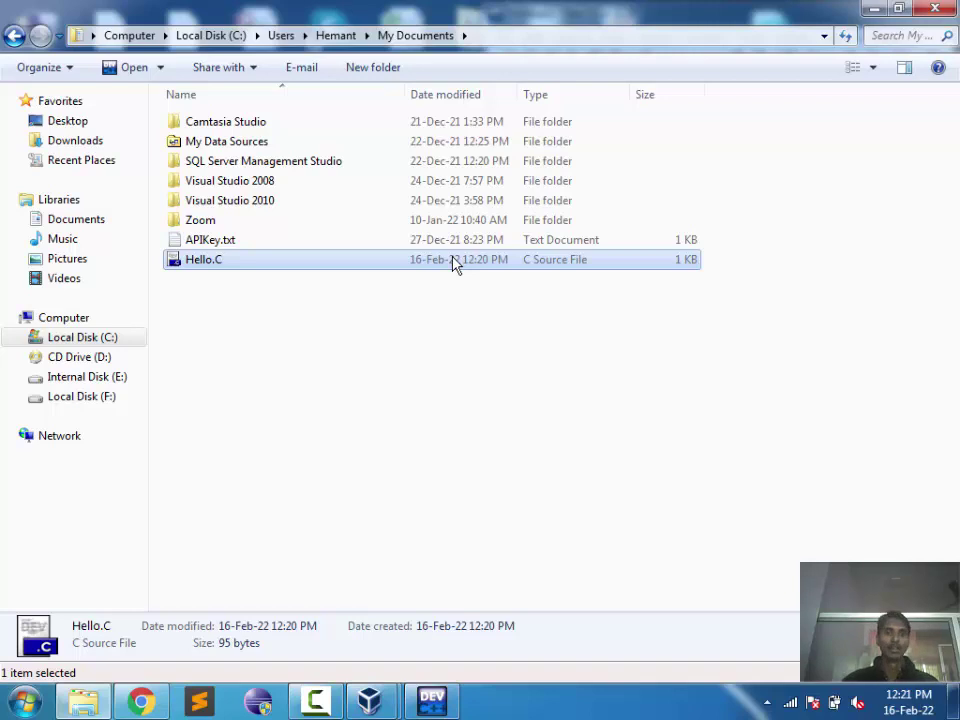
{"action": "left_click", "coordinate": [24, 702]}
{"action": "type", "text": "note"}
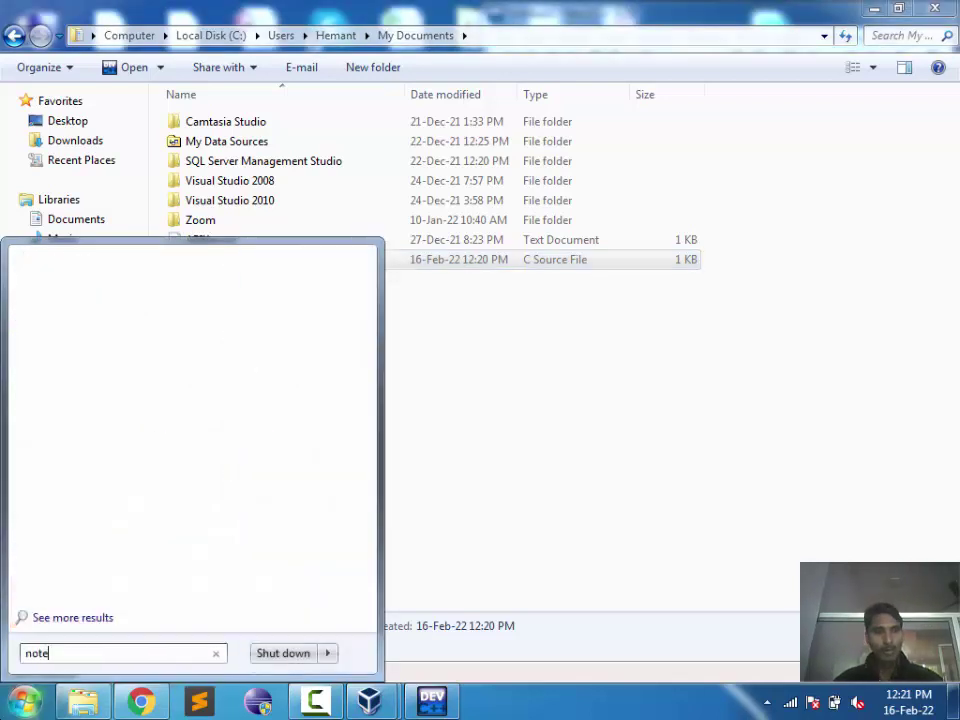
{"action": "key", "text": "Return"}
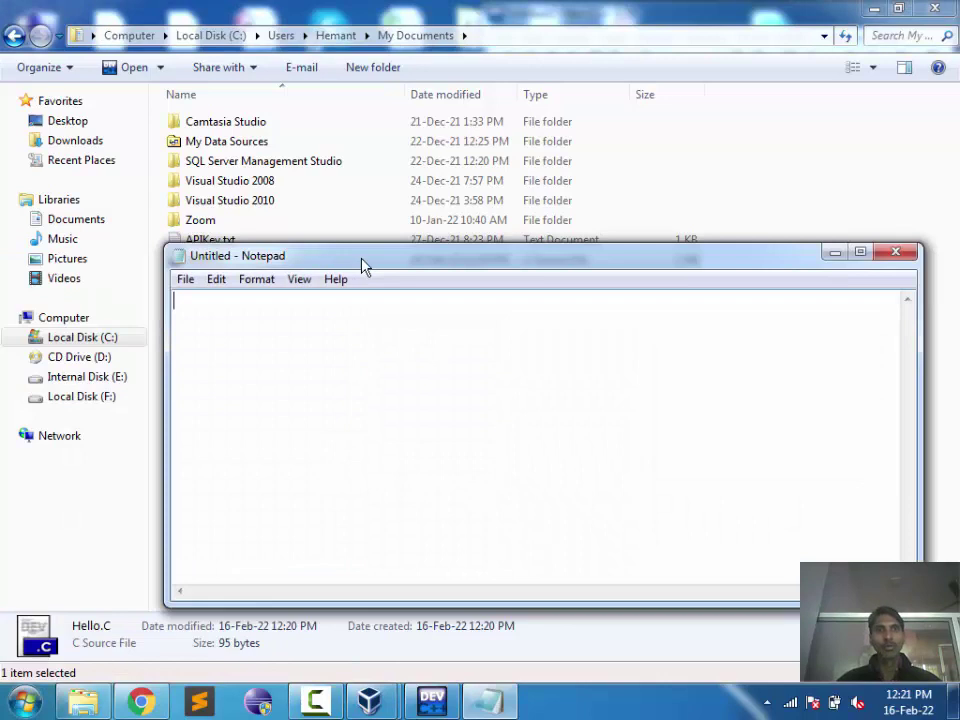
{"action": "left_click_drag", "start_coordinate": [364, 266], "coordinate": [426, 341]}
{"action": "left_click", "coordinate": [250, 262]}
{"action": "left_click_drag", "start_coordinate": [205, 259], "coordinate": [237, 376]}
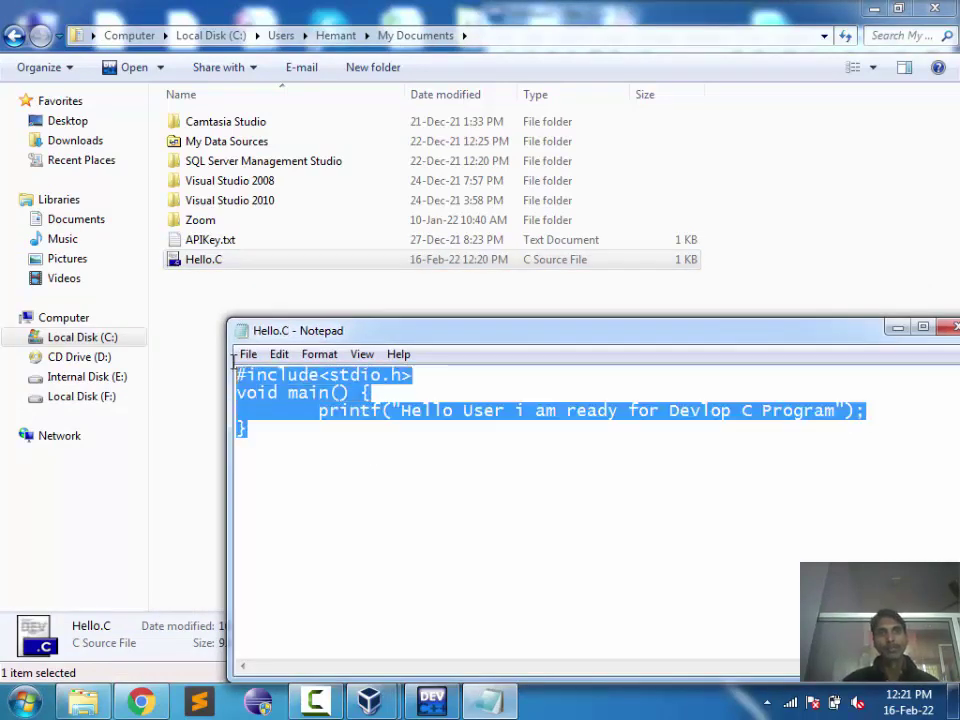
{"action": "left_click_drag", "start_coordinate": [688, 337], "coordinate": [585, 321]}
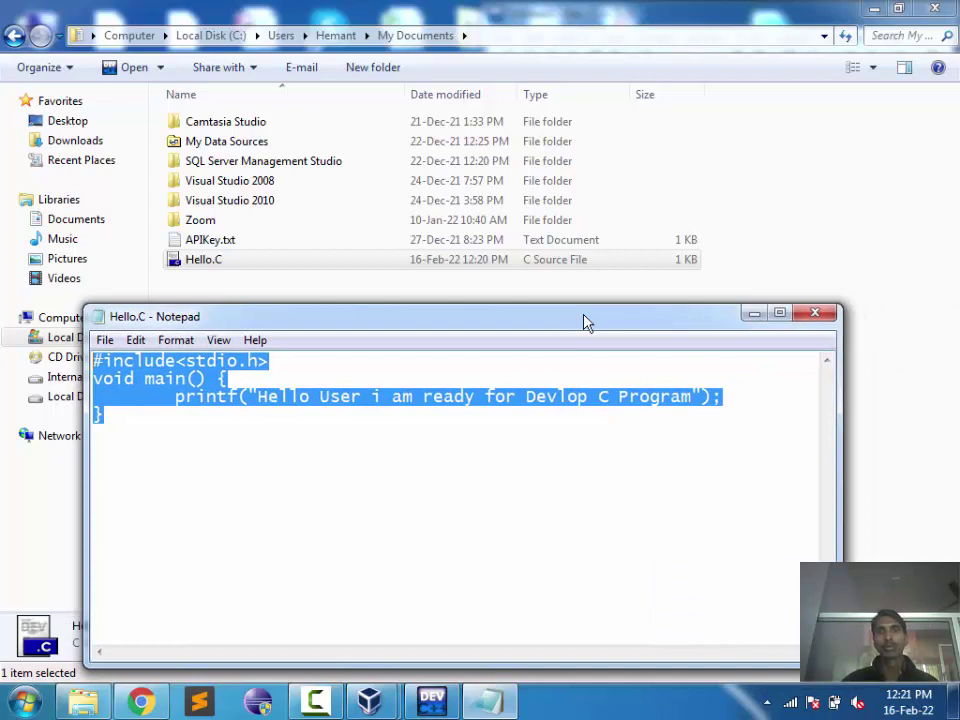
{"action": "left_click", "coordinate": [812, 326]}
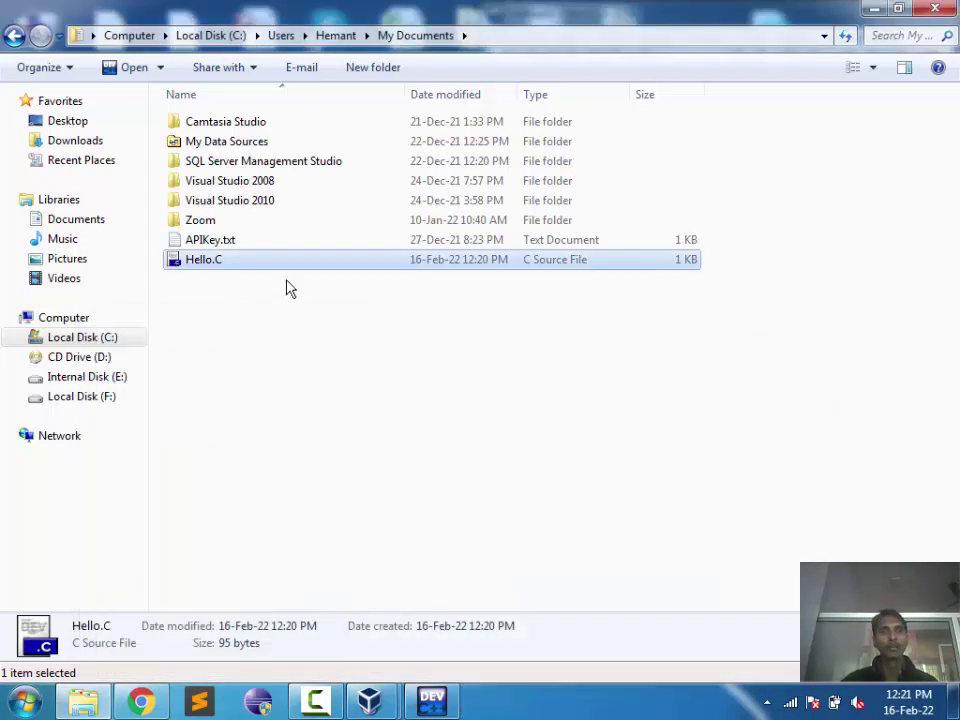
Step: Compile Hello.C and inspect the '::main' must return 'int' error
{"action": "left_click", "coordinate": [433, 702]}
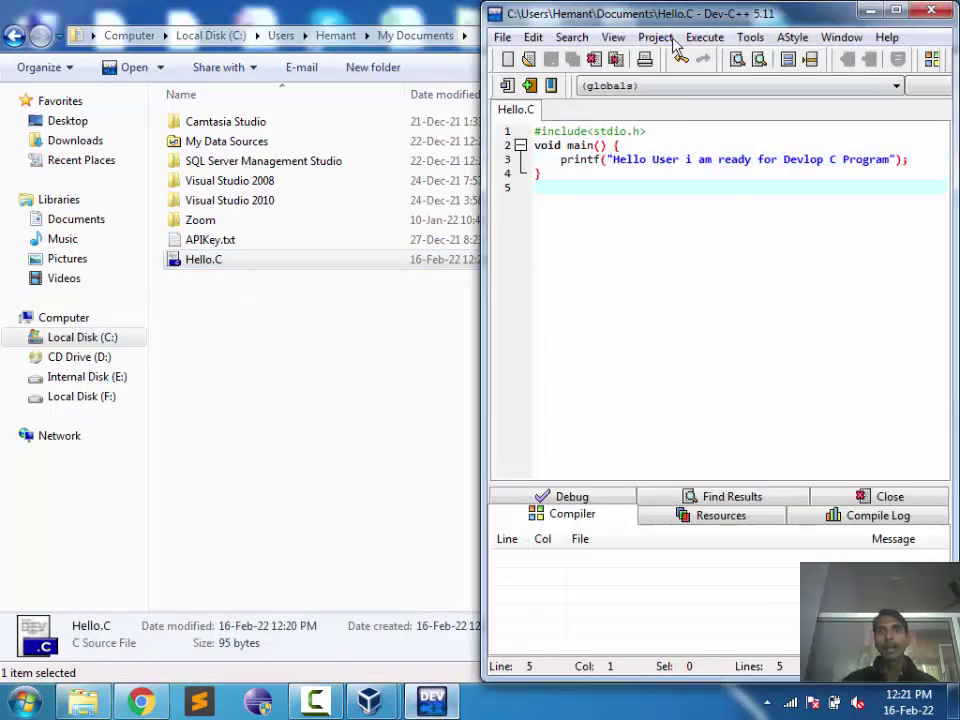
{"action": "left_click", "coordinate": [706, 37]}
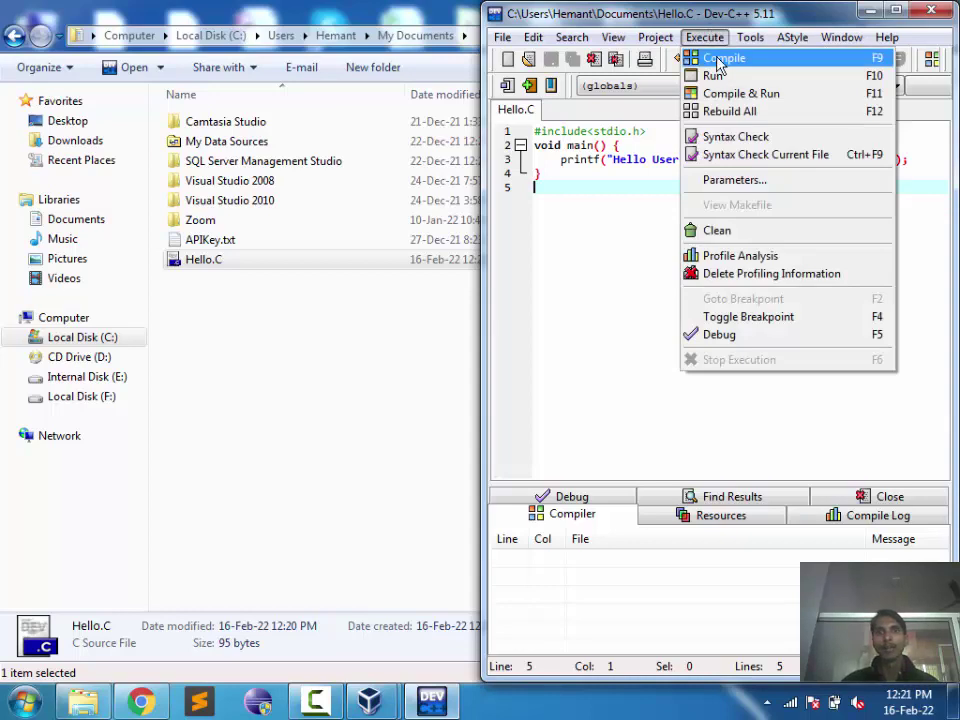
{"action": "left_click", "coordinate": [718, 60]}
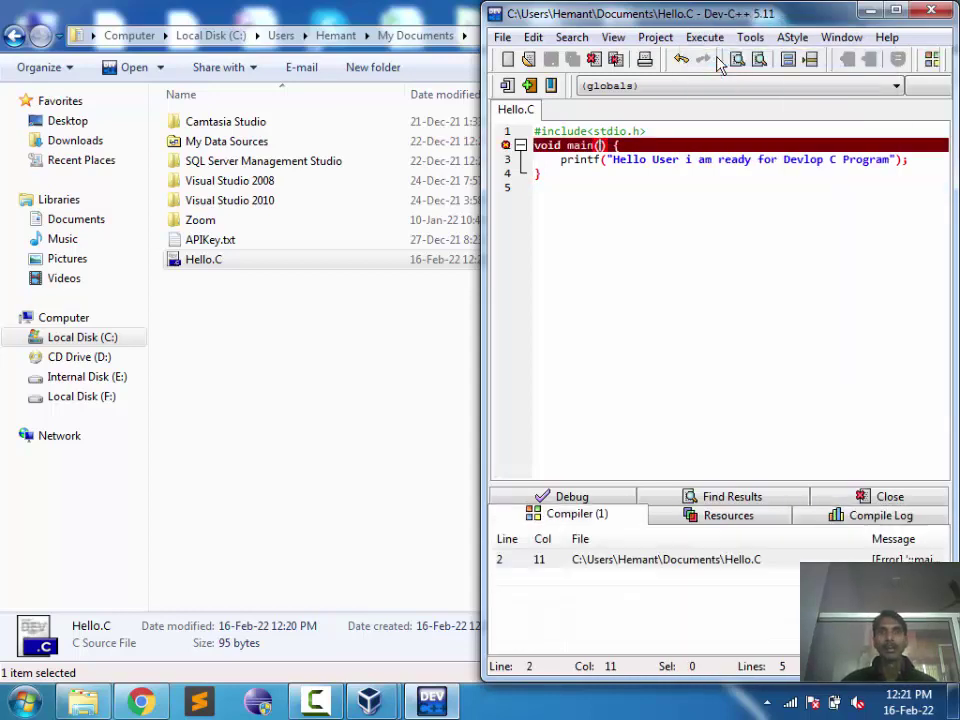
{"action": "left_click", "coordinate": [705, 199]}
{"action": "key", "text": "super+Down"}
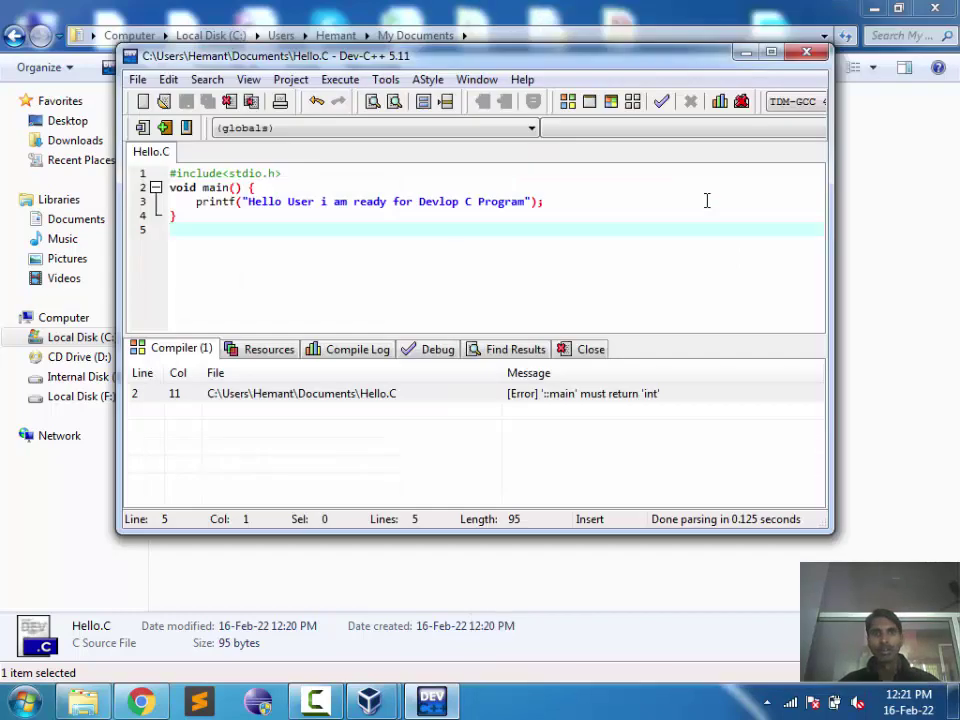
{"action": "left_click", "coordinate": [623, 394]}
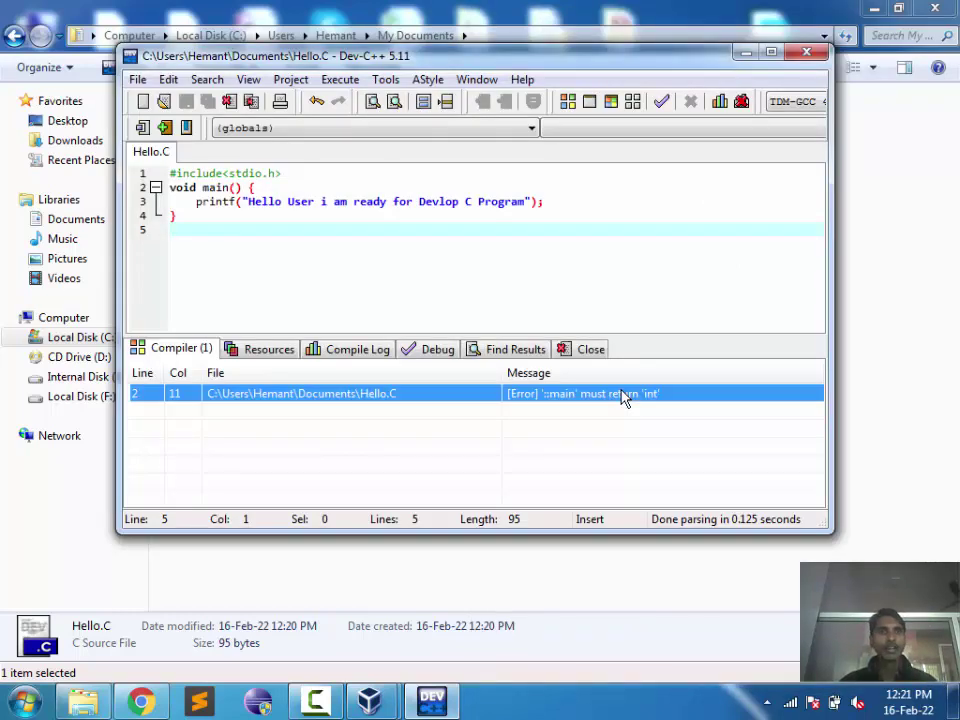
Step: Change void main to int main and add a 'return 0' line after the printf
{"action": "double_click", "coordinate": [182, 188]}
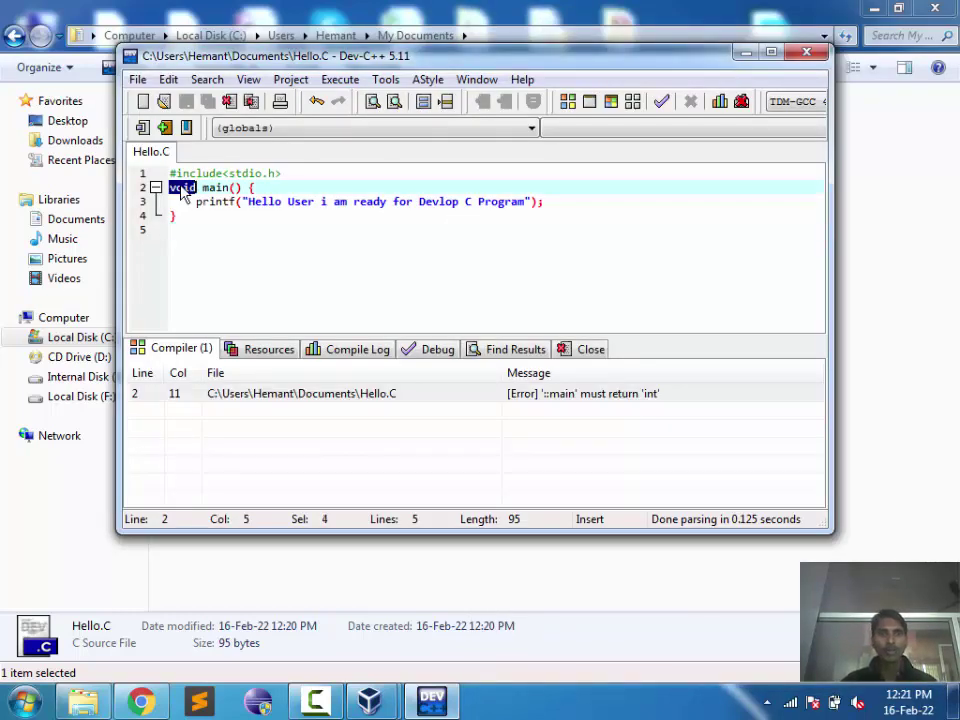
{"action": "type", "text": "int"}
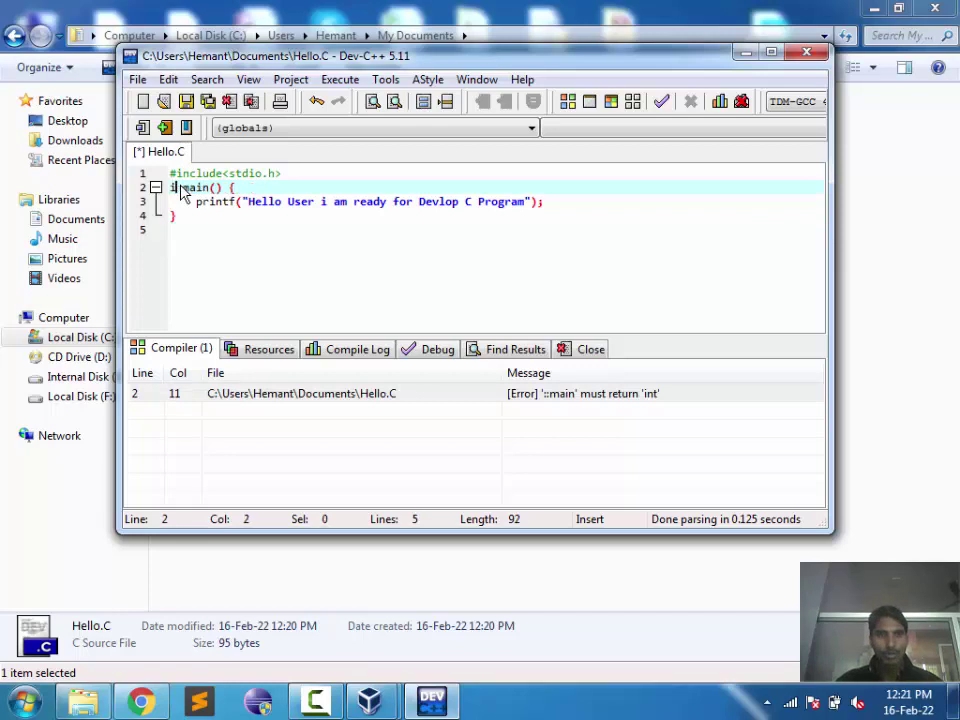
{"action": "key", "text": "Down"}
{"action": "key", "text": "End"}
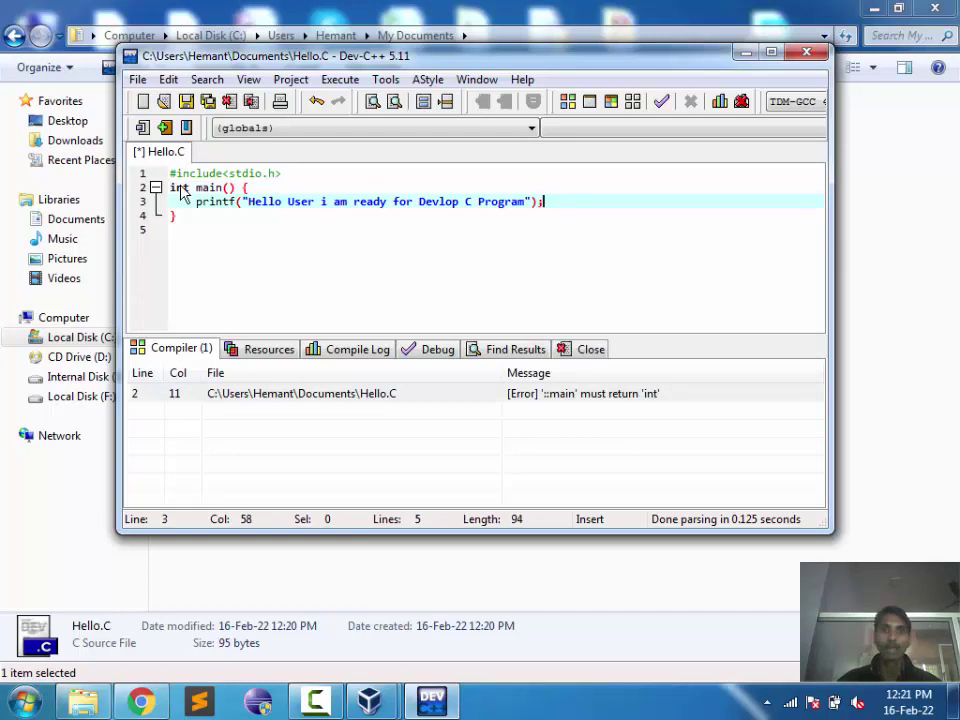
{"action": "key", "text": "Return"}
{"action": "type", "text": "reutnr"}
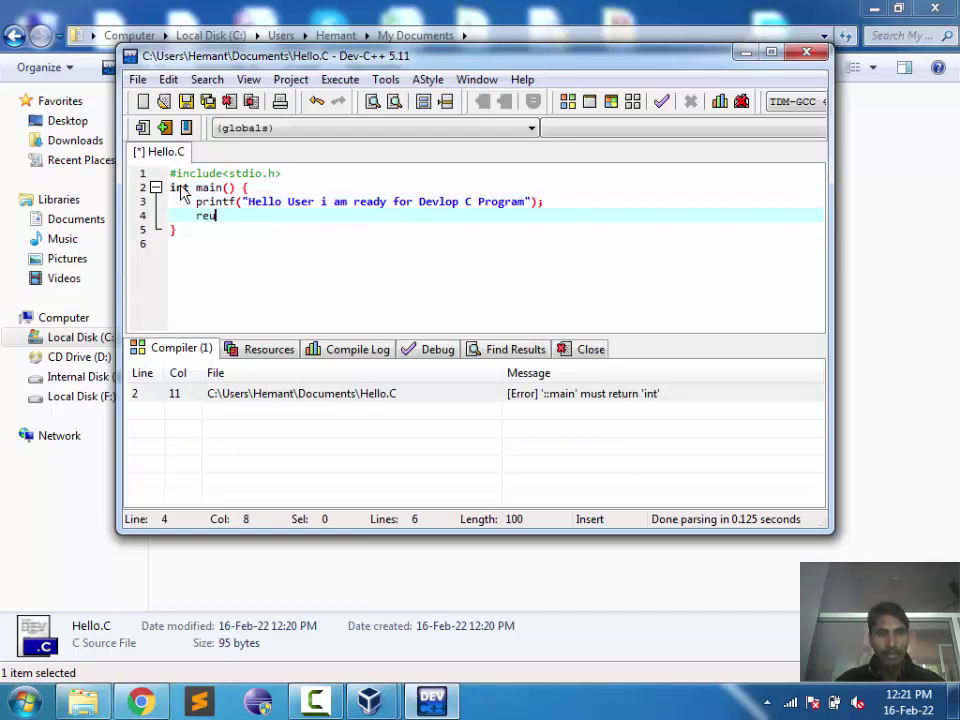
{"action": "key", "text": "BackSpace"}
{"action": "key", "text": "BackSpace"}
{"action": "key", "text": "BackSpace"}
{"action": "key", "text": "BackSpace"}
{"action": "key", "text": "BackSpace"}
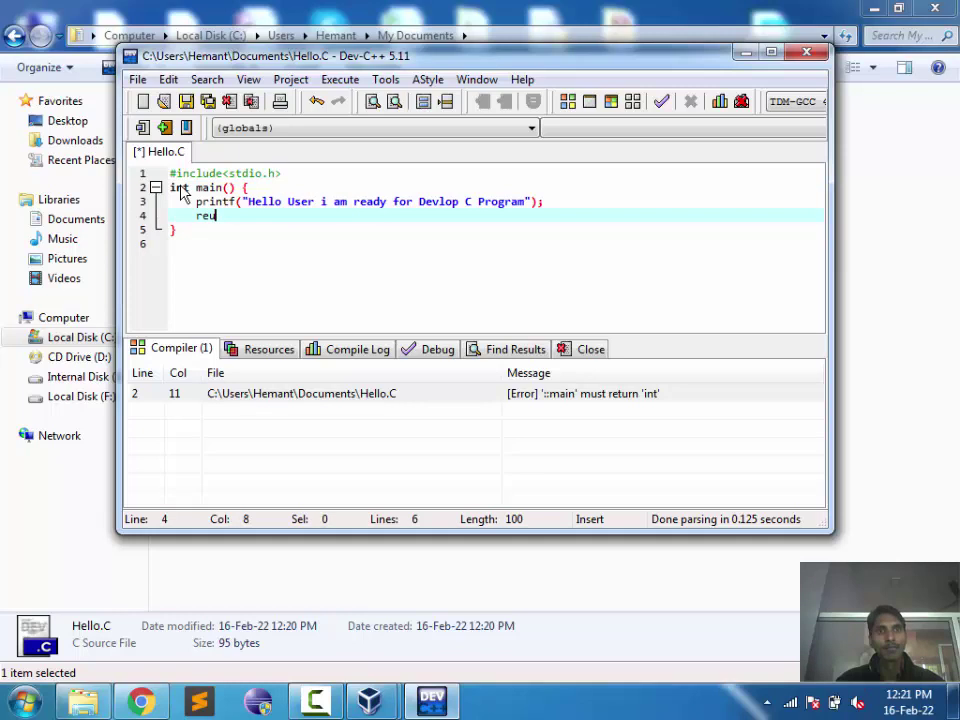
{"action": "key", "text": "BackSpace"}
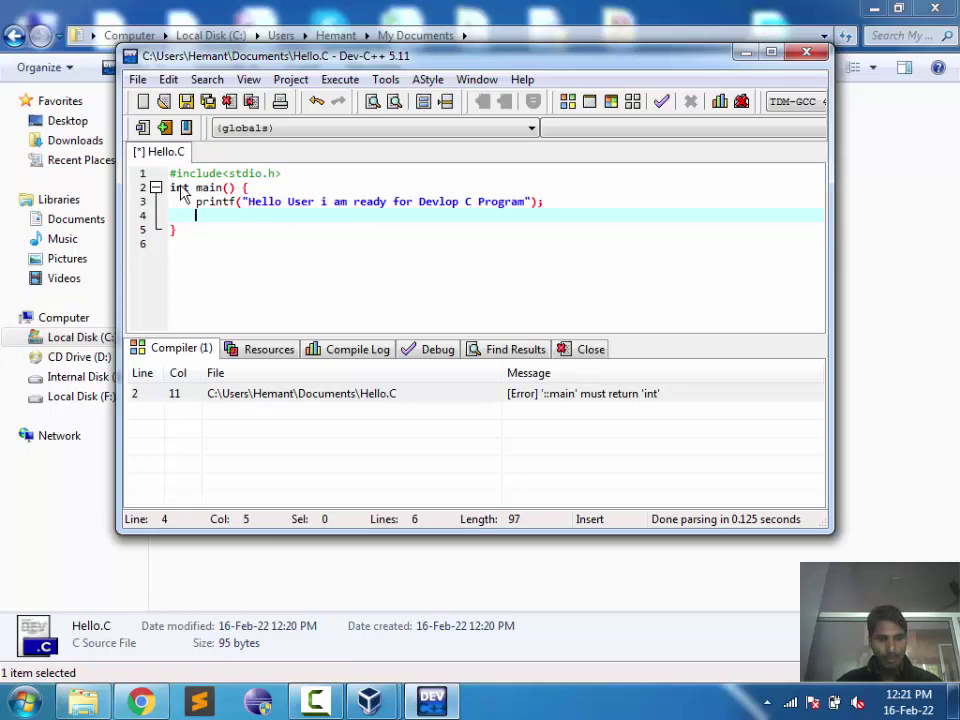
{"action": "type", "text": "return"}
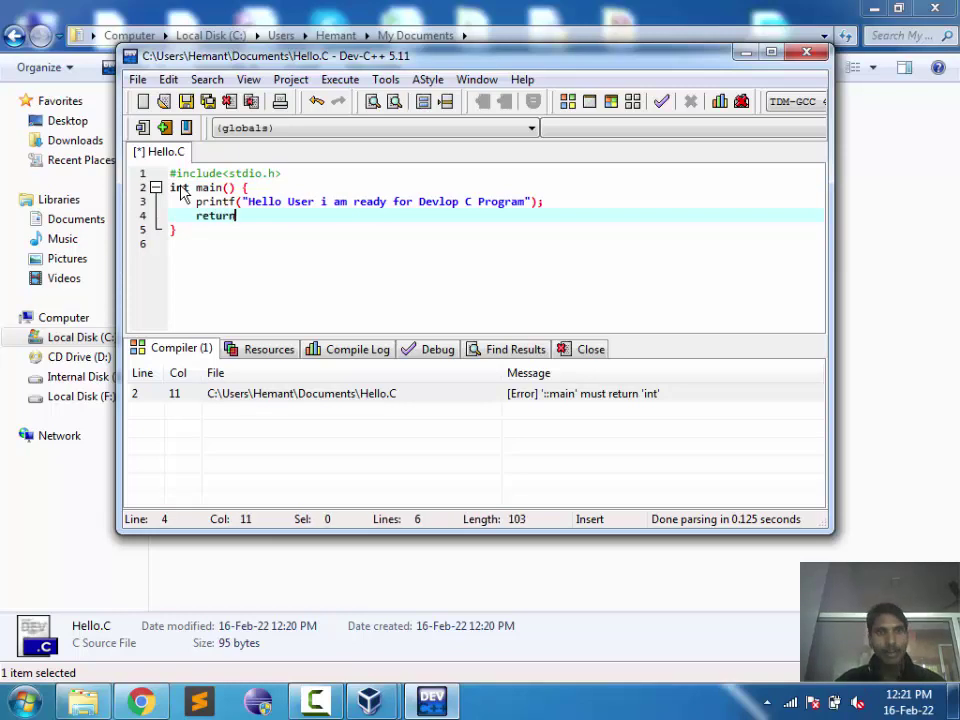
{"action": "type", "text": " 0"}
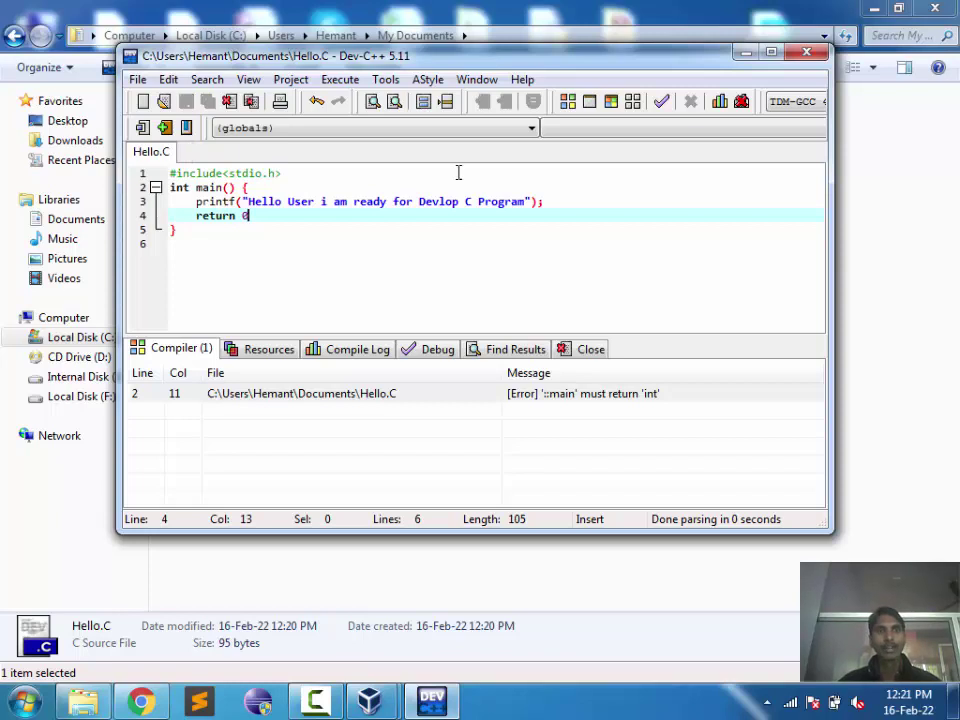
Step: Save Hello.C at 105 bytes and reposition the editor window
{"action": "key", "text": "ctrl+s"}
{"action": "left_click_drag", "start_coordinate": [530, 70], "coordinate": [762, 118]}
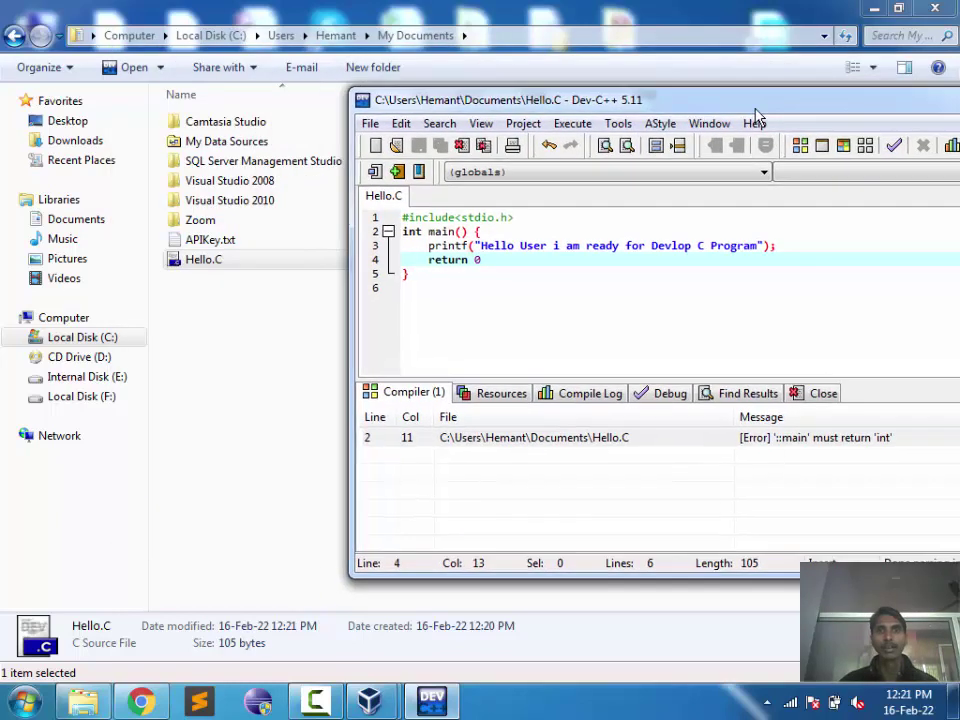
{"action": "left_click", "coordinate": [576, 130]}
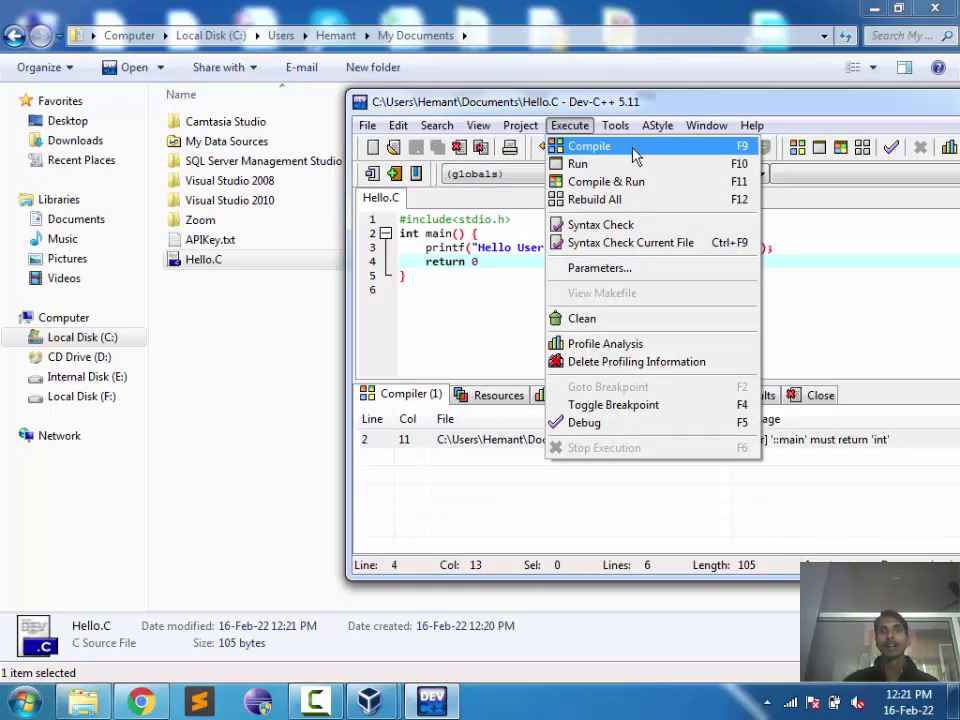
Step: Compile, then add the missing semicolon after return 0 and save
{"action": "left_click", "coordinate": [633, 153]}
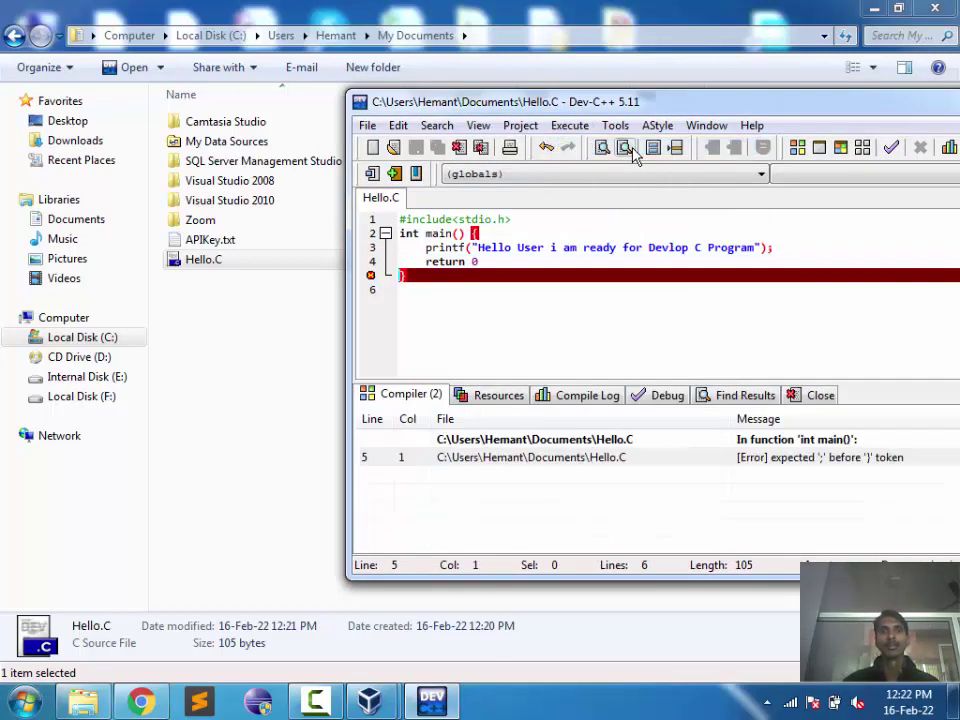
{"action": "left_click", "coordinate": [518, 258]}
{"action": "type", "text": ";"}
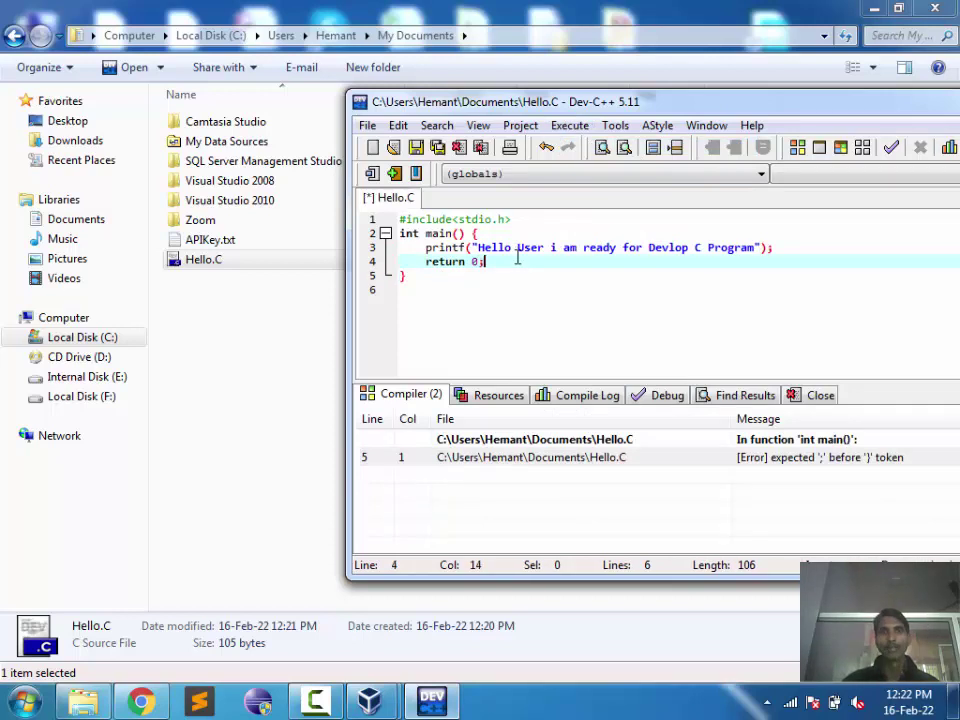
{"action": "key", "text": "ctrl+s"}
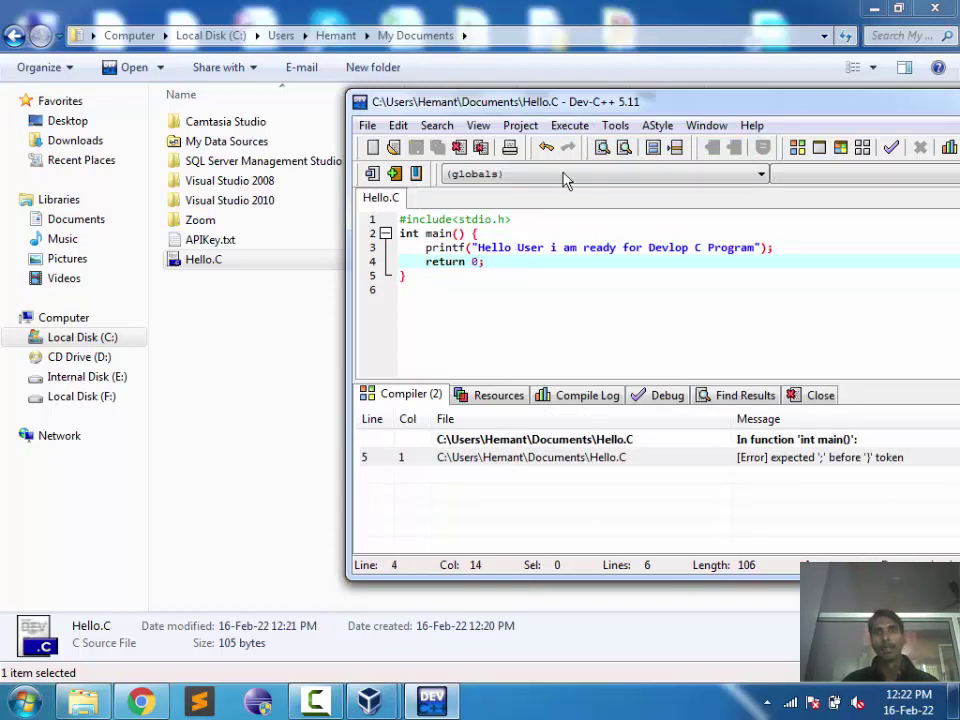
Step: Recompile with 0 errors and 0 warnings, then run Hello.exe from My Documents
{"action": "left_click", "coordinate": [569, 125]}
{"action": "left_click", "coordinate": [584, 149]}
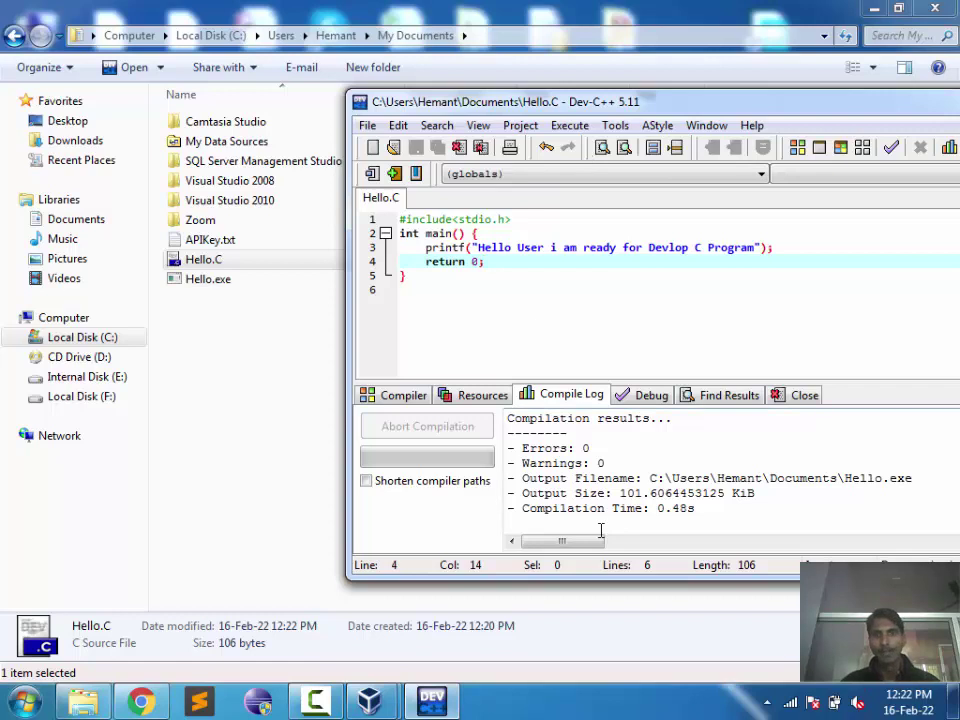
{"action": "left_click", "coordinate": [723, 516]}
{"action": "left_click_drag", "start_coordinate": [723, 516], "coordinate": [506, 398]}
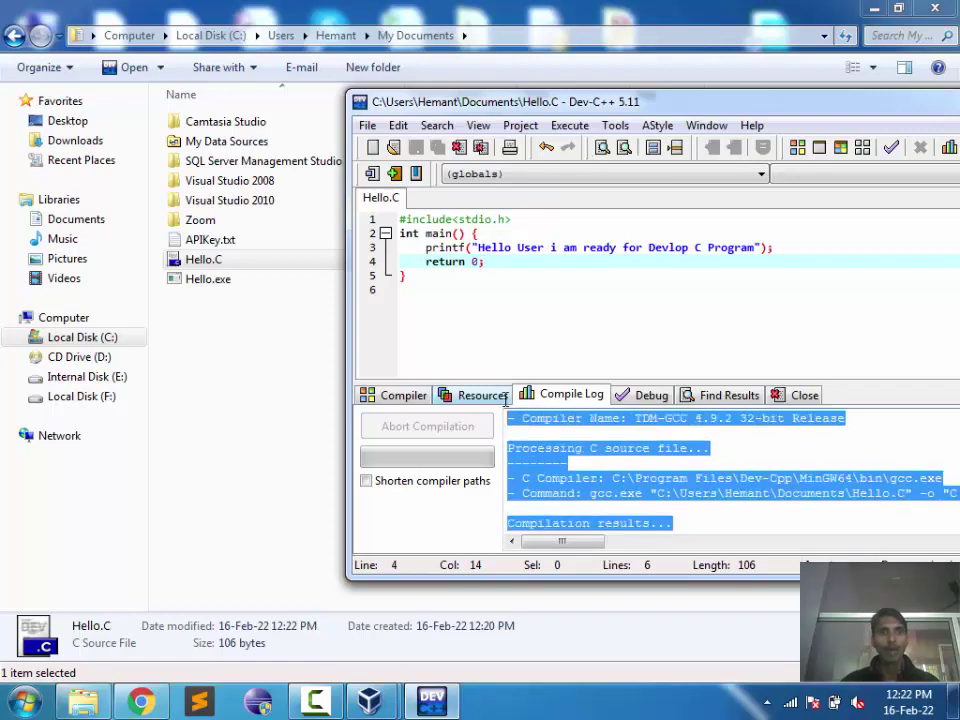
{"action": "left_click", "coordinate": [568, 467]}
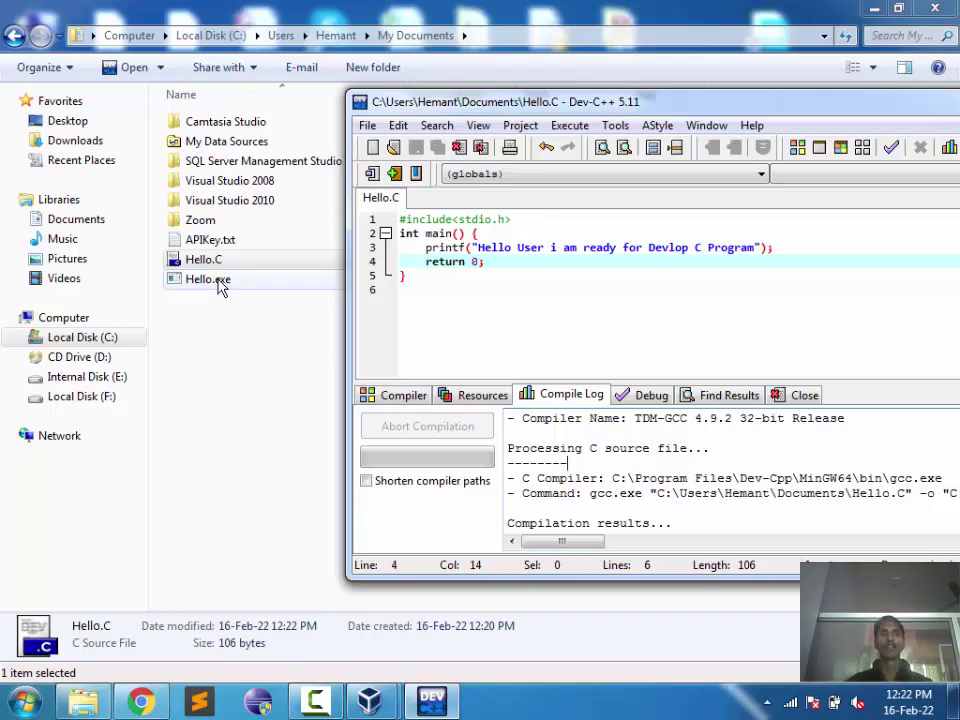
{"action": "double_click", "coordinate": [221, 286]}
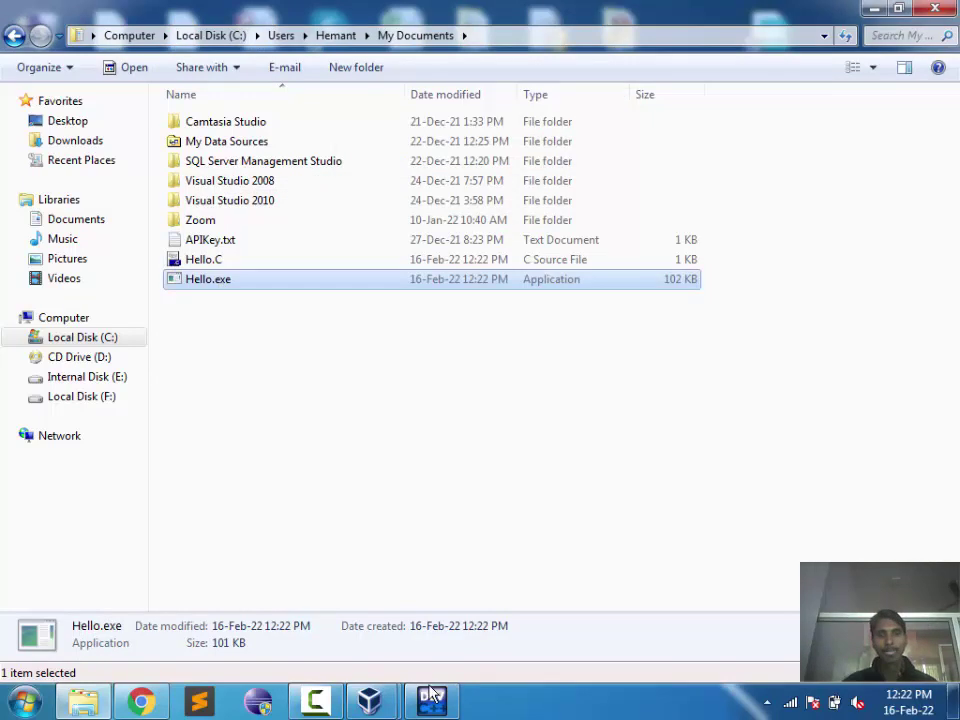
Step: Add a getch(); line after the printf and save Hello.C
{"action": "key", "text": "alt+Tab"}
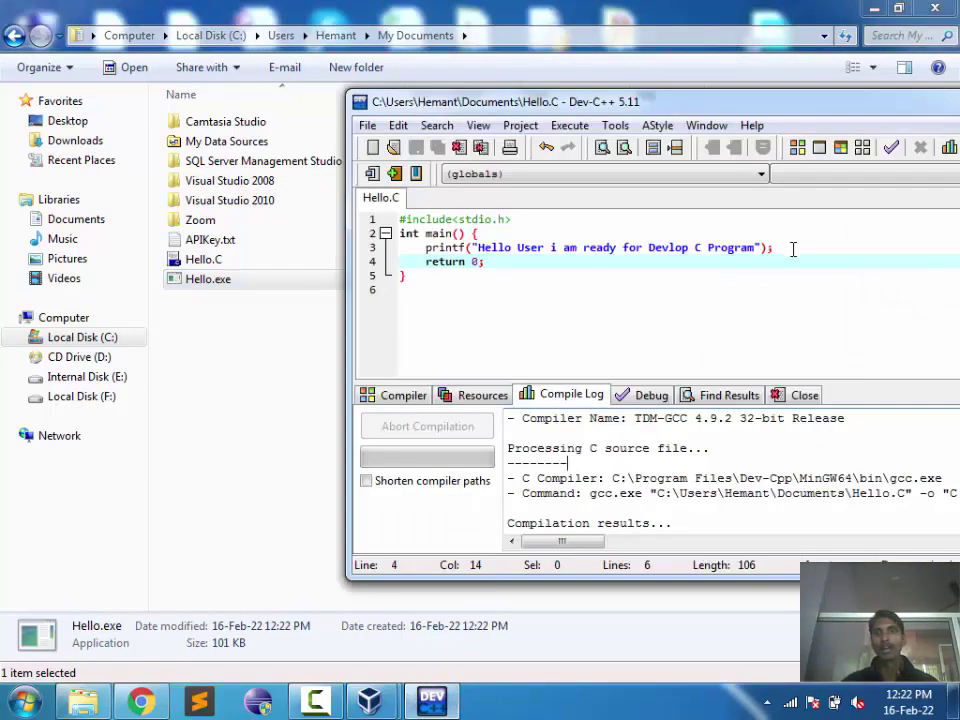
{"action": "left_click", "coordinate": [793, 251]}
{"action": "key", "text": "Return"}
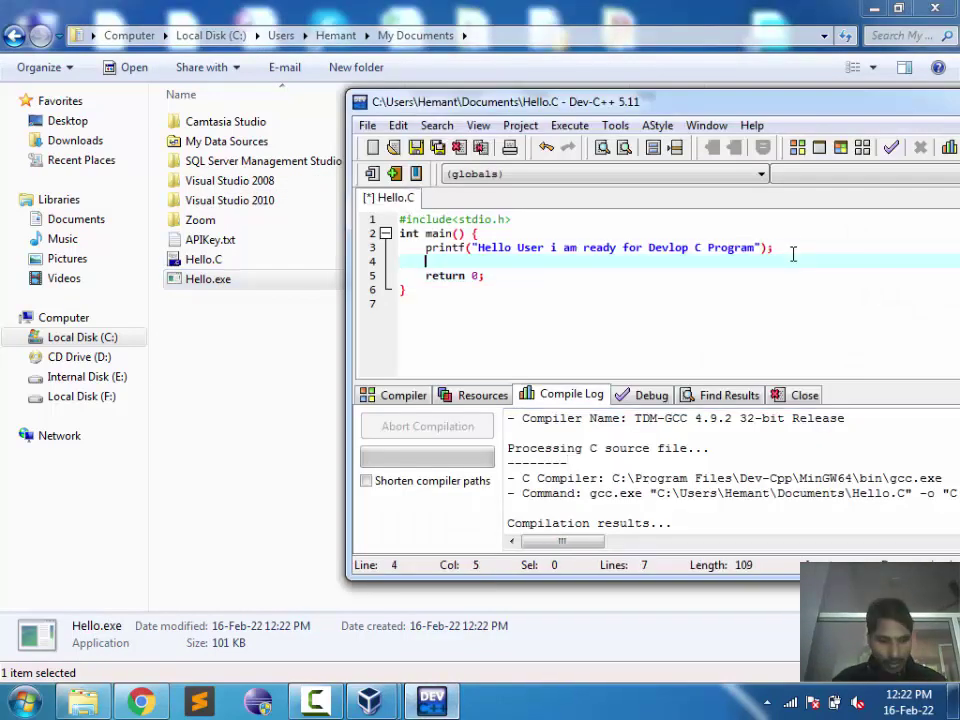
{"action": "type", "text": "getch"}
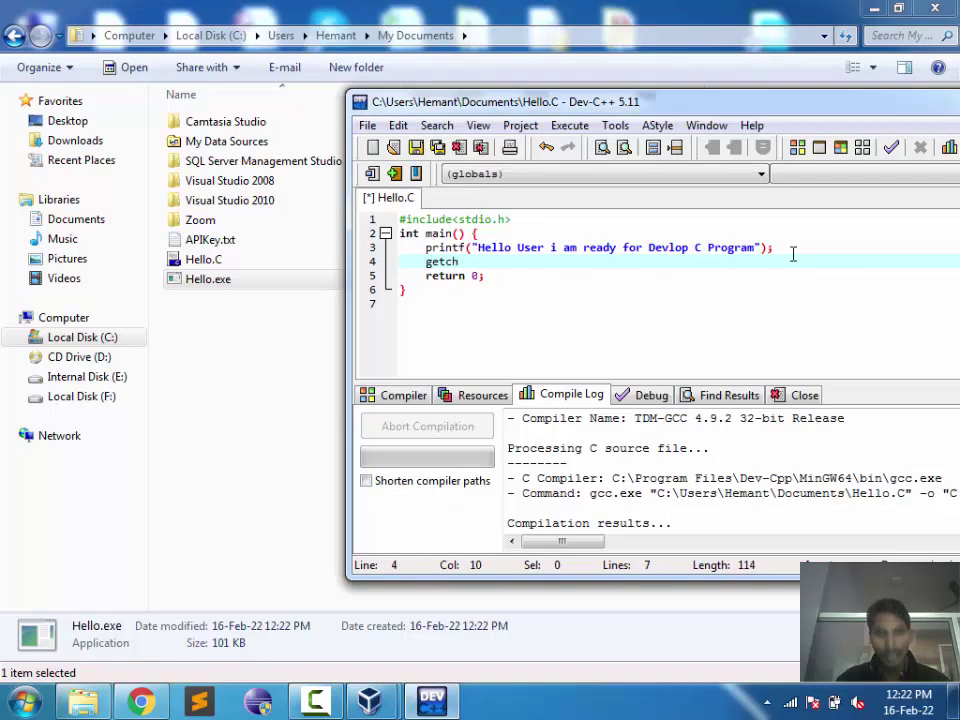
{"action": "type", "text": "();"}
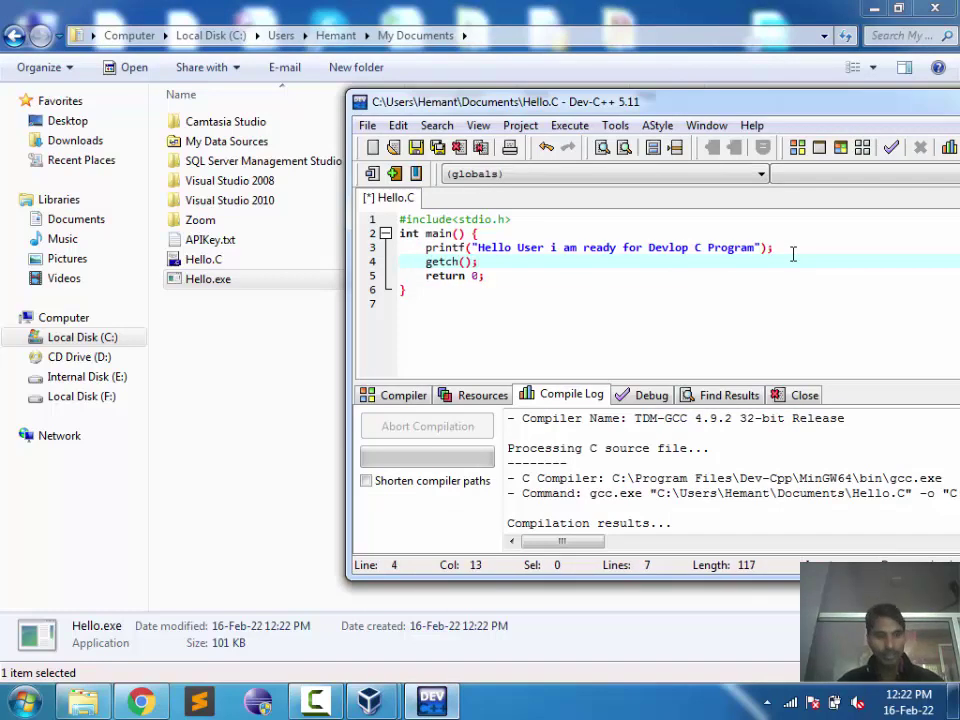
{"action": "key", "text": "ctrl+s"}
Step: Compile, getting the error 'getch' was not declared in this scope
{"action": "left_click", "coordinate": [567, 127]}
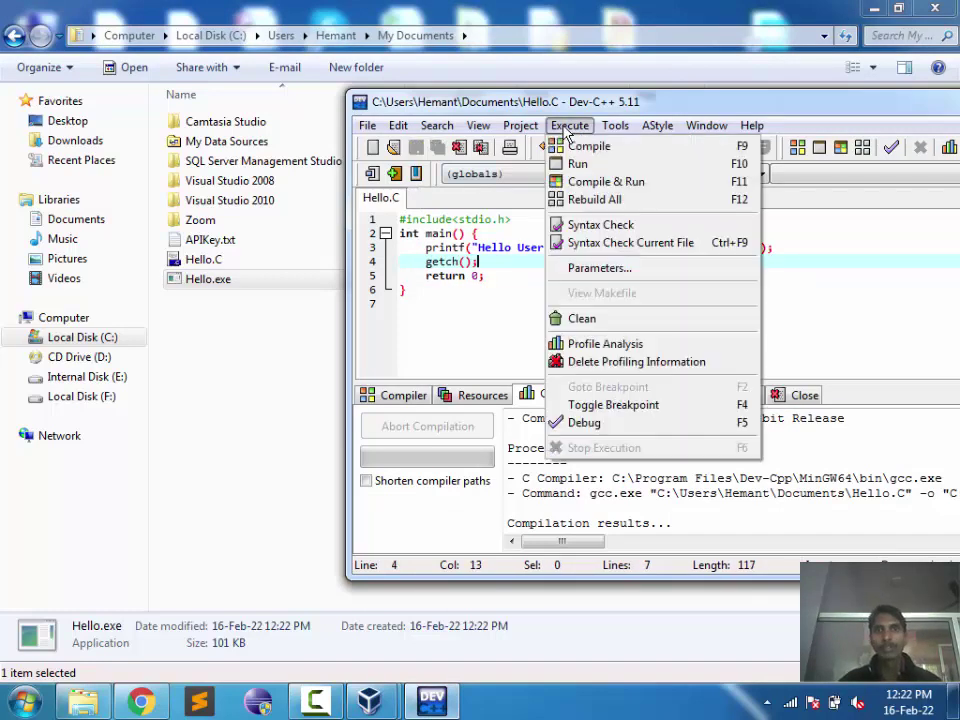
{"action": "left_click", "coordinate": [584, 147]}
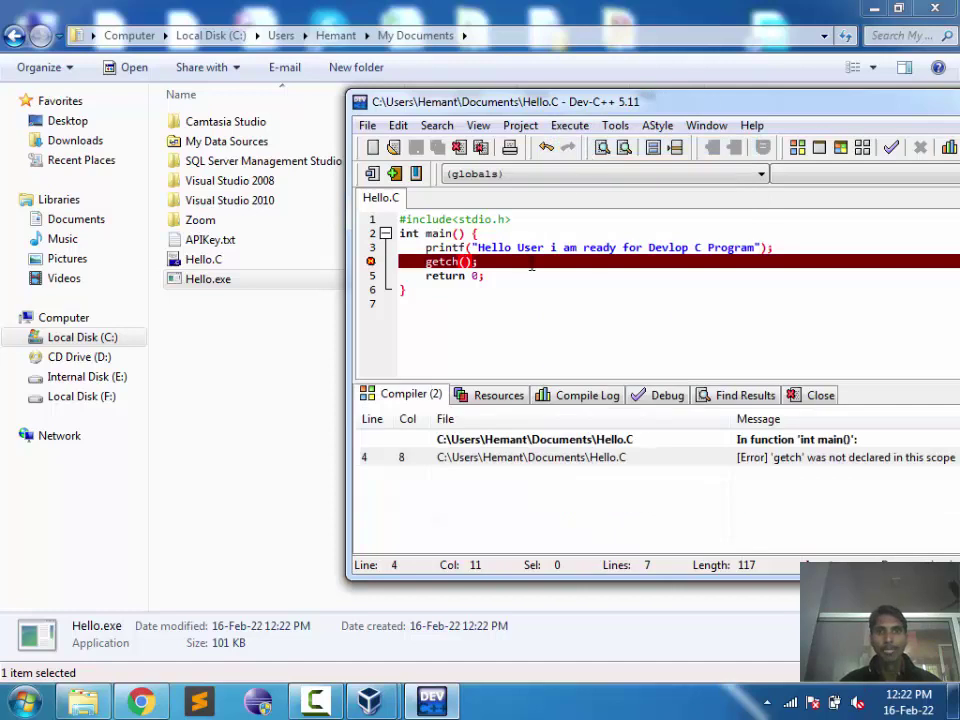
{"action": "left_click", "coordinate": [531, 262]}
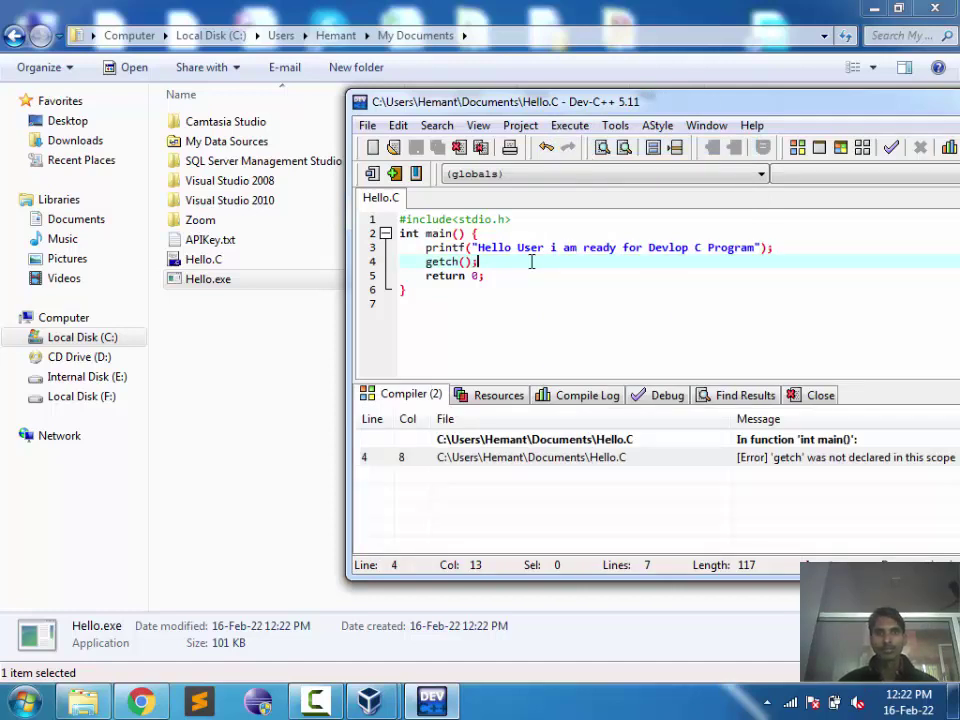
{"action": "left_click_drag", "start_coordinate": [669, 108], "coordinate": [548, 113]}
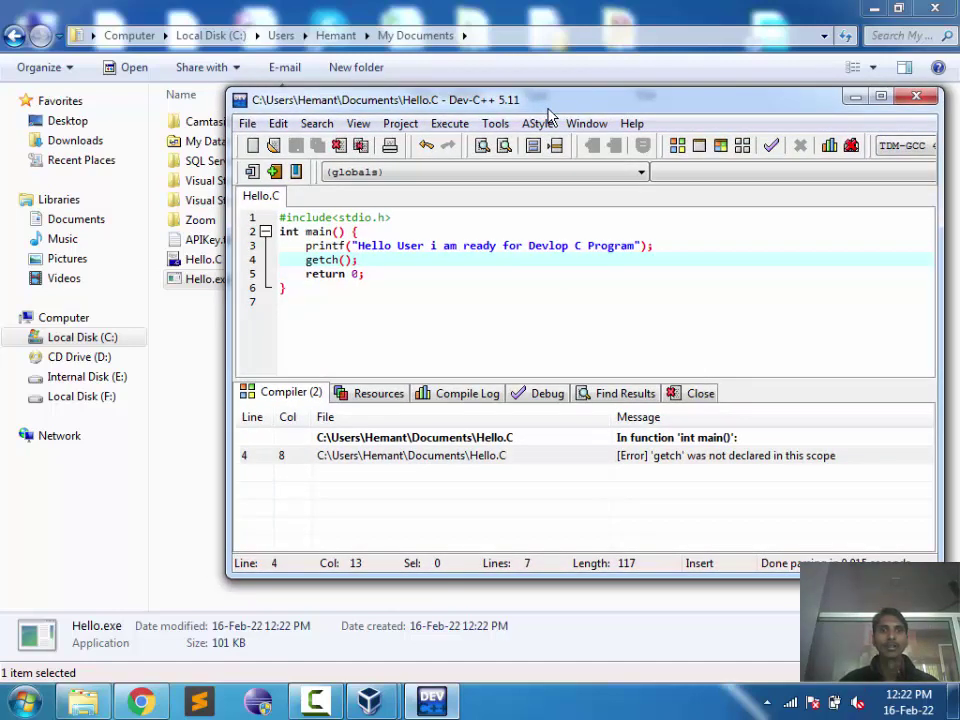
Step: Delete the getch(); call from line 4 and save Hello.C
{"action": "key", "text": "Left"}
{"action": "key", "text": "Left"}
{"action": "key", "text": "Left"}
{"action": "key", "text": "Left"}
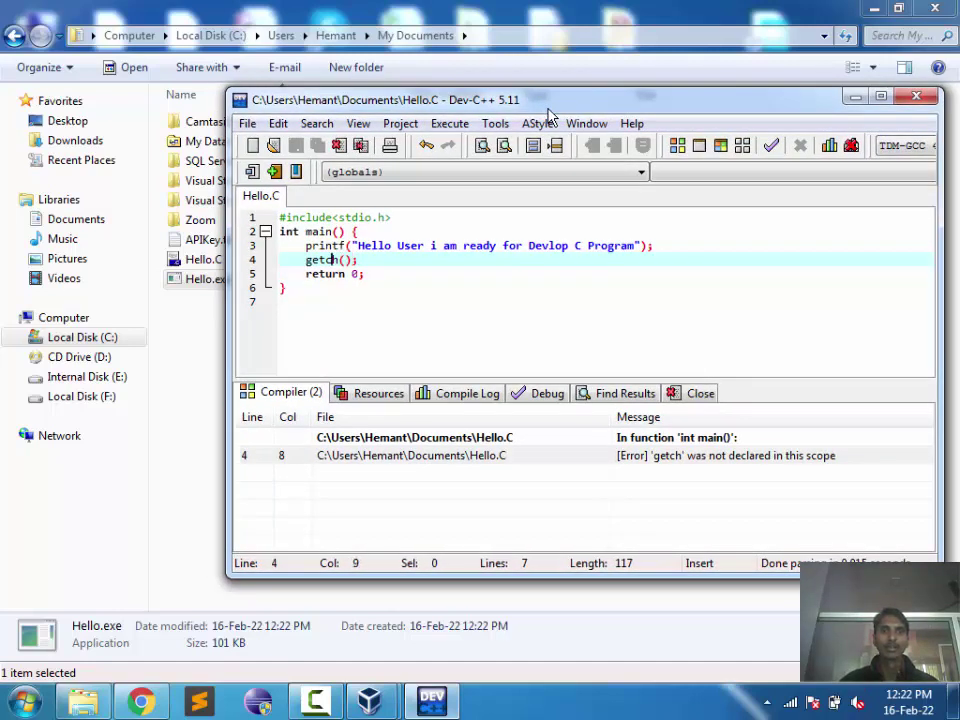
{"action": "key", "text": "Right"}
{"action": "key", "text": "Right"}
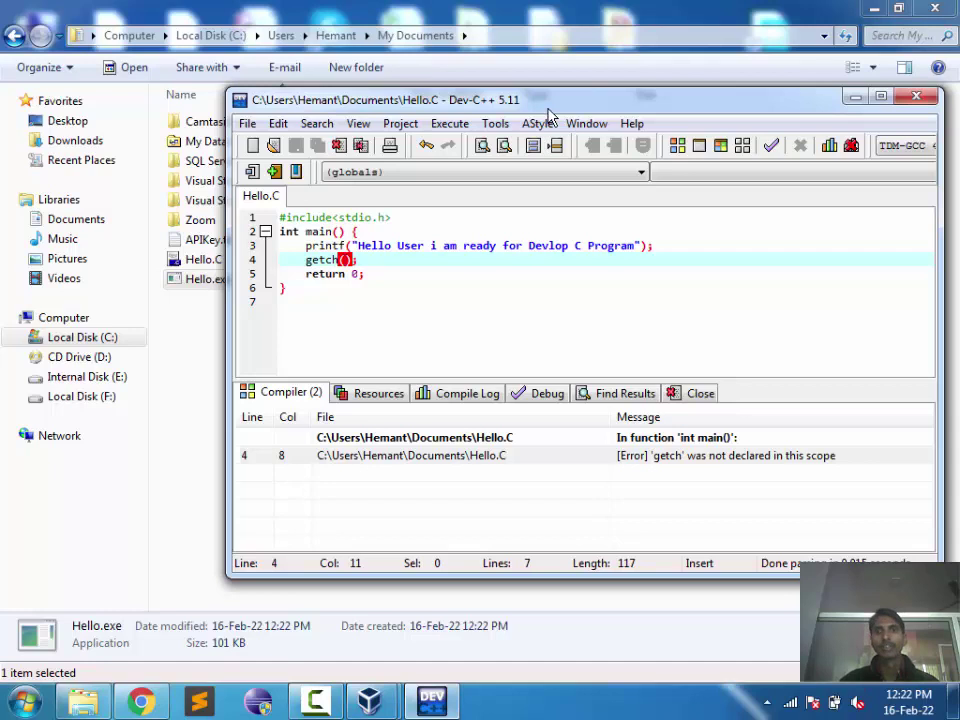
{"action": "left_click", "coordinate": [421, 256]}
{"action": "left_click", "coordinate": [199, 281]}
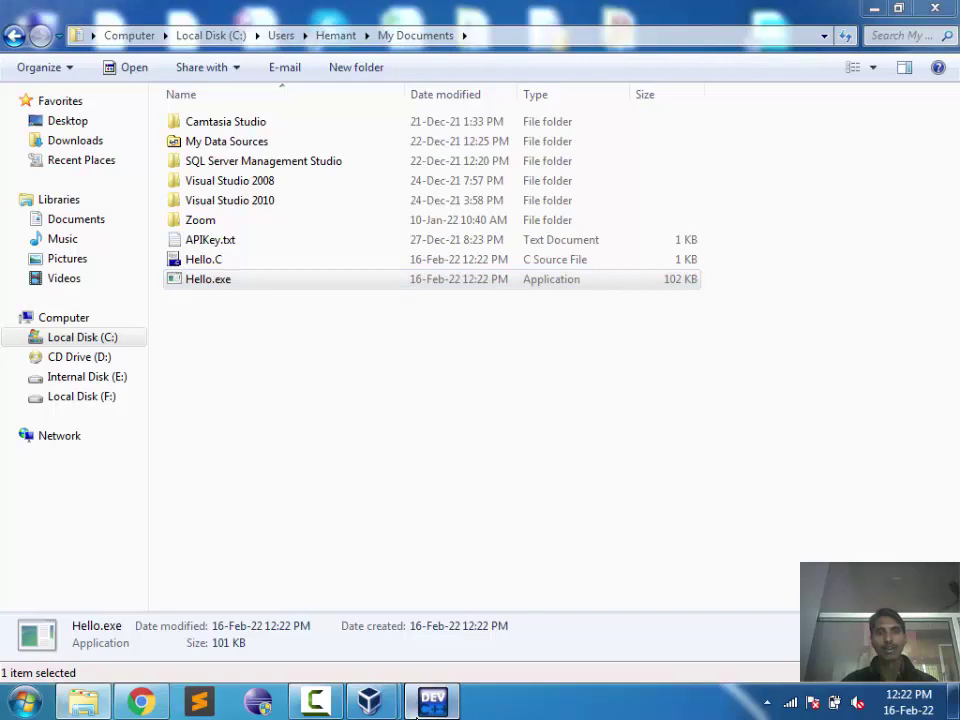
{"action": "left_click", "coordinate": [418, 706]}
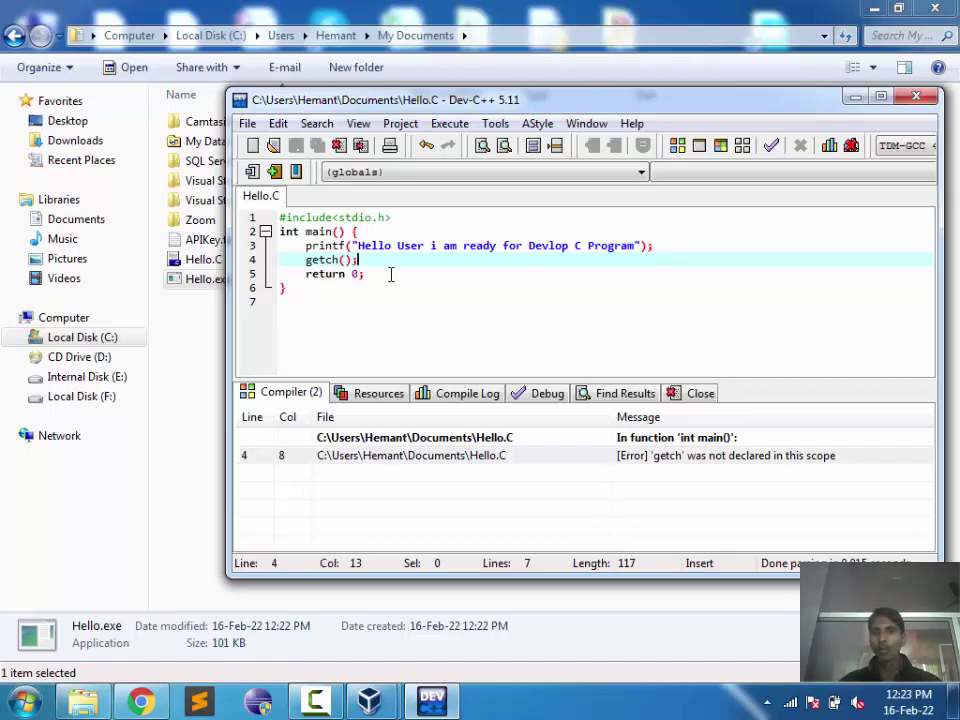
{"action": "key", "text": "BackSpace"}
{"action": "key", "text": "BackSpace"}
{"action": "key", "text": "BackSpace"}
{"action": "key", "text": "BackSpace"}
{"action": "key", "text": "BackSpace"}
{"action": "key", "text": "BackSpace"}
{"action": "key", "text": "BackSpace"}
{"action": "key", "text": "BackSpace"}
{"action": "key", "text": "ctrl+s"}
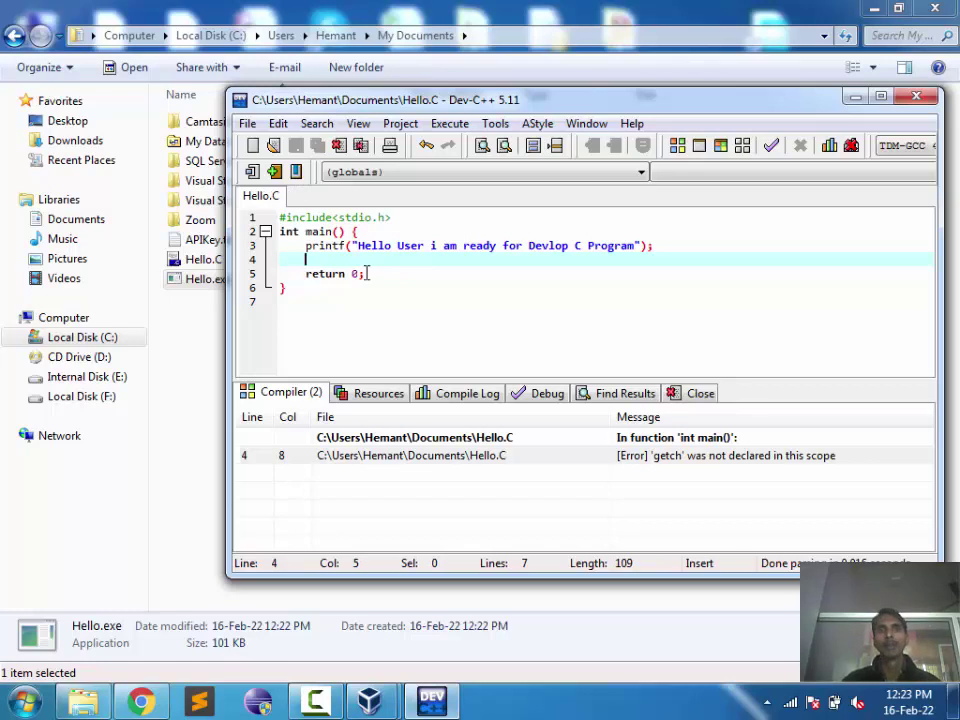
Step: Open and close the Execute menu without choosing a command, then nudge the window
{"action": "left_click", "coordinate": [452, 123]}
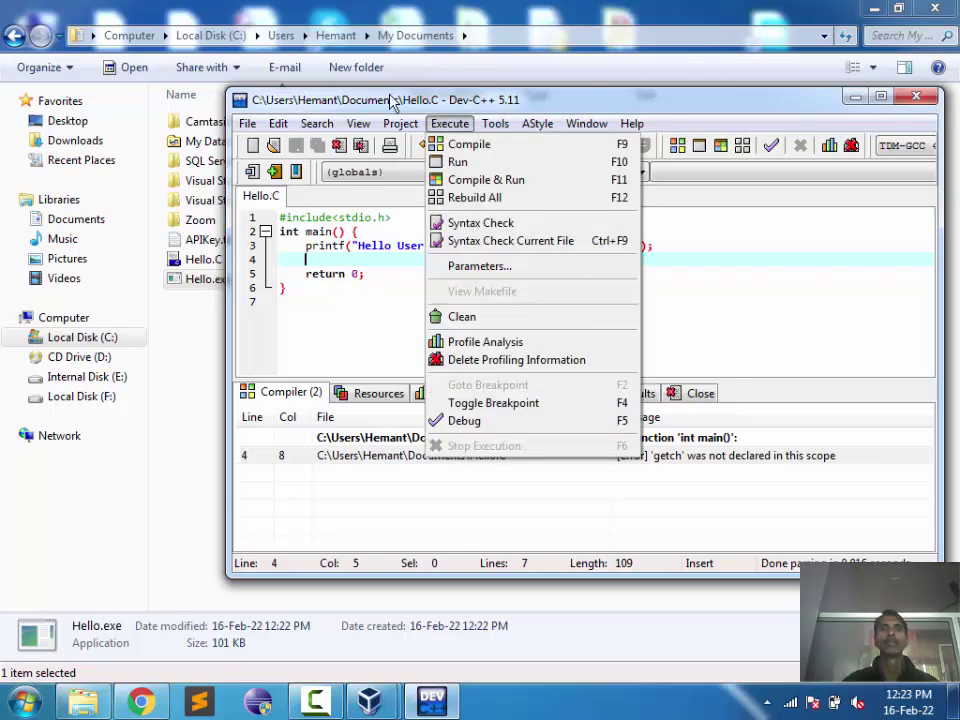
{"action": "left_click", "coordinate": [430, 98]}
{"action": "left_click_drag", "start_coordinate": [450, 96], "coordinate": [489, 94]}
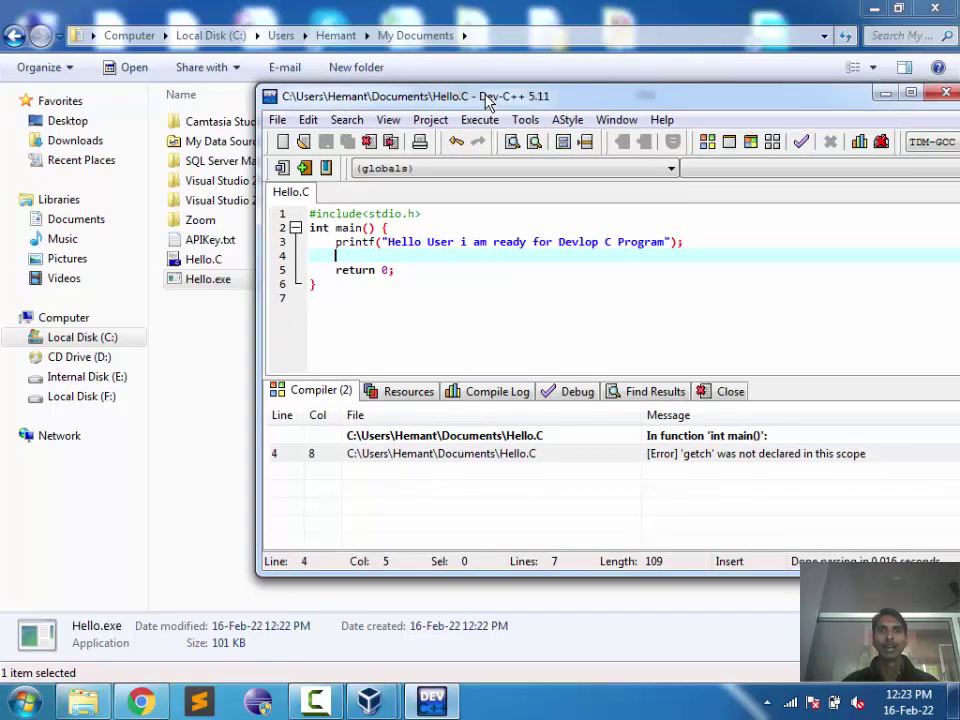
Step: Run Hello.exe from the Execute menu to show its greeting in a console
{"action": "left_click", "coordinate": [482, 120]}
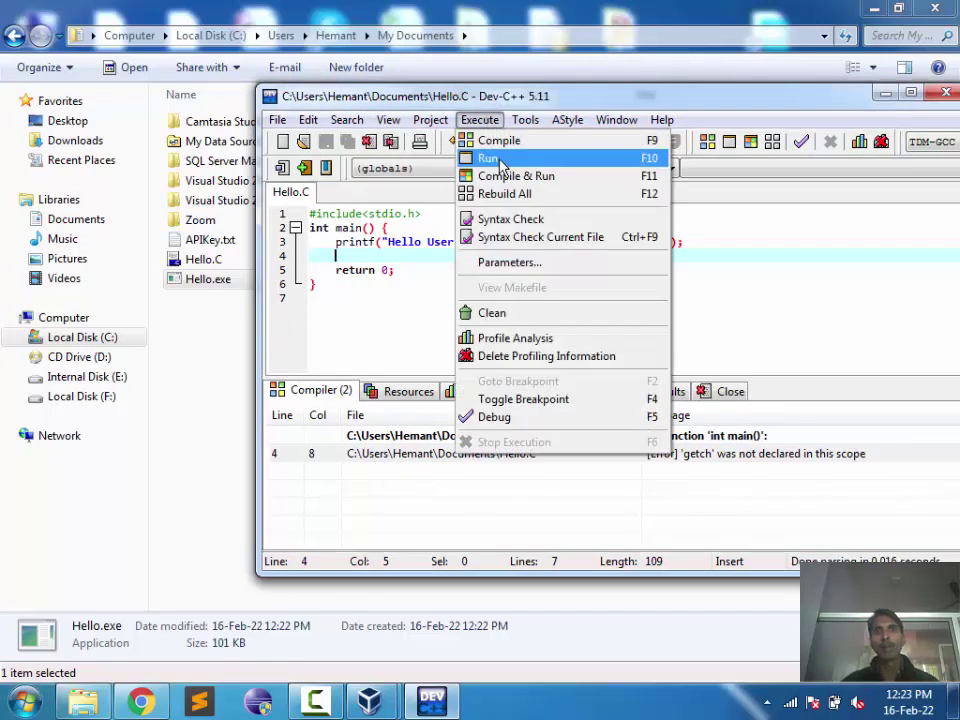
{"action": "left_click", "coordinate": [500, 164]}
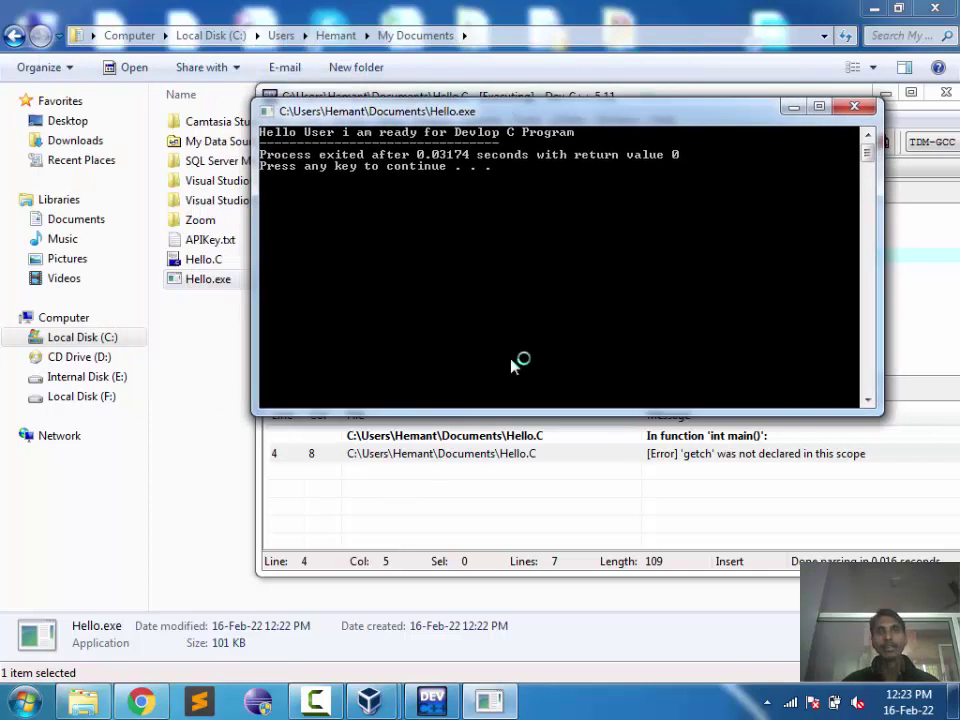
{"action": "left_click_drag", "start_coordinate": [507, 118], "coordinate": [578, 318]}
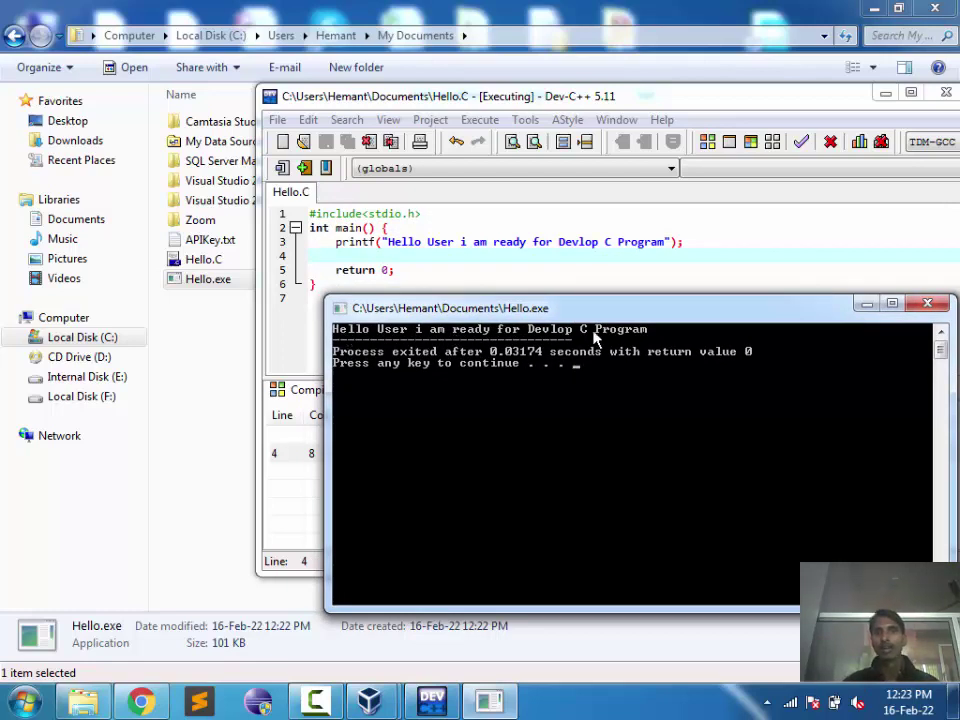
Step: Close the console and bring the My Documents Explorer window forward
{"action": "left_click", "coordinate": [920, 304]}
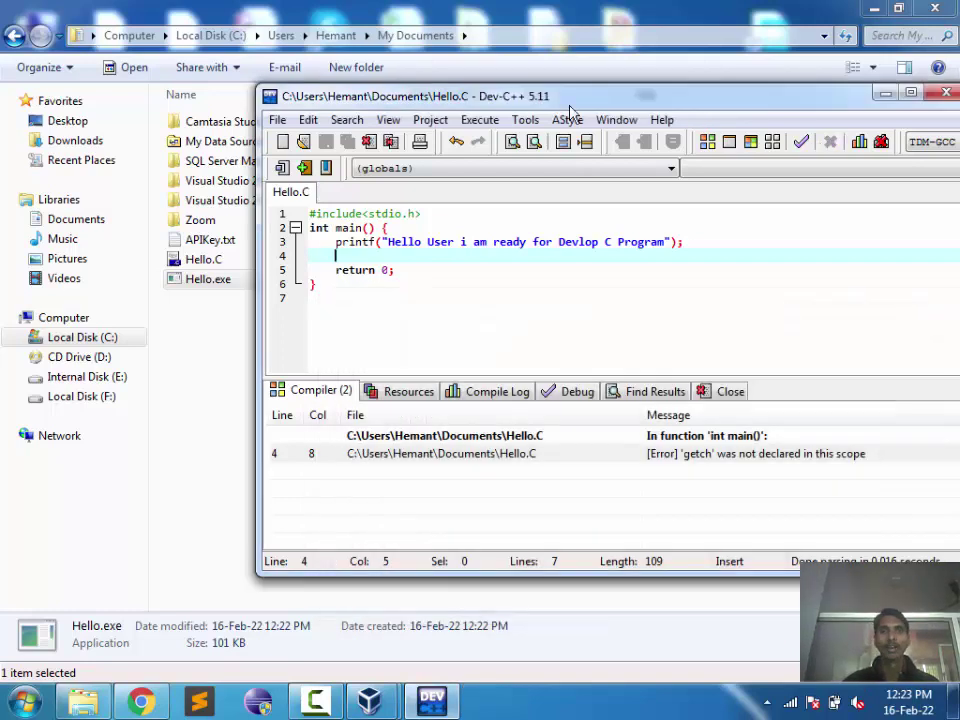
{"action": "left_click_drag", "start_coordinate": [570, 110], "coordinate": [771, 146]}
{"action": "left_click", "coordinate": [296, 318]}
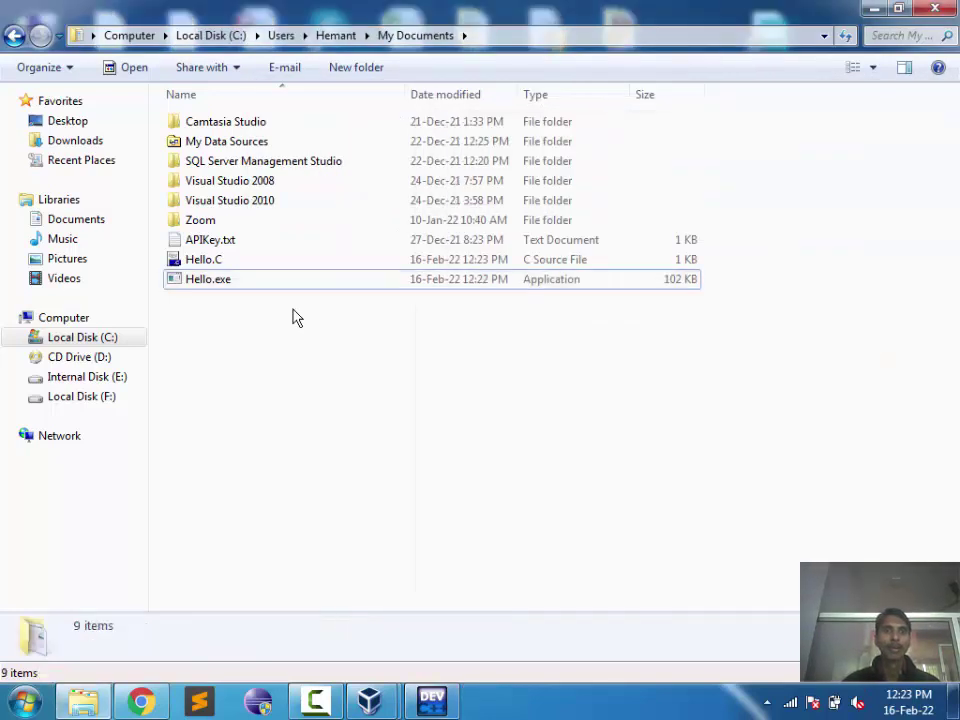
Step: Open a Command Prompt in Documents by entering cmd in Explorer's address bar
{"action": "left_click", "coordinate": [499, 40]}
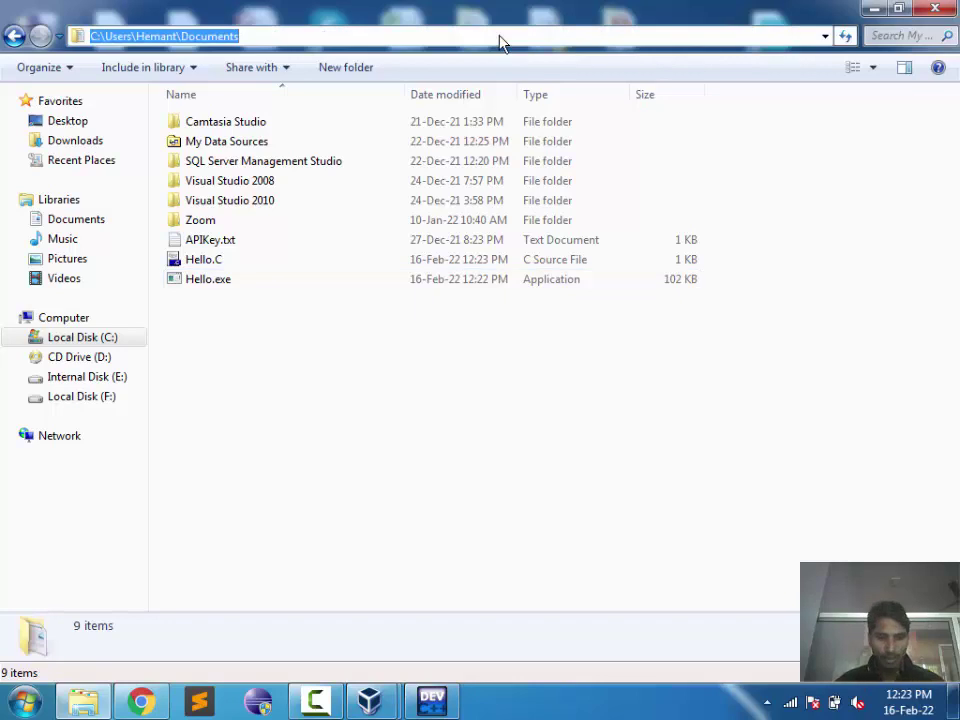
{"action": "type", "text": "cmd"}
{"action": "key", "text": "Return"}
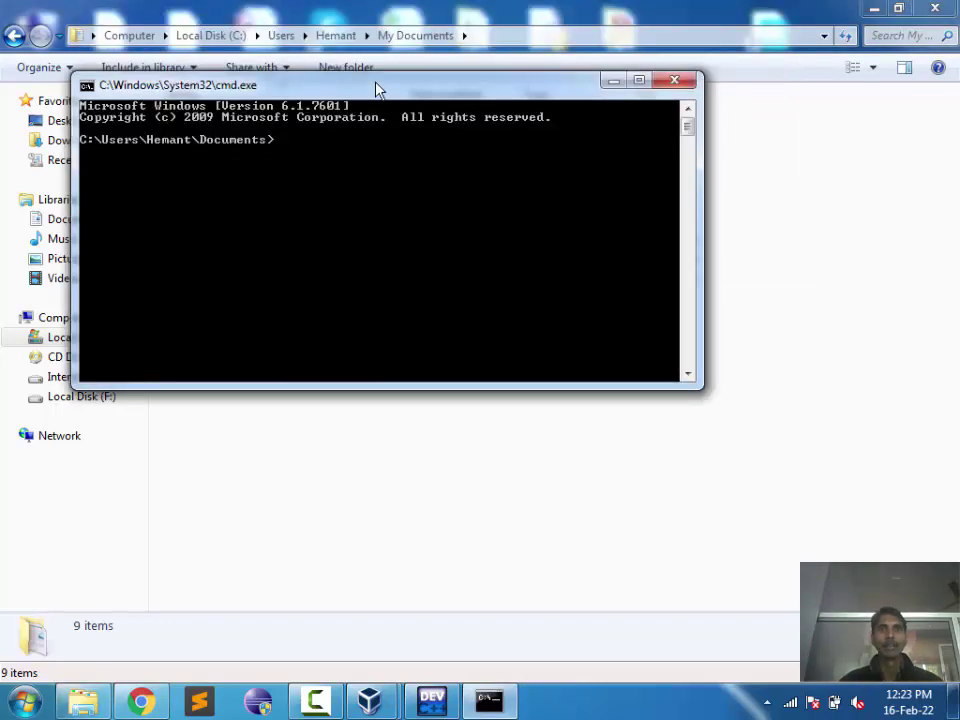
{"action": "left_click_drag", "start_coordinate": [376, 90], "coordinate": [462, 310]}
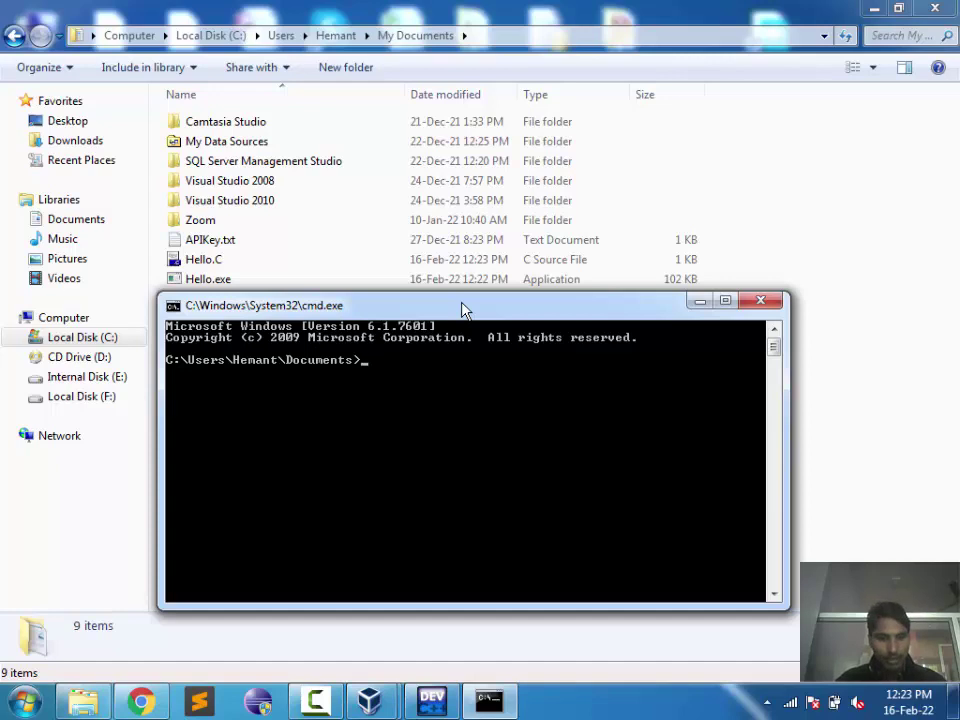
Step: Run Hello.exe at the prompt to print its greeting, then close the cmd window
{"action": "type", "text": "Hel"}
{"action": "key", "text": "Tab"}
{"action": "key", "text": "Tab"}
{"action": "key", "text": "Return"}
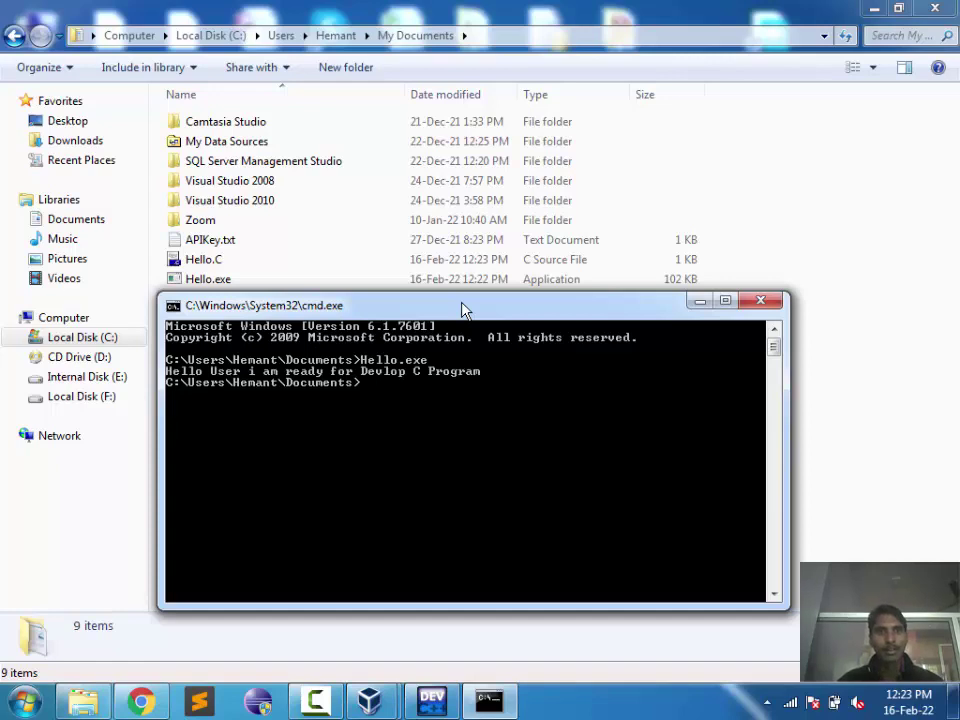
{"action": "left_click_drag", "start_coordinate": [431, 313], "coordinate": [604, 178]}
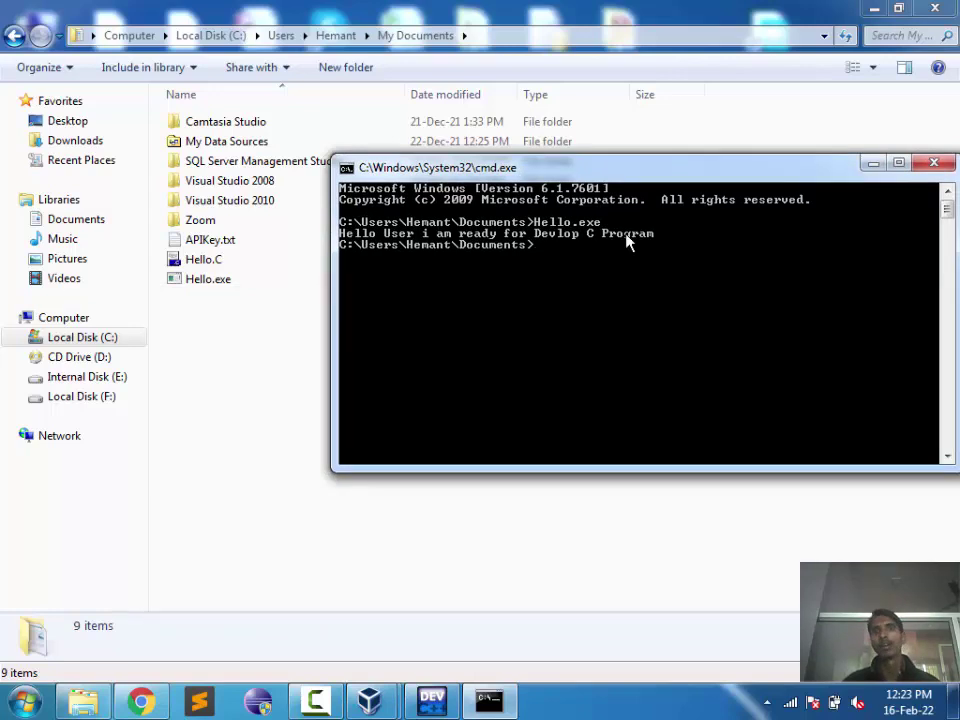
{"action": "left_click_drag", "start_coordinate": [680, 182], "coordinate": [489, 337]}
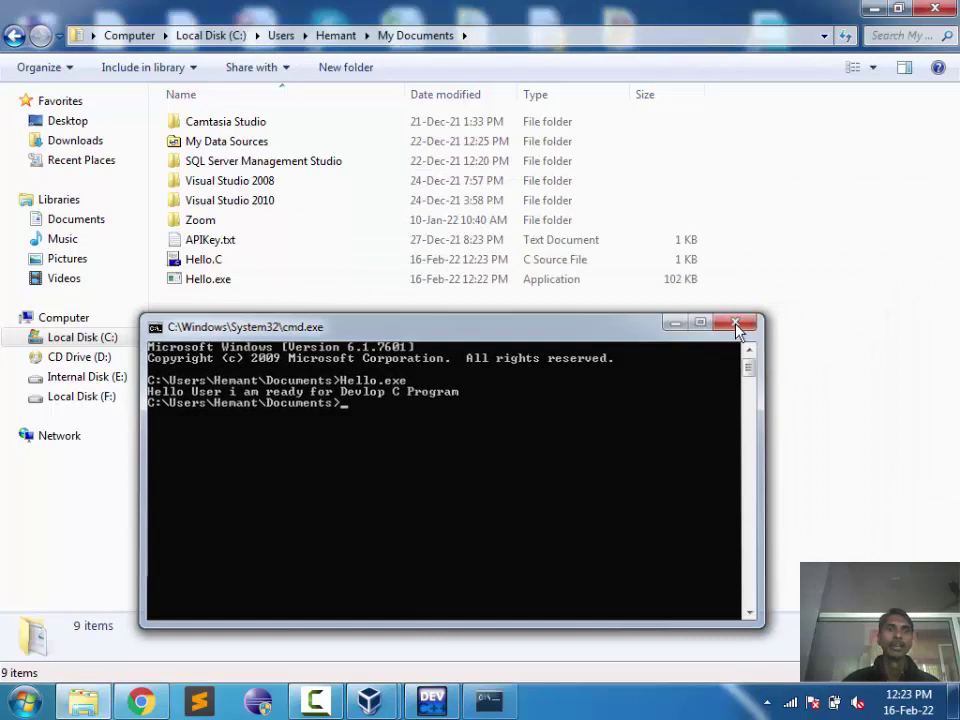
{"action": "left_click", "coordinate": [738, 324]}
{"action": "left_click", "coordinate": [265, 289]}
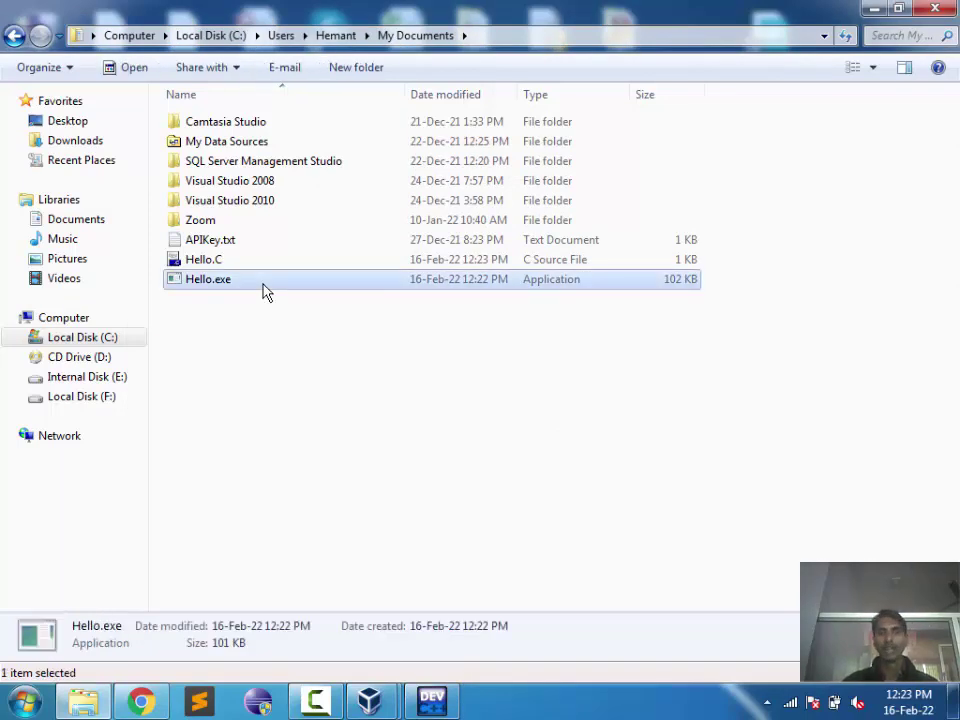
Step: Select the Hello.C source code in the editor, move the window left, then close Dev-C++
{"action": "left_click", "coordinate": [432, 700]}
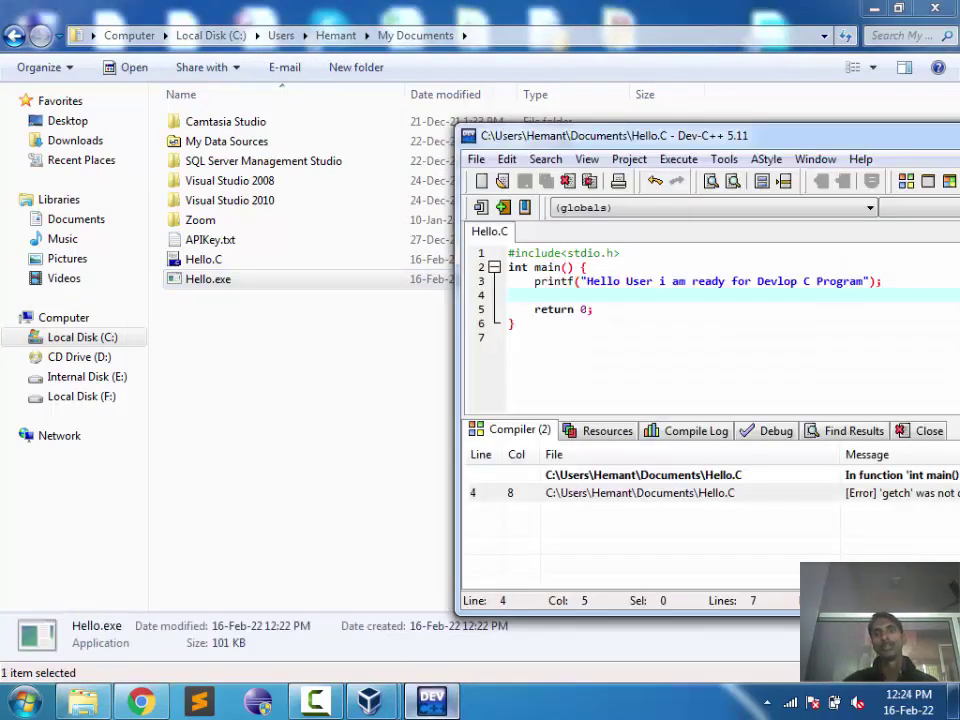
{"action": "left_click", "coordinate": [535, 309]}
{"action": "left_click", "coordinate": [514, 323]}
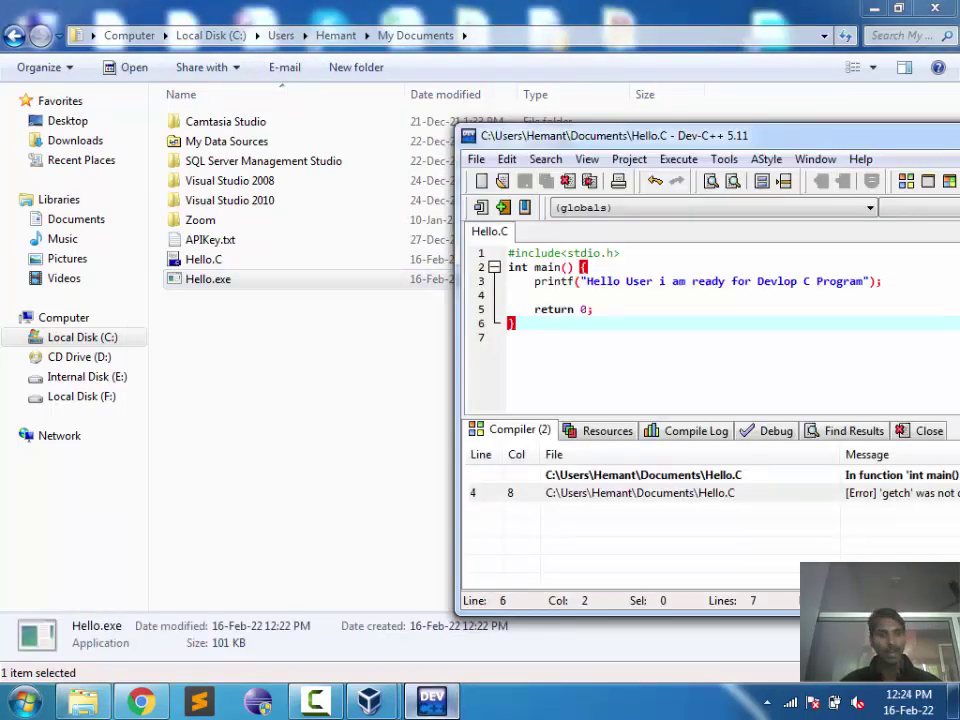
{"action": "left_click_drag", "start_coordinate": [512, 323], "coordinate": [537, 253]}
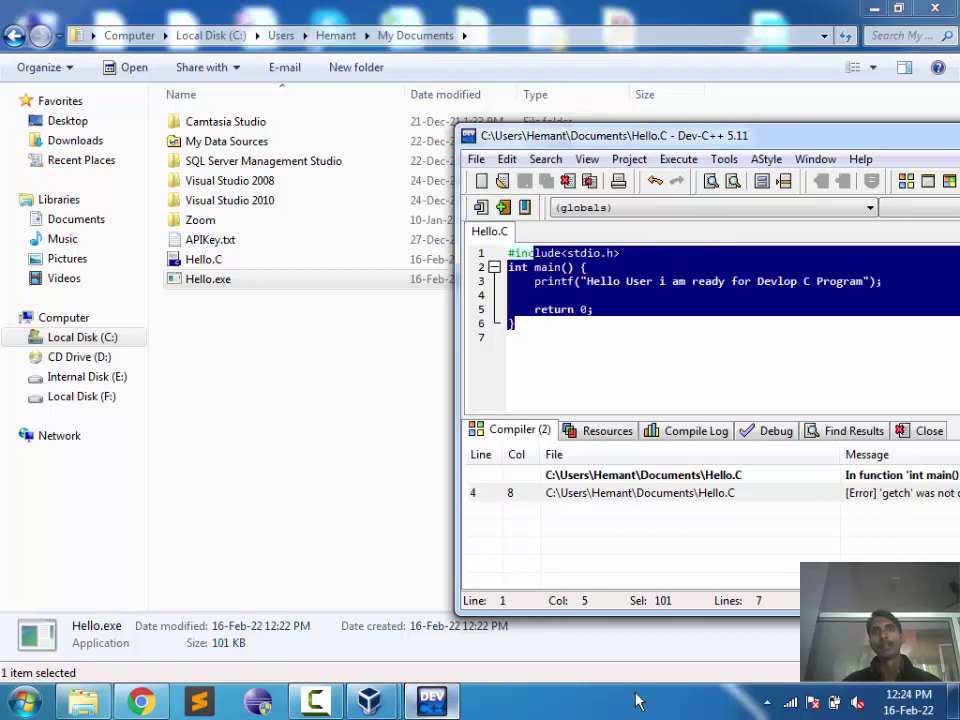
{"action": "left_click_drag", "start_coordinate": [845, 140], "coordinate": [478, 173]}
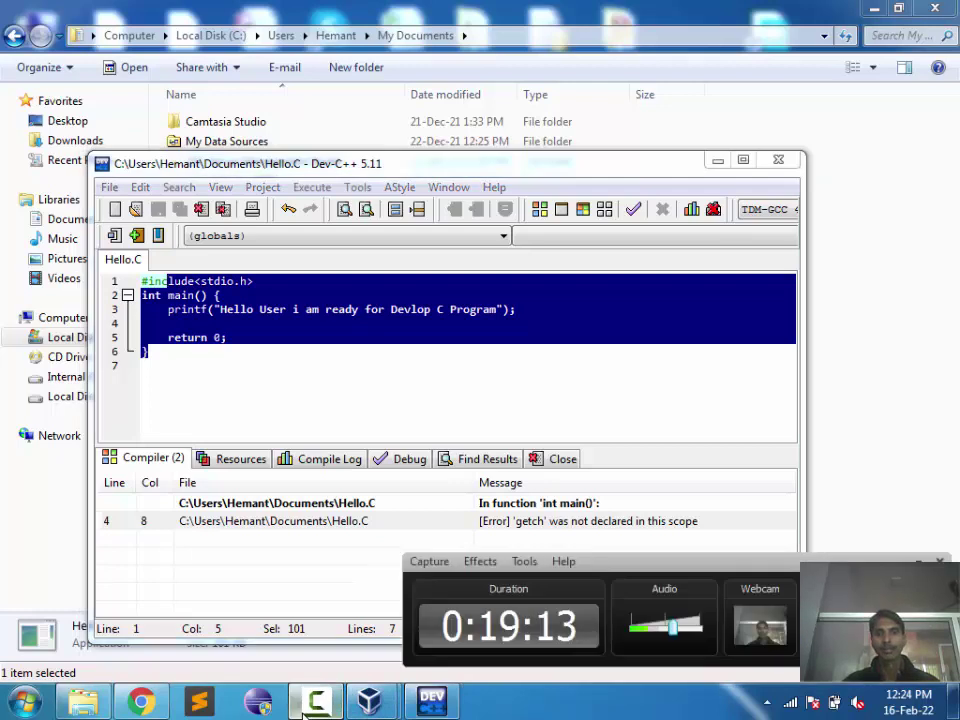
{"action": "left_click", "coordinate": [777, 163]}
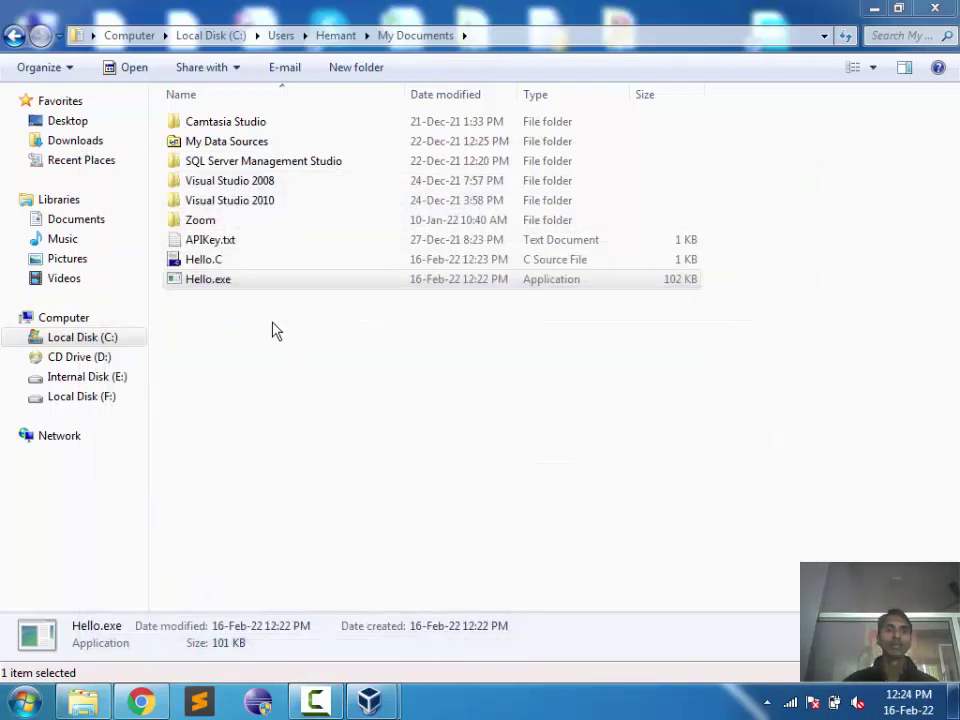
Step: Delete Hello.C and Hello.exe to the Recycle Bin and close Explorer
{"action": "left_click_drag", "start_coordinate": [272, 322], "coordinate": [272, 263]}
{"action": "key", "text": "Delete"}
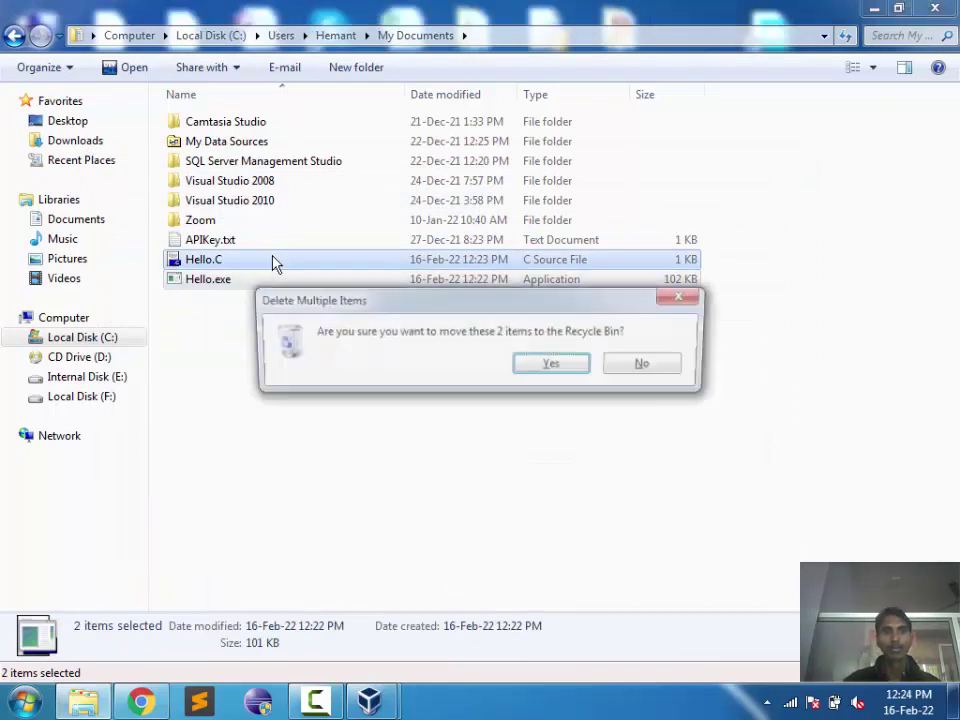
{"action": "key", "text": "Return"}
{"action": "left_click", "coordinate": [935, 8]}
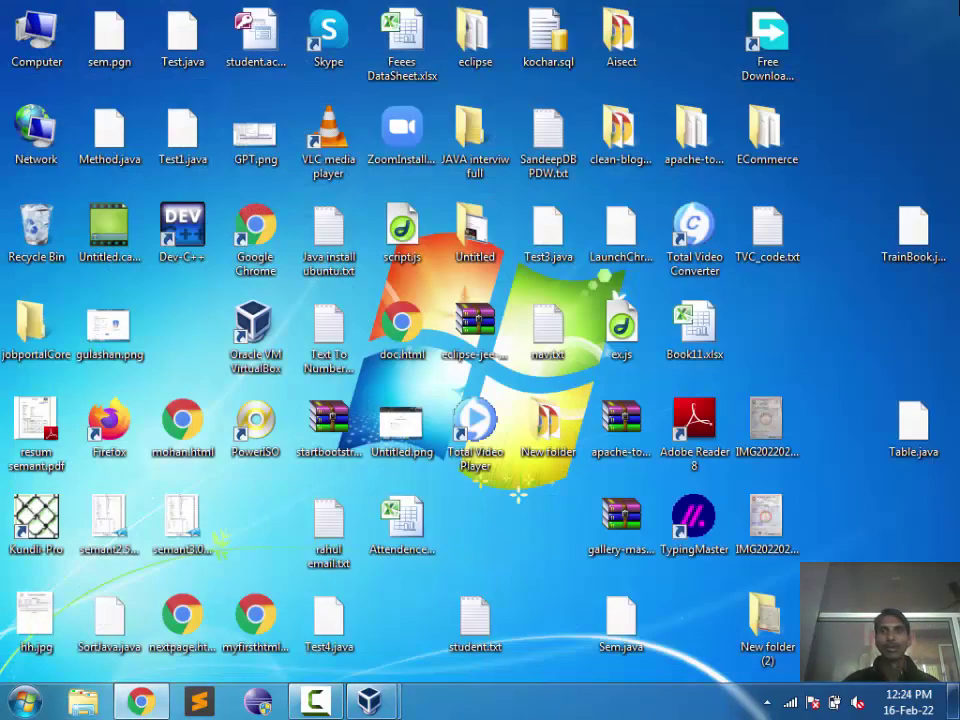
Step: Refresh the desktop twice from its right-click menu
{"action": "right_click", "coordinate": [833, 158]}
{"action": "left_click", "coordinate": [831, 199]}
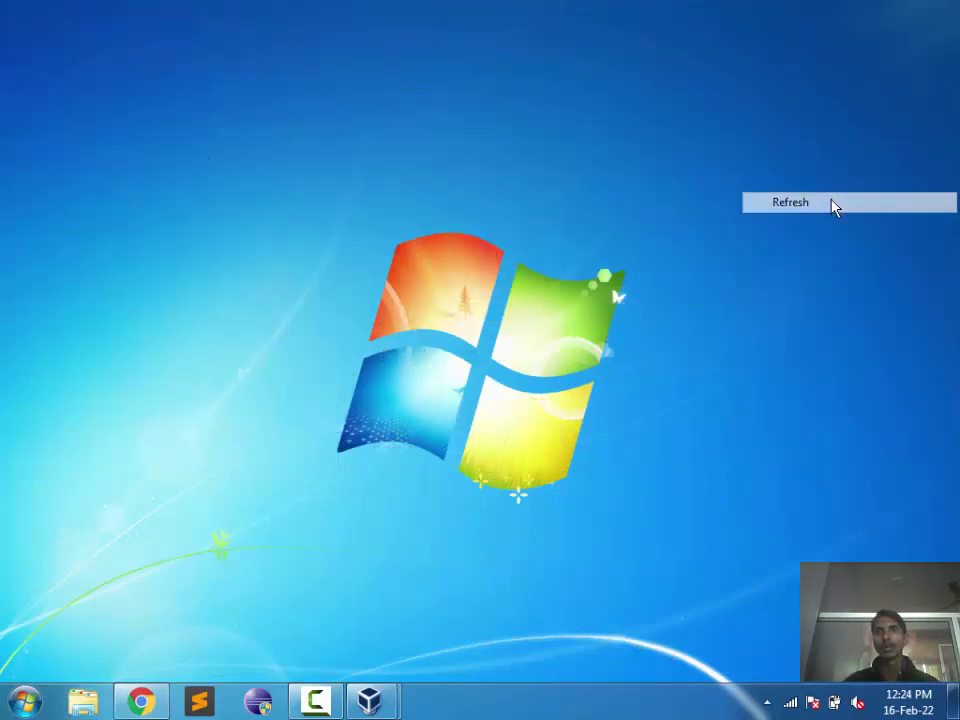
{"action": "right_click", "coordinate": [832, 203]}
{"action": "left_click", "coordinate": [840, 253]}
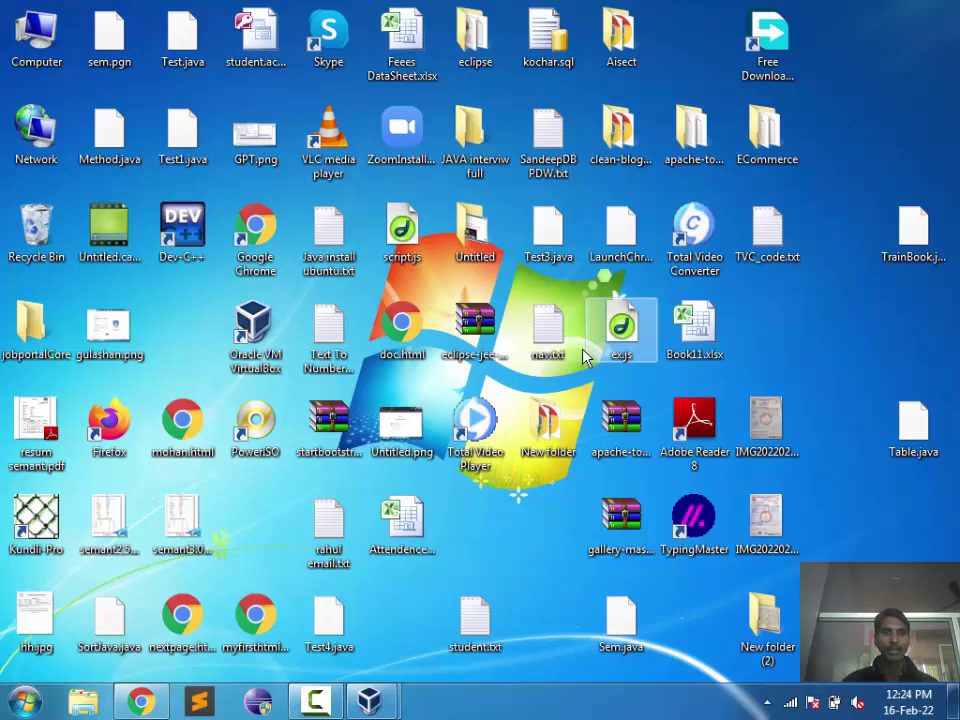
Step: Return to Chrome and close the privacy error and Downloads tabs
{"action": "key", "text": "alt+Tab"}
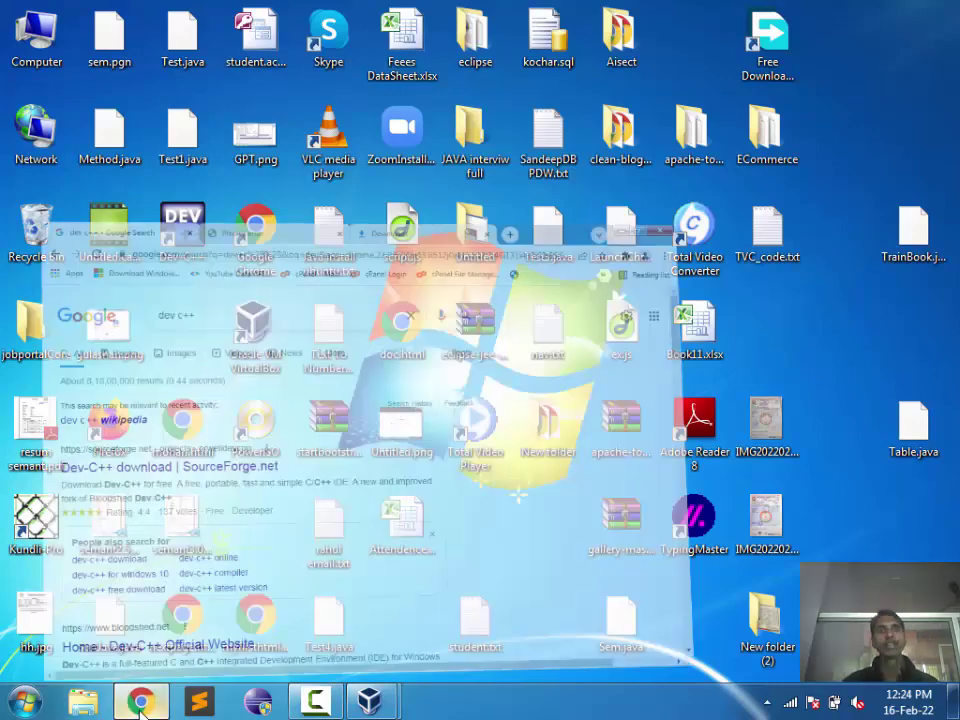
{"action": "left_click", "coordinate": [441, 15]}
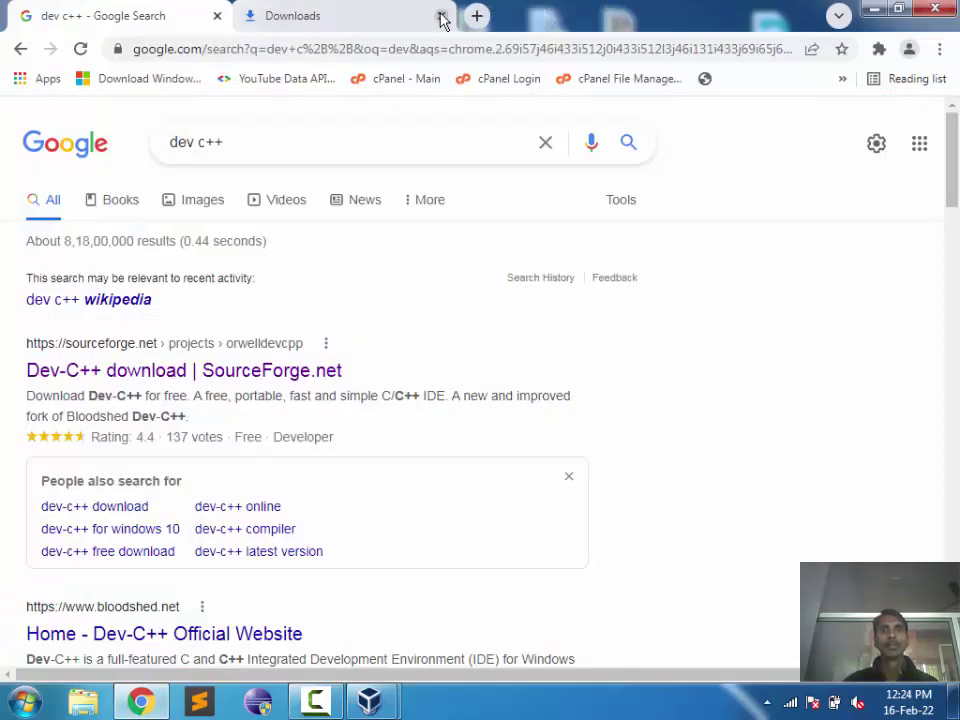
{"action": "left_click", "coordinate": [441, 15]}
Step: Search Google for 'codebloks dor c' from the address bar
{"action": "left_click", "coordinate": [345, 49]}
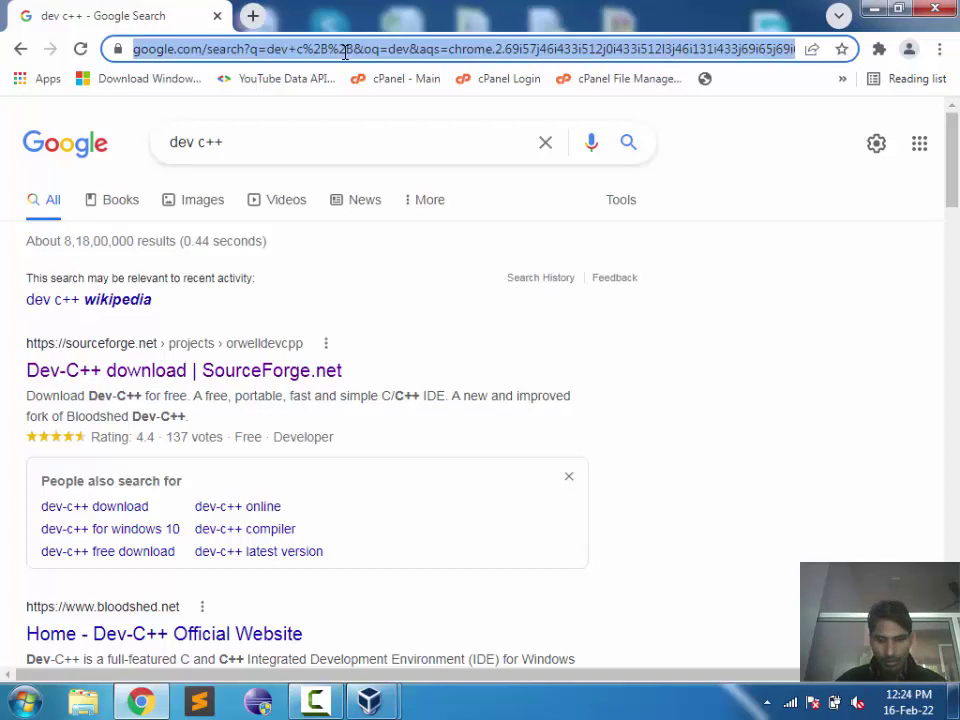
{"action": "type", "text": "codeblok"}
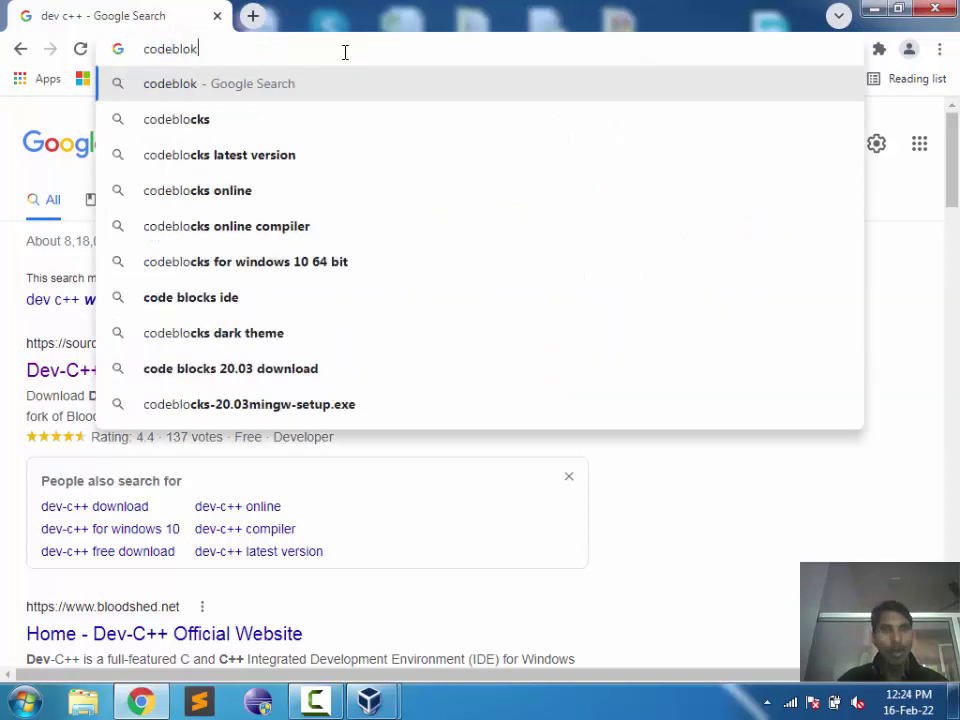
{"action": "type", "text": "s "}
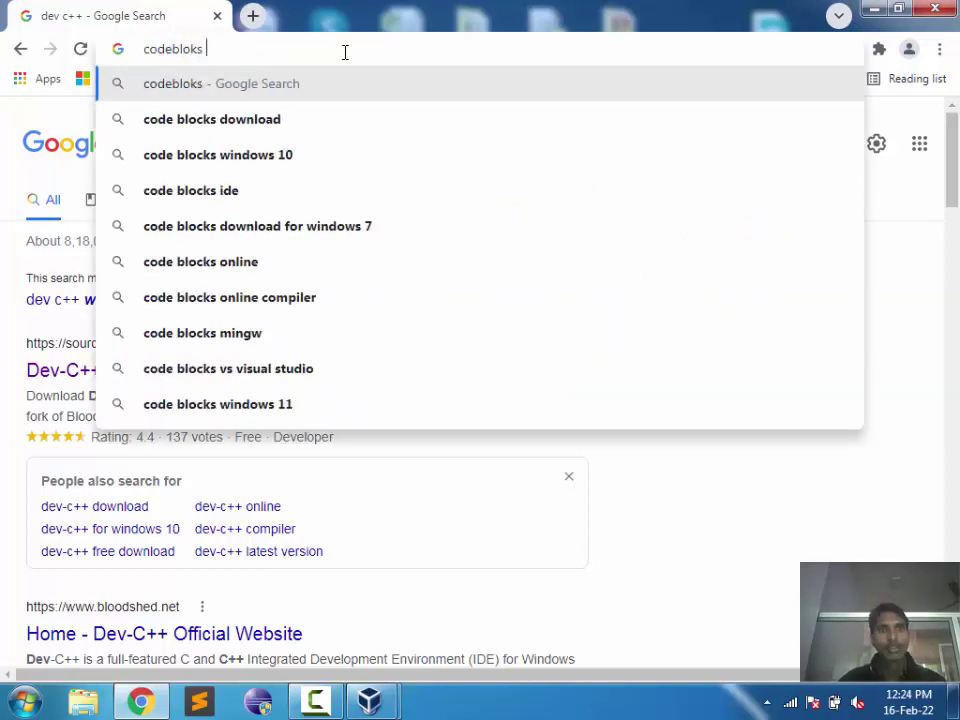
{"action": "type", "text": "c"}
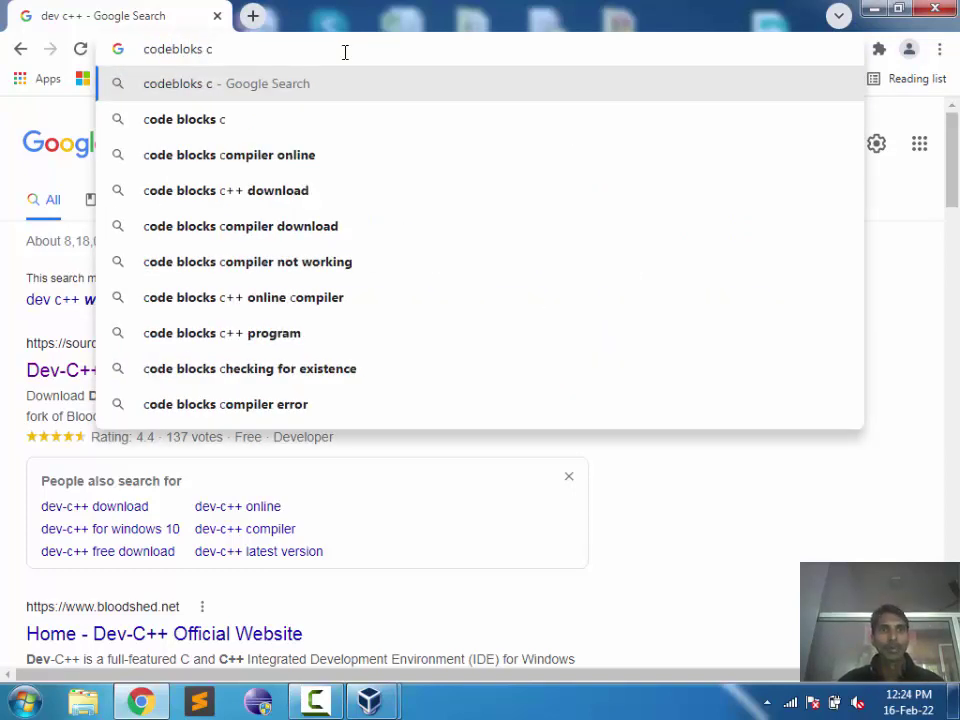
{"action": "key", "text": "BackSpace"}
{"action": "type", "text": "dor c"}
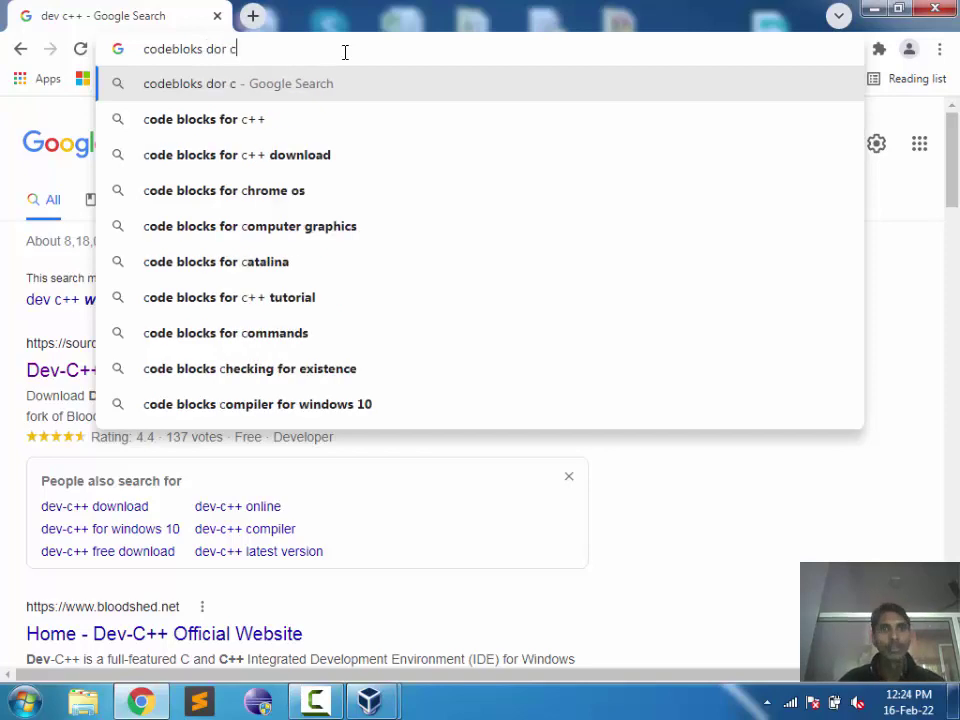
{"action": "key", "text": "Return"}
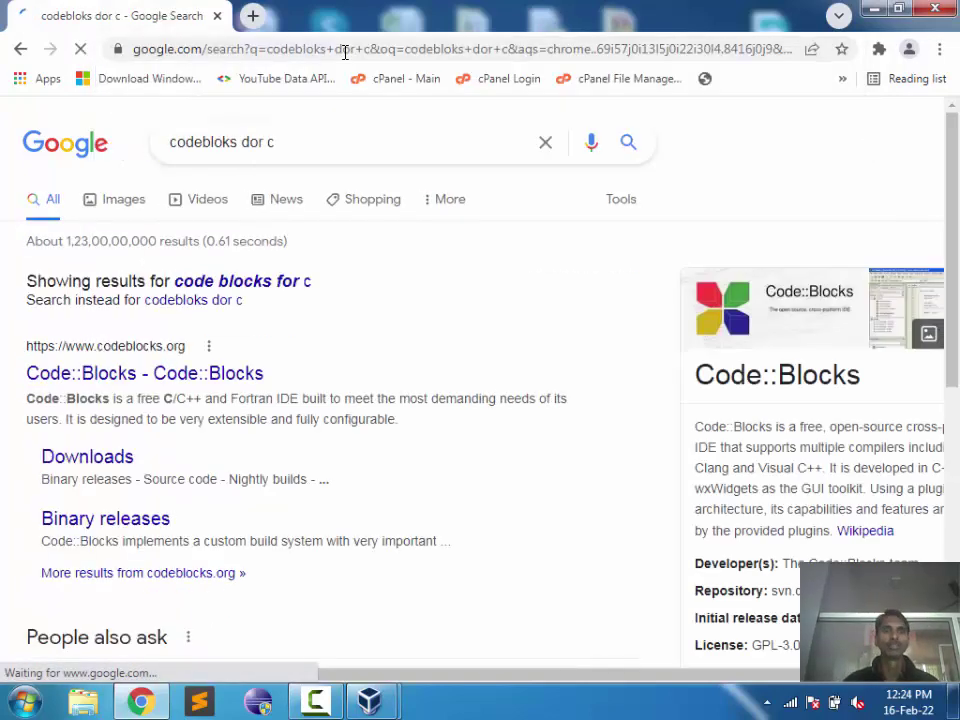
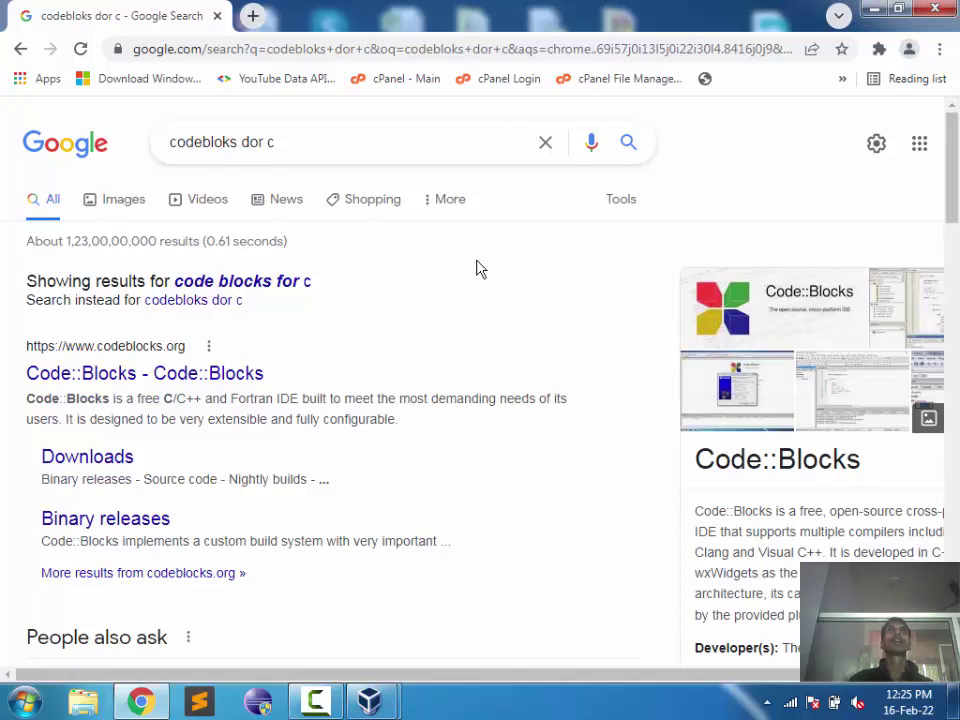
Step: Run a web search for 'vlc' in a new tab, then close that tab
{"action": "left_click", "coordinate": [253, 15]}
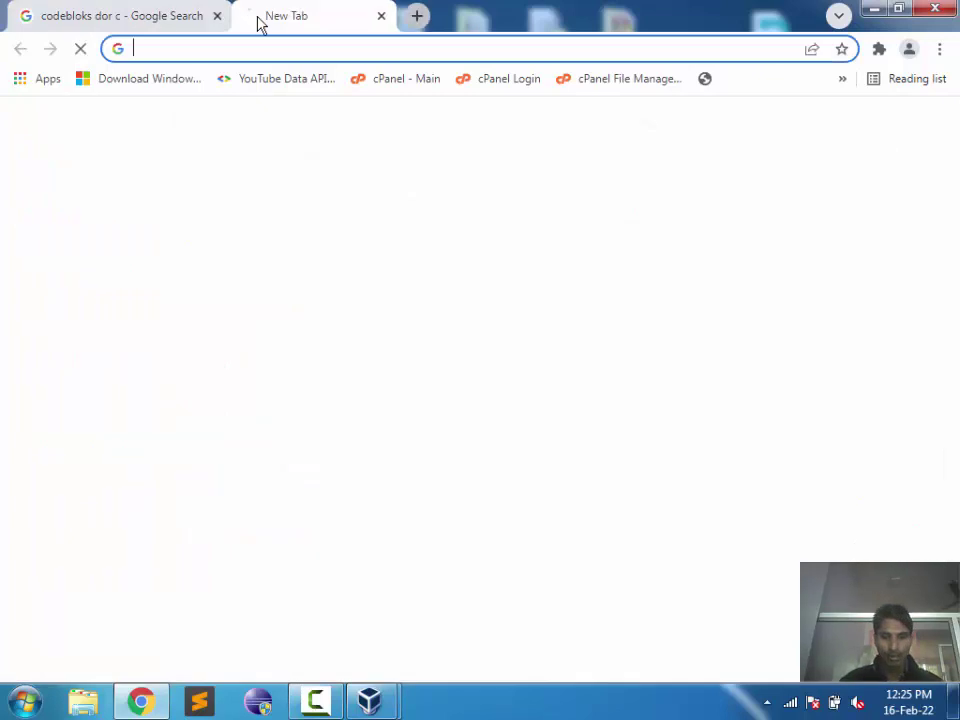
{"action": "type", "text": "vlc"}
{"action": "key", "text": "Return"}
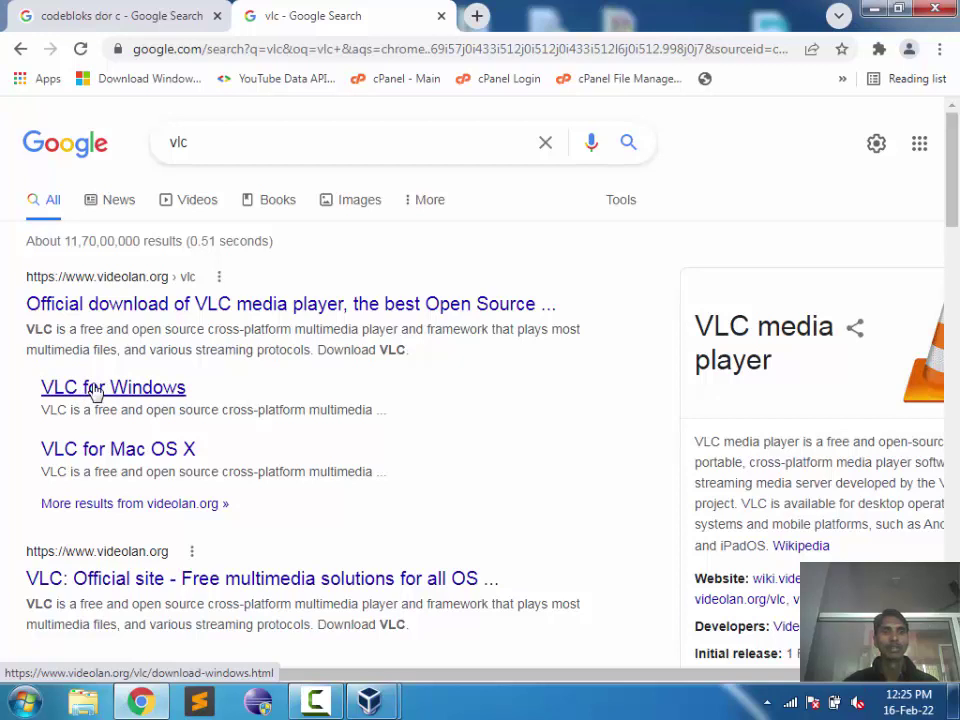
{"action": "left_click", "coordinate": [441, 18]}
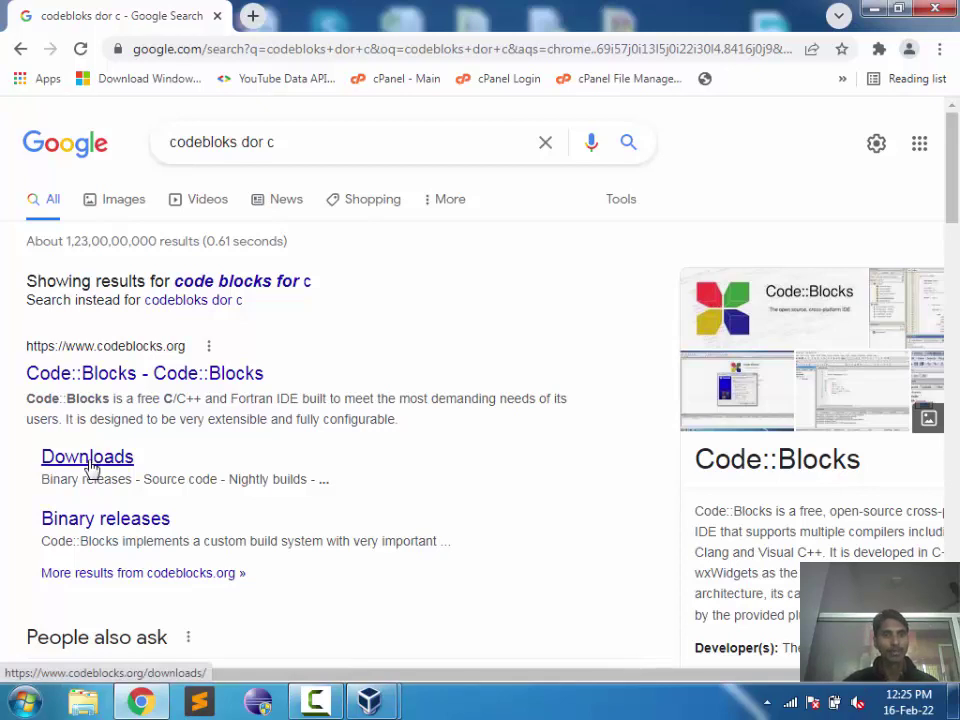
Step: Open the Code::Blocks downloads result and proceed past the certificate warning to Binary releases
{"action": "left_click", "coordinate": [90, 466]}
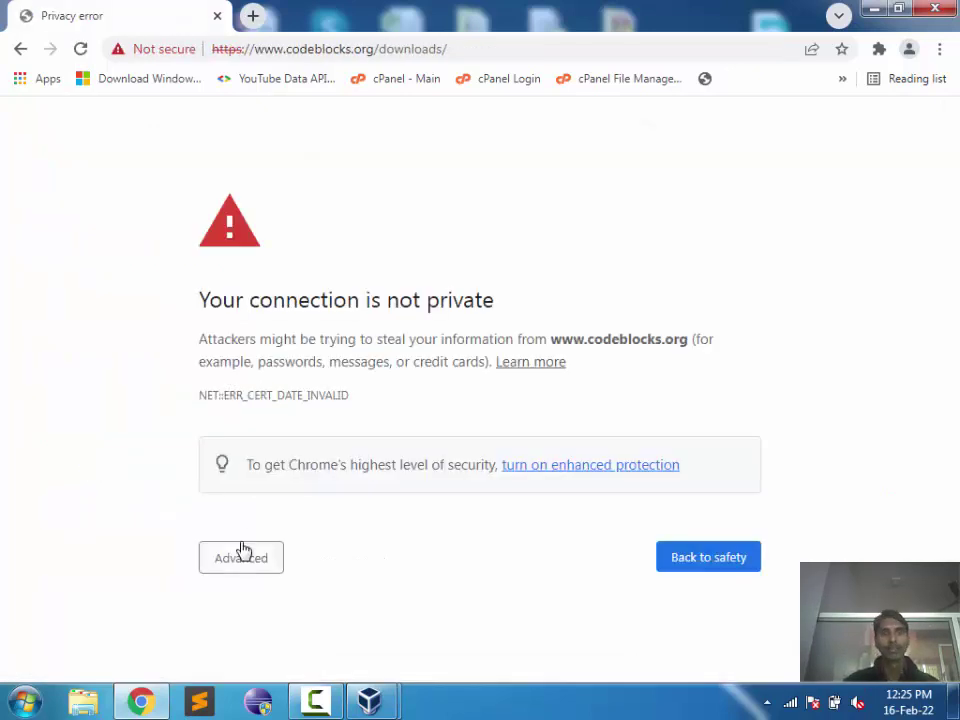
{"action": "left_click", "coordinate": [241, 556]}
{"action": "scroll", "coordinate": [242, 551], "scroll_direction": "down", "scroll_amount": 2}
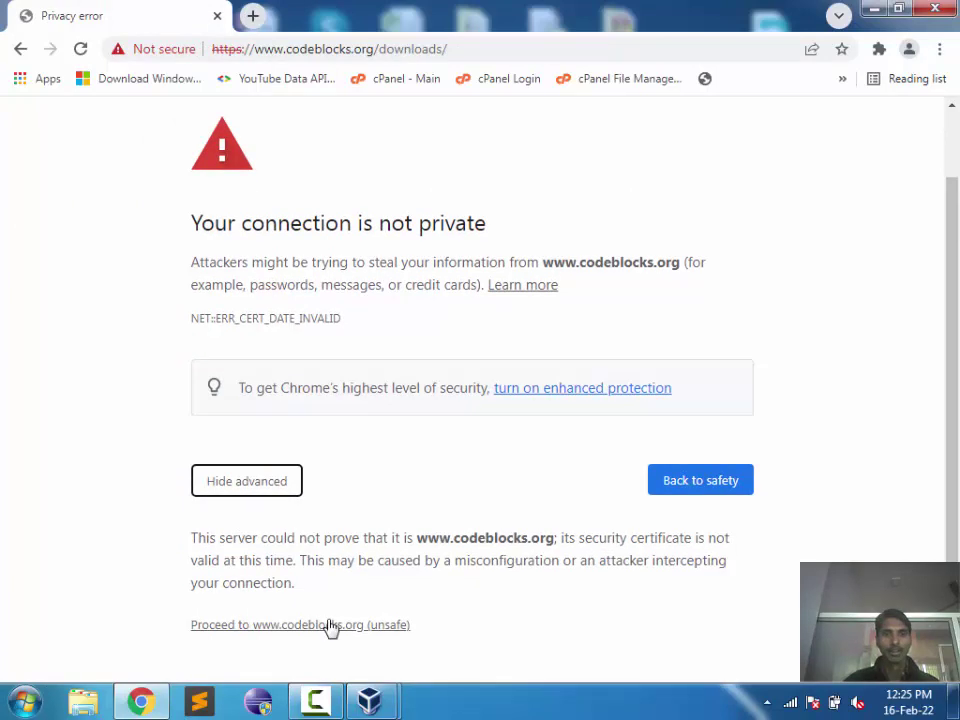
{"action": "left_click", "coordinate": [331, 626]}
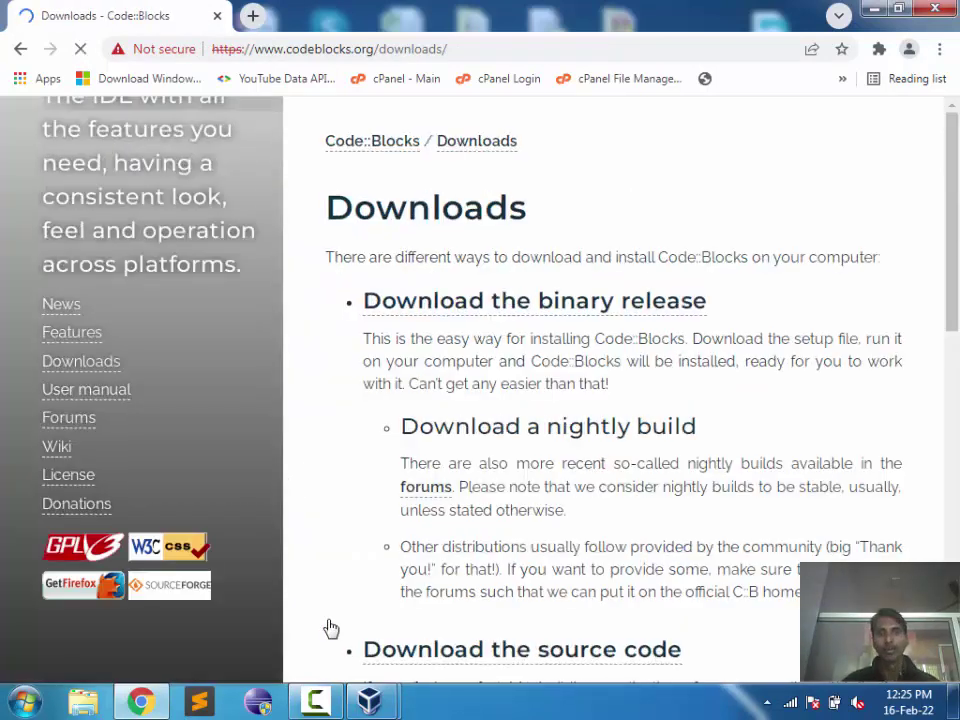
{"action": "left_click_drag", "start_coordinate": [957, 275], "coordinate": [932, 519]}
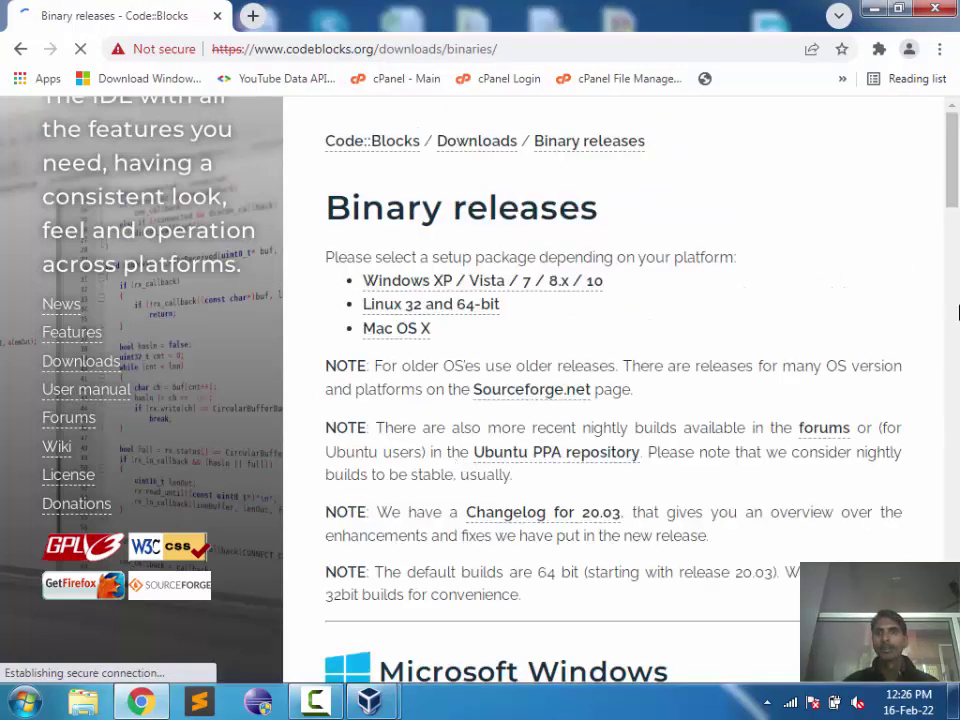
Step: Scroll to the Microsoft Windows table and highlight its heading and list of setup files
{"action": "left_click_drag", "start_coordinate": [951, 208], "coordinate": [957, 245]}
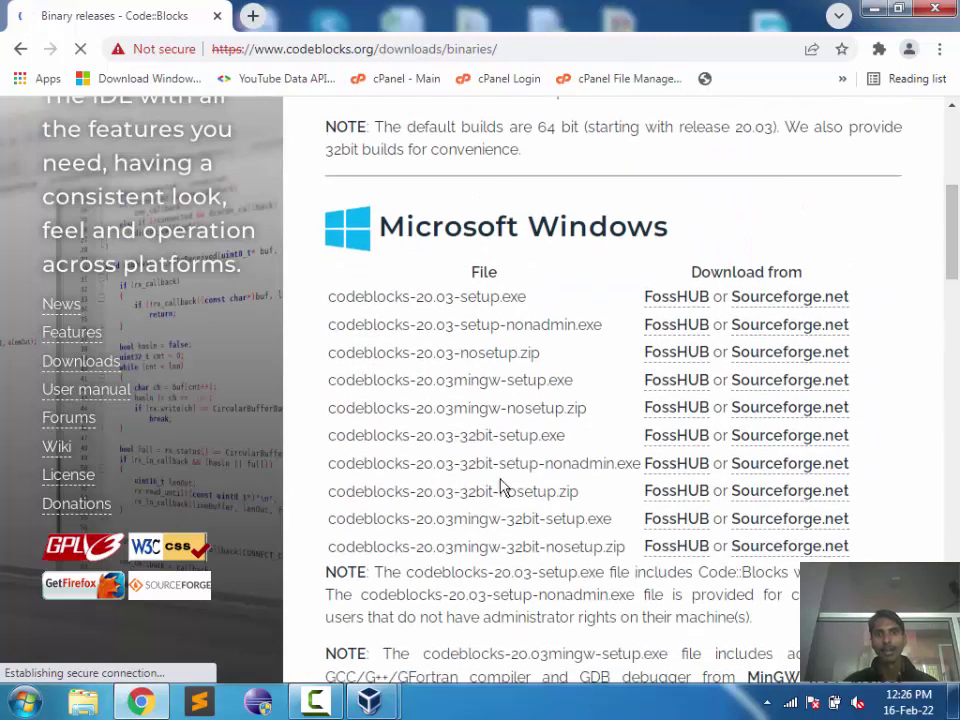
{"action": "left_click_drag", "start_coordinate": [638, 226], "coordinate": [506, 226]}
{"action": "left_click", "coordinate": [736, 211]}
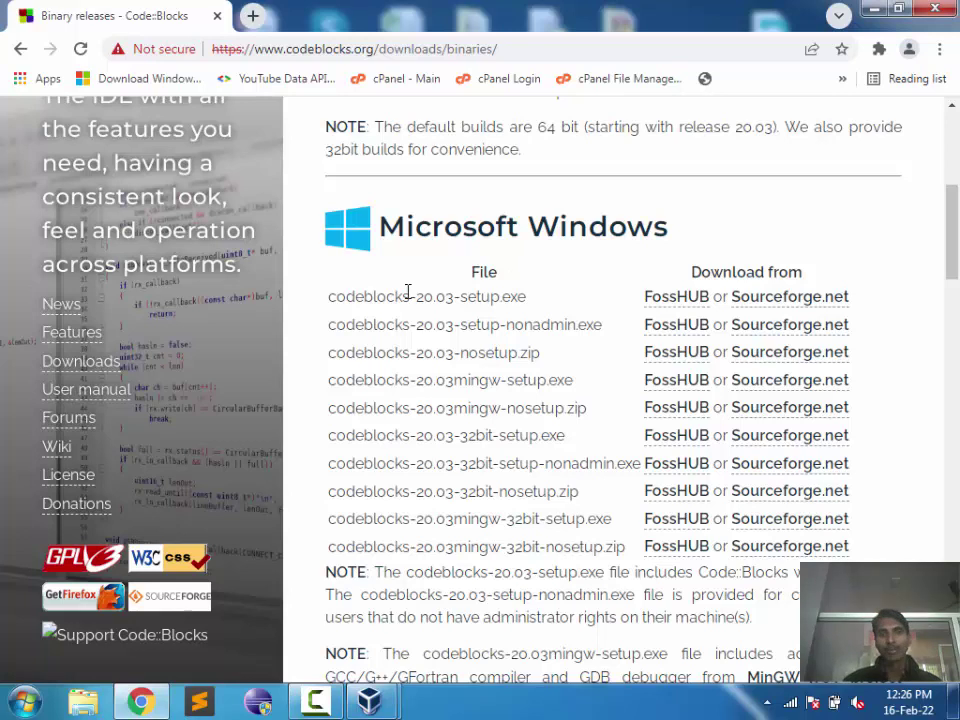
{"action": "left_click_drag", "start_coordinate": [404, 296], "coordinate": [442, 492]}
{"action": "left_click", "coordinate": [720, 518]}
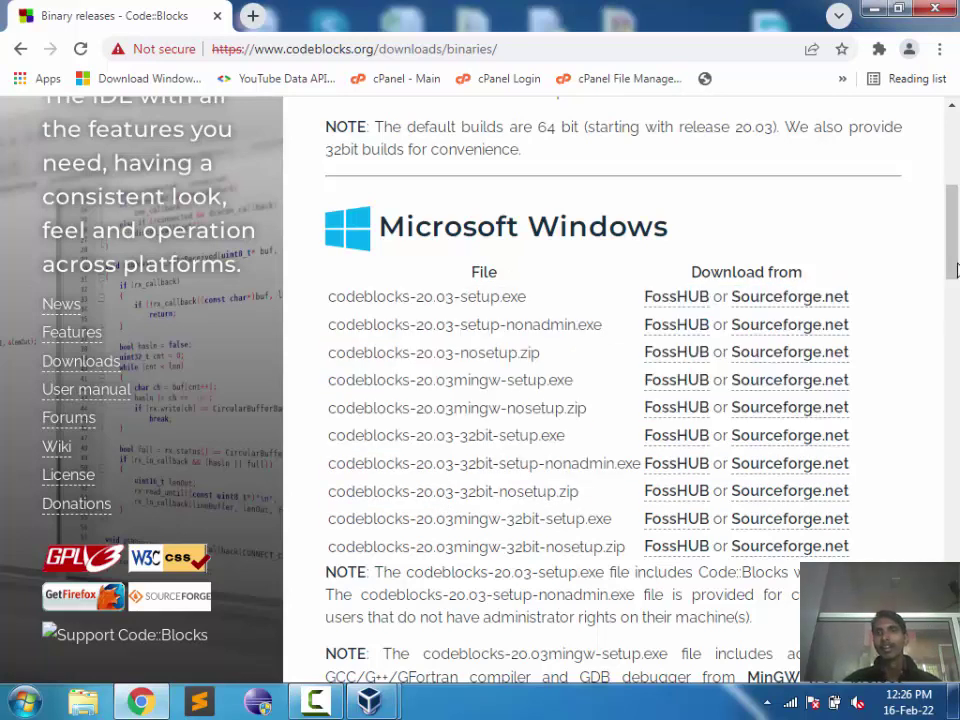
{"action": "left_click_drag", "start_coordinate": [952, 256], "coordinate": [952, 276]}
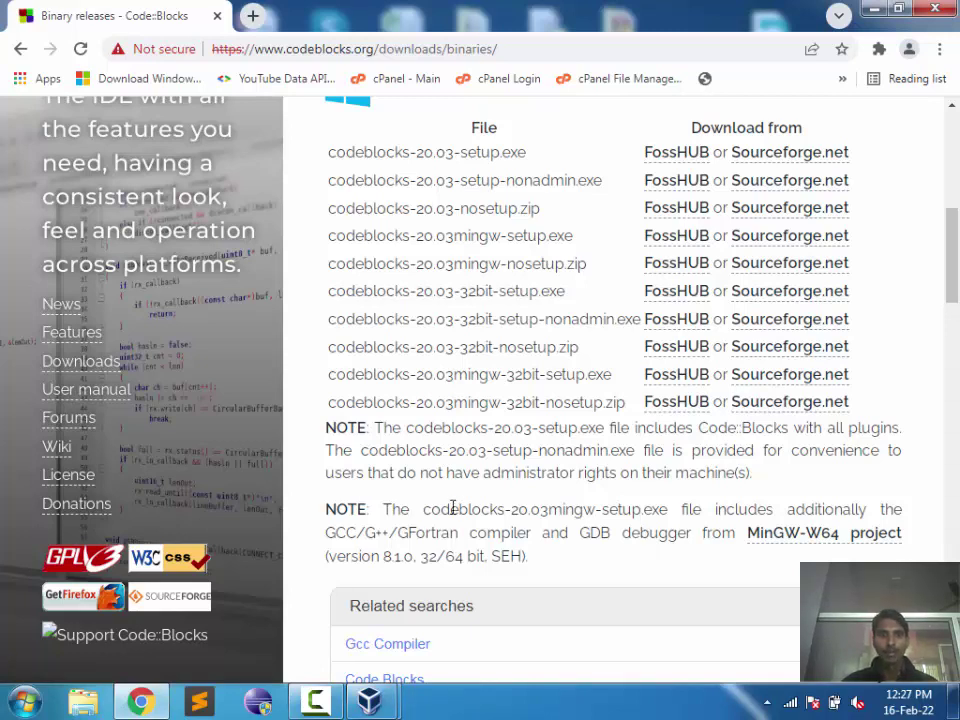
Step: Download codeblocks-20.03mingw-setup.exe via its Sourceforge.net link in the Windows table
{"action": "left_click_drag", "start_coordinate": [423, 509], "coordinate": [669, 508]}
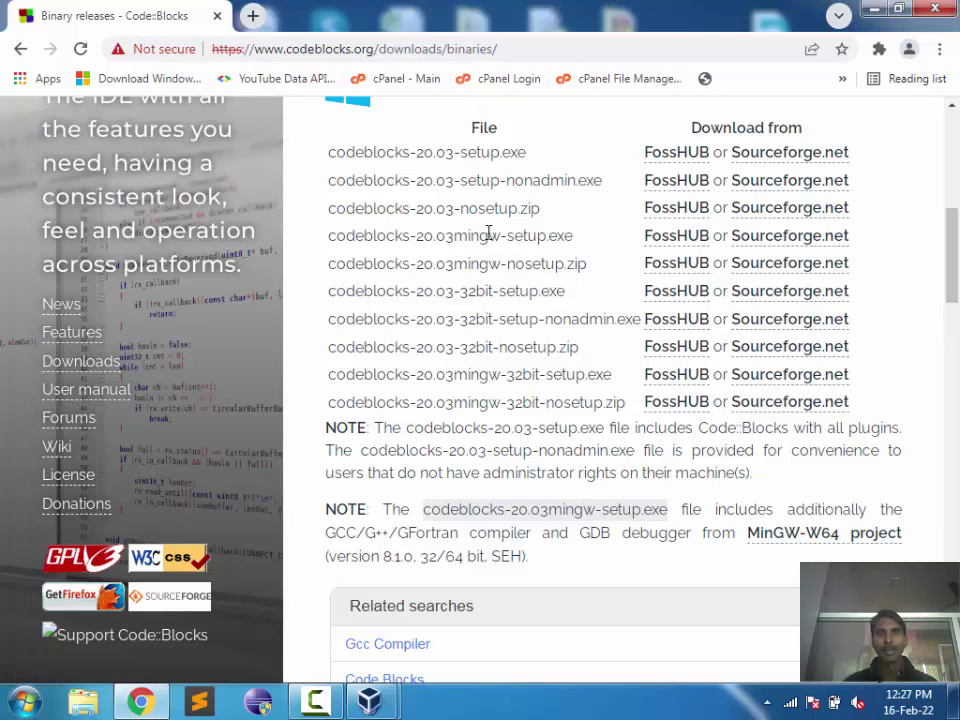
{"action": "left_click_drag", "start_coordinate": [445, 235], "coordinate": [489, 235]}
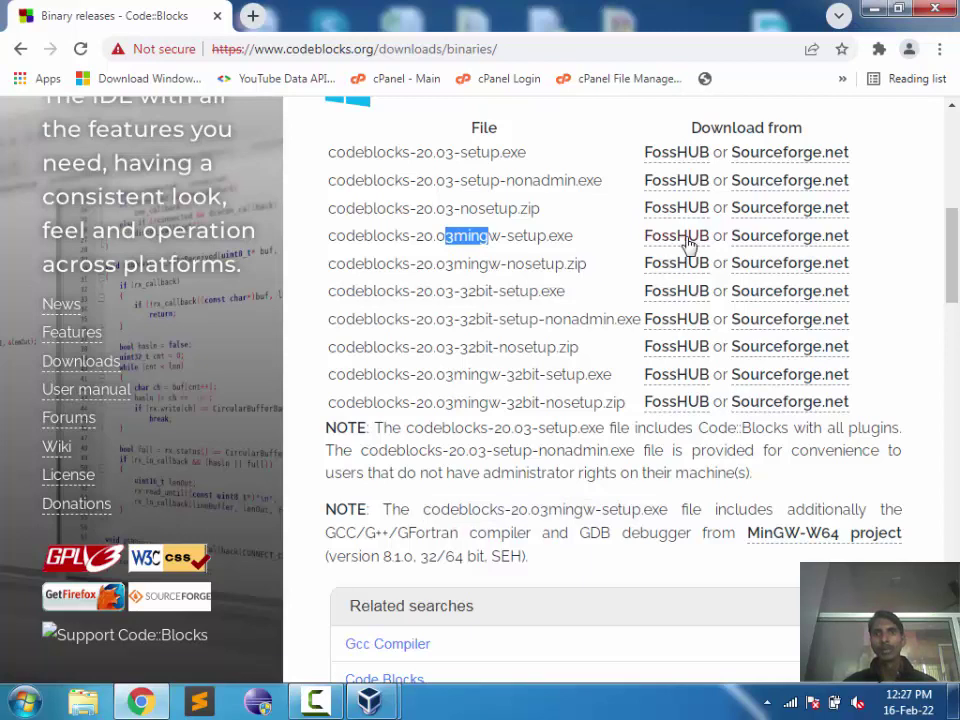
{"action": "left_click", "coordinate": [568, 235]}
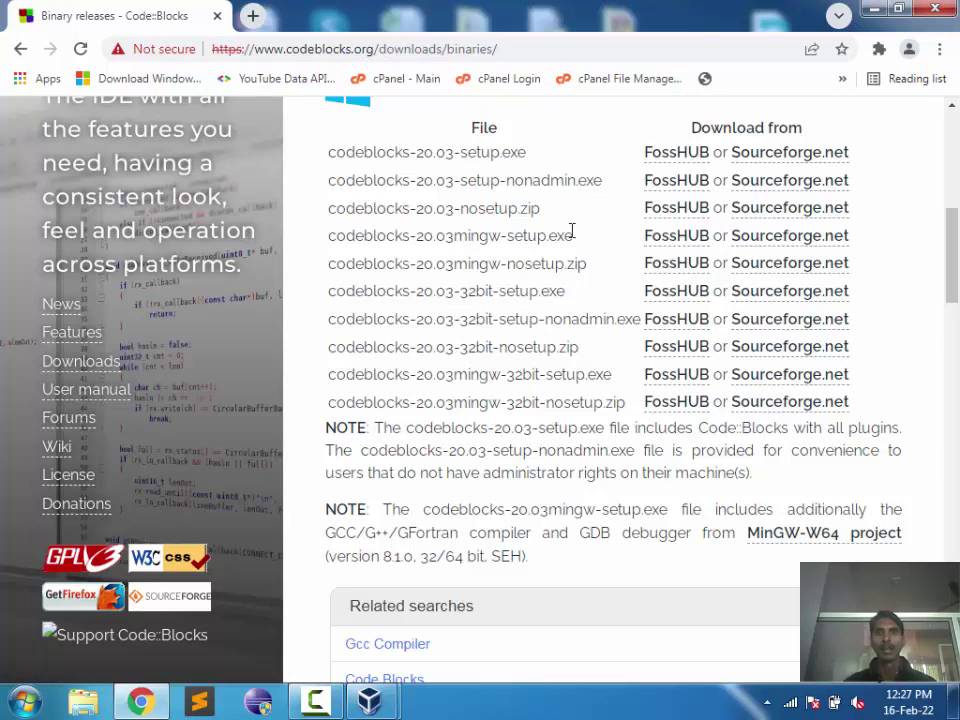
{"action": "left_click", "coordinate": [763, 244]}
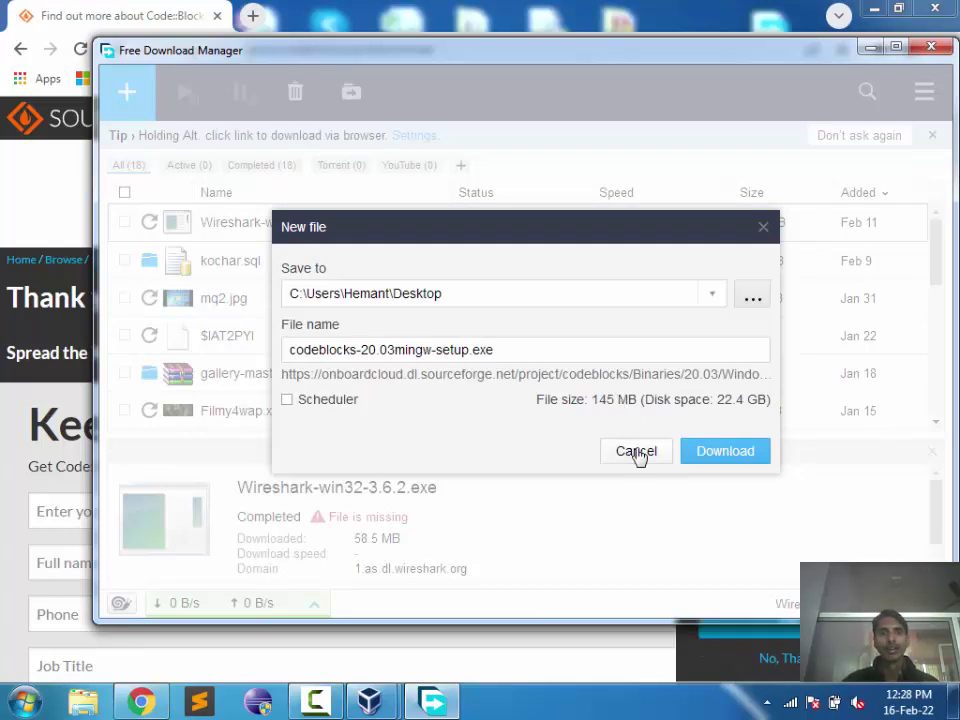
Step: Cancel the FDM download of the setup file, close FDM and the save dialog, minimize Chrome
{"action": "left_click_drag", "start_coordinate": [506, 351], "coordinate": [260, 350]}
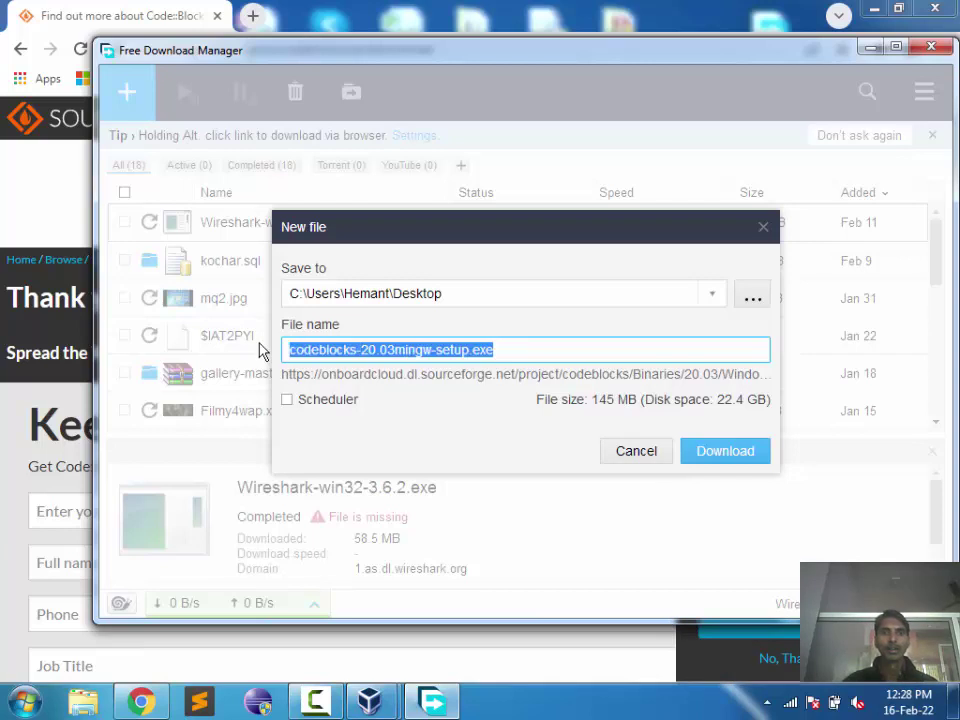
{"action": "left_click", "coordinate": [636, 451]}
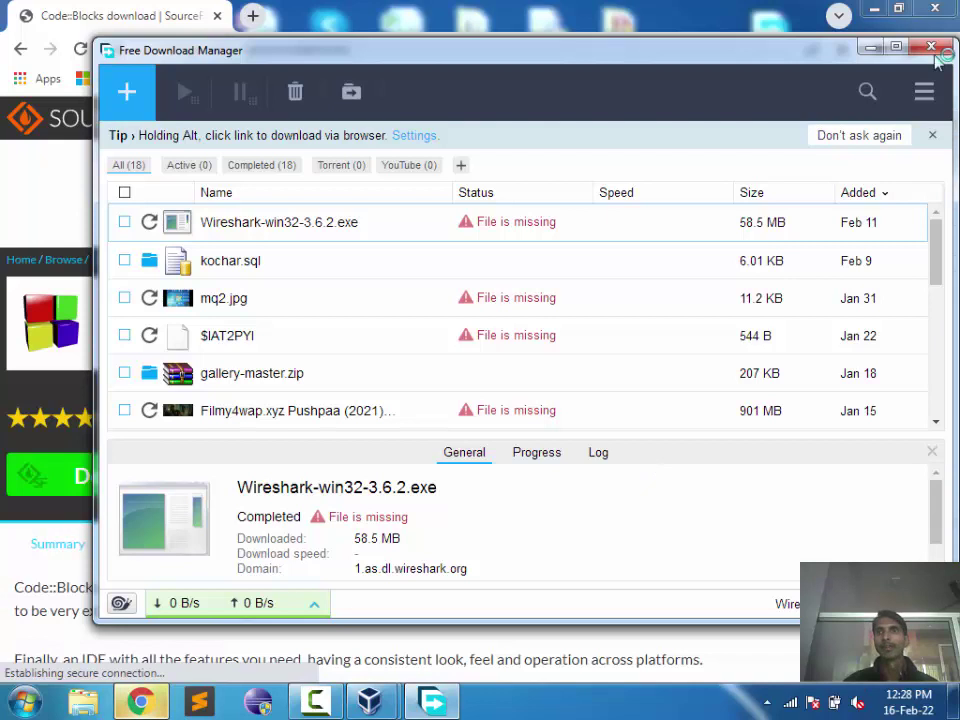
{"action": "left_click", "coordinate": [931, 47]}
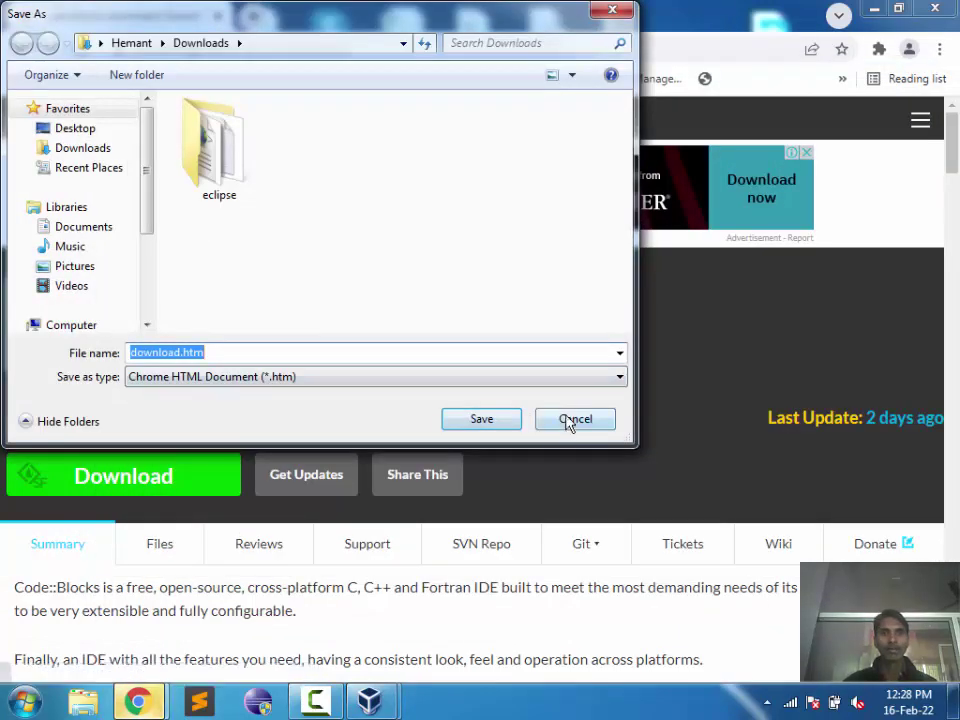
{"action": "left_click", "coordinate": [575, 419]}
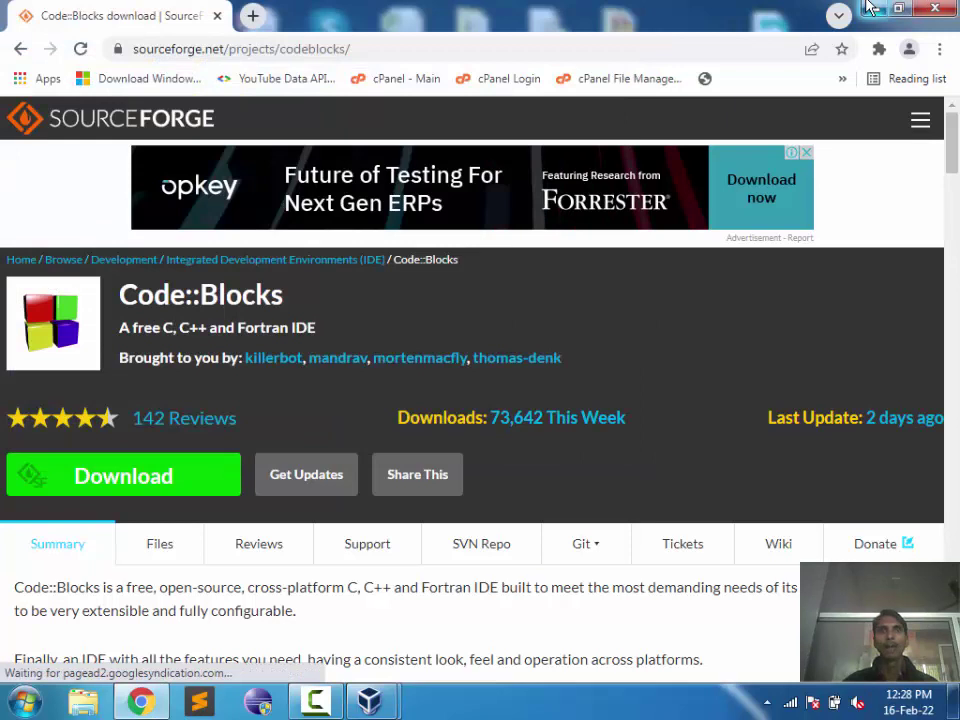
{"action": "left_click", "coordinate": [867, 9]}
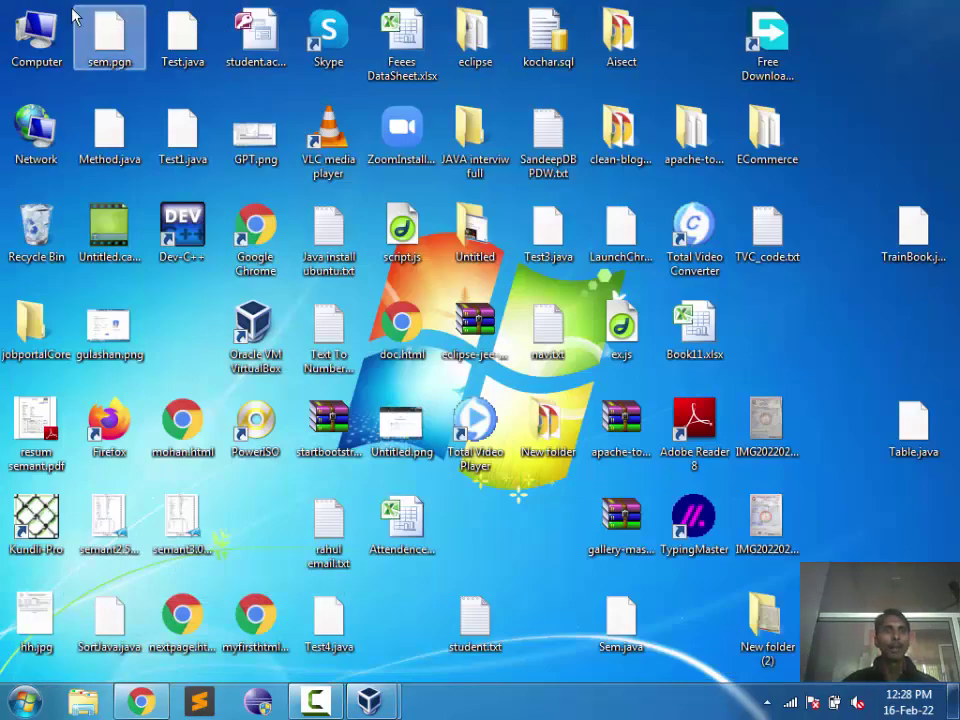
Step: Browse from Computer through Local Disk (F:) and Users into the home Desktop folder
{"action": "double_click", "coordinate": [52, 22]}
{"action": "double_click", "coordinate": [671, 150]}
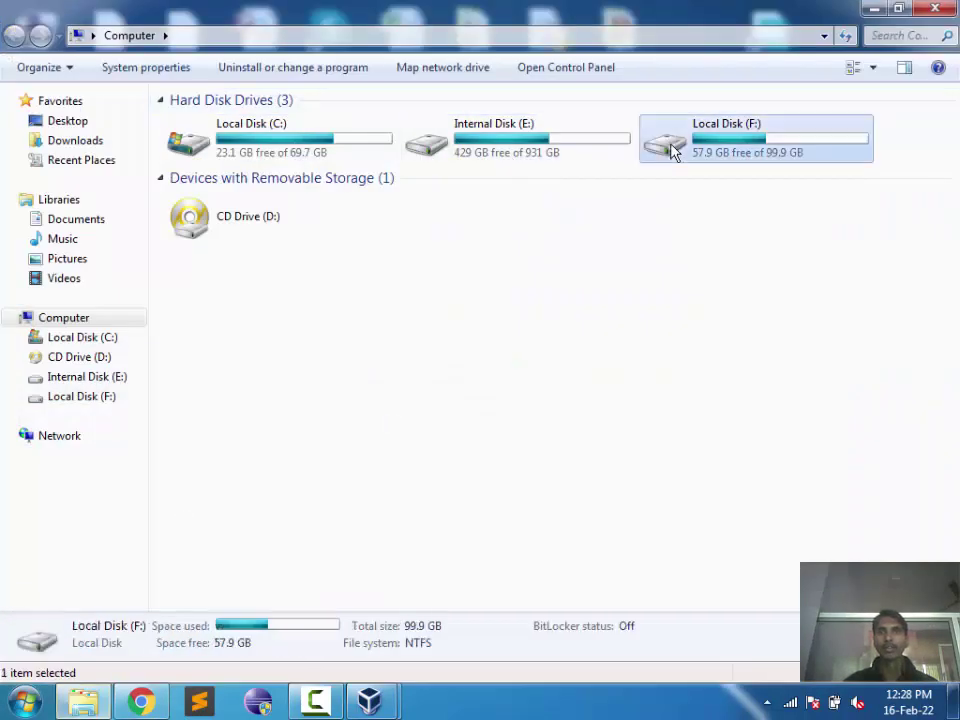
{"action": "key", "text": "Down"}
{"action": "key", "text": "Down"}
{"action": "key", "text": "Down"}
{"action": "key", "text": "Down"}
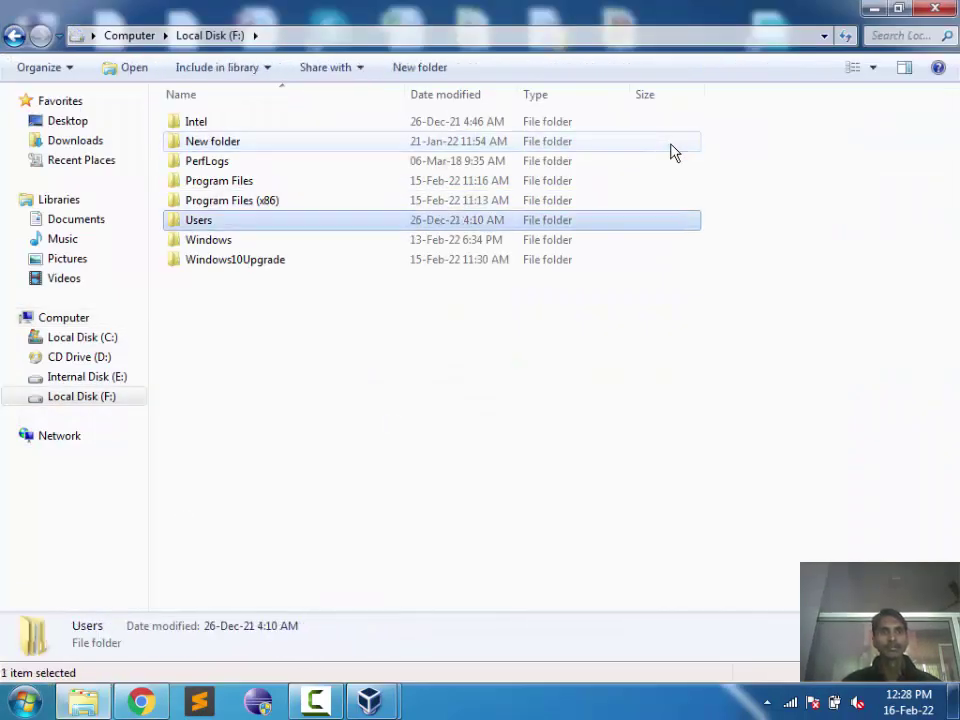
{"action": "key", "text": "Return"}
{"action": "key", "text": "Down"}
{"action": "key", "text": "Up"}
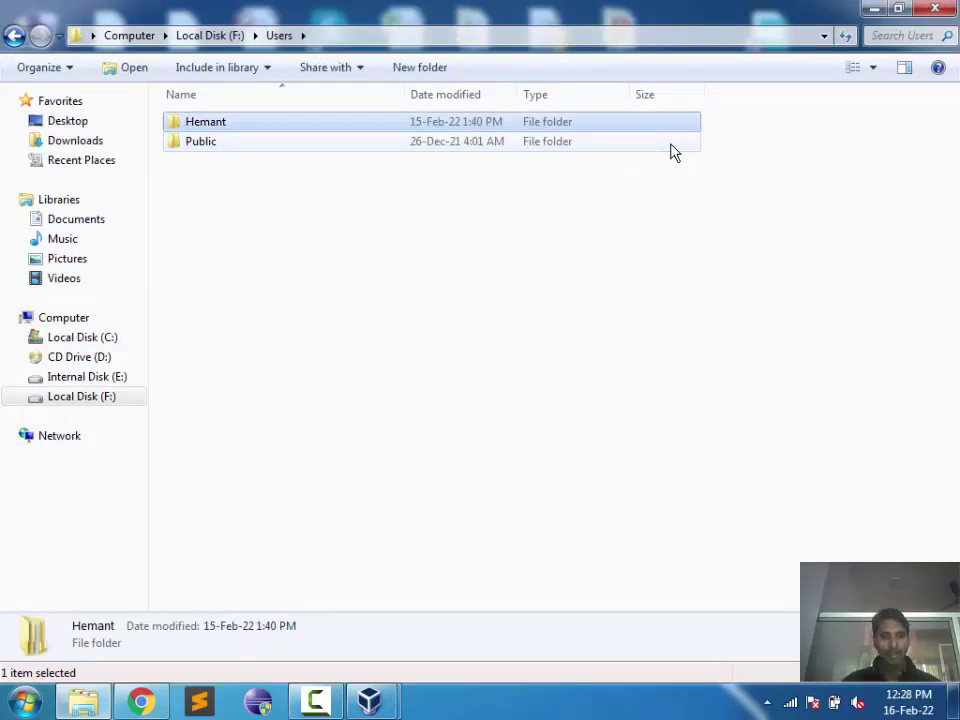
{"action": "key", "text": "Return"}
{"action": "key", "text": "Down"}
{"action": "key", "text": "Down"}
{"action": "key", "text": "Down"}
{"action": "key", "text": "Down"}
{"action": "key", "text": "Down"}
{"action": "key", "text": "Down"}
{"action": "key", "text": "Down"}
{"action": "key", "text": "Down"}
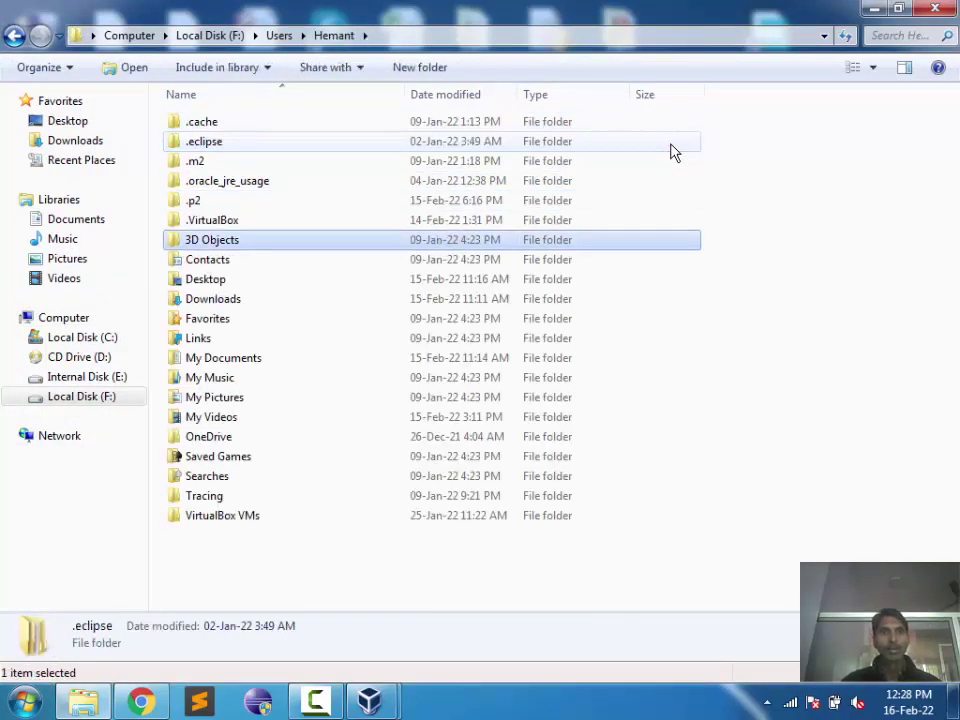
{"action": "key", "text": "Return"}
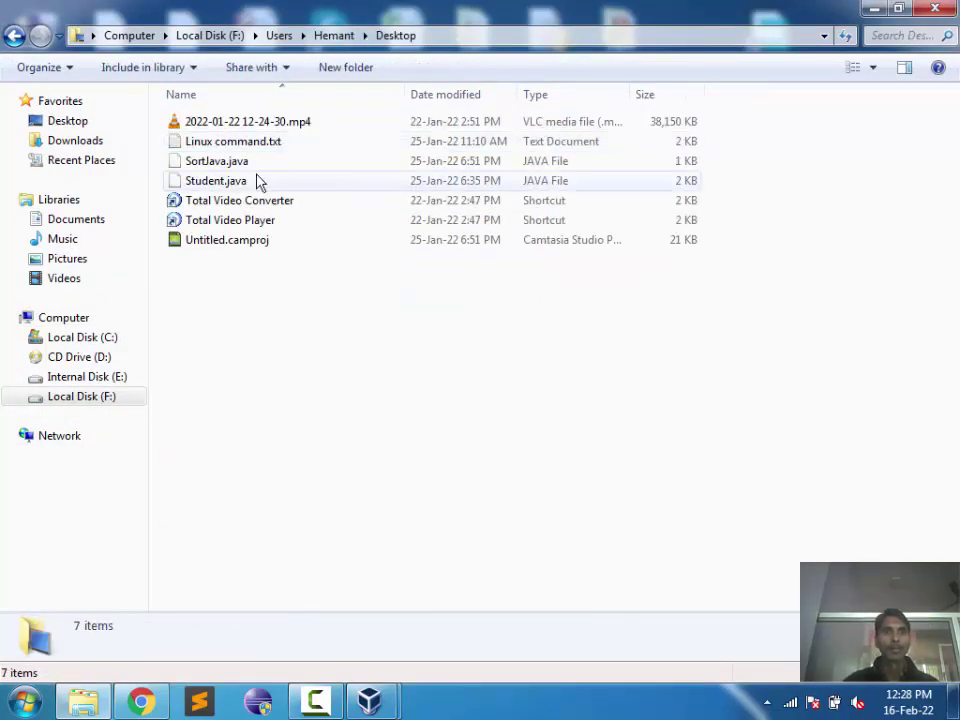
{"action": "left_click", "coordinate": [253, 163]}
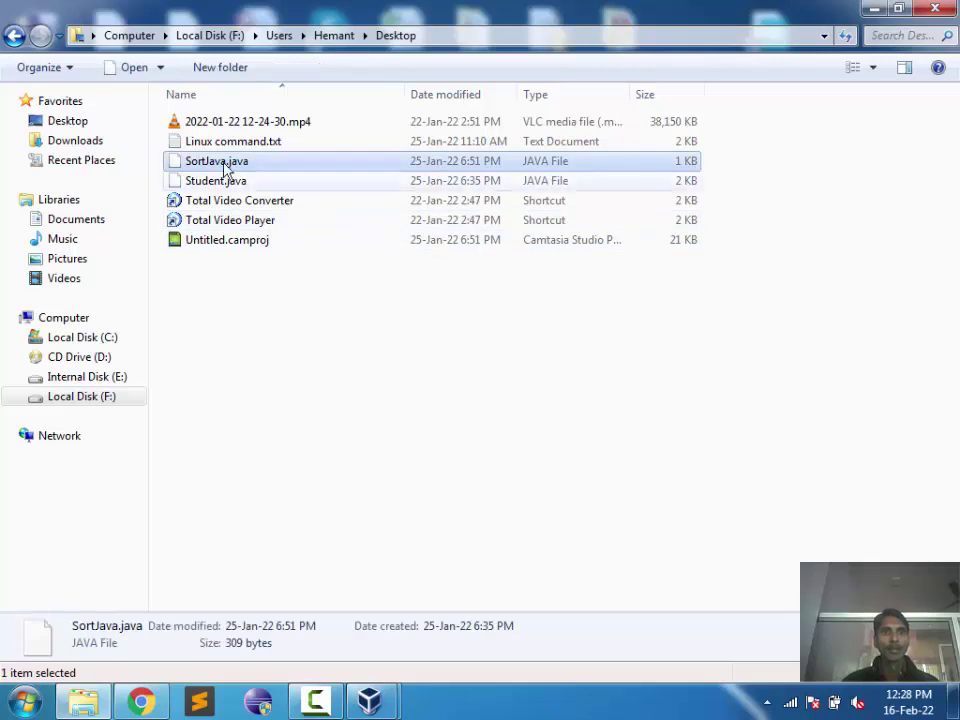
Step: Go to Downloads and launch codeblocks-20.03mingw-setup.exe, keeping its original name
{"action": "key", "text": "BackSpace"}
{"action": "key", "text": "Up"}
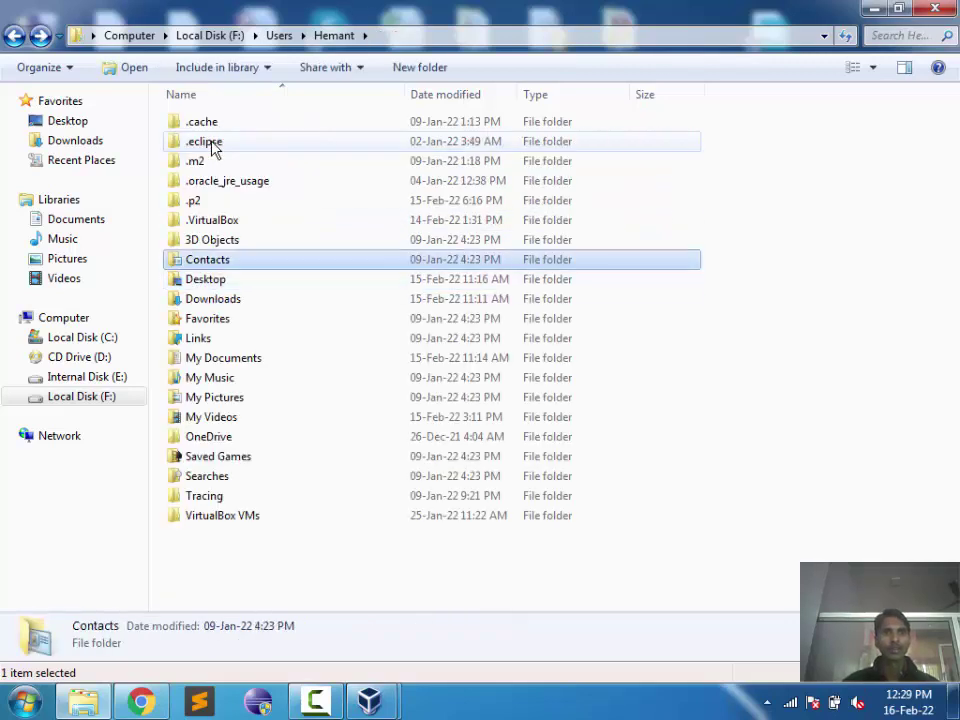
{"action": "key", "text": "Down"}
{"action": "key", "text": "Down"}
{"action": "key", "text": "Down"}
{"action": "key", "text": "Up"}
{"action": "key", "text": "Return"}
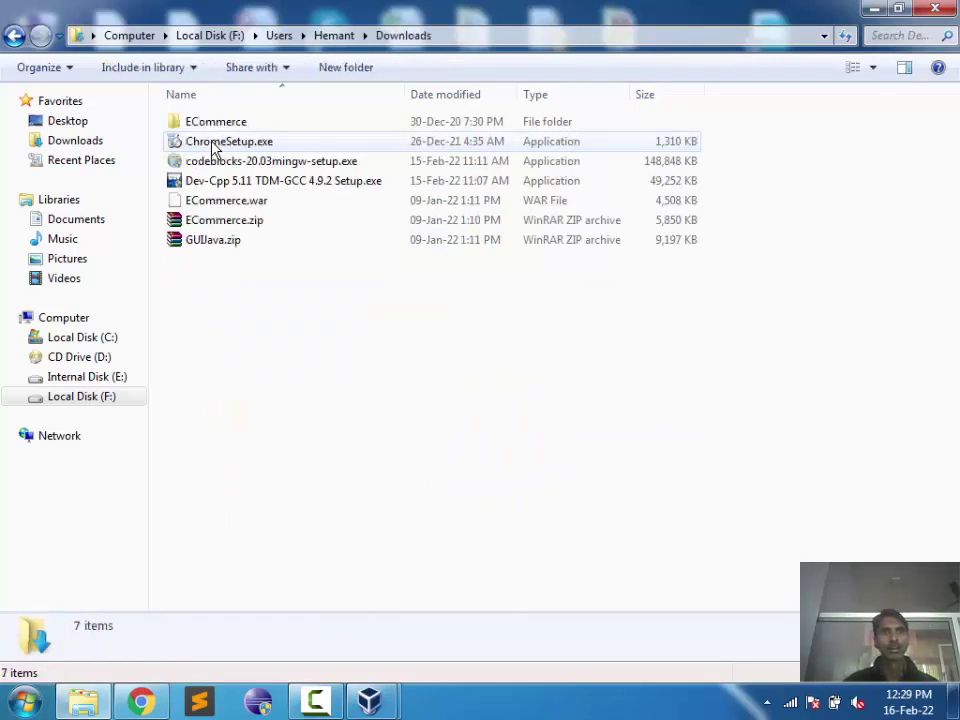
{"action": "key", "text": "Down"}
{"action": "key", "text": "Down"}
{"action": "key", "text": "Down"}
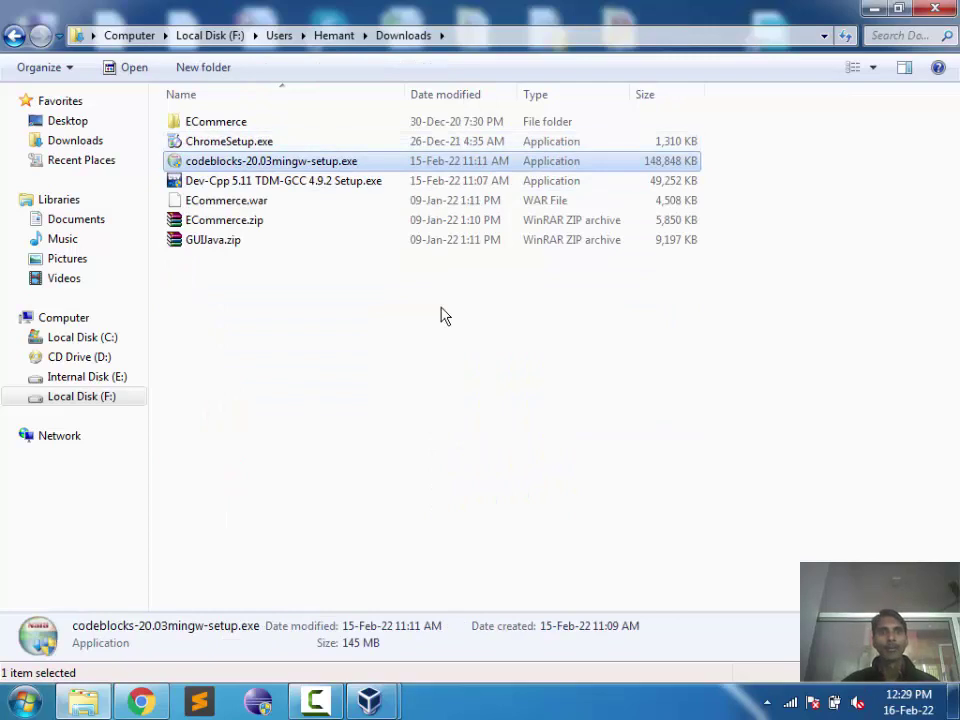
{"action": "key", "text": "F2"}
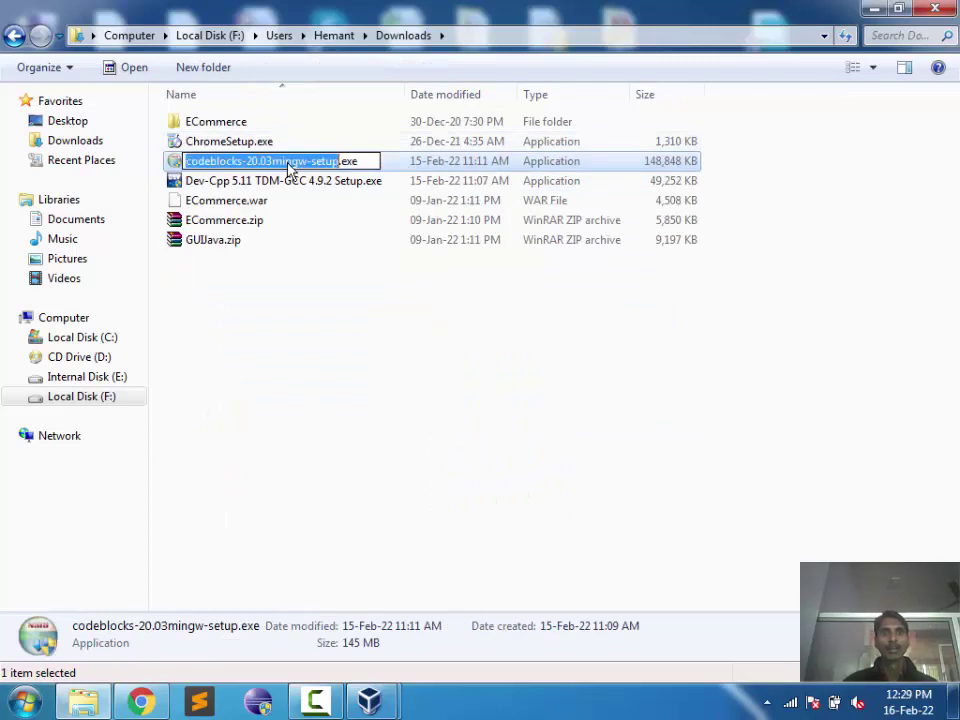
{"action": "key", "text": "Escape"}
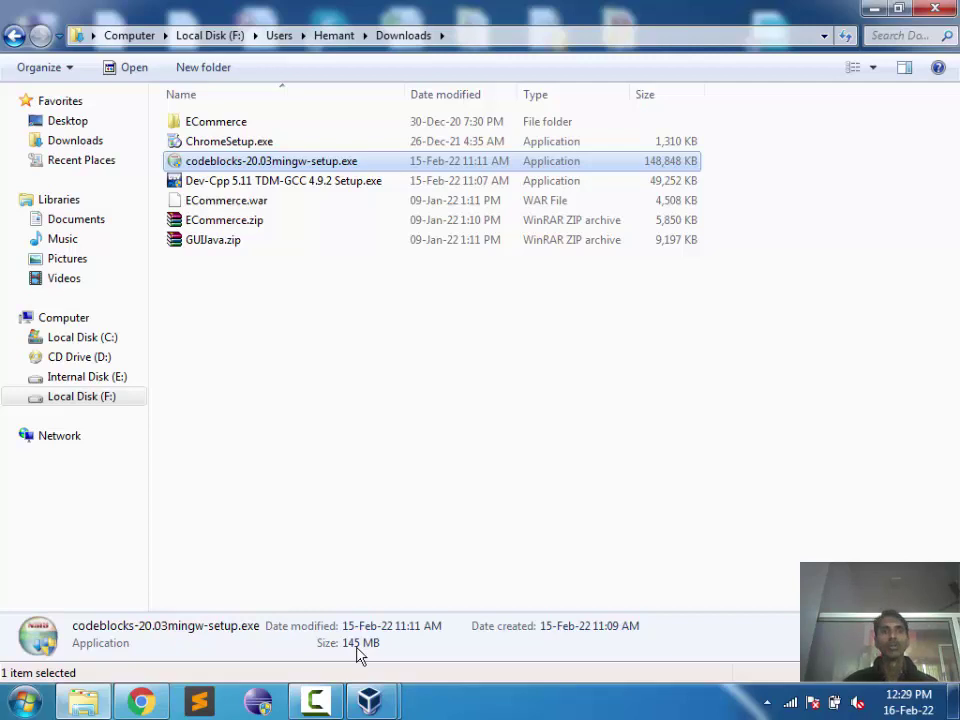
{"action": "left_click", "coordinate": [755, 198]}
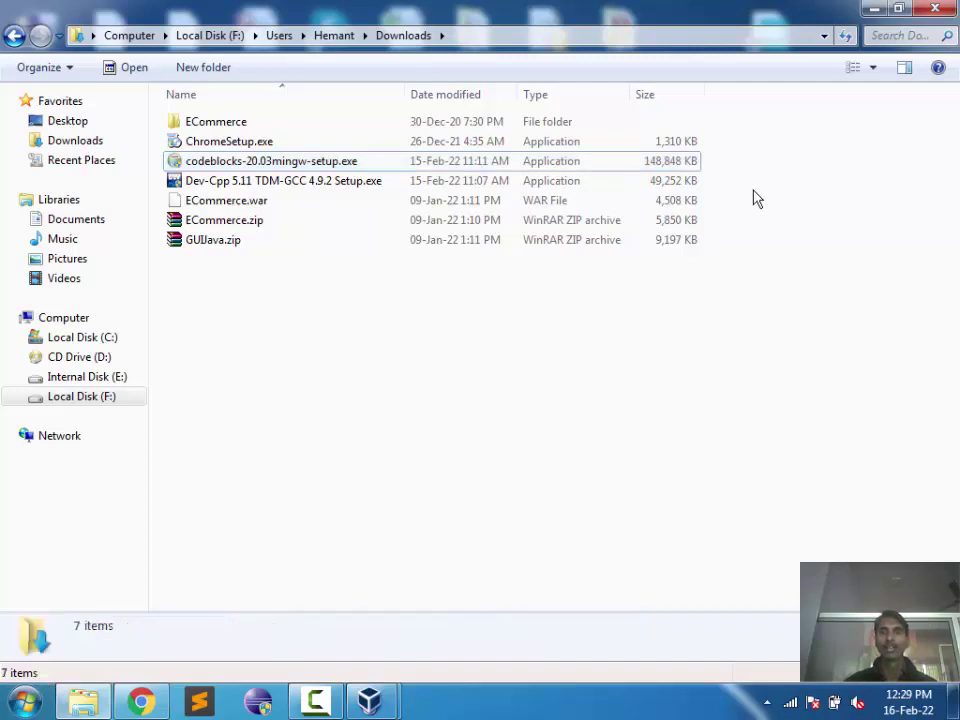
{"action": "double_click", "coordinate": [652, 163]}
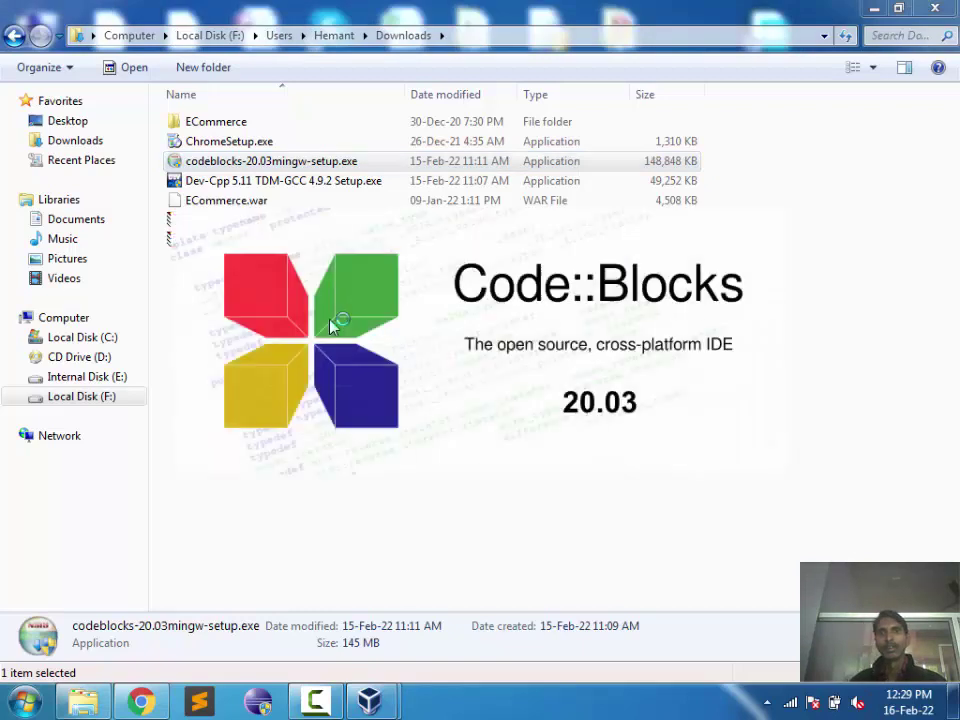
Step: Accept the licence, keep default components and C:\Program Files\CodeBlocks, and start installing
{"action": "left_click", "coordinate": [874, 8]}
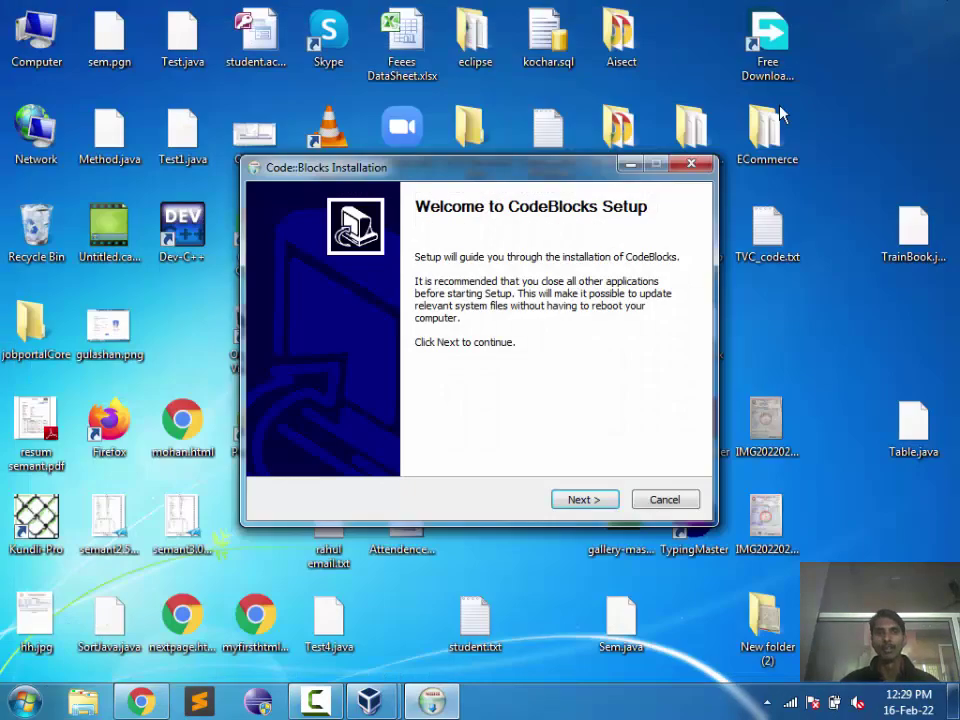
{"action": "left_click", "coordinate": [597, 500]}
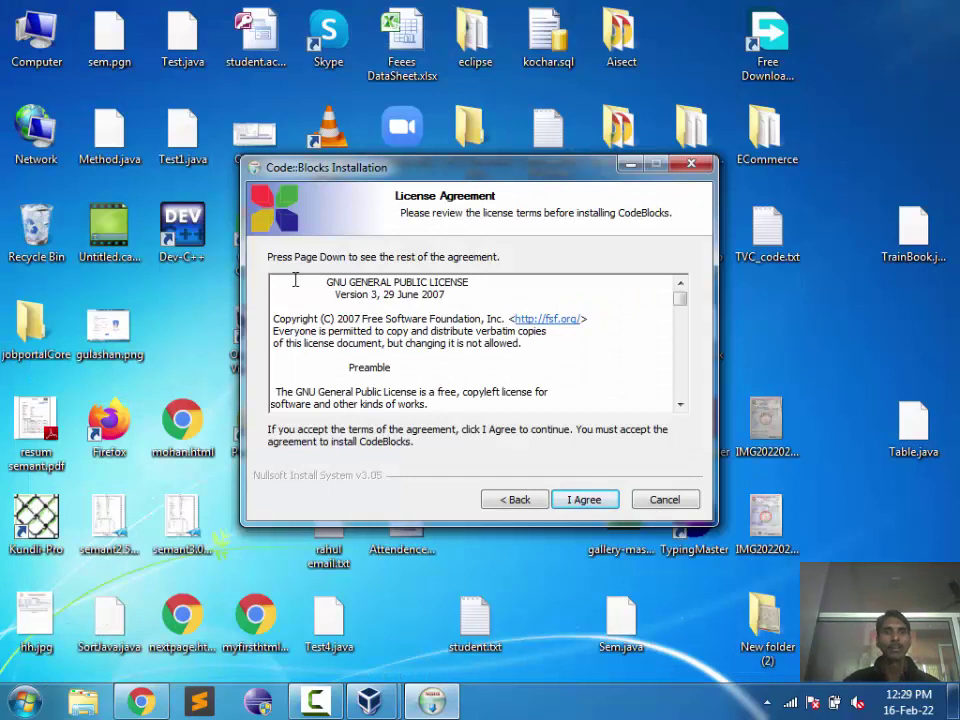
{"action": "left_click_drag", "start_coordinate": [299, 287], "coordinate": [647, 499]}
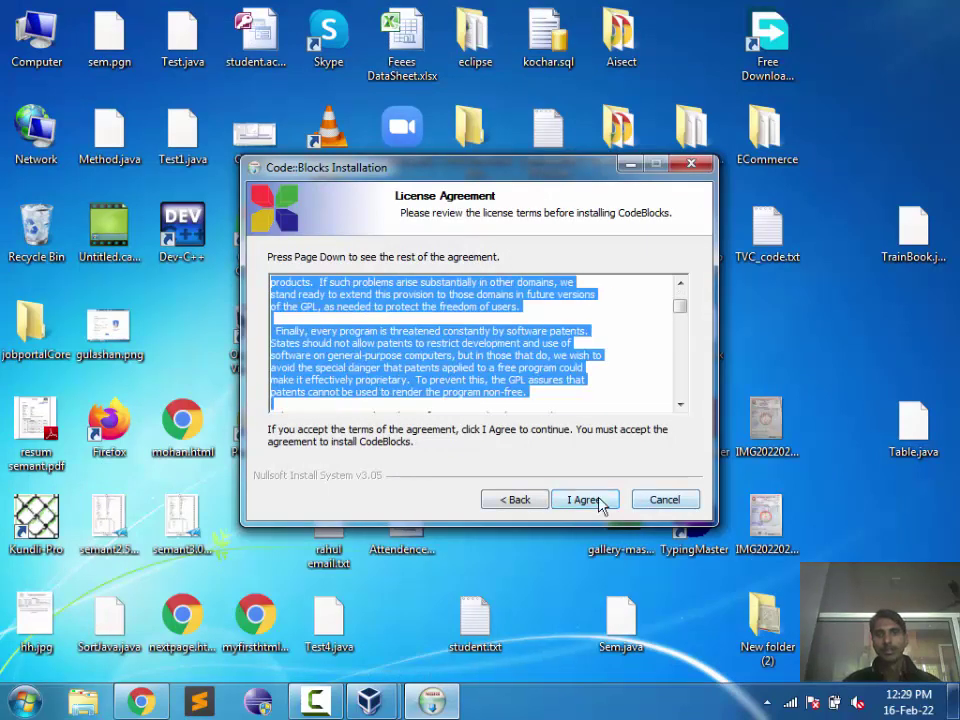
{"action": "left_click", "coordinate": [585, 500]}
{"action": "left_click", "coordinate": [600, 502]}
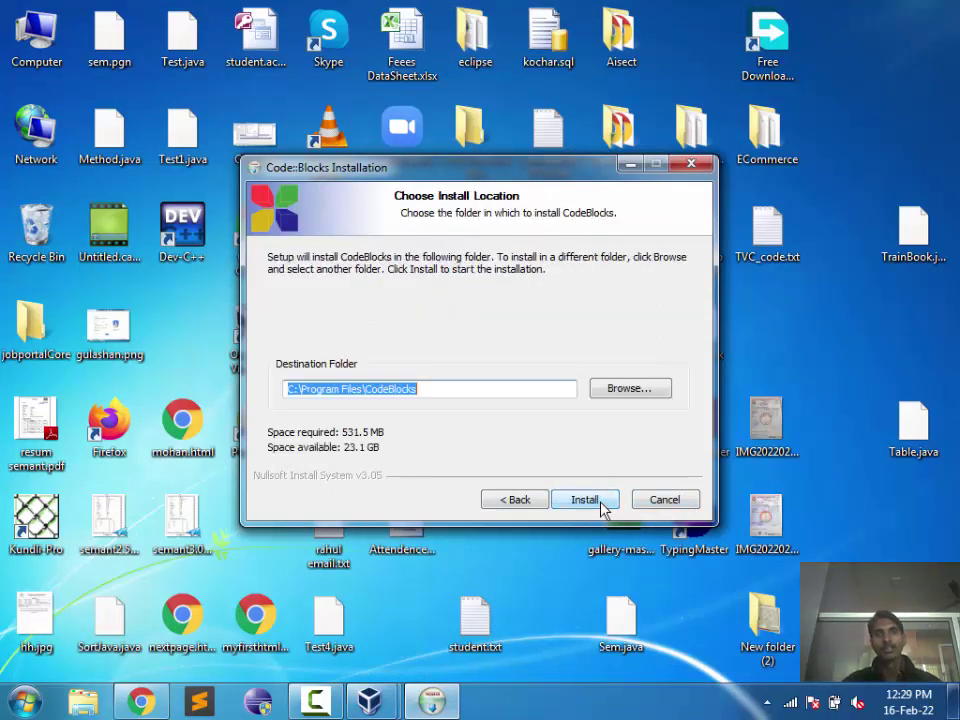
{"action": "left_click", "coordinate": [632, 392]}
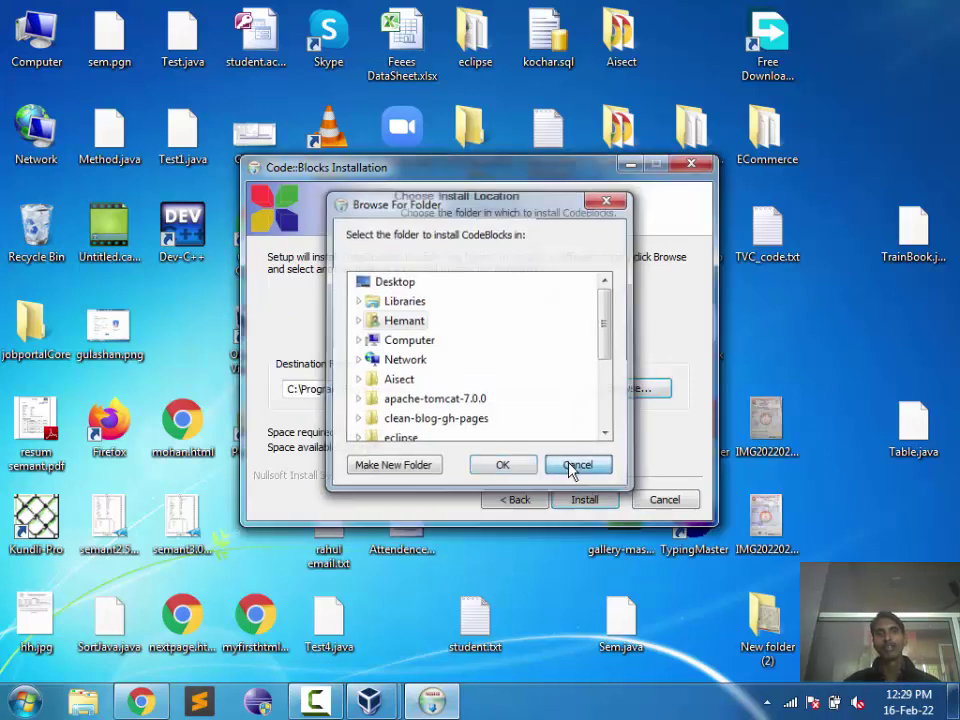
{"action": "left_click", "coordinate": [574, 468]}
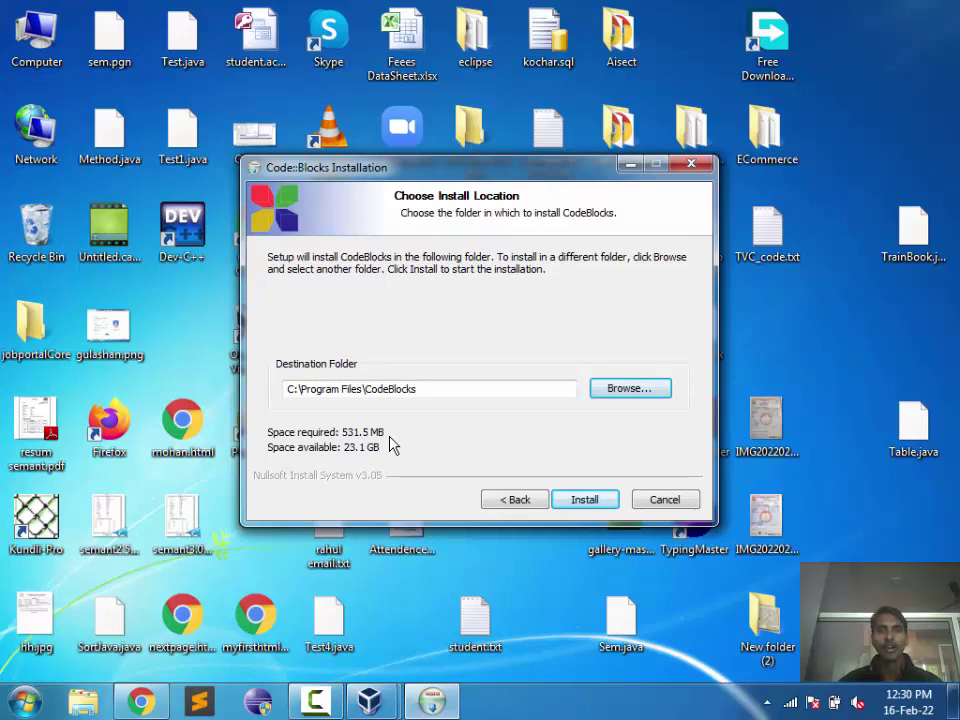
{"action": "left_click", "coordinate": [577, 505]}
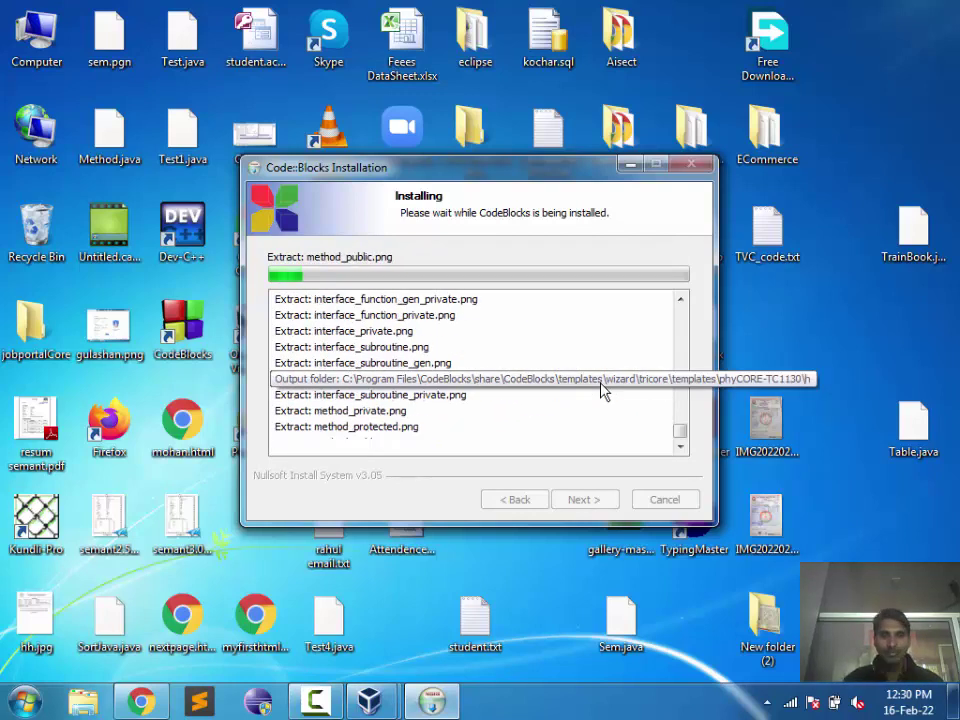
Step: Bring the paused ubu VM forward, dismiss its notice, and look through its menus
{"action": "mouse_move", "coordinate": [370, 698]}
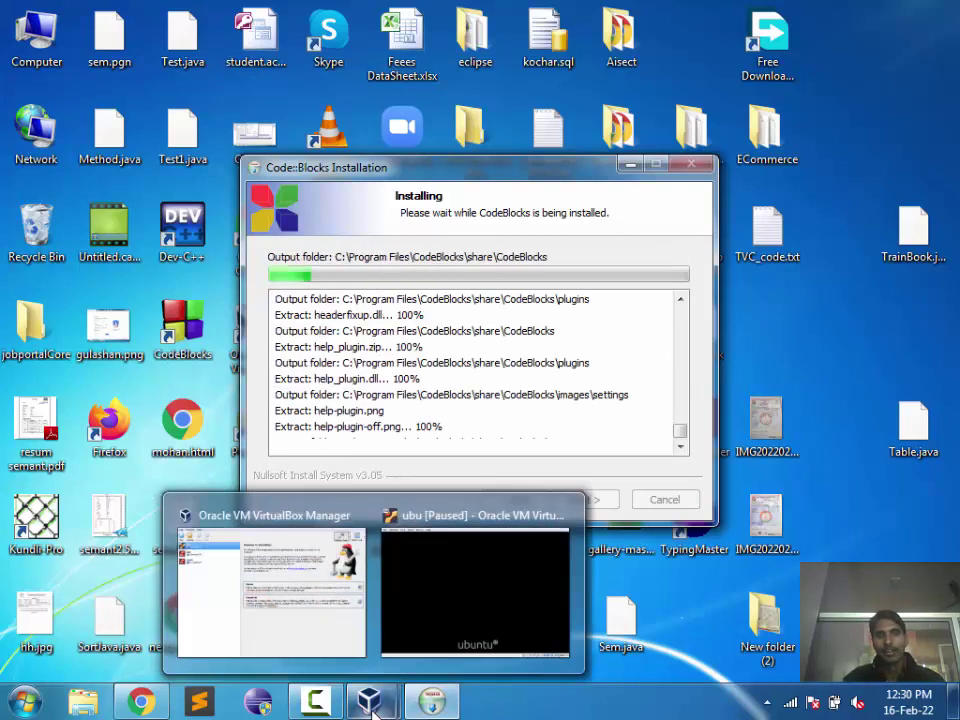
{"action": "left_click", "coordinate": [424, 626]}
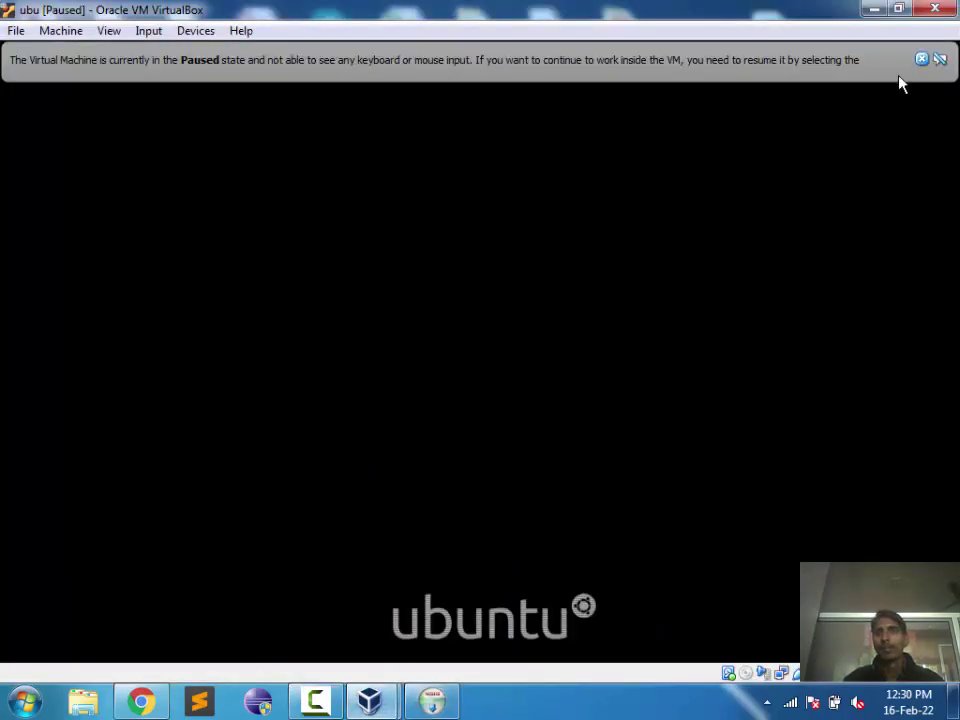
{"action": "left_click", "coordinate": [922, 60]}
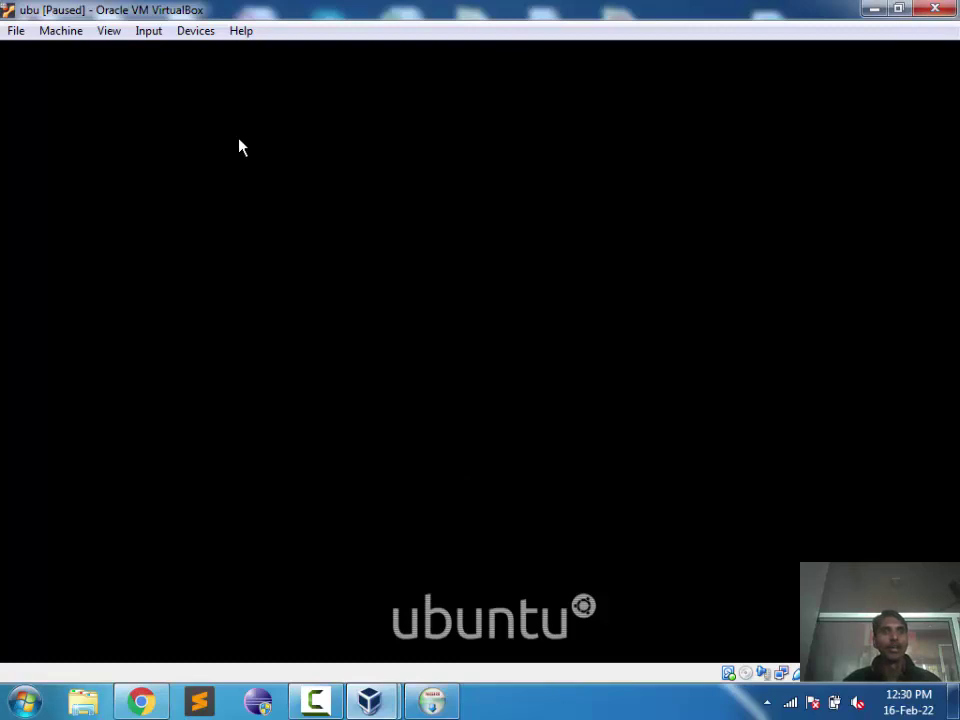
{"action": "left_click", "coordinate": [16, 35]}
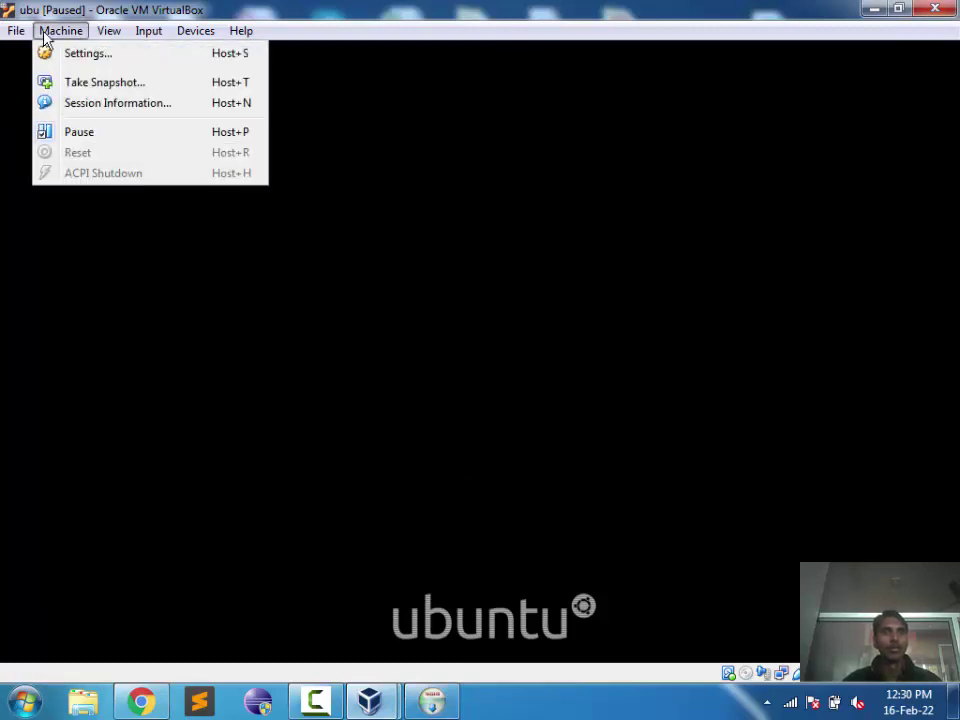
{"action": "mouse_move", "coordinate": [104, 38]}
{"action": "mouse_move", "coordinate": [191, 38]}
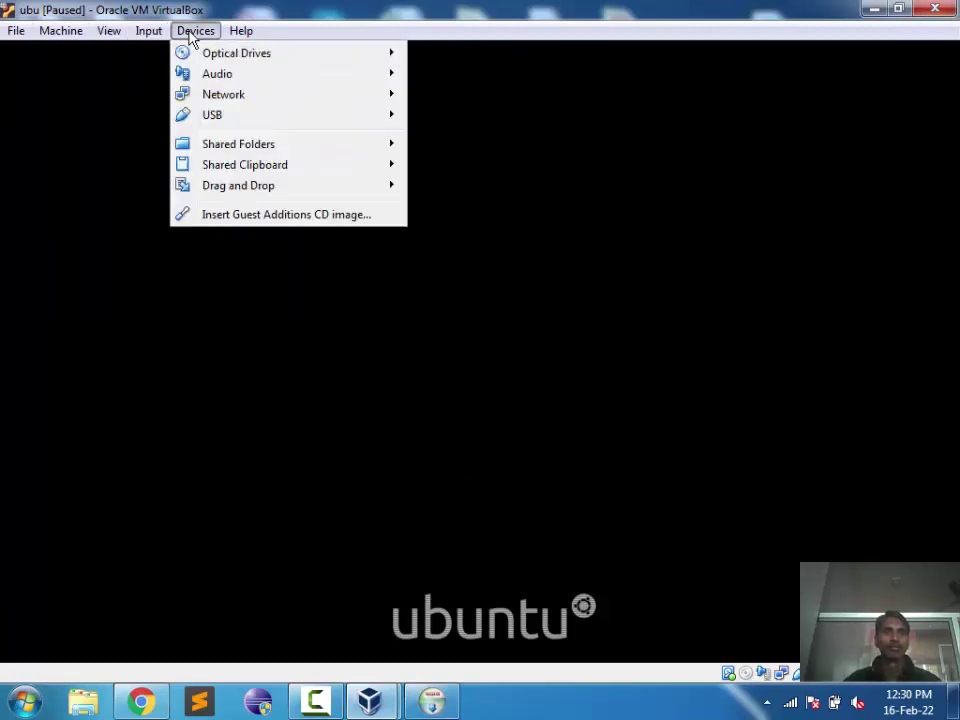
{"action": "left_click", "coordinate": [120, 224]}
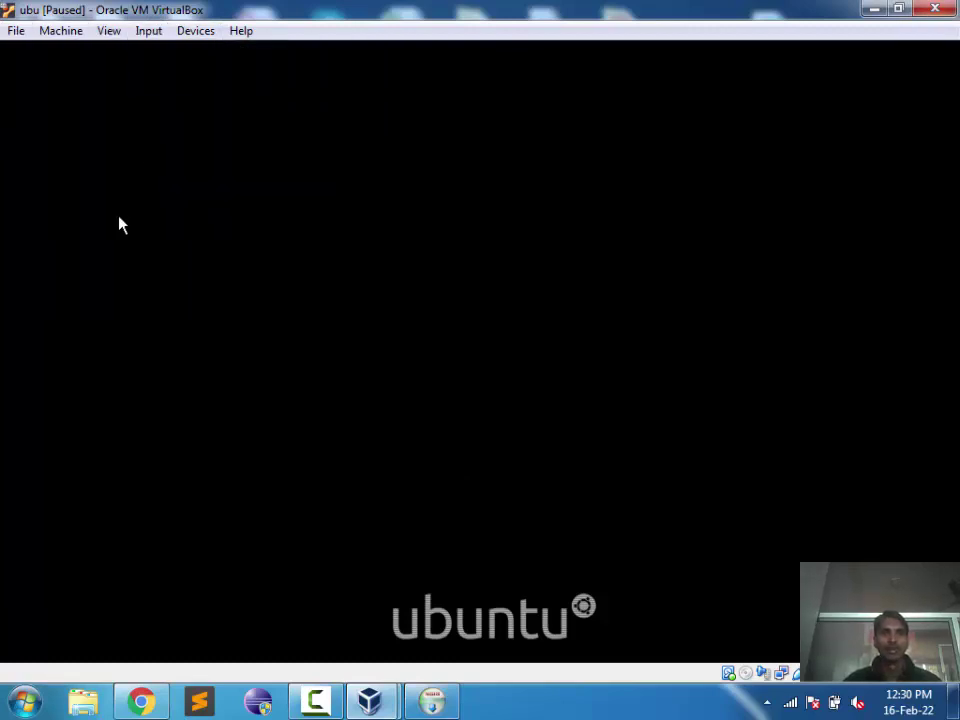
Step: Power off the ubu machine and start it again from VirtualBox Manager
{"action": "left_click", "coordinate": [935, 8]}
{"action": "left_click", "coordinate": [403, 396]}
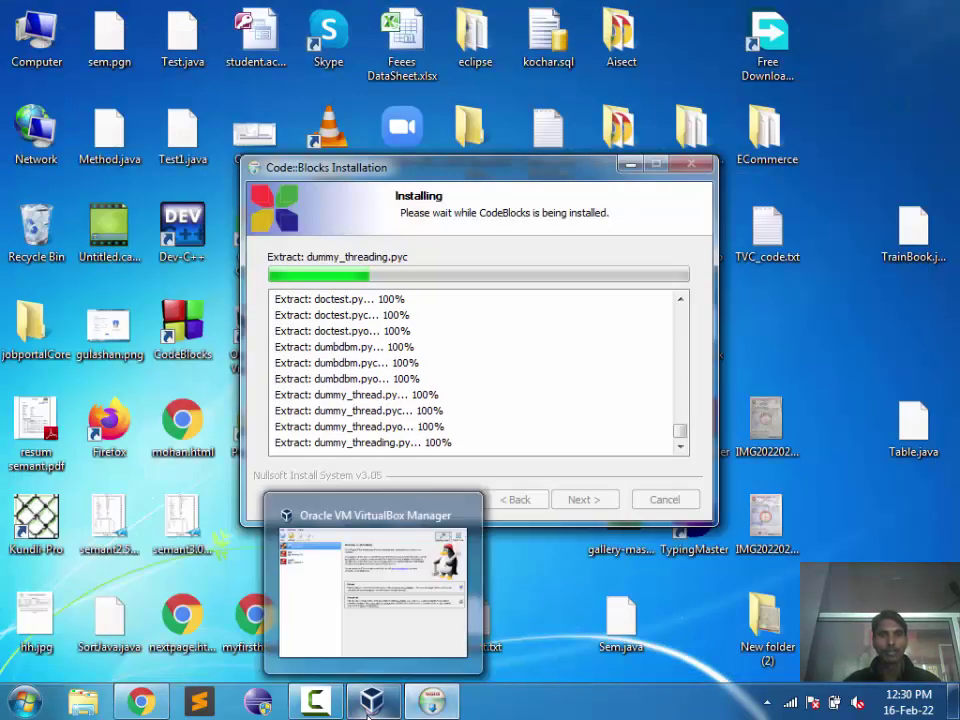
{"action": "left_click", "coordinate": [370, 700]}
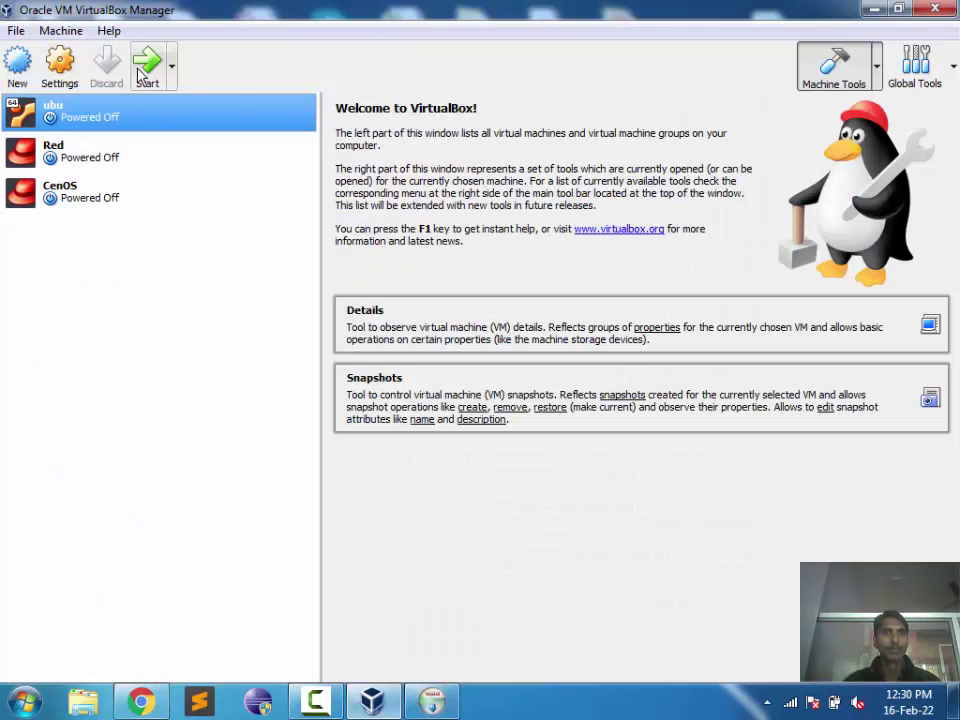
{"action": "left_click", "coordinate": [145, 76]}
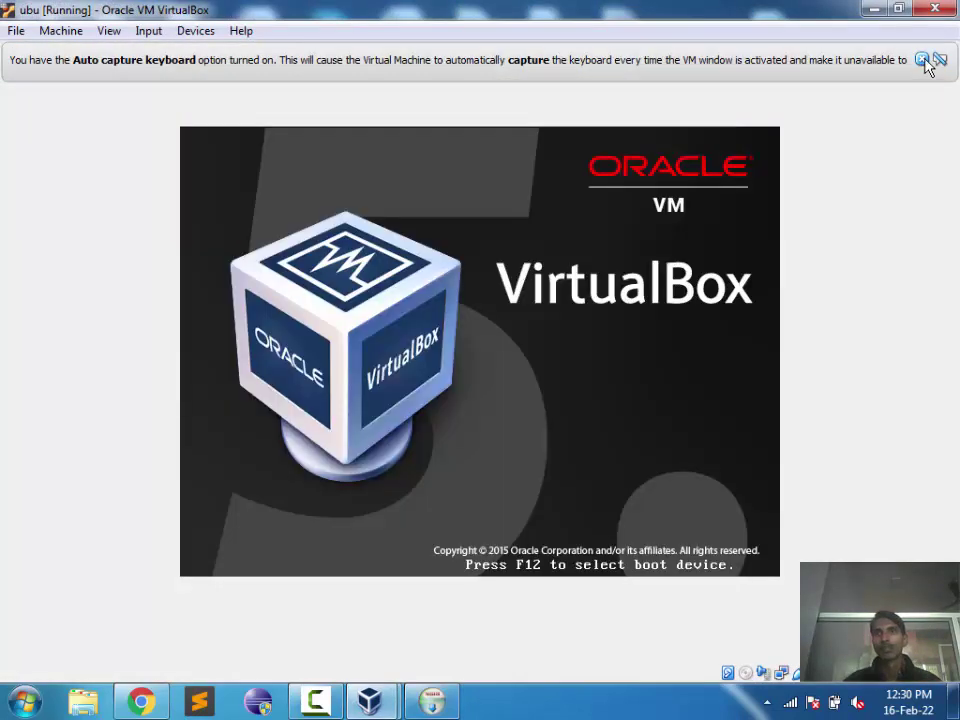
Step: Dismiss the VM notices and move the Code::Blocks installer window to the upper middle
{"action": "left_click", "coordinate": [922, 59]}
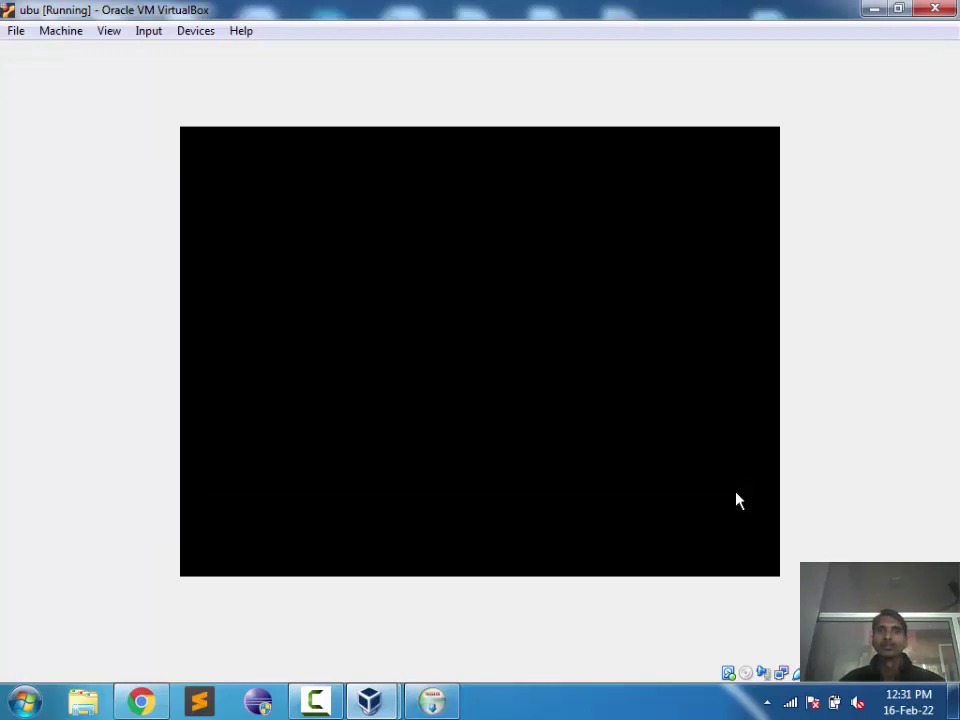
{"action": "left_click", "coordinate": [430, 702]}
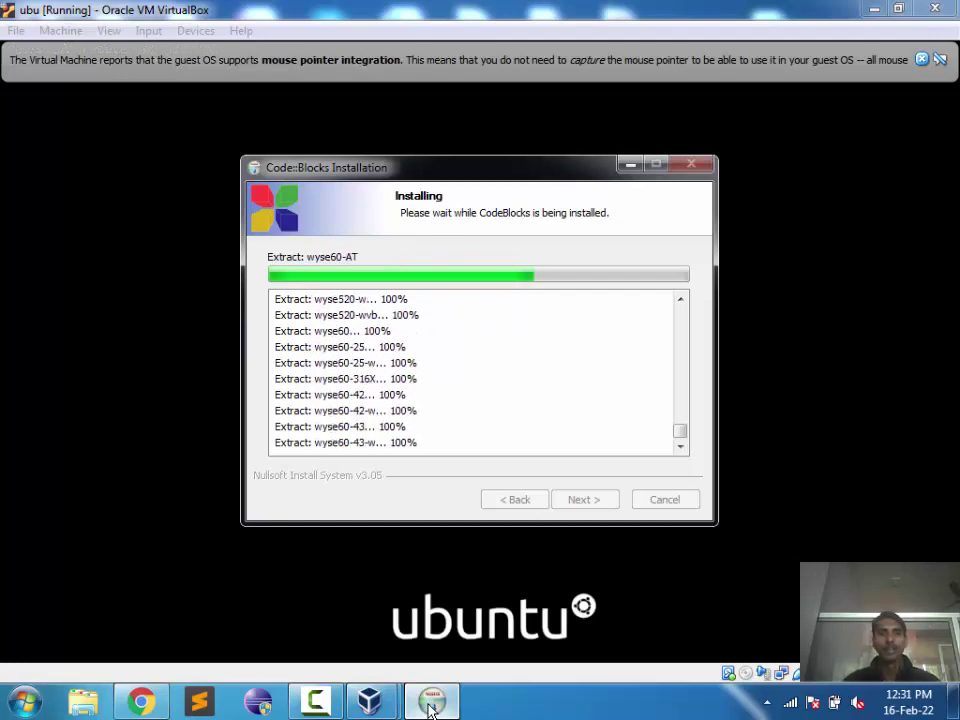
{"action": "left_click", "coordinate": [625, 165]}
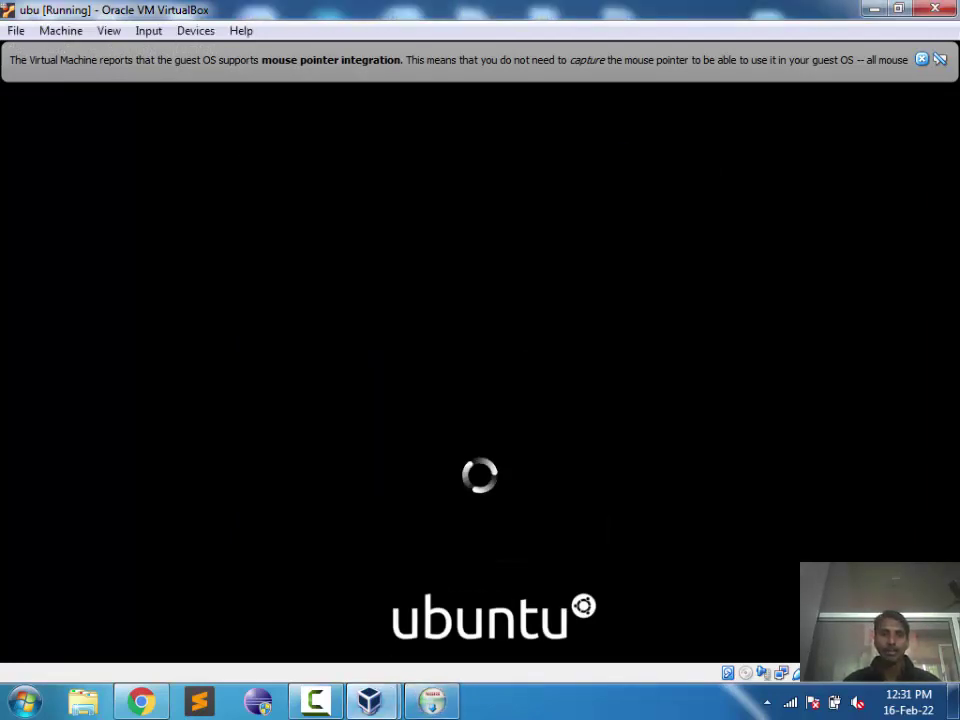
{"action": "left_click", "coordinate": [440, 703]}
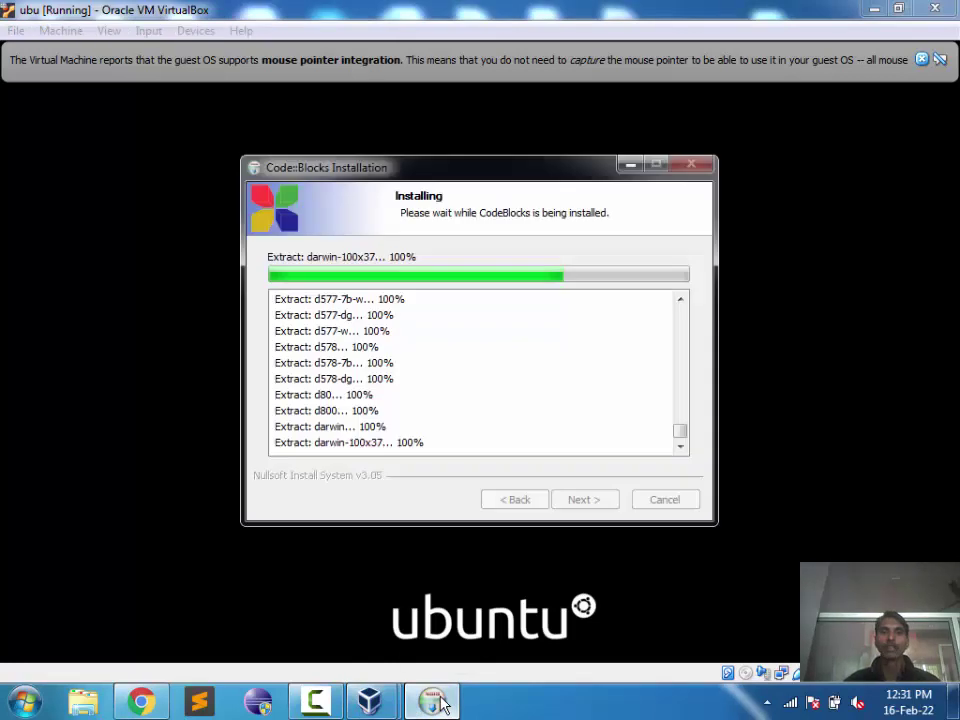
{"action": "left_click_drag", "start_coordinate": [461, 167], "coordinate": [467, 94]}
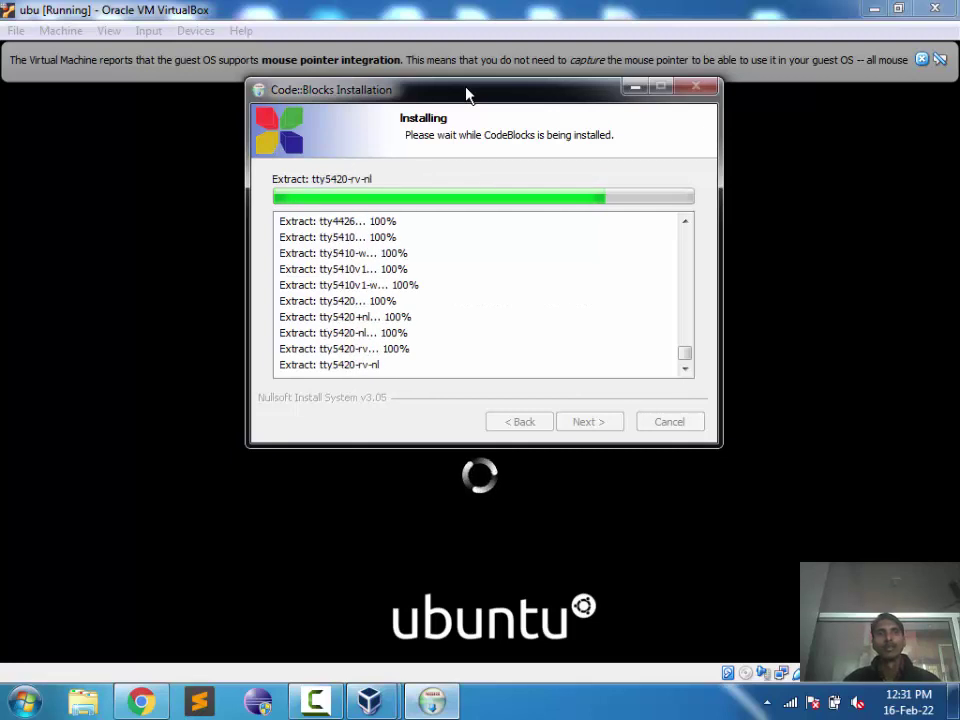
{"action": "left_click", "coordinate": [922, 61]}
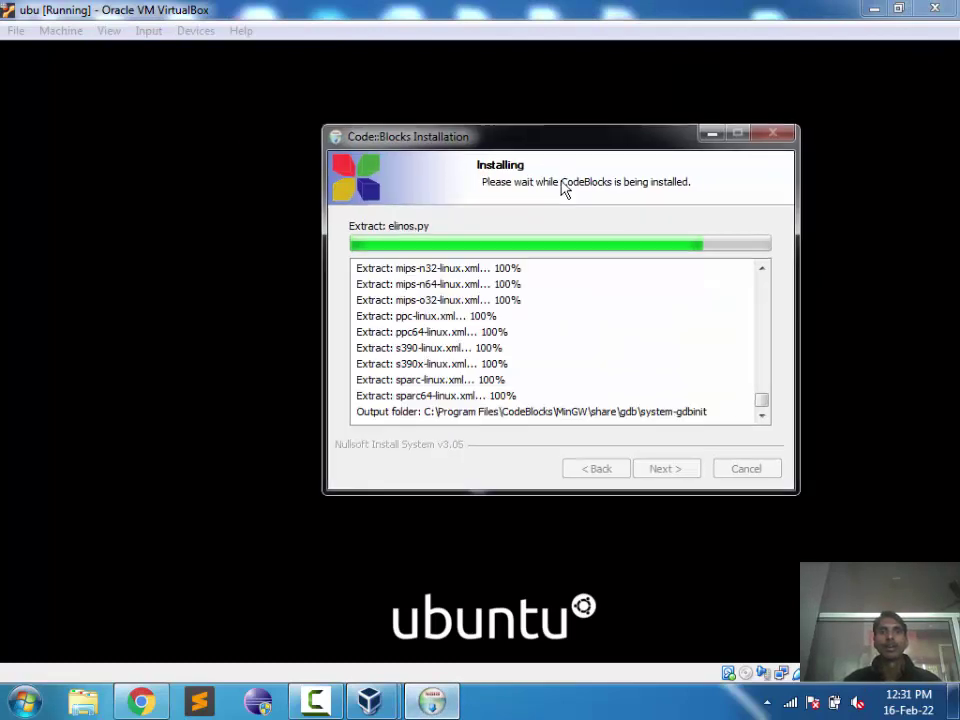
{"action": "left_click_drag", "start_coordinate": [560, 137], "coordinate": [475, 78]}
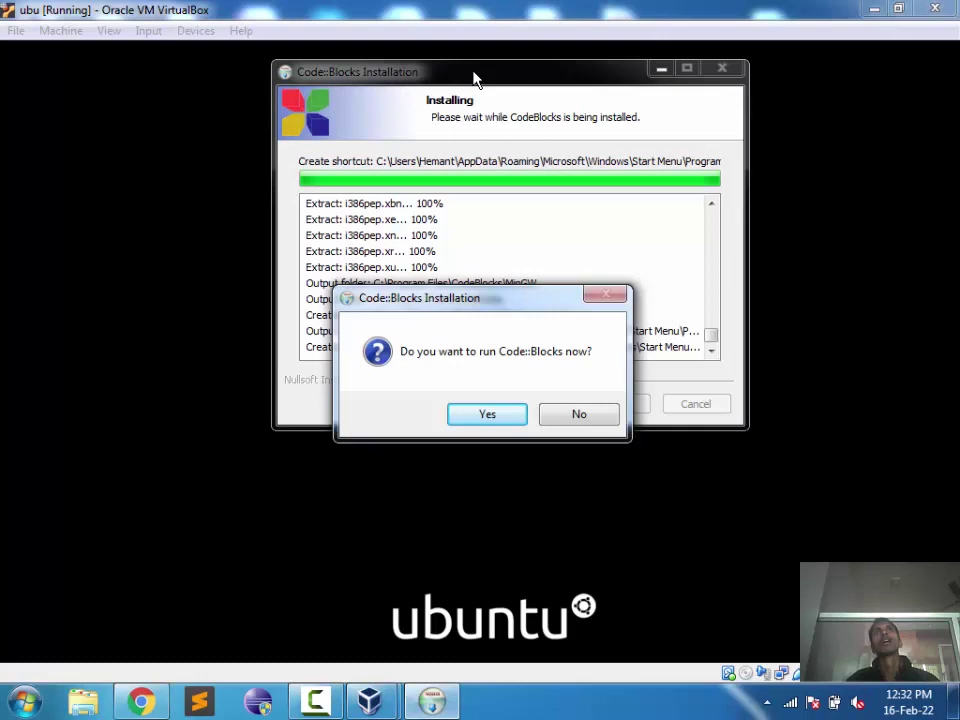
Step: Pause the VM, answer Yes to run Code::Blocks now, then Next and Finish
{"action": "key", "text": "ctrl+p"}
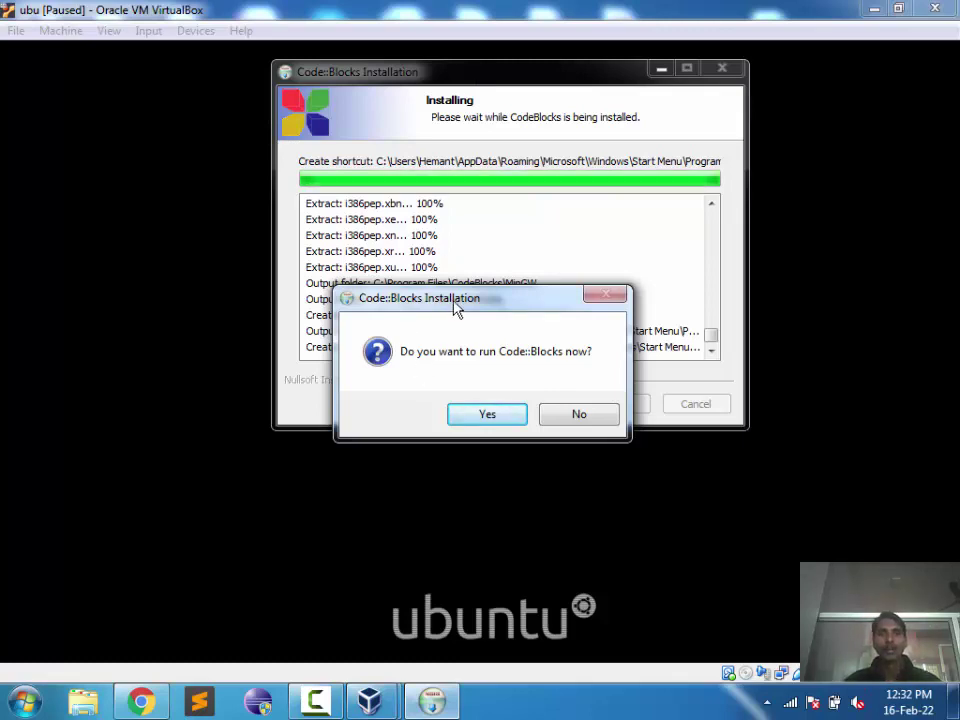
{"action": "left_click_drag", "start_coordinate": [432, 311], "coordinate": [460, 218]}
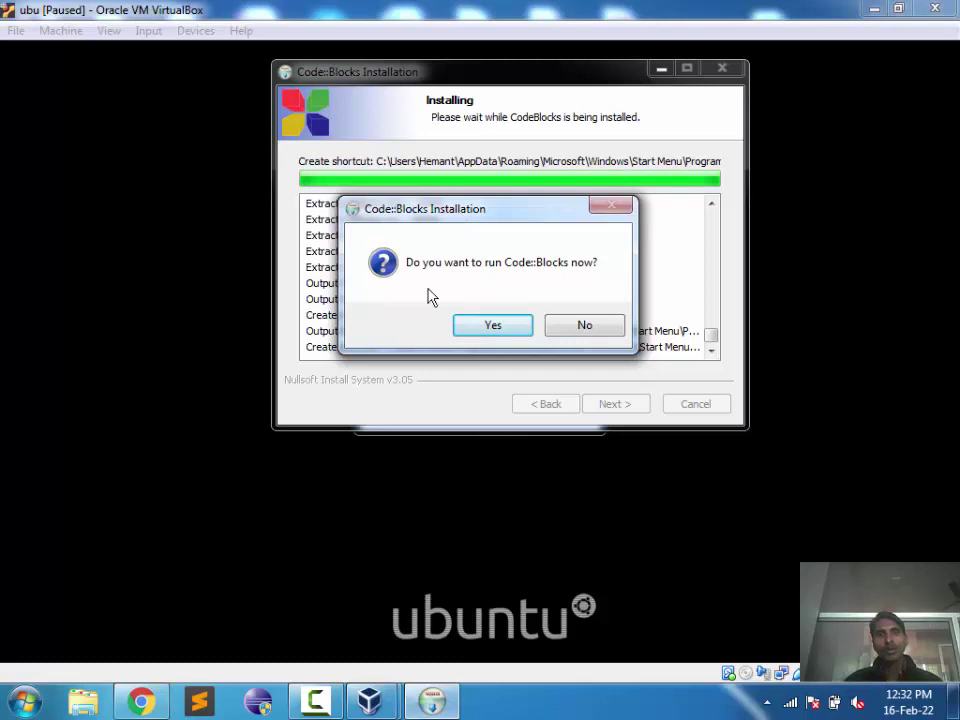
{"action": "left_click_drag", "start_coordinate": [494, 216], "coordinate": [491, 225]}
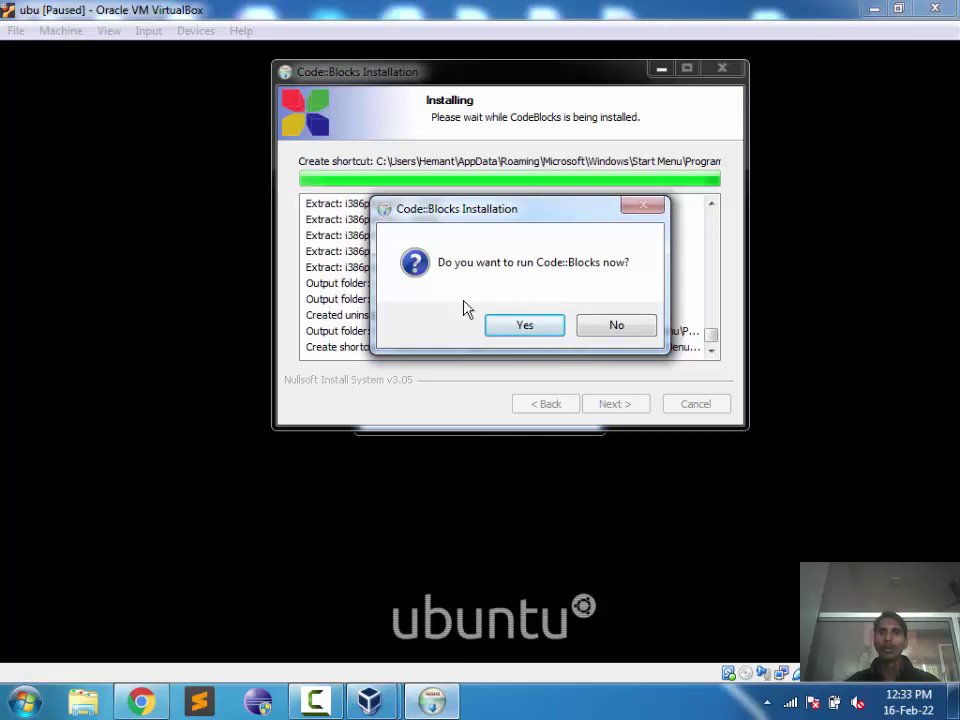
{"action": "left_click", "coordinate": [516, 329]}
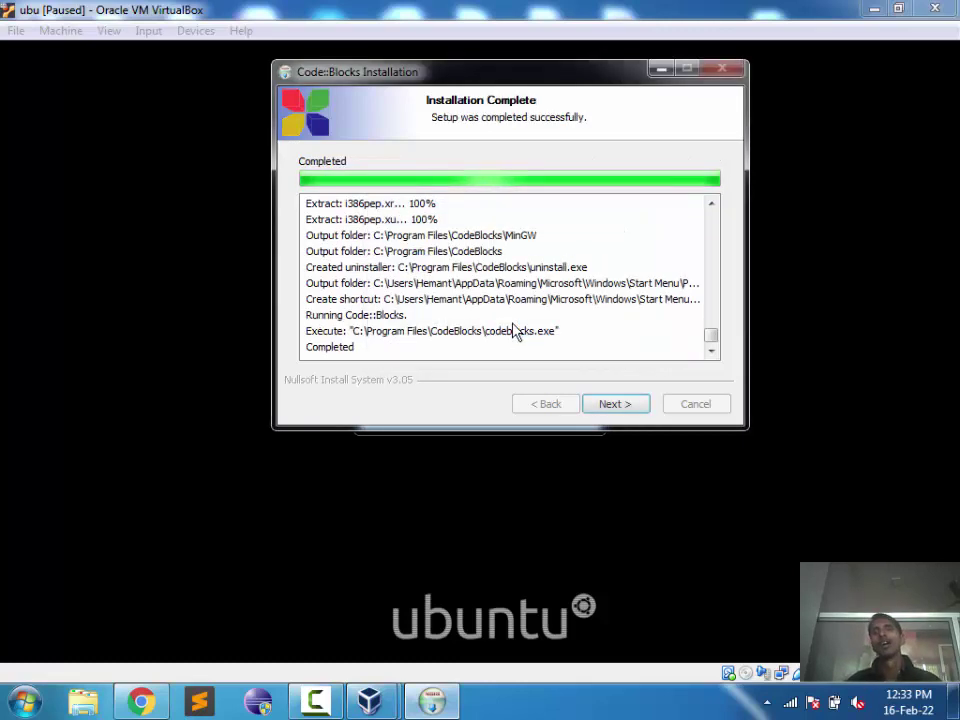
{"action": "left_click", "coordinate": [600, 403]}
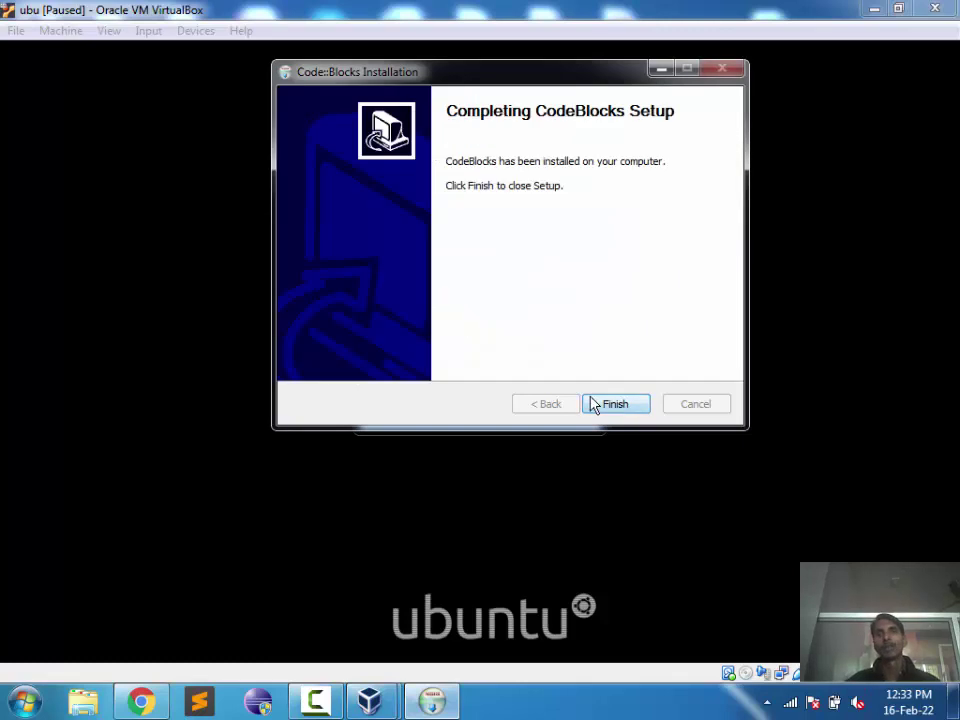
{"action": "left_click", "coordinate": [593, 403]}
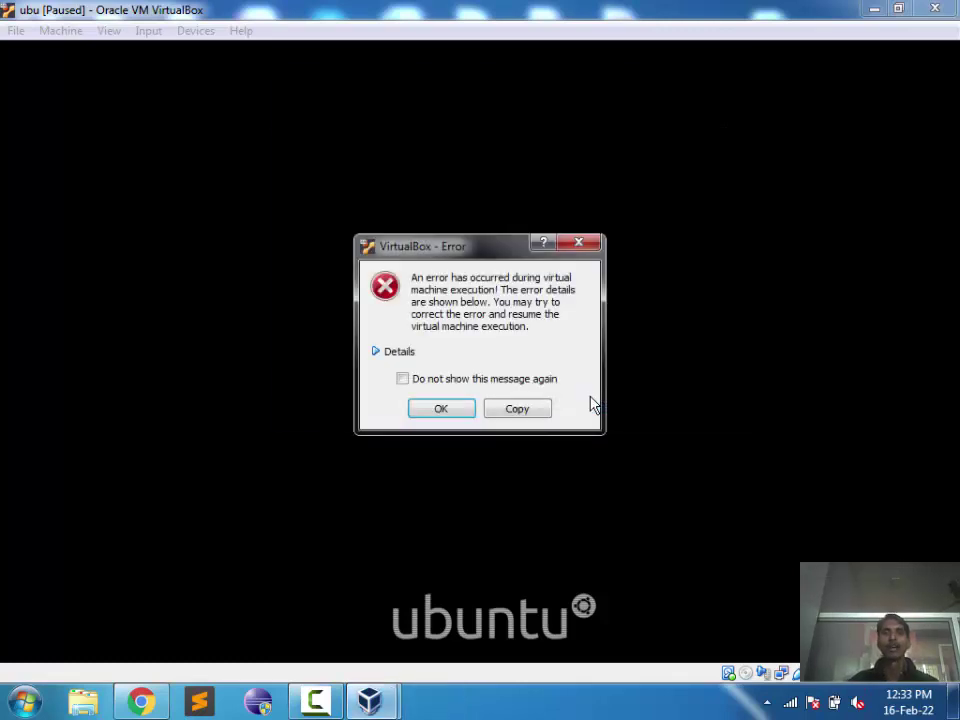
Step: Dismiss the VirtualBox error and notice, power off the ubu VM, and close VirtualBox Manager
{"action": "left_click", "coordinate": [436, 411]}
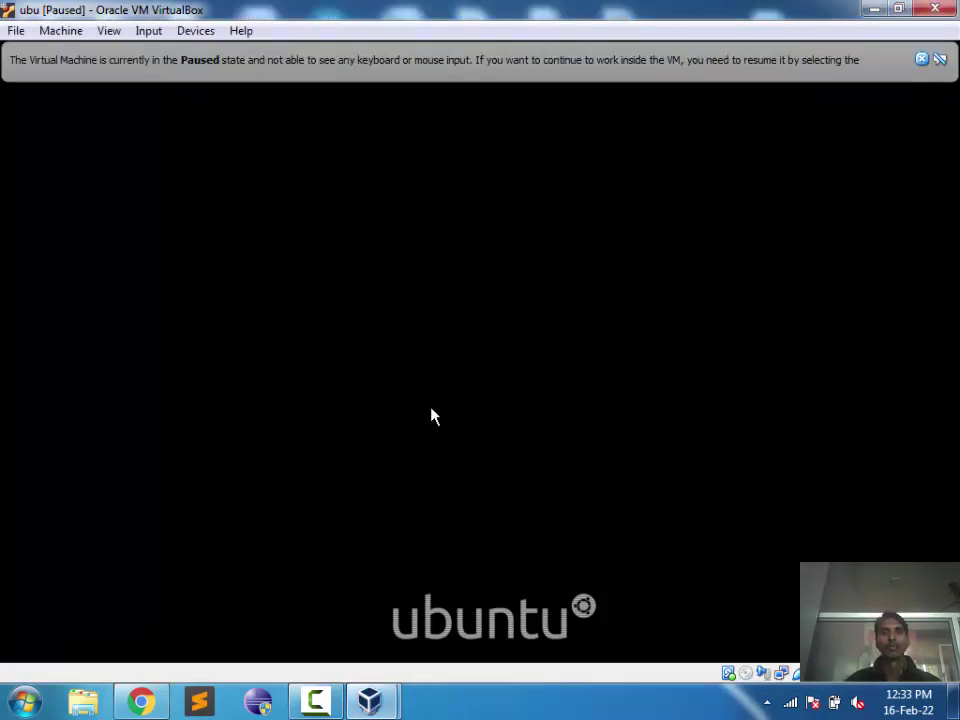
{"action": "left_click", "coordinate": [923, 60]}
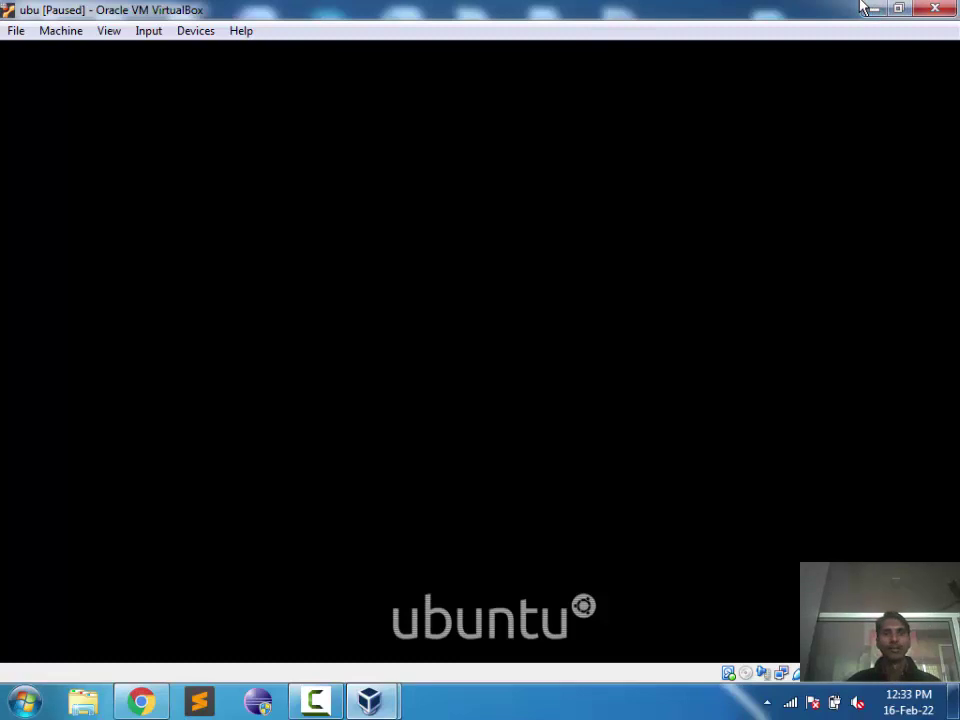
{"action": "left_click", "coordinate": [931, 8]}
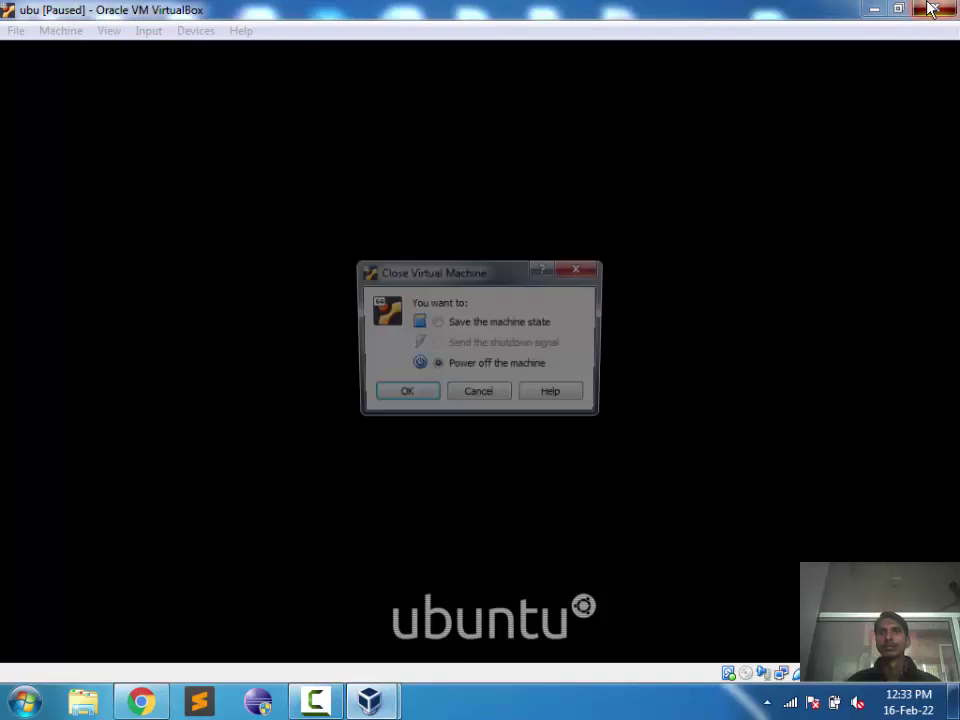
{"action": "left_click", "coordinate": [398, 396]}
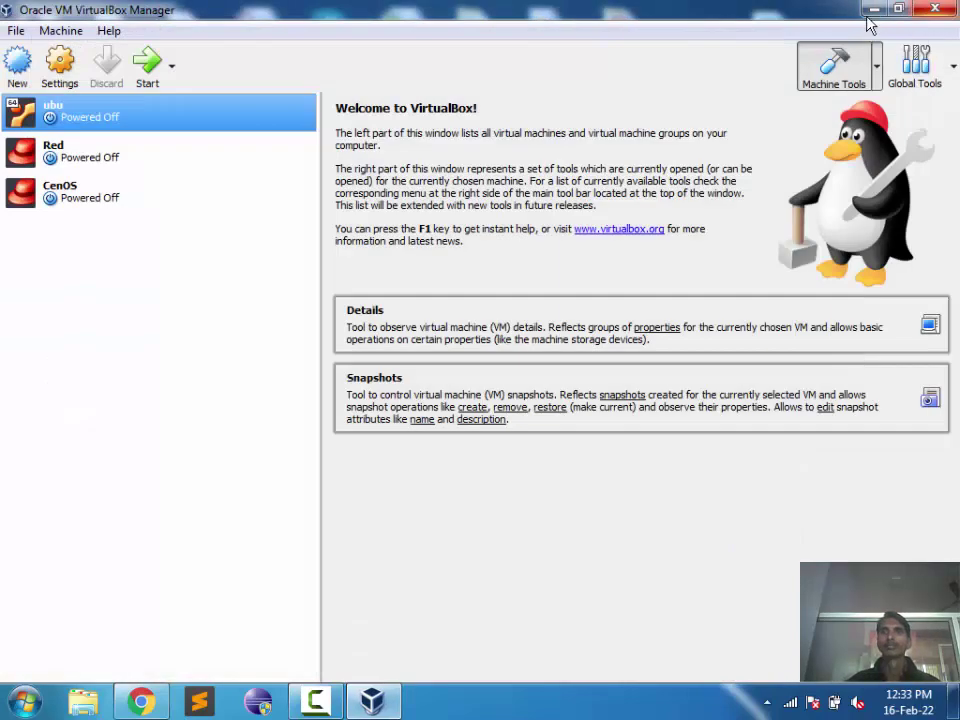
{"action": "left_click", "coordinate": [934, 8]}
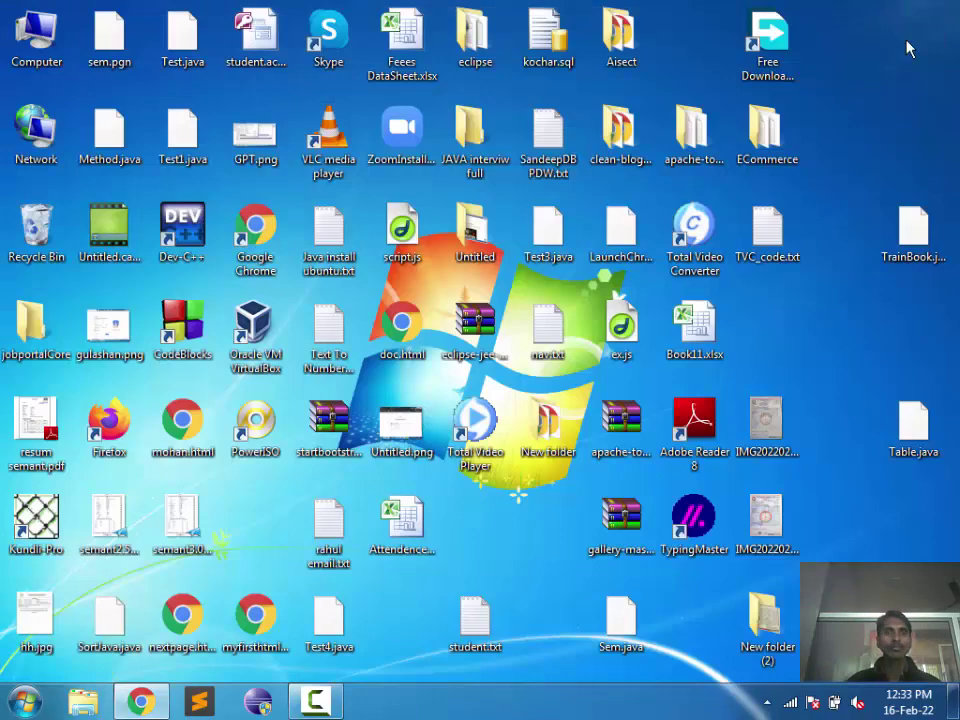
{"action": "right_click", "coordinate": [825, 314]}
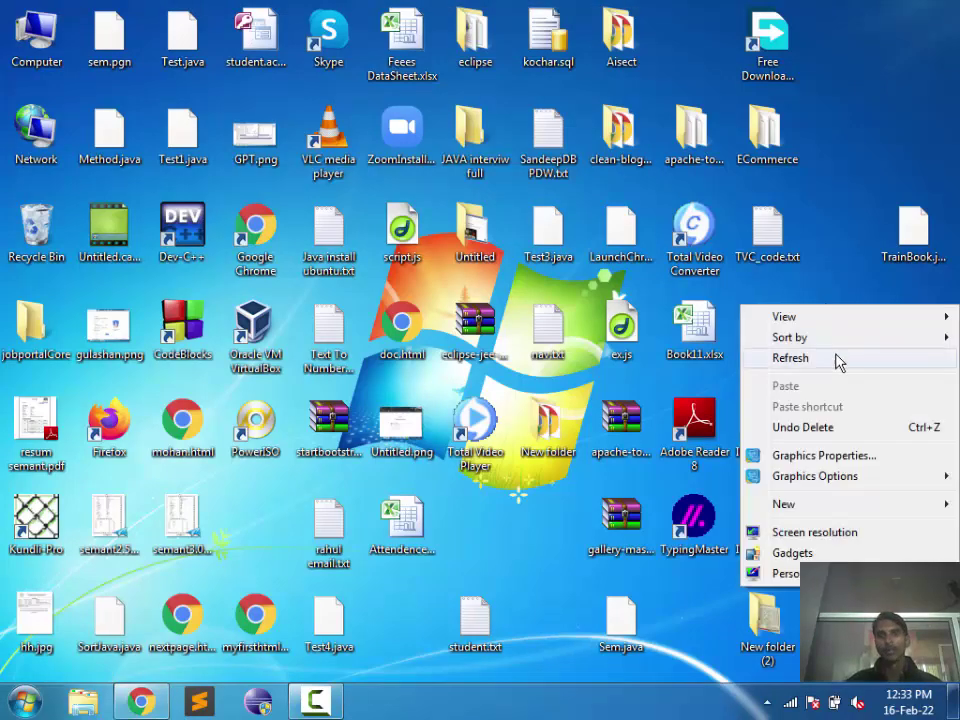
{"action": "left_click", "coordinate": [838, 362]}
{"action": "key", "text": "F5"}
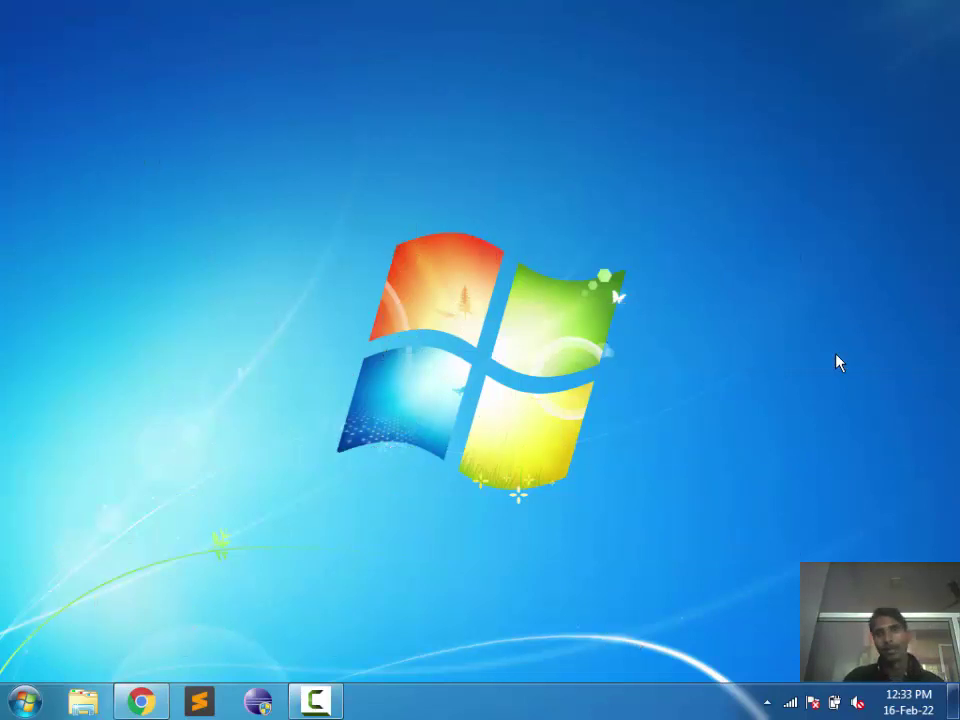
{"action": "right_click", "coordinate": [840, 360]}
{"action": "left_click", "coordinate": [841, 406]}
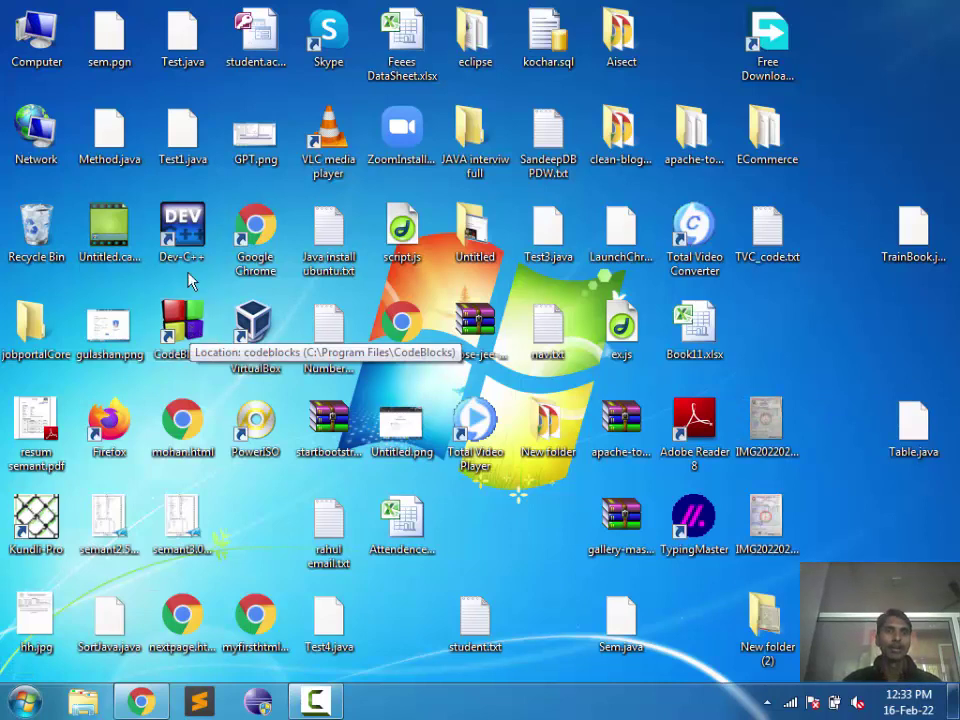
{"action": "double_click", "coordinate": [185, 330]}
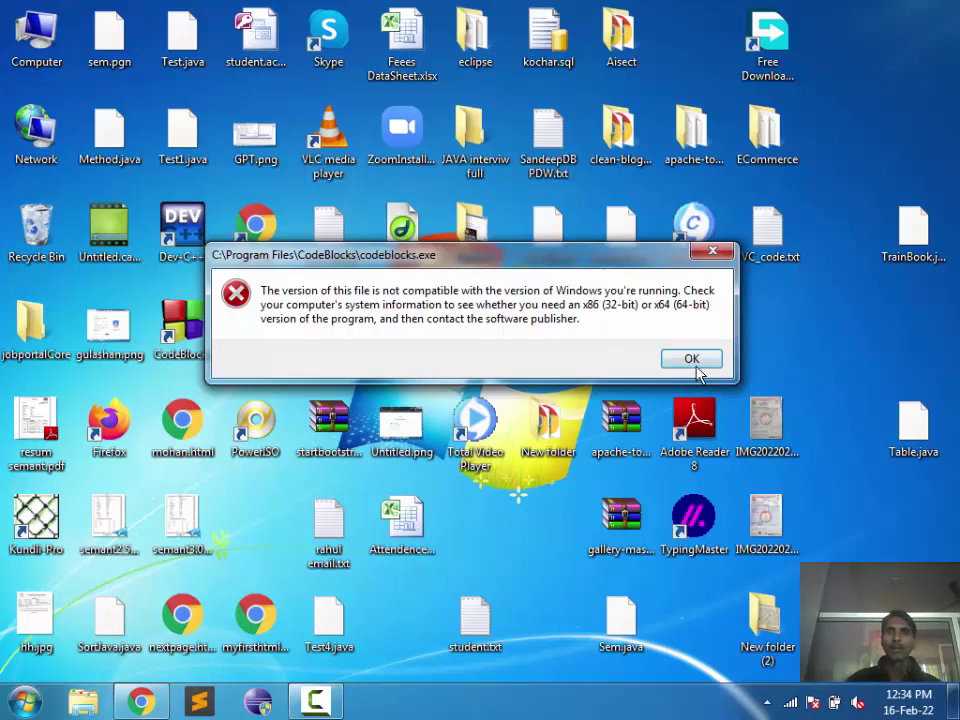
{"action": "left_click", "coordinate": [700, 372]}
{"action": "right_click", "coordinate": [814, 334]}
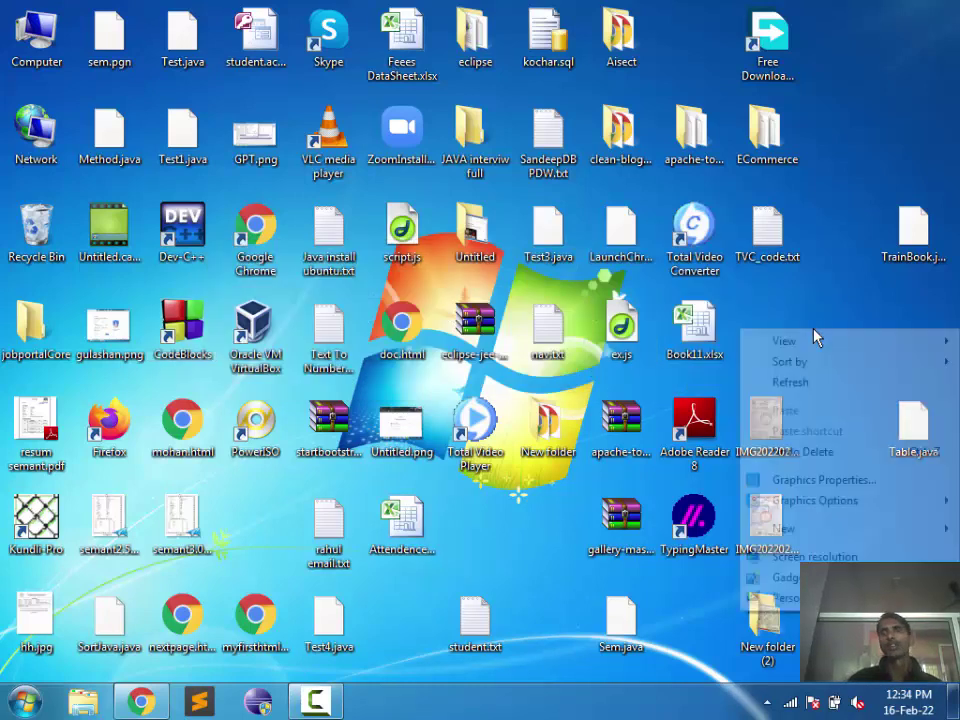
{"action": "left_click", "coordinate": [823, 384]}
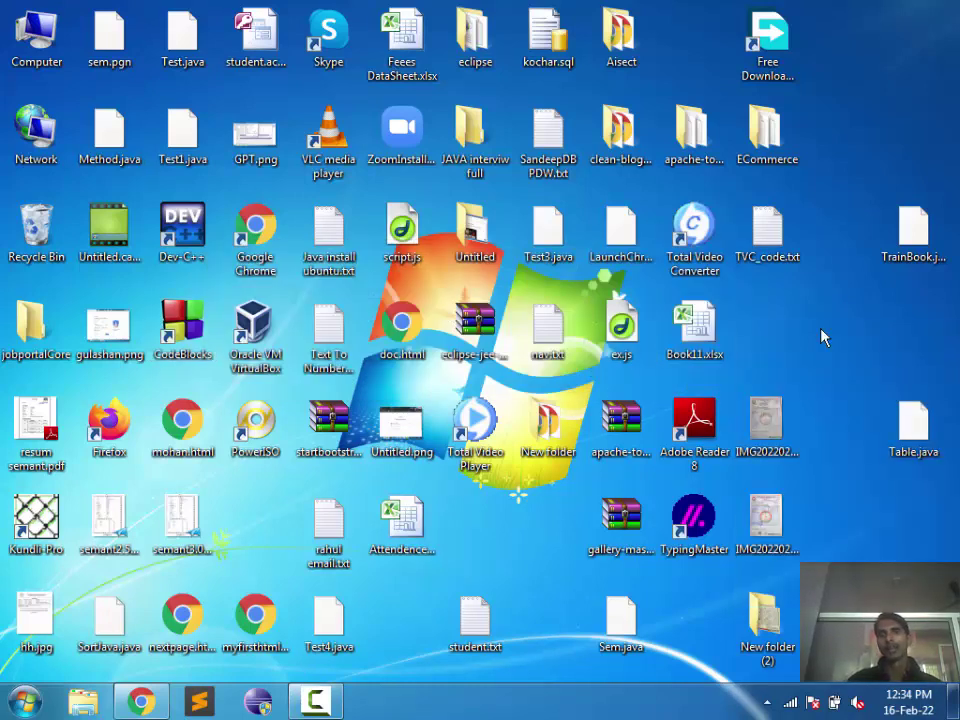
{"action": "right_click", "coordinate": [823, 336]}
{"action": "left_click", "coordinate": [827, 386]}
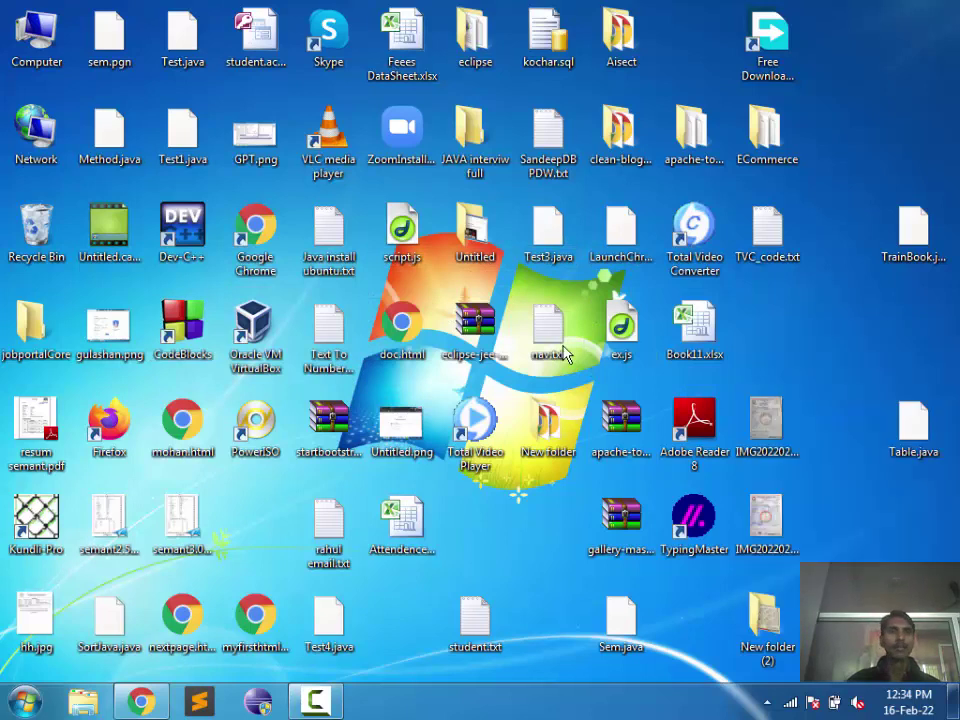
Step: Browse to E:\Software and select the codeblocks-17.12mingw-setup.exe installer
{"action": "double_click", "coordinate": [55, 52]}
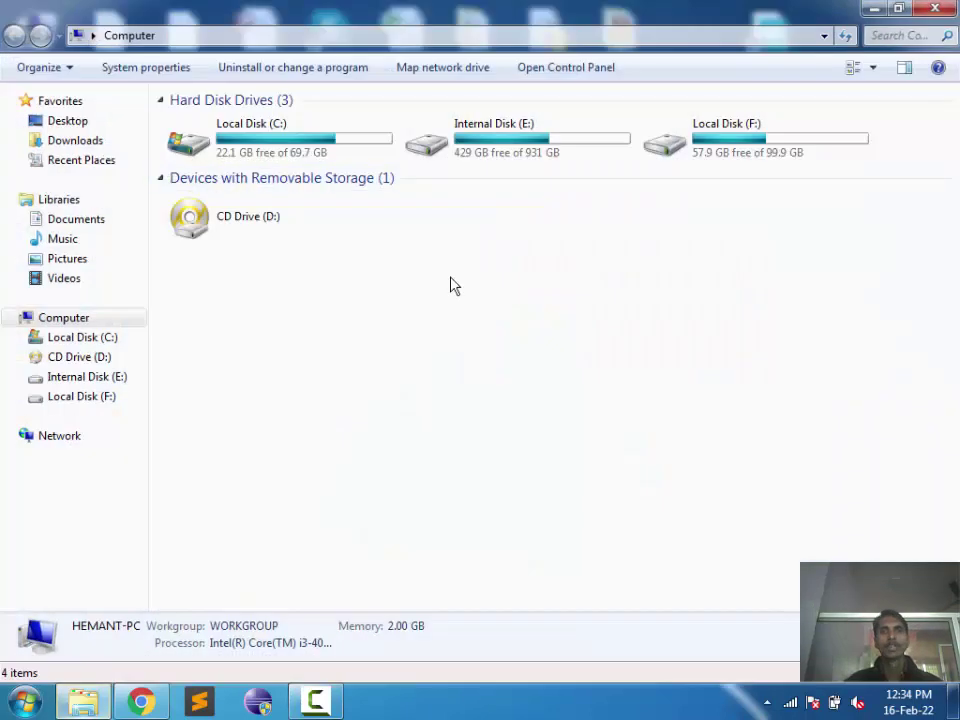
{"action": "double_click", "coordinate": [485, 160]}
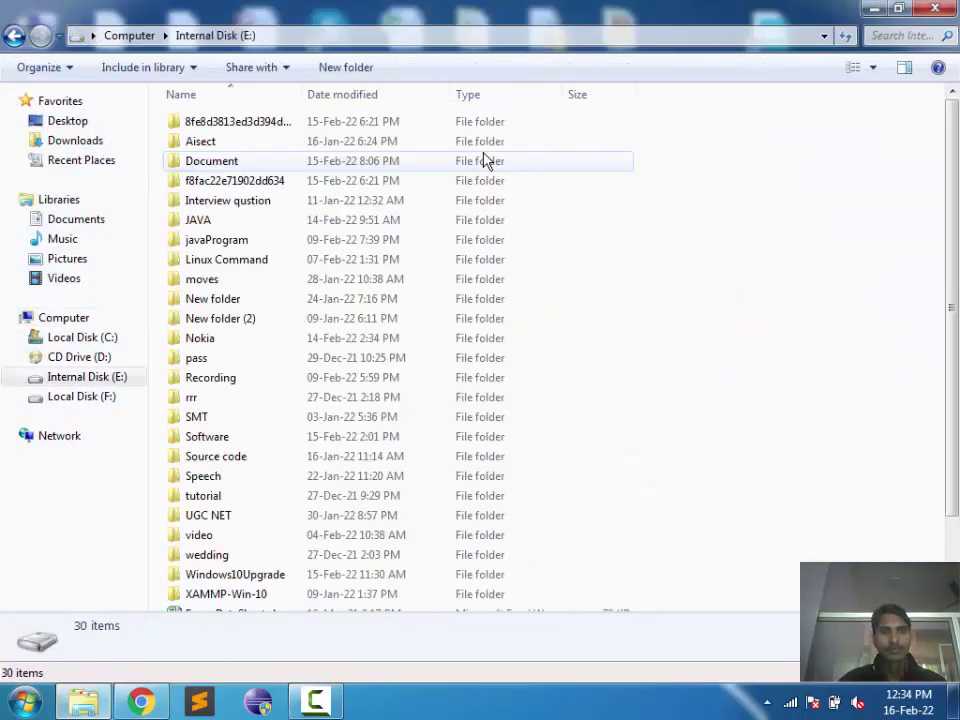
{"action": "type", "text": "so"}
{"action": "key", "text": "Return"}
{"action": "type", "text": "co"}
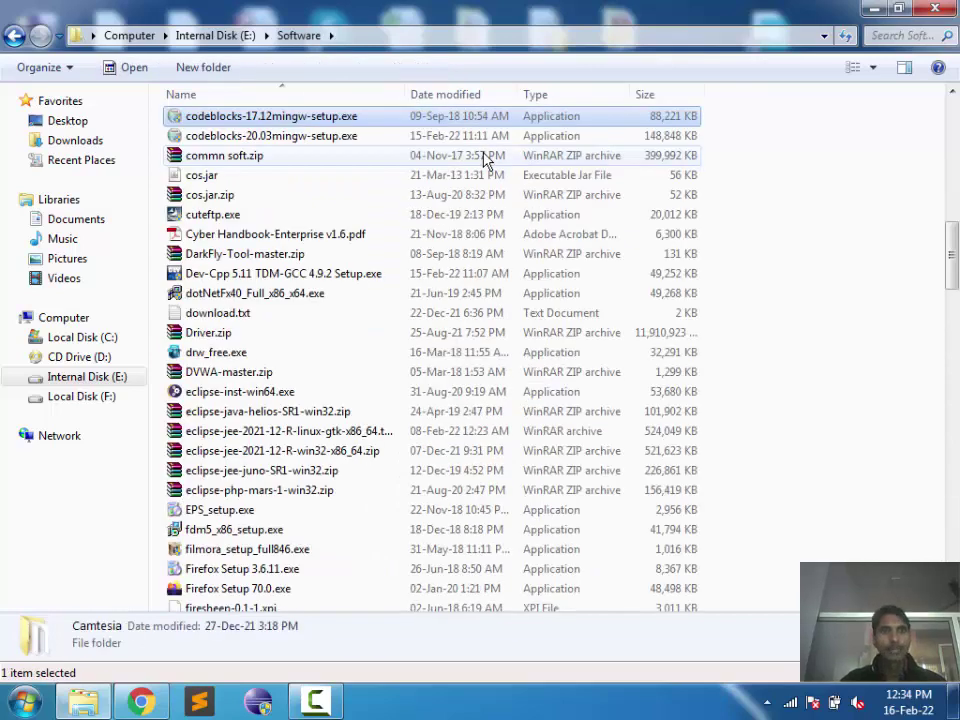
{"action": "key", "text": "Down"}
{"action": "key", "text": "Up"}
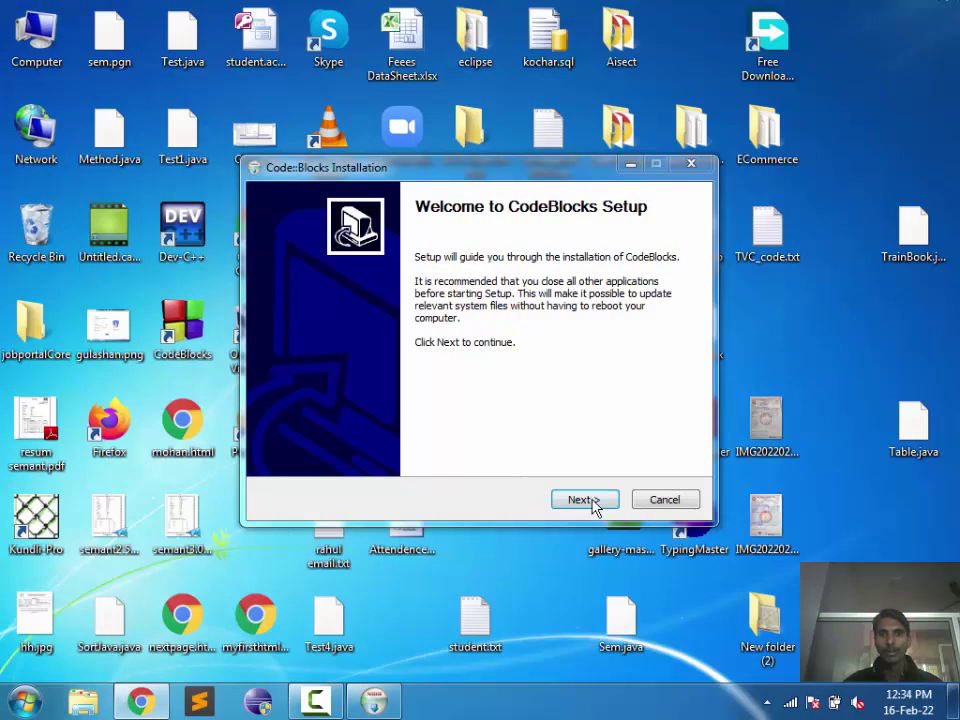
Step: Run the installer into C:\Program Files\CodeBlocks, accepting the GPL and overwriting the existing folder
{"action": "left_click", "coordinate": [584, 500]}
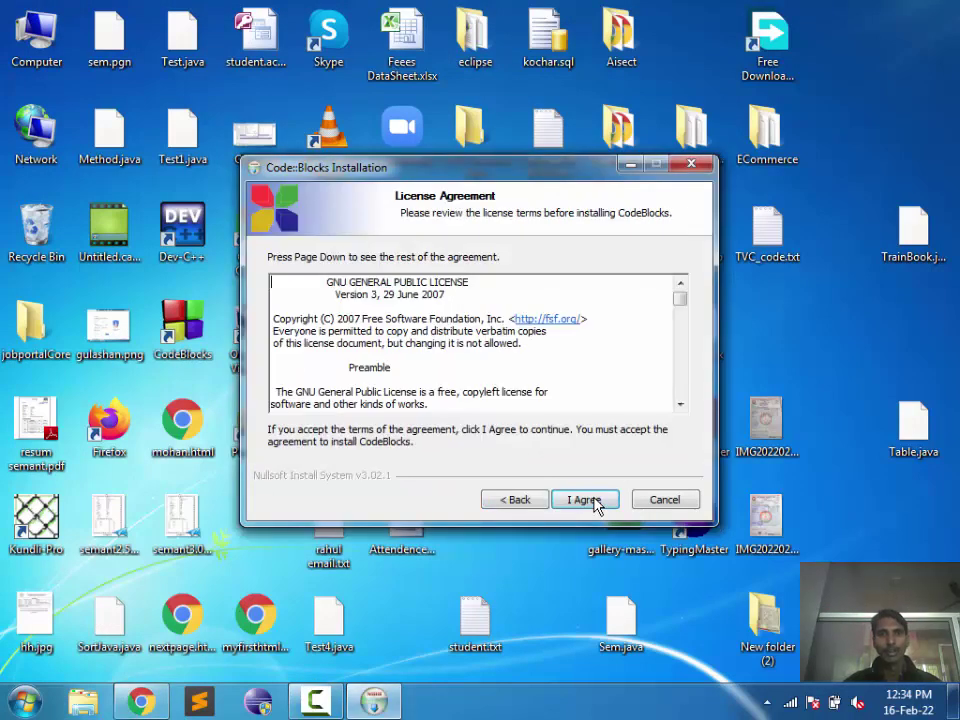
{"action": "left_click", "coordinate": [594, 502]}
{"action": "left_click", "coordinate": [592, 501]}
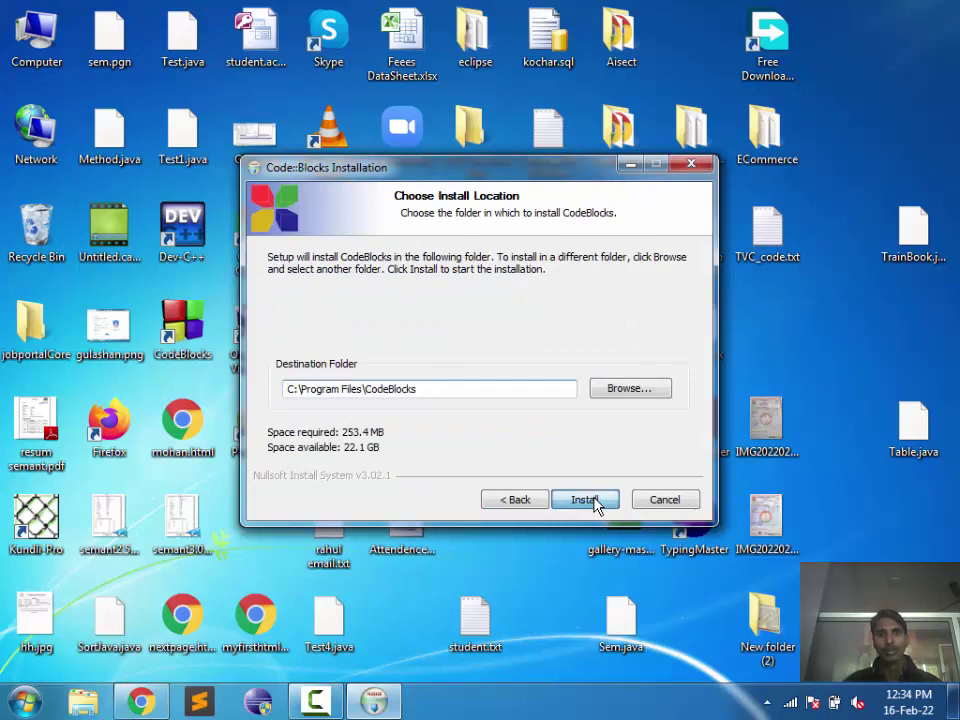
{"action": "left_click", "coordinate": [592, 501]}
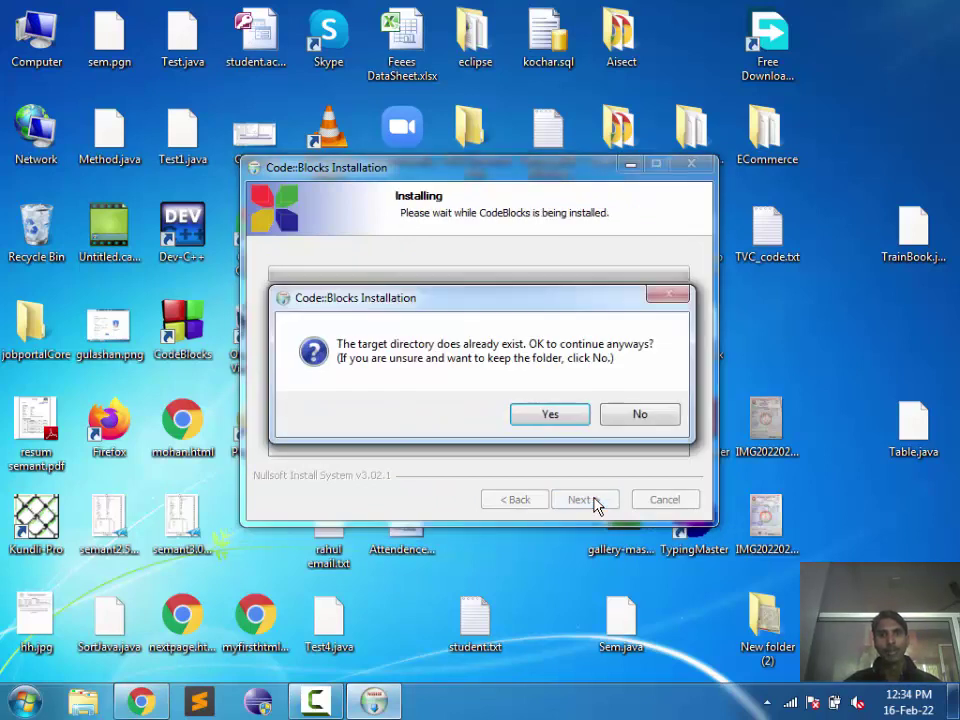
{"action": "left_click", "coordinate": [543, 420]}
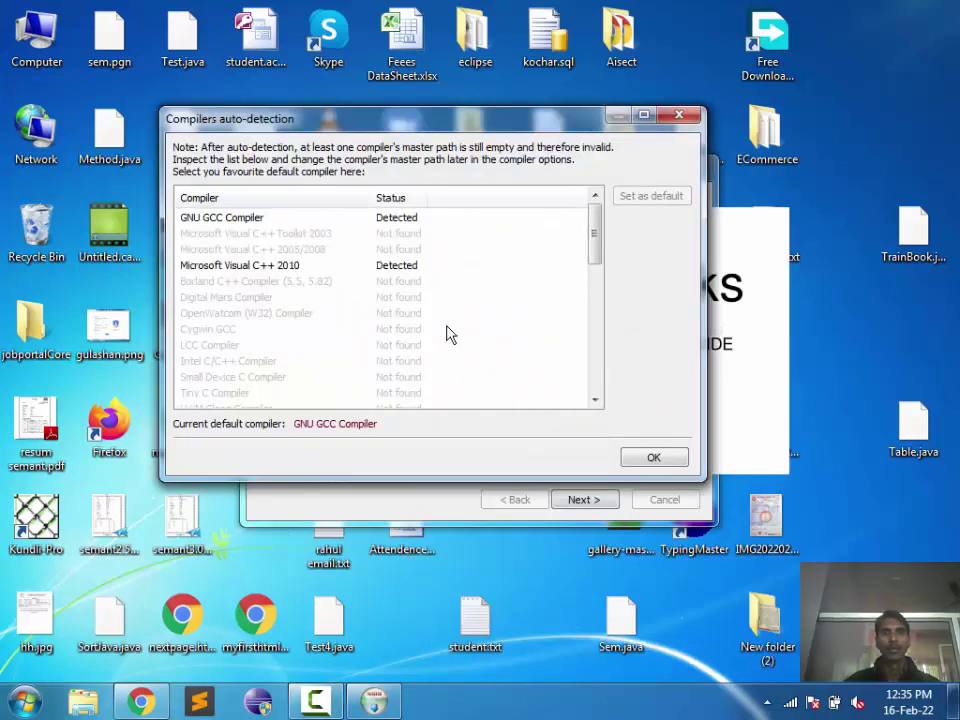
Step: Finish setup and accept GNU GCC Compiler as the default compiler
{"action": "left_click_drag", "start_coordinate": [450, 130], "coordinate": [297, 60]}
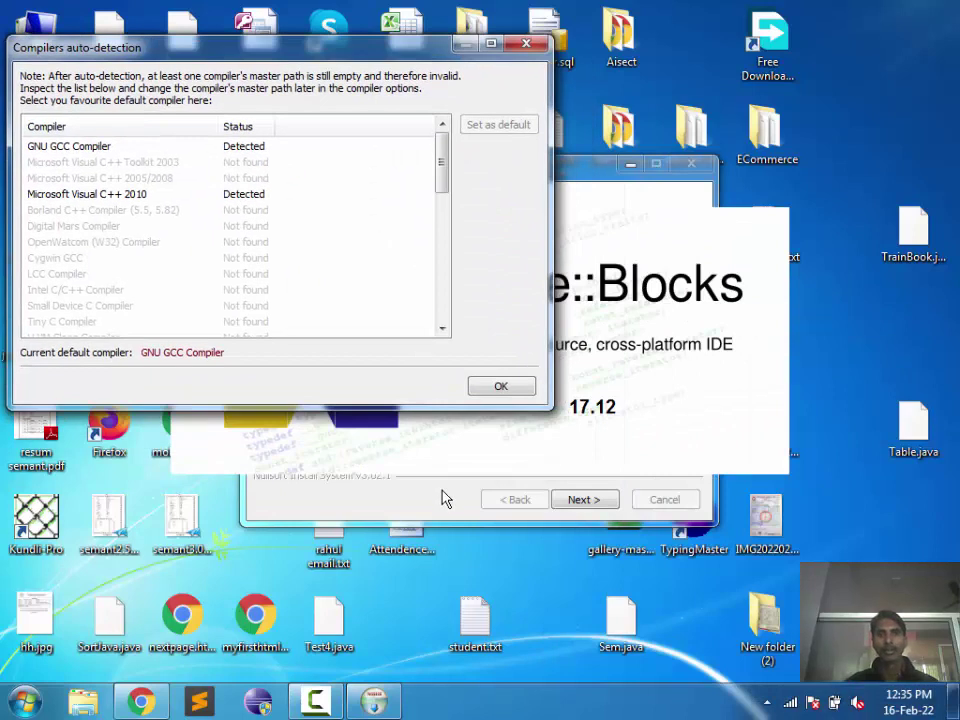
{"action": "left_click", "coordinate": [446, 499]}
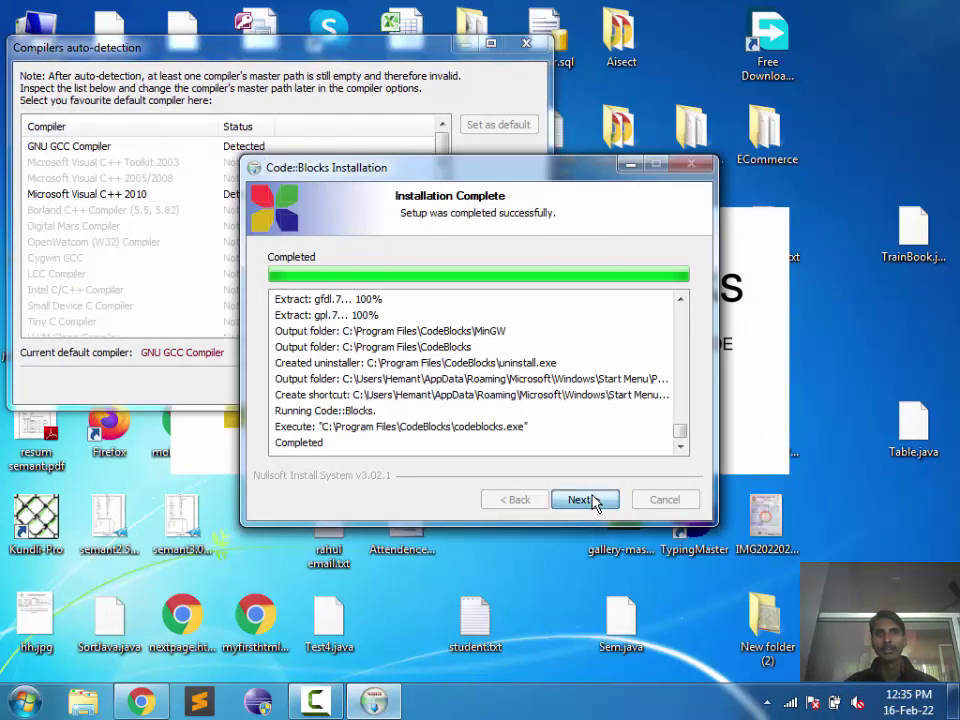
{"action": "left_click", "coordinate": [596, 503]}
{"action": "left_click", "coordinate": [600, 502]}
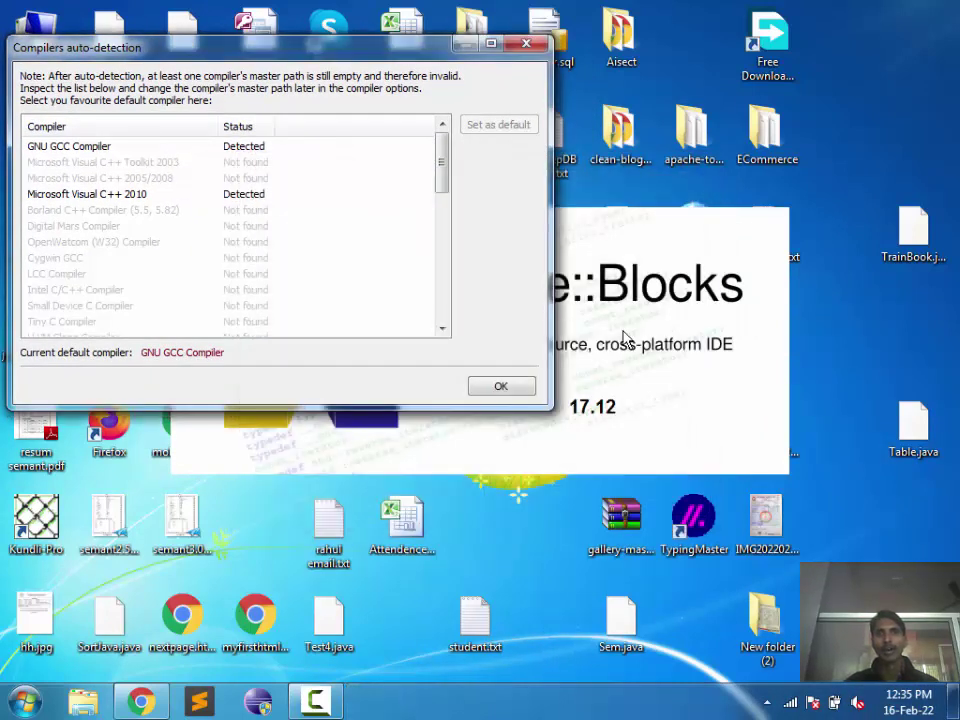
{"action": "left_click_drag", "start_coordinate": [407, 47], "coordinate": [561, 113]}
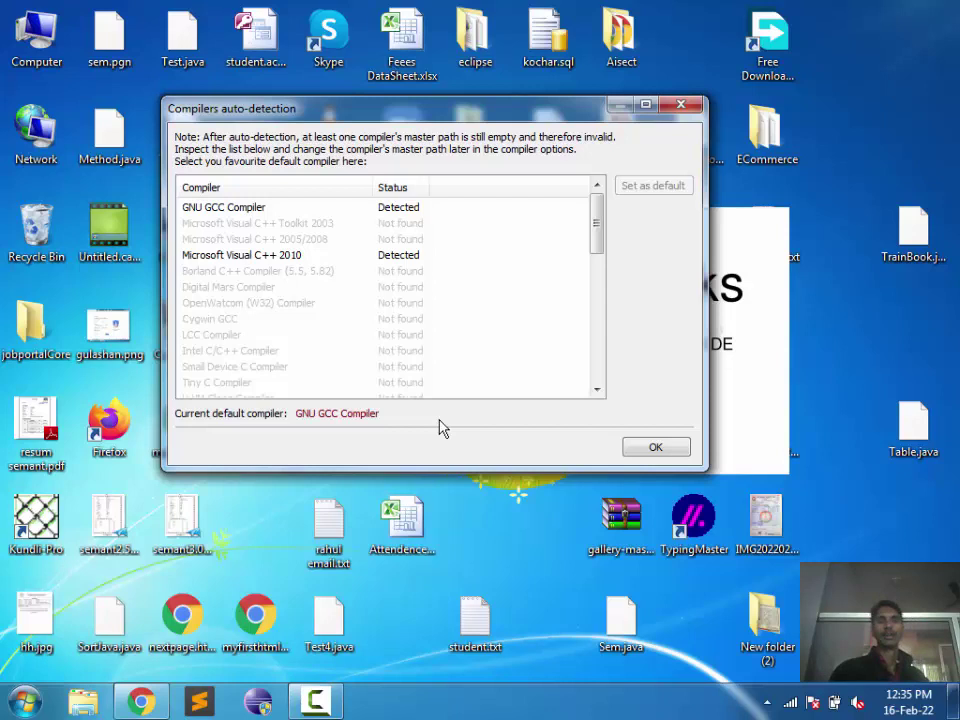
{"action": "left_click", "coordinate": [648, 451]}
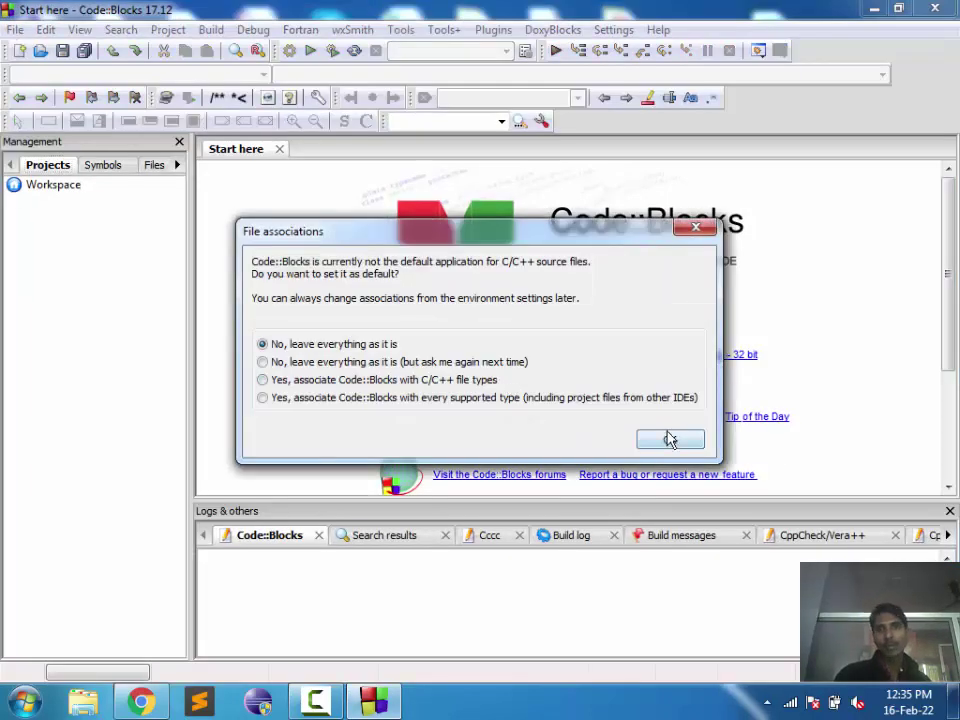
Step: Leave file associations unchanged, close the Start here page, and browse the File > New submenu
{"action": "left_click", "coordinate": [669, 439]}
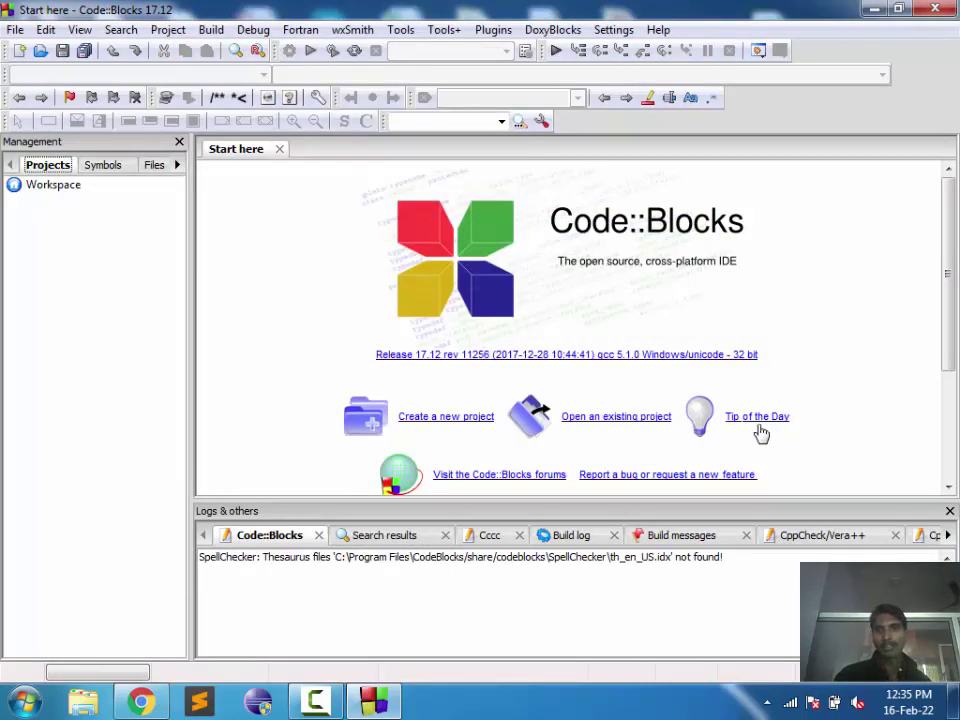
{"action": "left_click", "coordinate": [280, 150]}
{"action": "left_click", "coordinate": [15, 30]}
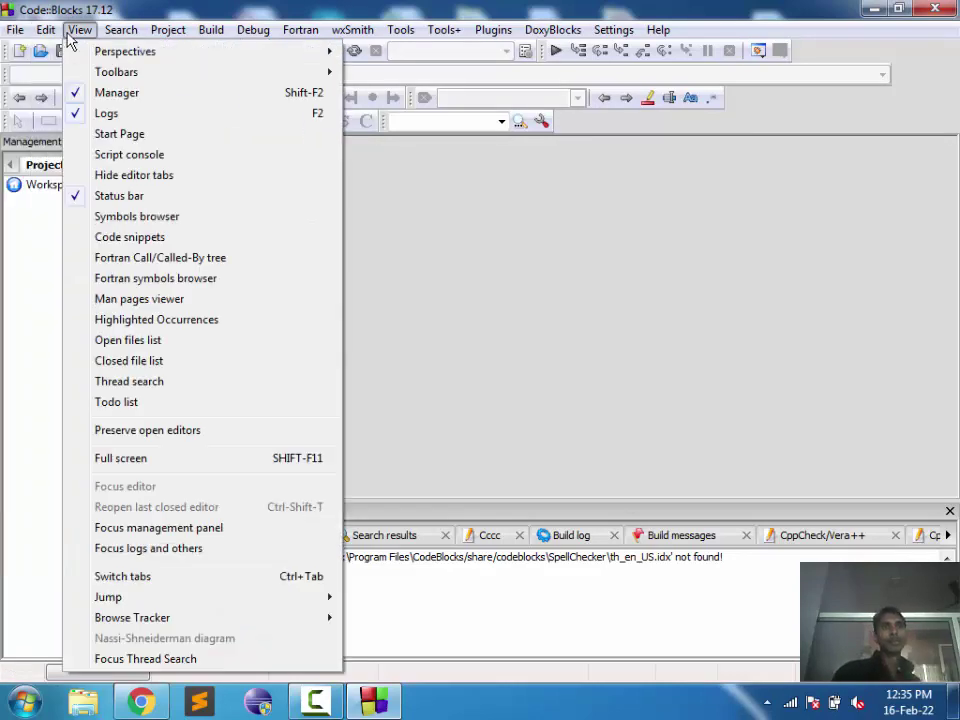
{"action": "mouse_move", "coordinate": [20, 48]}
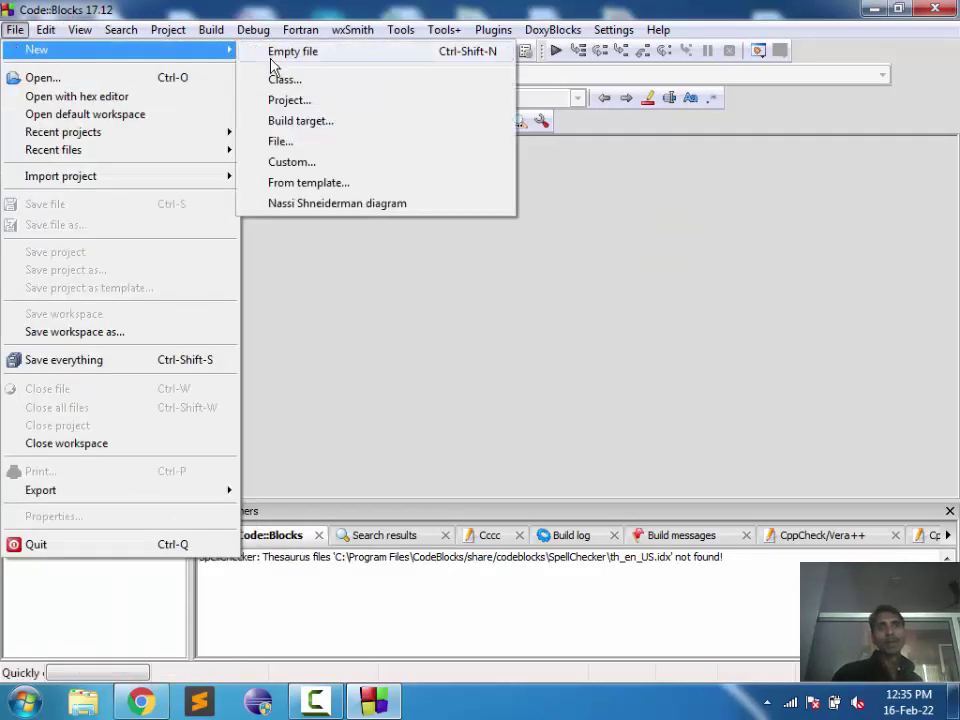
{"action": "left_click", "coordinate": [285, 101]}
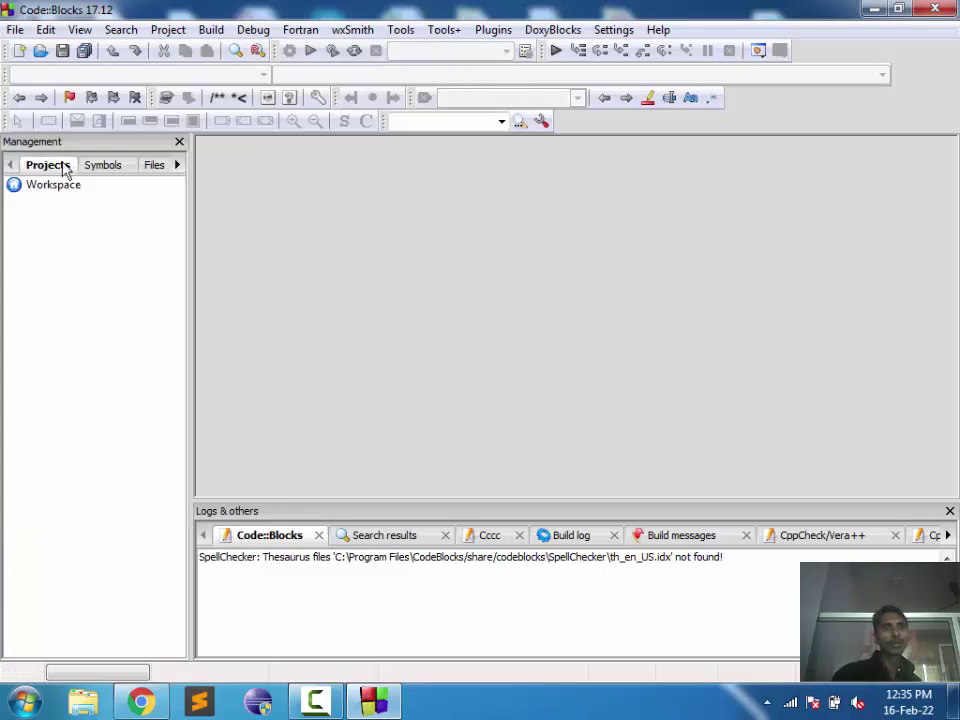
Step: Create a new empty file and save it as Hello.c in Documents
{"action": "left_click", "coordinate": [19, 51]}
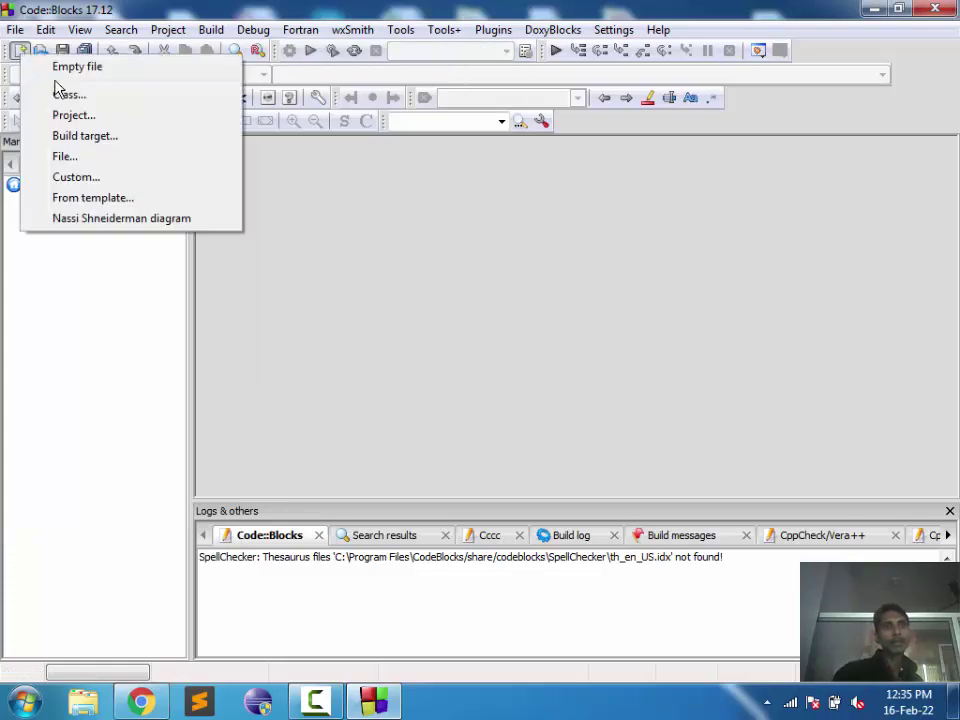
{"action": "left_click", "coordinate": [55, 68]}
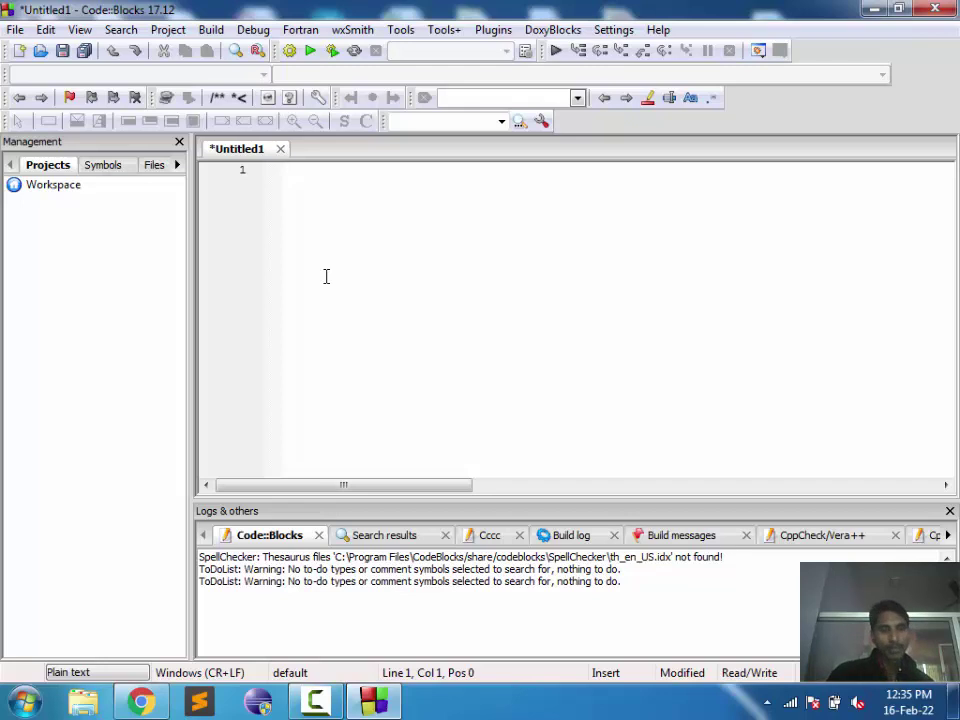
{"action": "key", "text": "ctrl+s"}
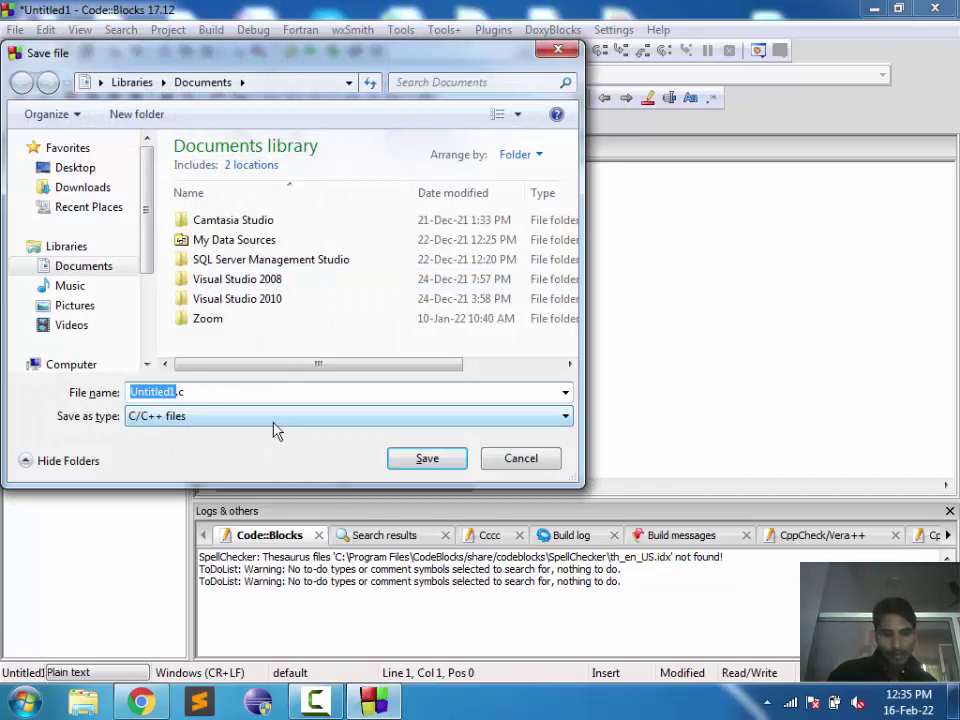
{"action": "key", "text": "BackSpace"}
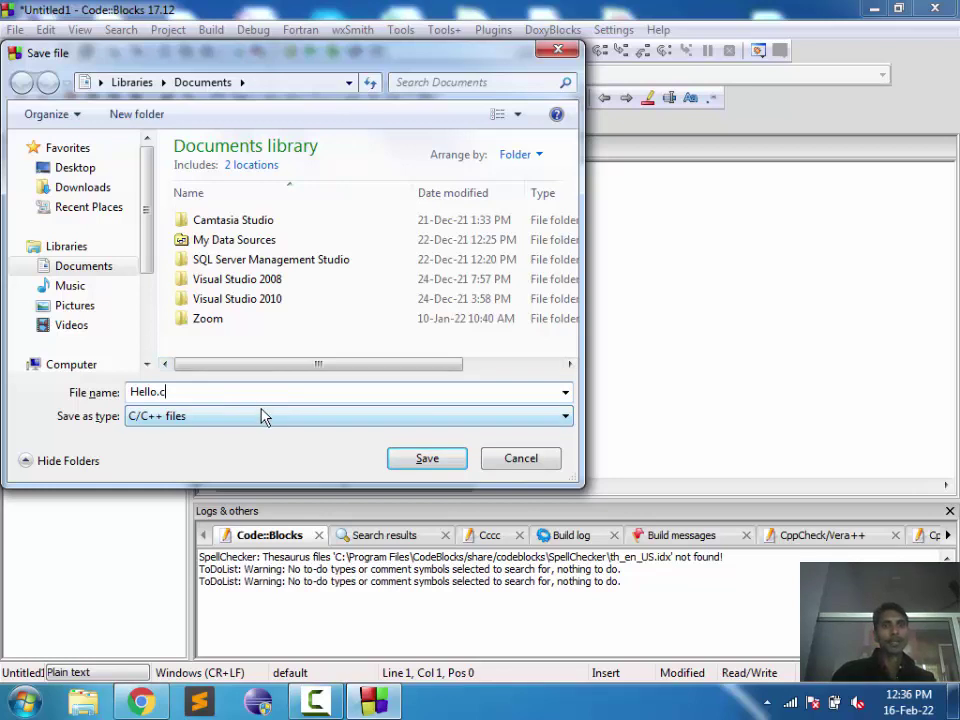
{"action": "left_click", "coordinate": [424, 458]}
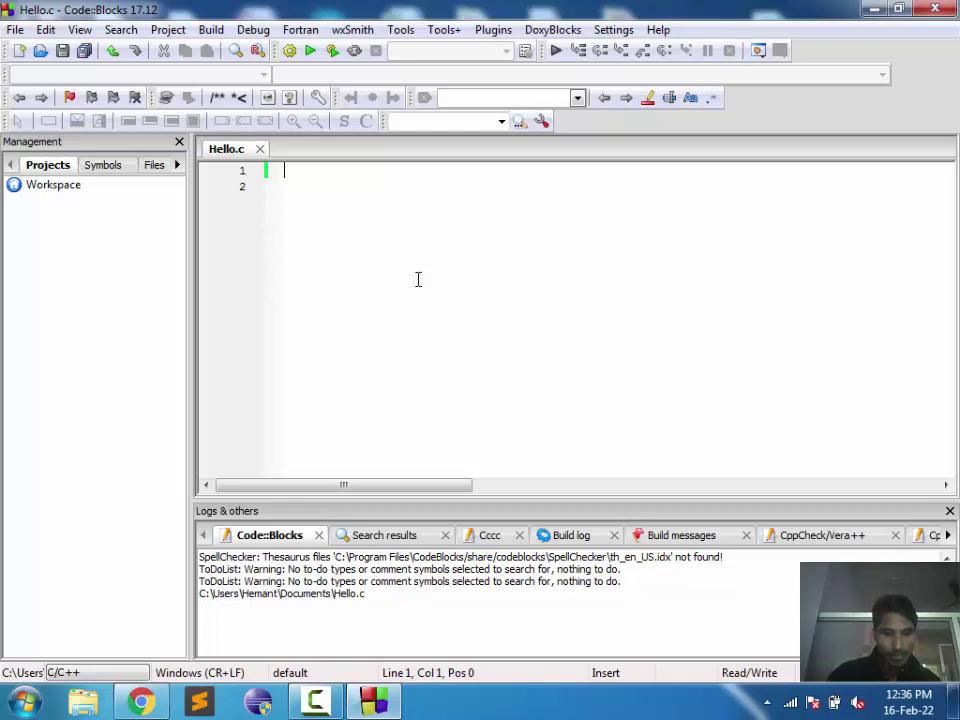
Step: Write int main() containing printf("GHellllllllloooooooooooooooooooo"); in Hello.c and save it
{"action": "type", "text": "int main"}
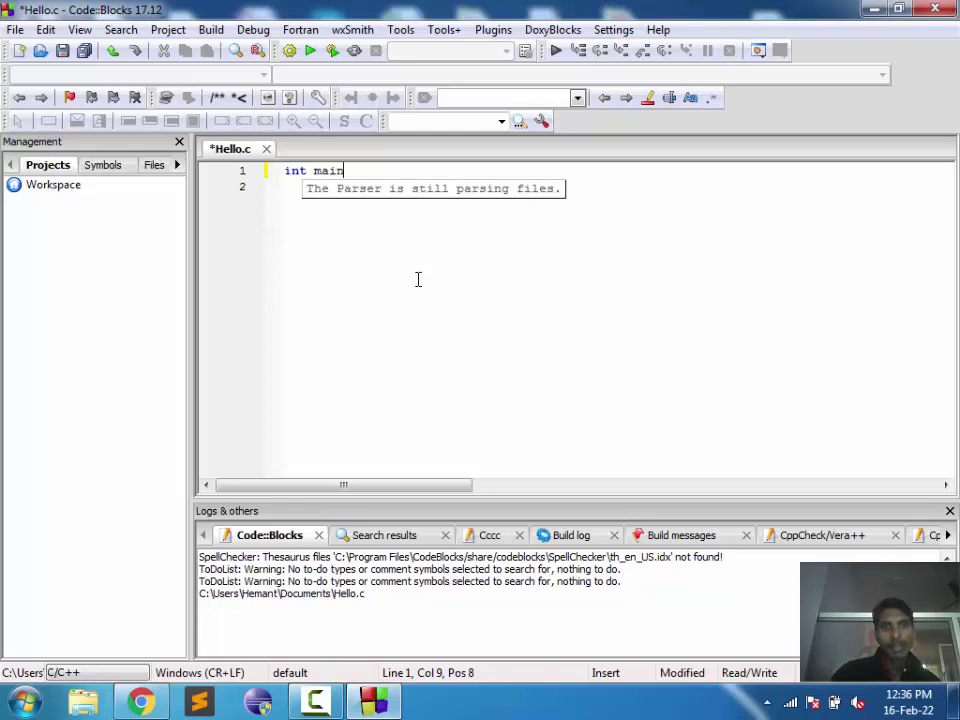
{"action": "type", "text": "(){}"}
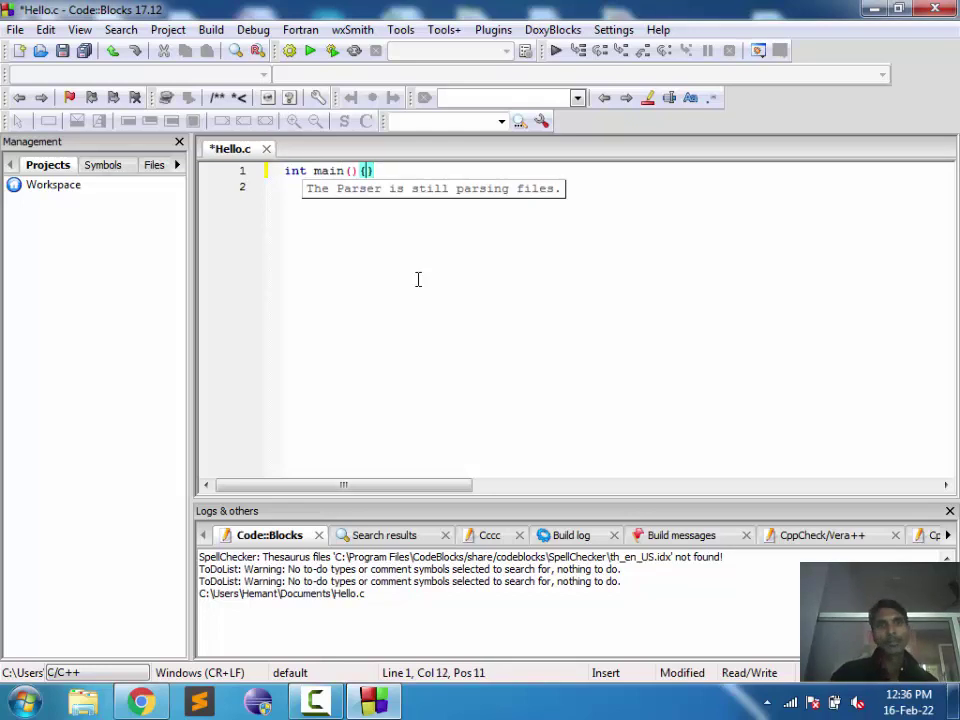
{"action": "key", "text": "Return"}
{"action": "key", "text": "Return"}
{"action": "key", "text": "Up"}
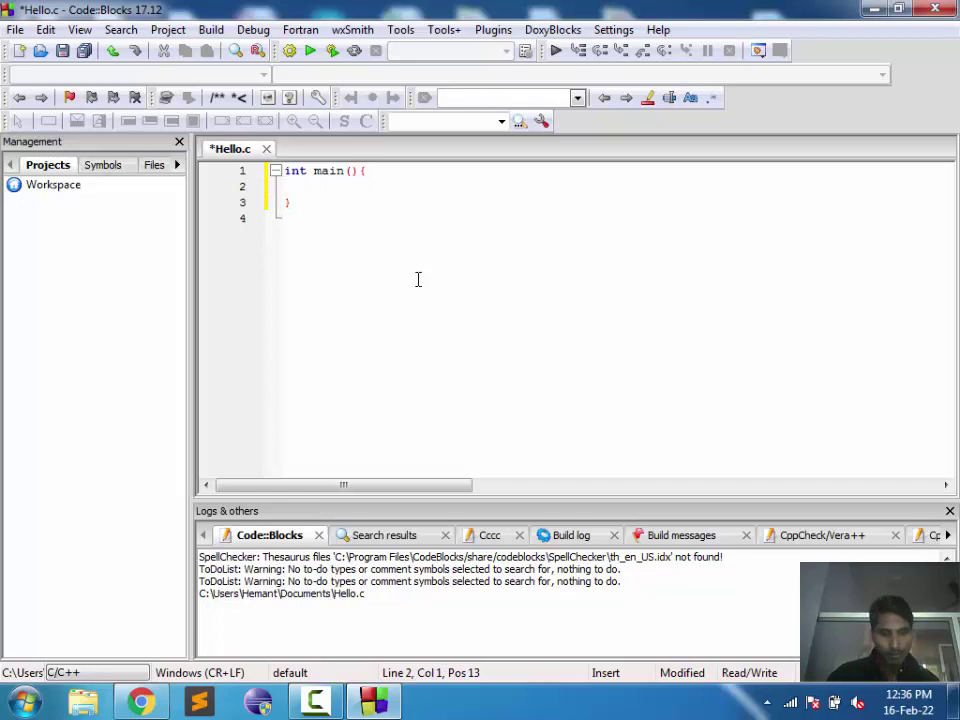
{"action": "type", "text": "printf"}
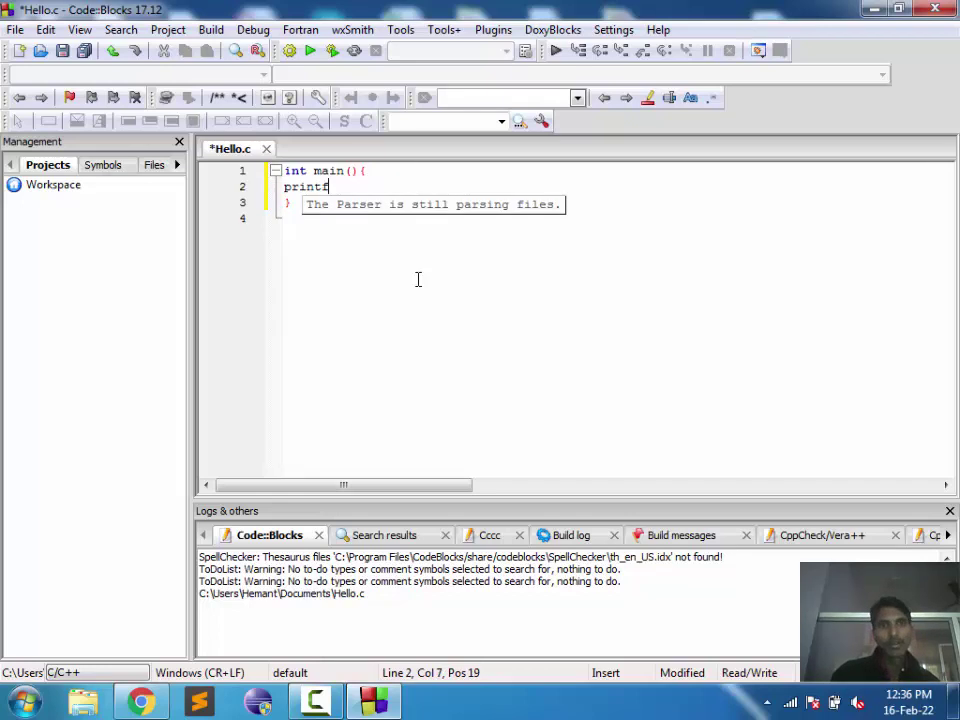
{"action": "type", "text": "(\""}
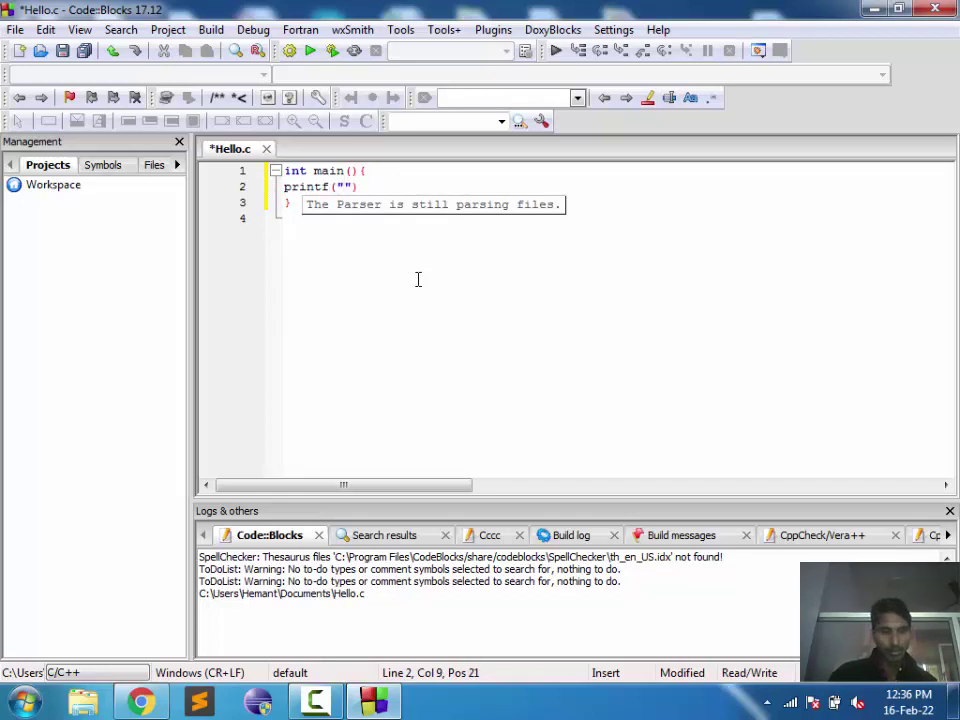
{"action": "type", "text": "GHelllllllll"}
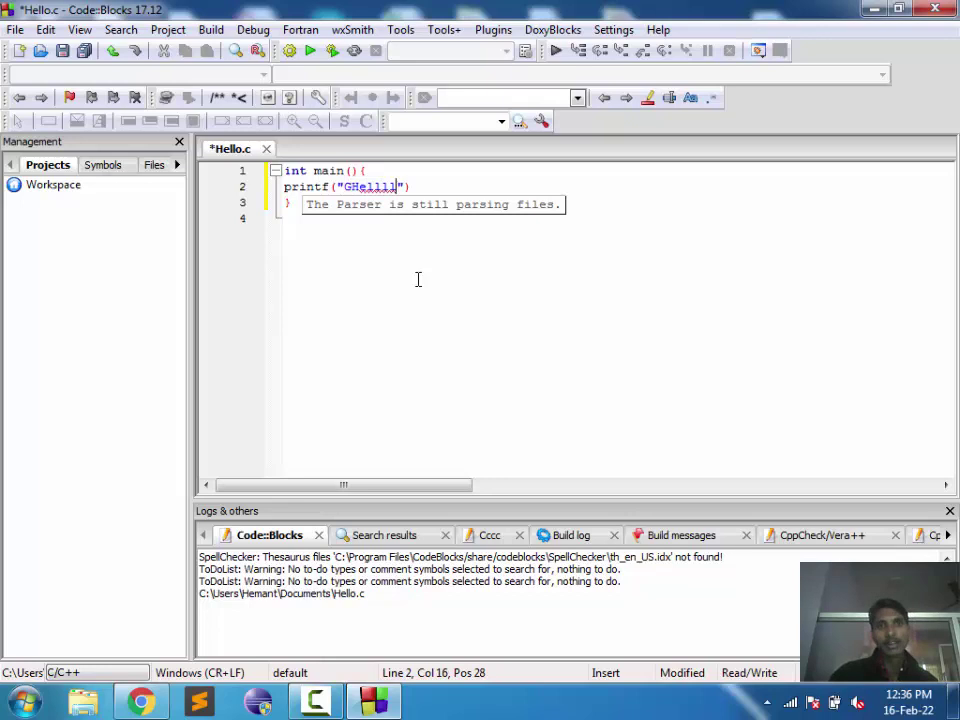
{"action": "type", "text": "oooooooooooooooooooo"}
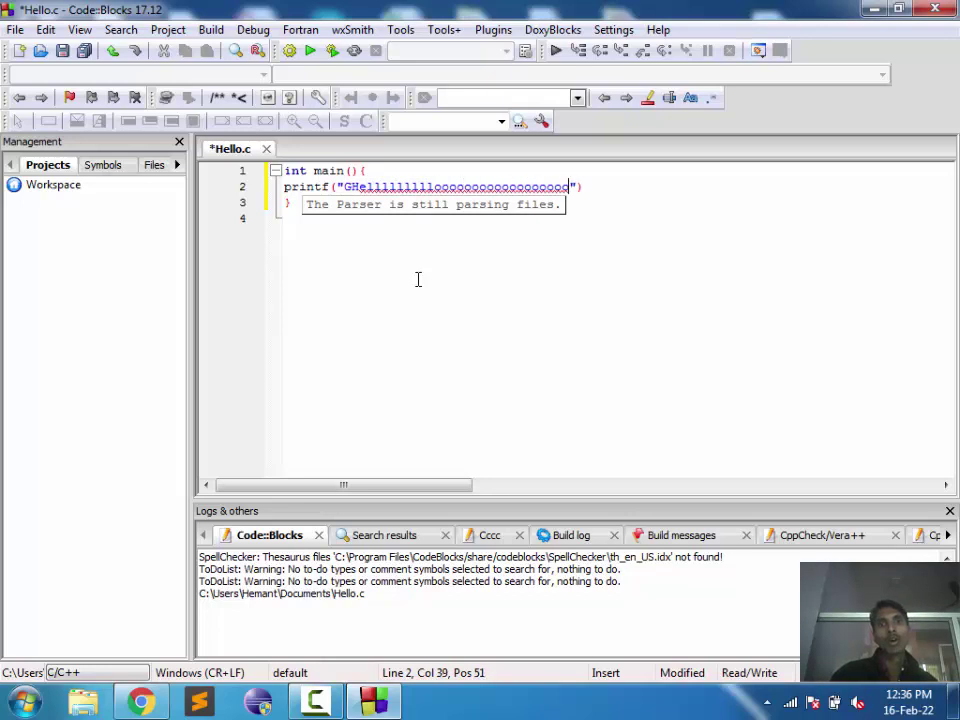
{"action": "type", "text": "\");"}
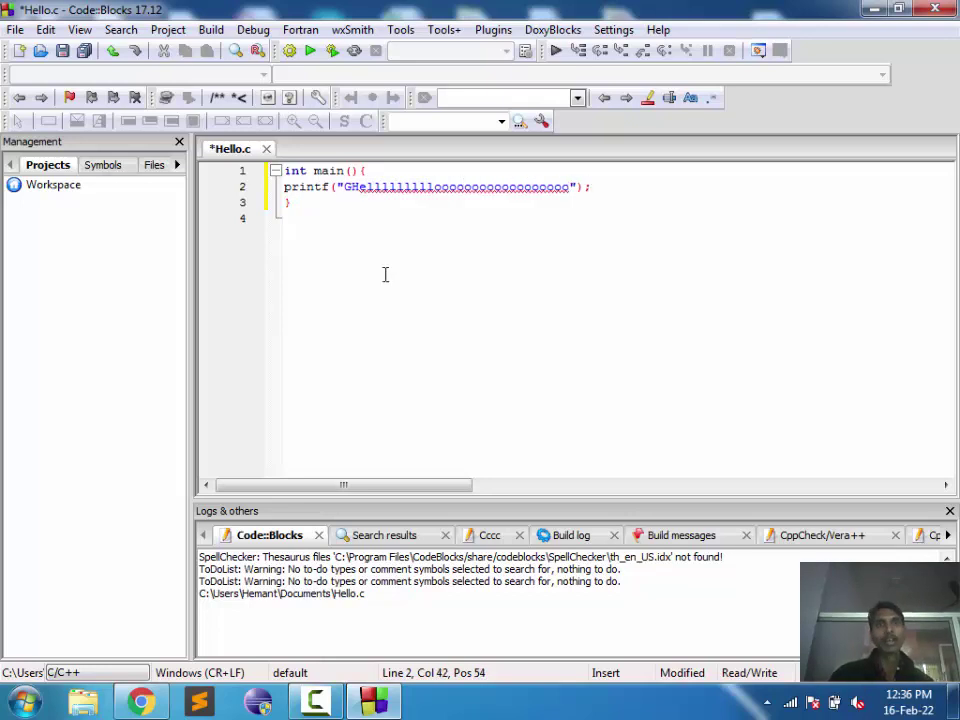
{"action": "left_click", "coordinate": [62, 50]}
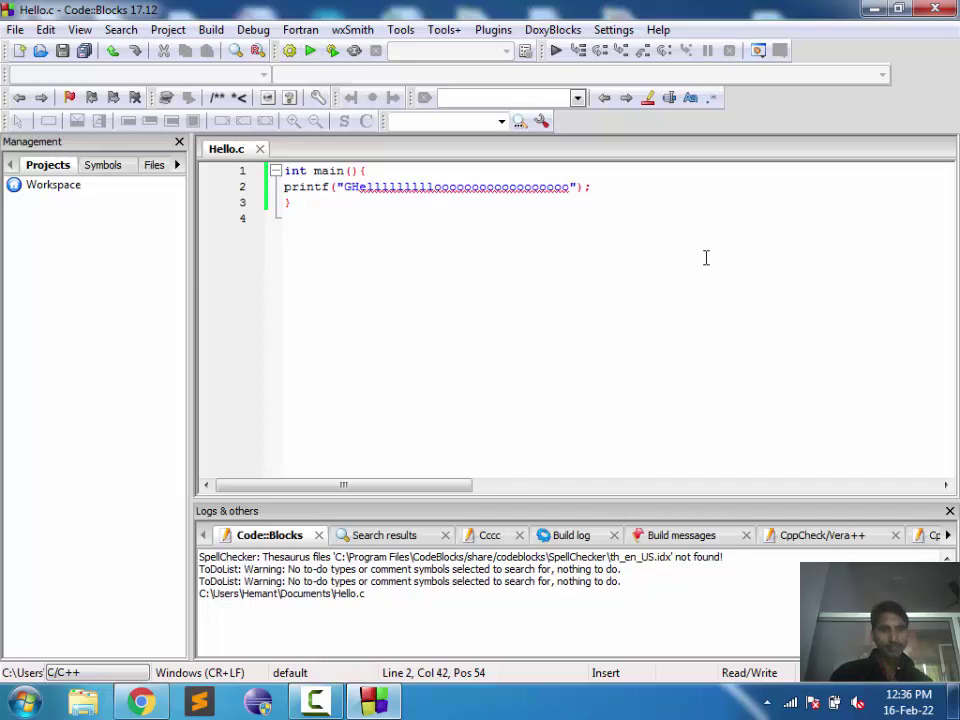
{"action": "key", "text": "super+Right"}
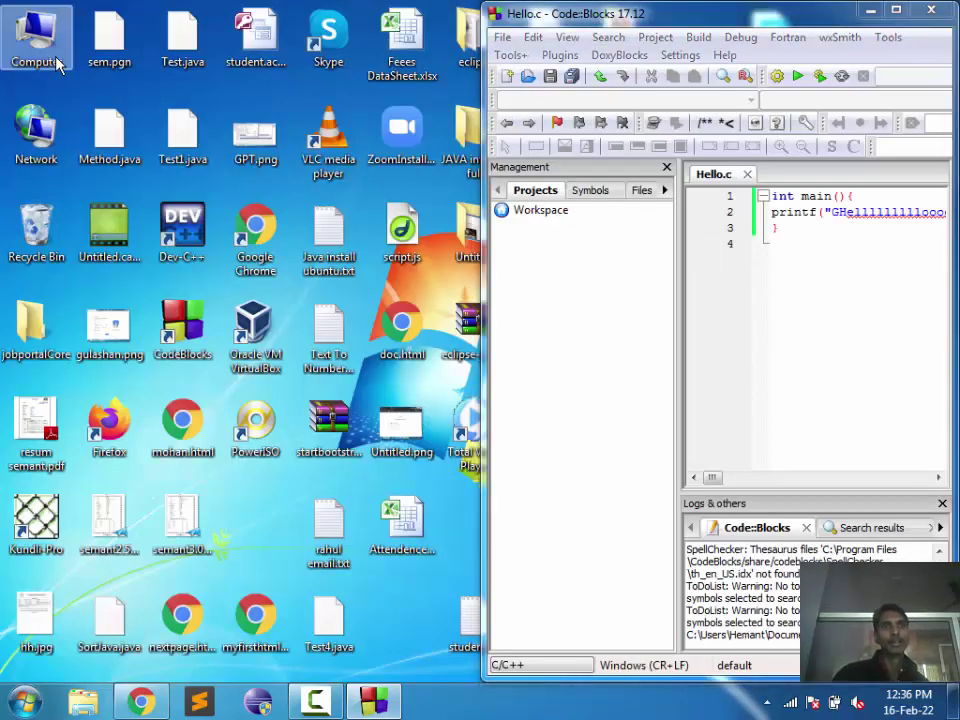
Step: Open C:\Users\<user>\My Documents in Explorer showing Hello.c, with Code::Blocks placed beside it
{"action": "double_click", "coordinate": [41, 42]}
{"action": "double_click", "coordinate": [360, 144]}
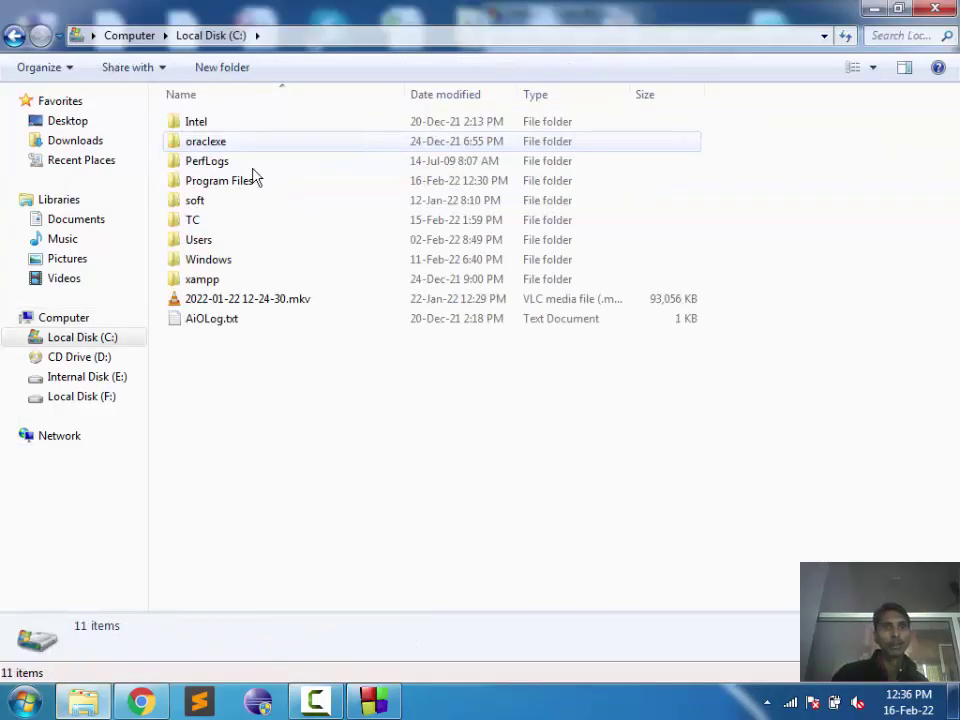
{"action": "double_click", "coordinate": [222, 250]}
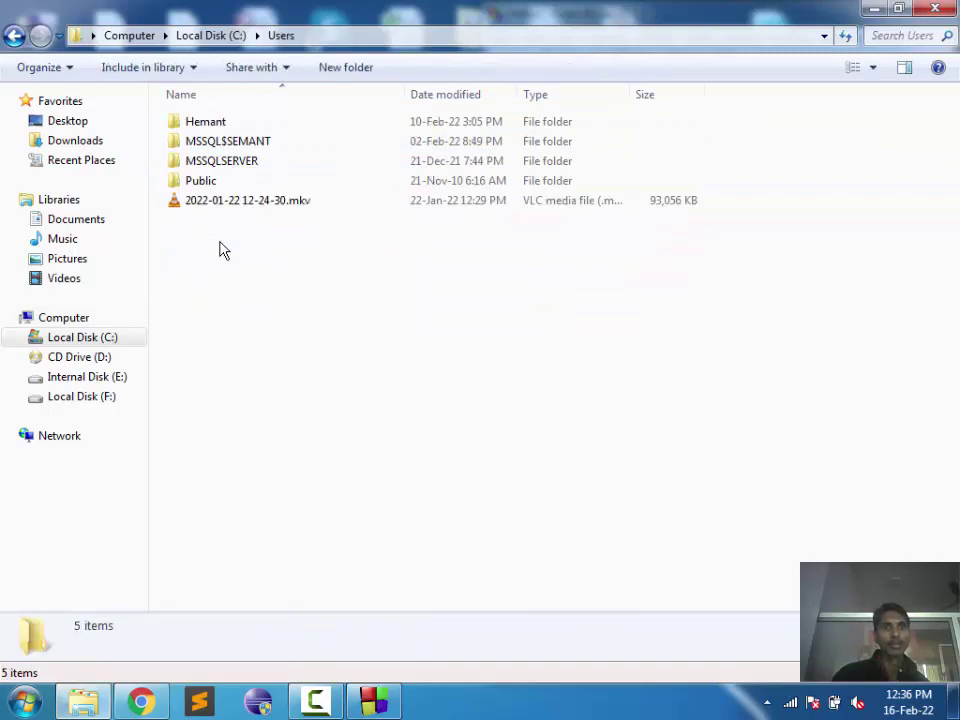
{"action": "double_click", "coordinate": [236, 123]}
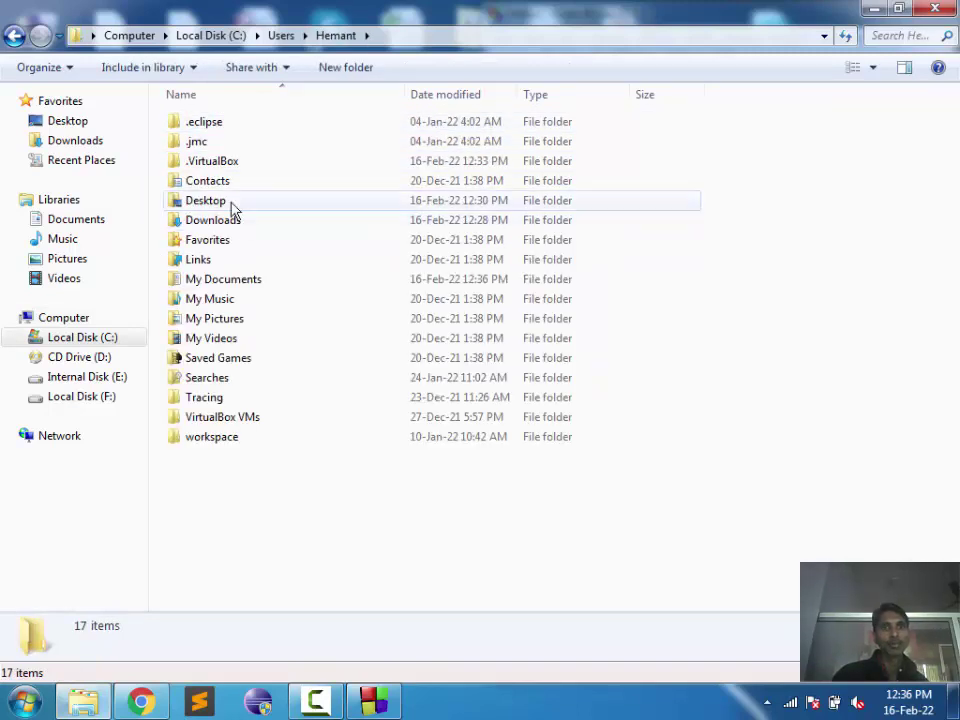
{"action": "double_click", "coordinate": [228, 281]}
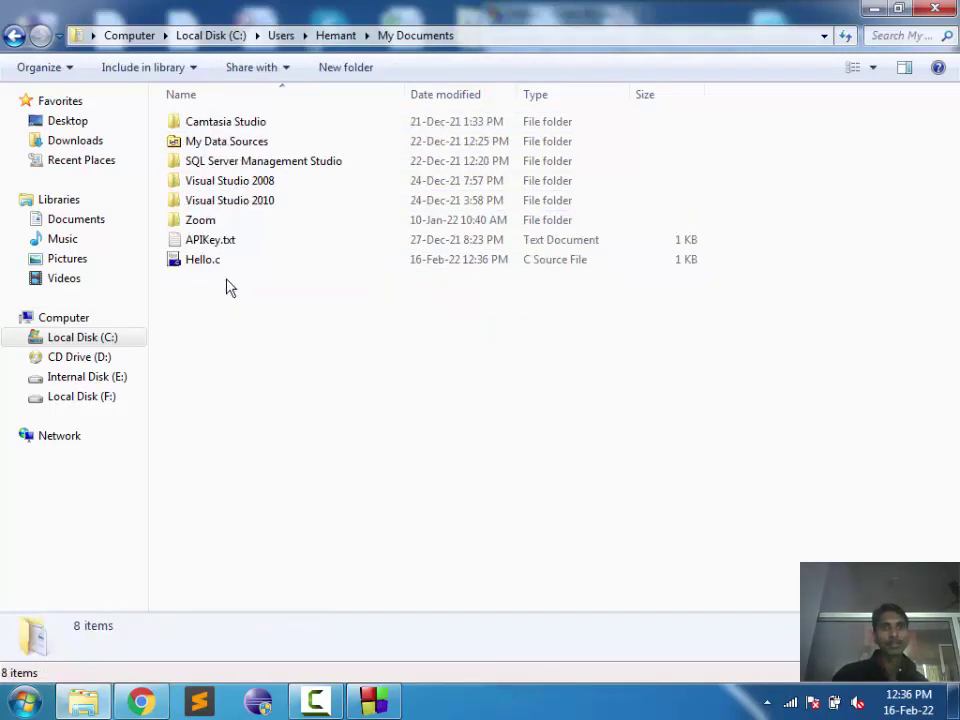
{"action": "left_click", "coordinate": [374, 701]}
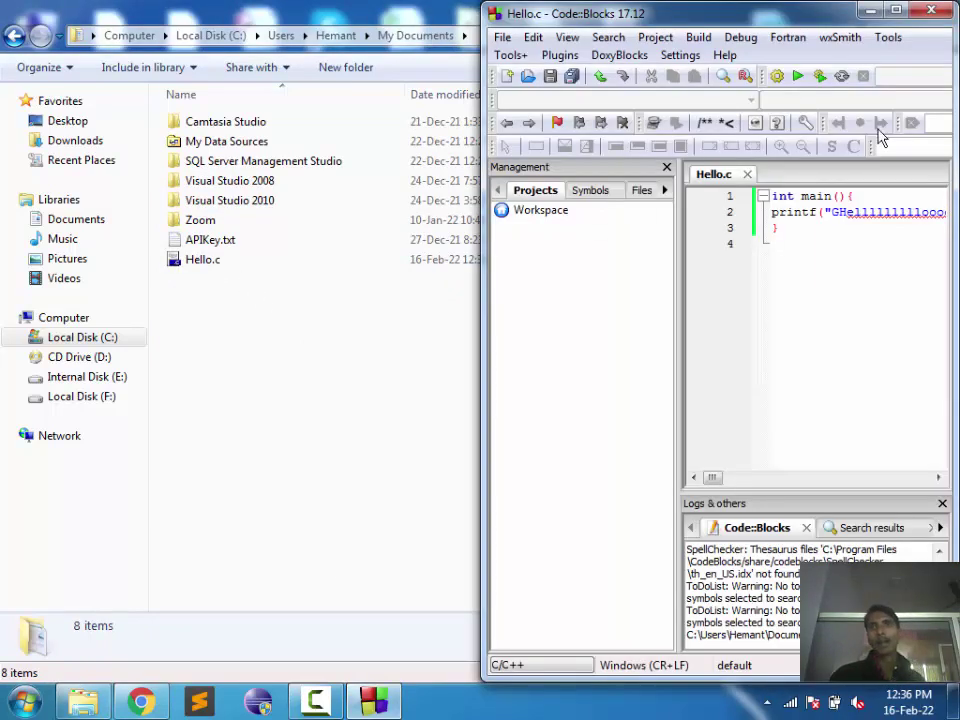
{"action": "left_click_drag", "start_coordinate": [787, 18], "coordinate": [668, 22]}
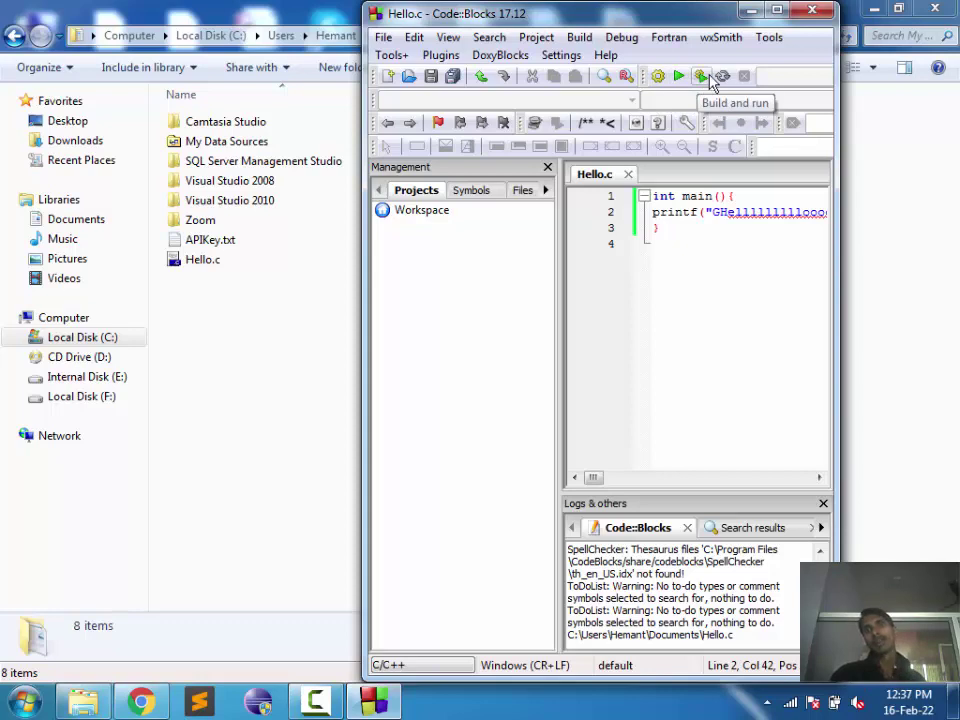
Step: Compile Hello.c with Build > Compile current file, producing Hello.o and Hello.exe
{"action": "left_click", "coordinate": [622, 40]}
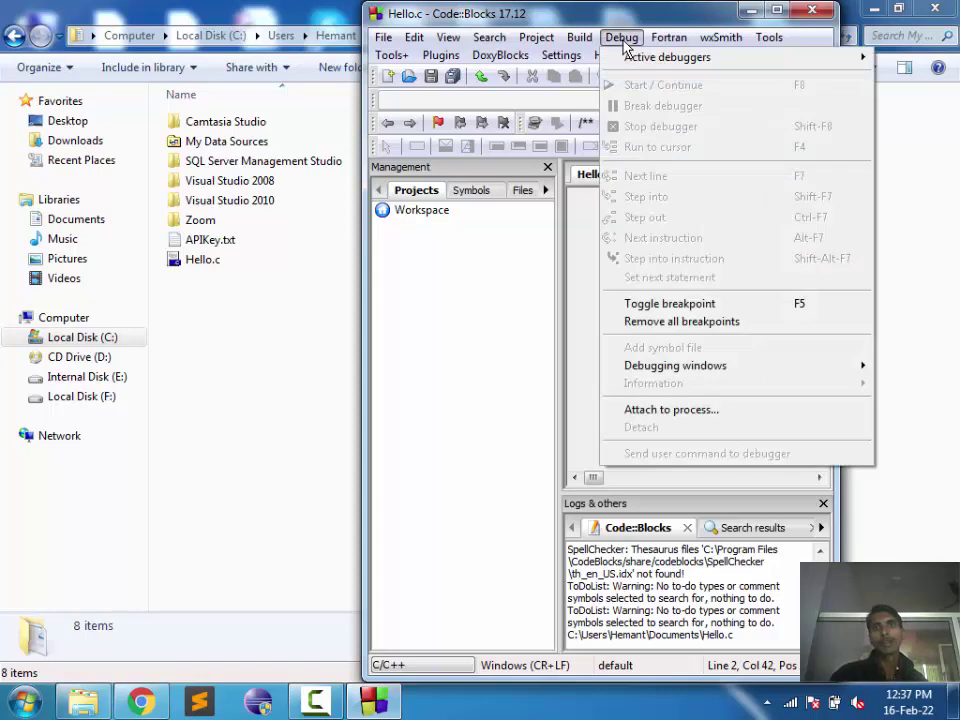
{"action": "mouse_move", "coordinate": [584, 38]}
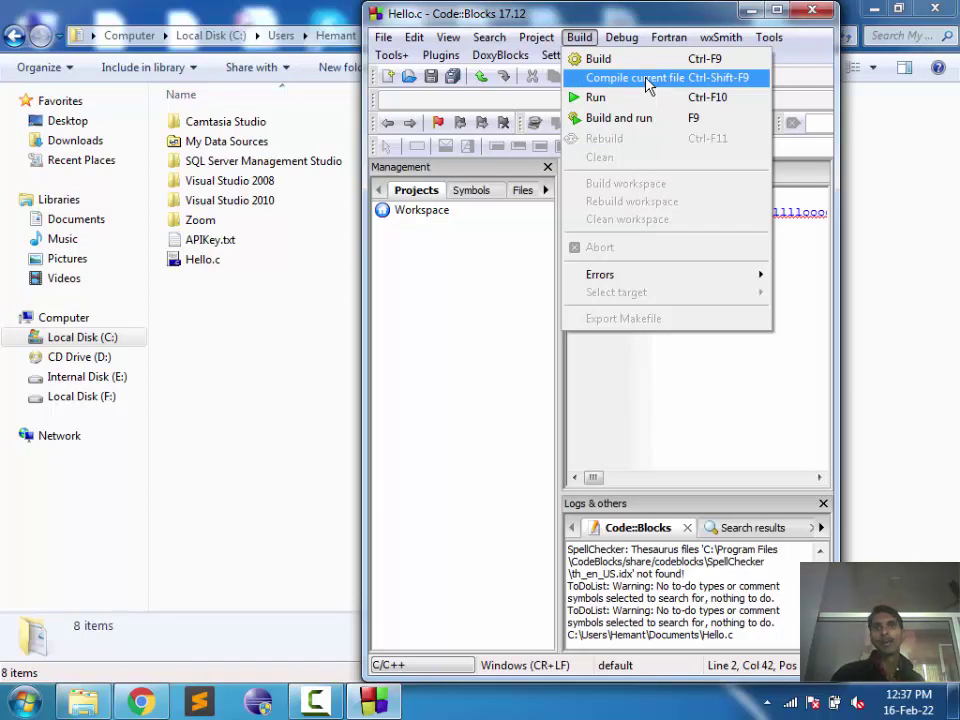
{"action": "left_click", "coordinate": [648, 80]}
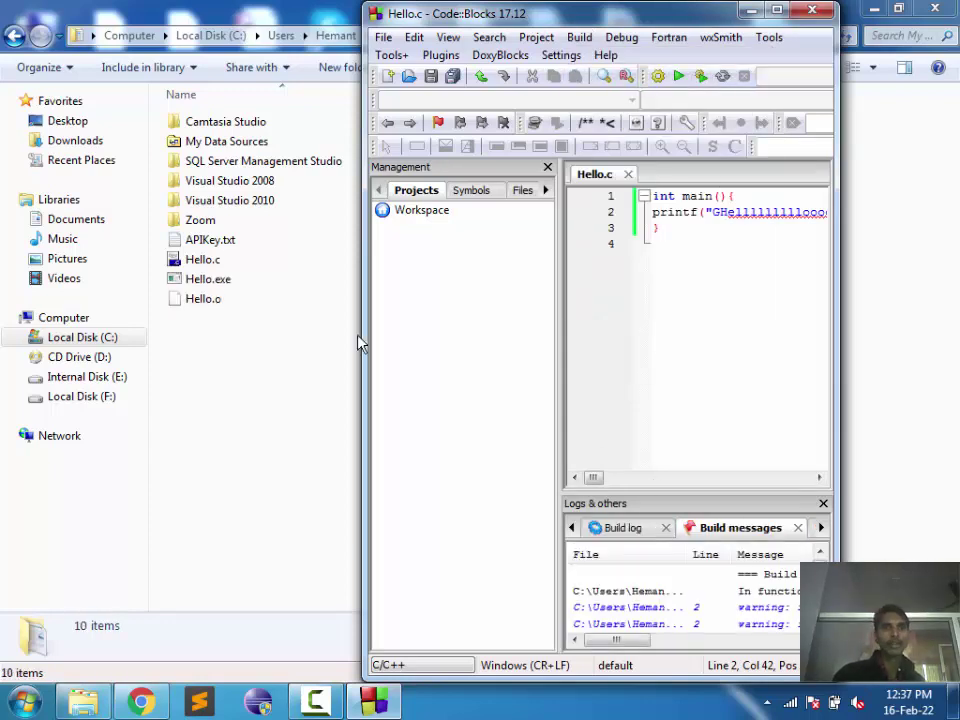
{"action": "left_click", "coordinate": [228, 285]}
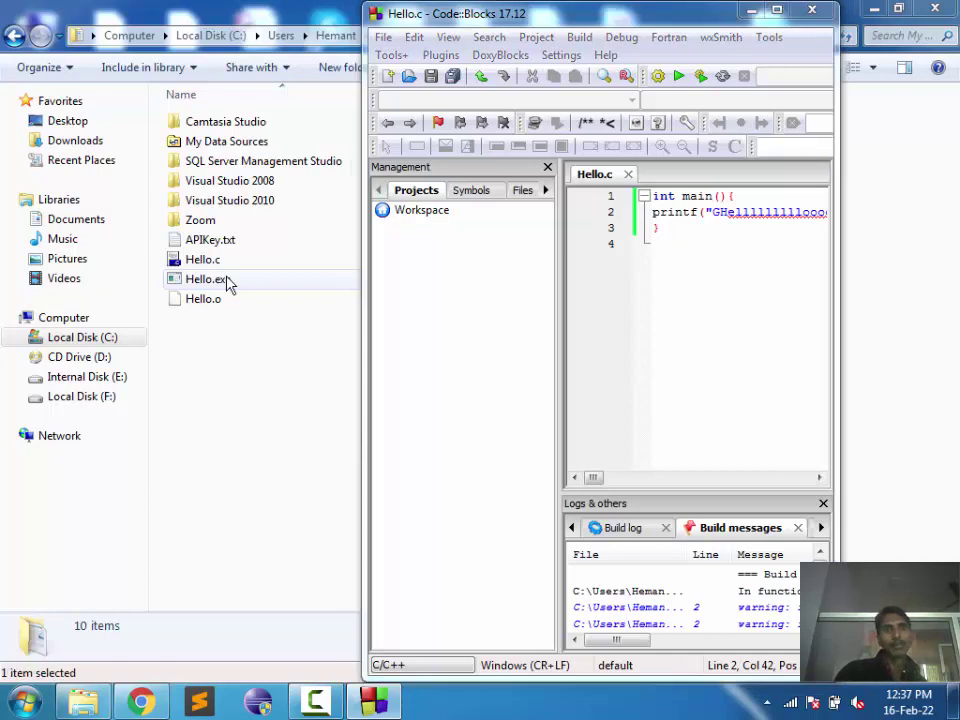
Step: Run Hello.exe from Explorer, check Hello.o's details, and resize the Code::Blocks panes
{"action": "double_click", "coordinate": [228, 285]}
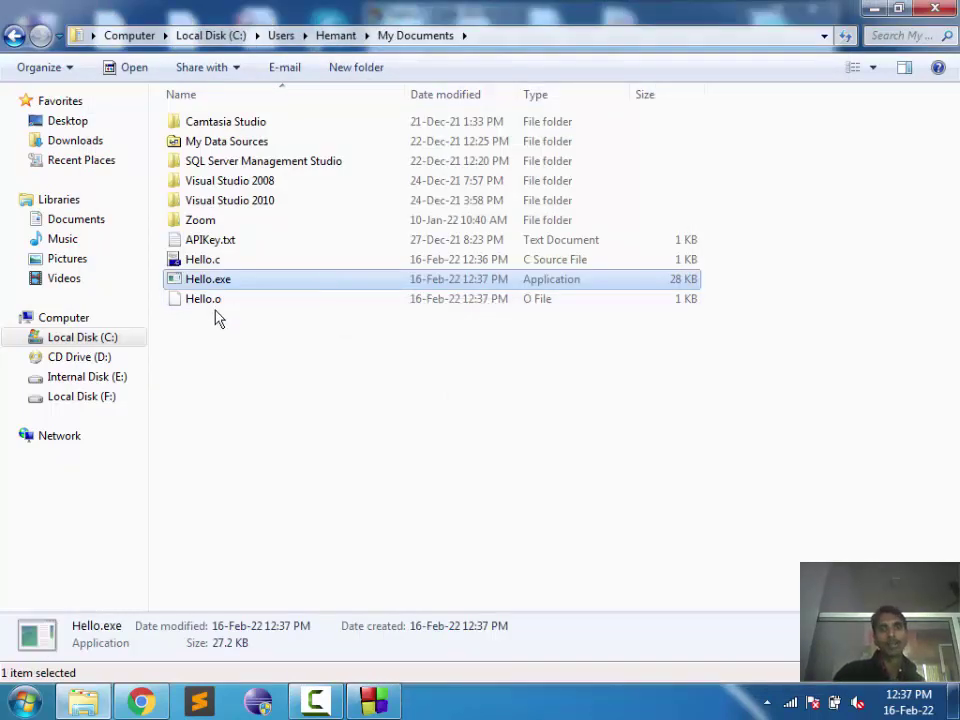
{"action": "left_click", "coordinate": [197, 303]}
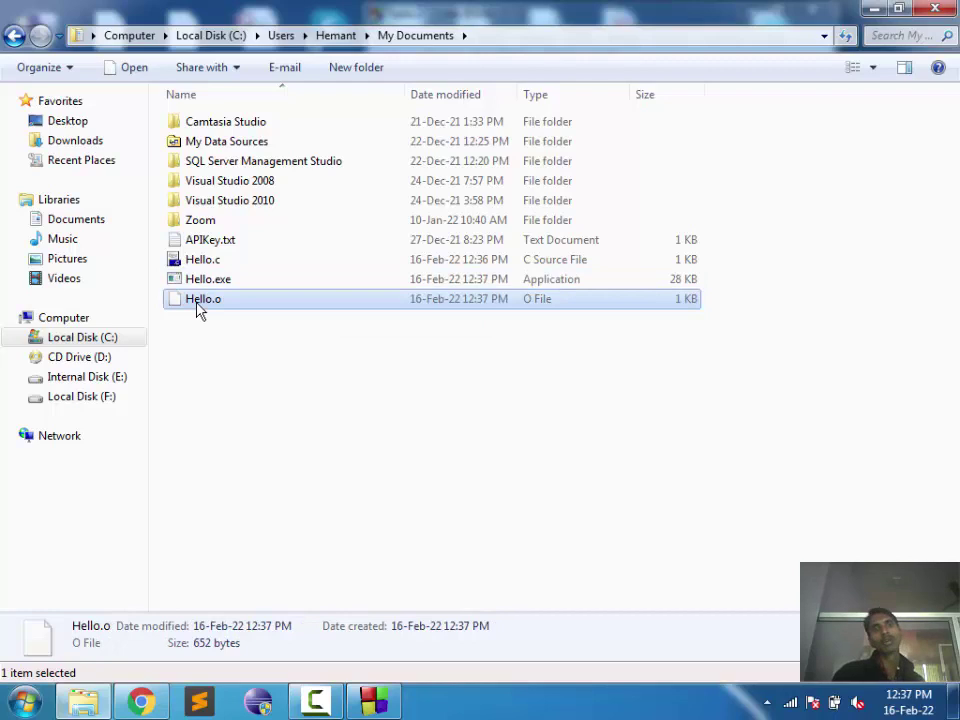
{"action": "left_click", "coordinate": [376, 703]}
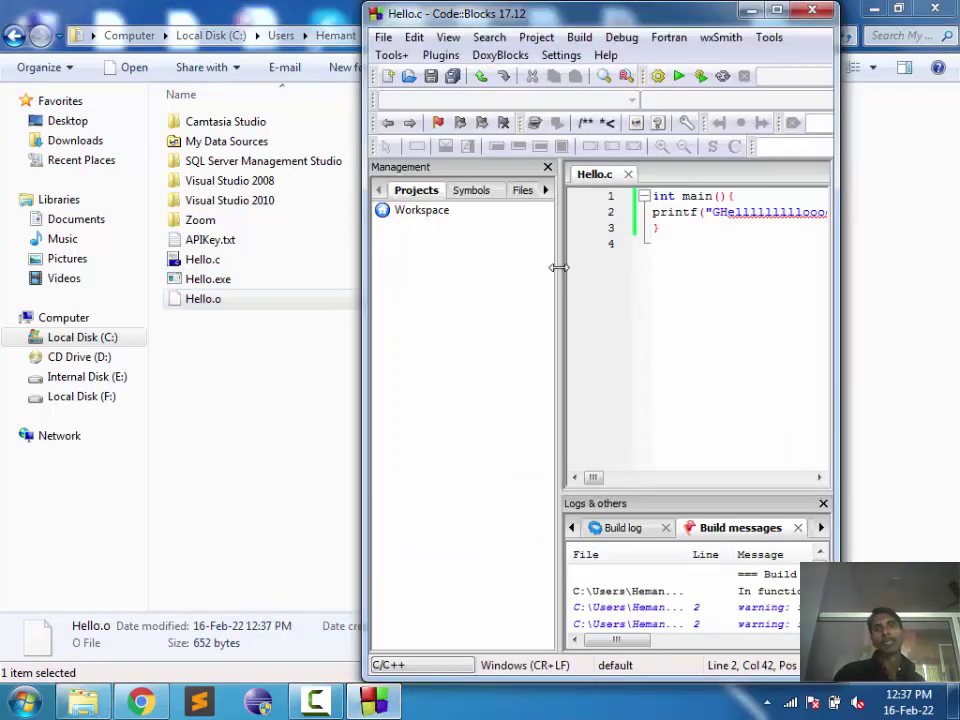
{"action": "left_click_drag", "start_coordinate": [558, 267], "coordinate": [440, 265]}
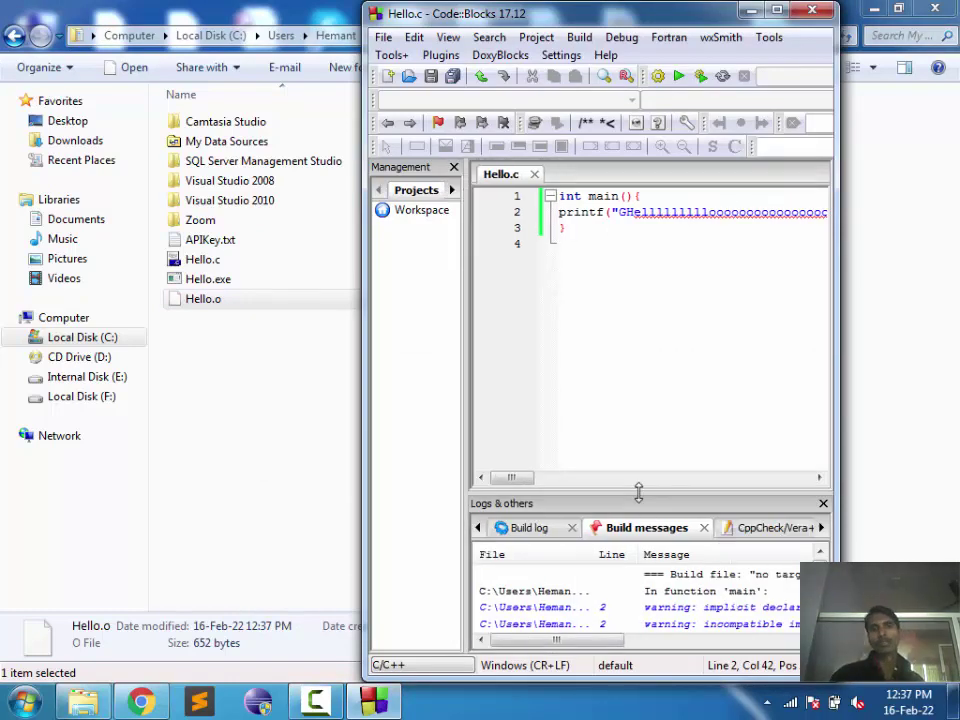
{"action": "left_click_drag", "start_coordinate": [638, 492], "coordinate": [638, 489]}
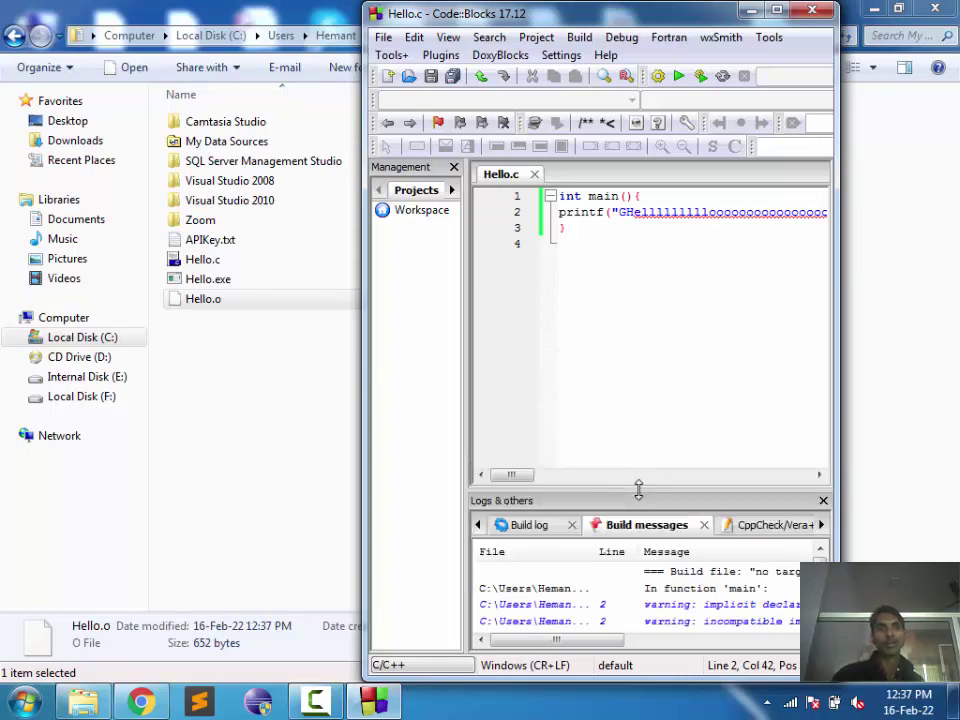
{"action": "left_click", "coordinate": [275, 285]}
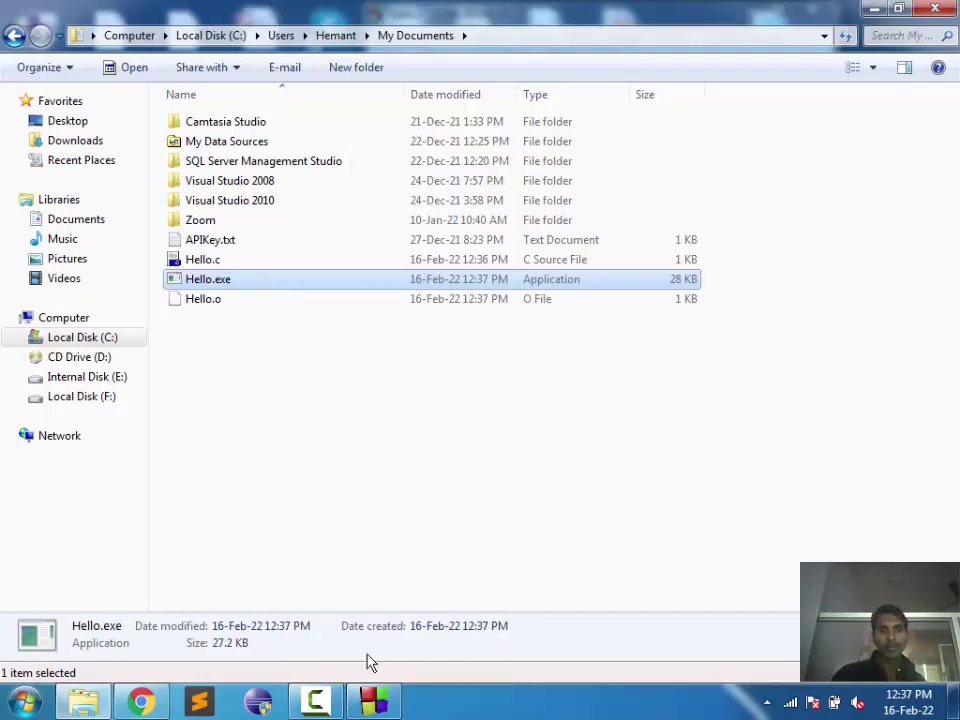
{"action": "left_click", "coordinate": [374, 701]}
Step: Run Hello with Build > Run, view the stretched Hello output, then close the console
{"action": "left_click", "coordinate": [580, 38]}
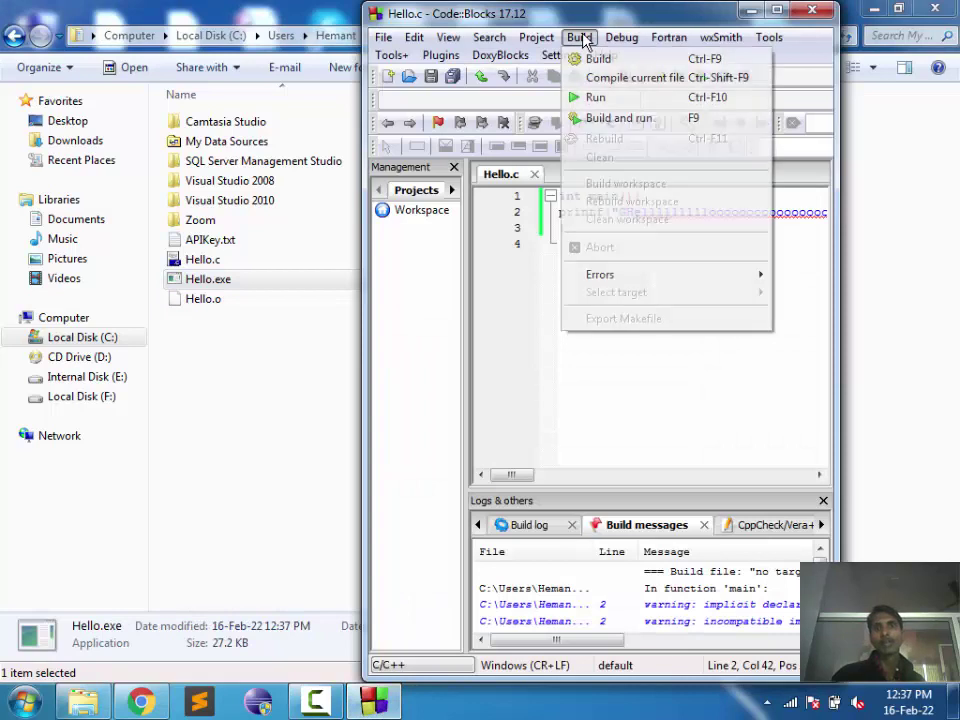
{"action": "left_click", "coordinate": [596, 97]}
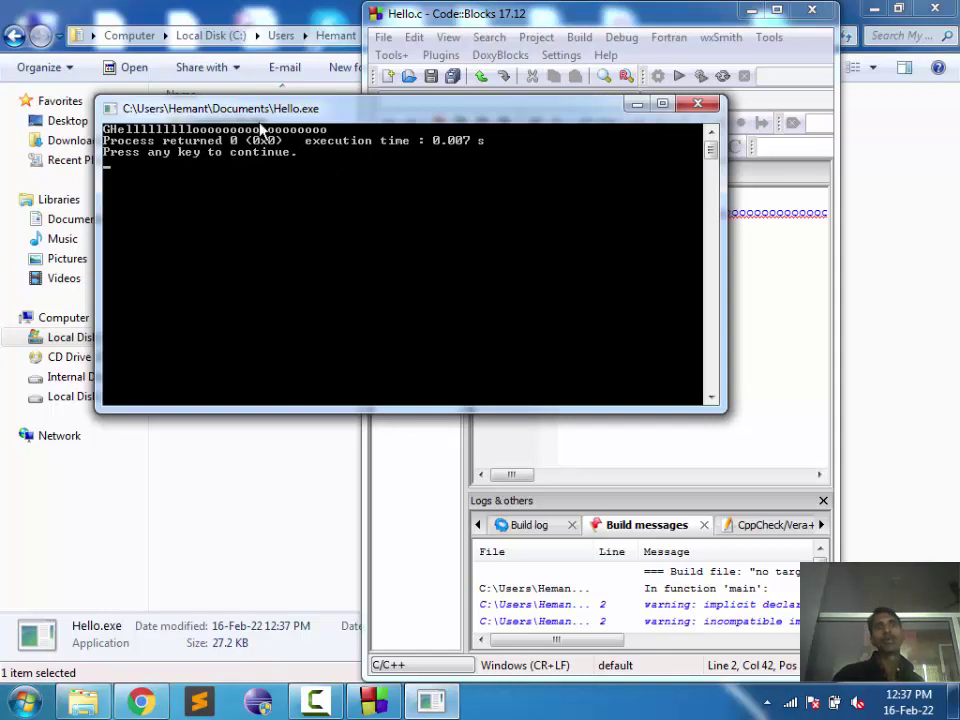
{"action": "key", "text": "Return"}
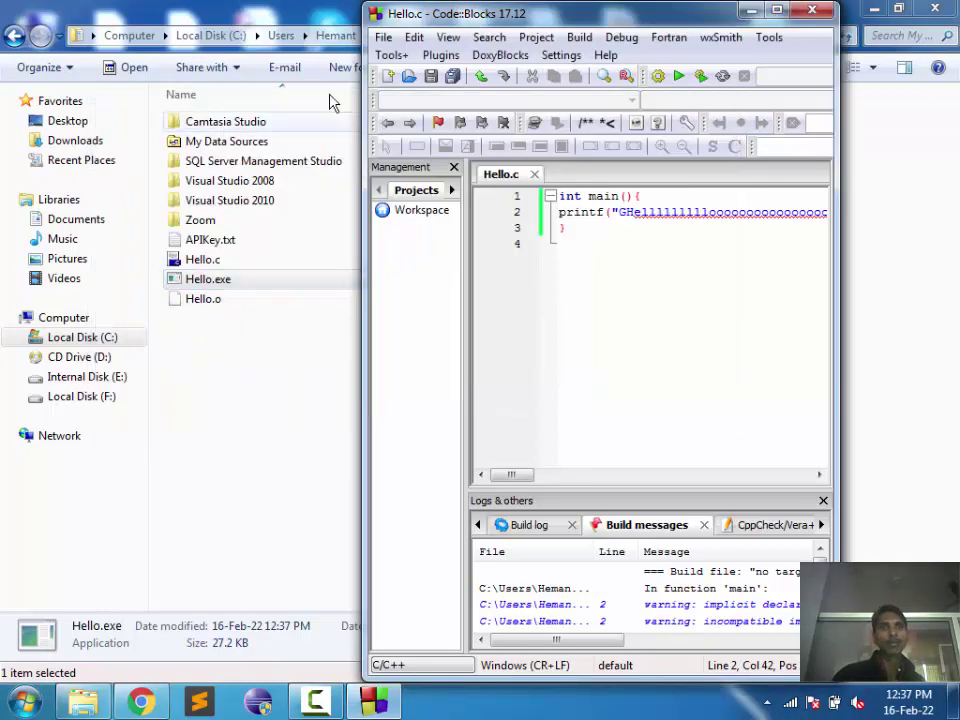
{"action": "left_click", "coordinate": [280, 35]}
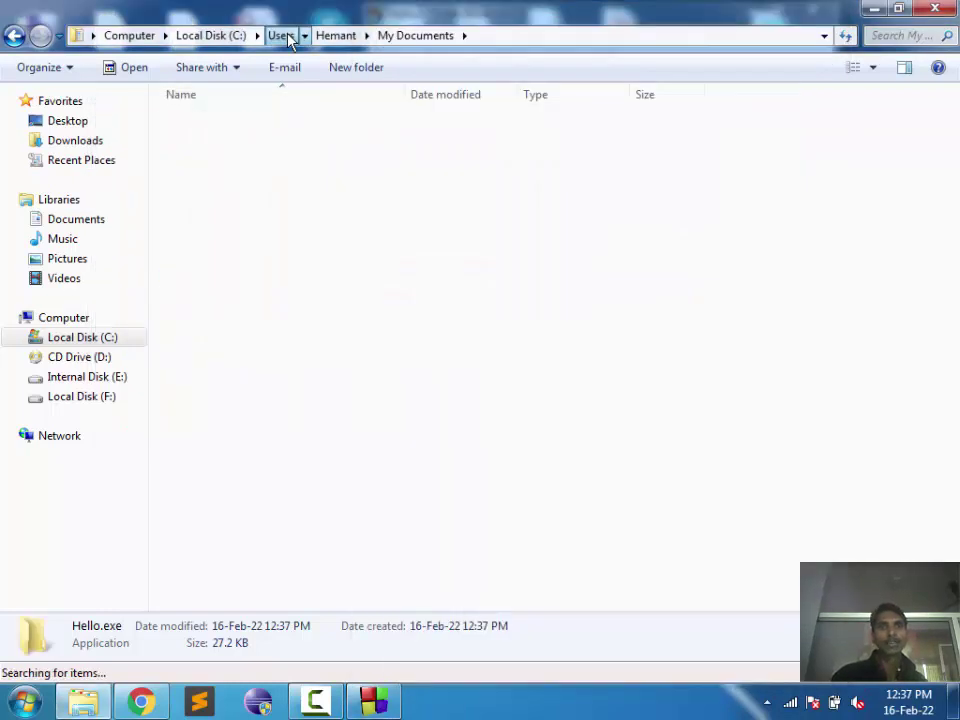
Step: Open a Command Prompt in Documents via cmd in the address bar and run Hello.exe
{"action": "left_click", "coordinate": [12, 35]}
{"action": "left_click", "coordinate": [533, 37]}
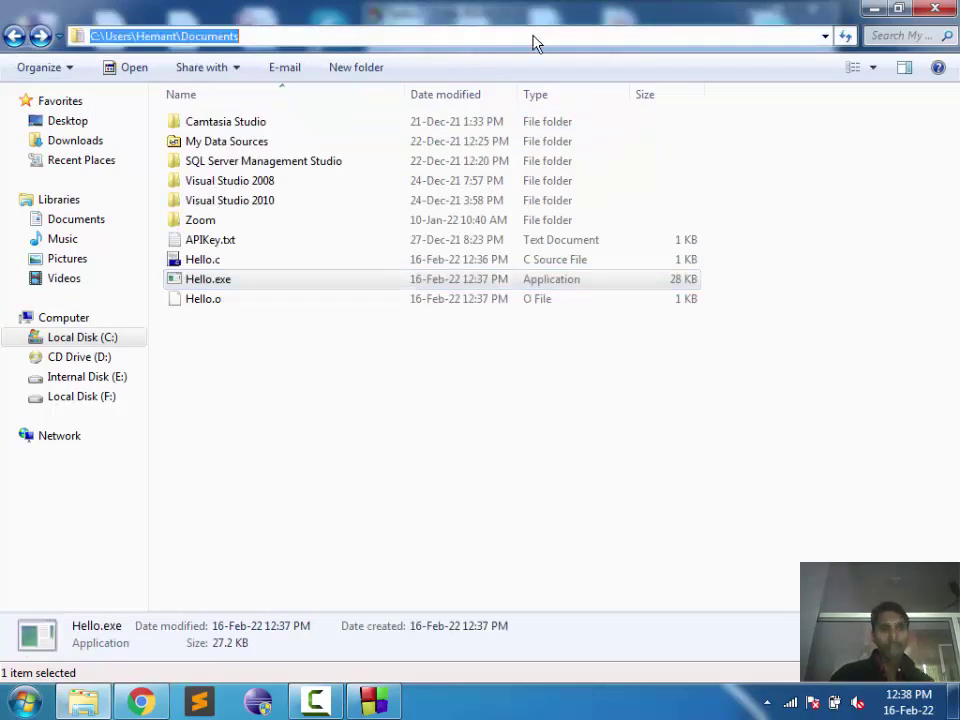
{"action": "type", "text": "cmd"}
{"action": "key", "text": "Return"}
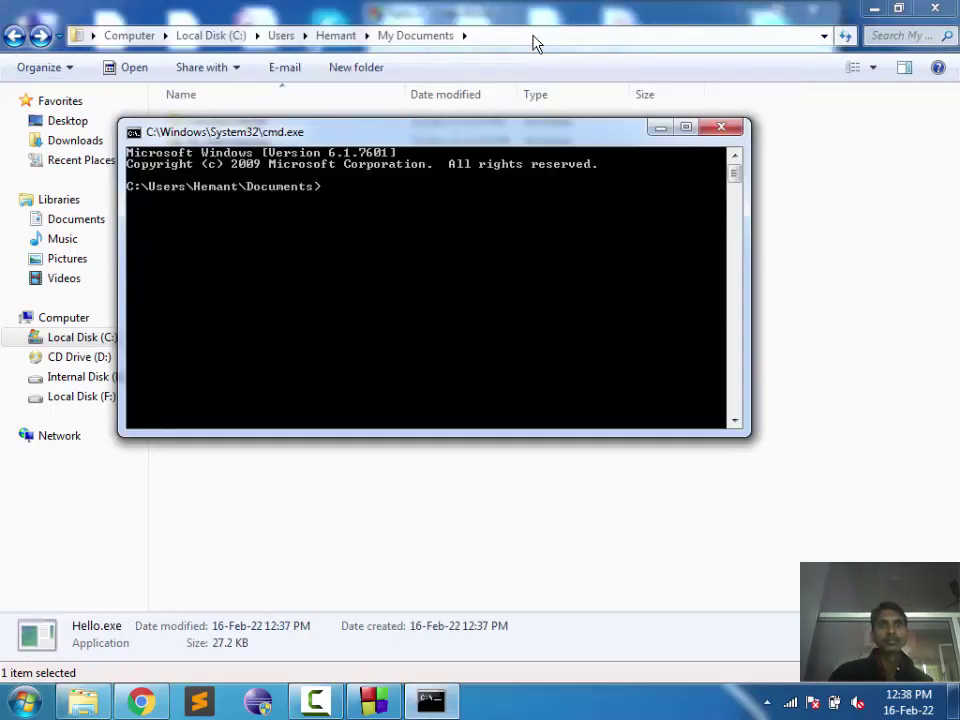
{"action": "left_click_drag", "start_coordinate": [398, 146], "coordinate": [423, 385]}
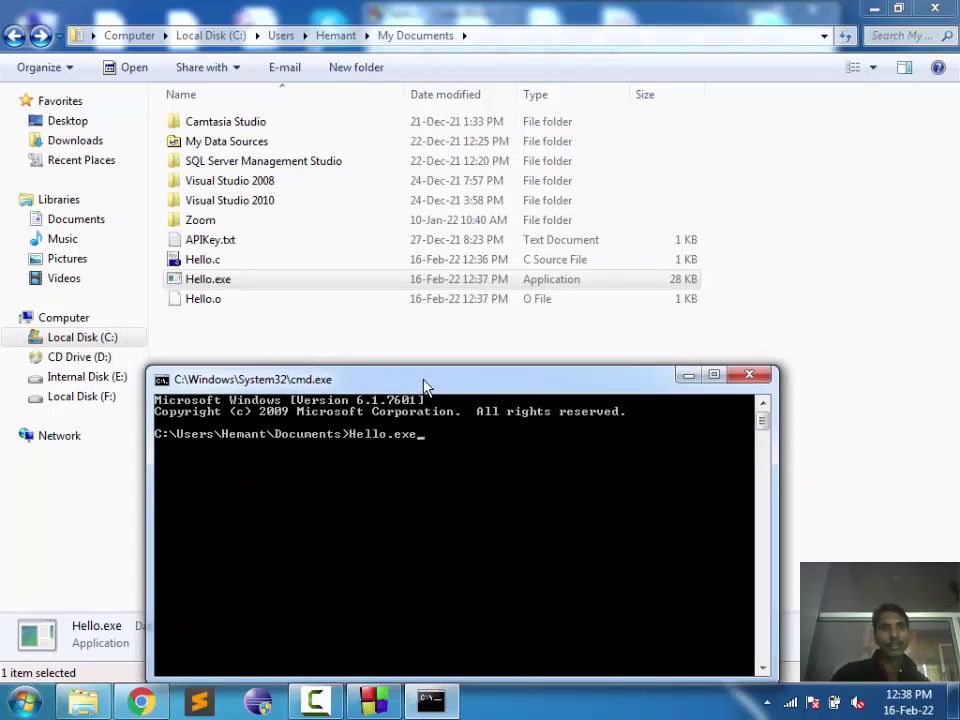
{"action": "key", "text": "Return"}
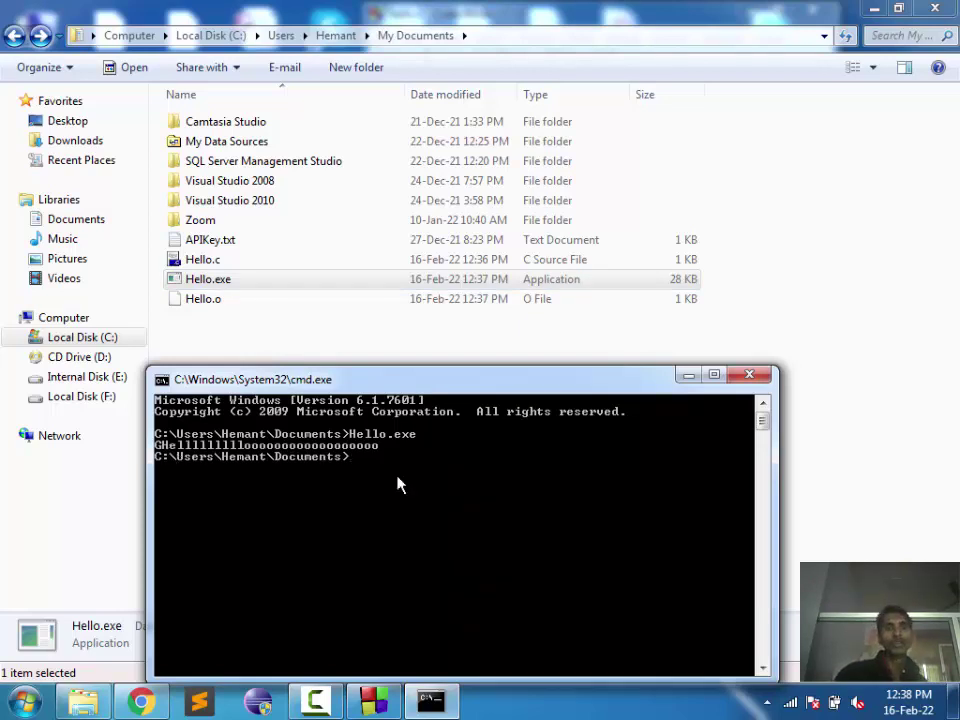
Step: Close the command prompt, Explorer and Code::Blocks, saving the changed Code::Blocks layout
{"action": "left_click", "coordinate": [750, 375]}
{"action": "left_click", "coordinate": [935, 8]}
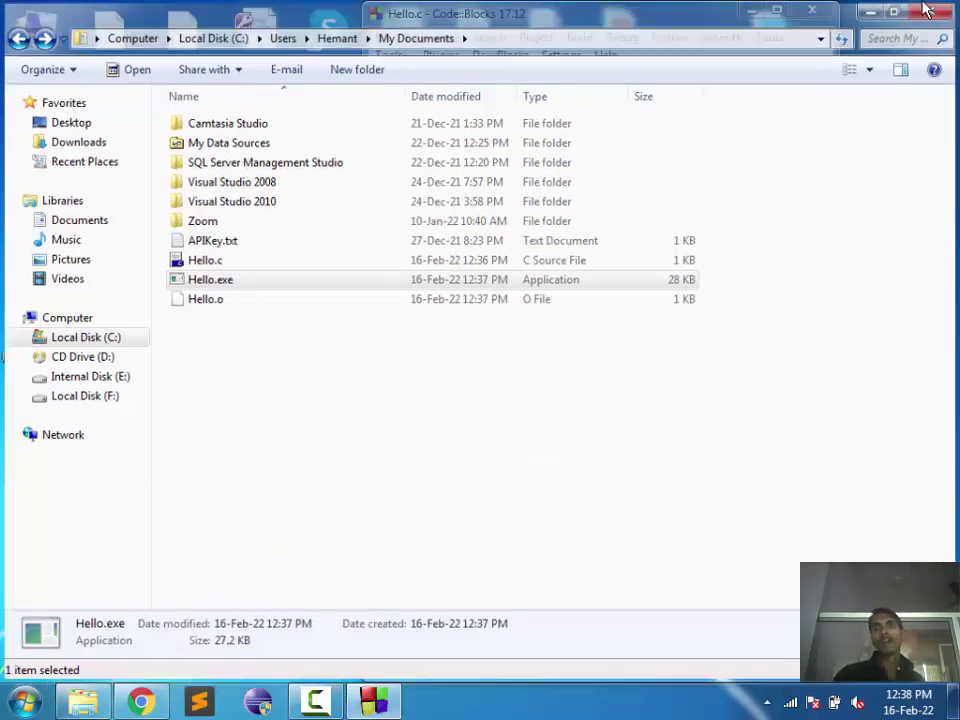
{"action": "left_click", "coordinate": [777, 10]}
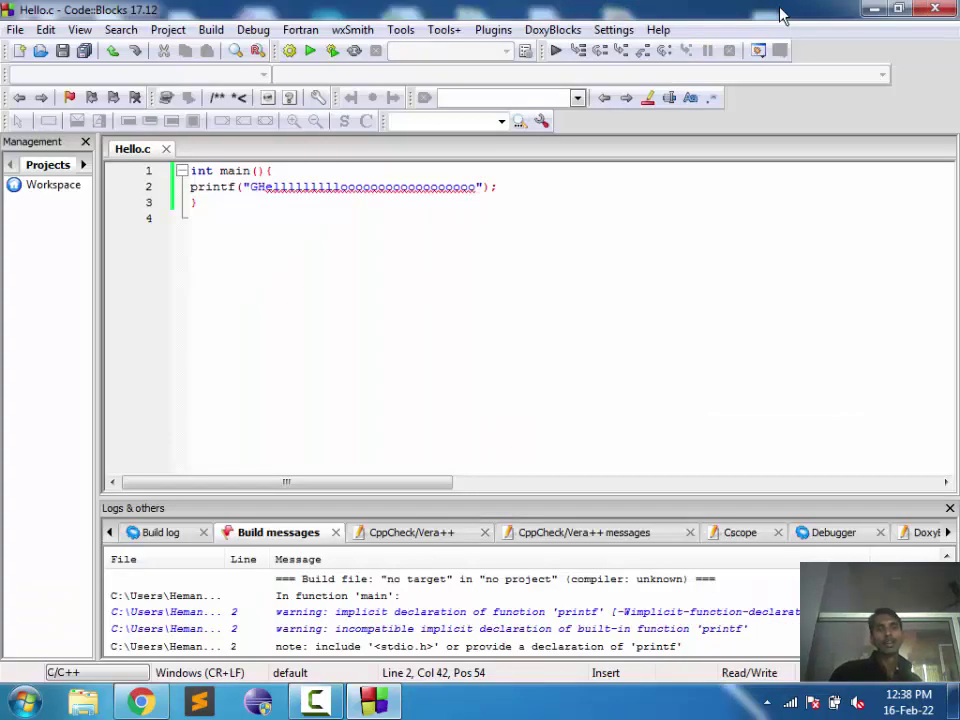
{"action": "left_click", "coordinate": [935, 8]}
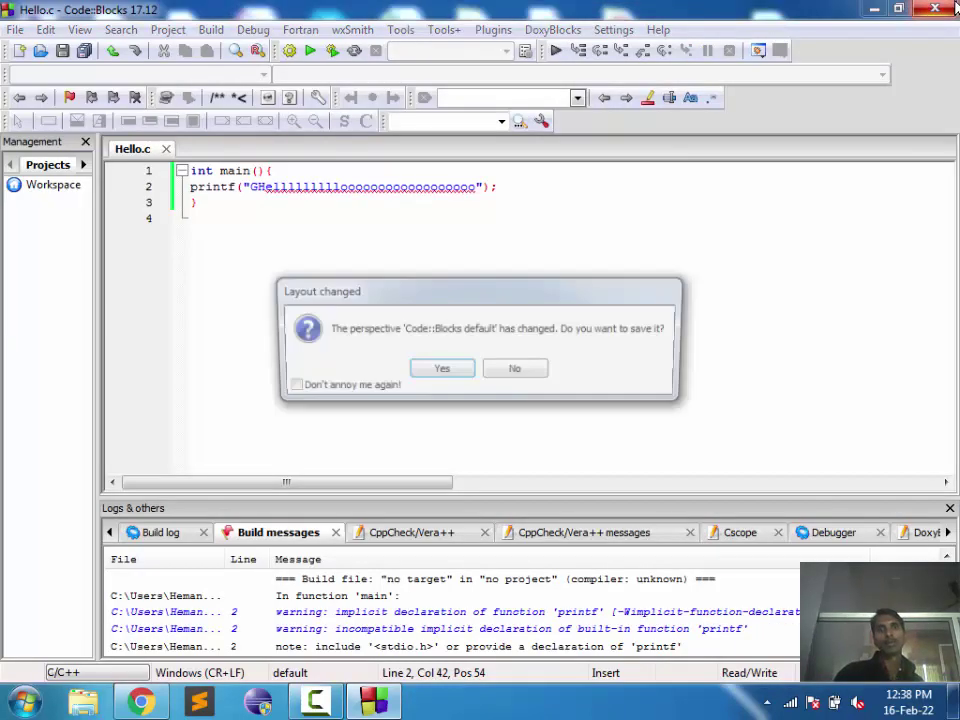
{"action": "left_click", "coordinate": [438, 371]}
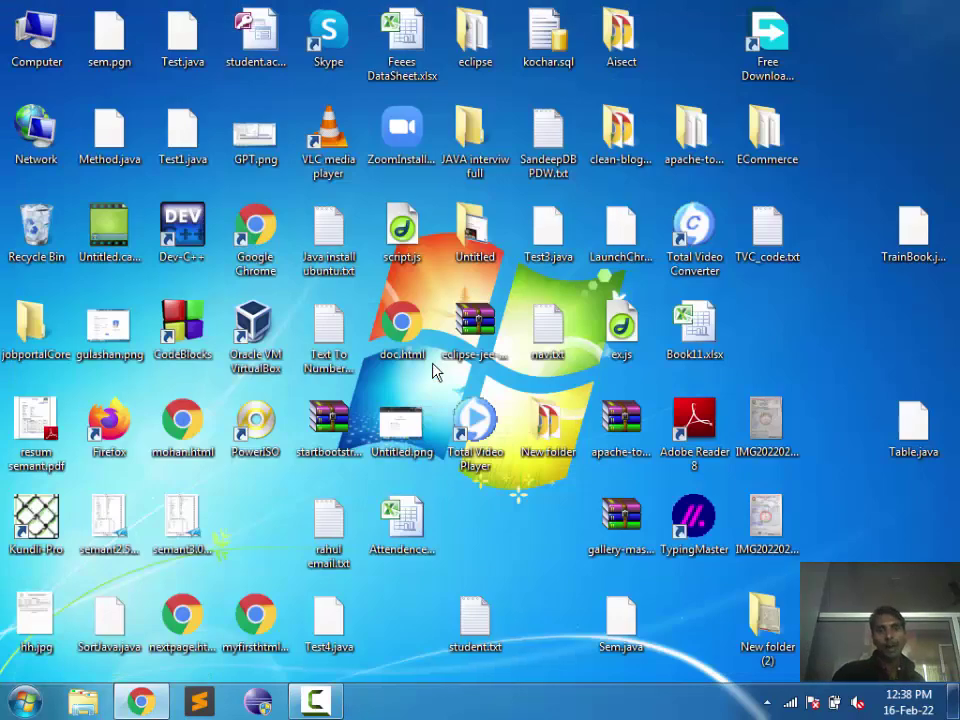
Step: Refresh the Windows desktop several times from its right-click menu
{"action": "right_click", "coordinate": [519, 544]}
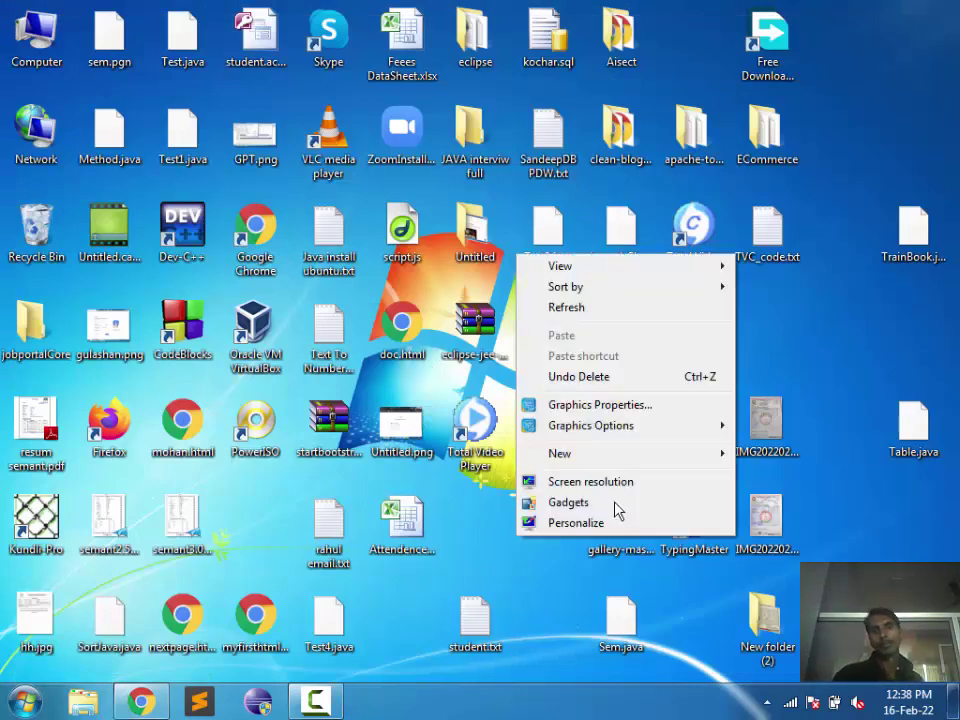
{"action": "left_click", "coordinate": [575, 316]}
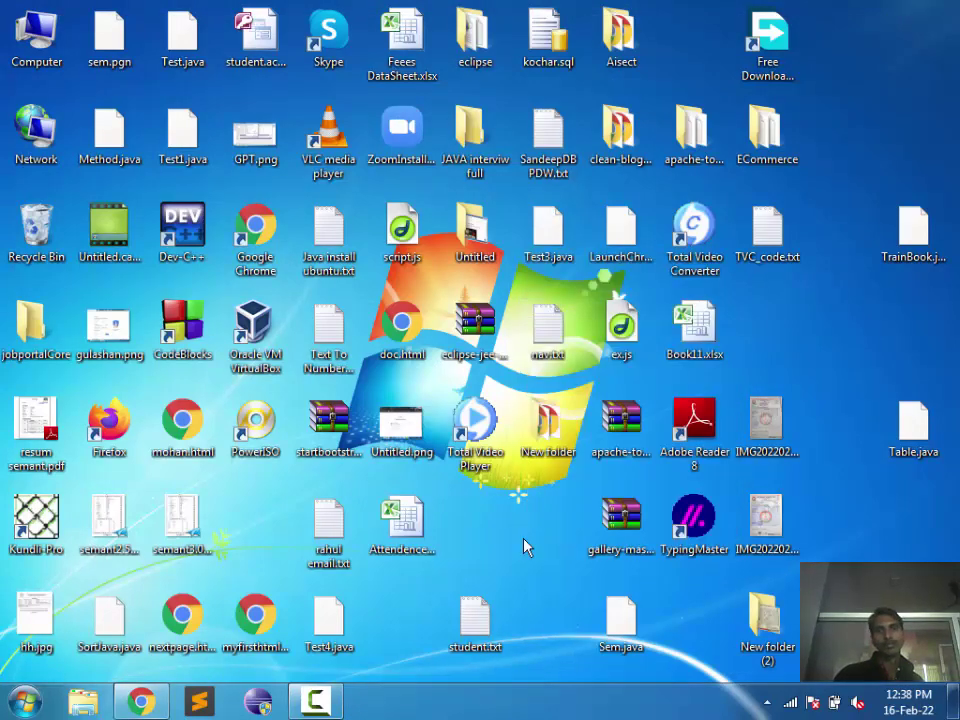
{"action": "right_click", "coordinate": [523, 542]}
{"action": "left_click", "coordinate": [575, 310]}
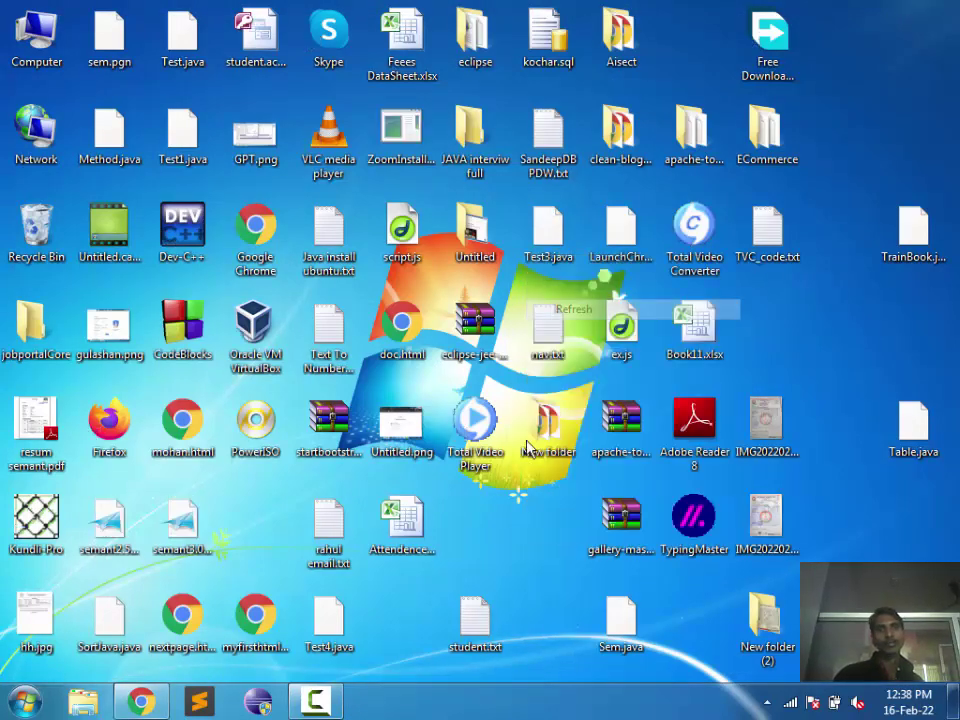
{"action": "right_click", "coordinate": [534, 532]}
{"action": "left_click", "coordinate": [591, 306]}
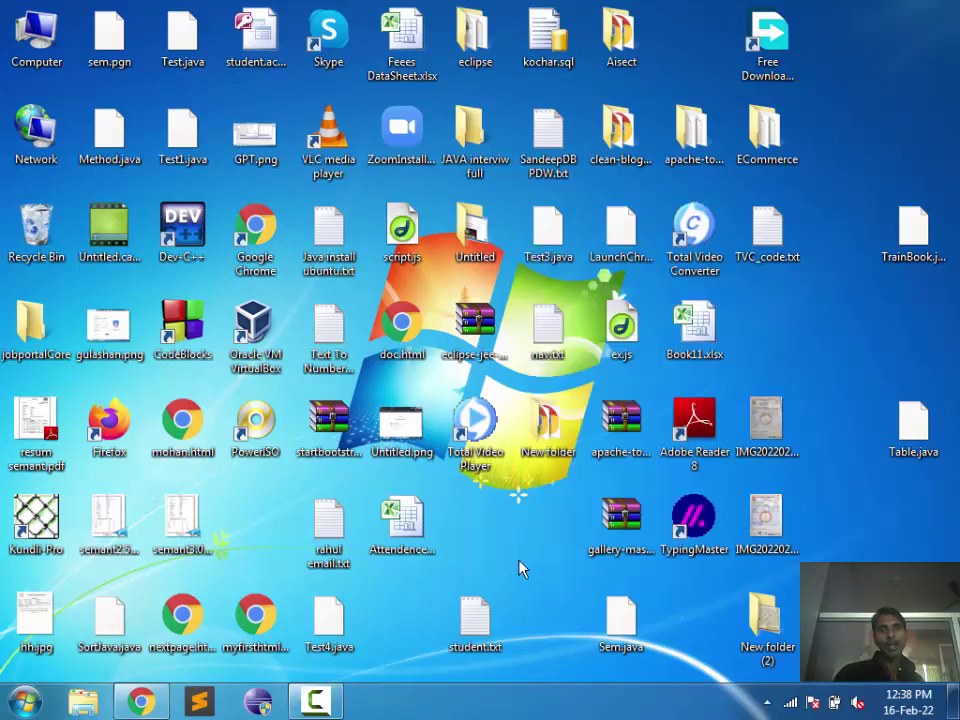
{"action": "right_click", "coordinate": [521, 583]}
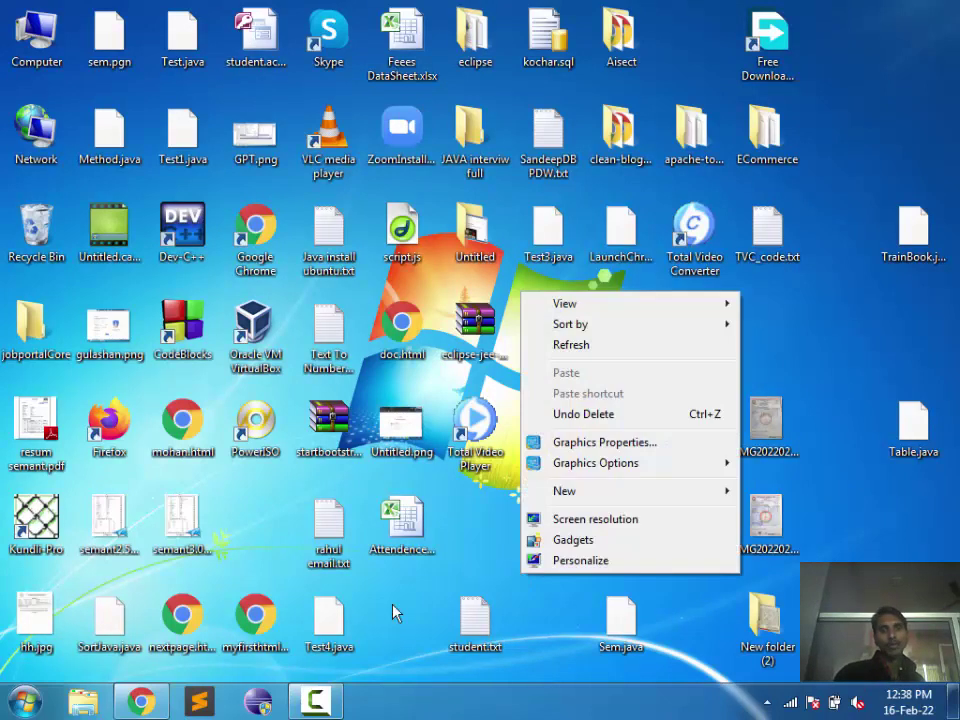
Step: Refresh the desktop and browse from Computer through Local Disk (C:) and Users into the home folder
{"action": "left_click", "coordinate": [546, 350]}
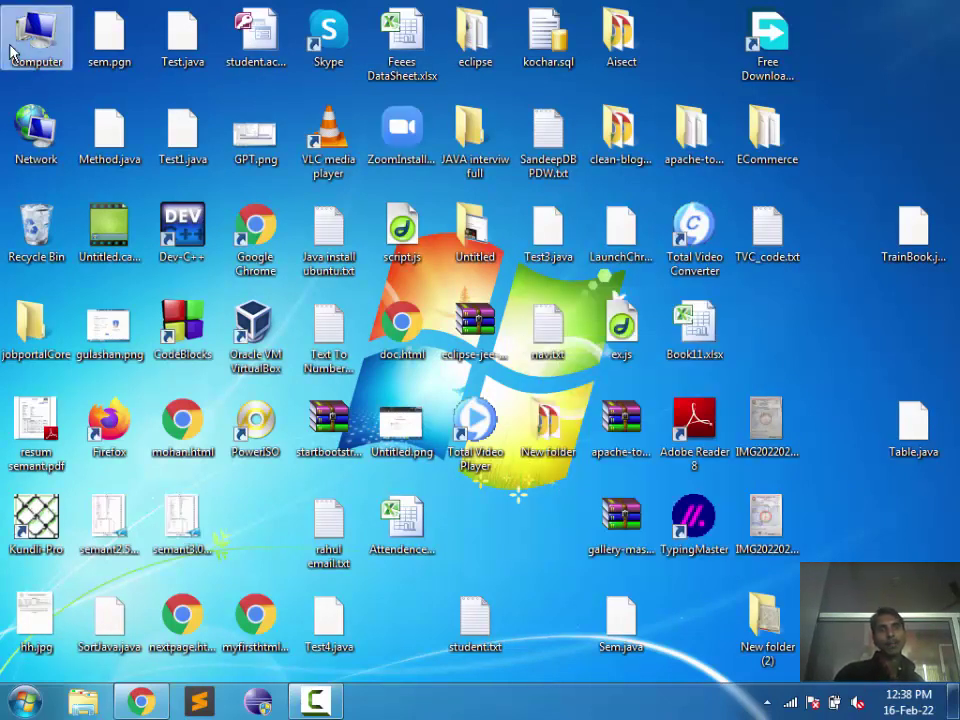
{"action": "double_click", "coordinate": [35, 35]}
{"action": "double_click", "coordinate": [321, 141]}
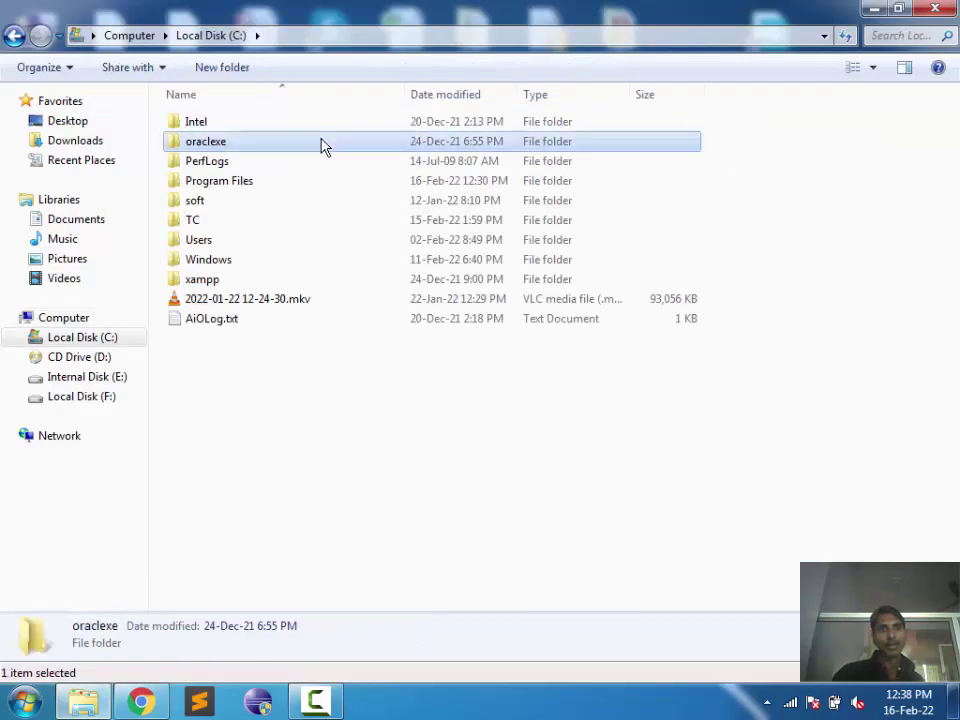
{"action": "key", "text": "Return"}
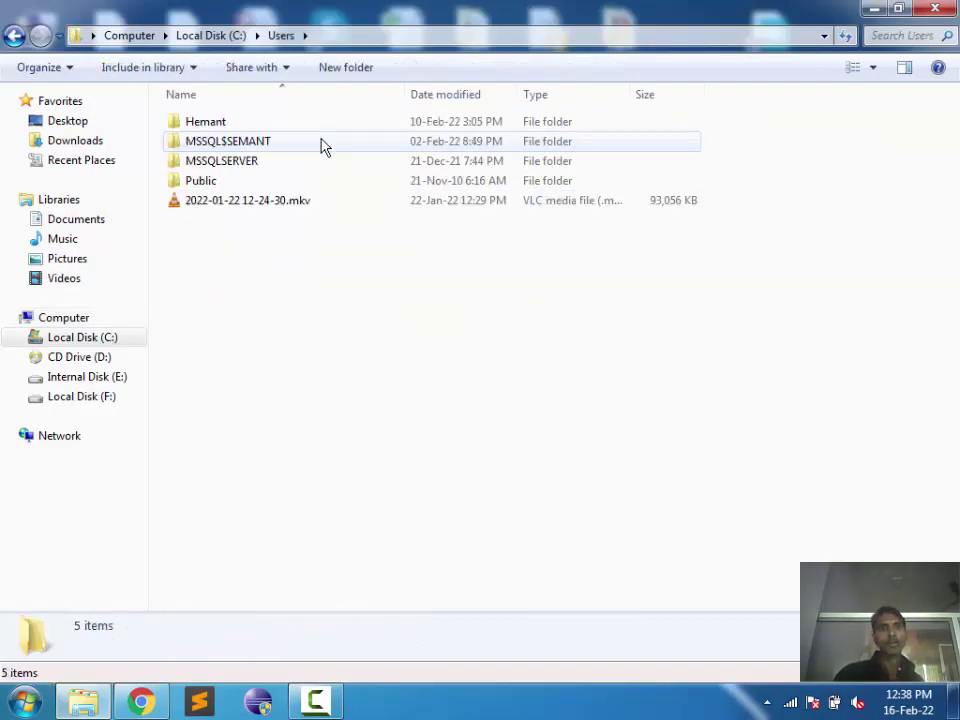
{"action": "left_click", "coordinate": [321, 146]}
{"action": "key", "text": "Up"}
{"action": "key", "text": "Return"}
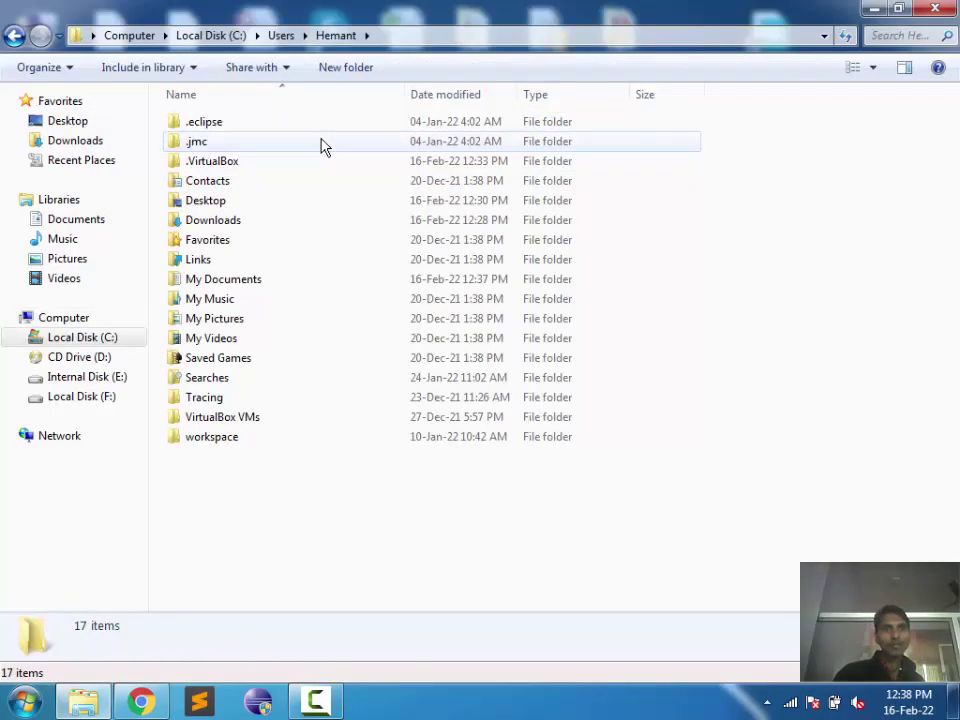
Step: Open My Documents and launch Hello.c in its default editor
{"action": "key", "text": "Down"}
{"action": "key", "text": "Down"}
{"action": "key", "text": "Down"}
{"action": "key", "text": "Down"}
{"action": "key", "text": "Down"}
{"action": "key", "text": "Down"}
{"action": "key", "text": "Down"}
{"action": "key", "text": "Down"}
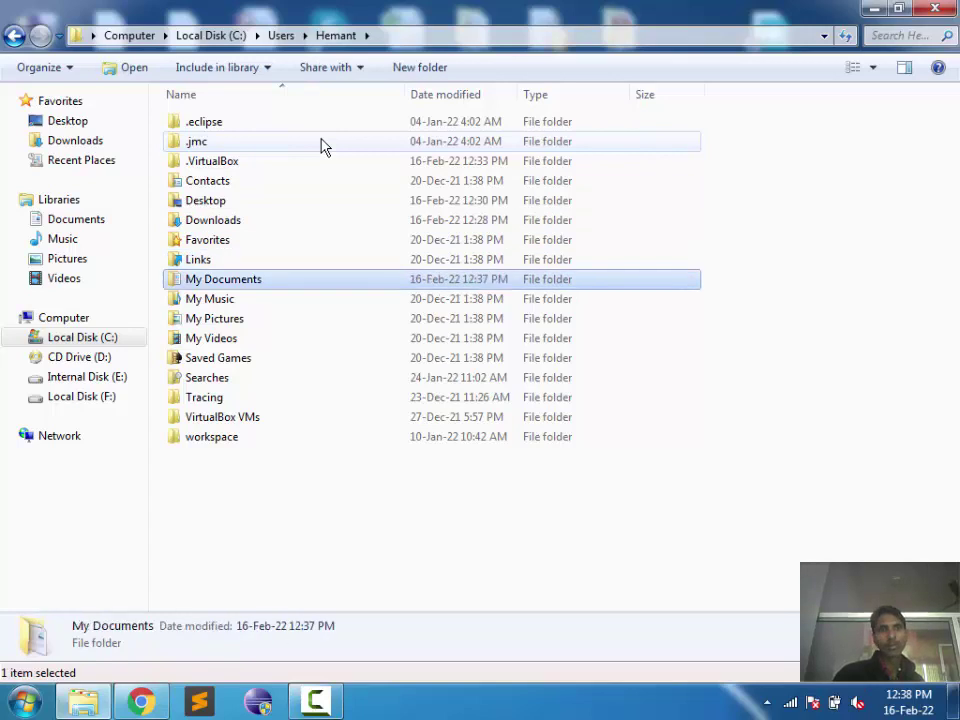
{"action": "key", "text": "Return"}
{"action": "left_click", "coordinate": [321, 146]}
{"action": "key", "text": "Down"}
{"action": "key", "text": "Down"}
{"action": "key", "text": "Down"}
{"action": "key", "text": "Down"}
{"action": "key", "text": "Down"}
{"action": "key", "text": "Down"}
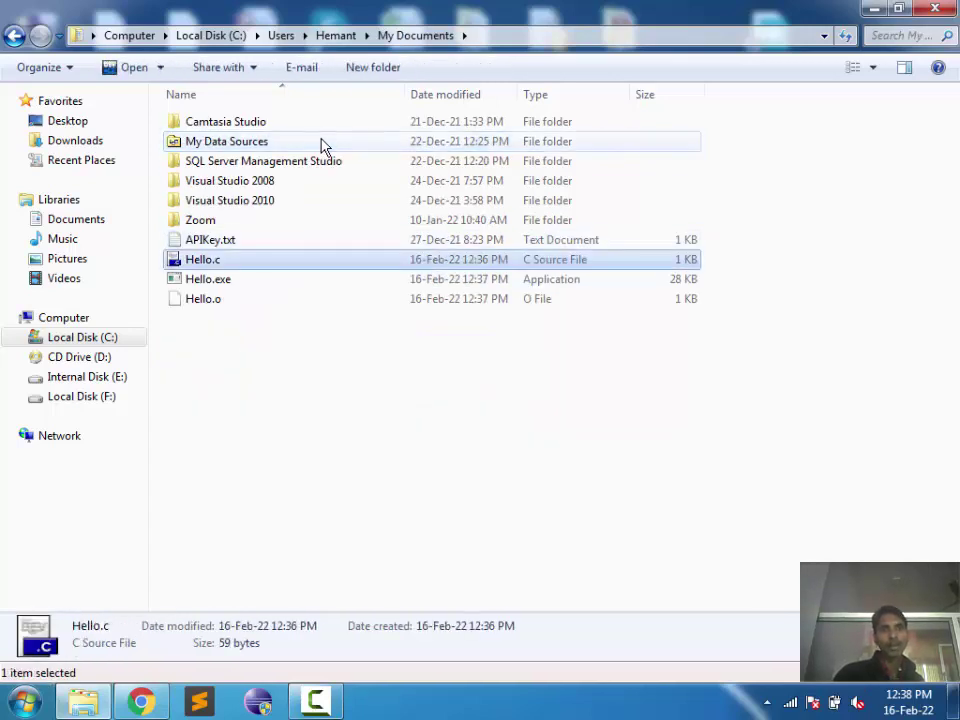
{"action": "key", "text": "Return"}
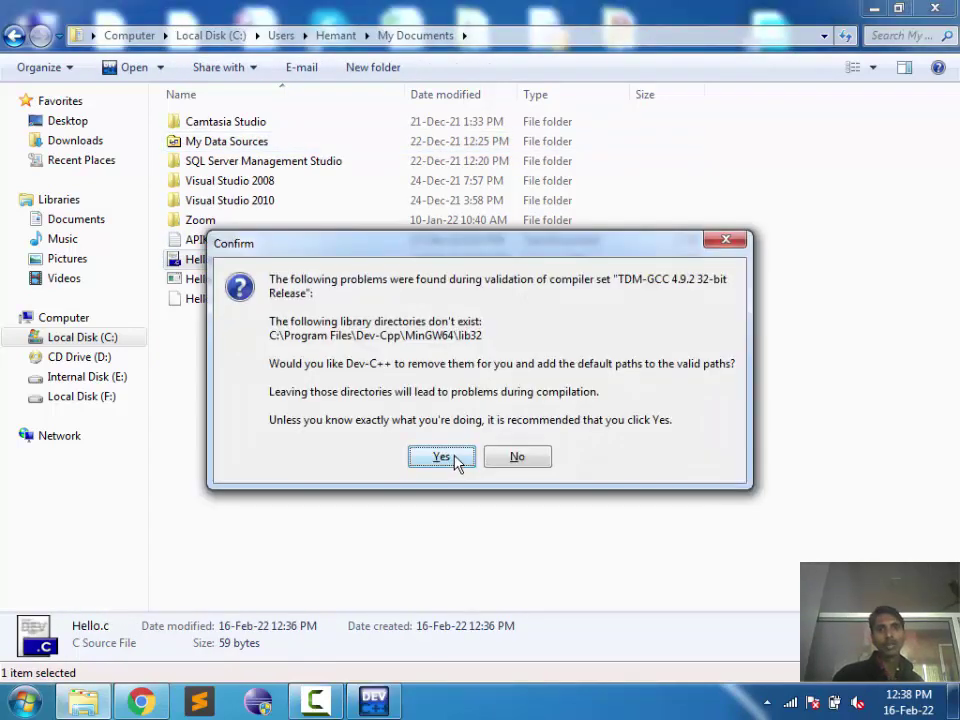
Step: Accept Dev-C++'s library path fix, maximize it, and add blank lines below and above the code
{"action": "left_click", "coordinate": [455, 460]}
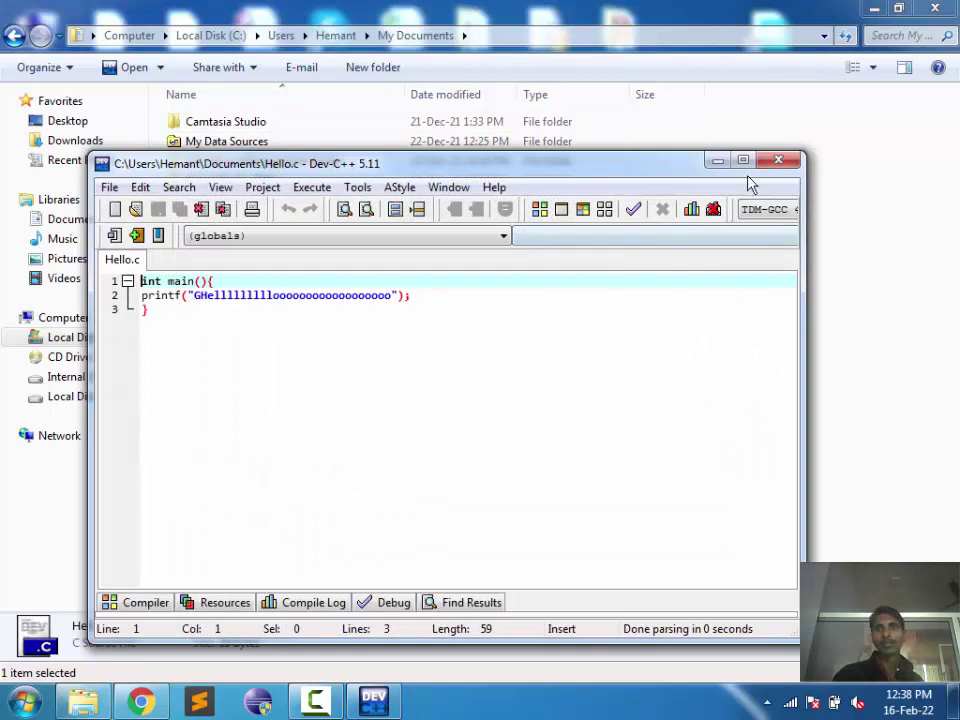
{"action": "left_click", "coordinate": [745, 162]}
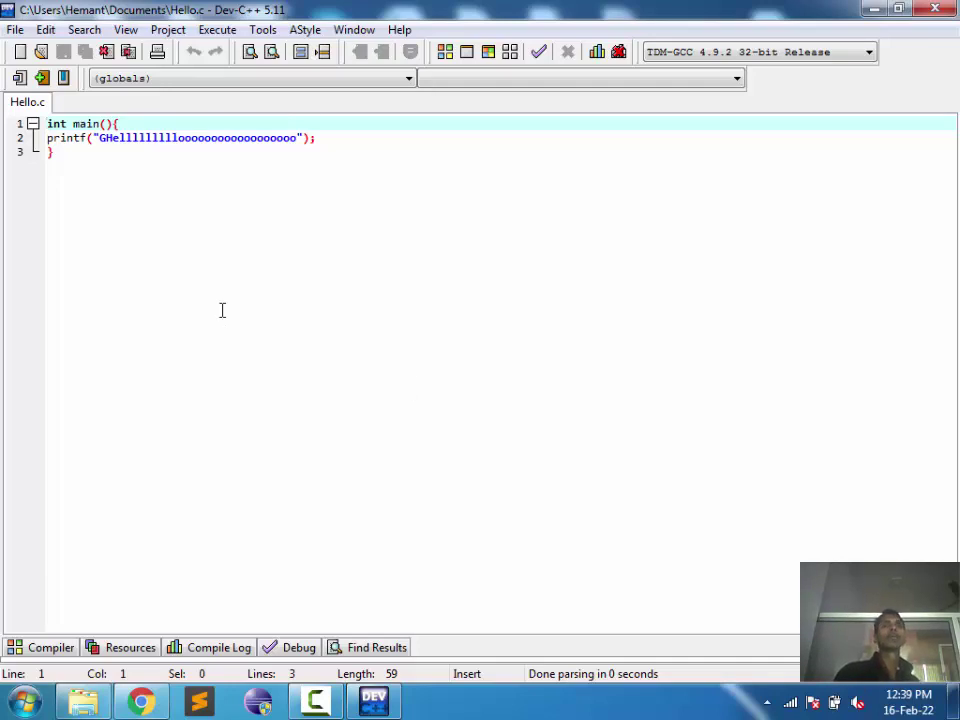
{"action": "left_click_drag", "start_coordinate": [47, 138], "coordinate": [41, 100]}
{"action": "left_click", "coordinate": [66, 153]}
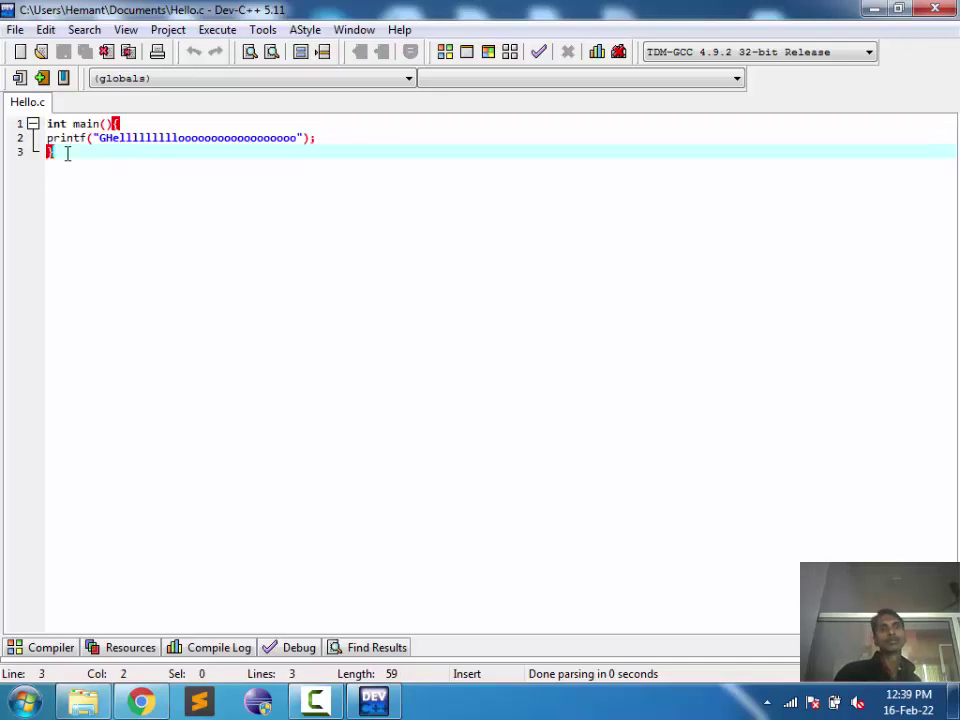
{"action": "key", "text": "Return"}
{"action": "key", "text": "Return"}
{"action": "key", "text": "Return"}
{"action": "key", "text": "Return"}
{"action": "key", "text": "Up"}
{"action": "key", "text": "Up"}
{"action": "key", "text": "Up"}
{"action": "key", "text": "Up"}
{"action": "key", "text": "Up"}
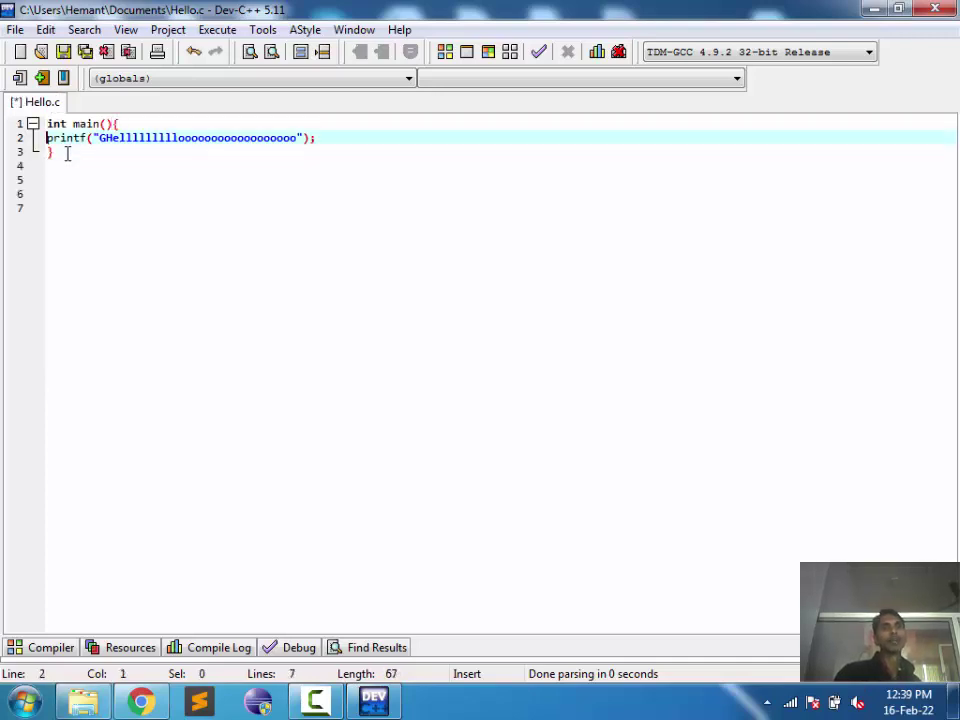
{"action": "key", "text": "Up"}
{"action": "key", "text": "Return"}
{"action": "key", "text": "Return"}
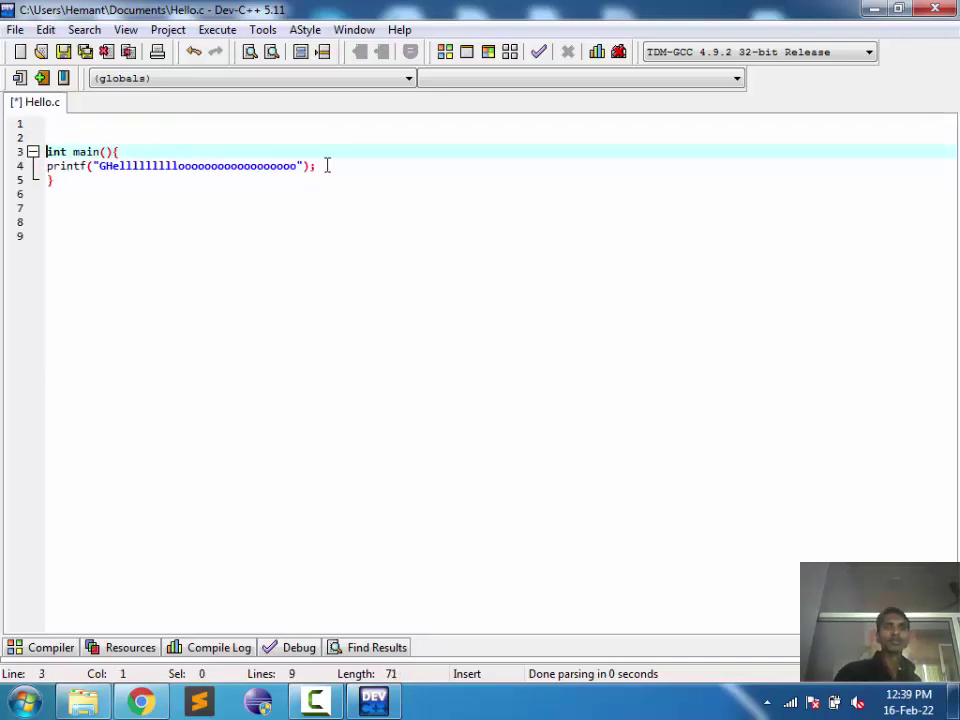
Step: Select the printf text, then close Dev-C++ without saving changes to Hello.c
{"action": "left_click_drag", "start_coordinate": [318, 165], "coordinate": [40, 168]}
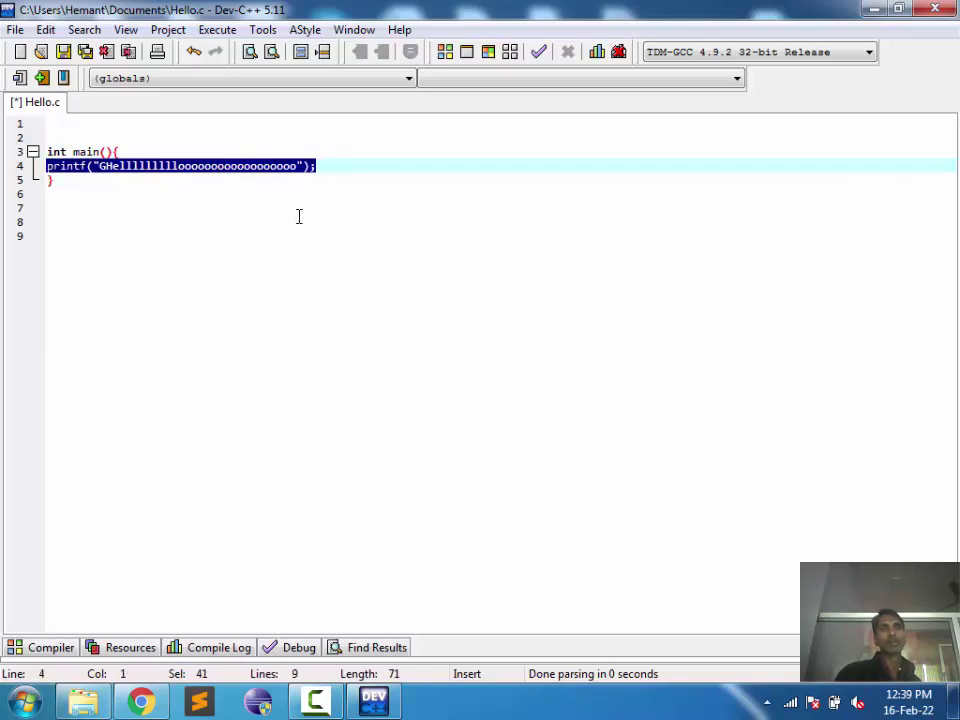
{"action": "left_click", "coordinate": [334, 232]}
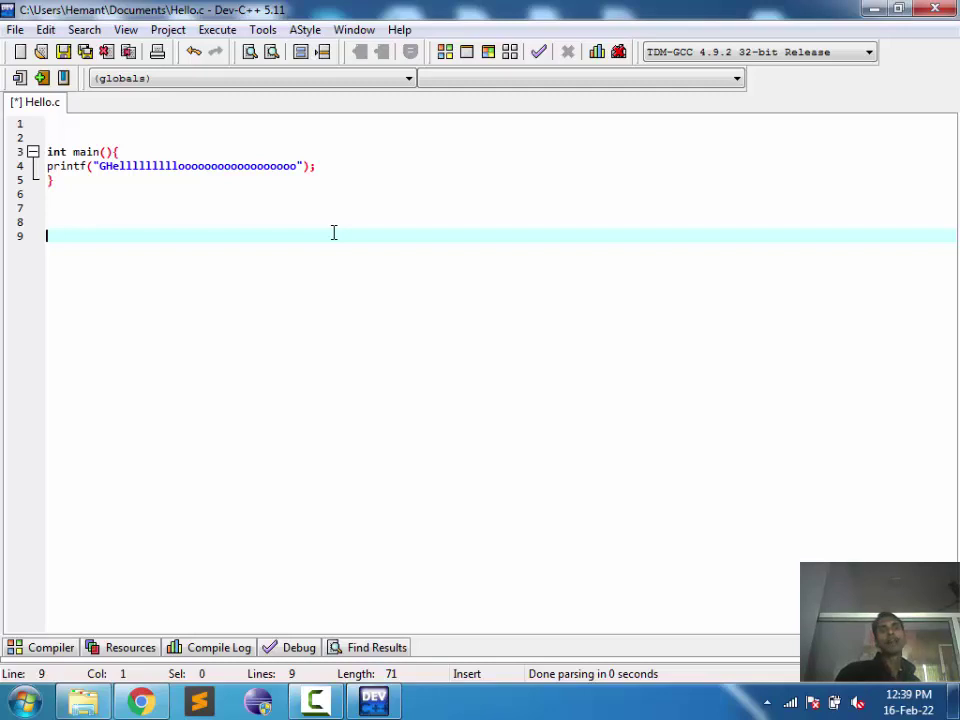
{"action": "double_click", "coordinate": [258, 166]}
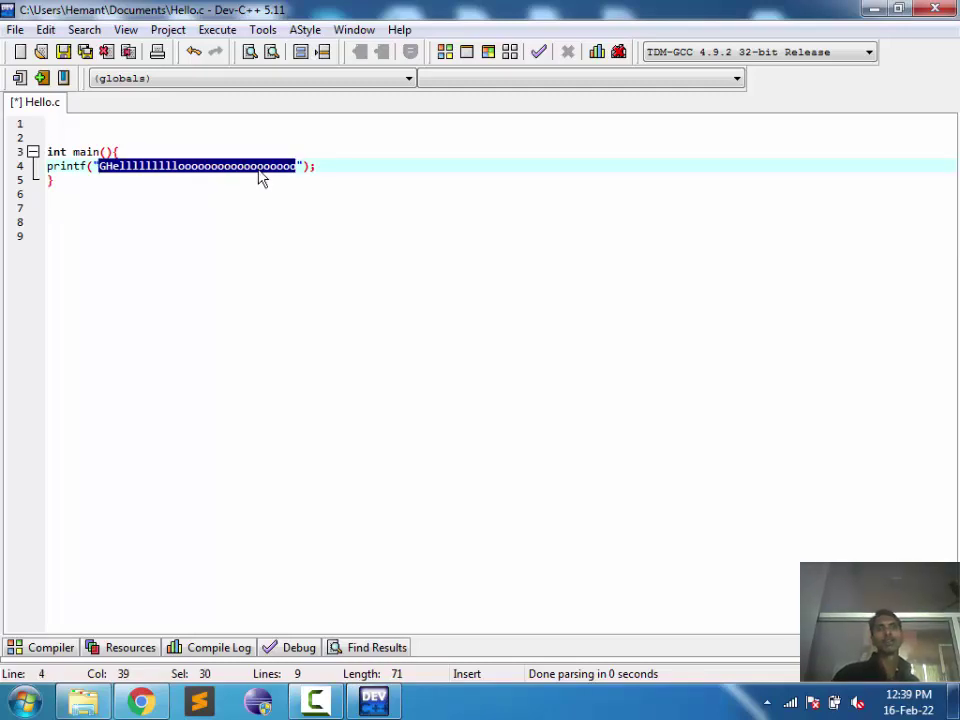
{"action": "left_click", "coordinate": [935, 9]}
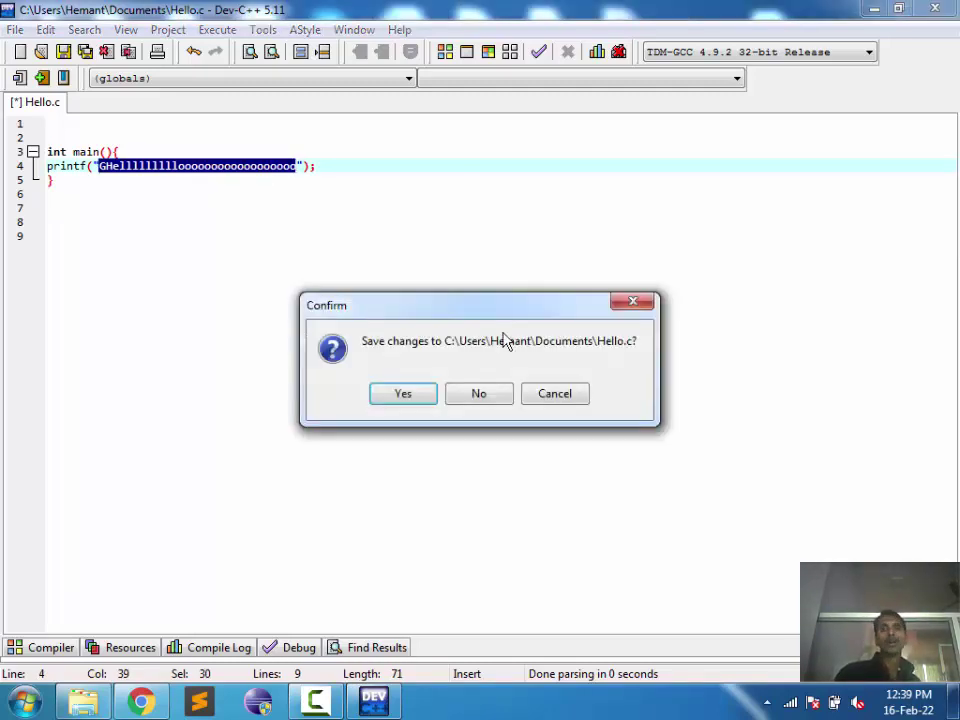
{"action": "left_click", "coordinate": [489, 396]}
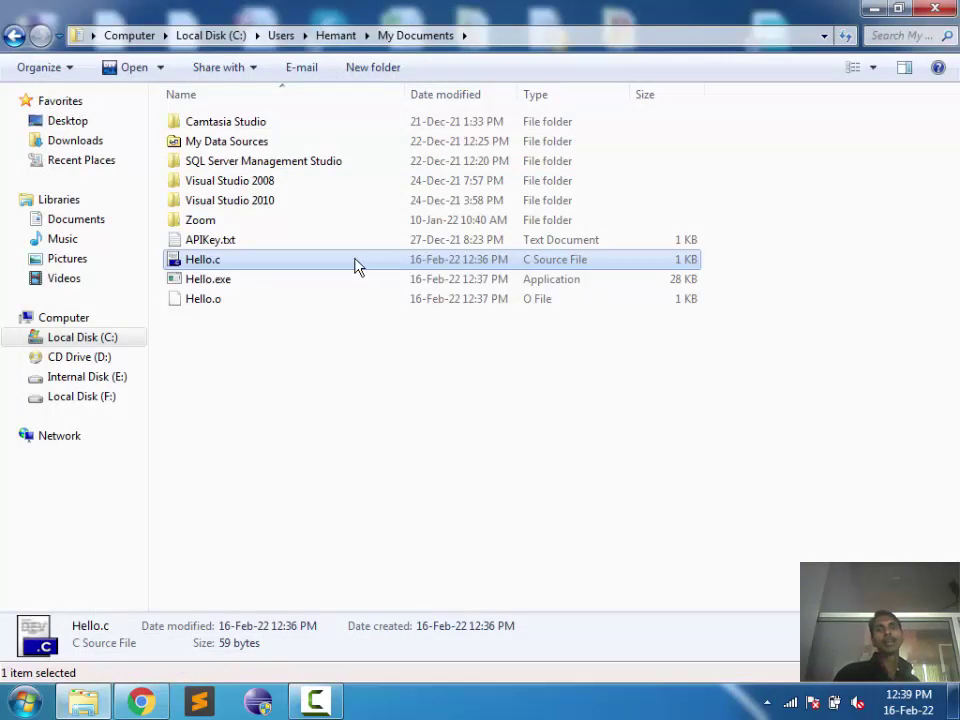
Step: Drag Hello.c from Explorer onto the CodeBlocks desktop shortcut to open it, then close Explorer
{"action": "right_click", "coordinate": [350, 260]}
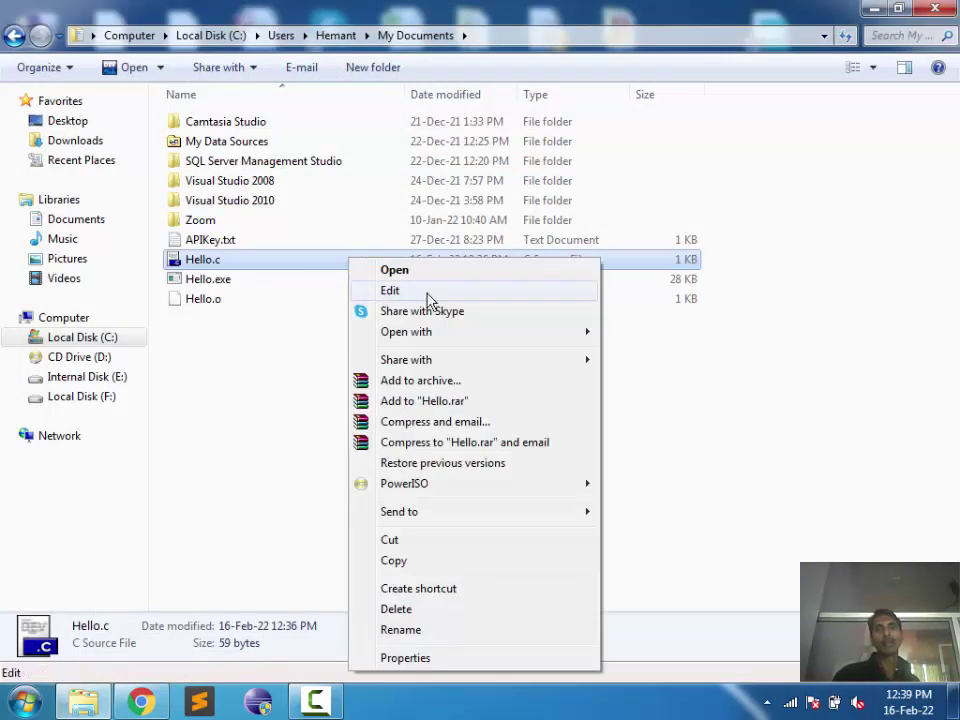
{"action": "mouse_move", "coordinate": [568, 338]}
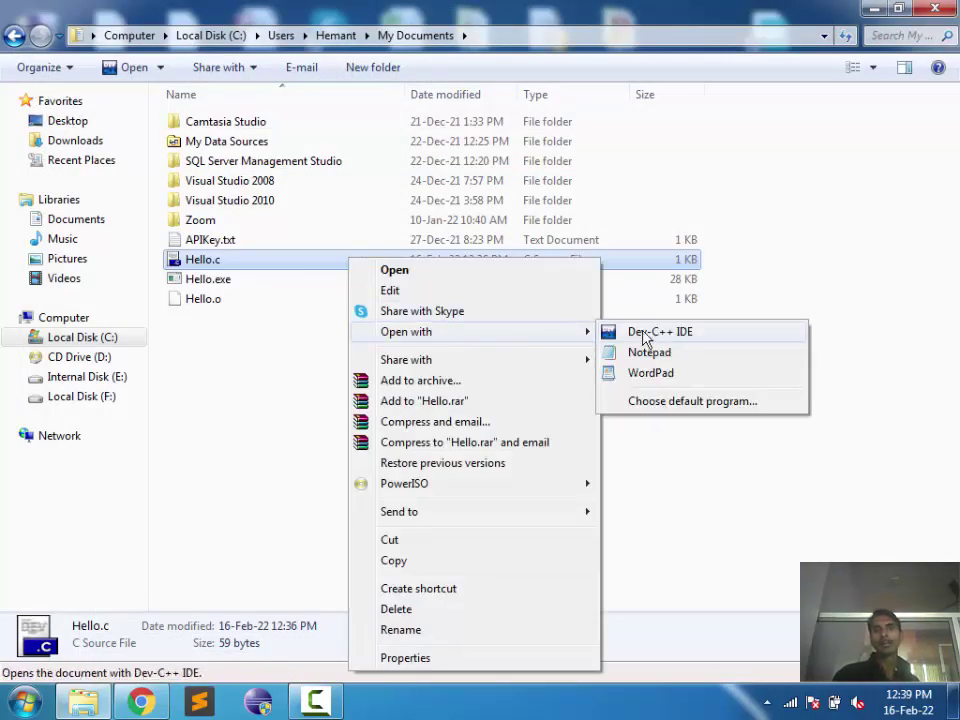
{"action": "left_click", "coordinate": [279, 459]}
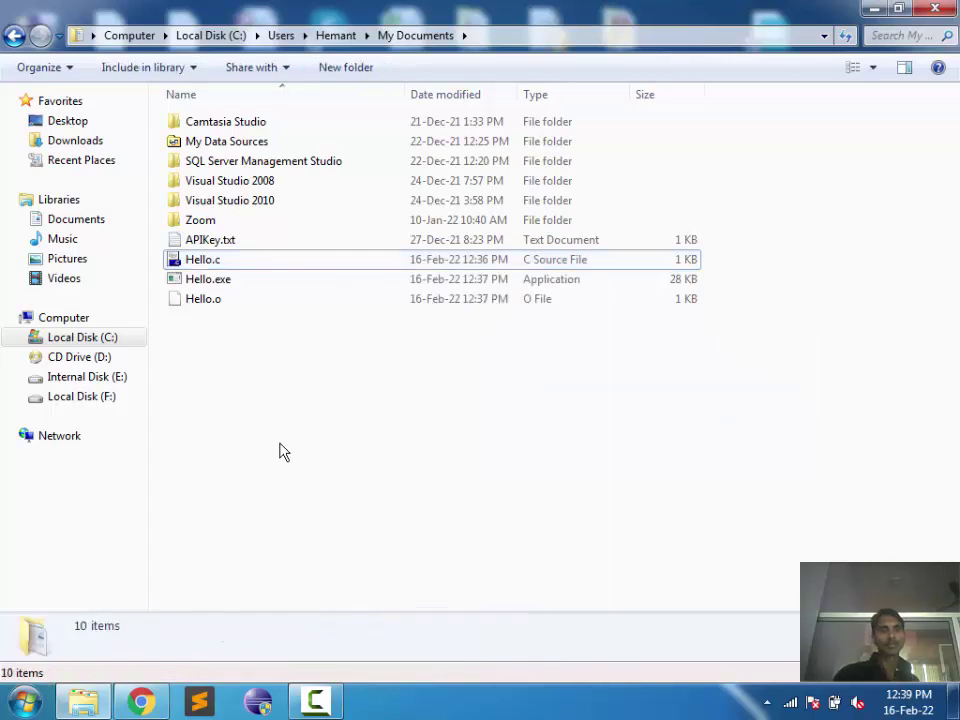
{"action": "left_click", "coordinate": [897, 8]}
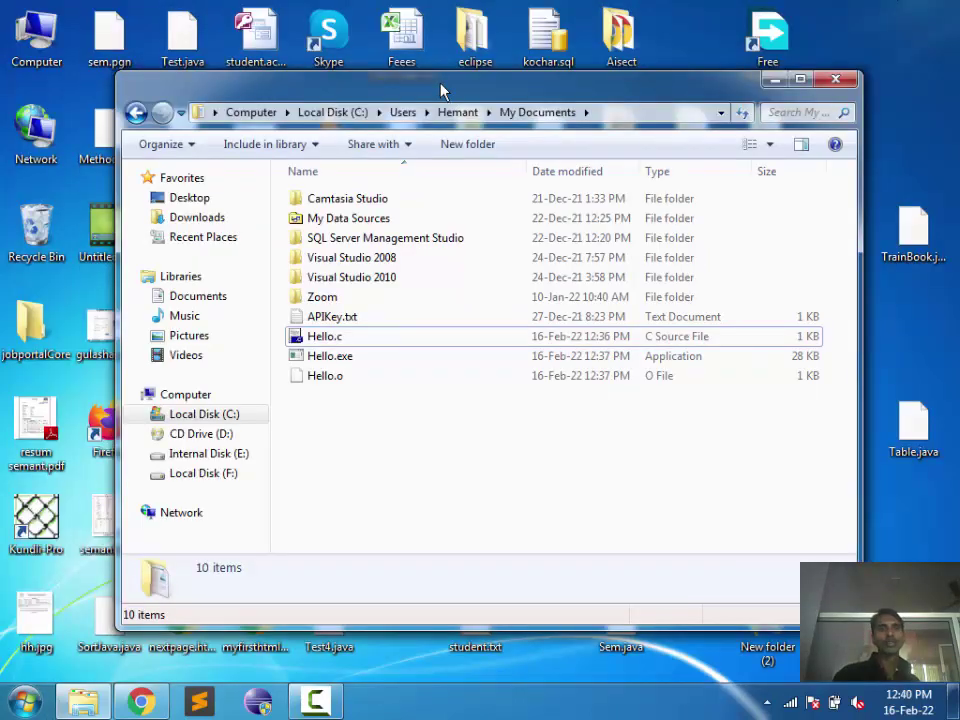
{"action": "left_click_drag", "start_coordinate": [440, 90], "coordinate": [757, 97]}
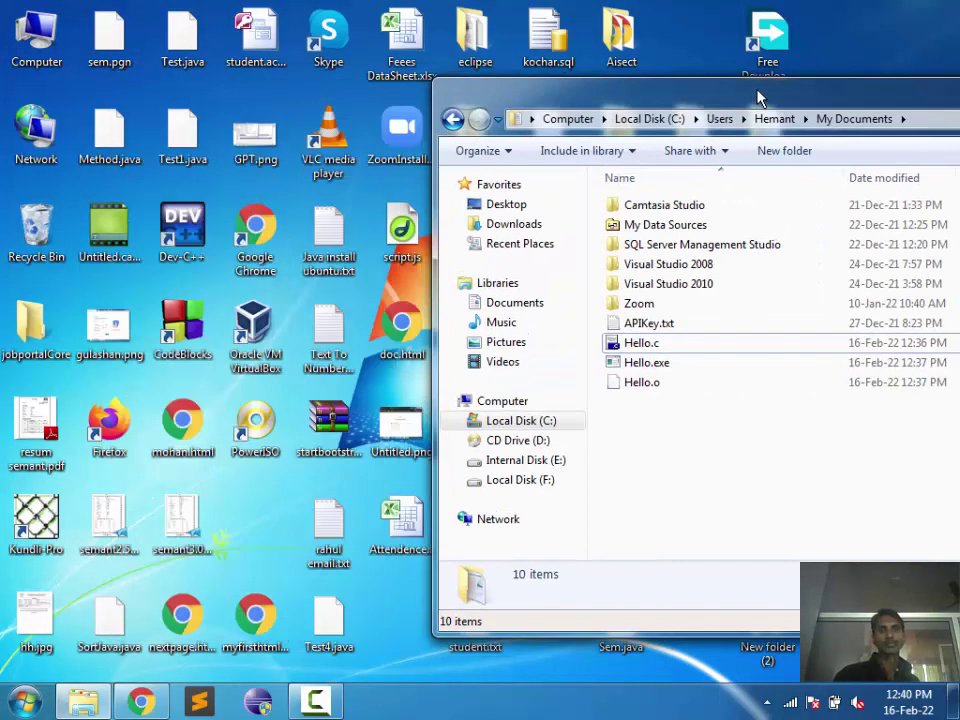
{"action": "left_click", "coordinate": [669, 349]}
{"action": "left_click_drag", "start_coordinate": [645, 345], "coordinate": [193, 334]}
{"action": "double_click", "coordinate": [845, 98]}
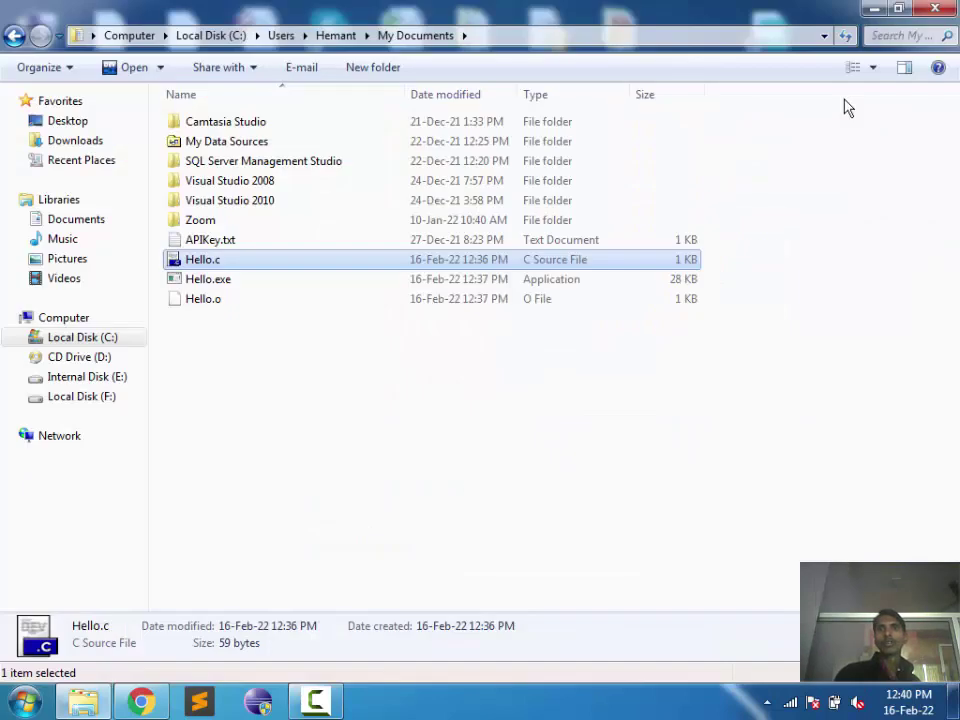
{"action": "left_click", "coordinate": [935, 8]}
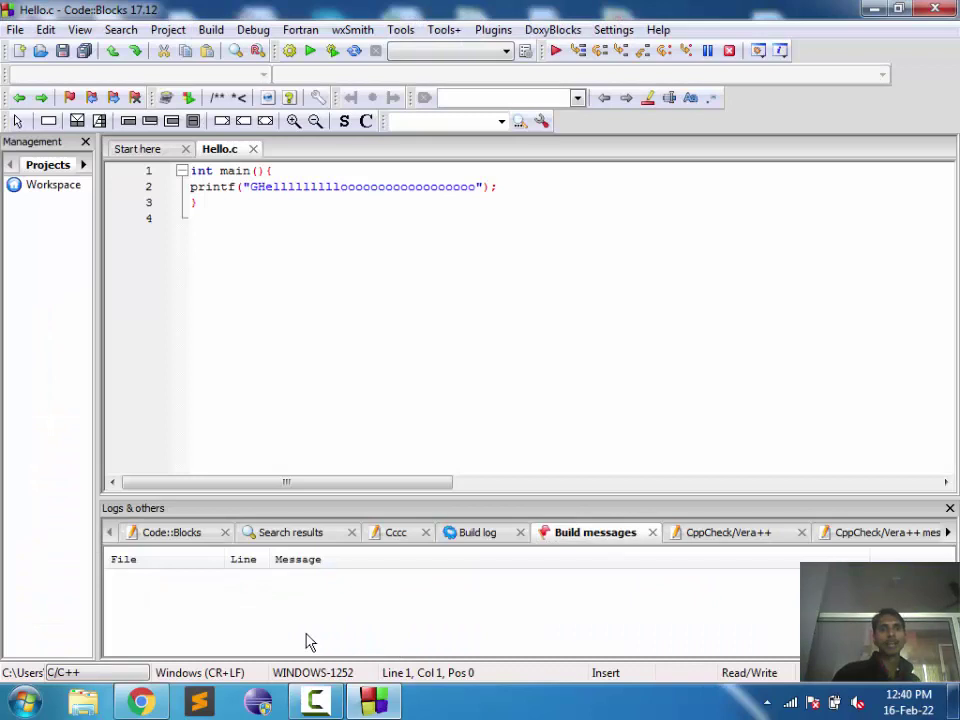
Step: Build and run Hello.c, close its console, and remove a stray 0 typed before printf
{"action": "left_click", "coordinate": [332, 52]}
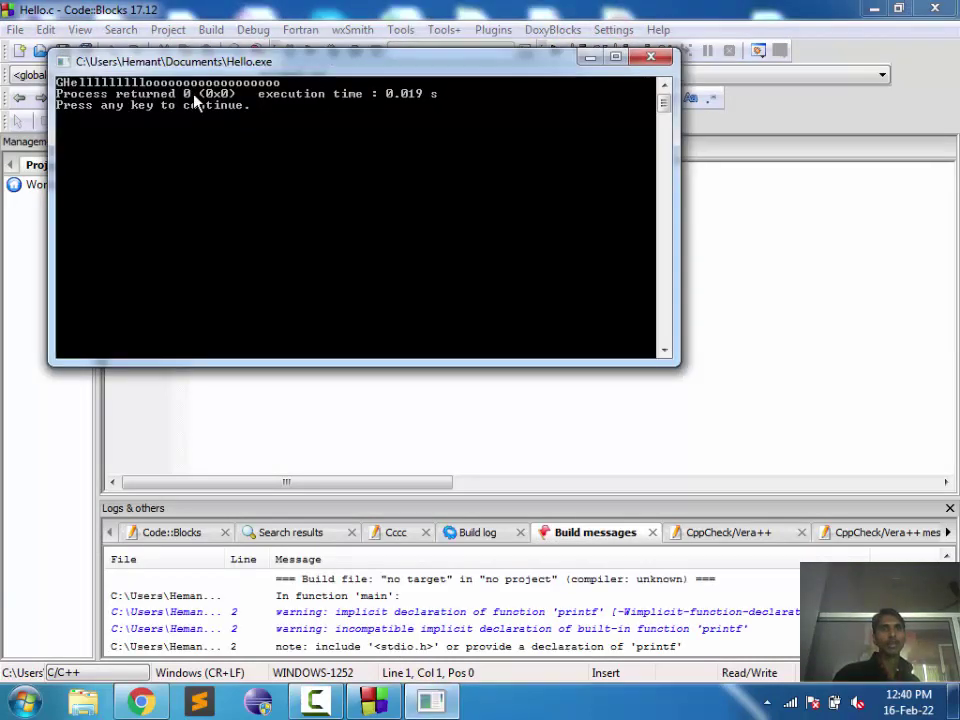
{"action": "key", "text": "Return"}
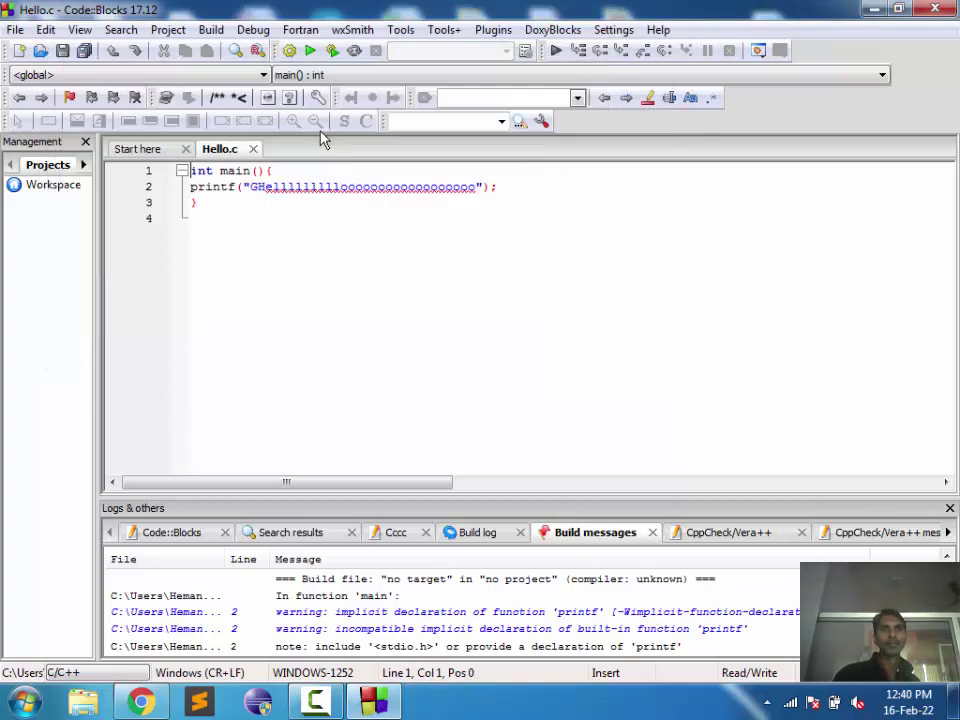
{"action": "key", "text": "Down"}
{"action": "type", "text": "0"}
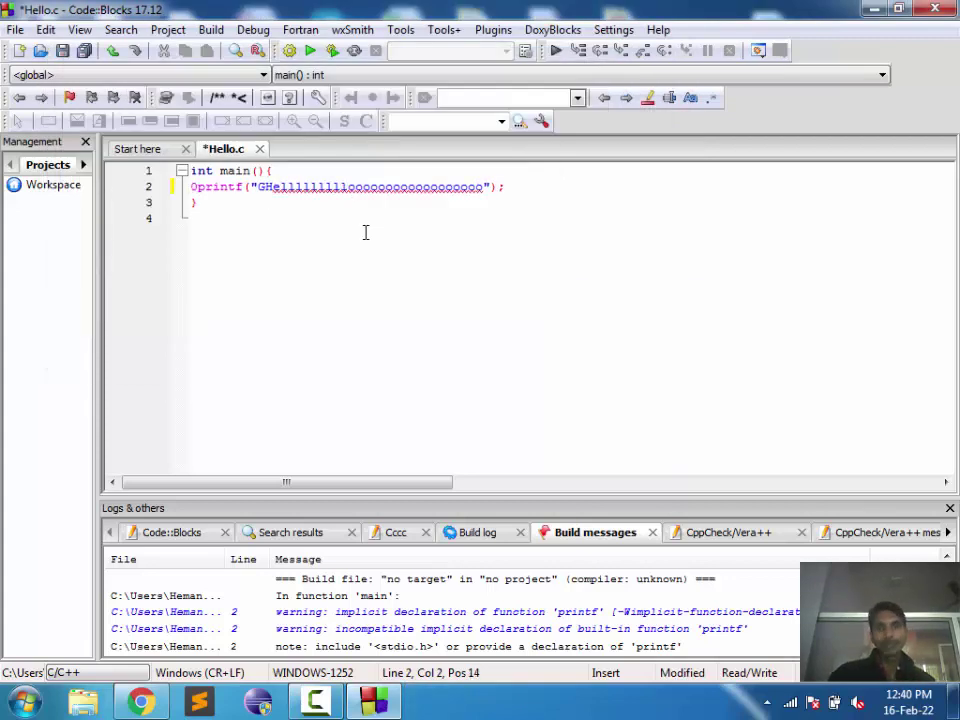
{"action": "key", "text": "BackSpace"}
Step: Delete all the code in Hello.c and save the empty file
{"action": "key", "text": "Up"}
{"action": "key", "text": "shift+Down"}
{"action": "key", "text": "shift+Down"}
{"action": "key", "text": "shift+Down"}
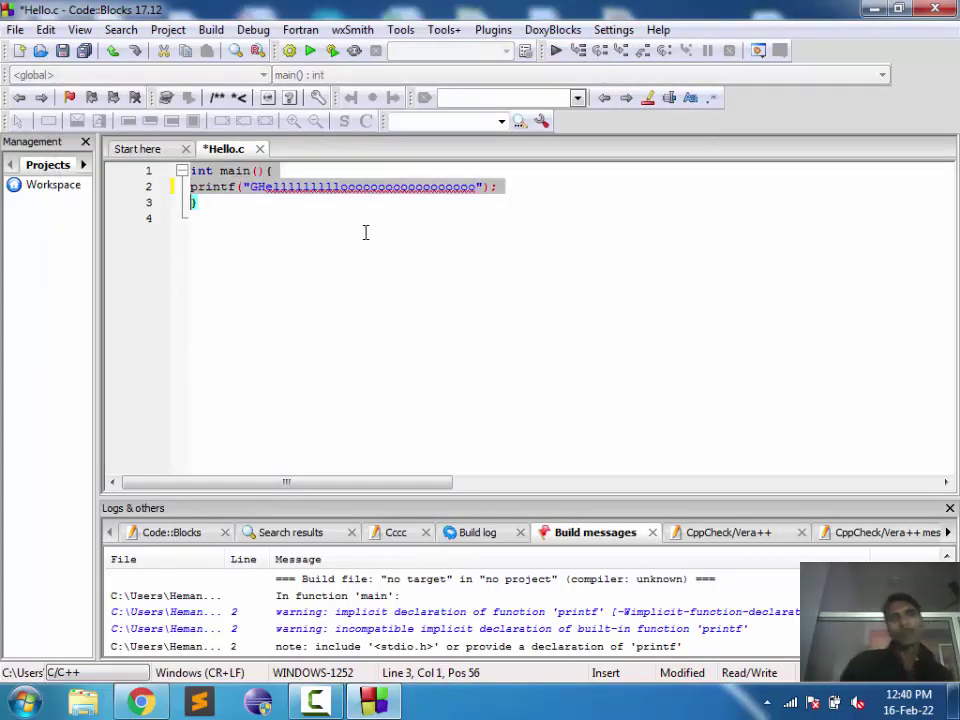
{"action": "key", "text": "BackSpace"}
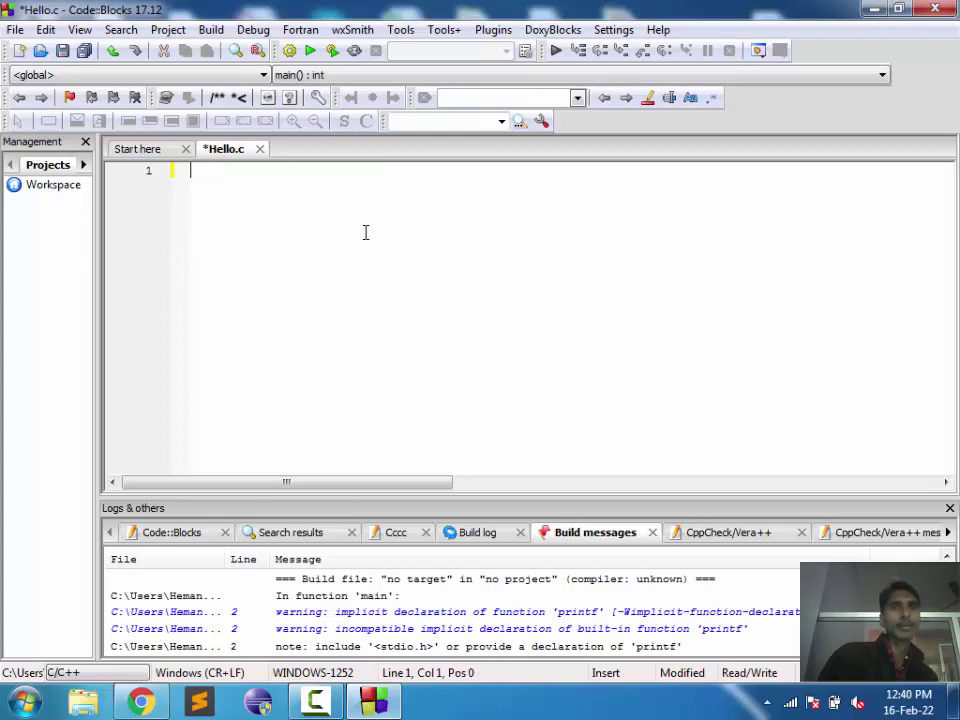
{"action": "key", "text": "ctrl+s"}
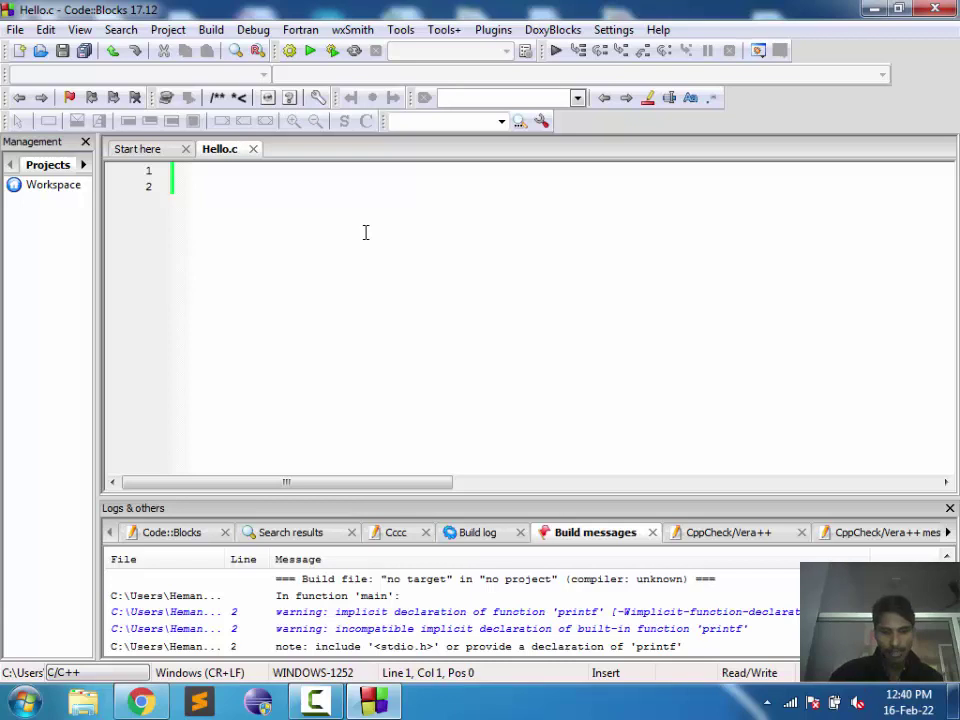
Step: Write an int main() function with an empty body on separate brace lines
{"action": "type", "text": "int main"}
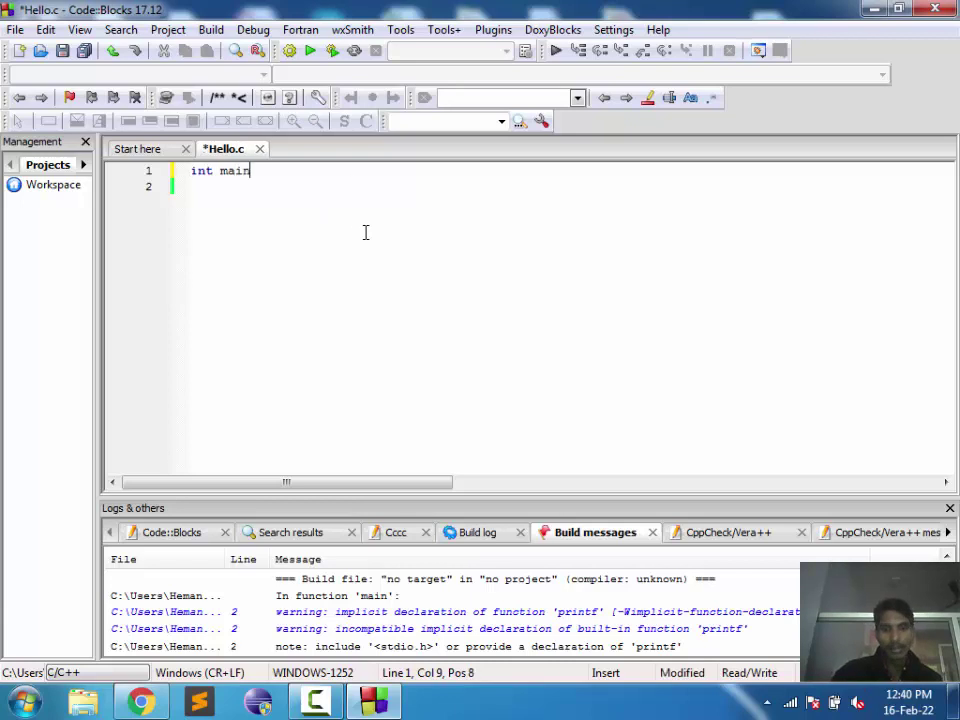
{"action": "type", "text": "()"}
{"action": "key", "text": "Left"}
{"action": "key", "text": "Left"}
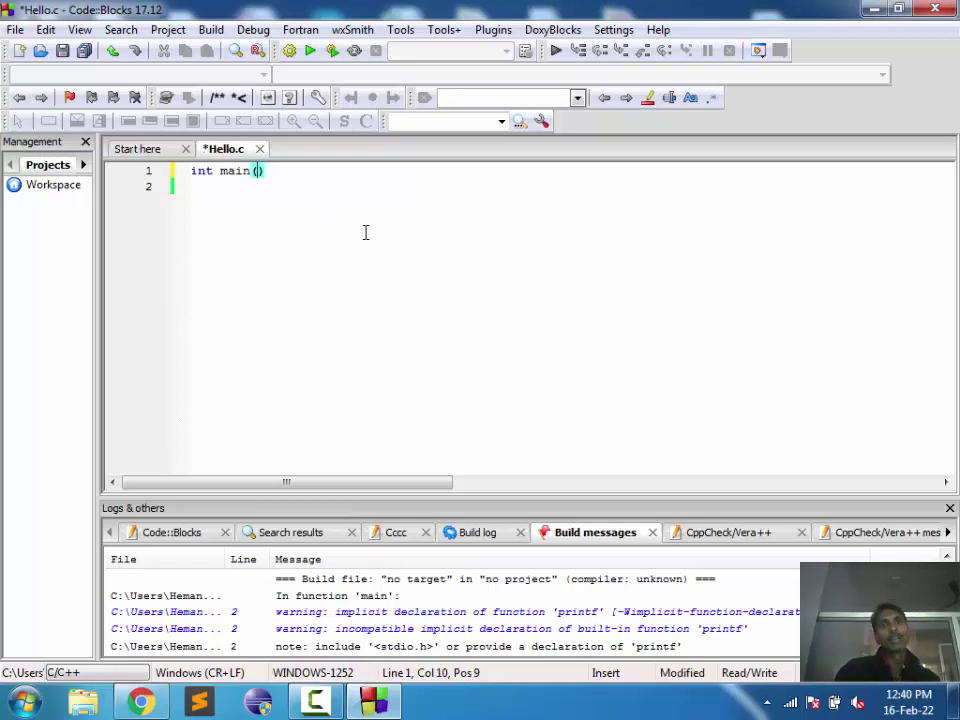
{"action": "key", "text": "Right"}
{"action": "key", "text": "Right"}
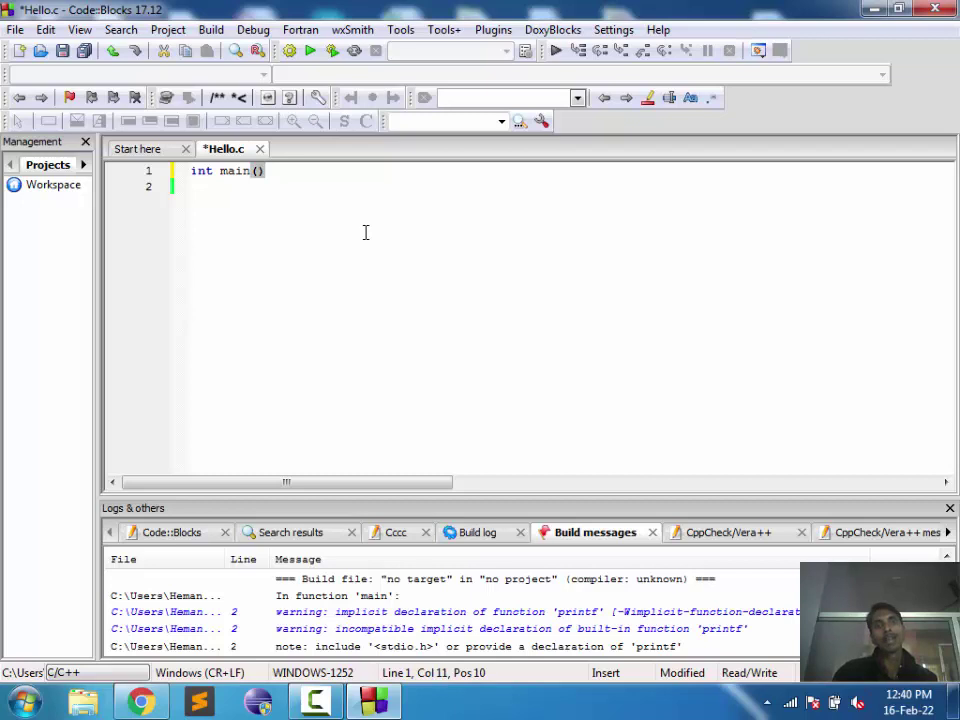
{"action": "type", "text": "{}"}
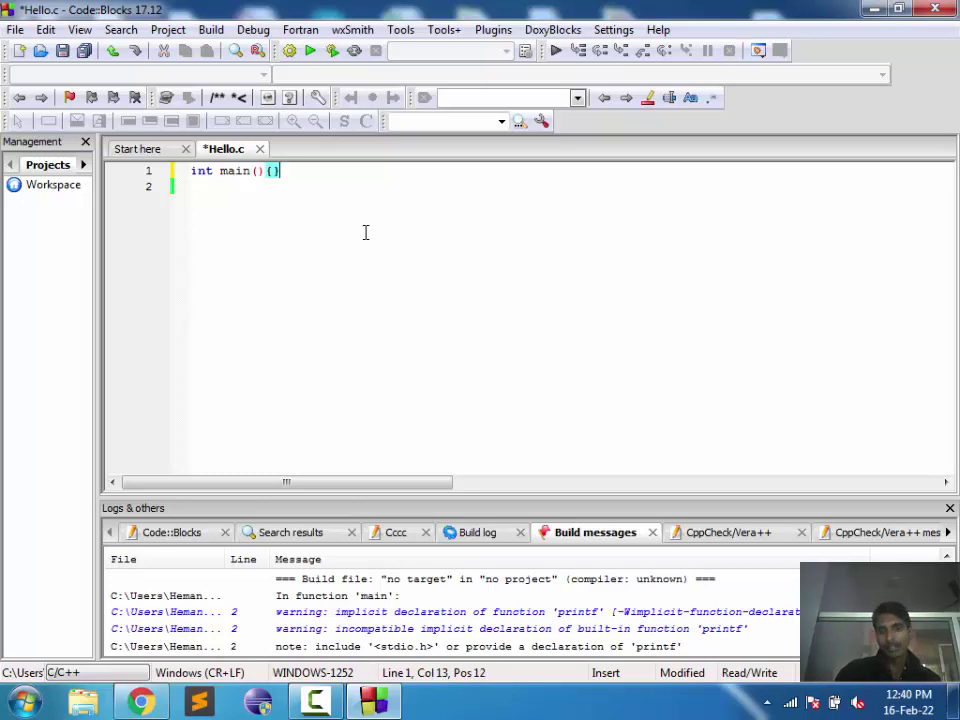
{"action": "key", "text": "Left"}
{"action": "key", "text": "Return"}
{"action": "key", "text": "Return"}
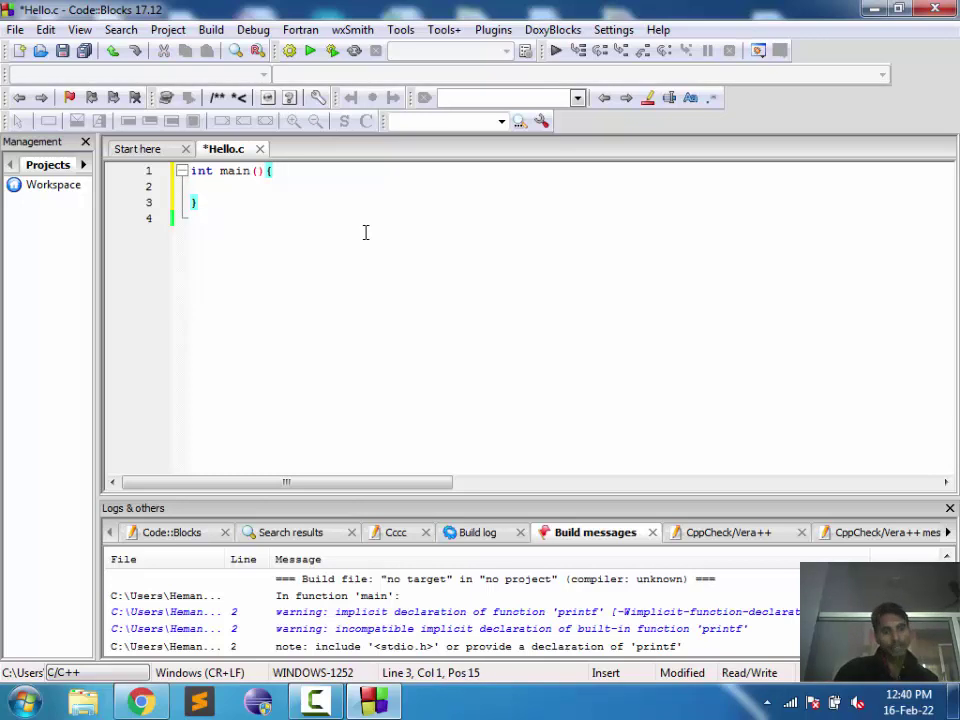
{"action": "key", "text": "Right"}
{"action": "key", "text": "Left"}
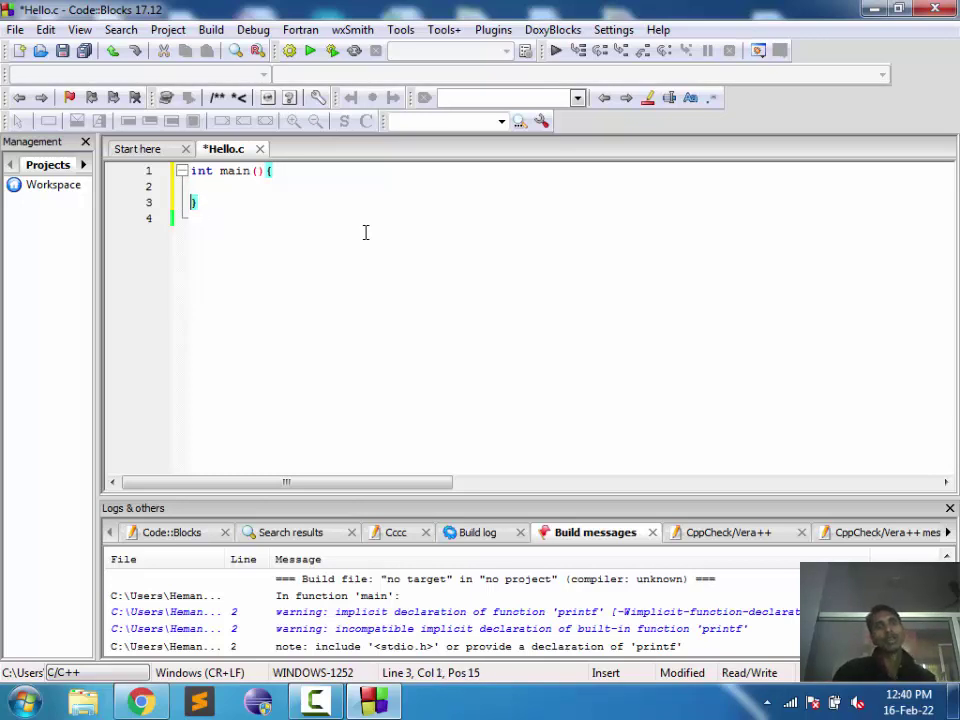
{"action": "key", "text": "Right"}
{"action": "key", "text": "Left"}
{"action": "key", "text": "Left"}
{"action": "key", "text": "Left"}
{"action": "key", "text": "Left"}
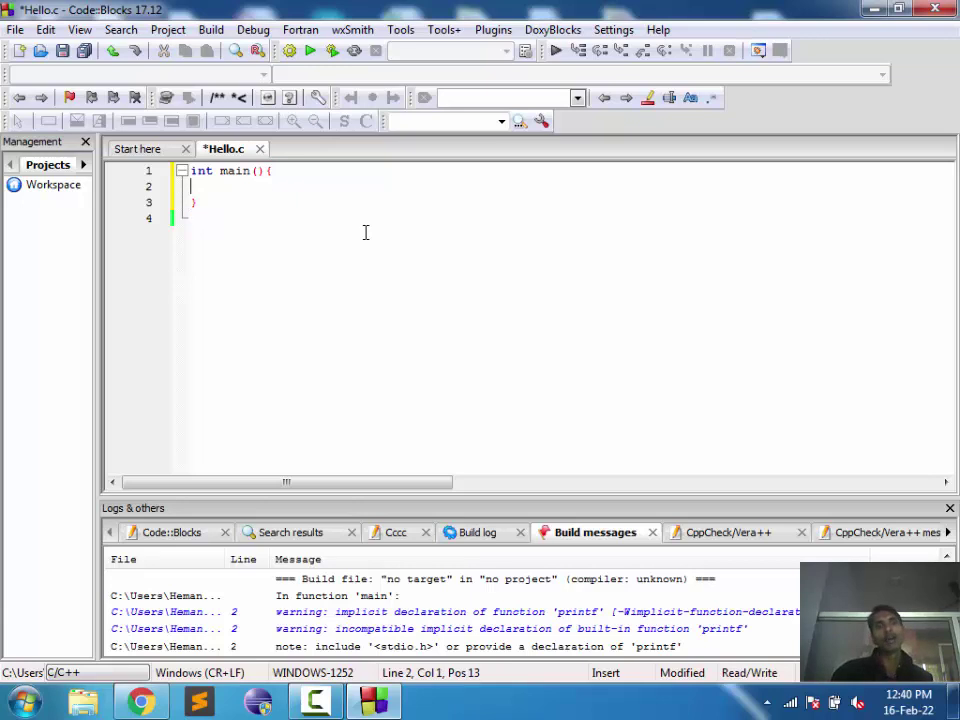
{"action": "key", "text": "Down"}
{"action": "key", "text": "Down"}
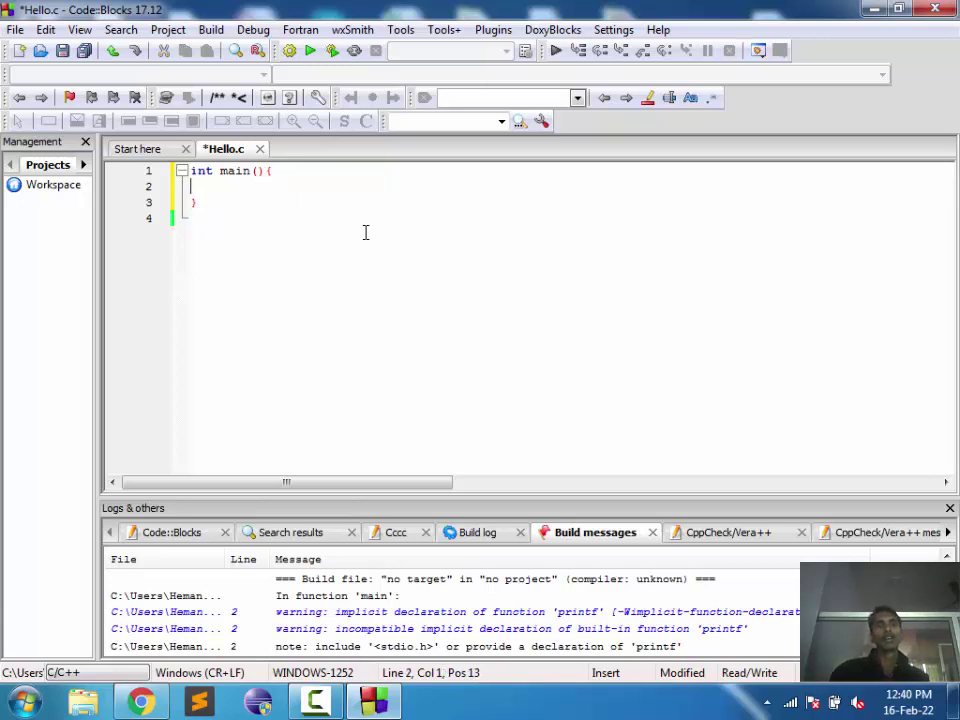
{"action": "key", "text": "Left"}
{"action": "key", "text": "Up"}
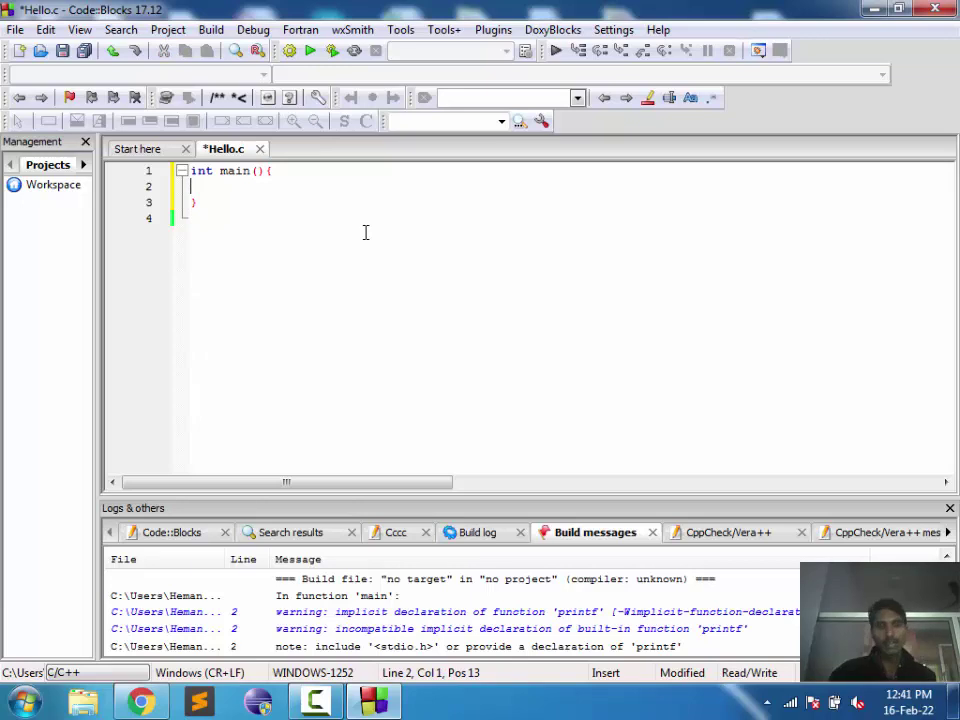
Step: Add printf(); on the empty line inside main
{"action": "left_click_drag", "start_coordinate": [206, 203], "coordinate": [190, 171]}
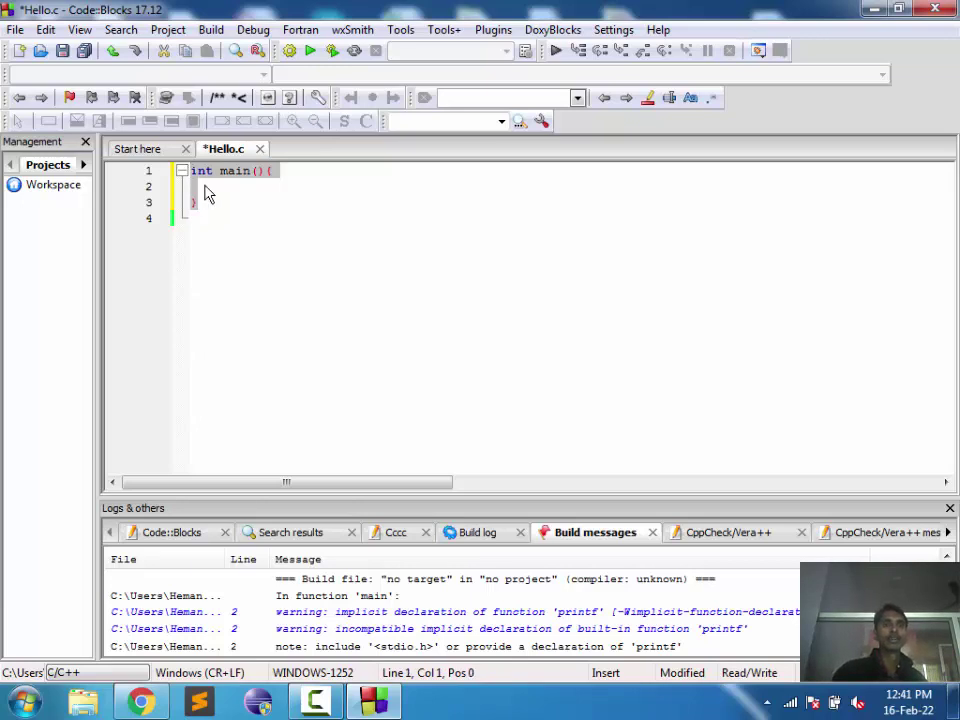
{"action": "left_click", "coordinate": [205, 195]}
{"action": "type", "text": "p"}
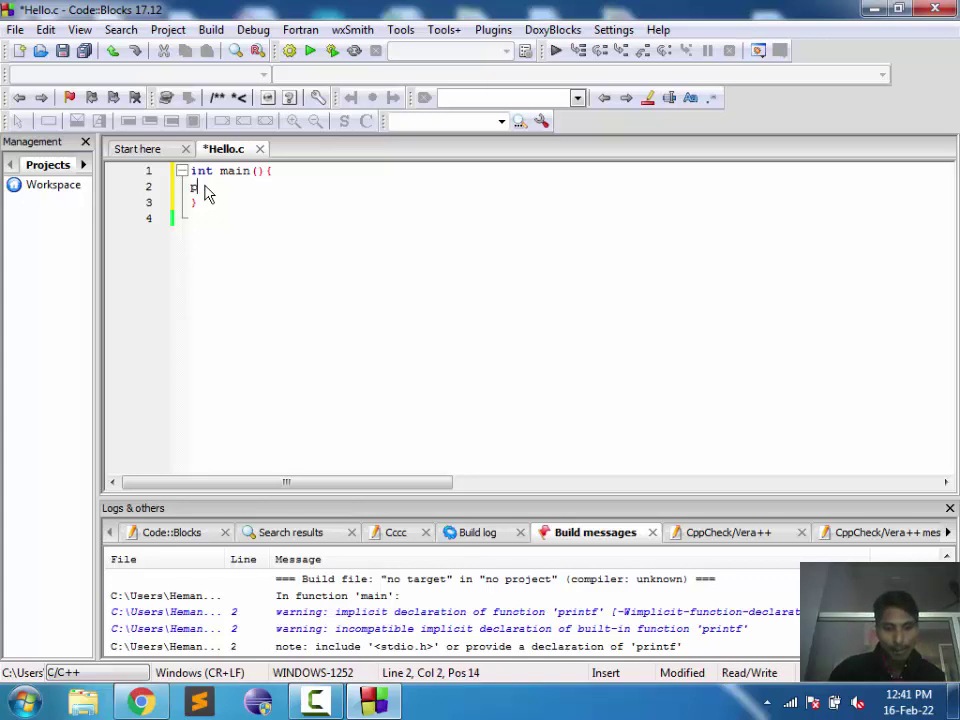
{"action": "type", "text": "rintf()"}
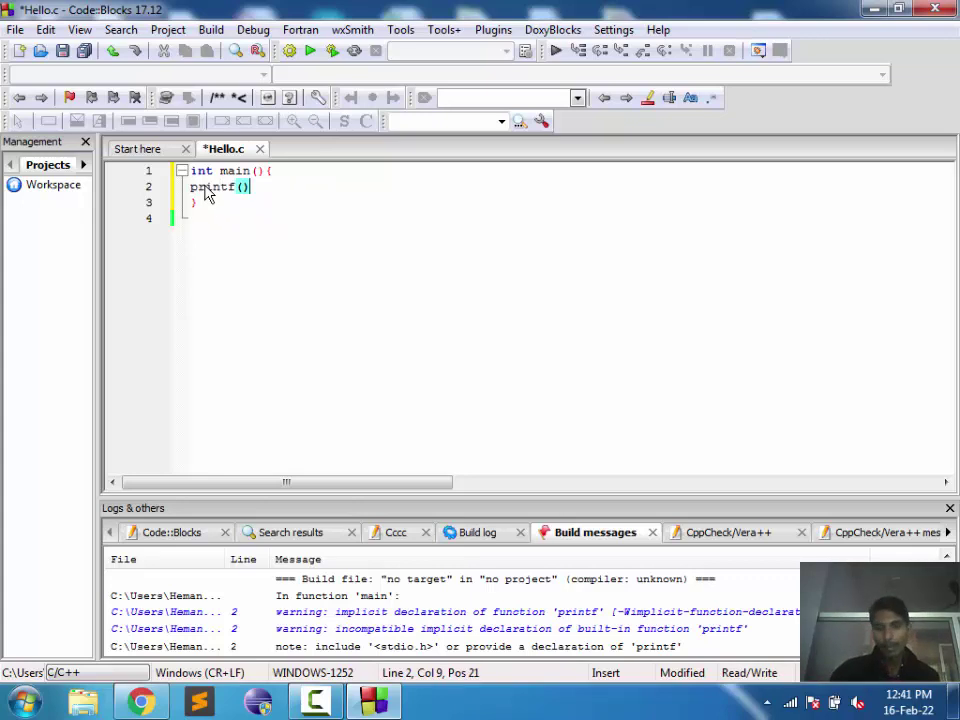
{"action": "type", "text": ";"}
{"action": "key", "text": "Down"}
{"action": "key", "text": "Down"}
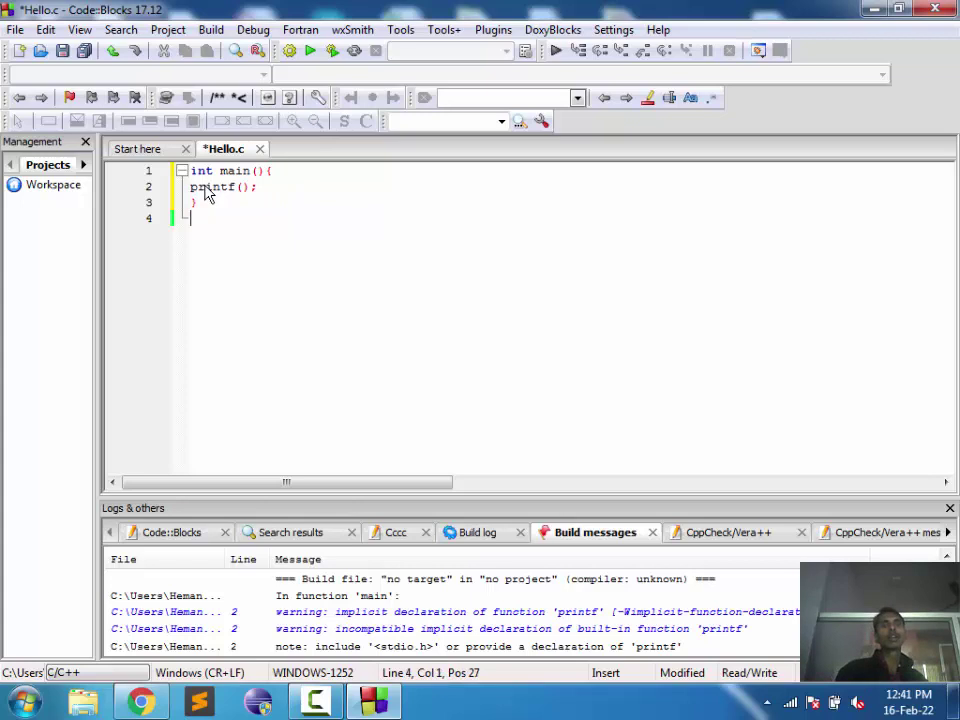
{"action": "key", "text": "Up"}
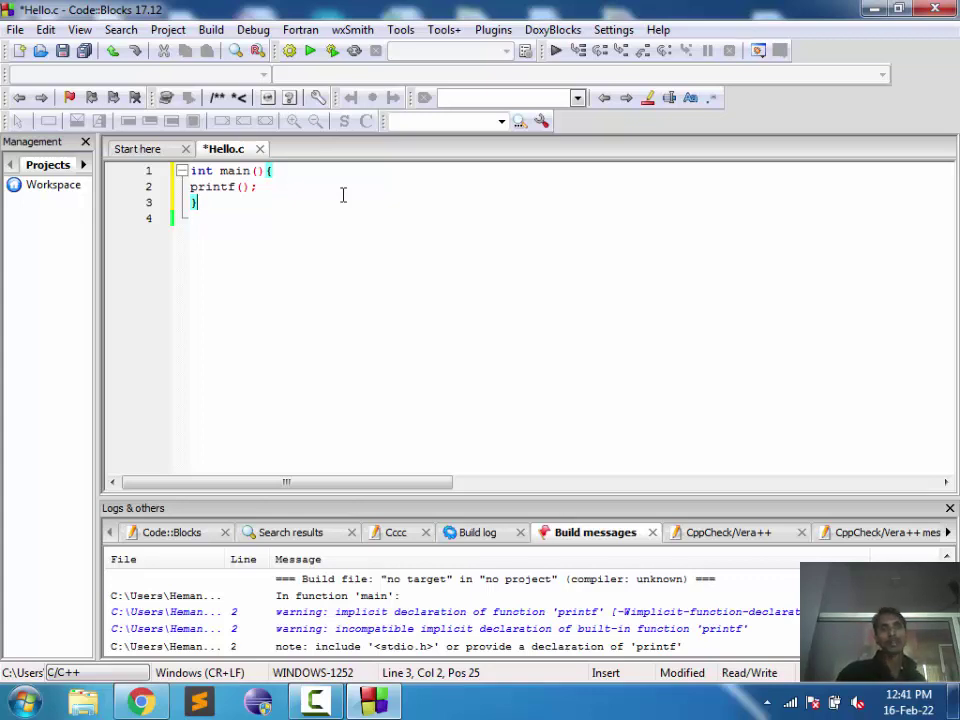
Step: Place the cursor just before printf's semicolon and turn on Windows Magnifier
{"action": "key", "text": "Up"}
{"action": "key", "text": "End"}
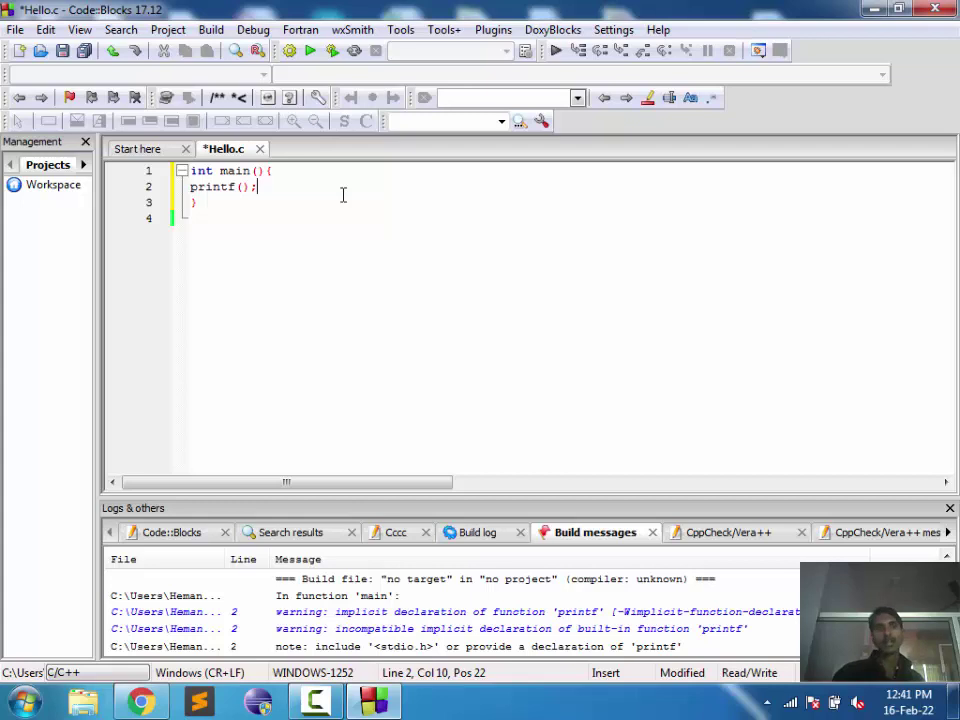
{"action": "key", "text": "Down"}
{"action": "key", "text": "Down"}
{"action": "key", "text": "Up"}
{"action": "key", "text": "Up"}
{"action": "key", "text": "Up"}
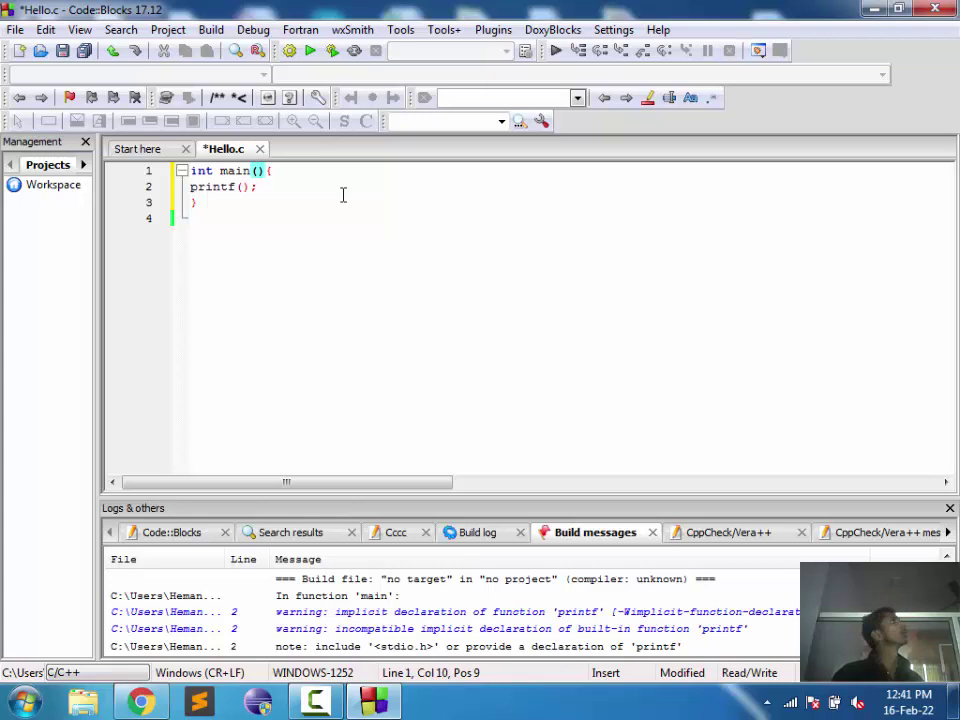
{"action": "key", "text": "Down"}
{"action": "key", "text": "Left"}
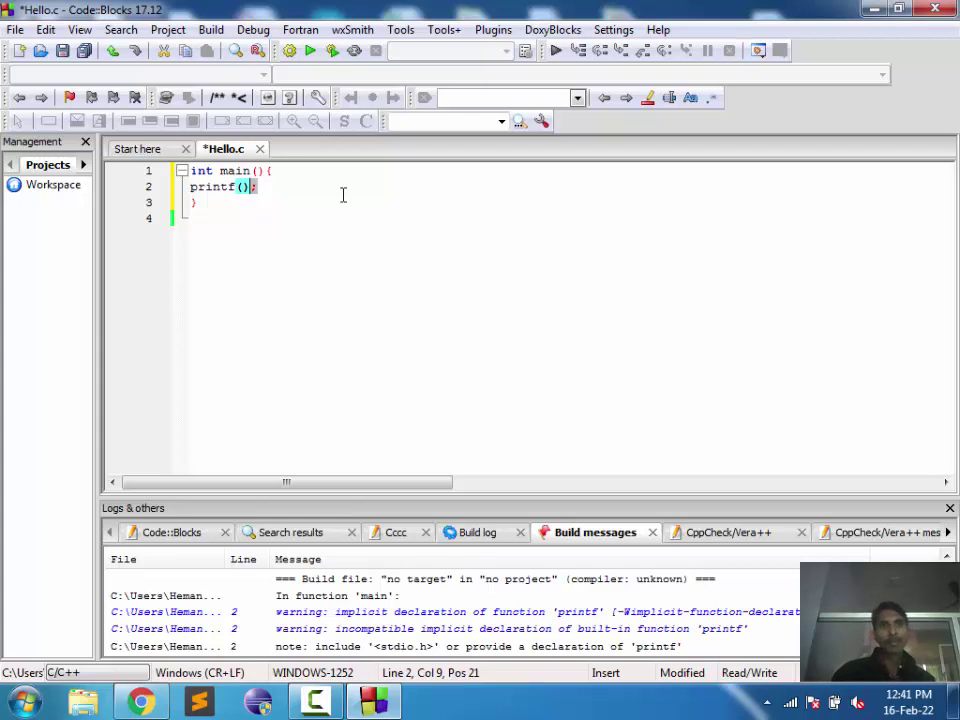
{"action": "key", "text": "super+plus"}
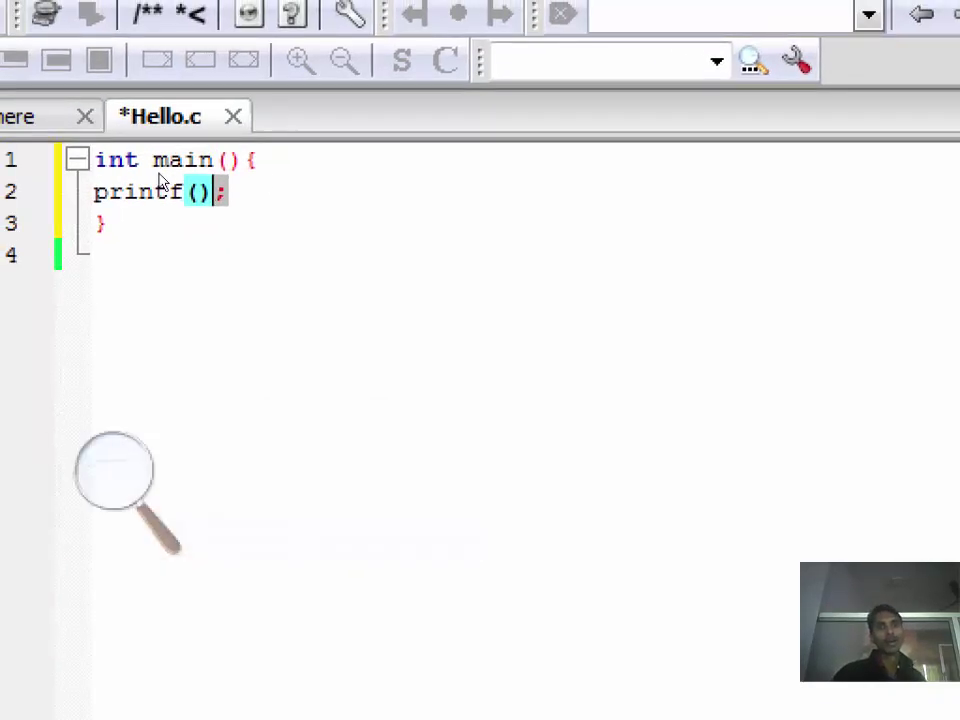
Step: Put the cursor after printf's semicolon and close Windows Magnifier
{"action": "left_click", "coordinate": [296, 186]}
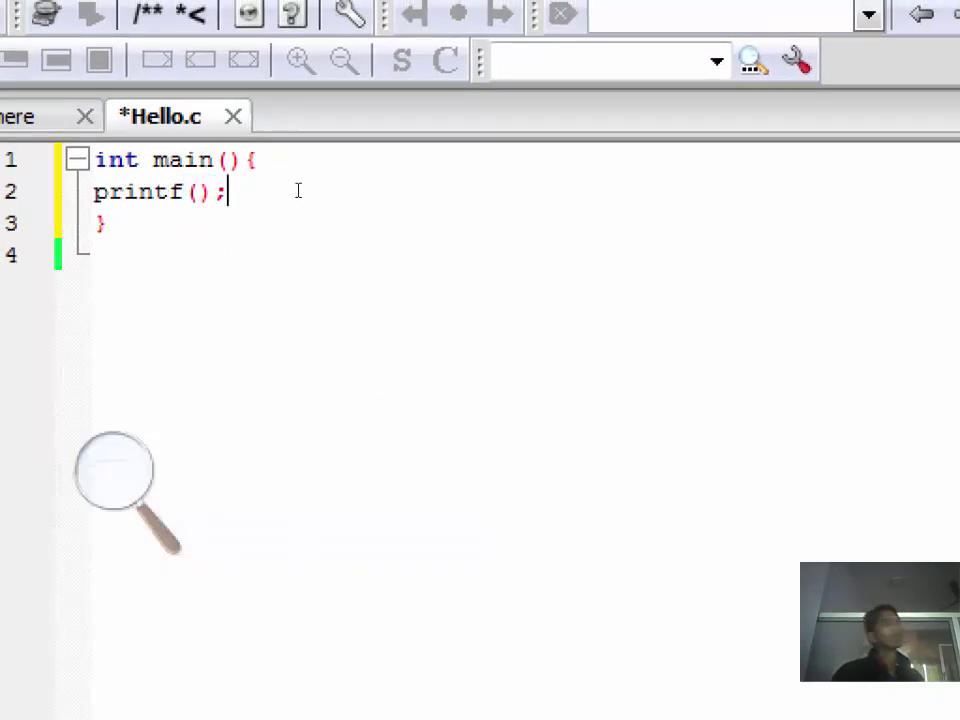
{"action": "left_click", "coordinate": [199, 331]}
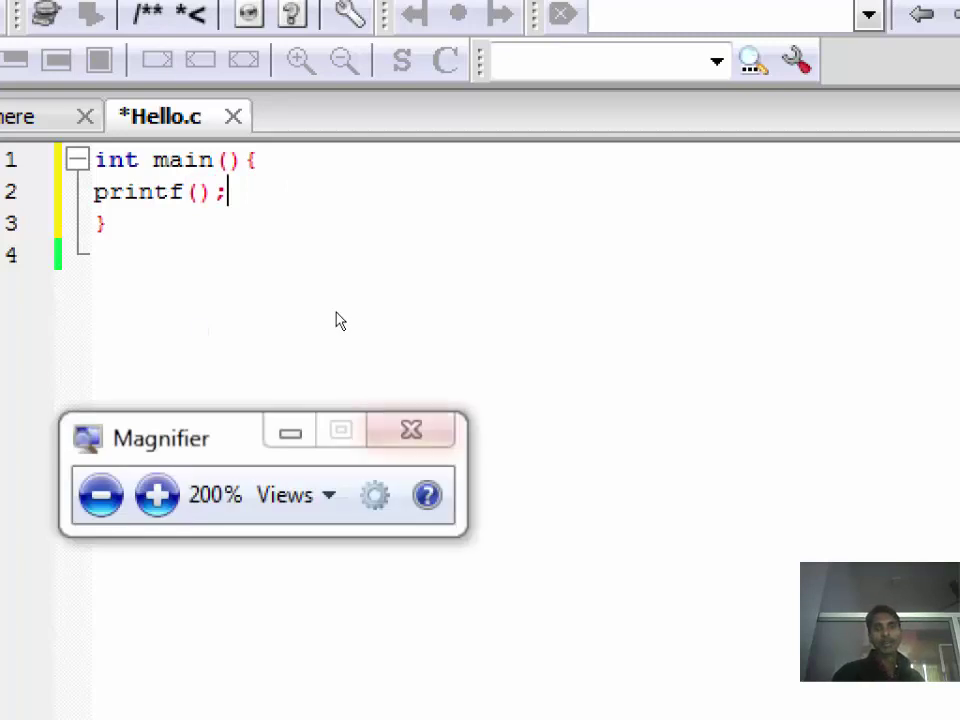
{"action": "left_click", "coordinate": [411, 430]}
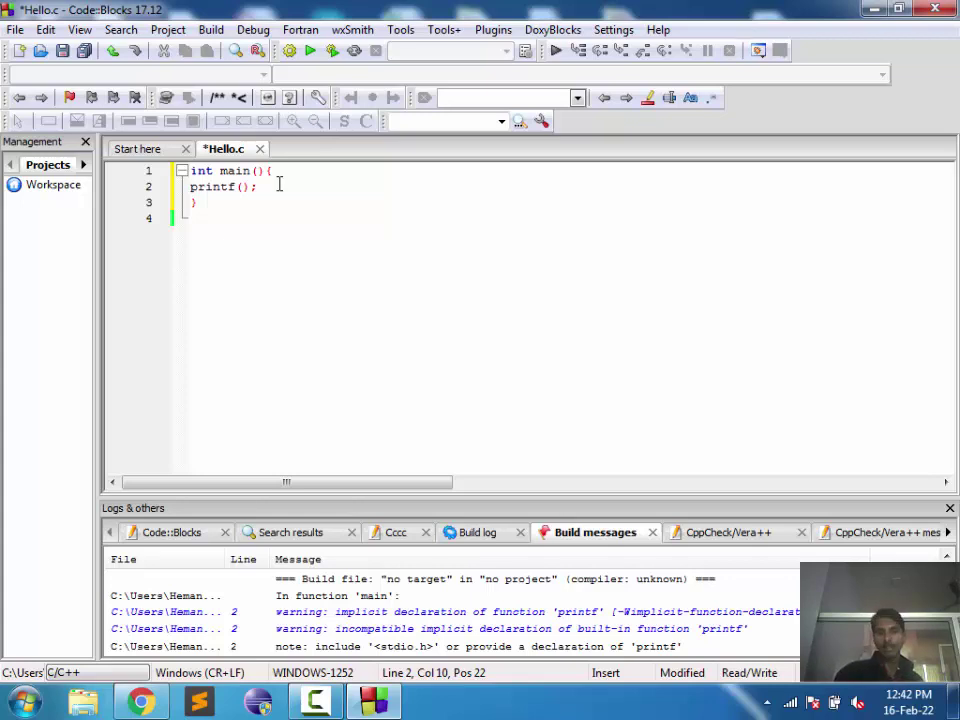
Step: Type an empty pair of double quotes between printf's parentheses, leaving the cursor between them
{"action": "key", "text": "Left"}
{"action": "key", "text": "Left"}
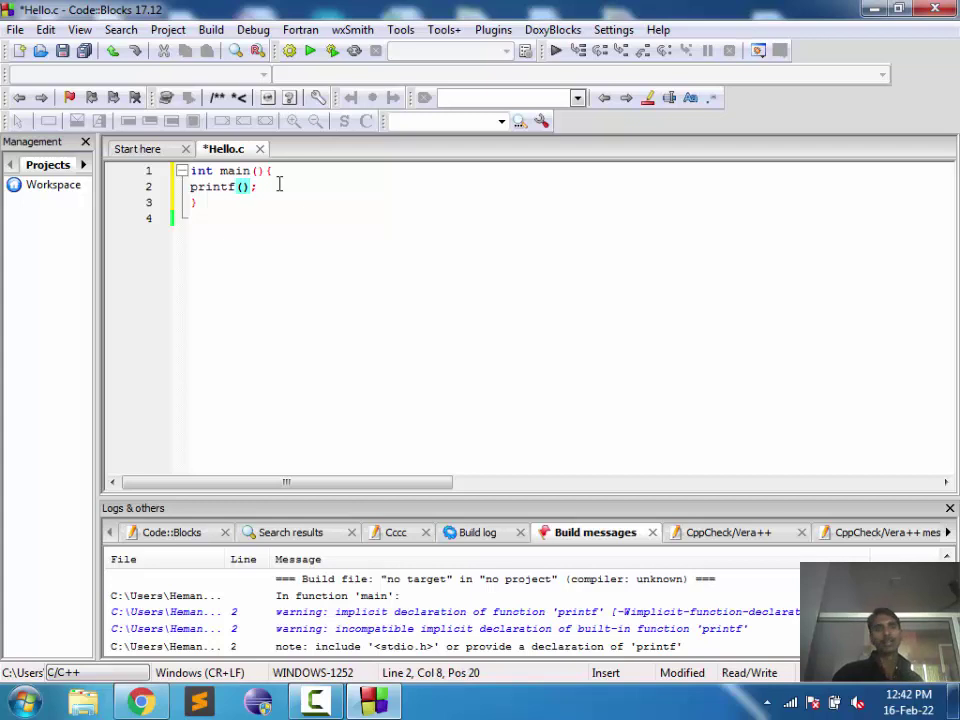
{"action": "left_click", "coordinate": [298, 192]}
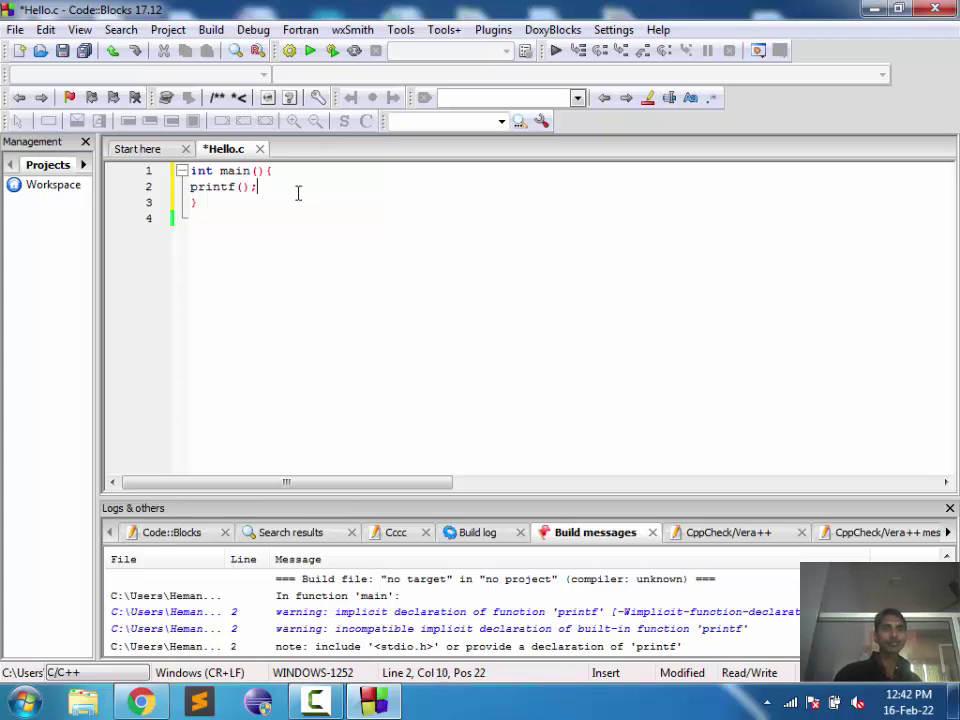
{"action": "left_click", "coordinate": [218, 187]}
{"action": "double_click", "coordinate": [218, 187]}
{"action": "left_click", "coordinate": [249, 226]}
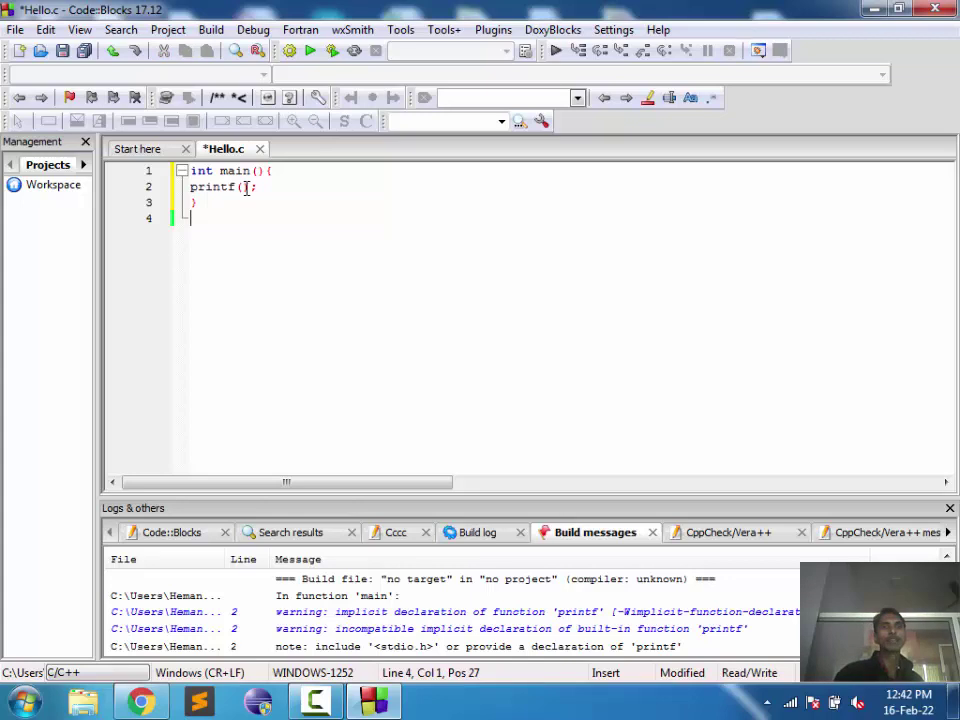
{"action": "left_click", "coordinate": [242, 187]}
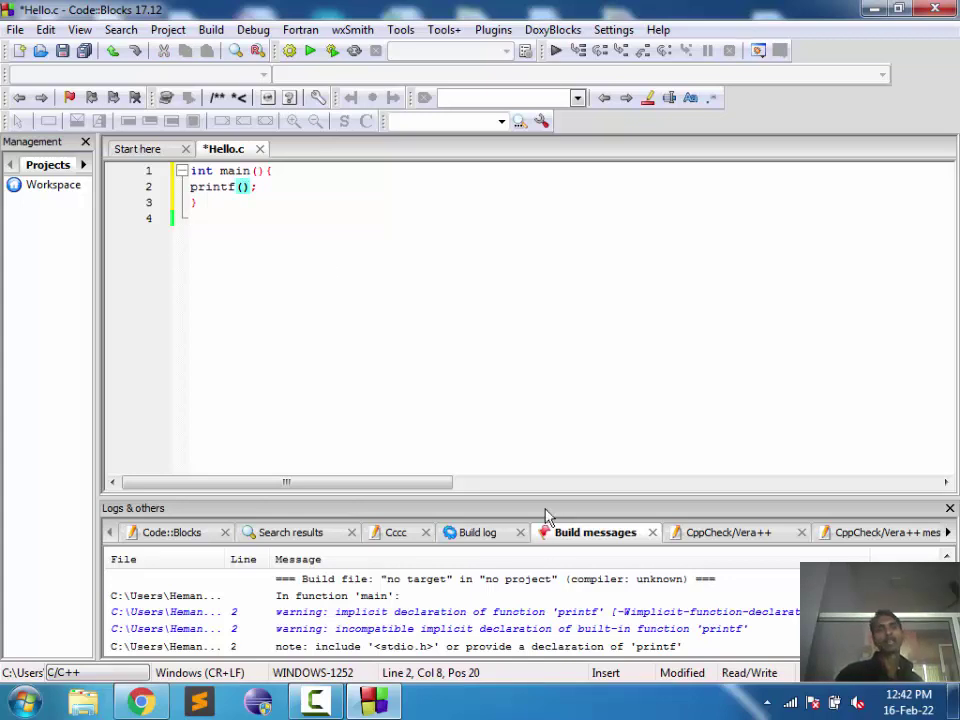
{"action": "left_click", "coordinate": [366, 331]}
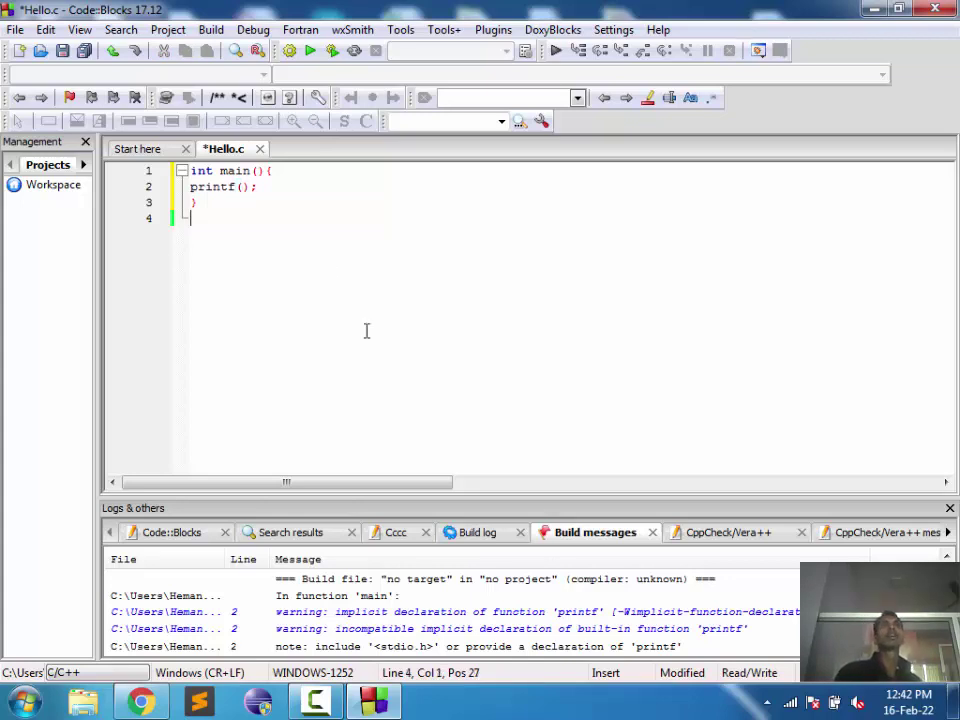
{"action": "left_click", "coordinate": [242, 187]}
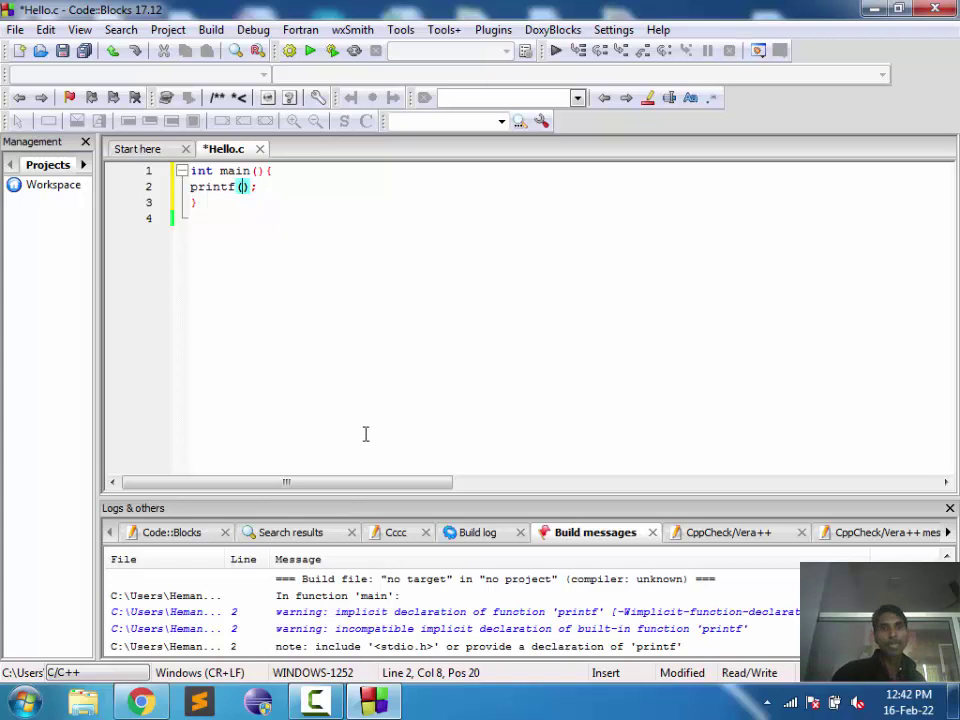
{"action": "type", "text": "\"\""}
{"action": "key", "text": "Left"}
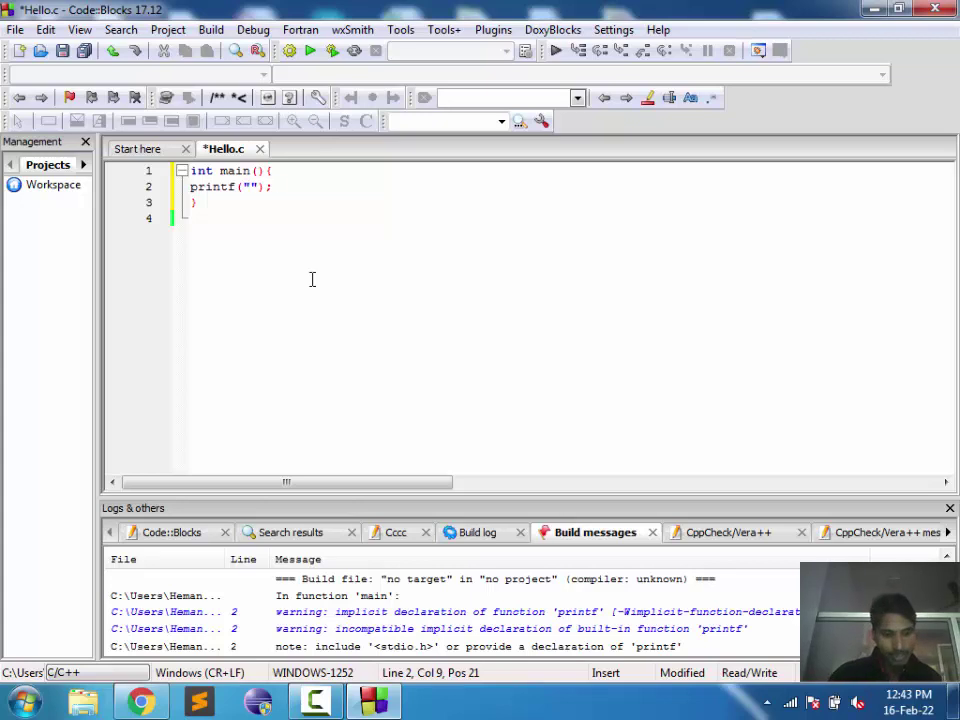
{"action": "type", "text": "Wellco"}
{"action": "type", "text": "me Sema"}
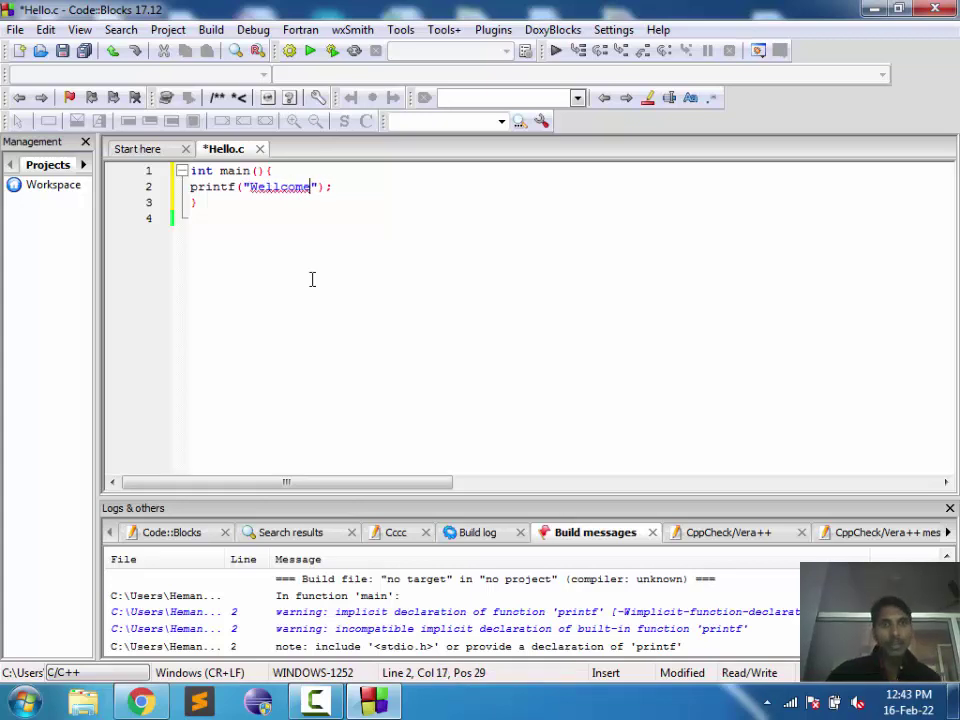
{"action": "type", "text": "nt>mi9shr"}
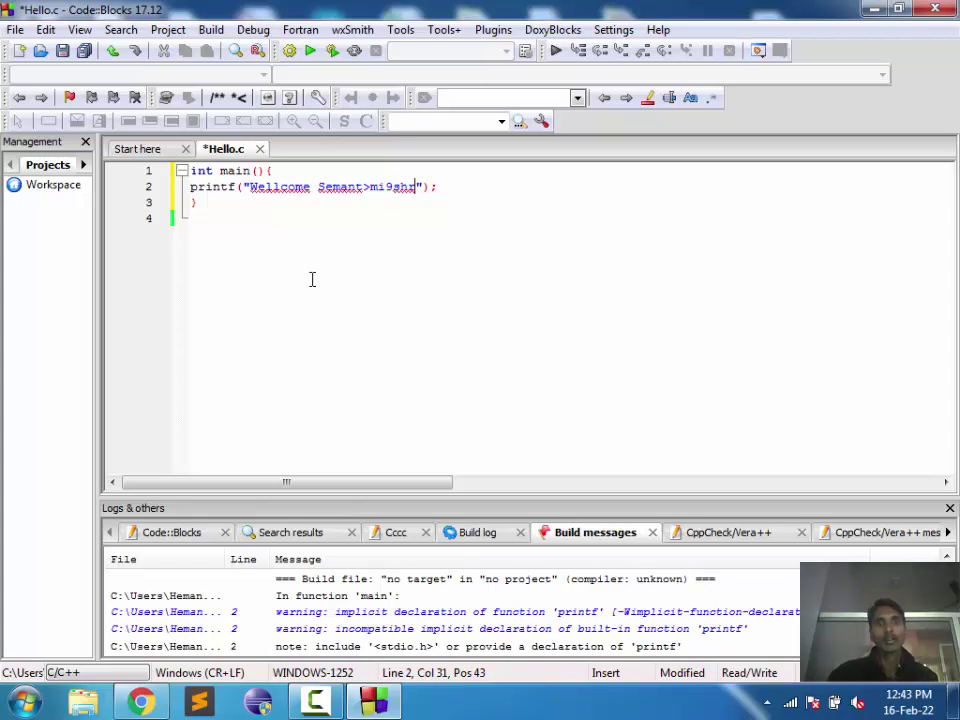
{"action": "key", "text": "BackSpace"}
{"action": "key", "text": "BackSpace"}
{"action": "key", "text": "BackSpace"}
{"action": "key", "text": "BackSpace"}
{"action": "key", "text": "BackSpace"}
{"action": "key", "text": "BackSpace"}
{"action": "key", "text": "BackSpace"}
{"action": "type", "text": ".Moshra"}
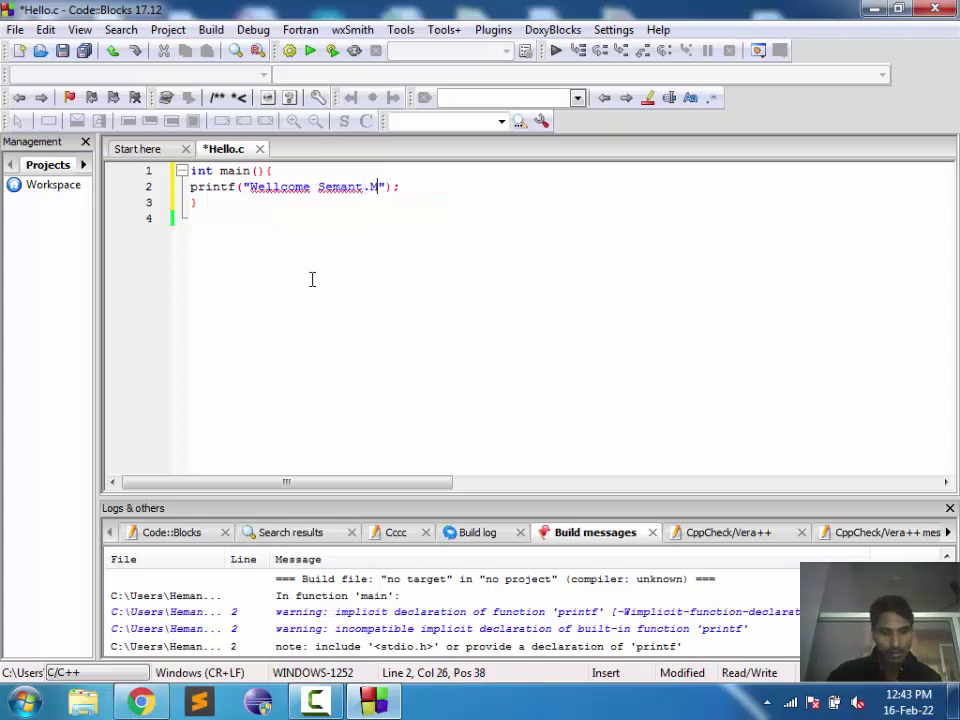
{"action": "key", "text": "Left"}
{"action": "key", "text": "Left"}
{"action": "key", "text": "Left"}
{"action": "key", "text": "Left"}
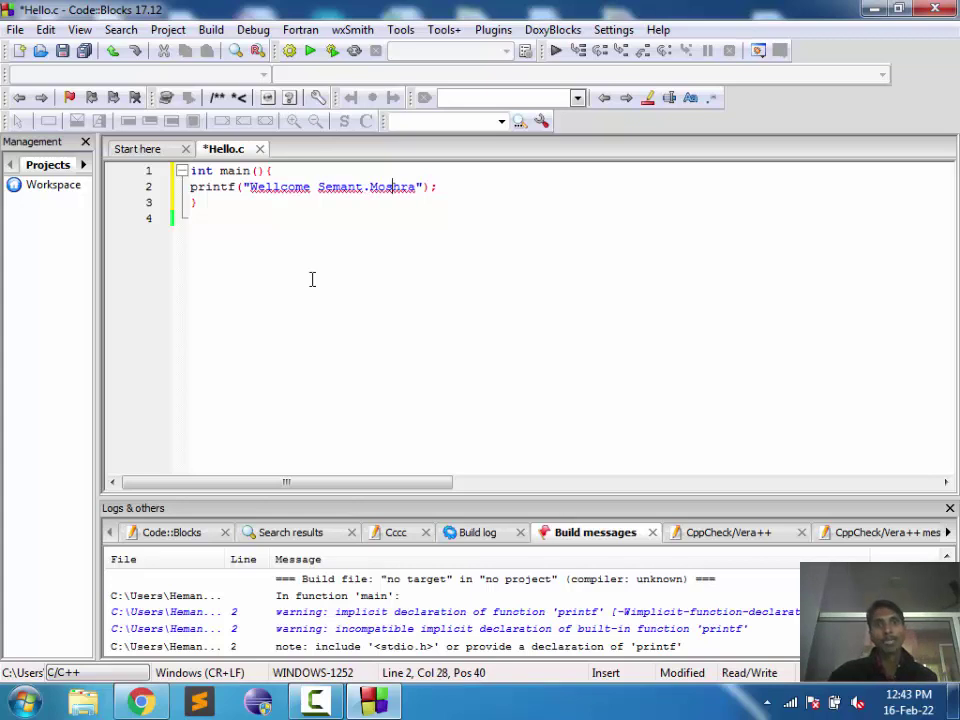
{"action": "key", "text": "BackSpace"}
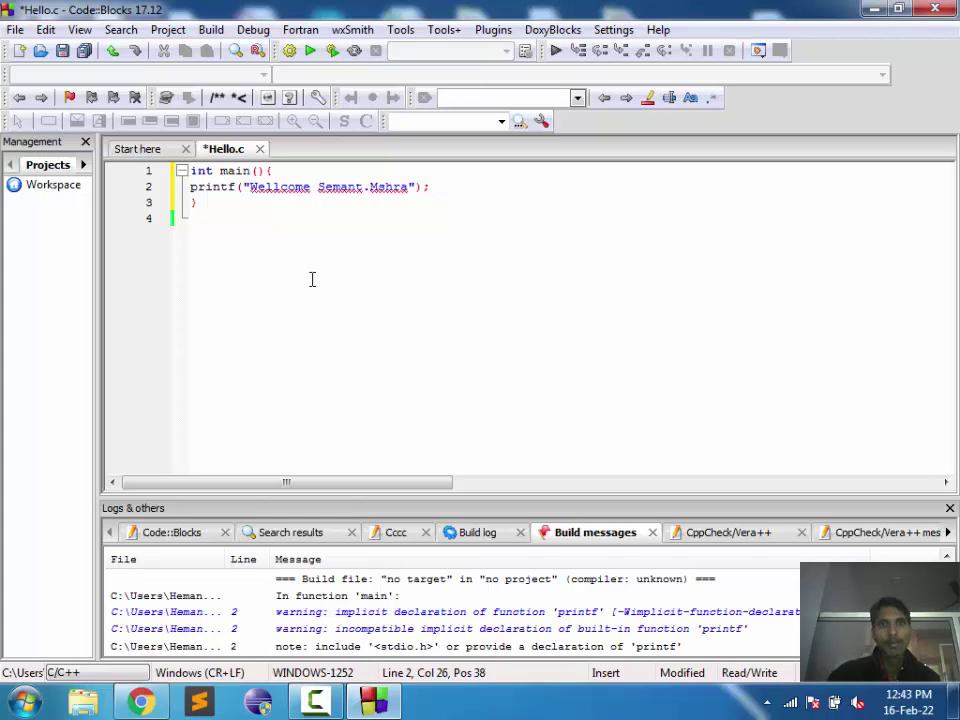
{"action": "type", "text": "is"}
{"action": "key", "text": "End"}
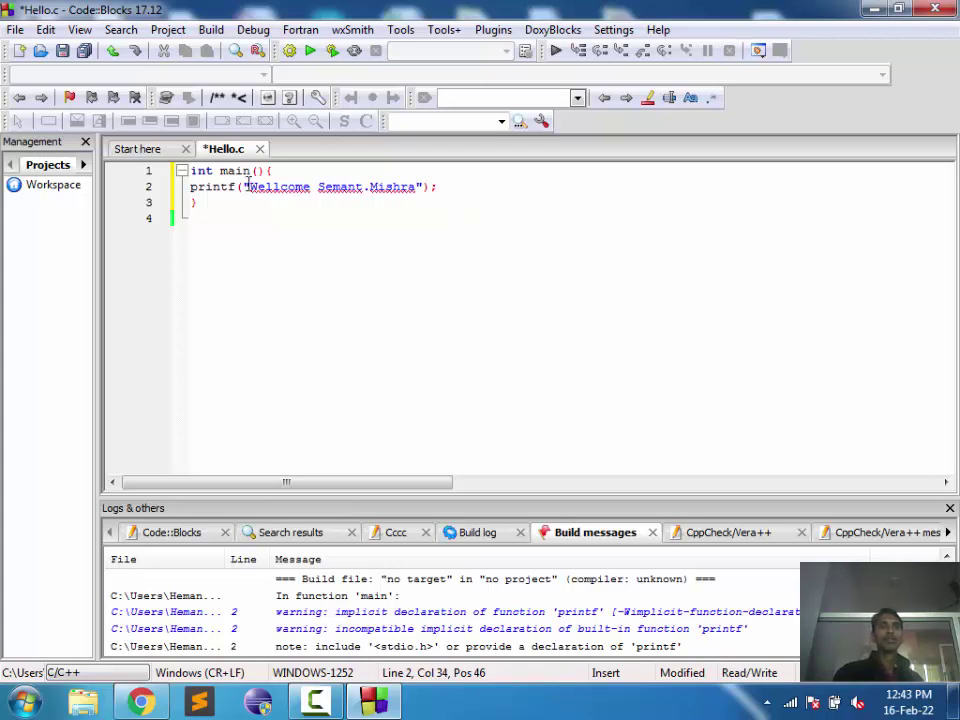
{"action": "left_click_drag", "start_coordinate": [247, 186], "coordinate": [416, 186]}
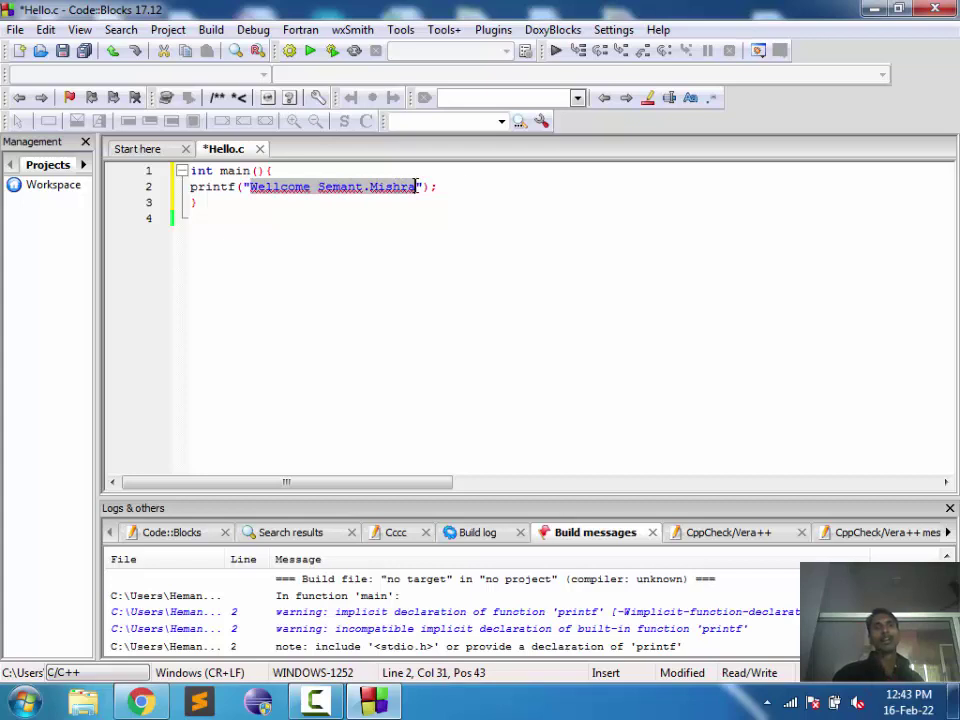
{"action": "left_click", "coordinate": [465, 186]}
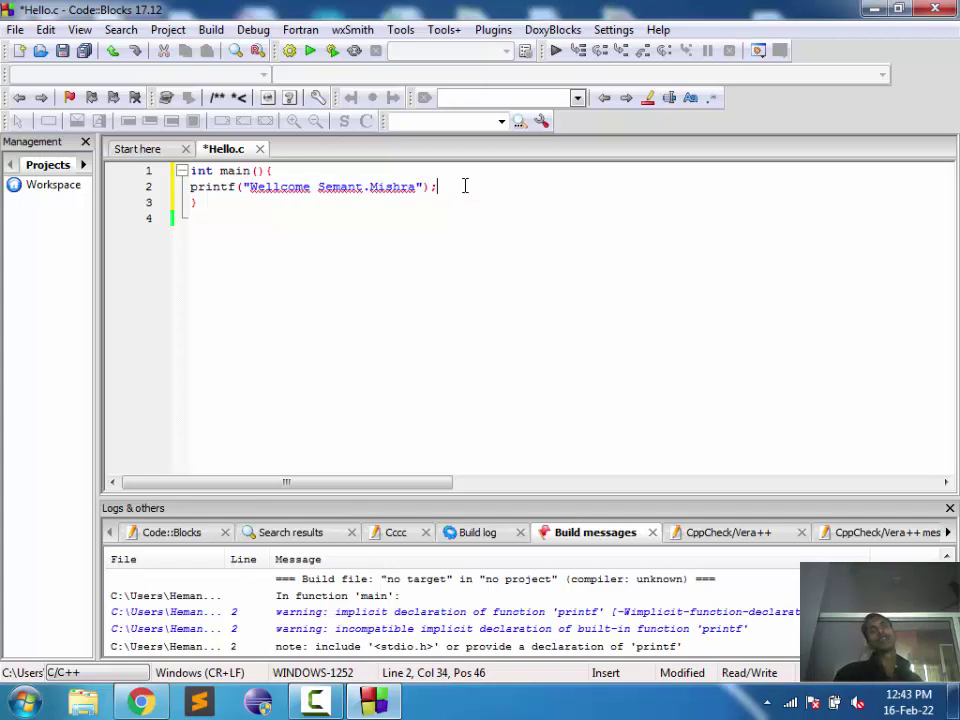
{"action": "double_click", "coordinate": [215, 187]}
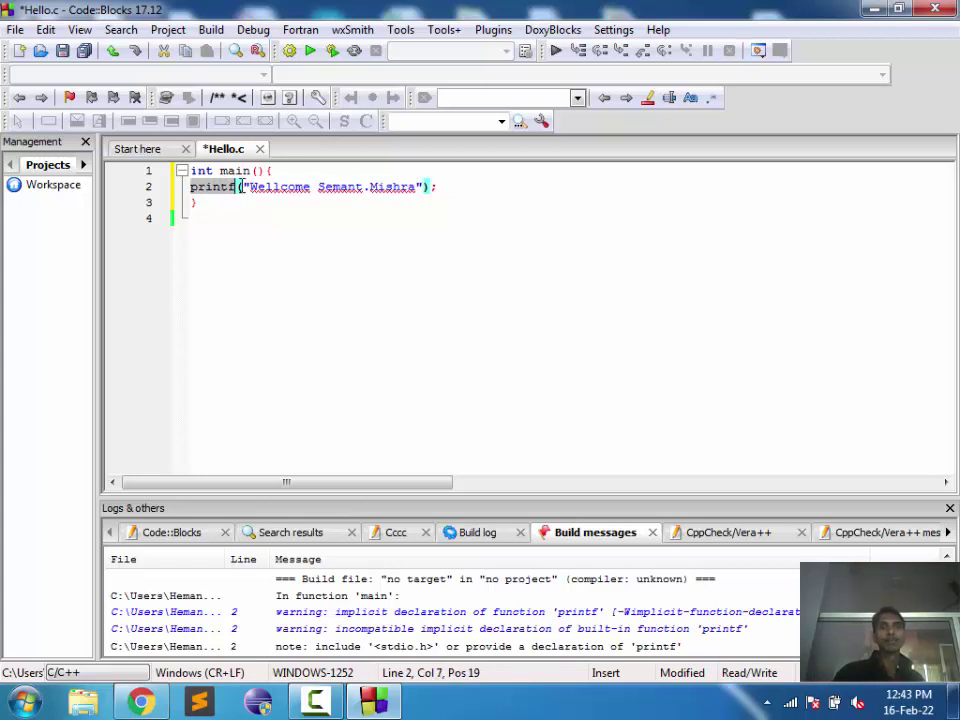
{"action": "left_click", "coordinate": [241, 187]}
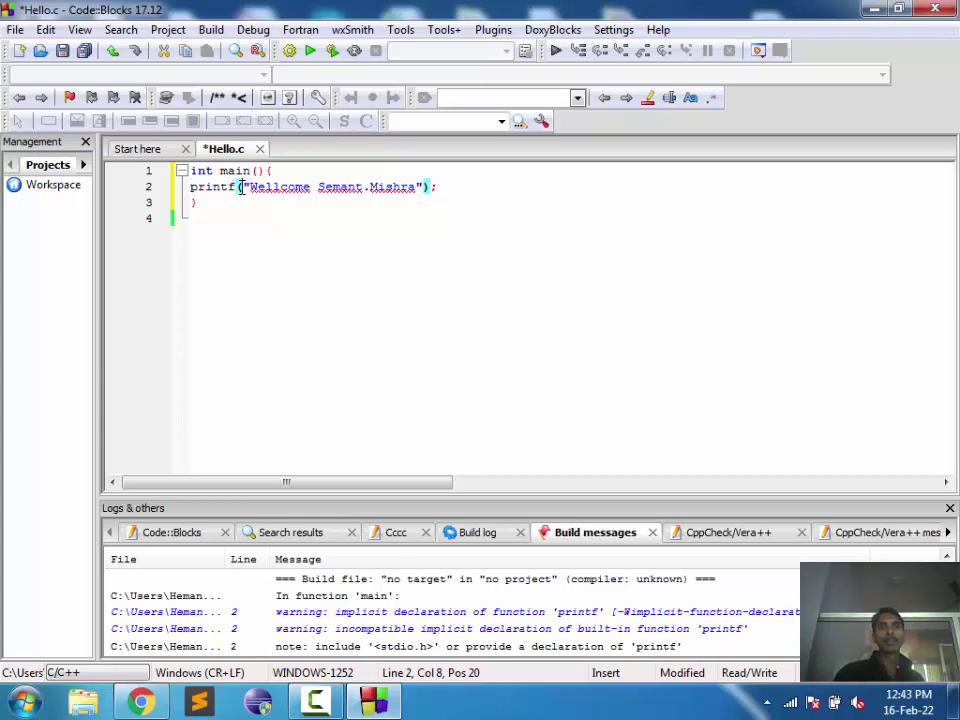
{"action": "left_click", "coordinate": [428, 187]}
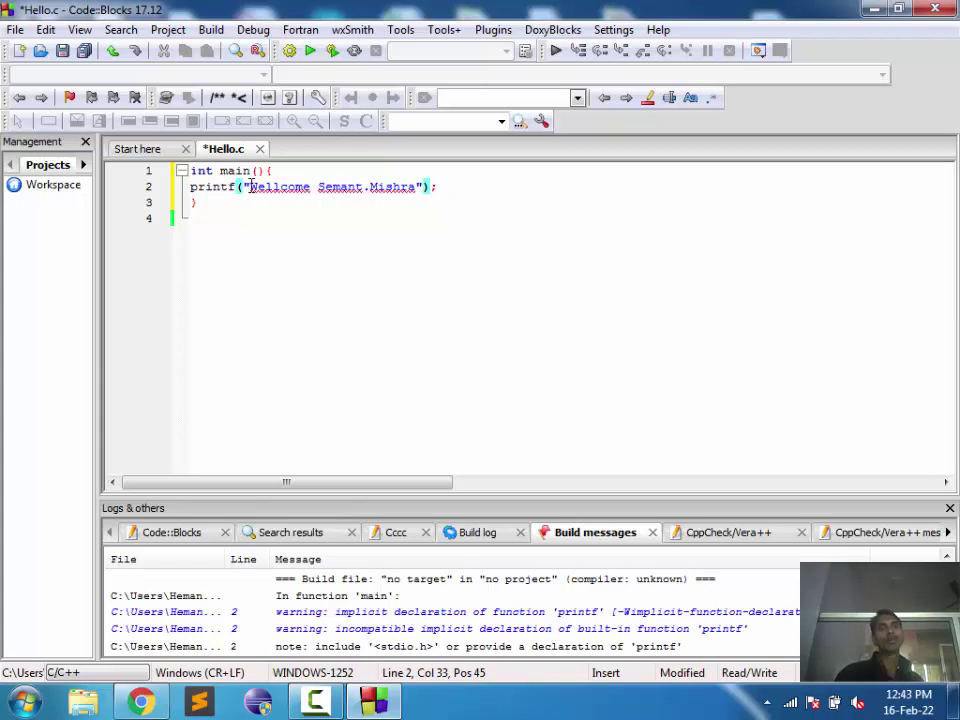
{"action": "left_click_drag", "start_coordinate": [251, 187], "coordinate": [414, 186]}
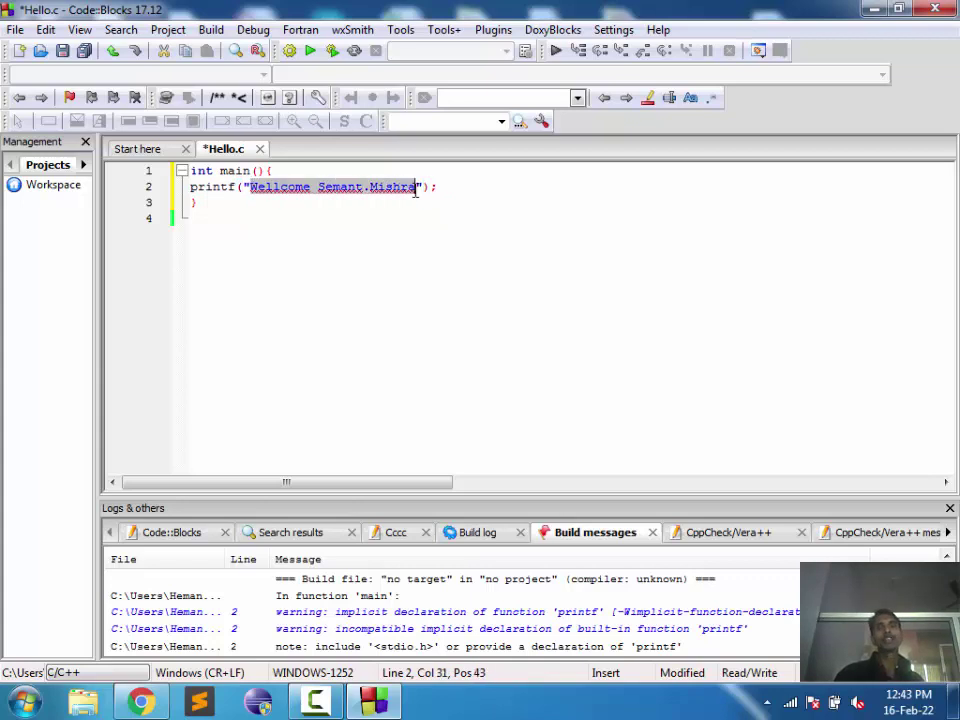
{"action": "left_click", "coordinate": [440, 186]}
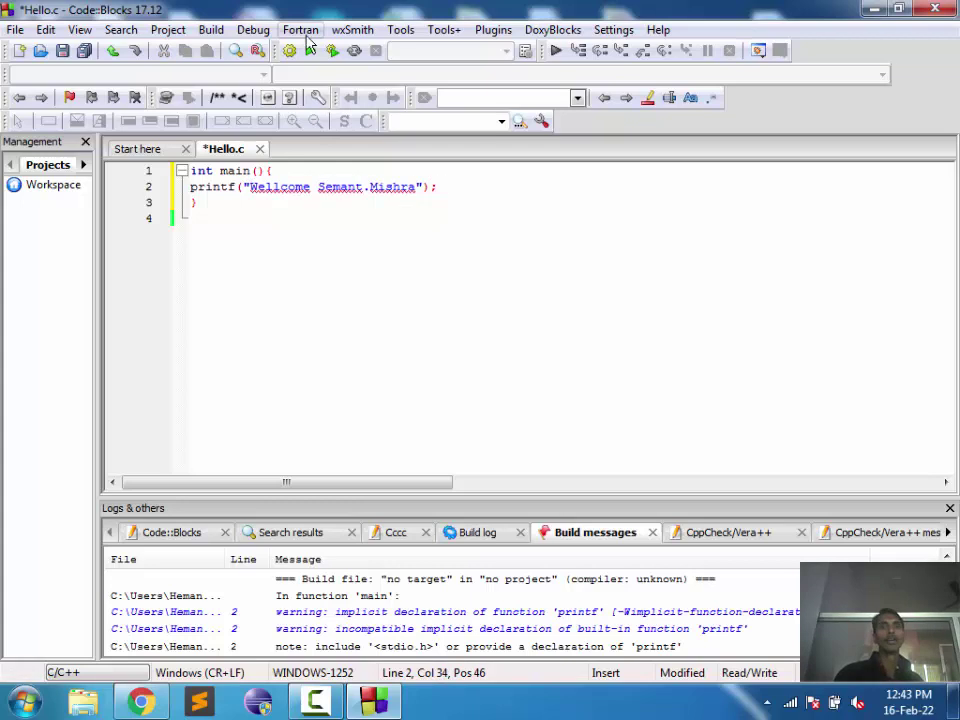
Step: Build and run Hello.c to print Wellcome Semant.Mishra, then close the console
{"action": "left_click", "coordinate": [211, 30]}
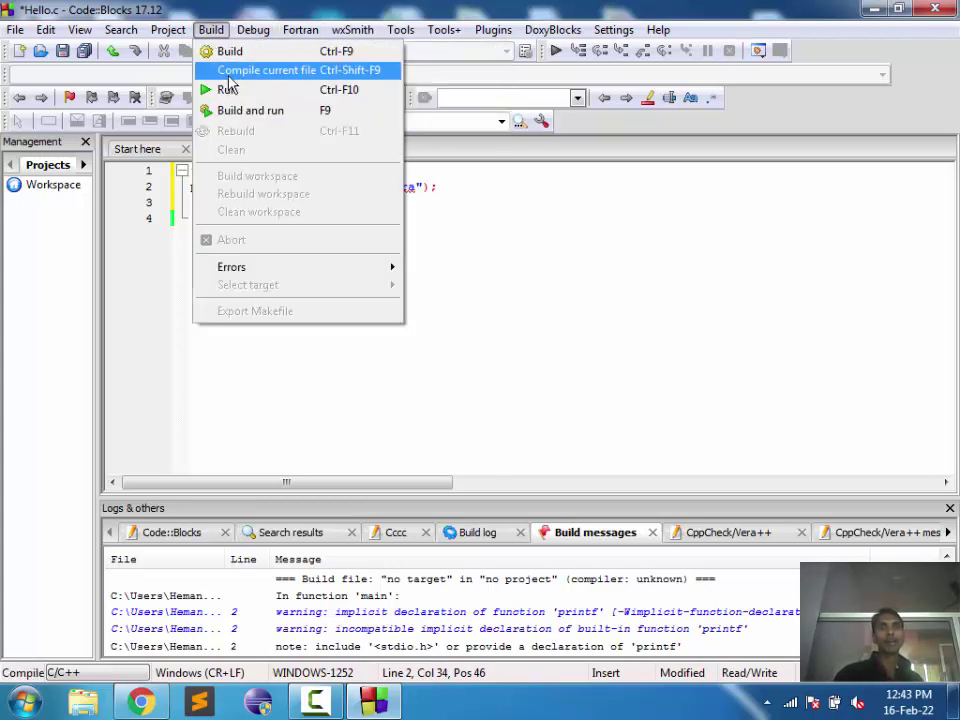
{"action": "mouse_move", "coordinate": [300, 30]}
{"action": "mouse_move", "coordinate": [211, 30]}
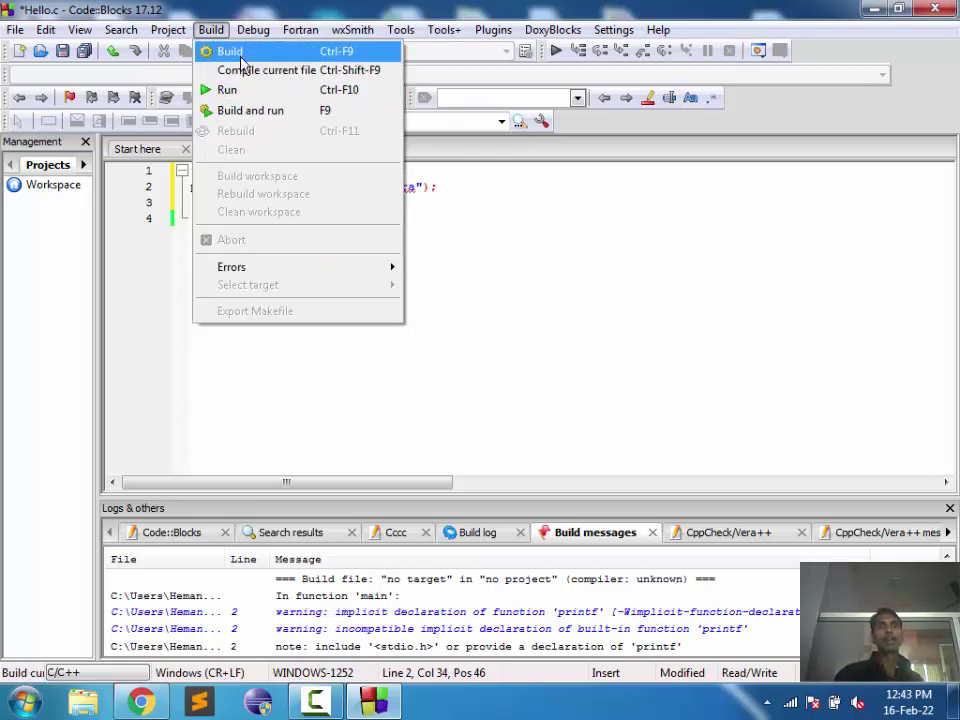
{"action": "left_click", "coordinate": [240, 52]}
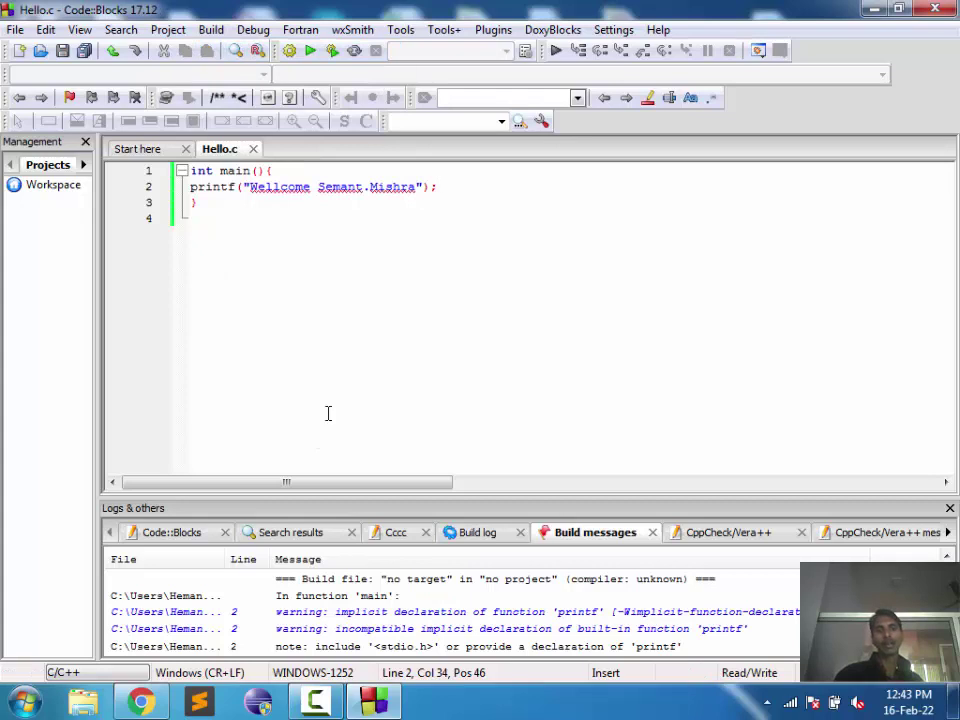
{"action": "left_click", "coordinate": [209, 30]}
{"action": "left_click", "coordinate": [224, 91]}
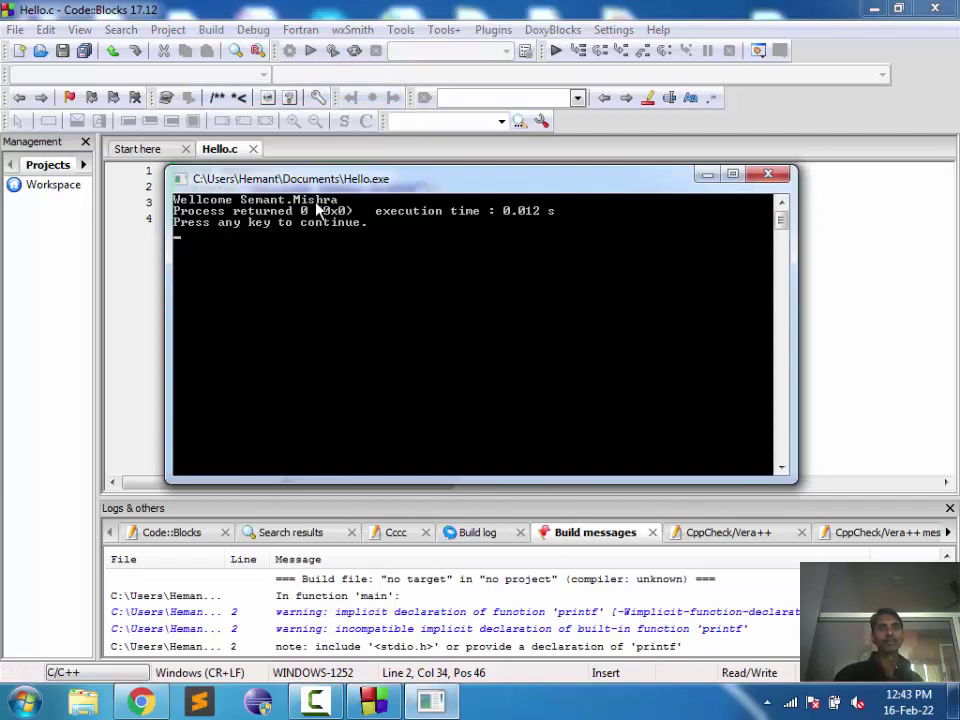
{"action": "left_click", "coordinate": [767, 177]}
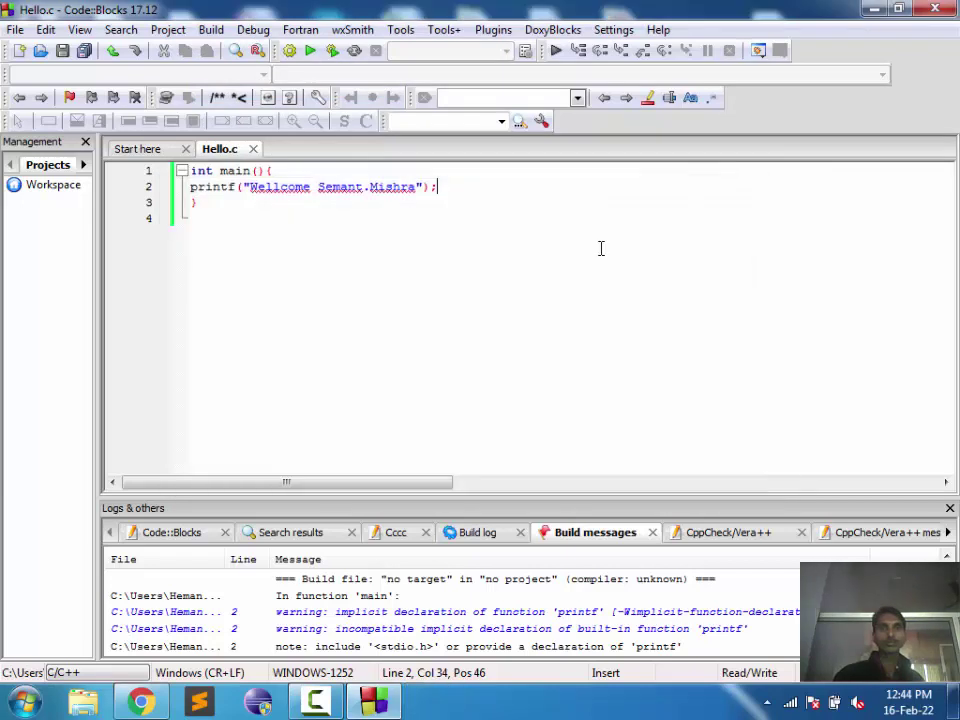
Step: Append \n\n after Mishra in the printf string and save Hello.c
{"action": "left_click", "coordinate": [419, 187]}
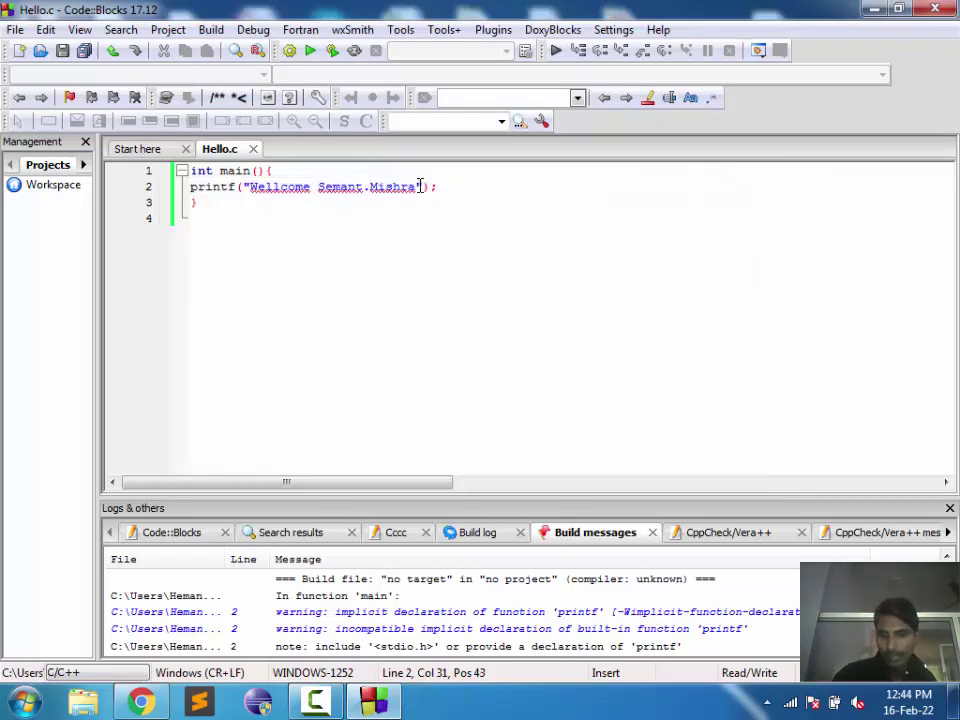
{"action": "type", "text": "\\n\\"}
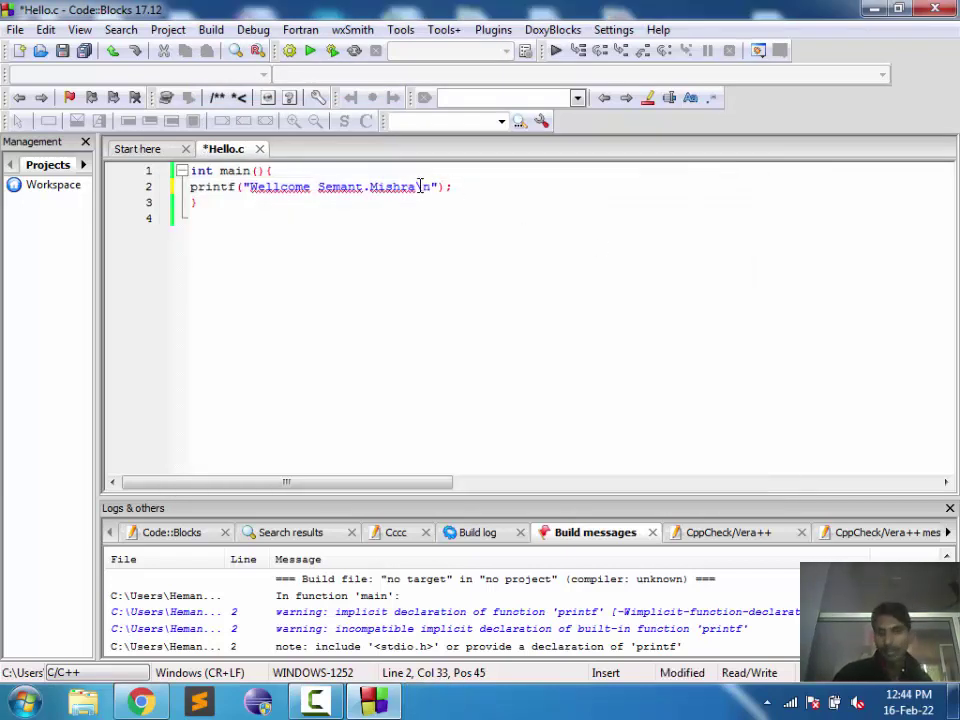
{"action": "type", "text": "n"}
{"action": "key", "text": "BackSpace"}
{"action": "type", "text": "n"}
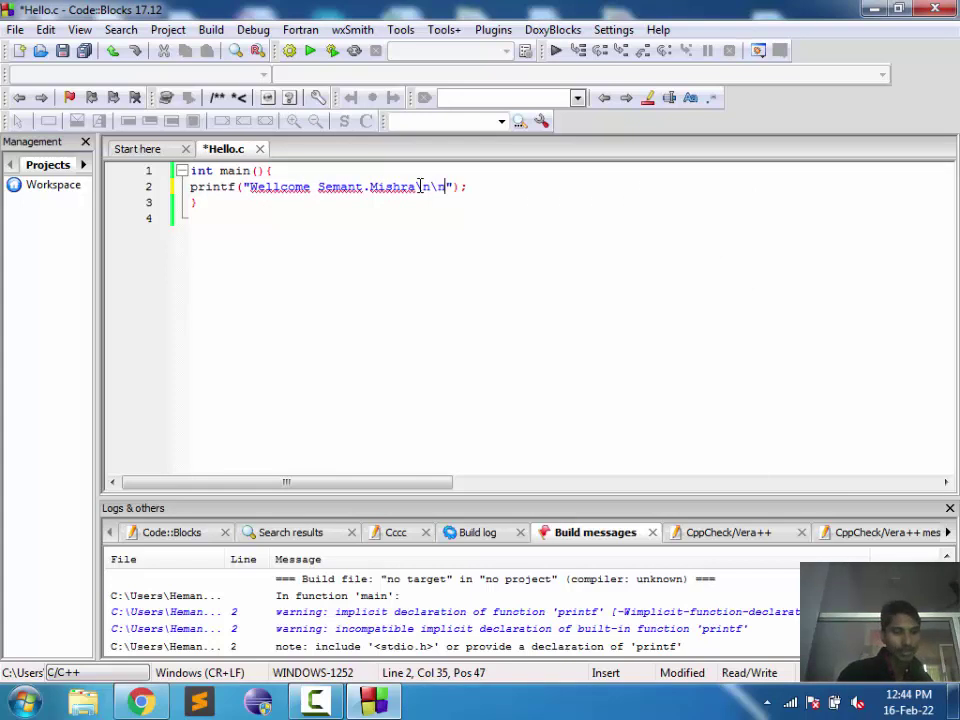
{"action": "key", "text": "ctrl+s"}
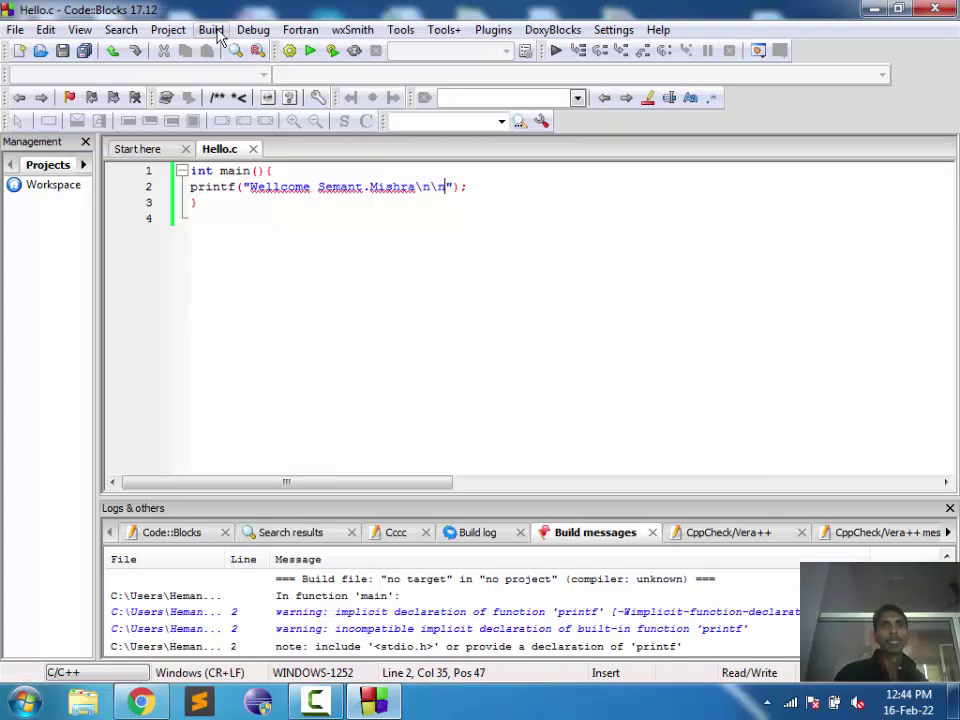
Step: Build and run the program, then dismiss the console showing the extra blank line
{"action": "left_click", "coordinate": [211, 31]}
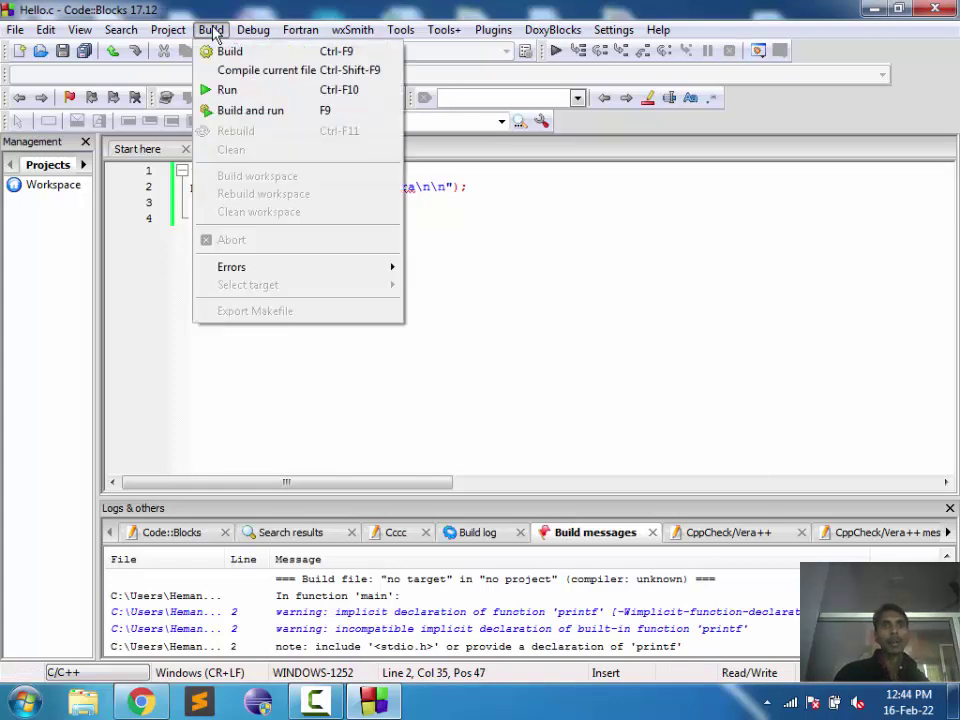
{"action": "left_click", "coordinate": [268, 119]}
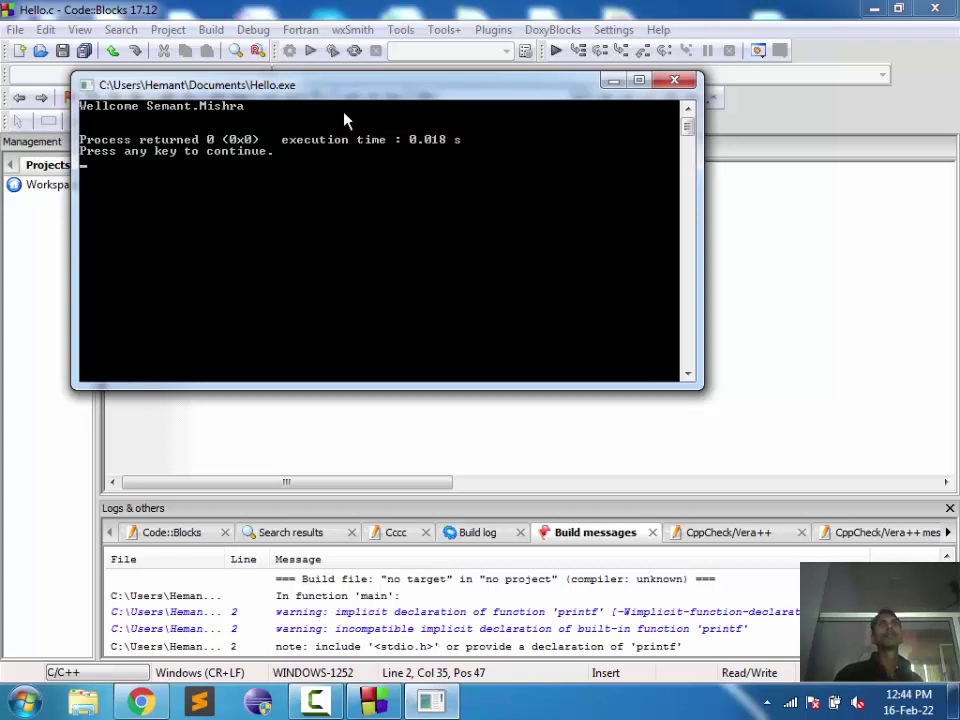
{"action": "key", "text": "Return"}
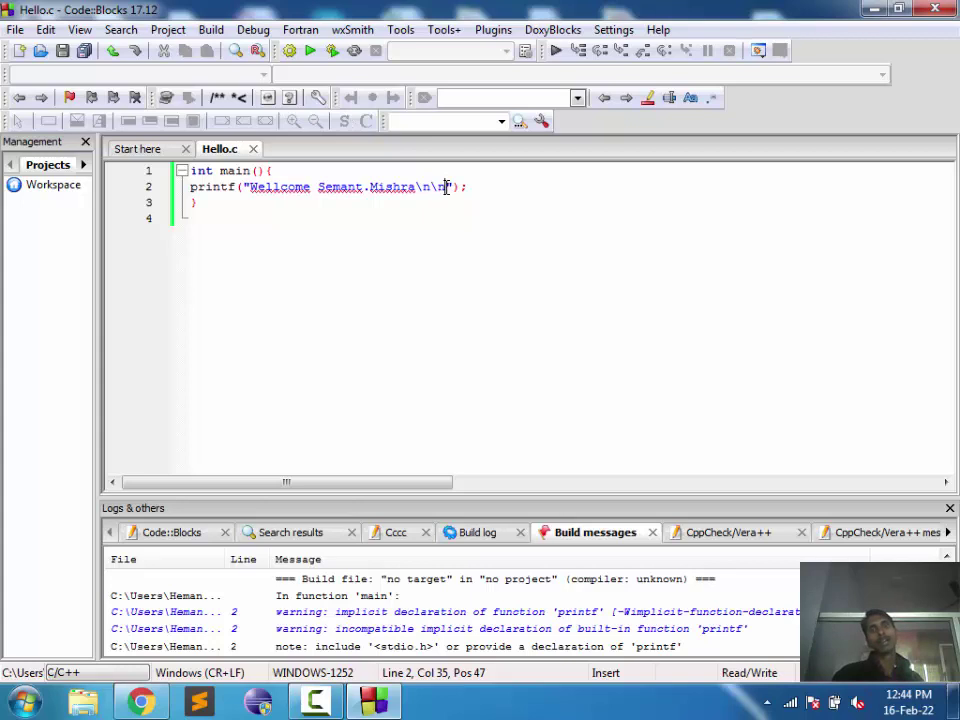
Step: Delete both \n escapes from the printf greeting, save Hello.c, and build and run it again
{"action": "left_click_drag", "start_coordinate": [446, 187], "coordinate": [429, 186]}
{"action": "left_click", "coordinate": [446, 187]}
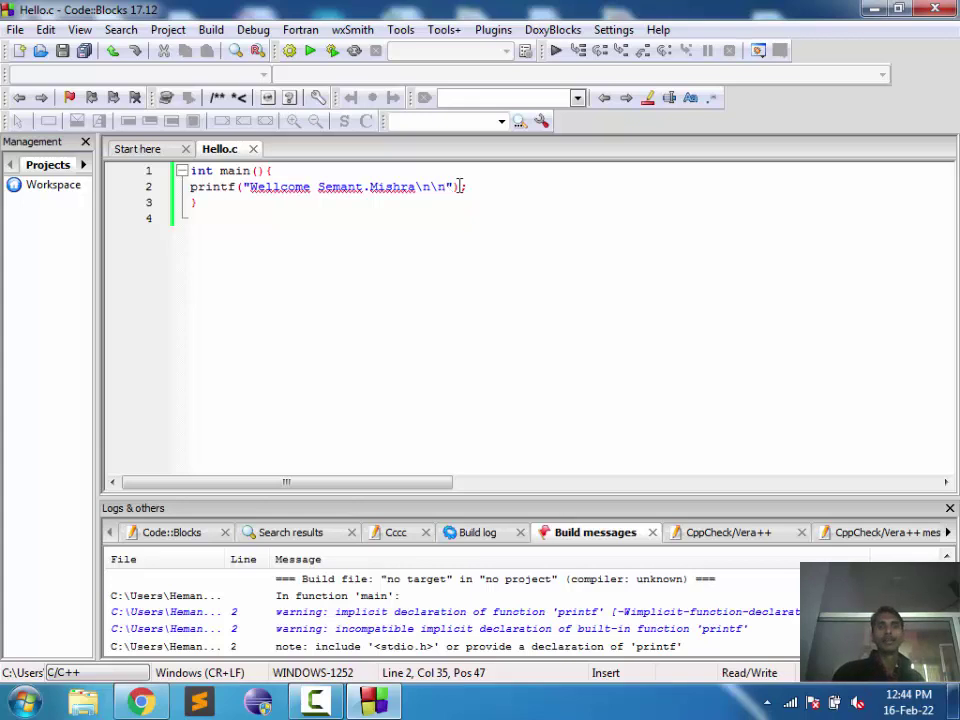
{"action": "key", "text": "BackSpace"}
{"action": "key", "text": "BackSpace"}
{"action": "key", "text": "BackSpace"}
{"action": "key", "text": "BackSpace"}
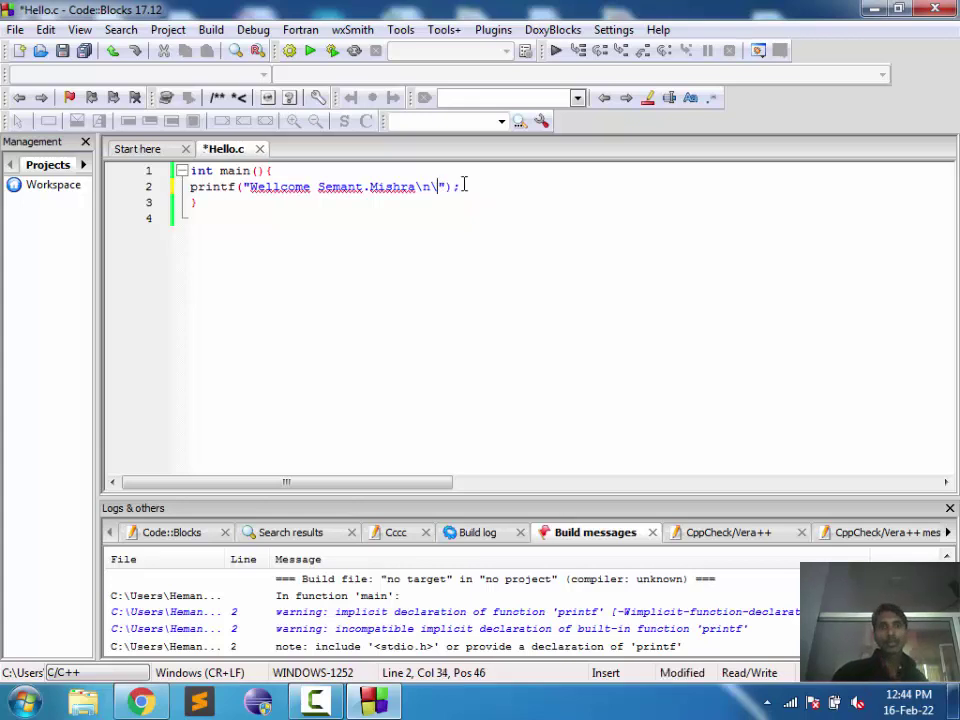
{"action": "key", "text": "ctrl+s"}
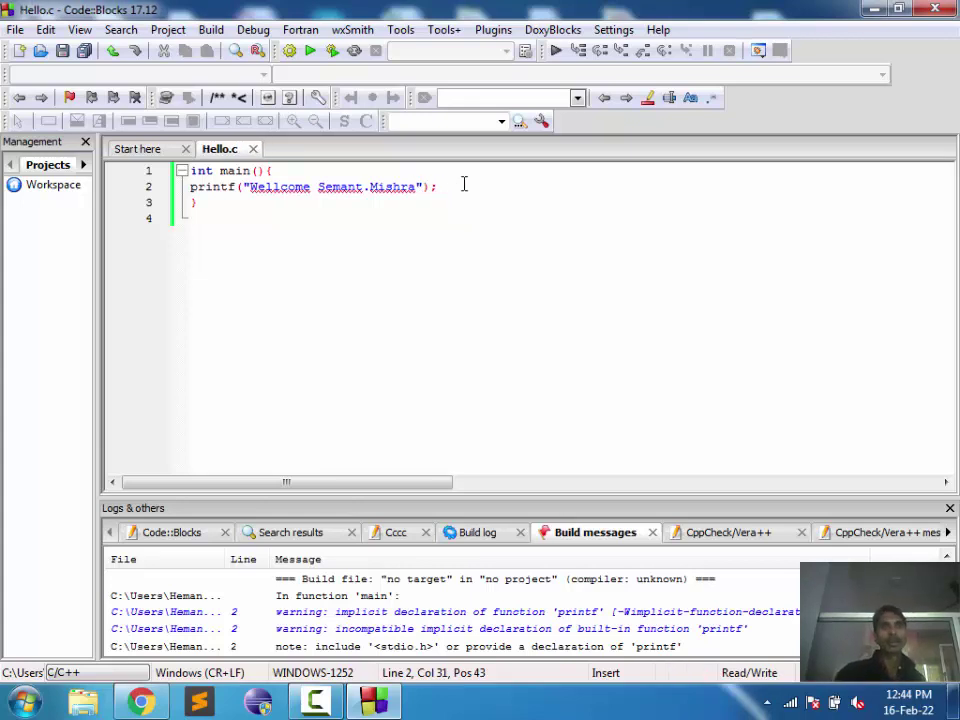
{"action": "left_click", "coordinate": [329, 52]}
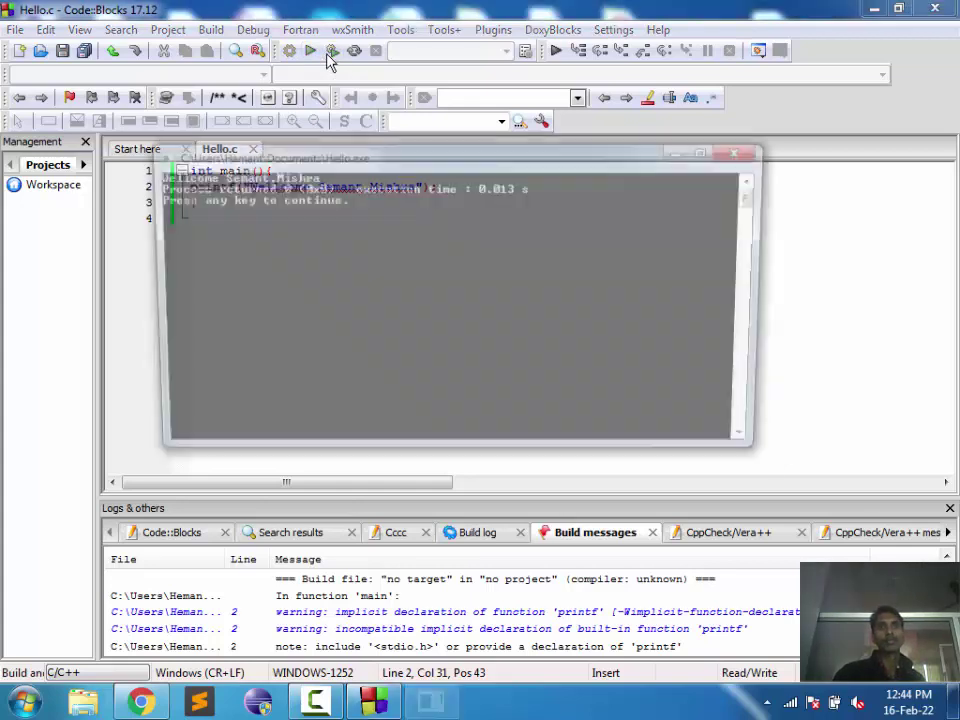
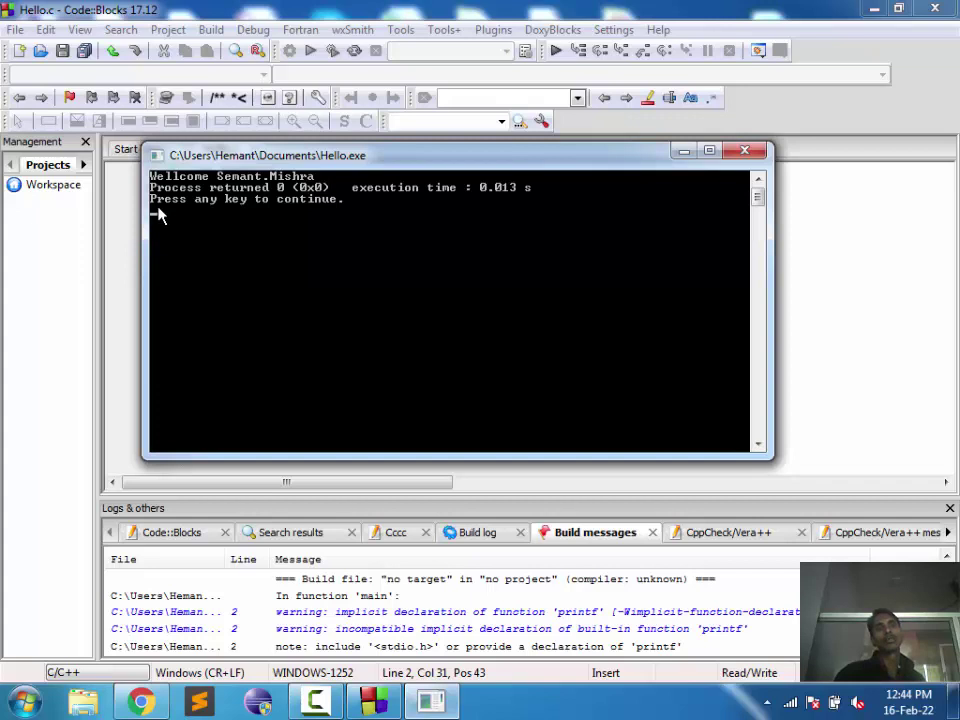
Step: Add a \n escape to the printf greeting, save, and build and run Hello.c
{"action": "key", "text": "Return"}
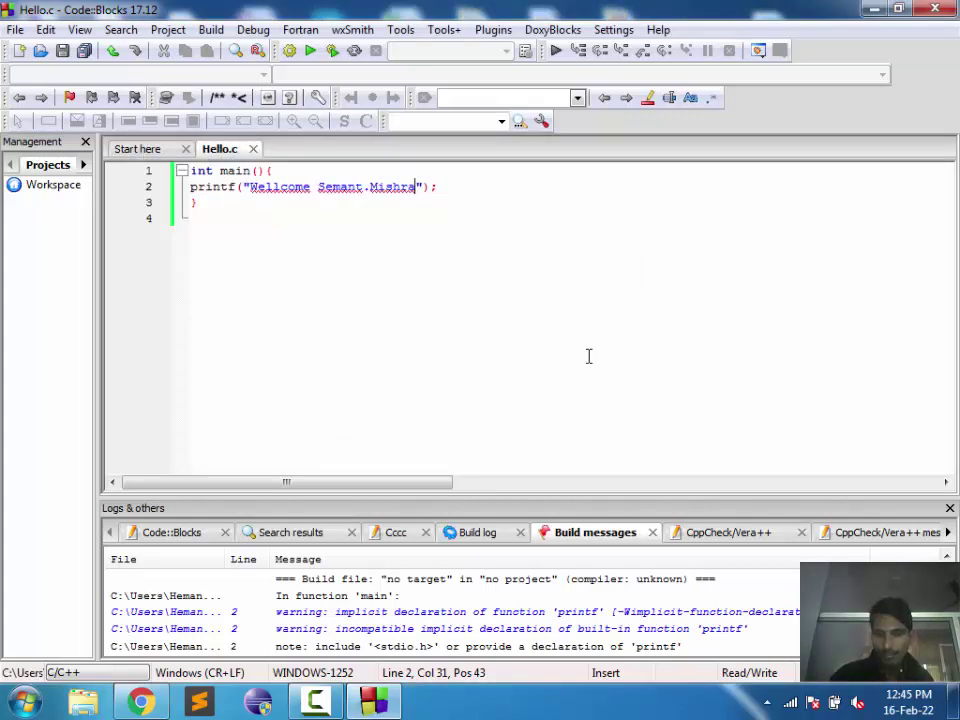
{"action": "type", "text": "\\"}
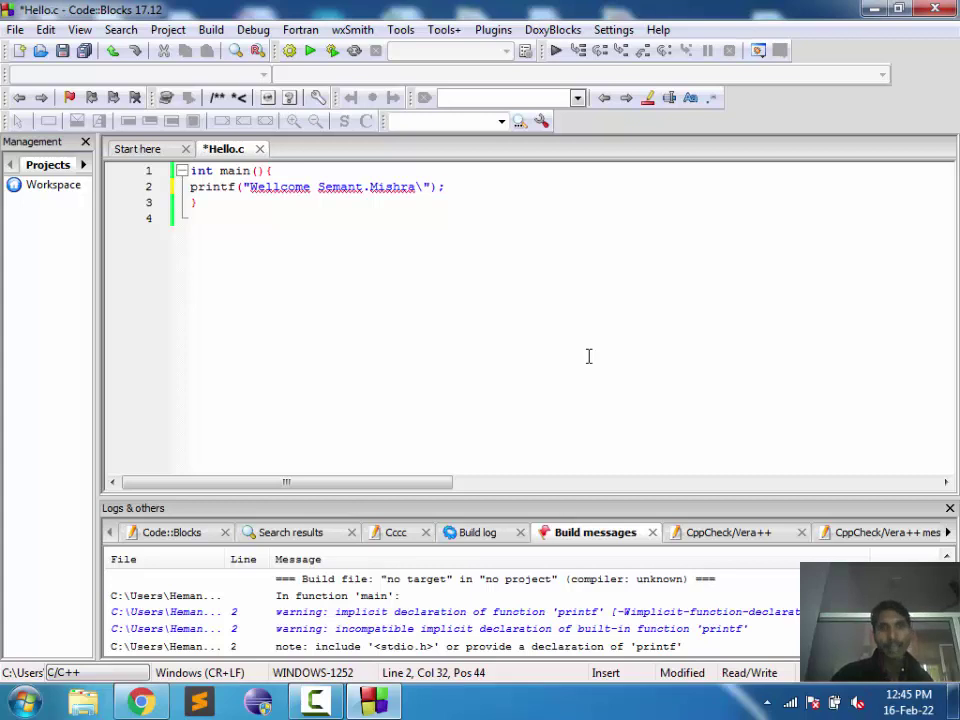
{"action": "type", "text": "n"}
{"action": "key", "text": "ctrl+s"}
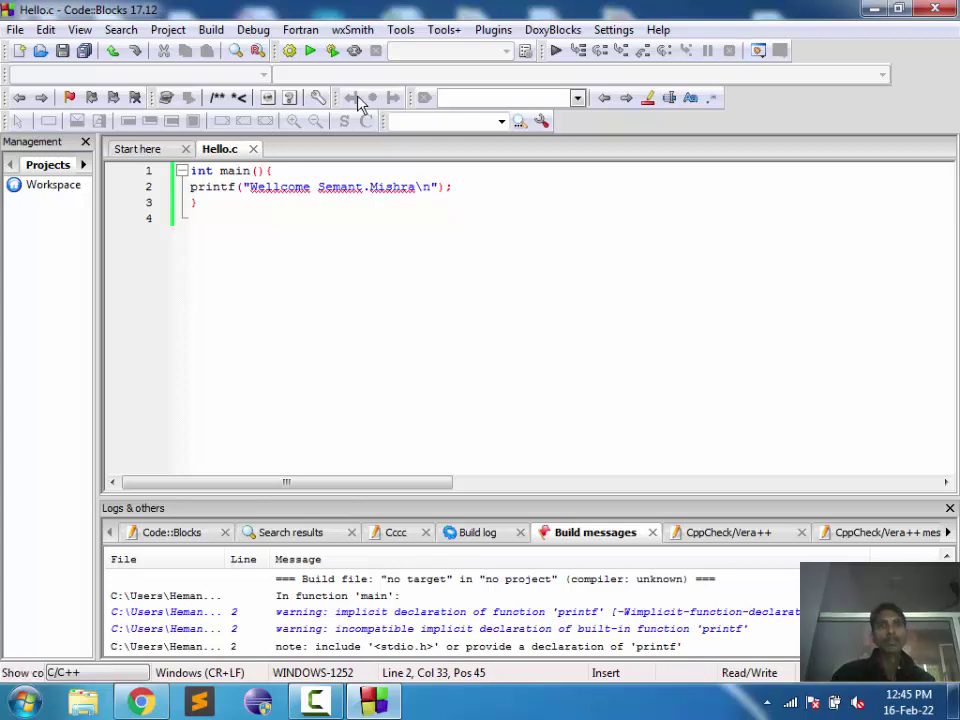
{"action": "left_click", "coordinate": [332, 50]}
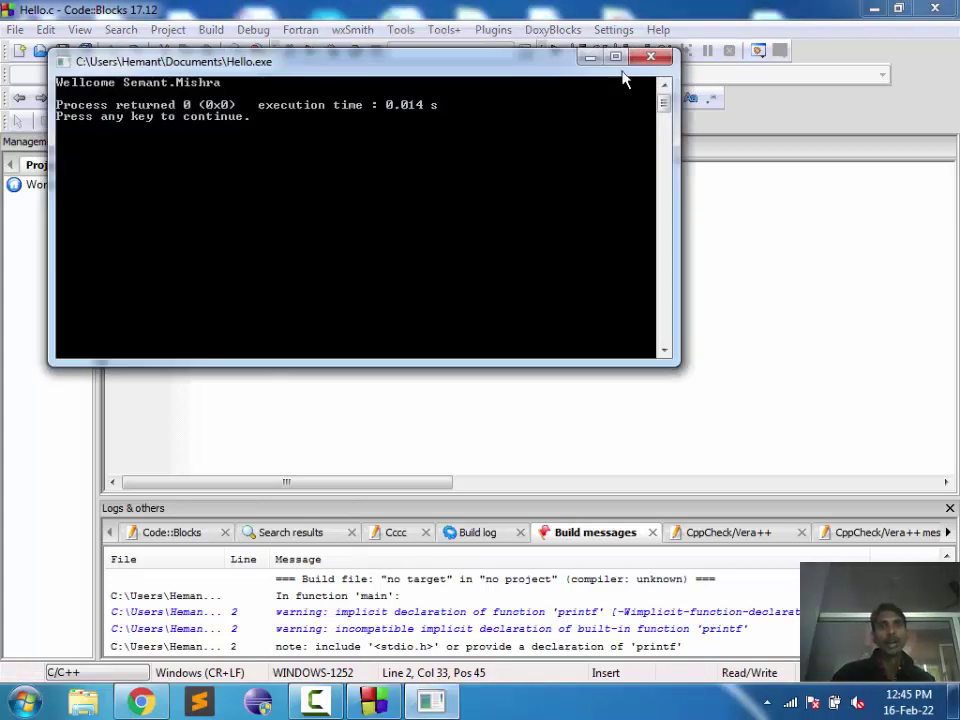
{"action": "left_click", "coordinate": [650, 60]}
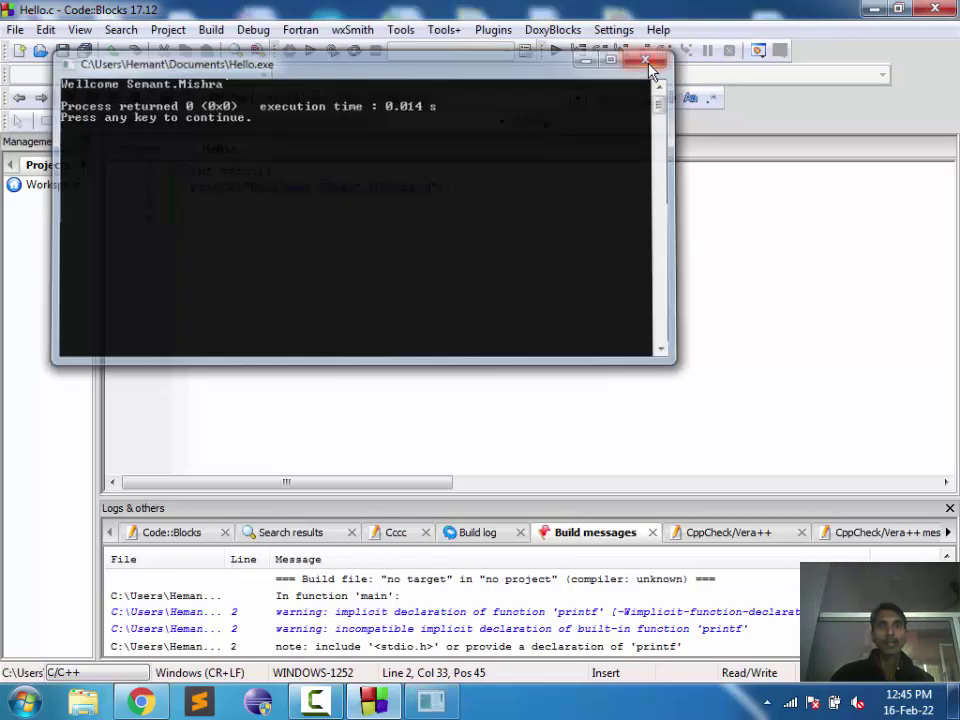
Step: Move the \n escape from the end to the start of the printf string, save, and rerun
{"action": "key", "text": "Left"}
{"action": "key", "text": "Left"}
{"action": "key", "text": "Delete"}
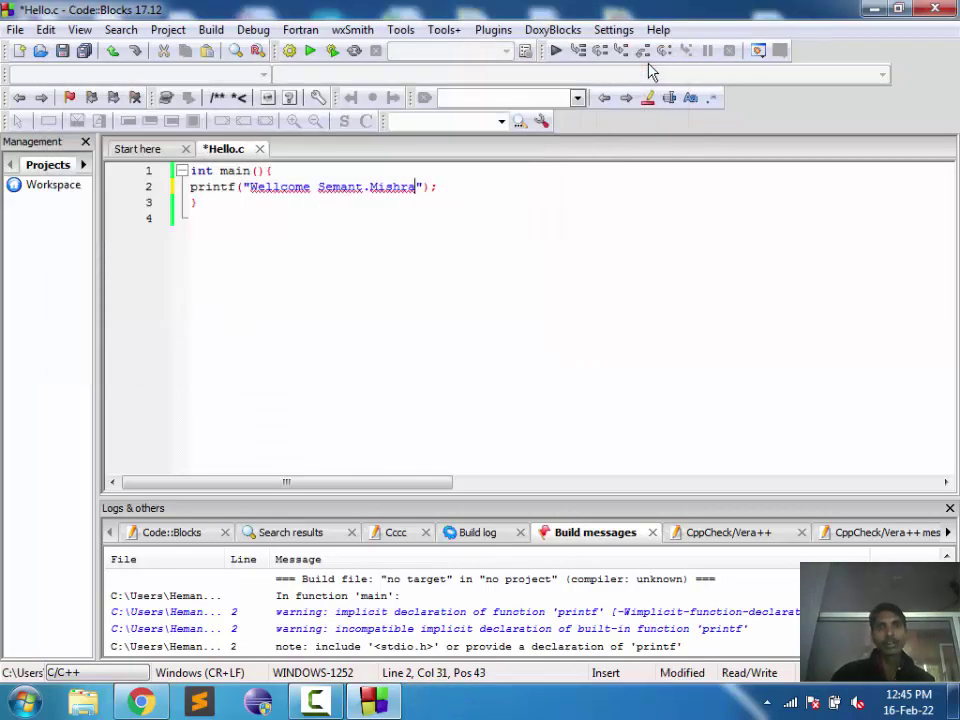
{"action": "key", "text": "Left"}
{"action": "key", "text": "Left"}
{"action": "key", "text": "Left"}
{"action": "key", "text": "Left"}
{"action": "key", "text": "Left"}
{"action": "key", "text": "Left"}
{"action": "key", "text": "Left"}
{"action": "key", "text": "Left"}
{"action": "key", "text": "Left"}
{"action": "key", "text": "Left"}
{"action": "key", "text": "Left"}
{"action": "key", "text": "Left"}
{"action": "key", "text": "Left"}
{"action": "key", "text": "Left"}
{"action": "key", "text": "Left"}
{"action": "key", "text": "Left"}
{"action": "key", "text": "Left"}
{"action": "key", "text": "Left"}
{"action": "key", "text": "Left"}
{"action": "key", "text": "Left"}
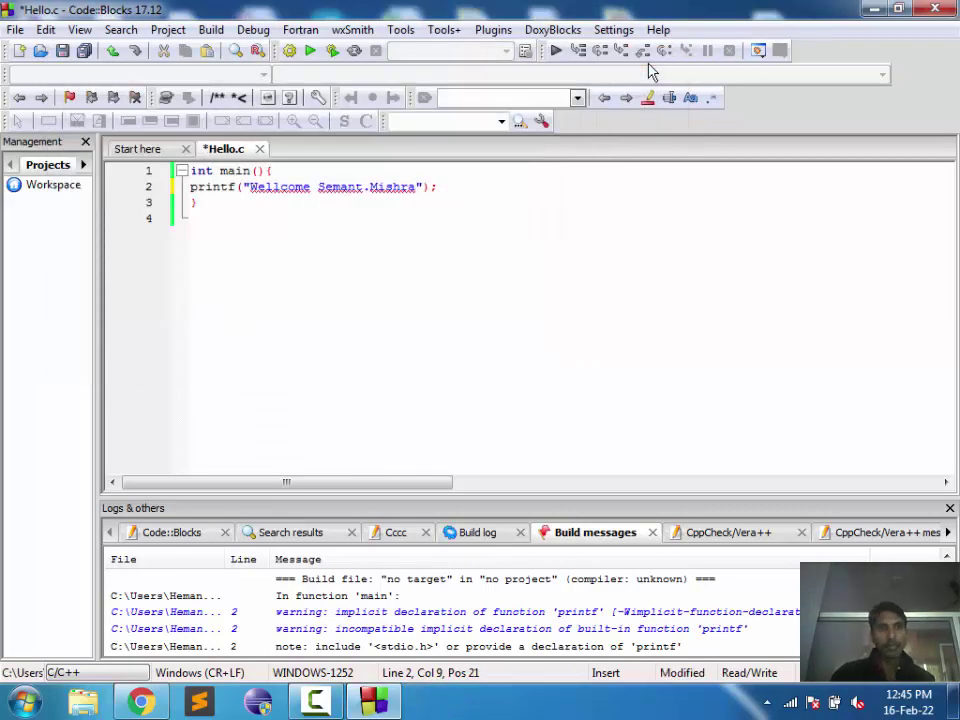
{"action": "key", "text": "ctrl+s"}
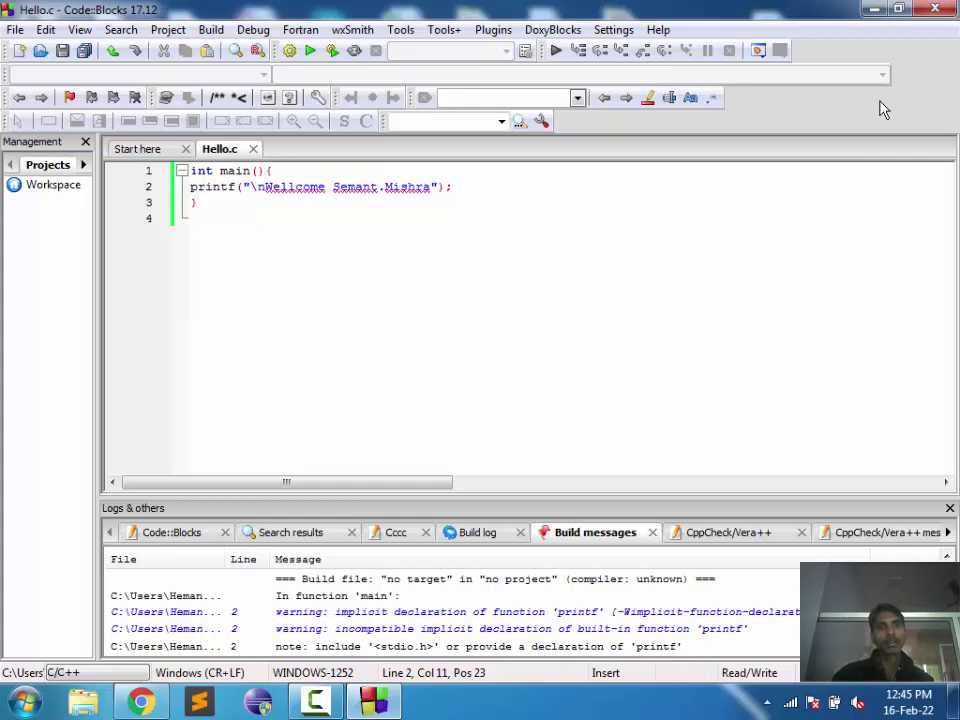
{"action": "left_click", "coordinate": [332, 50]}
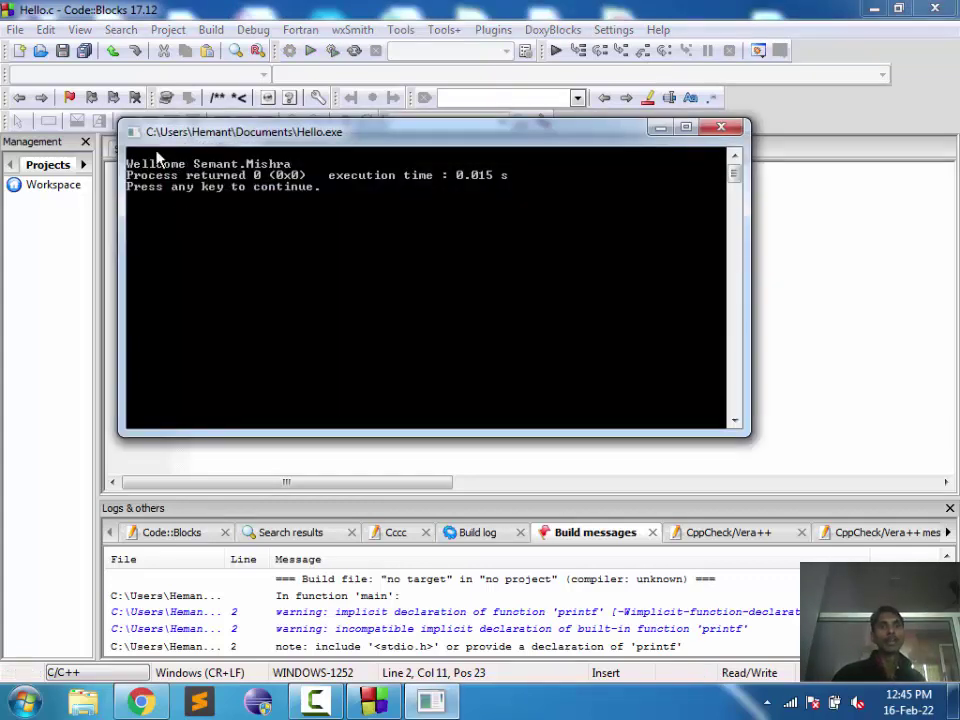
{"action": "left_click", "coordinate": [720, 130]}
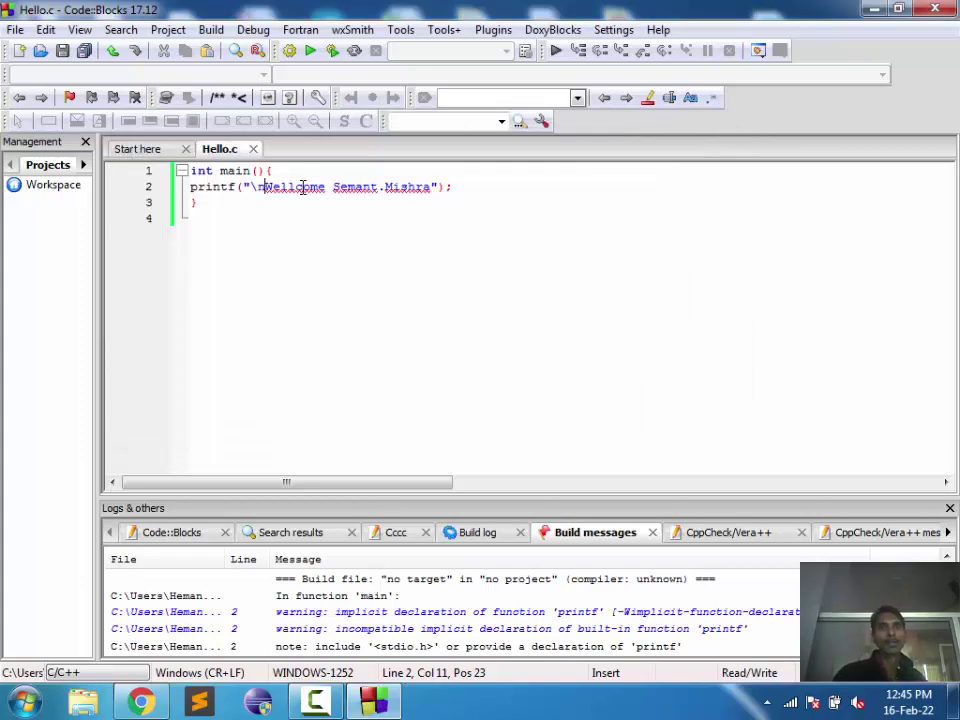
Step: Edit the letters in Wellcome, save Hello.c, and select the greeting string
{"action": "left_click", "coordinate": [302, 188]}
{"action": "key", "text": "Left"}
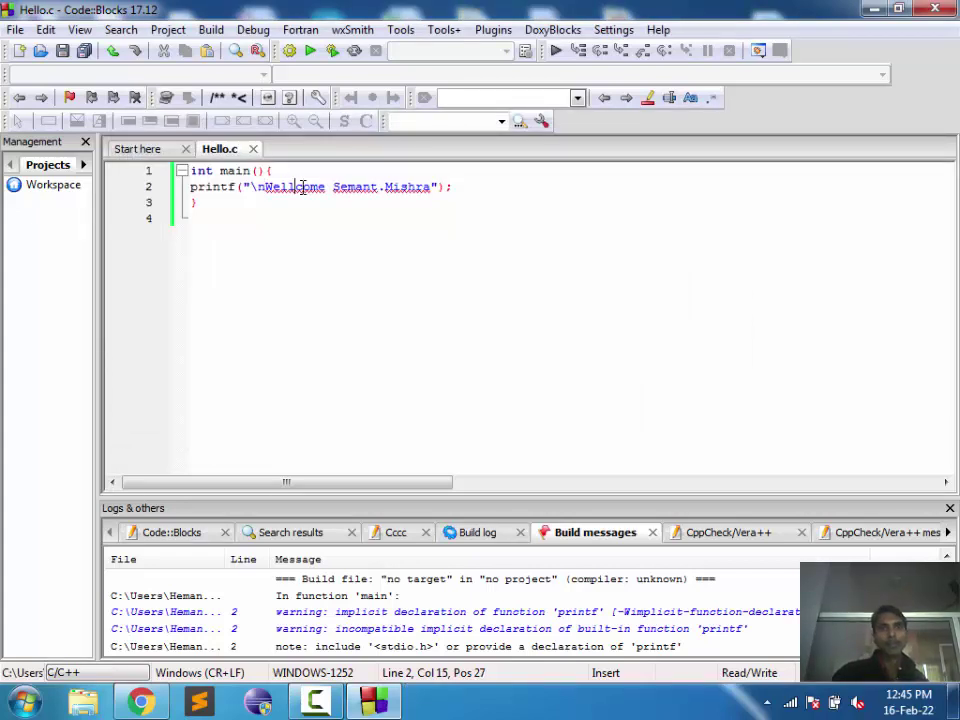
{"action": "key", "text": "BackSpace"}
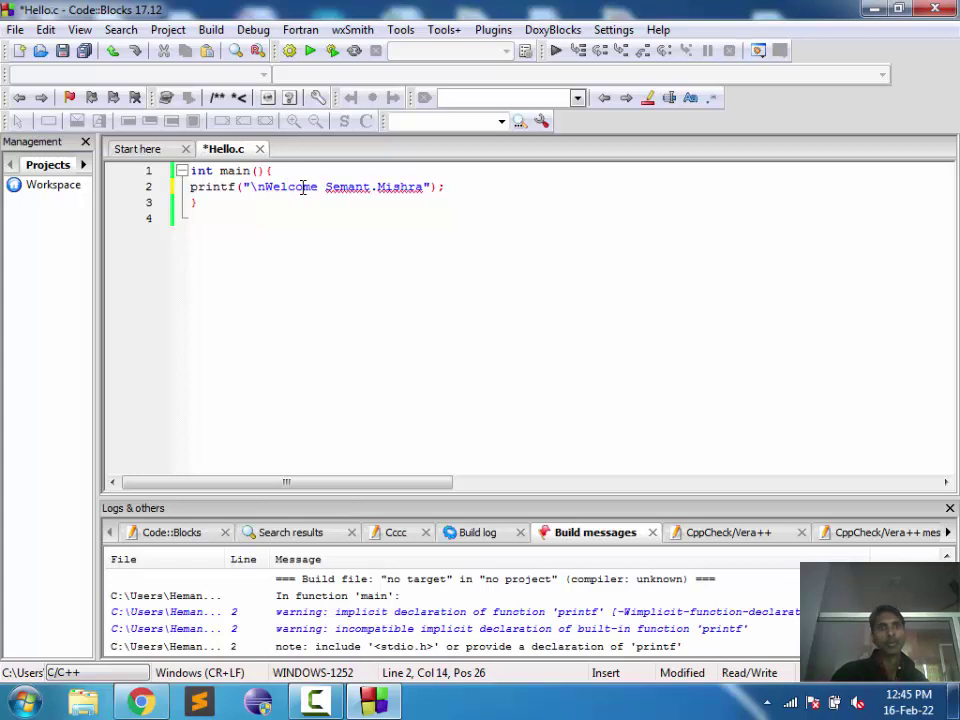
{"action": "type", "text": "l"}
{"action": "key", "text": "ctrl+s"}
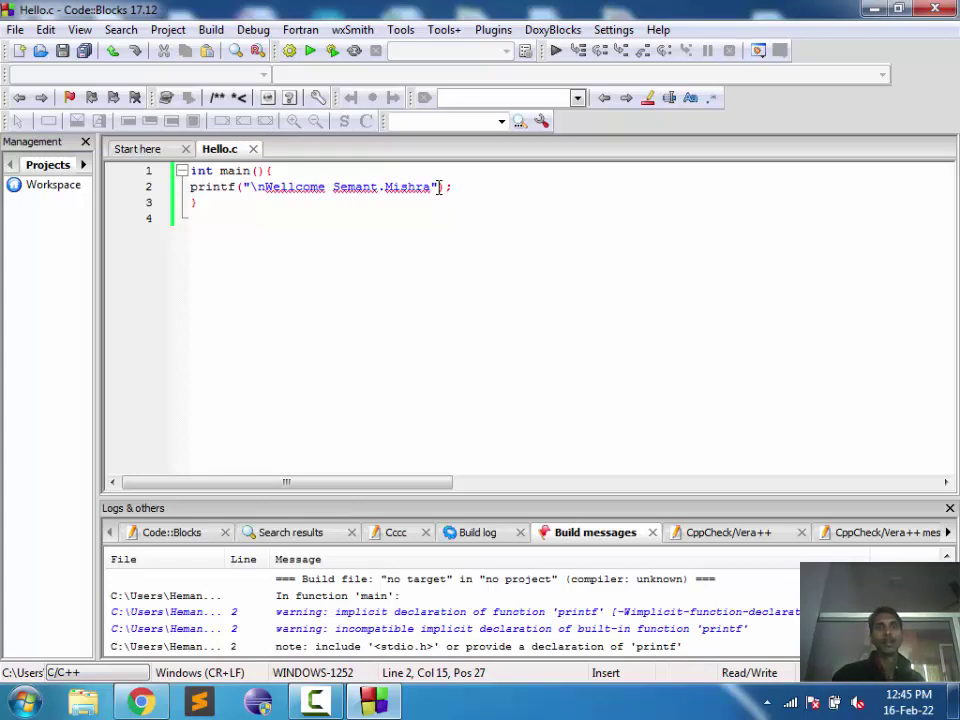
{"action": "left_click_drag", "start_coordinate": [438, 187], "coordinate": [244, 187]}
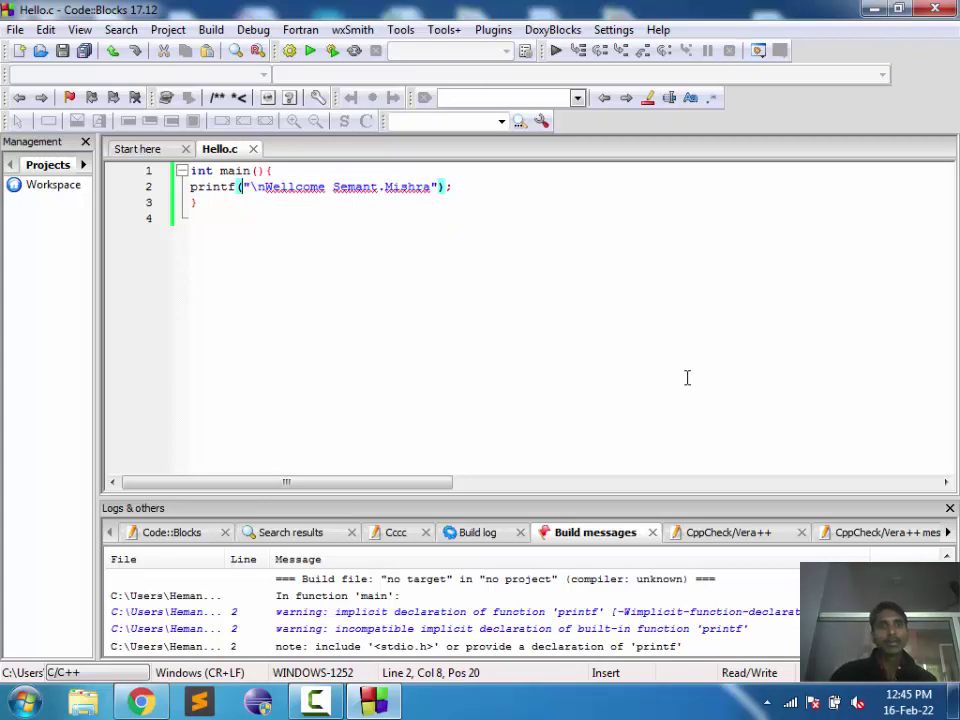
Step: Replace the greeting string with 69596596, save, and build and run it
{"action": "key", "text": "Right"}
{"action": "key", "text": "shift+Right"}
{"action": "key", "text": "ctrl+shift+Right"}
{"action": "key", "text": "ctrl+shift+Right"}
{"action": "key", "text": "ctrl+shift+Right"}
{"action": "key", "text": "shift+Right"}
{"action": "key", "text": "shift+Right"}
{"action": "key", "text": "shift+Right"}
{"action": "key", "text": "shift+Right"}
{"action": "key", "text": "shift+Right"}
{"action": "key", "text": "shift+Right"}
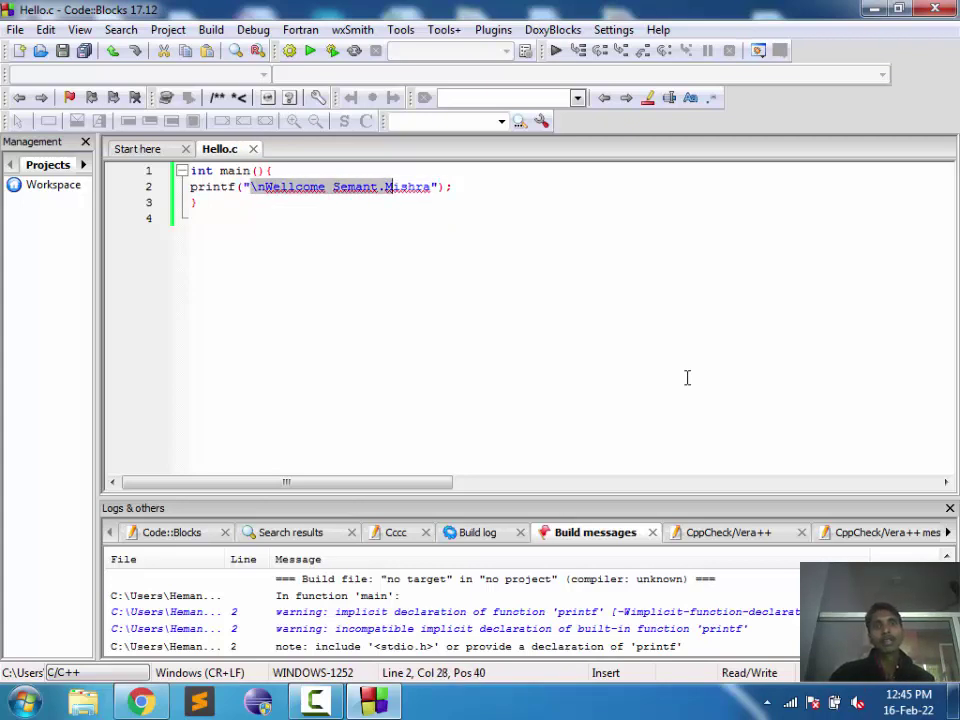
{"action": "type", "text": "69596596"}
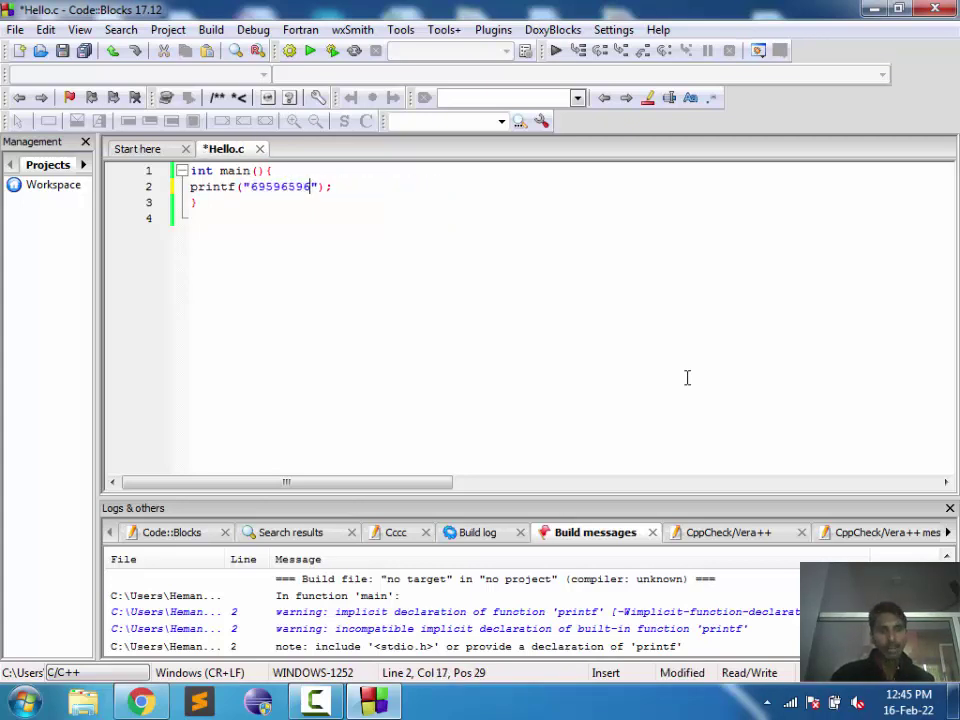
{"action": "key", "text": "ctrl+s"}
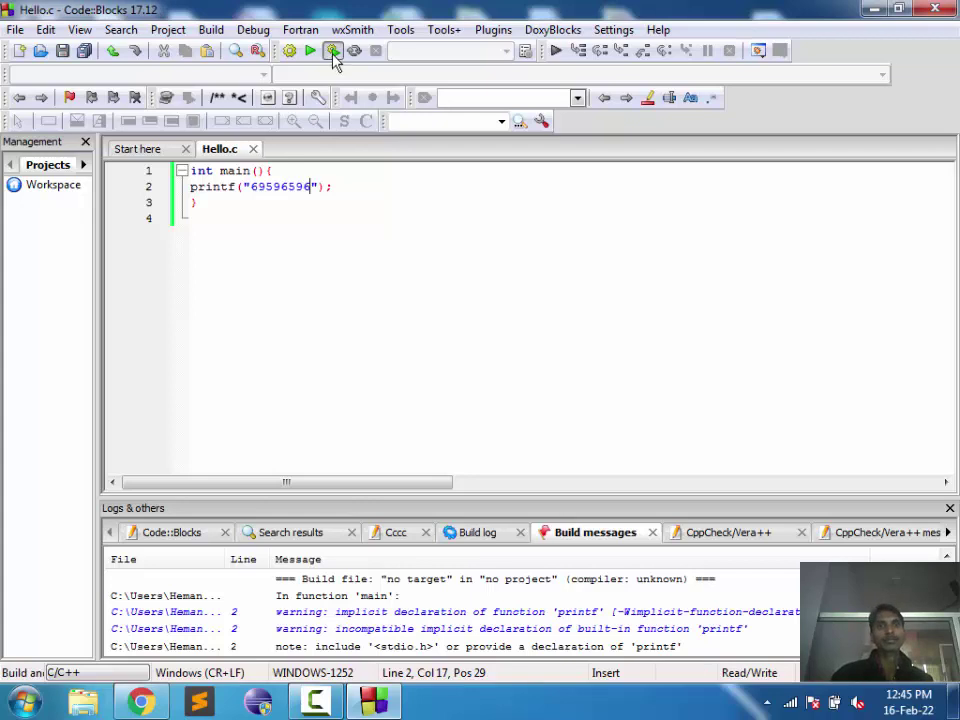
{"action": "left_click", "coordinate": [332, 51]}
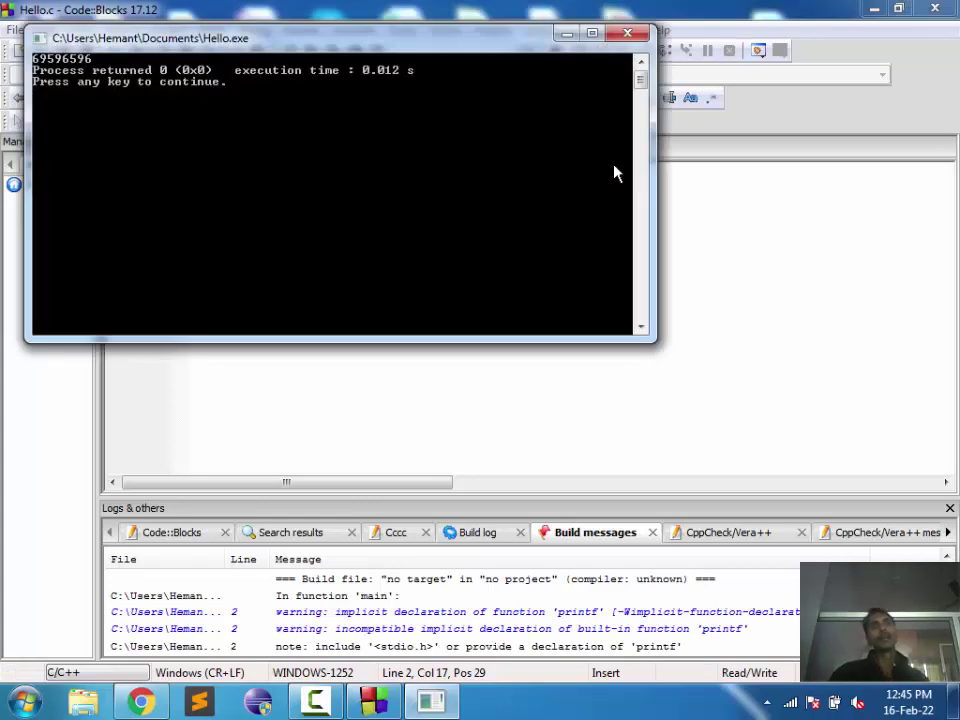
{"action": "key", "text": "Return"}
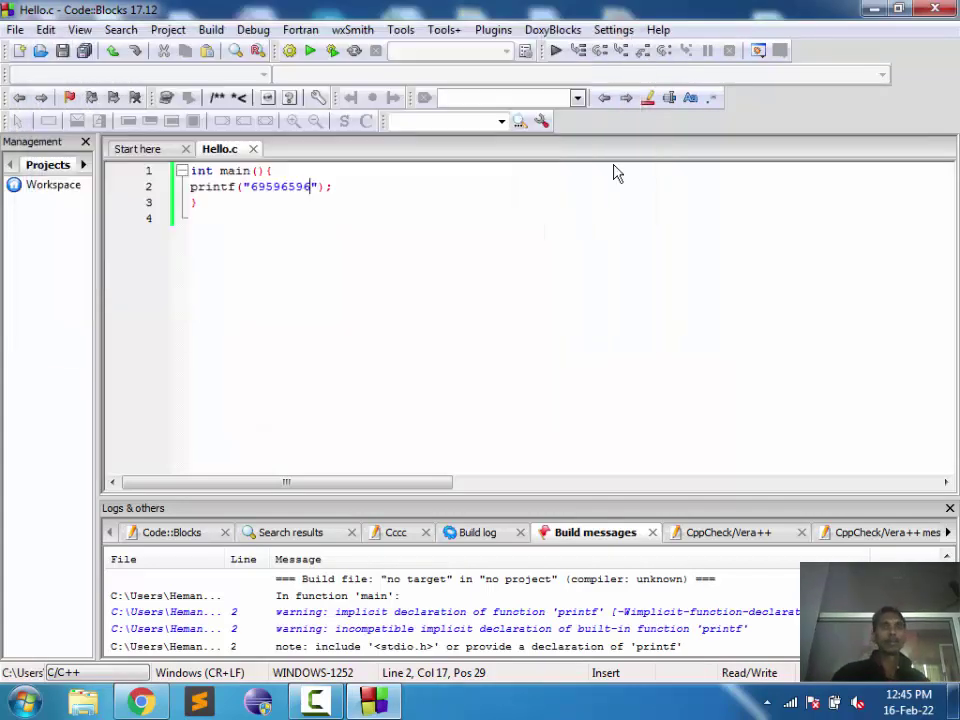
{"action": "key", "text": "Right"}
{"action": "key", "text": "Left"}
{"action": "key", "text": "shift+Left"}
{"action": "key", "text": "shift+Left"}
{"action": "key", "text": "shift+Left"}
{"action": "key", "text": "shift+Left"}
{"action": "key", "text": "shift+Left"}
{"action": "key", "text": "shift+Left"}
{"action": "key", "text": "shift+Left"}
{"action": "key", "text": "shift+Left"}
{"action": "key", "text": "shift+Left"}
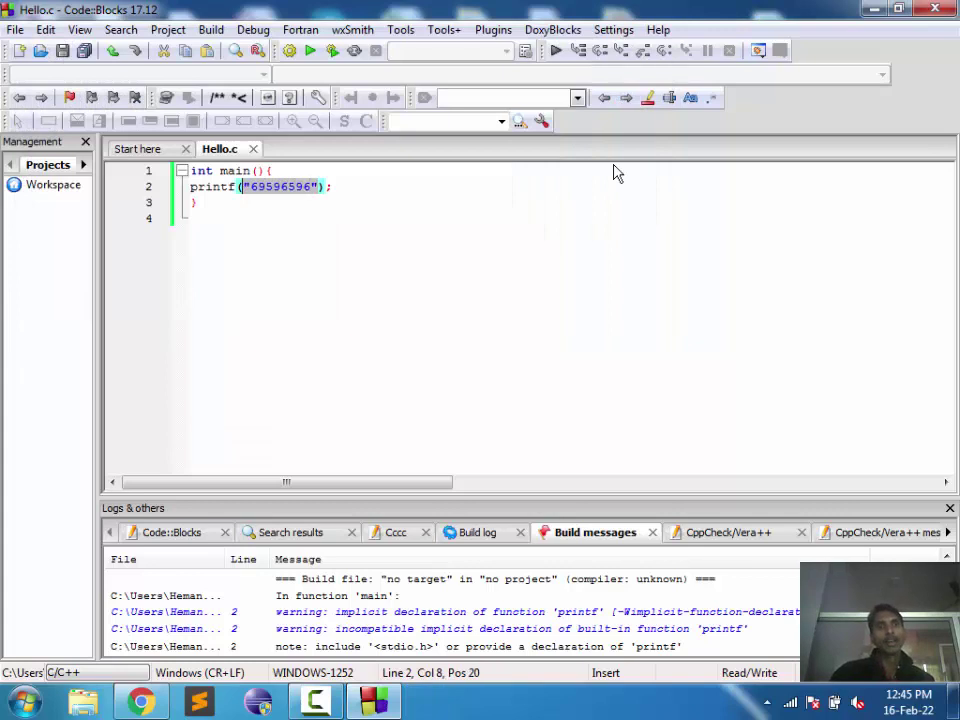
{"action": "key", "text": "shift+Right"}
{"action": "key", "text": "shift+Left"}
{"action": "type", "text": "6161616516"}
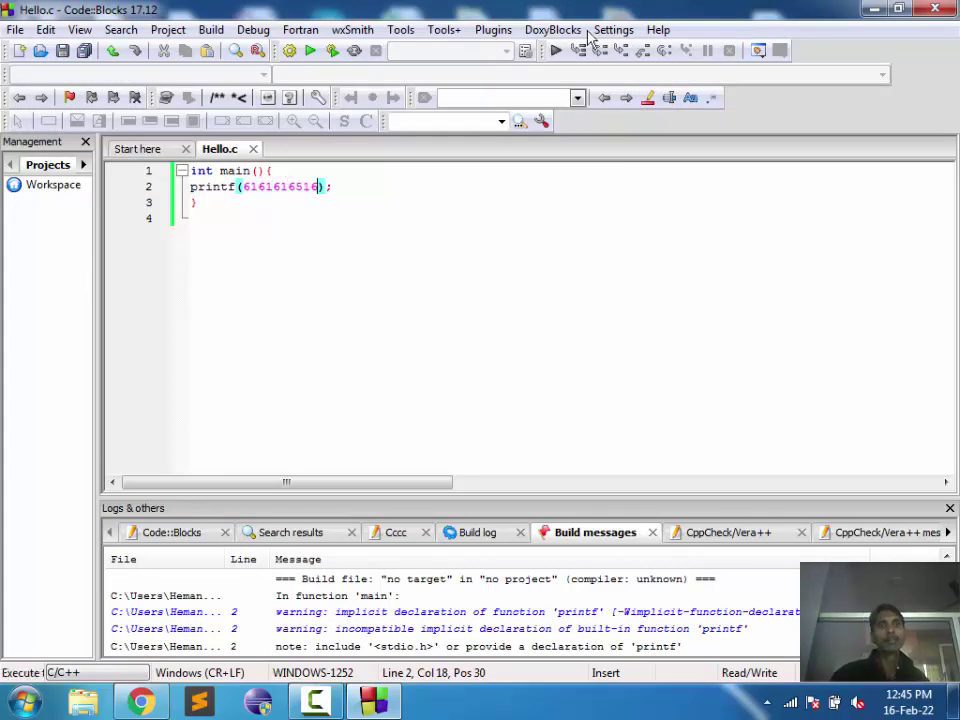
Step: Build and run the unquoted number twice, dismissing each crash dialog and console
{"action": "left_click", "coordinate": [333, 52]}
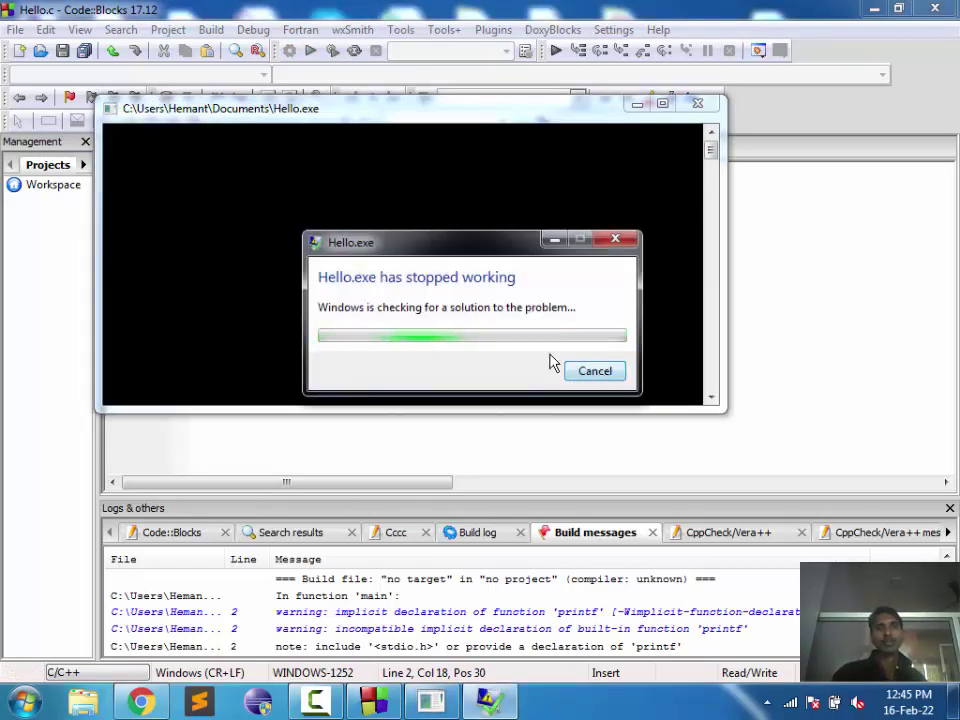
{"action": "left_click", "coordinate": [610, 241]}
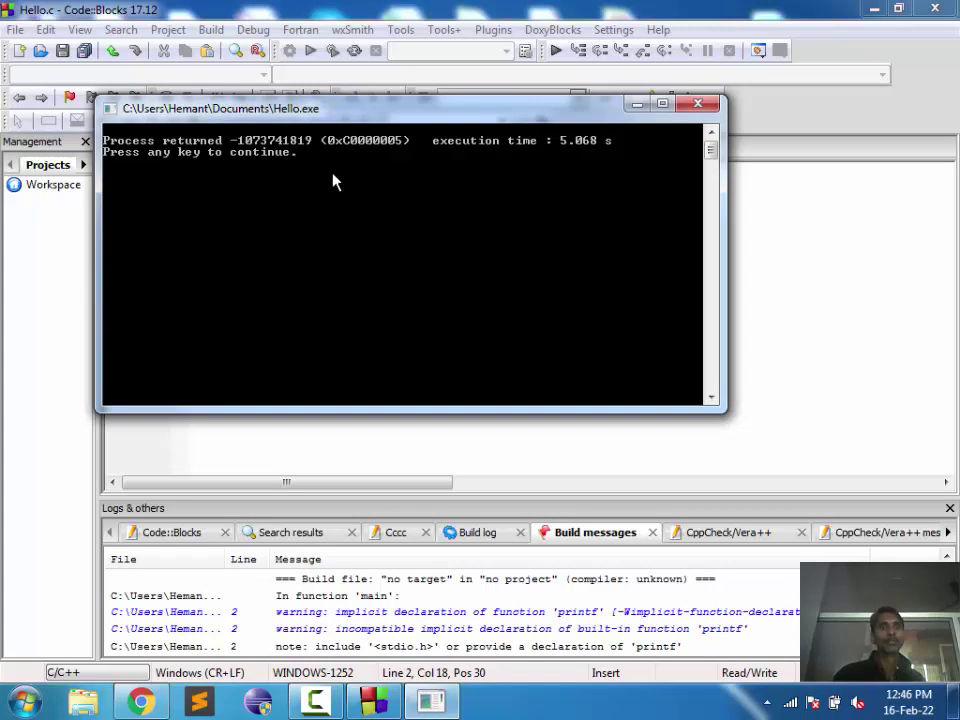
{"action": "key", "text": "Return"}
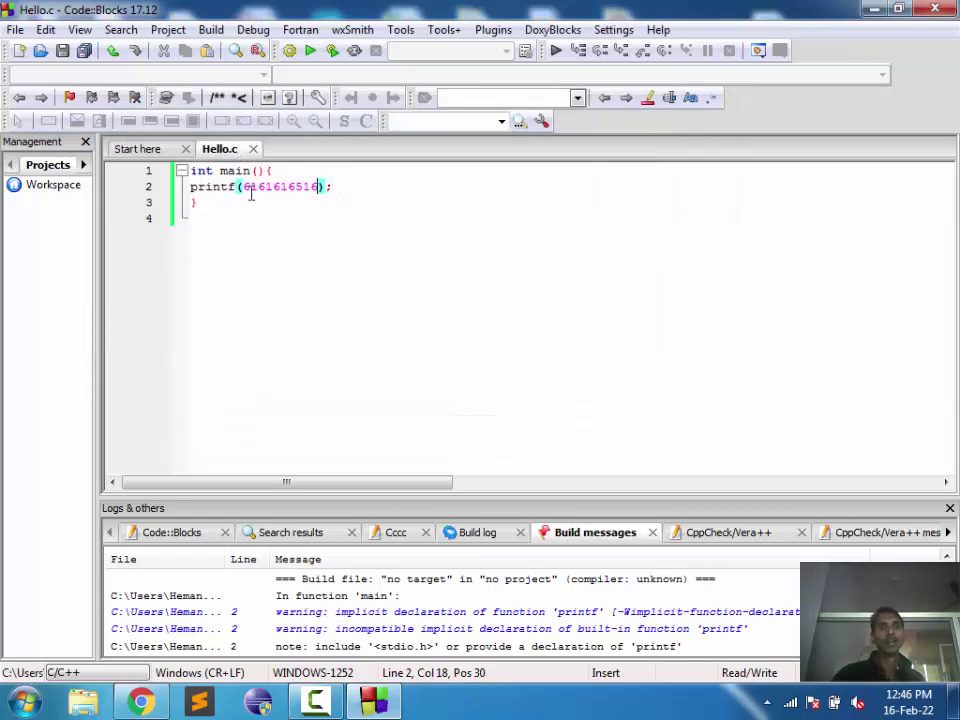
{"action": "left_click", "coordinate": [333, 52]}
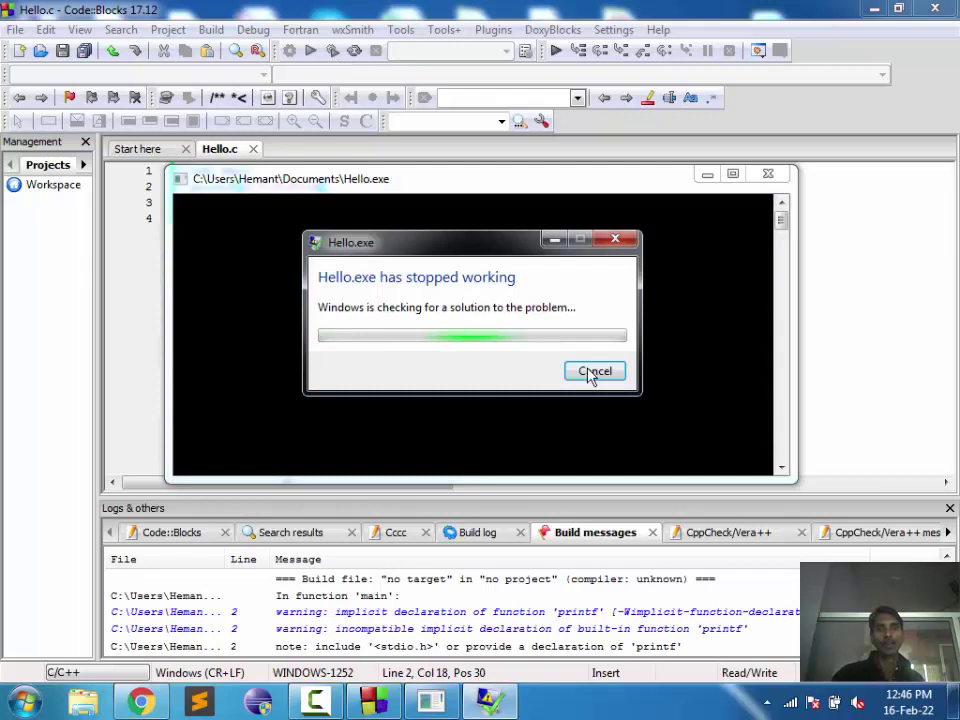
{"action": "left_click", "coordinate": [591, 373]}
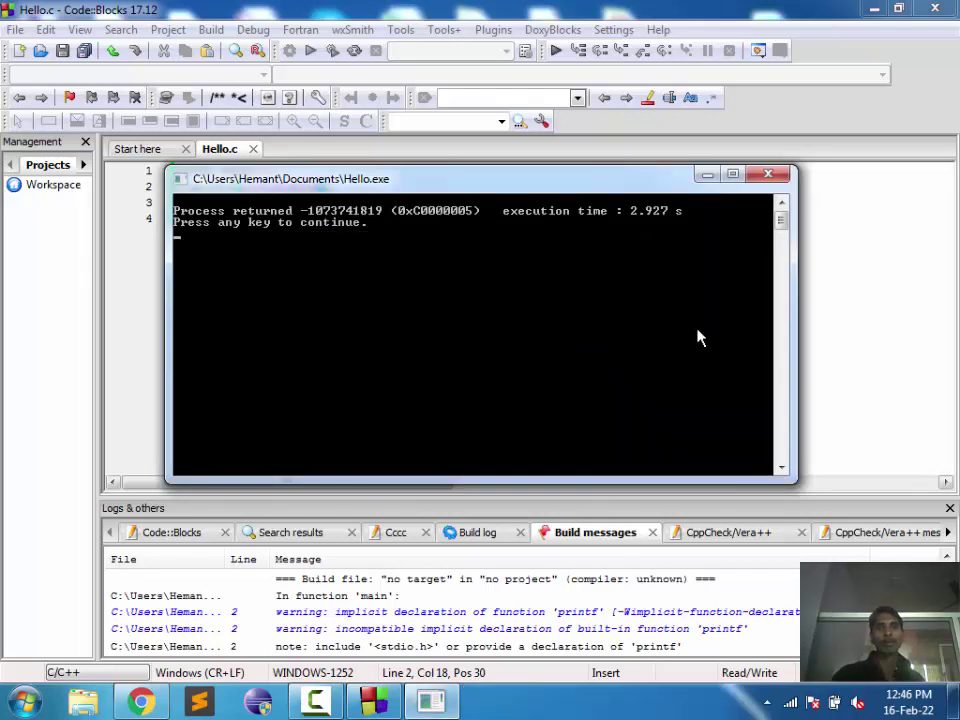
{"action": "key", "text": "Return"}
{"action": "key", "text": "BackSpace"}
{"action": "key", "text": "BackSpace"}
{"action": "key", "text": "BackSpace"}
{"action": "key", "text": "BackSpace"}
{"action": "key", "text": "BackSpace"}
{"action": "key", "text": "BackSpace"}
{"action": "key", "text": "BackSpace"}
{"action": "key", "text": "BackSpace"}
{"action": "key", "text": "BackSpace"}
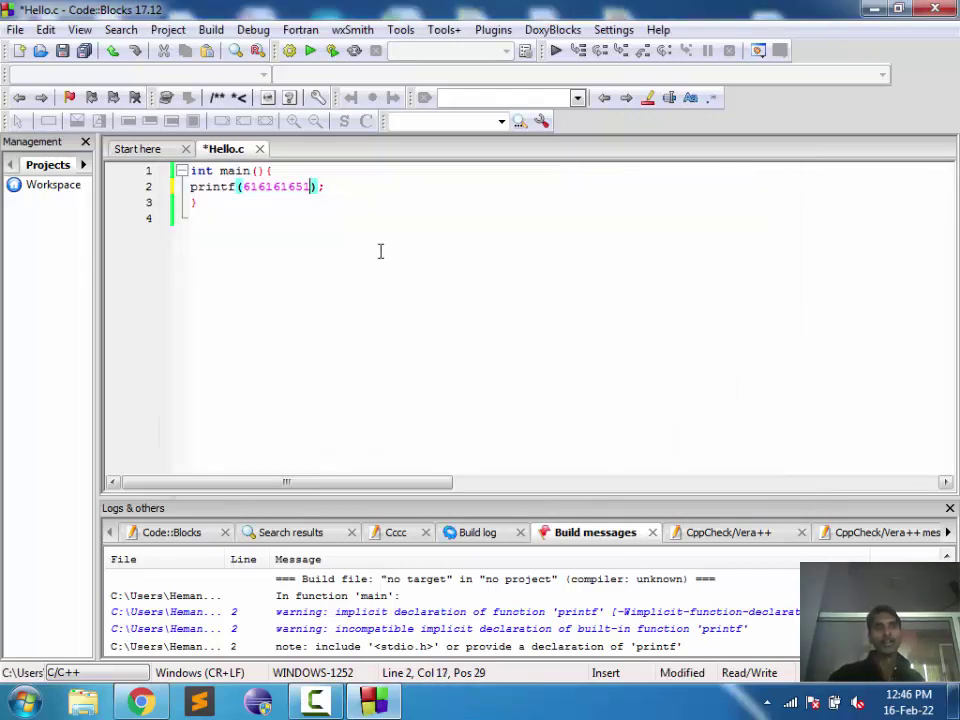
Step: Pass the quoted string "4994949" to printf, save, and build and run
{"action": "key", "text": "BackSpace"}
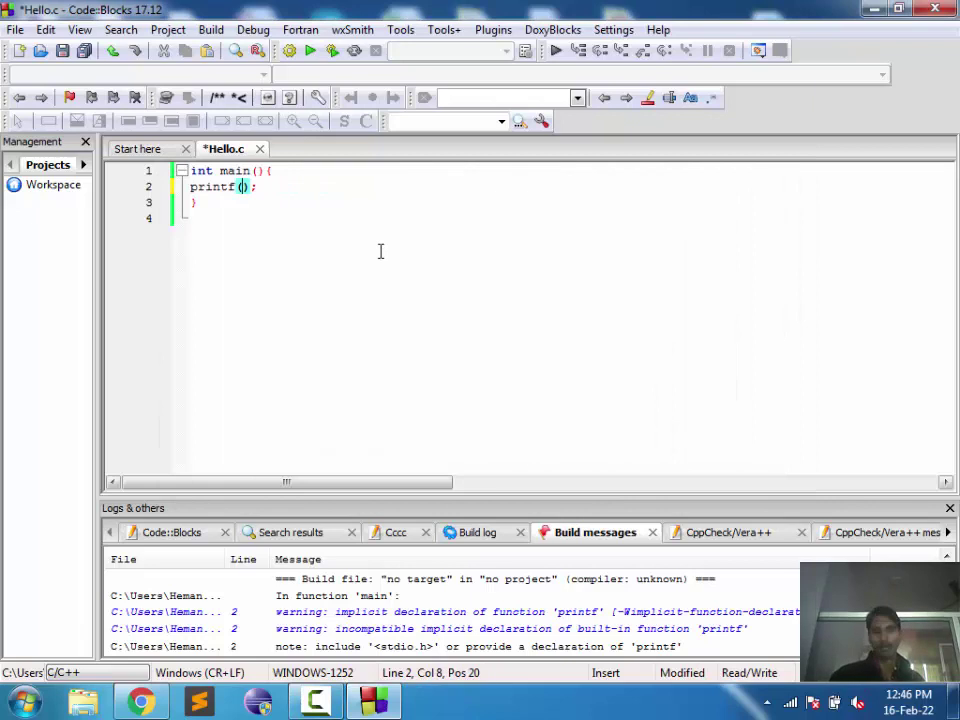
{"action": "type", "text": "\"\""}
{"action": "key", "text": "Left"}
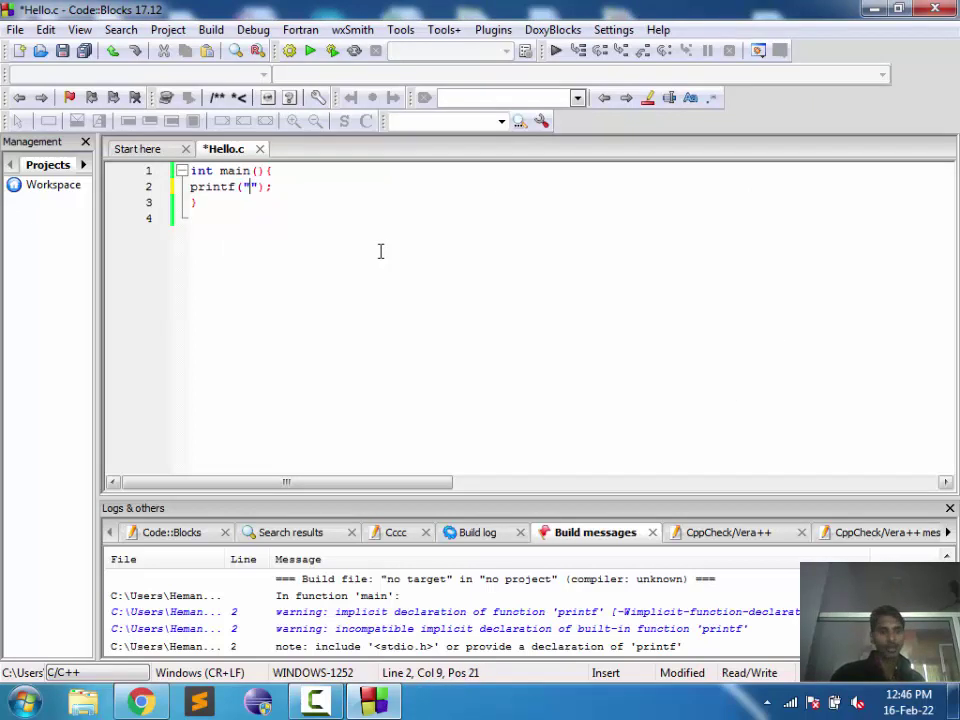
{"action": "type", "text": "uiguqx"}
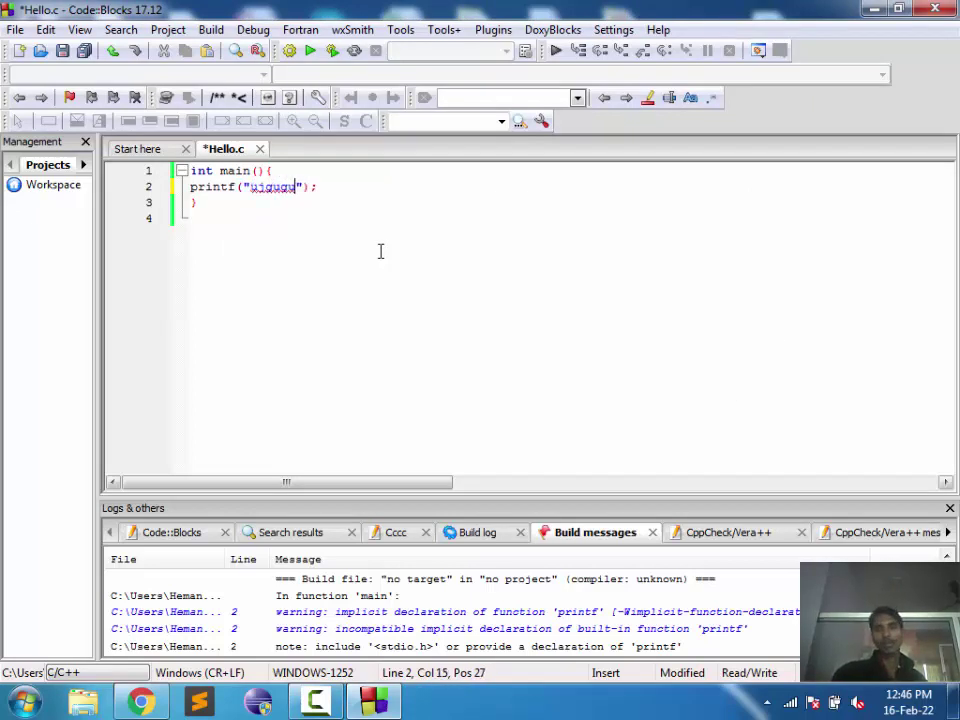
{"action": "key", "text": "BackSpace"}
{"action": "key", "text": "BackSpace"}
{"action": "key", "text": "BackSpace"}
{"action": "key", "text": "BackSpace"}
{"action": "key", "text": "BackSpace"}
{"action": "key", "text": "BackSpace"}
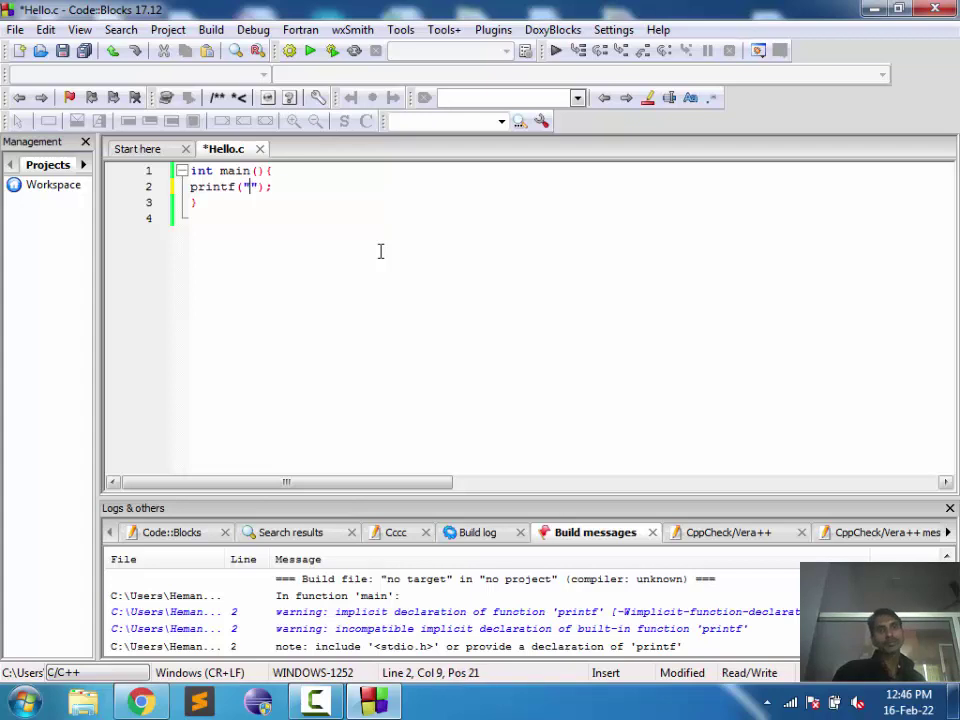
{"action": "type", "text": "4994949"}
{"action": "key", "text": "ctrl+s"}
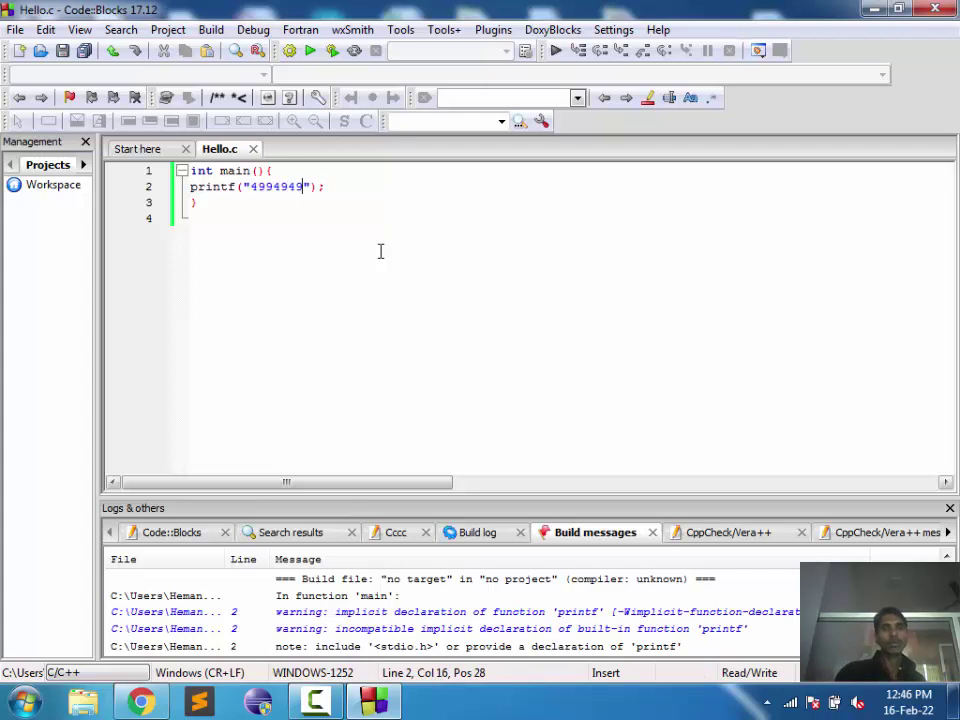
{"action": "left_click", "coordinate": [334, 52]}
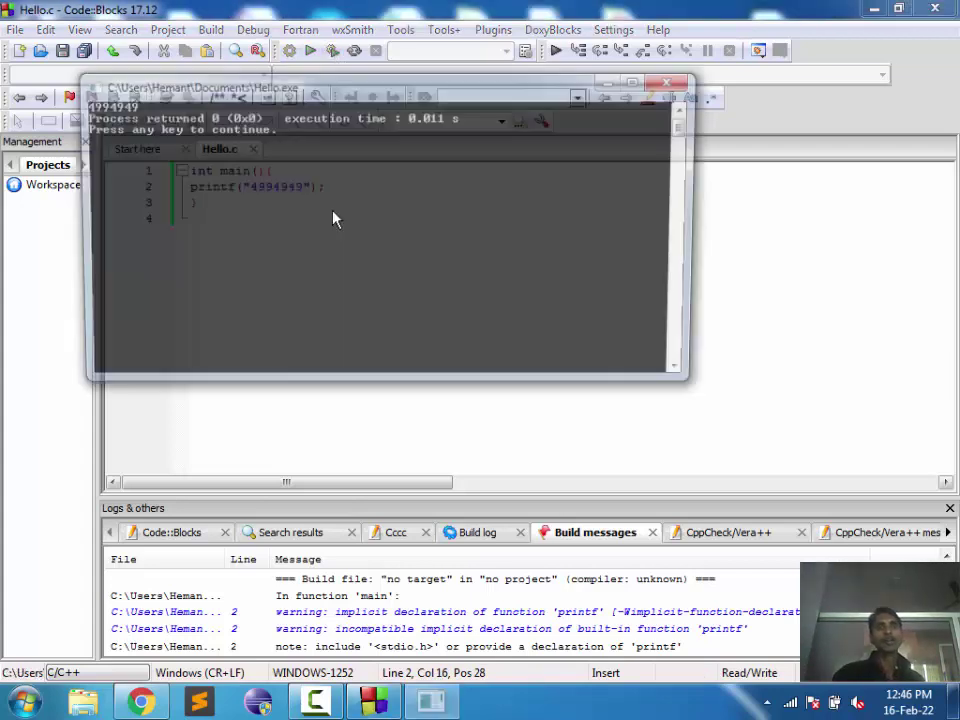
{"action": "left_click", "coordinate": [673, 82]}
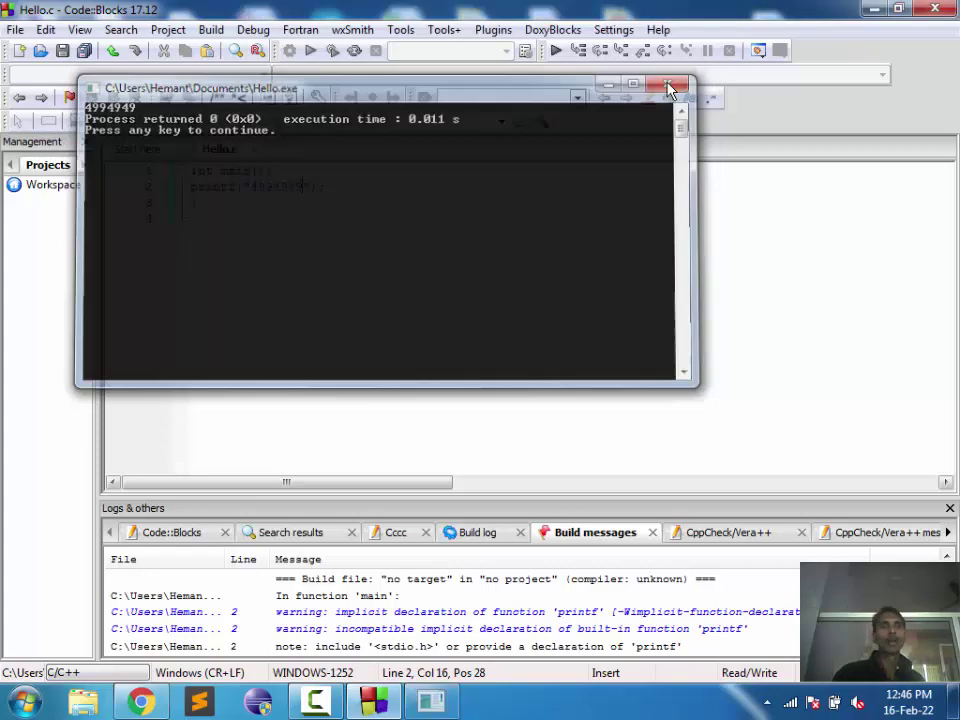
Step: Remove the quotes around 4994949 and rerun, dismissing the crash report and console
{"action": "key", "text": "Delete"}
{"action": "key", "text": "Left"}
{"action": "key", "text": "Left"}
{"action": "key", "text": "Left"}
{"action": "key", "text": "Left"}
{"action": "key", "text": "Left"}
{"action": "key", "text": "Left"}
{"action": "key", "text": "Left"}
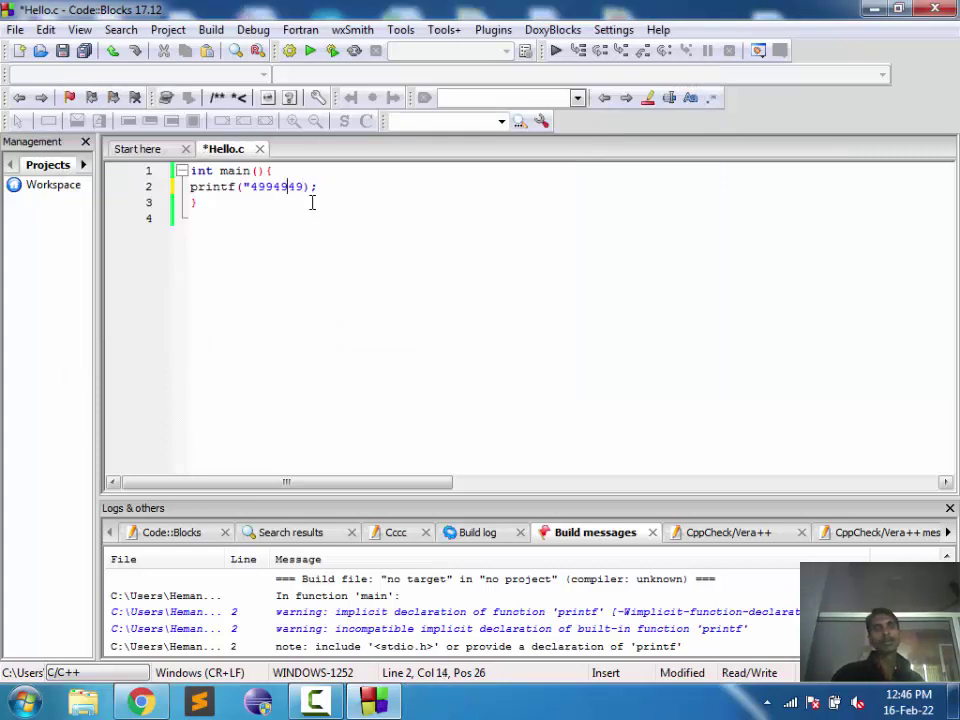
{"action": "key", "text": "BackSpace"}
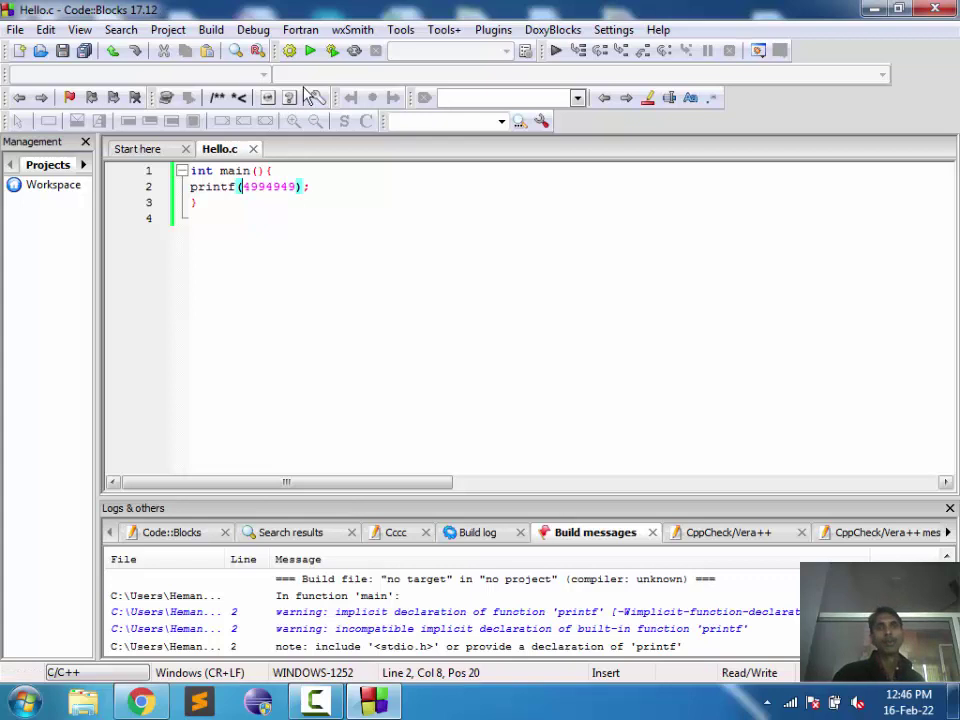
{"action": "left_click", "coordinate": [333, 50]}
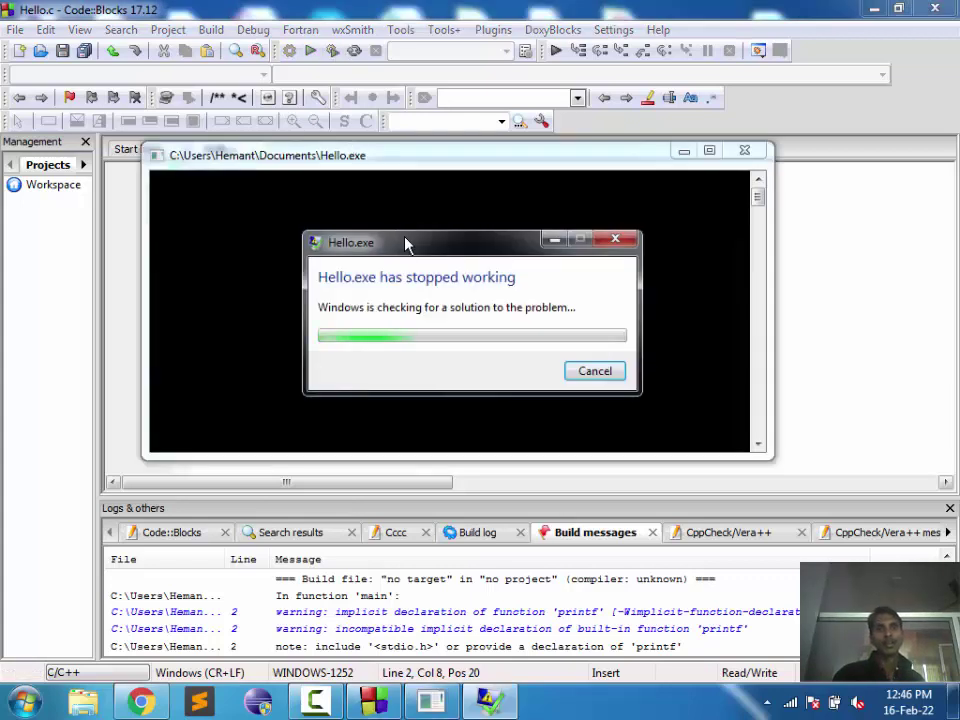
{"action": "left_click", "coordinate": [595, 372]}
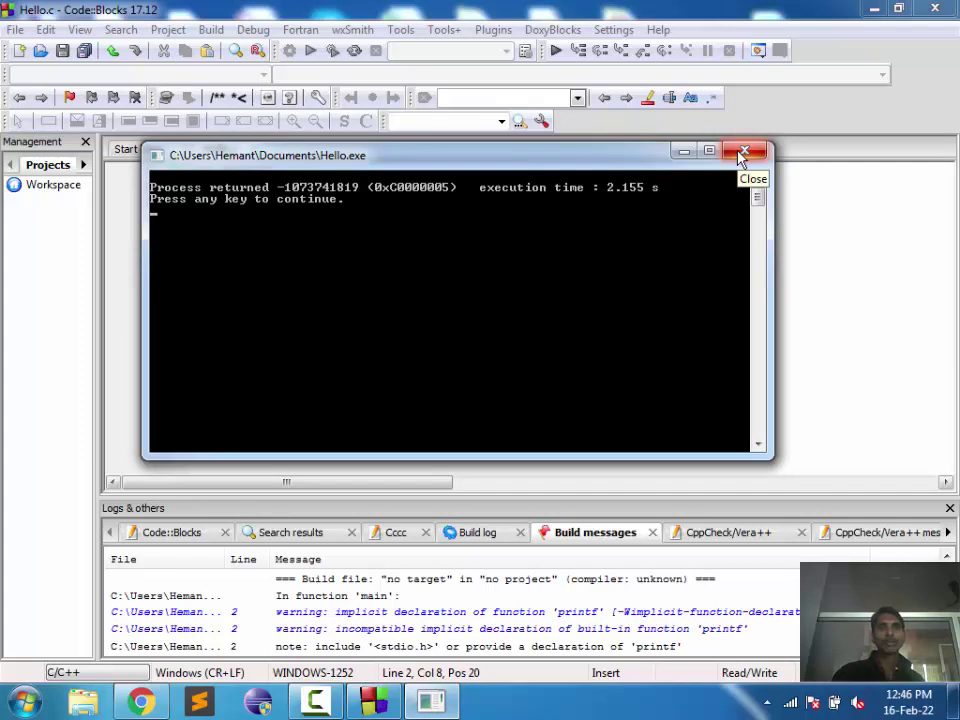
{"action": "left_click", "coordinate": [744, 152]}
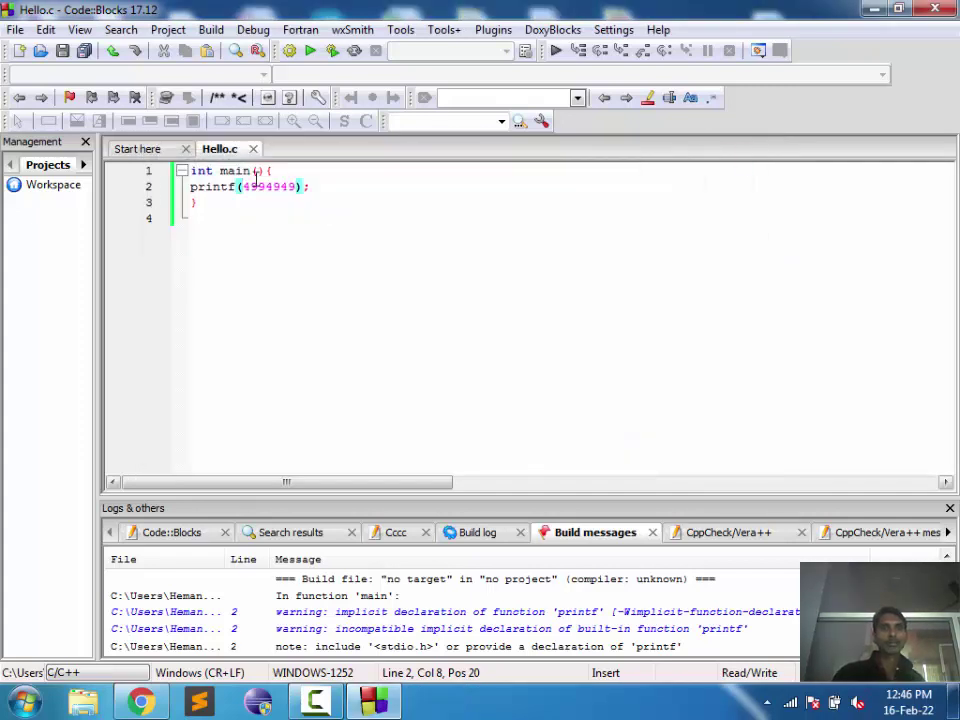
Step: Change the printf argument to 11, save, run, and dismiss the crash and console
{"action": "double_click", "coordinate": [260, 188]}
{"action": "type", "text": "11"}
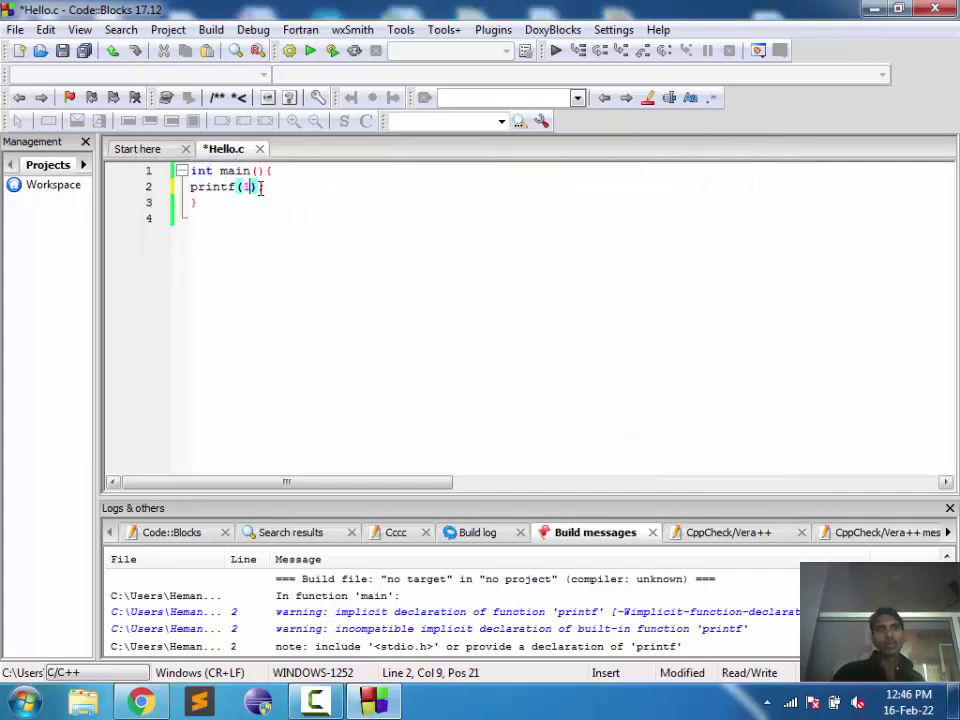
{"action": "key", "text": "ctrl+s"}
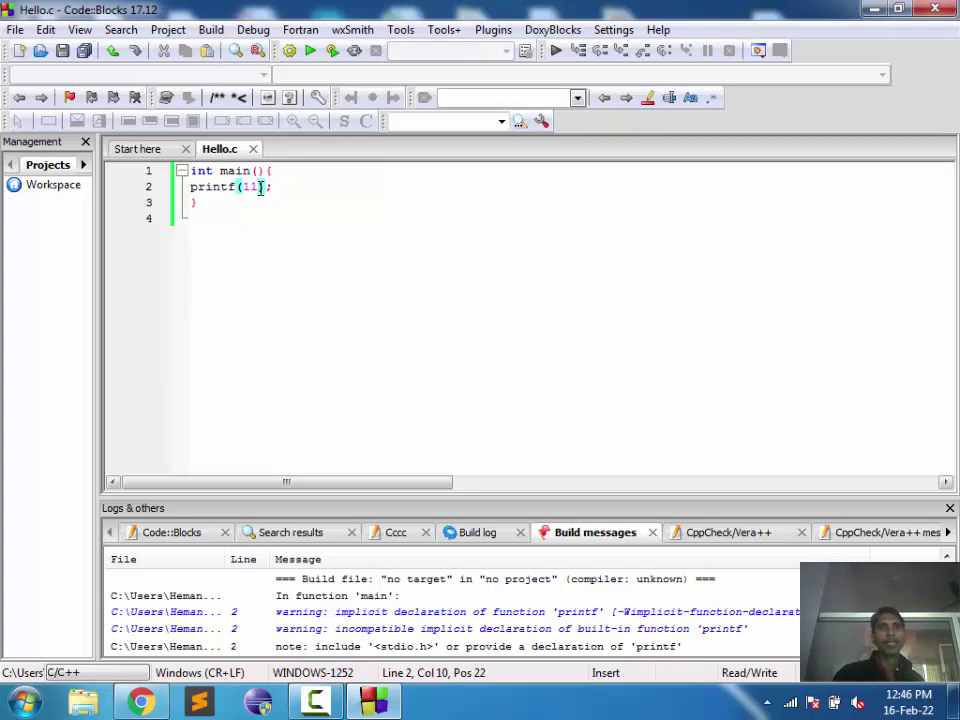
{"action": "left_click", "coordinate": [332, 56]}
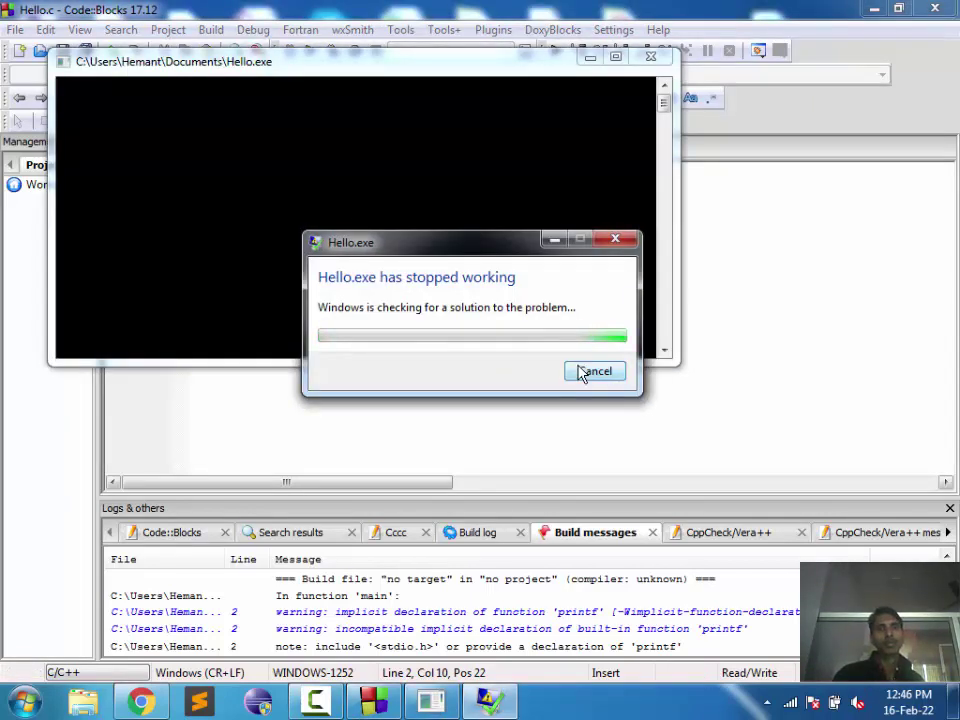
{"action": "left_click", "coordinate": [583, 372]}
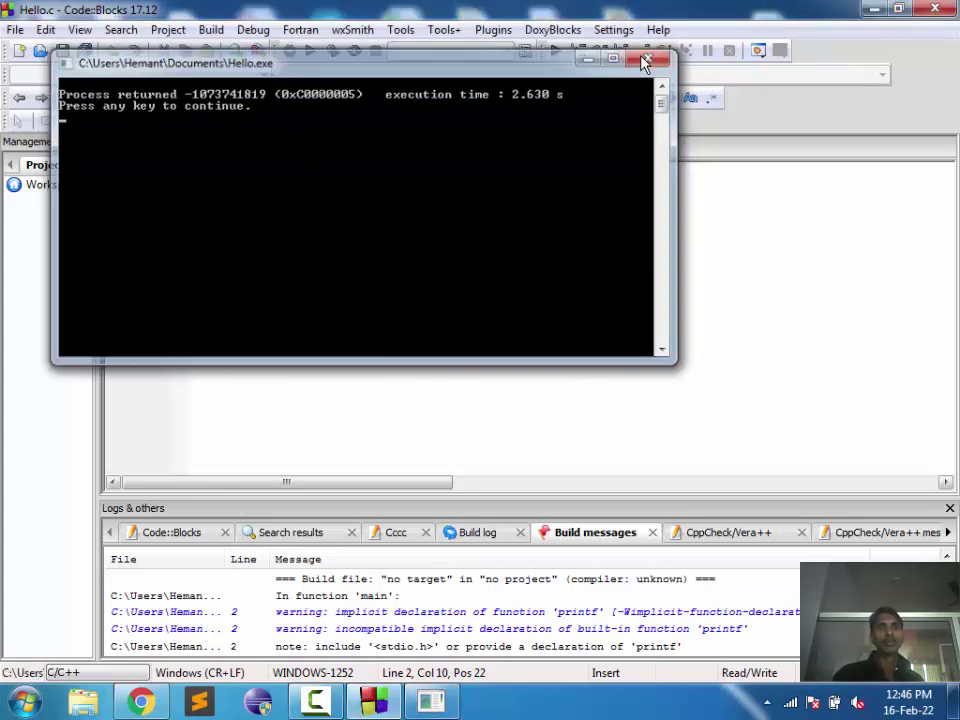
{"action": "left_click", "coordinate": [645, 62]}
Step: Change the printf argument to 00, save, and build and run it
{"action": "key", "text": "BackSpace"}
{"action": "key", "text": "BackSpace"}
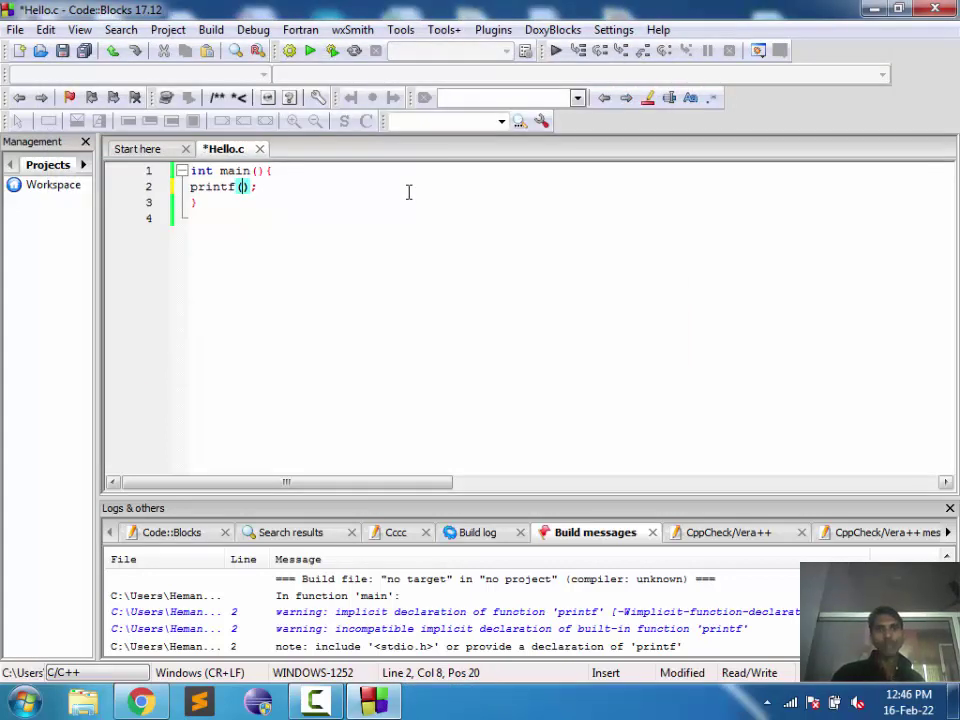
{"action": "type", "text": "0000"}
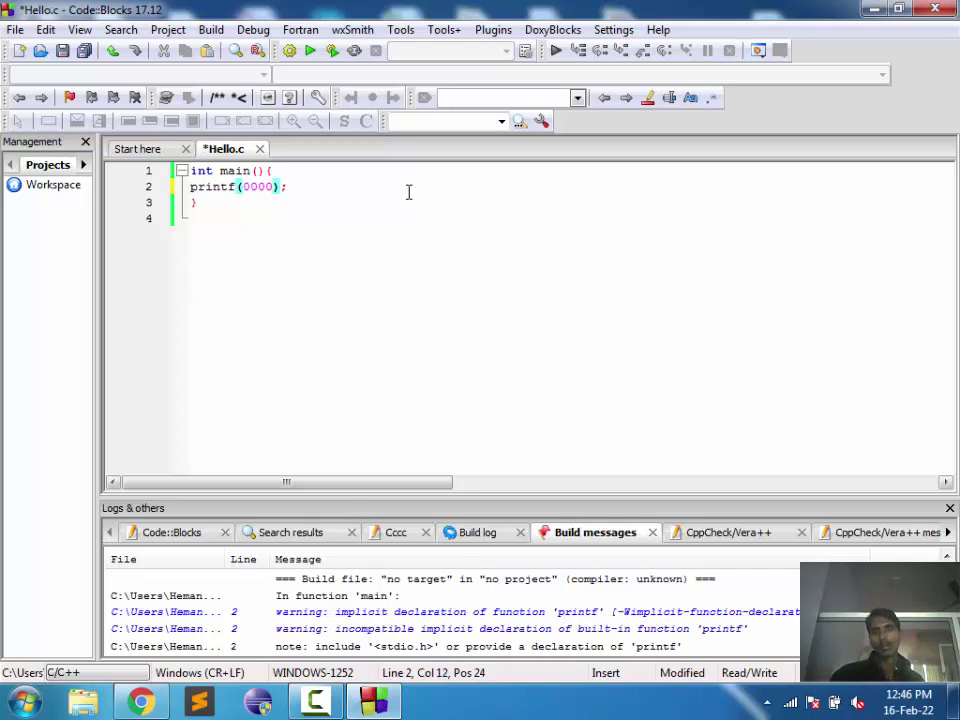
{"action": "key", "text": "BackSpace"}
{"action": "key", "text": "BackSpace"}
{"action": "key", "text": "ctrl+s"}
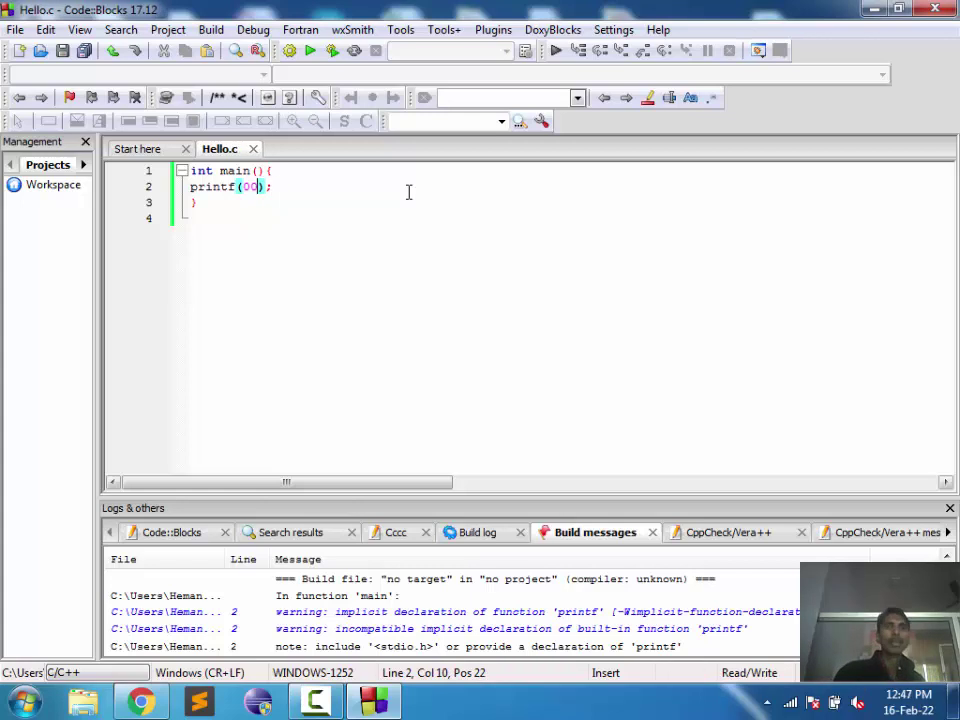
{"action": "left_click", "coordinate": [333, 52]}
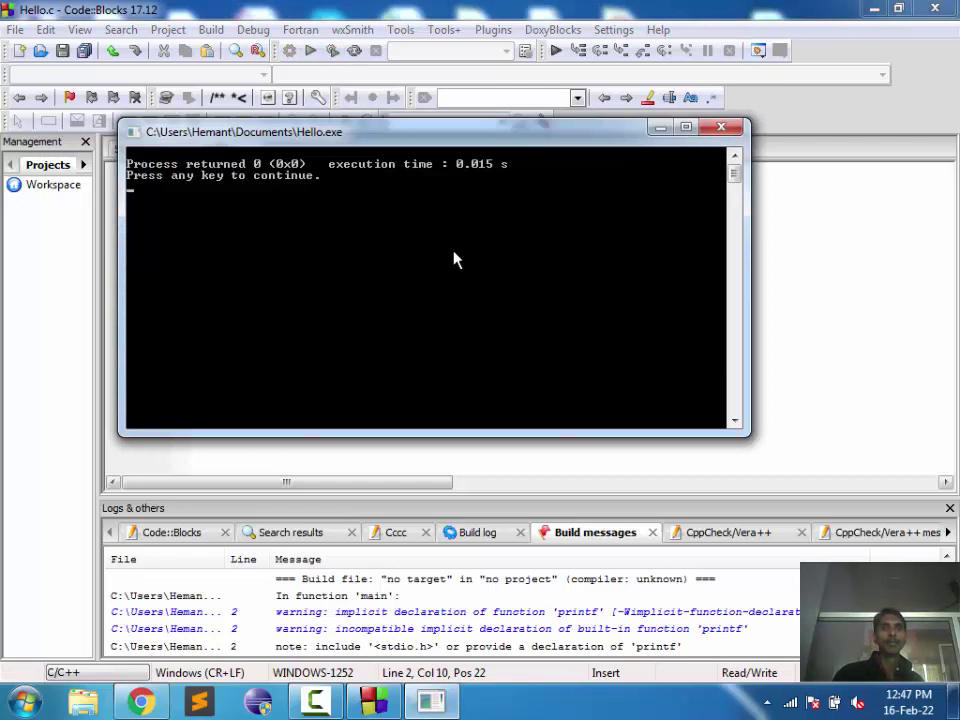
{"action": "key", "text": "Return"}
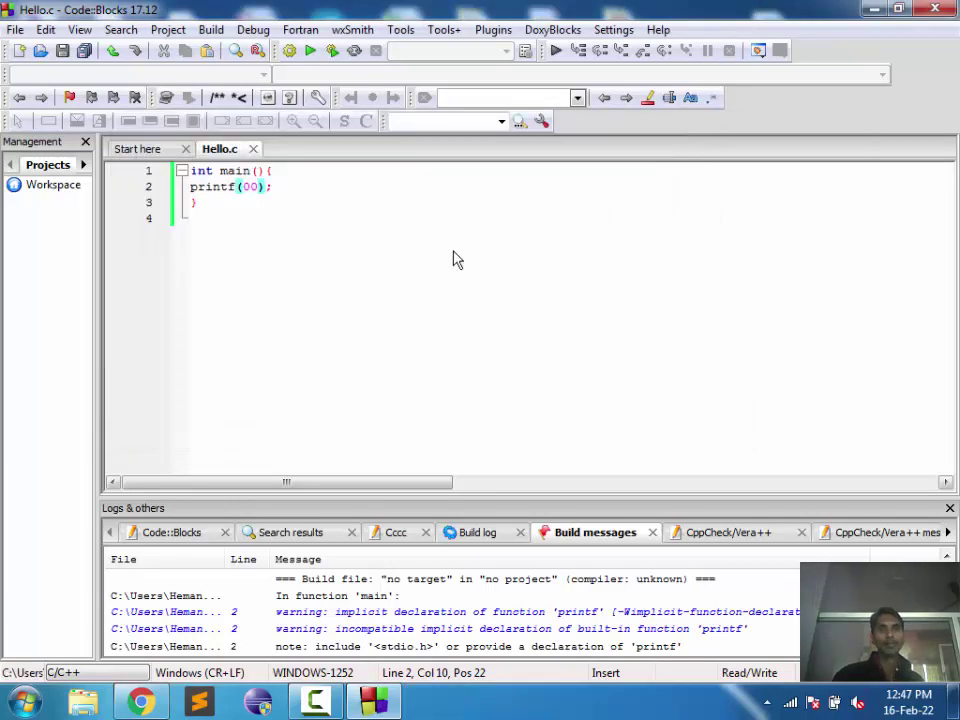
Step: Try 2 as the printf argument, save, run, and dismiss the crash report and console
{"action": "key", "text": "BackSpace"}
{"action": "key", "text": "BackSpace"}
{"action": "type", "text": "2"}
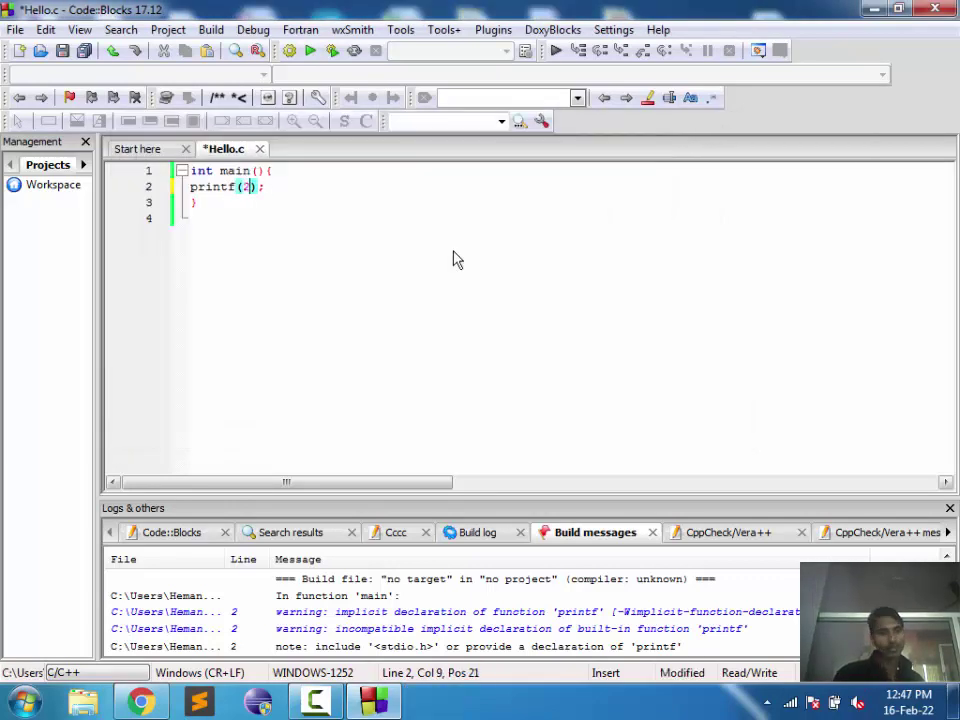
{"action": "key", "text": "ctrl+s"}
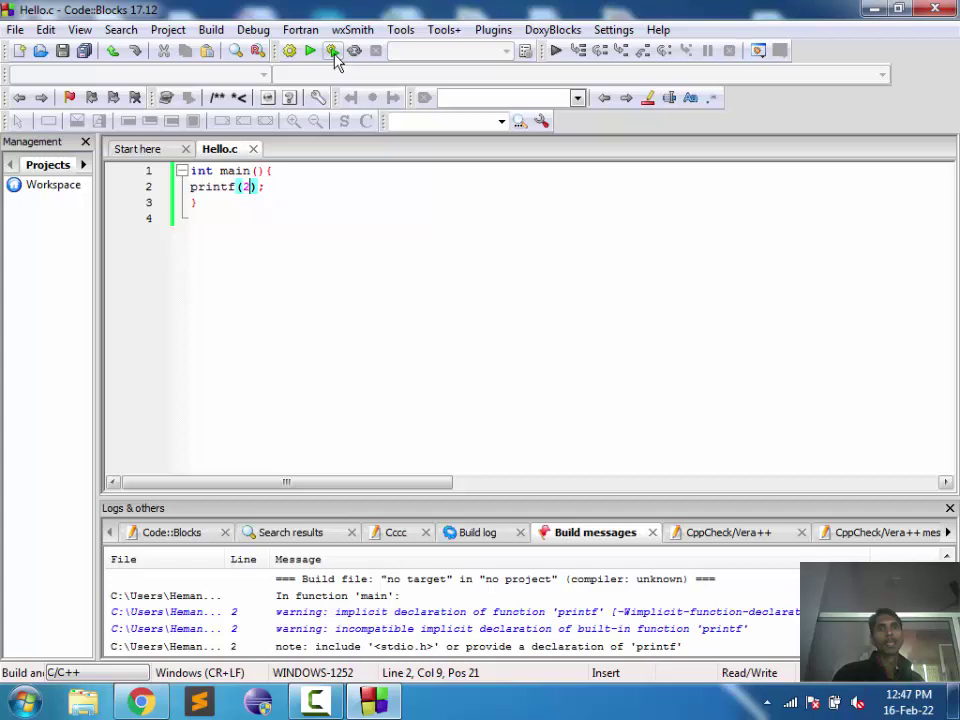
{"action": "left_click", "coordinate": [333, 51]}
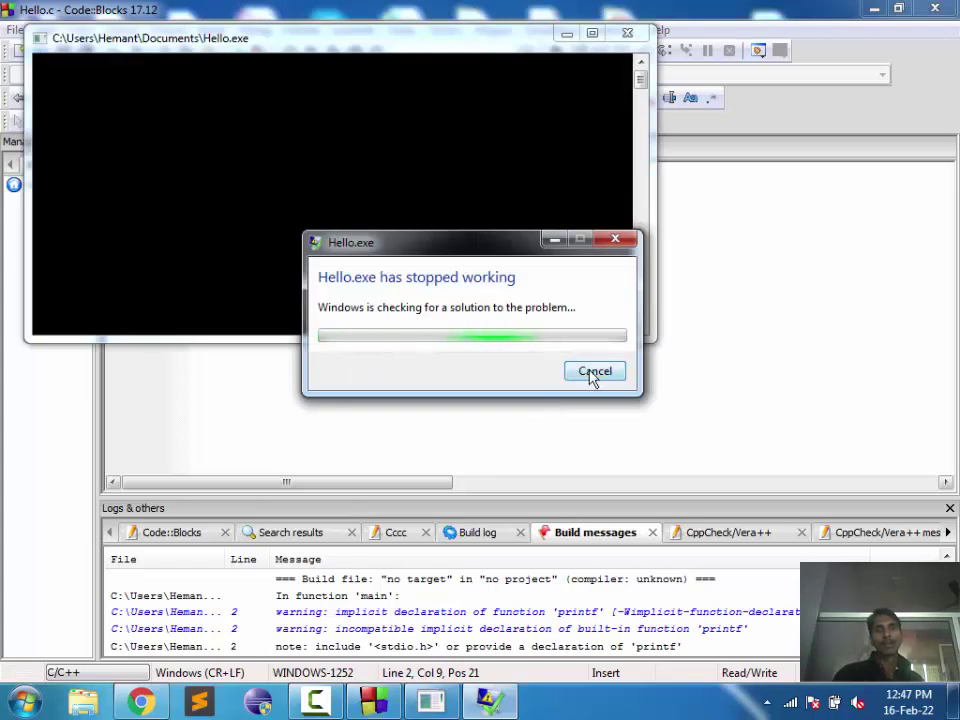
{"action": "left_click", "coordinate": [594, 372]}
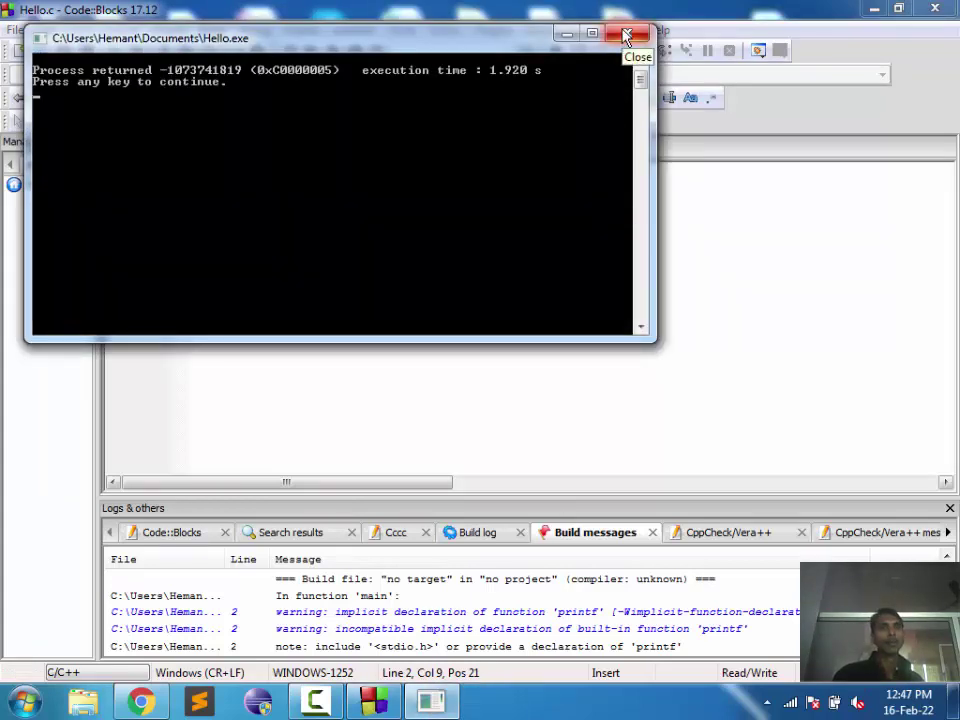
{"action": "left_click", "coordinate": [626, 36]}
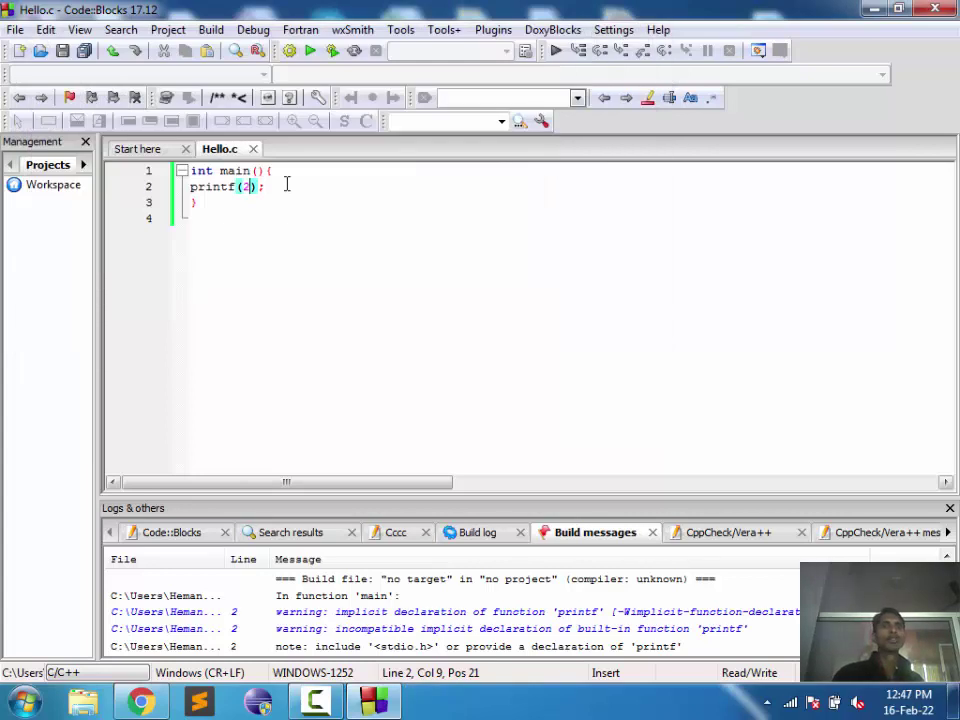
{"action": "left_click", "coordinate": [280, 183]}
{"action": "left_click", "coordinate": [180, 197]}
Step: Replace the 2 inside printf with the string "My Name Is"
{"action": "key", "text": "shift+Up"}
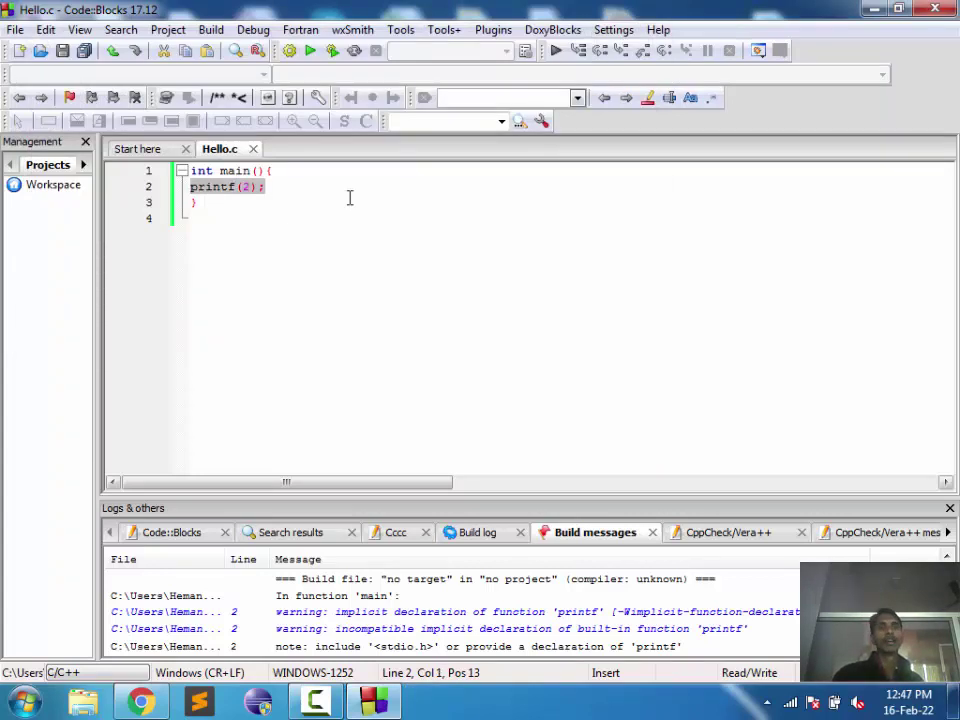
{"action": "key", "text": "BackSpace"}
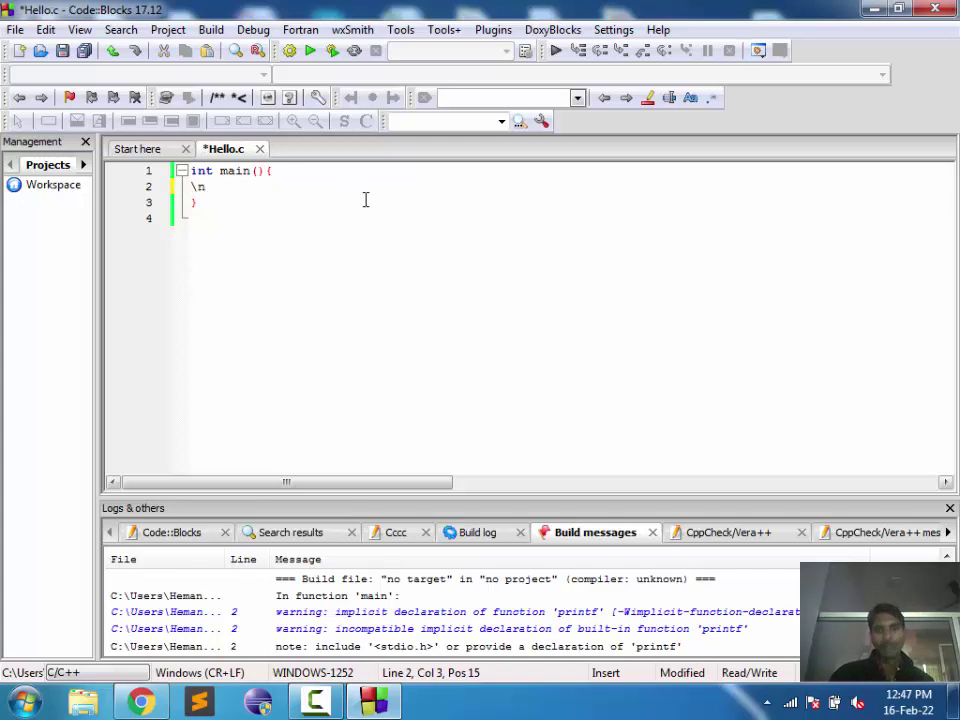
{"action": "key", "text": "BackSpace"}
{"action": "key", "text": "BackSpace"}
{"action": "key", "text": "ctrl+z"}
{"action": "key", "text": "ctrl+z"}
{"action": "key", "text": "ctrl+z"}
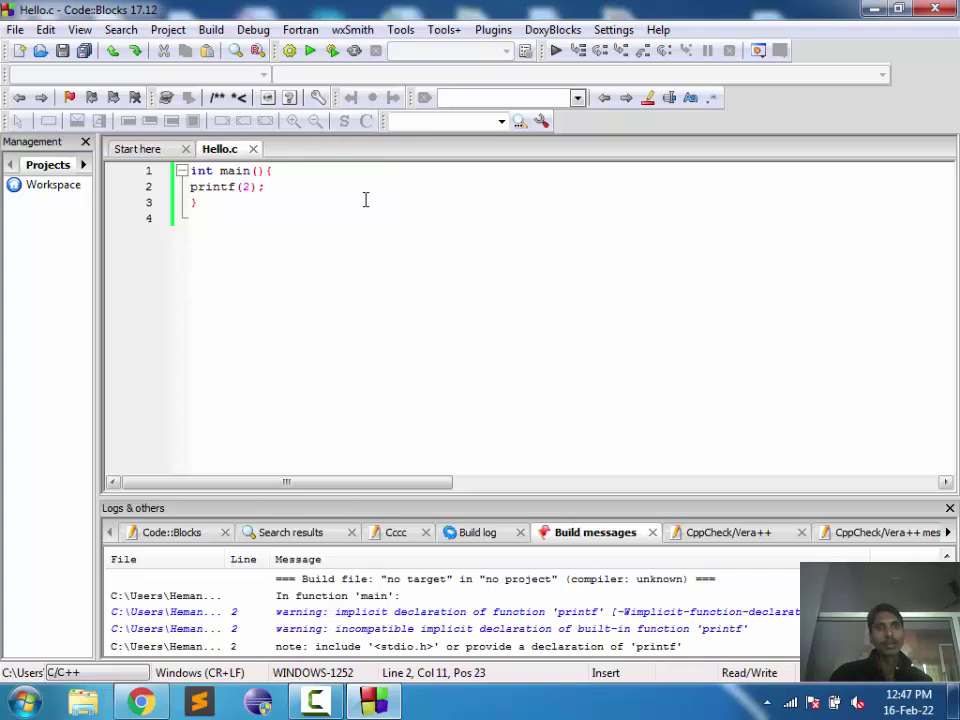
{"action": "key", "text": "shift+Left"}
{"action": "key", "text": "BackSpace"}
{"action": "type", "text": "\""}
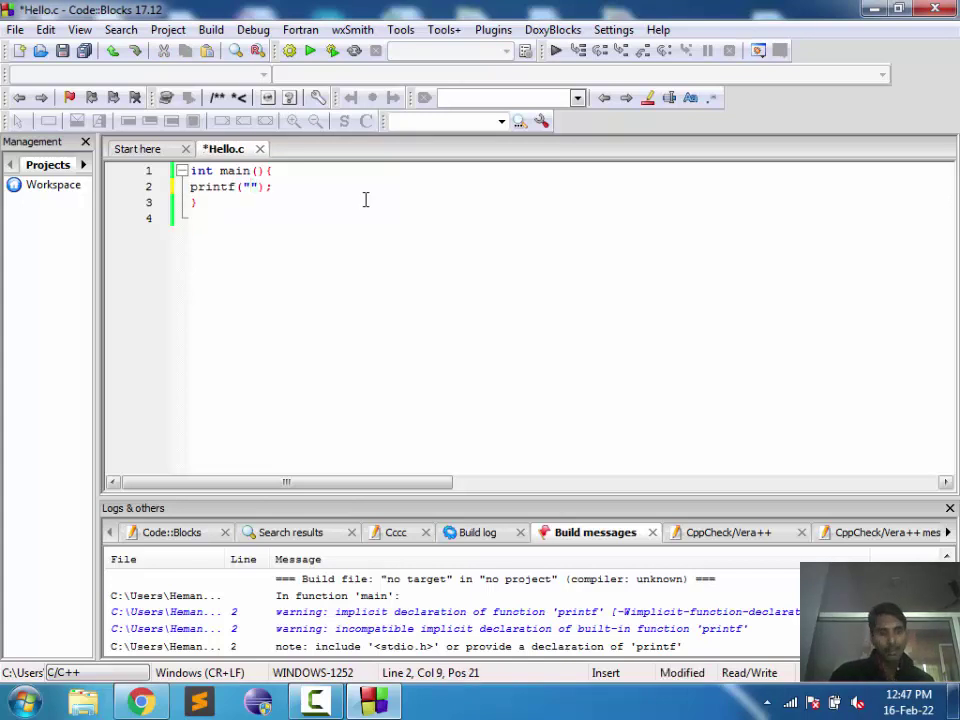
{"action": "type", "text": "My Name "}
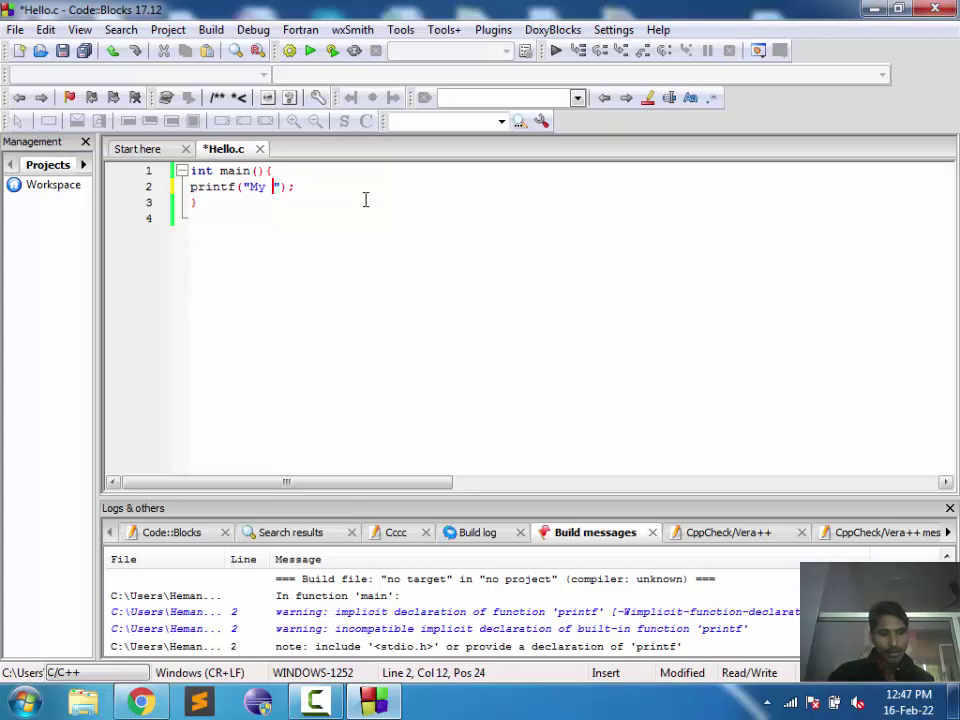
{"action": "type", "text": "Is"}
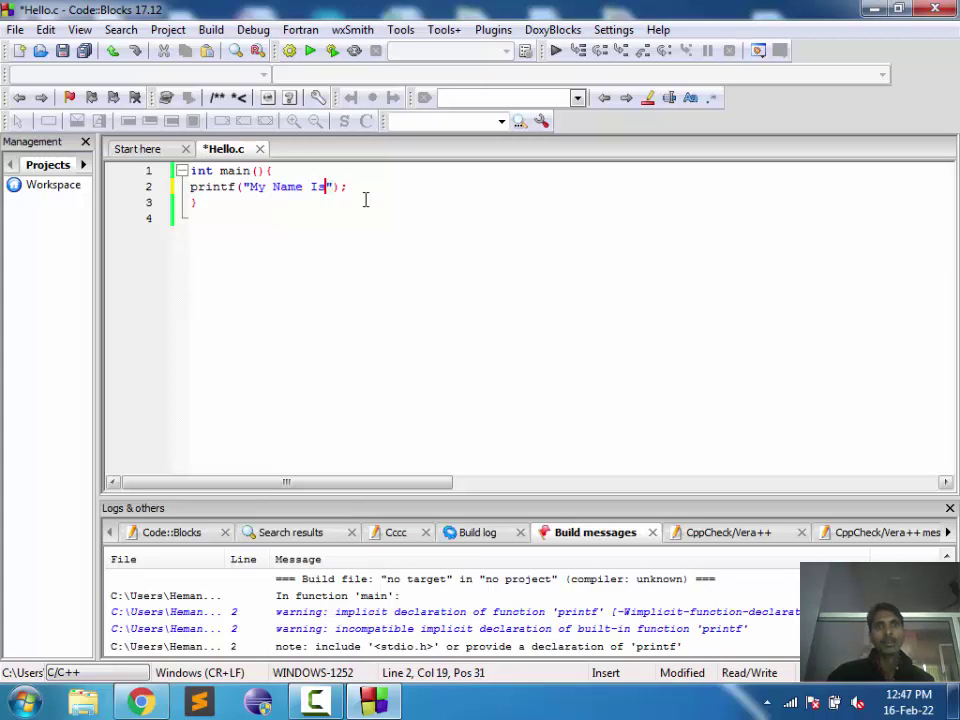
Step: Duplicate the printf line onto line 3 and change its string to the author's full name
{"action": "key", "text": "End"}
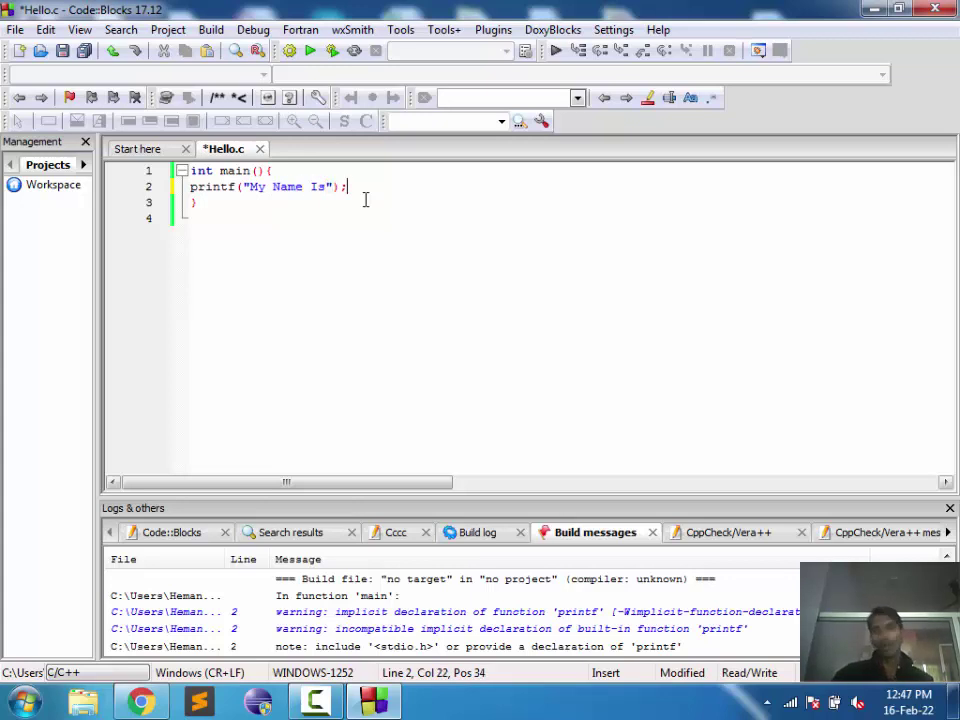
{"action": "key", "text": "shift+Home"}
{"action": "key", "text": "ctrl+c"}
{"action": "key", "text": "End"}
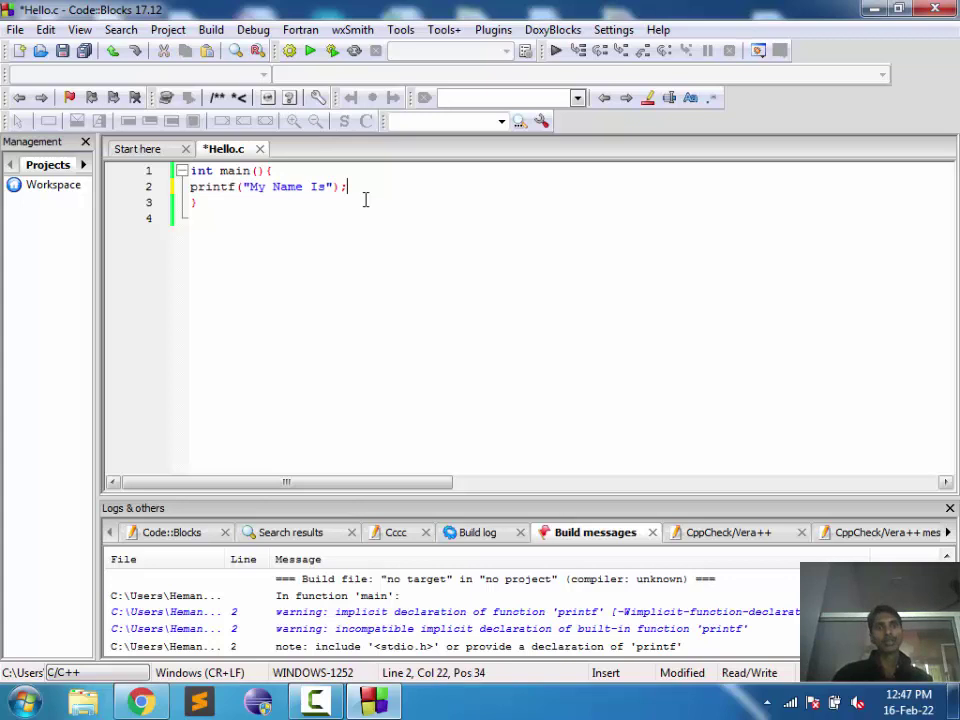
{"action": "key", "text": "Return"}
{"action": "key", "text": "ctrl+v"}
{"action": "key", "text": "Left"}
{"action": "key", "text": "Left"}
{"action": "key", "text": "Left"}
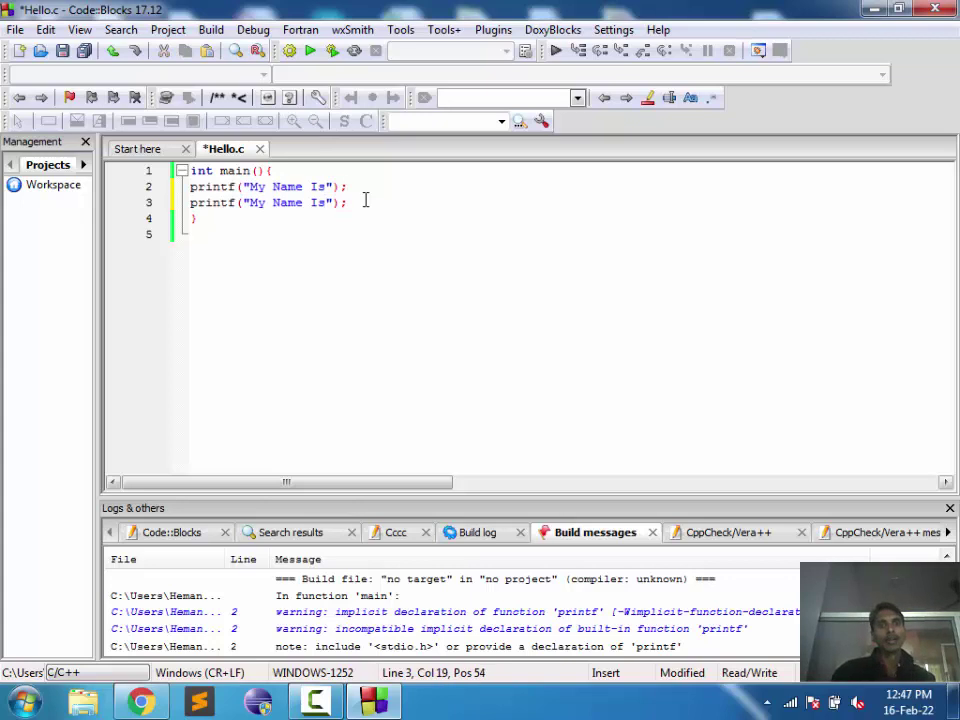
{"action": "key", "text": "BackSpace"}
{"action": "key", "text": "BackSpace"}
{"action": "key", "text": "BackSpace"}
{"action": "key", "text": "BackSpace"}
{"action": "key", "text": "BackSpace"}
{"action": "key", "text": "BackSpace"}
{"action": "key", "text": "BackSpace"}
{"action": "key", "text": "BackSpace"}
{"action": "key", "text": "BackSpace"}
{"action": "key", "text": "BackSpace"}
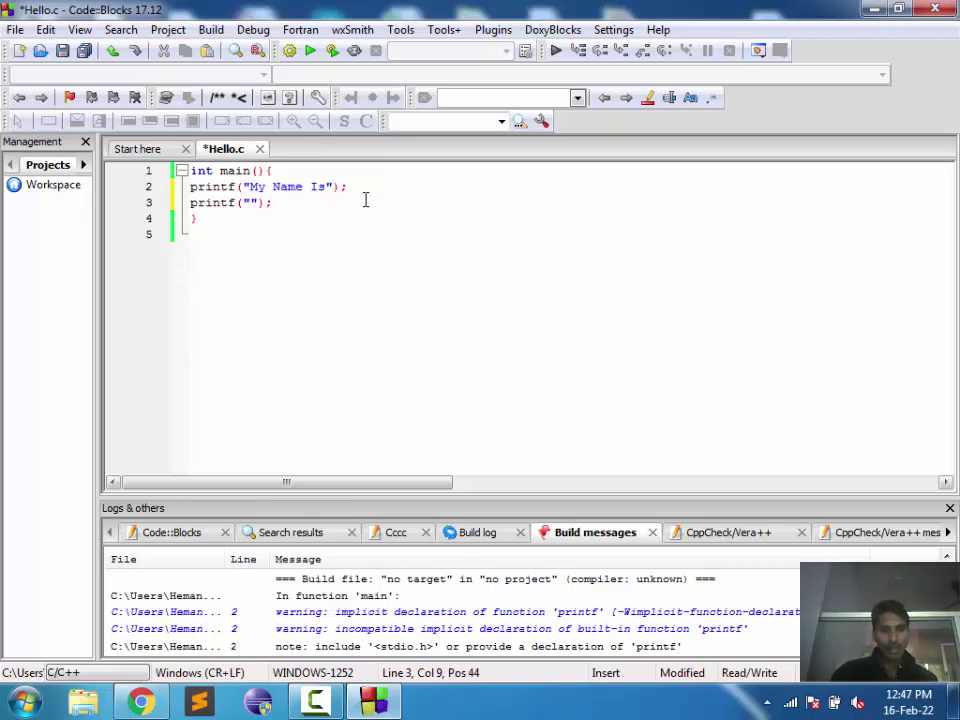
{"action": "type", "text": "Semant"}
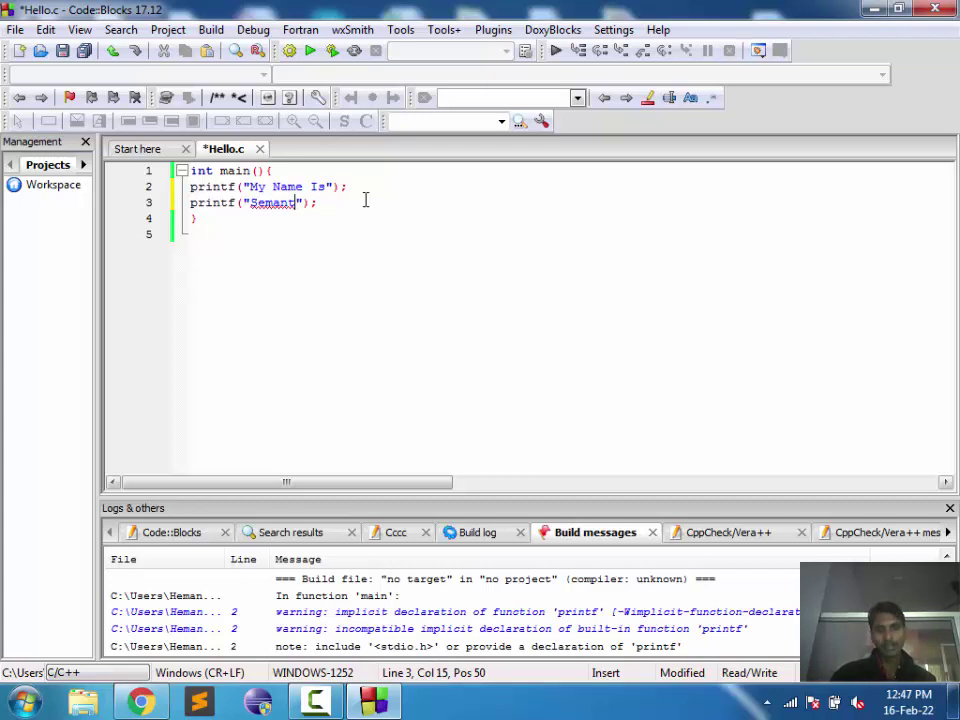
{"action": "type", "text": ">mishra"}
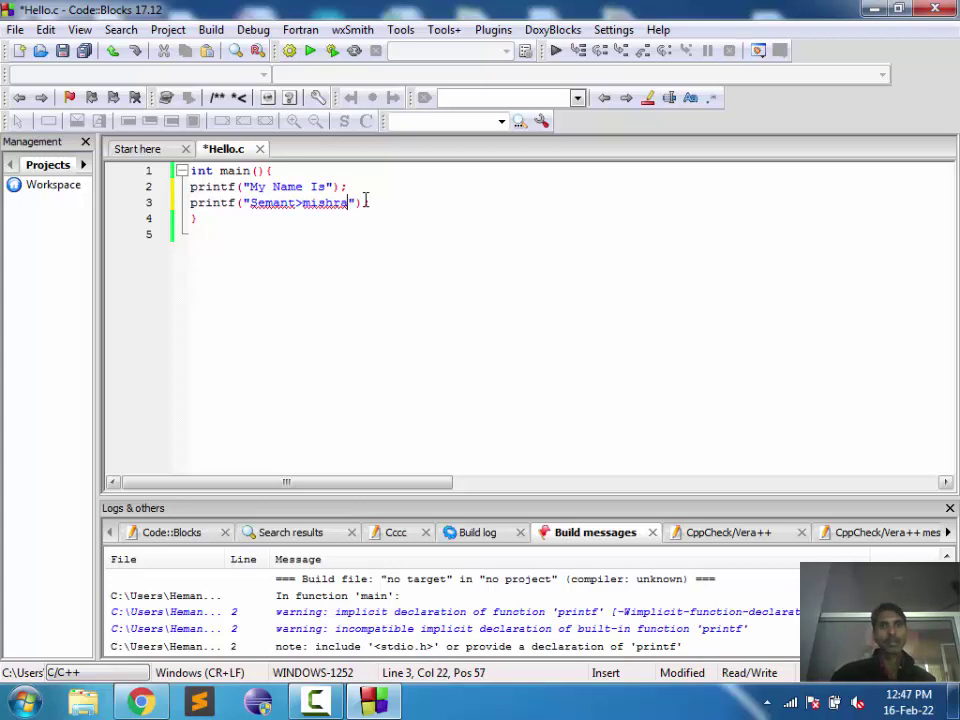
Step: Replace the stray > in the name with a space, save, and build and run
{"action": "key", "text": "Left"}
{"action": "key", "text": "Left"}
{"action": "key", "text": "Left"}
{"action": "key", "text": "Left"}
{"action": "key", "text": "Left"}
{"action": "key", "text": "Left"}
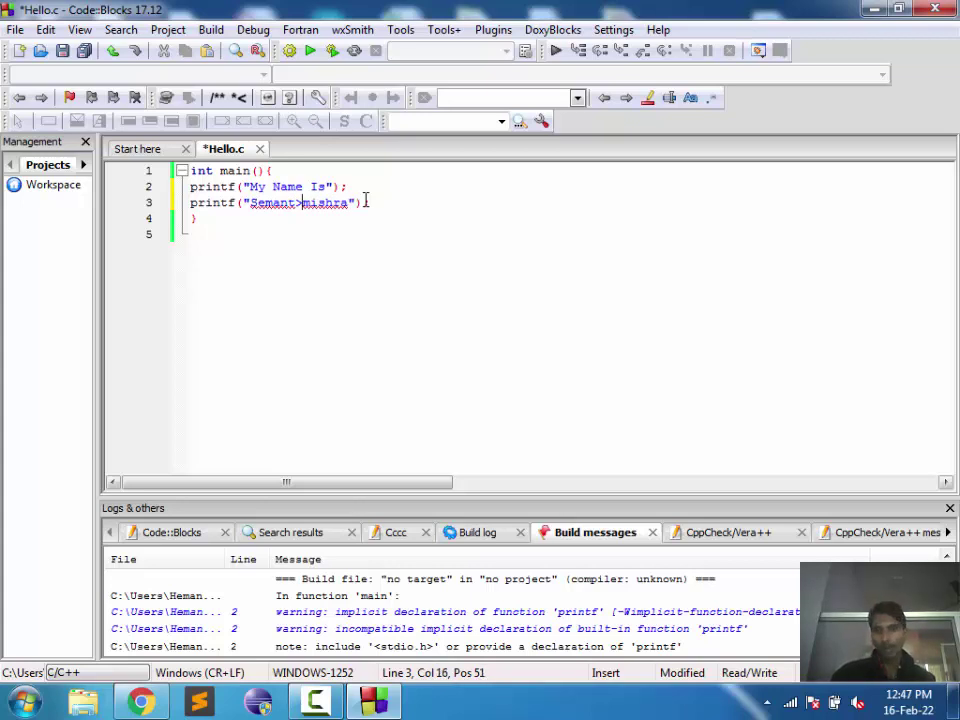
{"action": "key", "text": "BackSpace"}
{"action": "key", "text": "ctrl+s"}
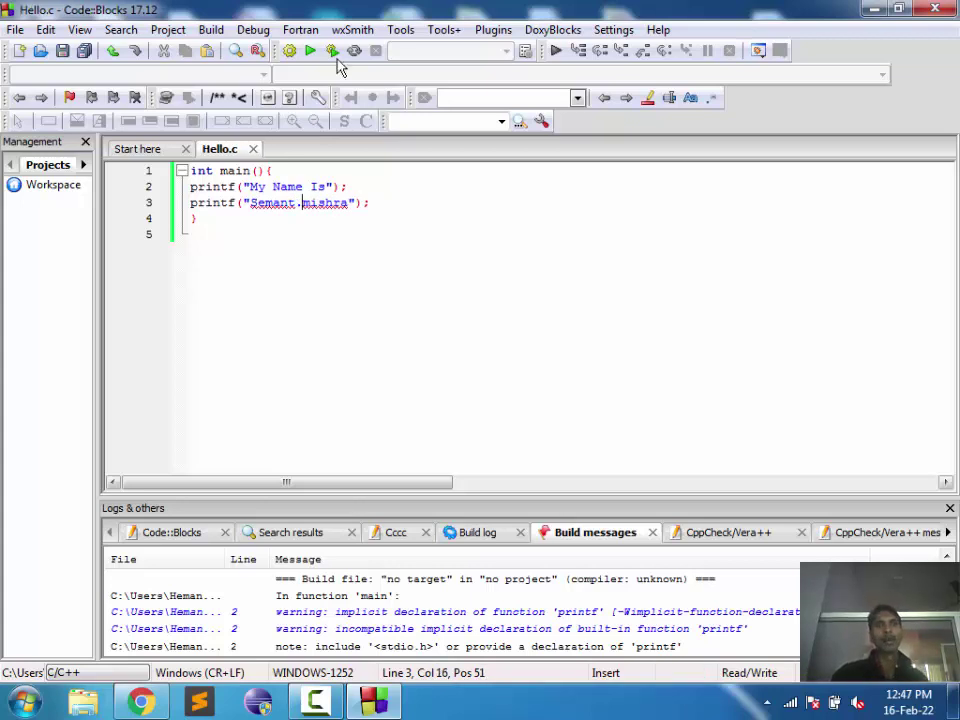
{"action": "left_click", "coordinate": [332, 52]}
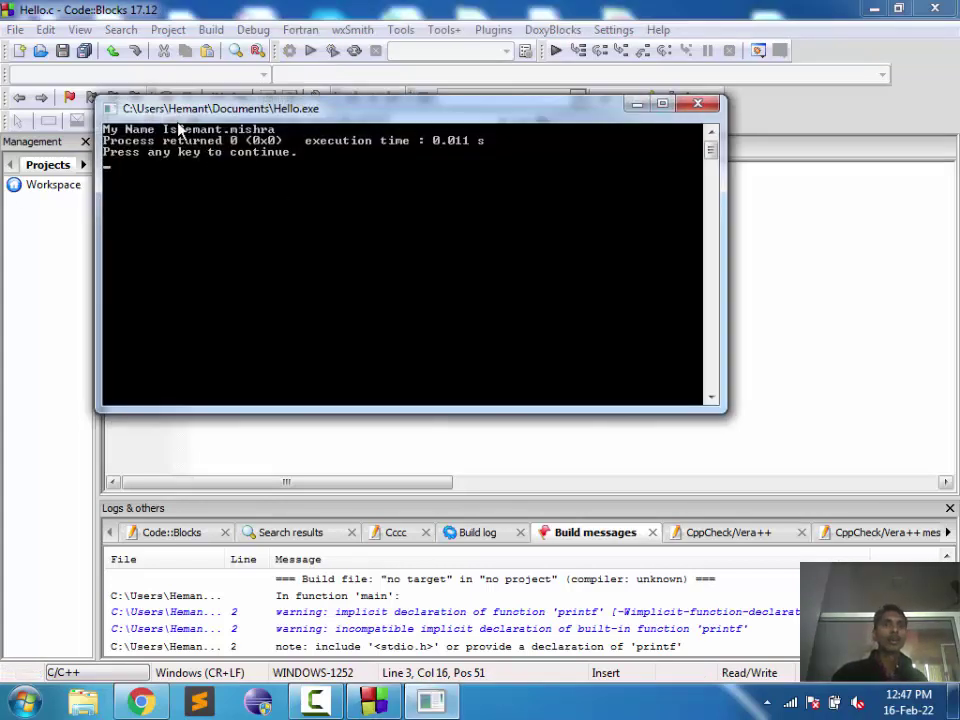
{"action": "left_click", "coordinate": [692, 105]}
Step: Add \n after My Name Is on line 2, save, and build and run
{"action": "left_click", "coordinate": [328, 188]}
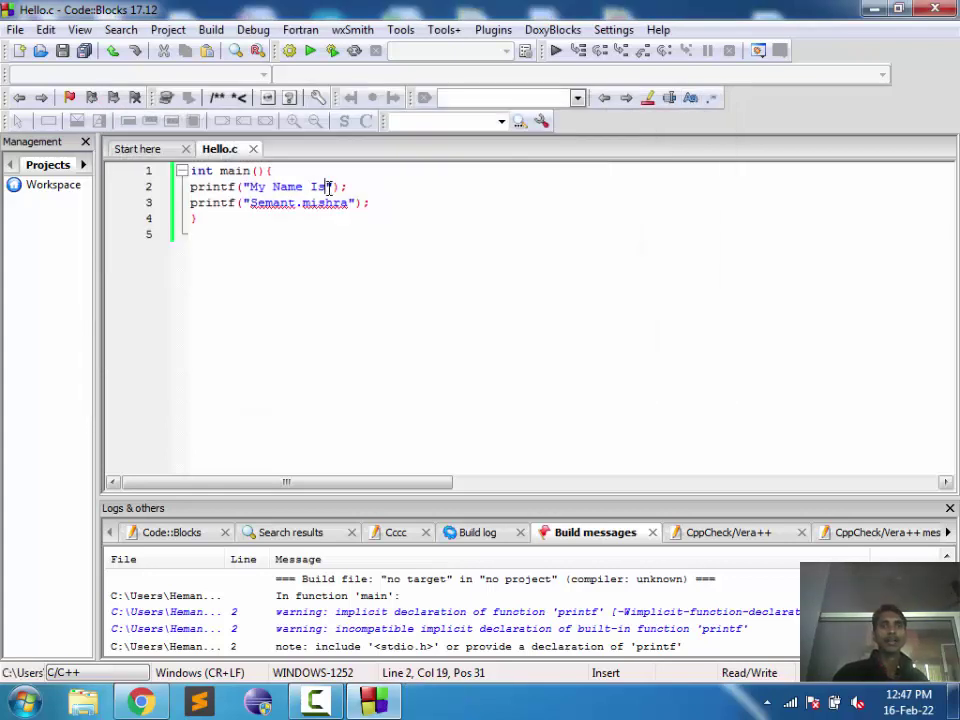
{"action": "type", "text": "\\n"}
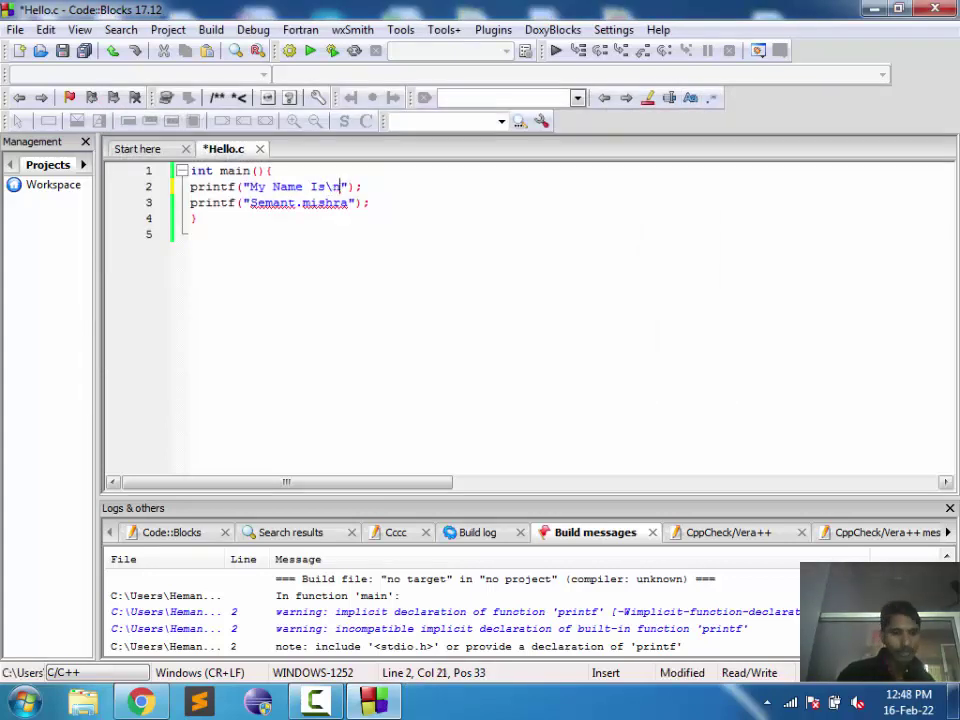
{"action": "key", "text": "ctrl+s"}
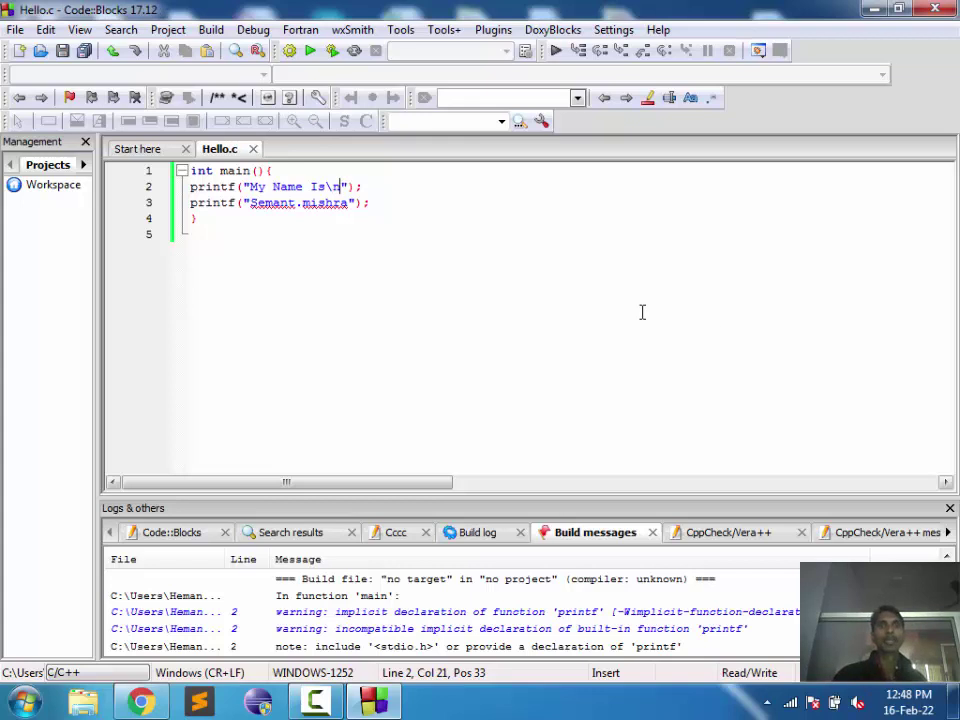
{"action": "left_click", "coordinate": [330, 52]}
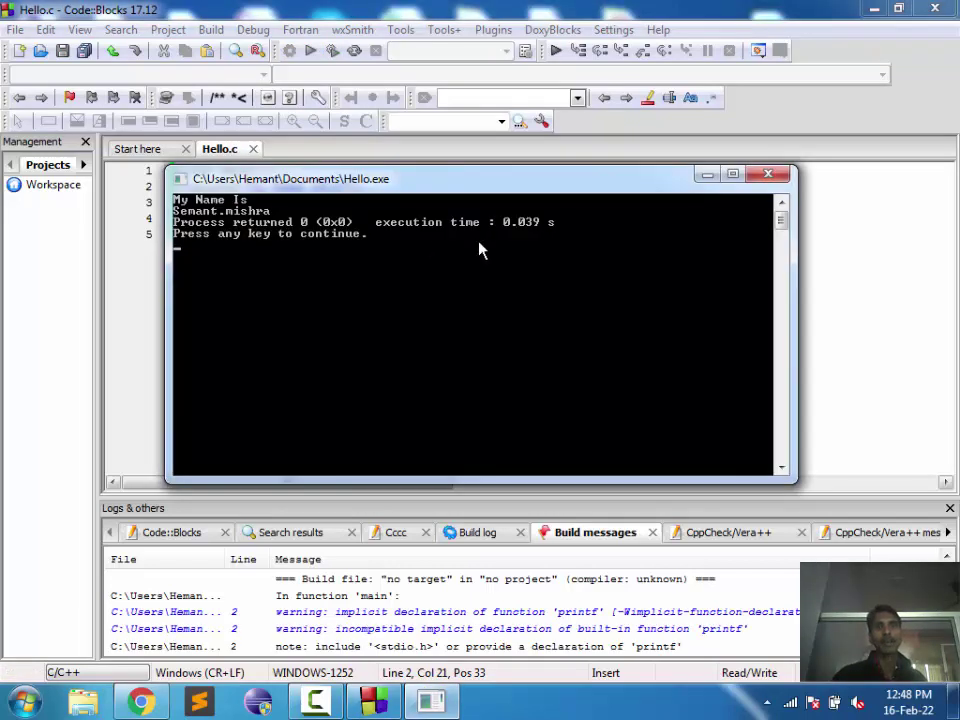
{"action": "key", "text": "Return"}
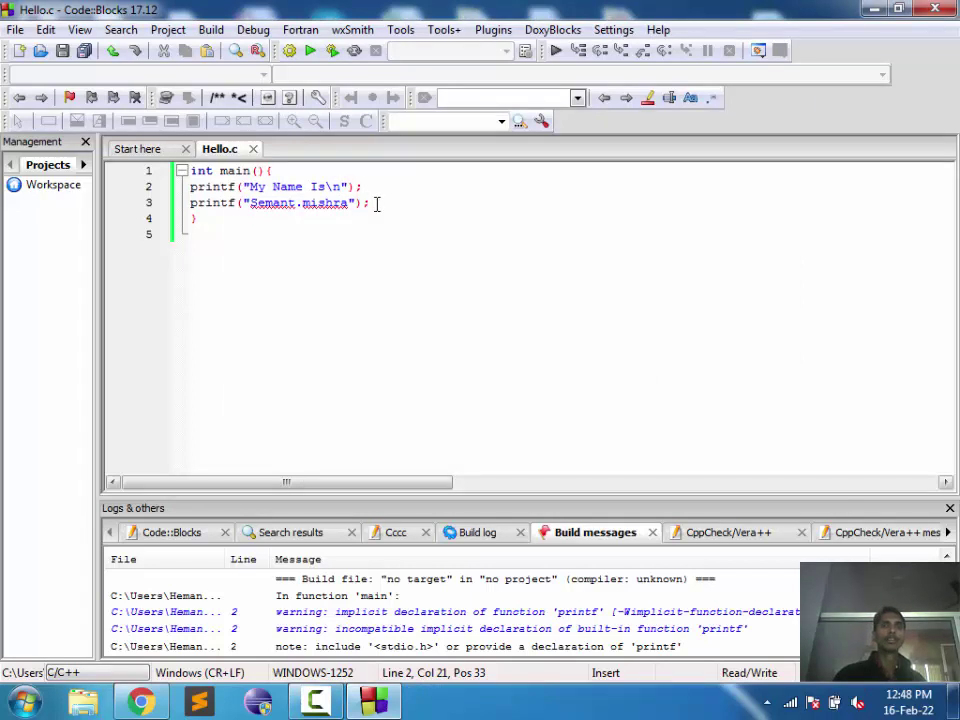
Step: Build and run the program again to check the two-line output
{"action": "left_click_drag", "start_coordinate": [377, 203], "coordinate": [138, 186]}
{"action": "left_click", "coordinate": [407, 192]}
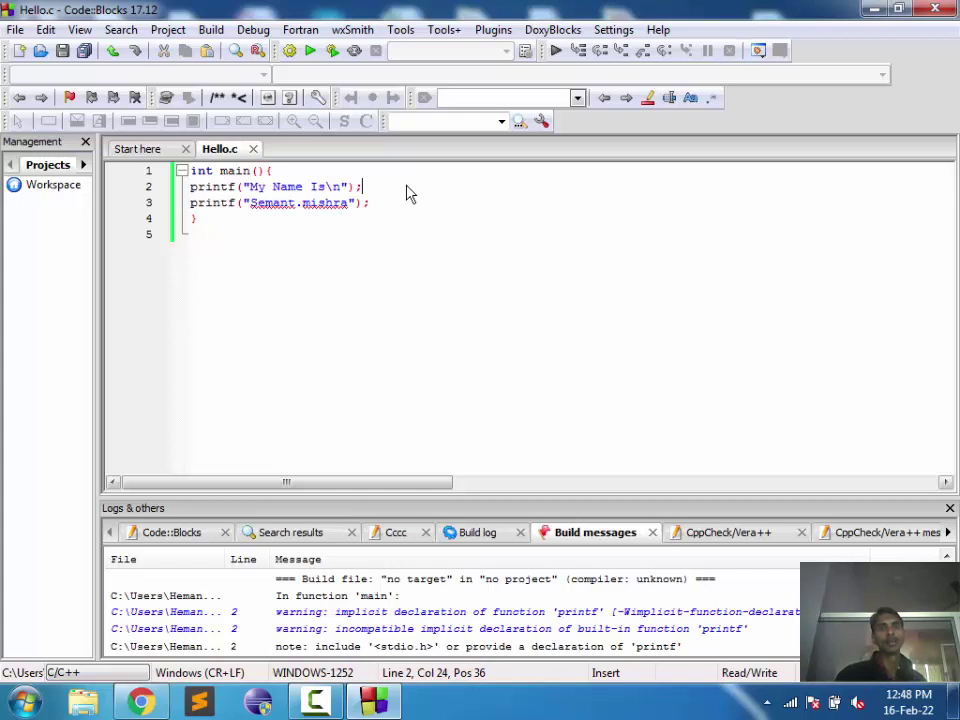
{"action": "left_click", "coordinate": [333, 51]}
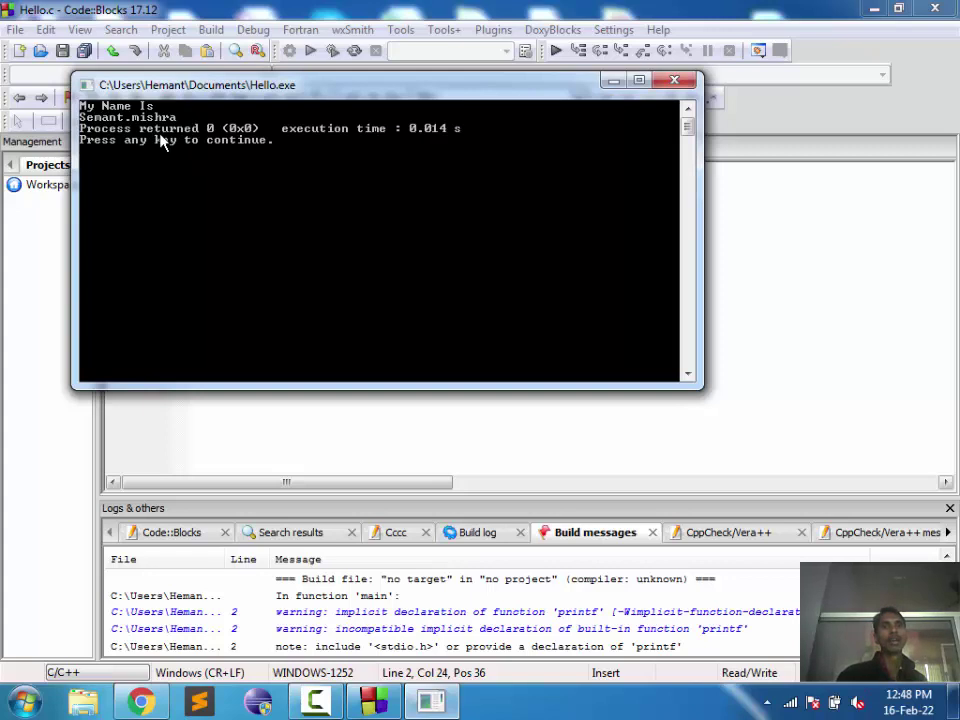
{"action": "left_click", "coordinate": [674, 81]}
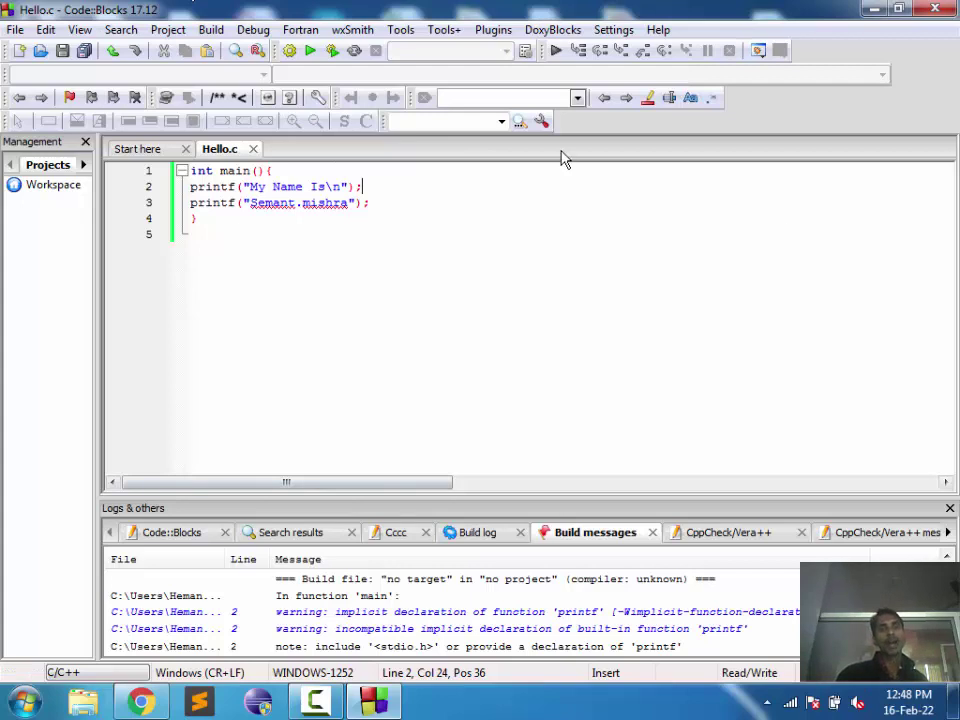
Step: Clear the build message log and build and run the program again
{"action": "right_click", "coordinate": [462, 596]}
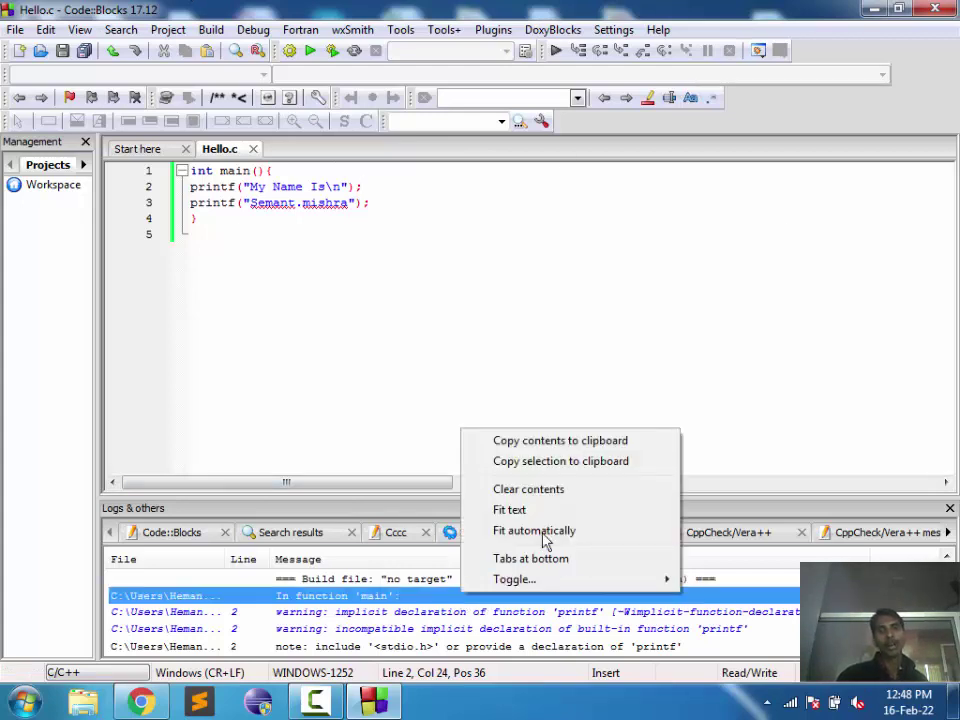
{"action": "left_click", "coordinate": [520, 492]}
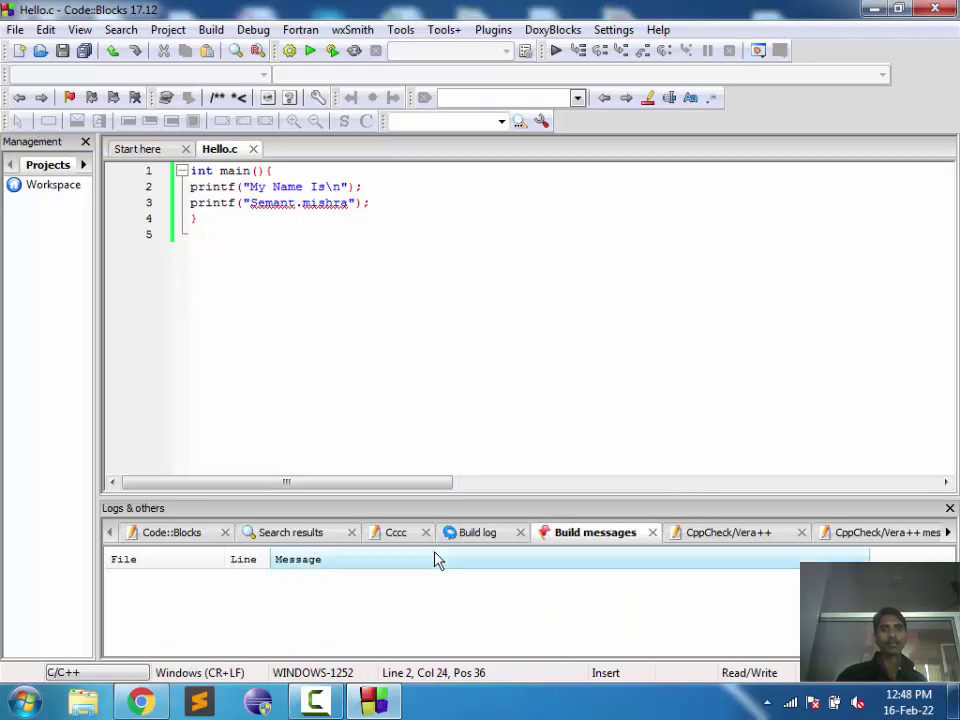
{"action": "left_click", "coordinate": [332, 50]}
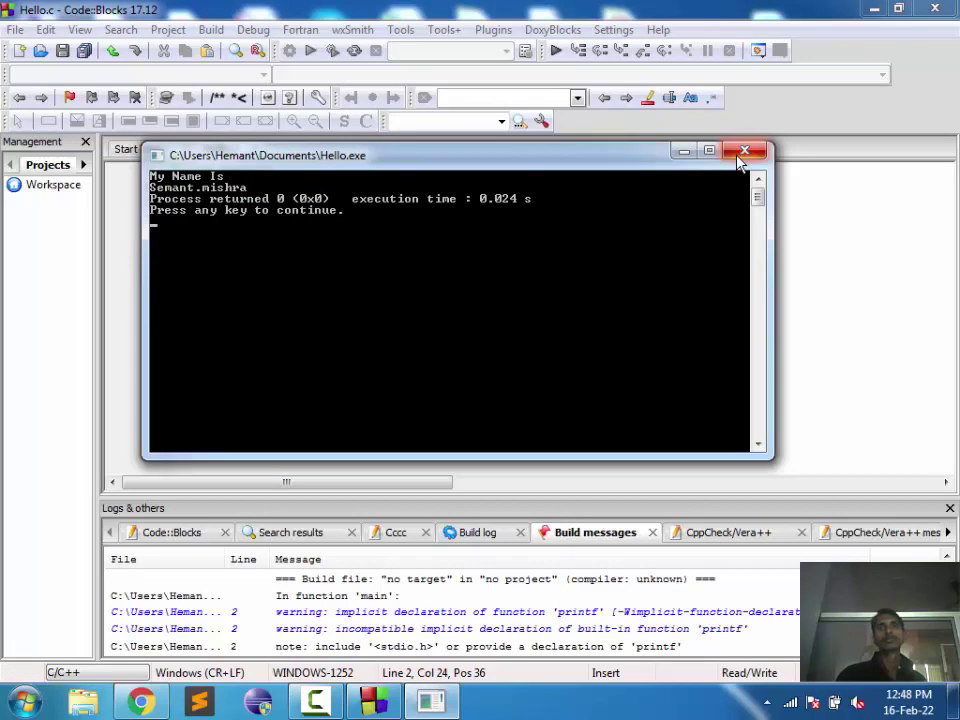
{"action": "left_click", "coordinate": [744, 151]}
Step: Select the two printf statements and delete the empty last line
{"action": "left_click_drag", "start_coordinate": [370, 203], "coordinate": [185, 186]}
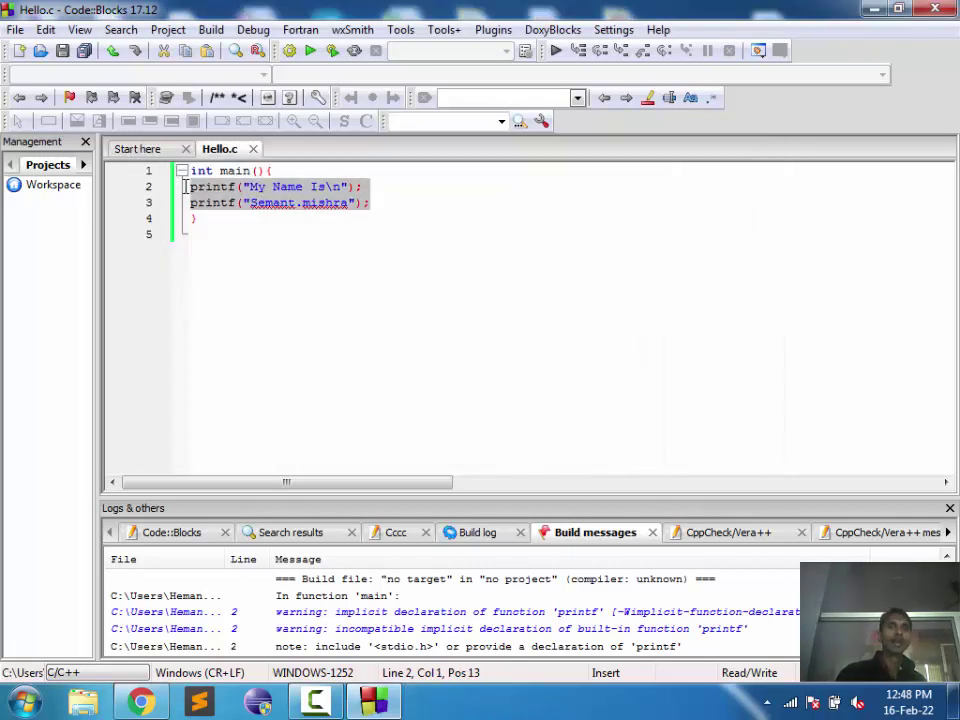
{"action": "left_click", "coordinate": [393, 203]}
{"action": "left_click_drag", "start_coordinate": [393, 203], "coordinate": [188, 187]}
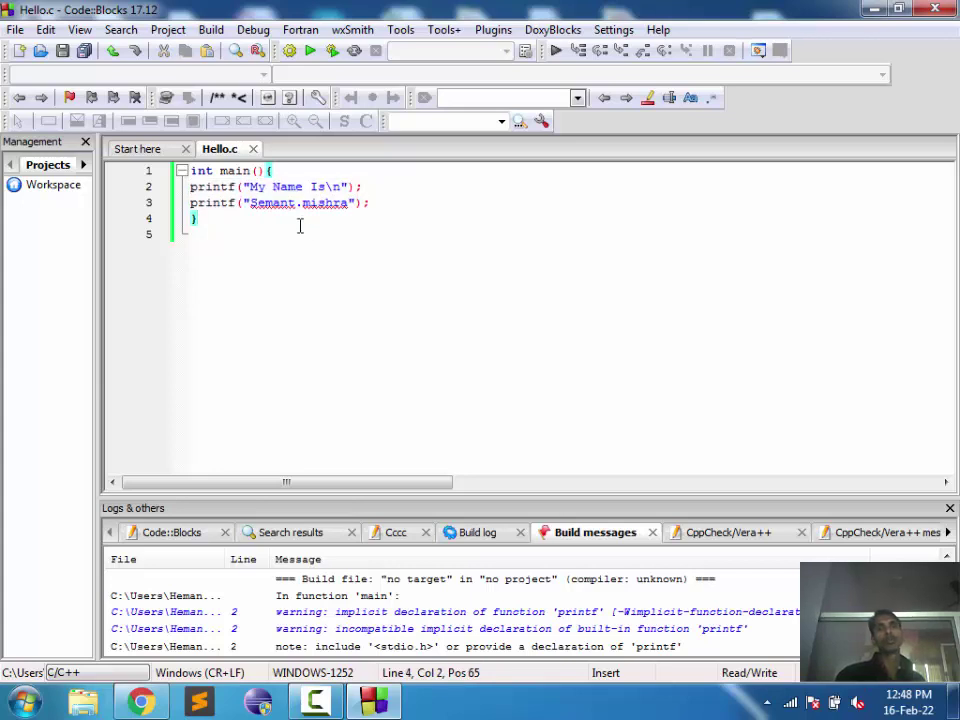
{"action": "key", "text": "Down"}
{"action": "key", "text": "BackSpace"}
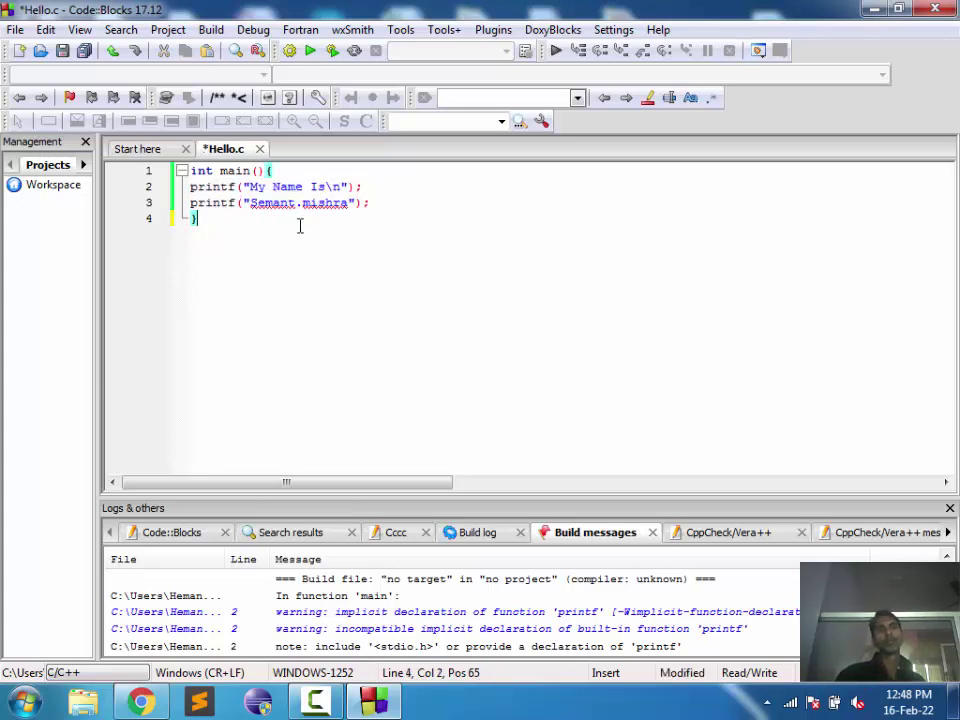
{"action": "key", "text": "shift+Up"}
{"action": "key", "text": "shift+Up"}
{"action": "key", "text": "shift+Up"}
{"action": "key", "text": "shift+Home"}
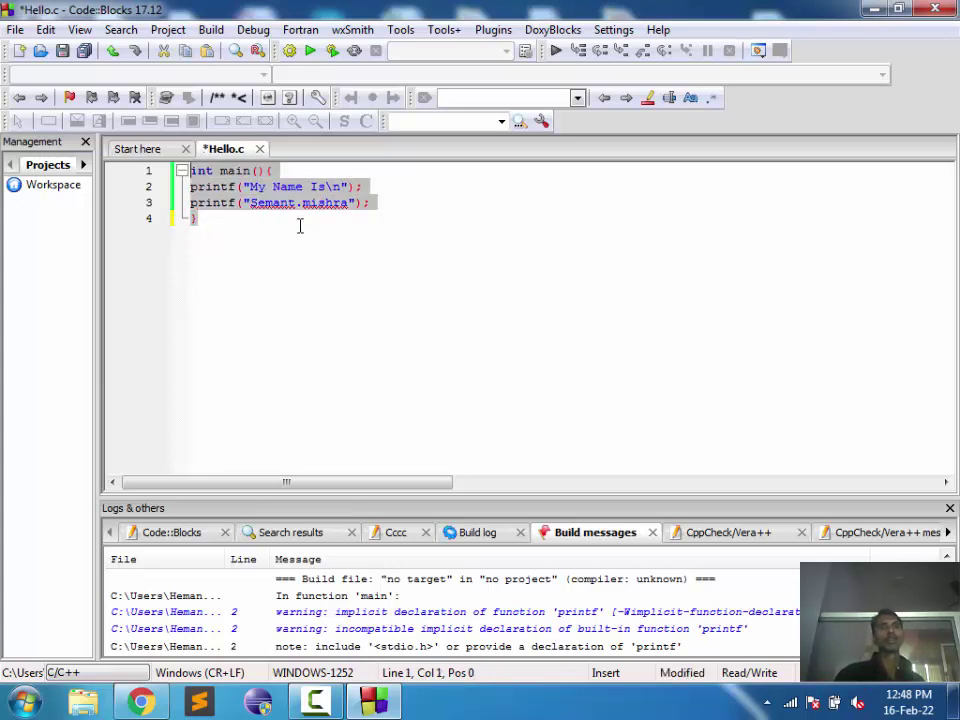
{"action": "key", "text": "shift+Down"}
{"action": "key", "text": "shift+Down"}
{"action": "key", "text": "shift+Down"}
{"action": "key", "text": "shift+End"}
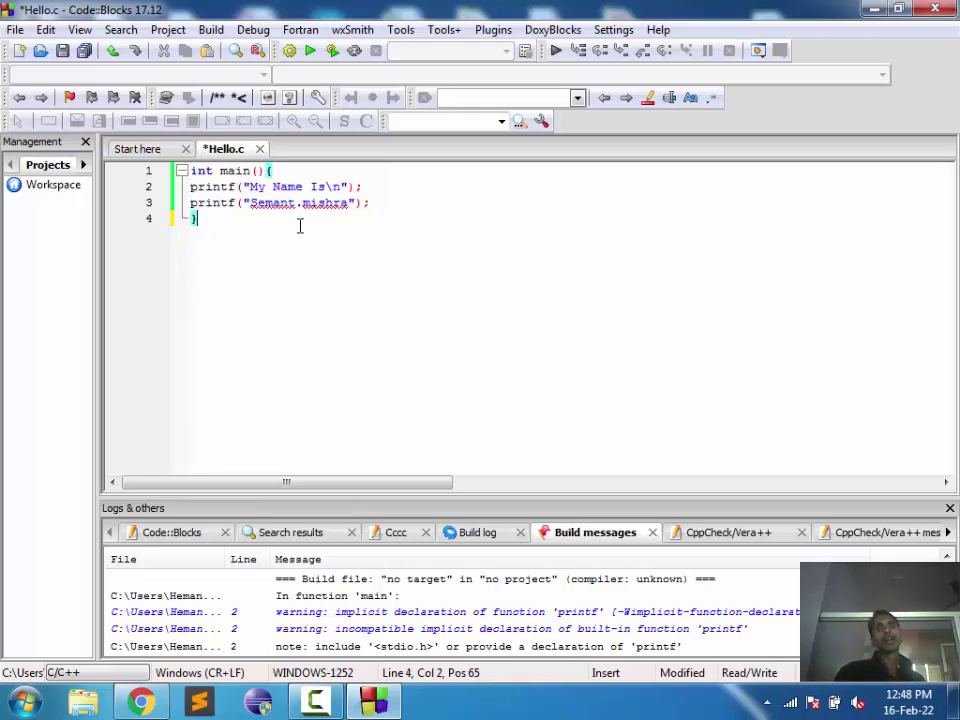
{"action": "key", "text": "Up"}
{"action": "key", "text": "Home"}
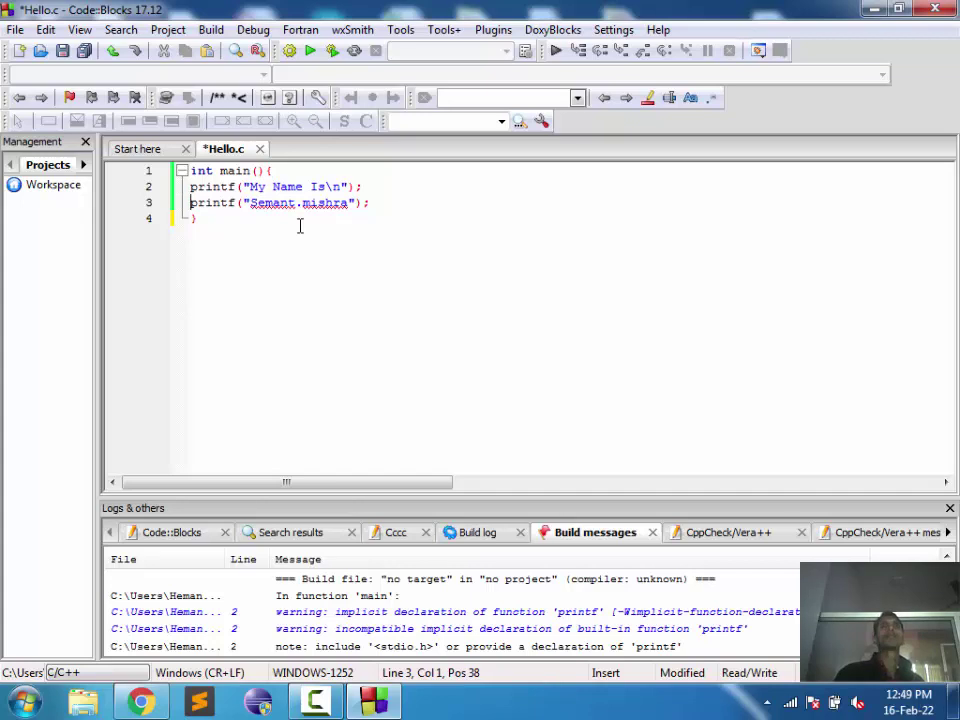
Step: Select the whole program, deselect it, and save Hello.c
{"action": "key", "text": "End"}
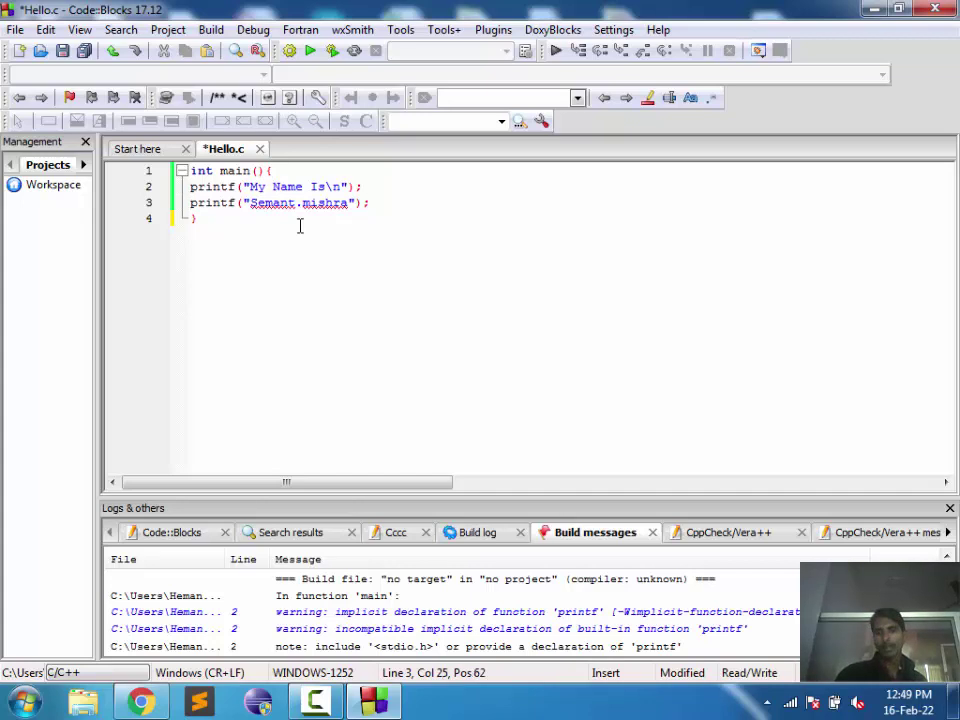
{"action": "key", "text": "shift+Up"}
{"action": "key", "text": "shift+Left"}
{"action": "key", "text": "shift+Left"}
{"action": "key", "text": "shift+Left"}
{"action": "key", "text": "shift+Left"}
{"action": "key", "text": "shift+Left"}
{"action": "key", "text": "shift+Left"}
{"action": "key", "text": "shift+Left"}
{"action": "key", "text": "shift+Left"}
{"action": "key", "text": "shift+Left"}
{"action": "key", "text": "shift+Left"}
{"action": "key", "text": "shift+Left"}
{"action": "key", "text": "shift+Left"}
{"action": "key", "text": "shift+Left"}
{"action": "key", "text": "shift+Left"}
{"action": "key", "text": "shift+Left"}
{"action": "key", "text": "shift+Left"}
{"action": "key", "text": "shift+Left"}
{"action": "key", "text": "shift+Left"}
{"action": "key", "text": "shift+Left"}
{"action": "key", "text": "shift+Left"}
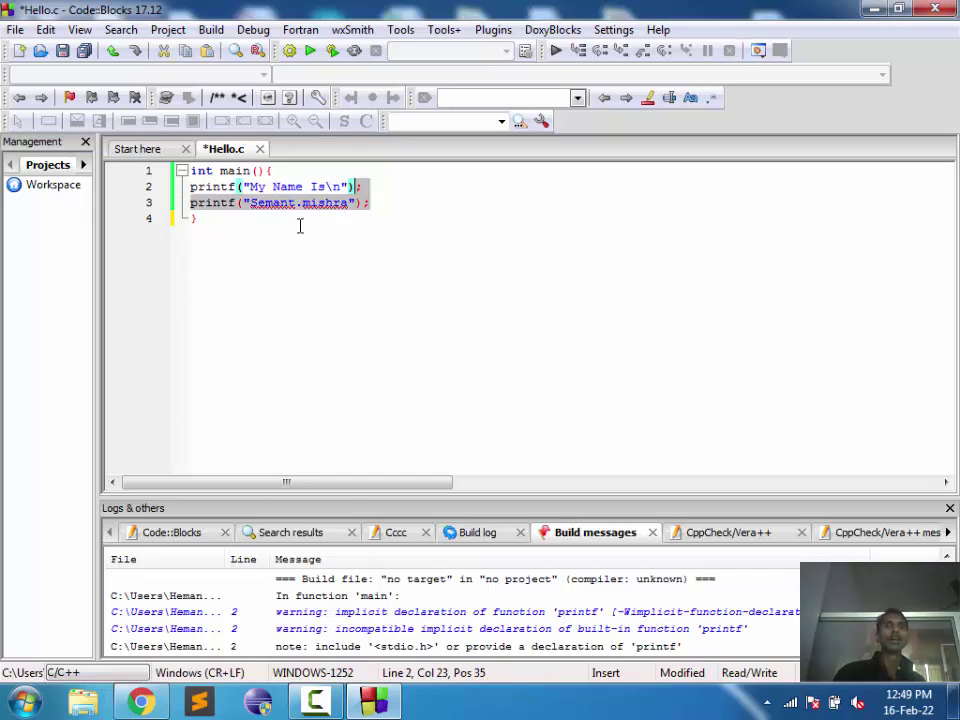
{"action": "key", "text": "shift+Left"}
{"action": "key", "text": "shift+Left"}
{"action": "key", "text": "shift+Left"}
{"action": "key", "text": "shift+Left"}
{"action": "key", "text": "shift+Left"}
{"action": "key", "text": "shift+Left"}
{"action": "key", "text": "shift+Left"}
{"action": "key", "text": "shift+Left"}
{"action": "key", "text": "shift+Left"}
{"action": "key", "text": "shift+Left"}
{"action": "key", "text": "shift+Left"}
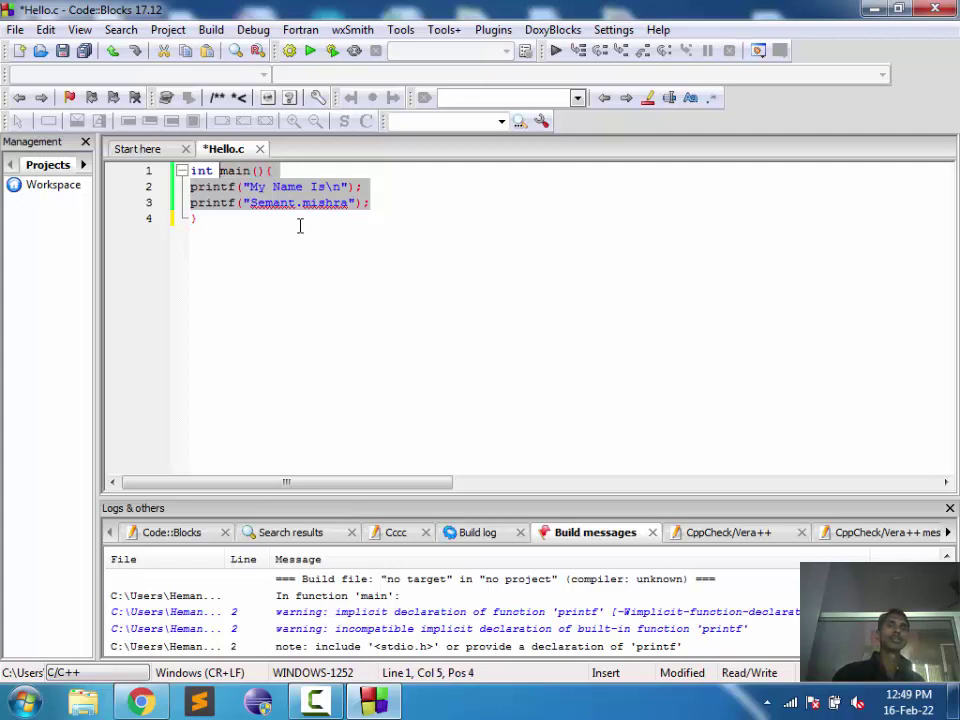
{"action": "key", "text": "Down"}
{"action": "key", "text": "Down"}
{"action": "key", "text": "Down"}
{"action": "key", "text": "End"}
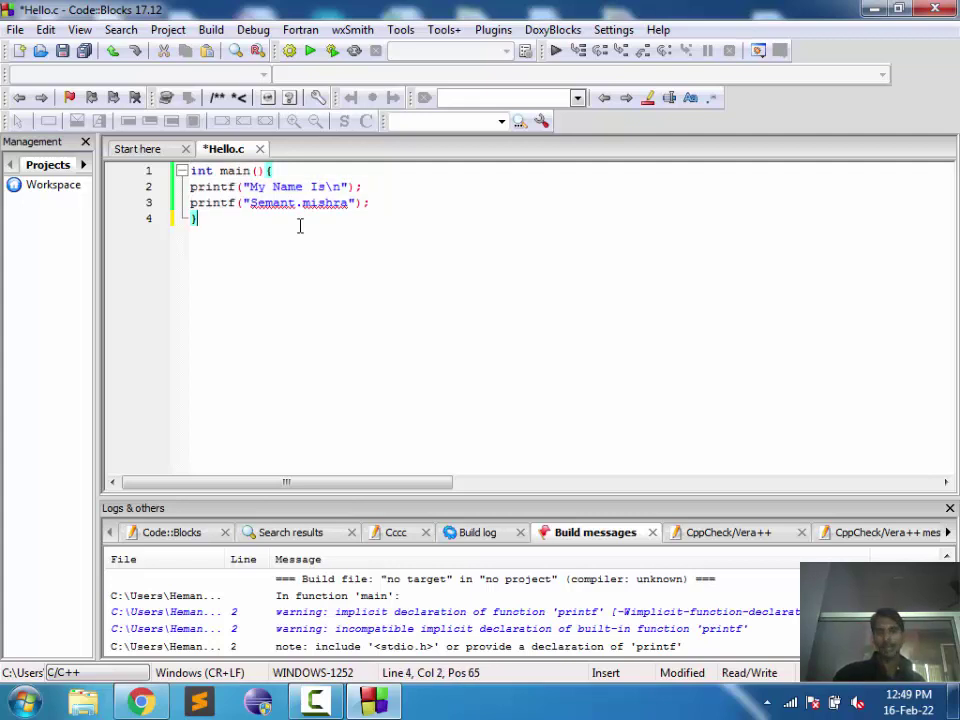
{"action": "key", "text": "shift+Left"}
{"action": "key", "text": "shift+Up"}
{"action": "key", "text": "shift+Up"}
{"action": "key", "text": "shift+Up"}
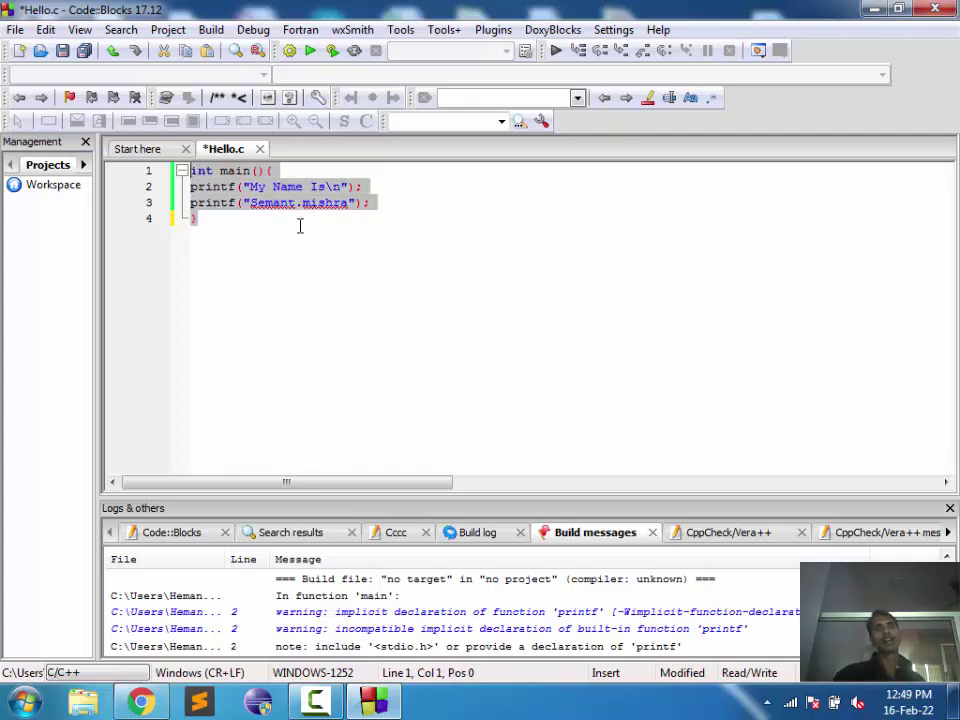
{"action": "left_click", "coordinate": [299, 225]}
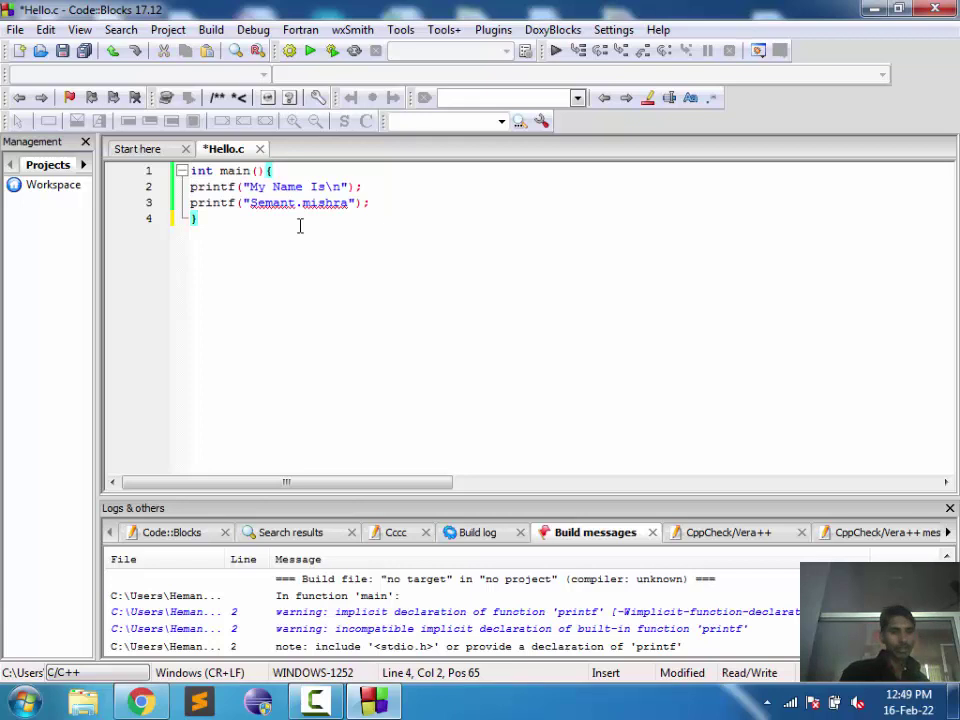
{"action": "key", "text": "ctrl+s"}
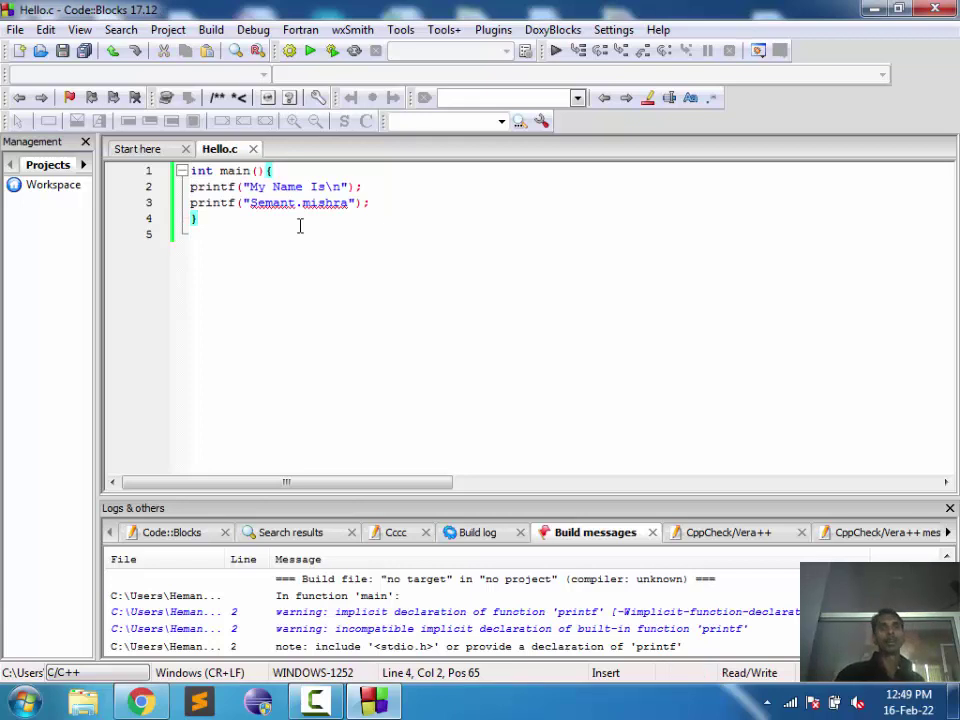
Step: Return from the start page to Hello.c, delete the empty line 5, and save
{"action": "left_click", "coordinate": [137, 149]}
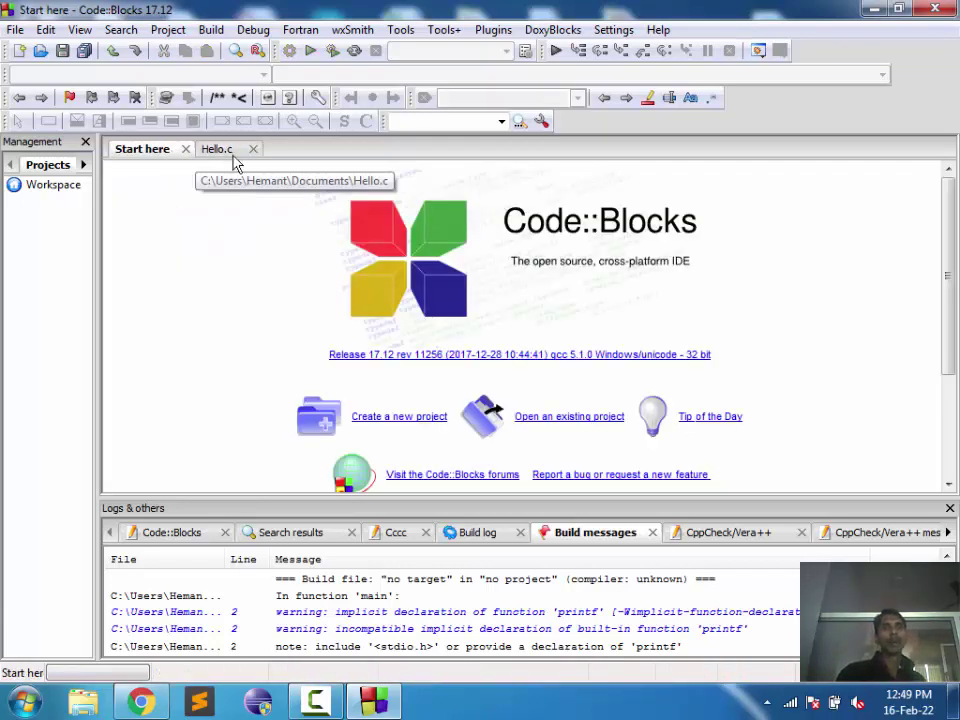
{"action": "left_click", "coordinate": [220, 150]}
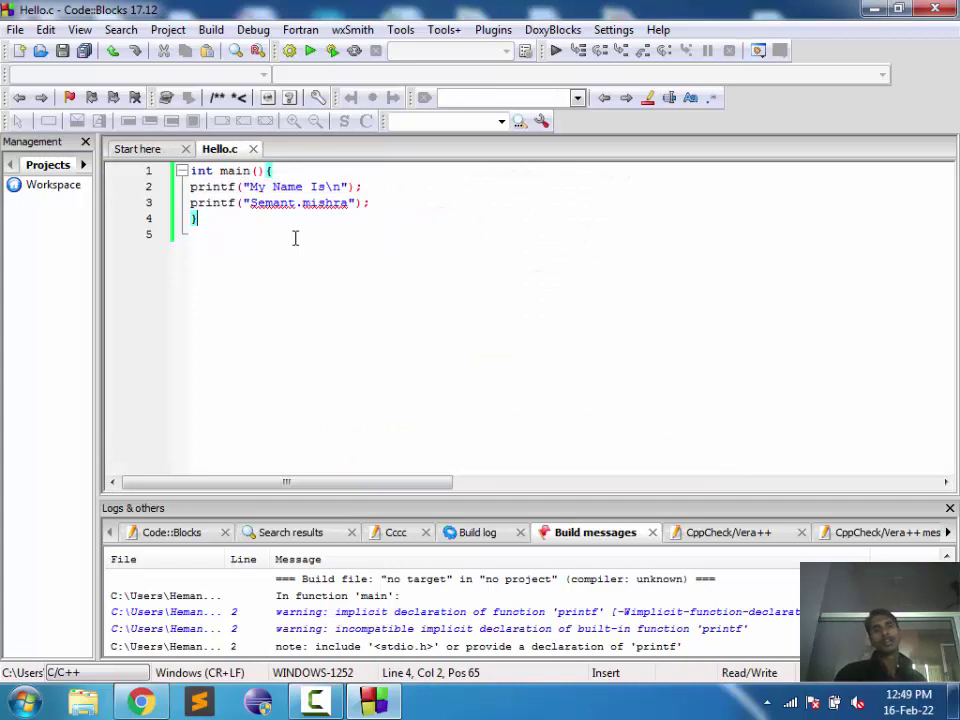
{"action": "left_click_drag", "start_coordinate": [210, 222], "coordinate": [164, 163]}
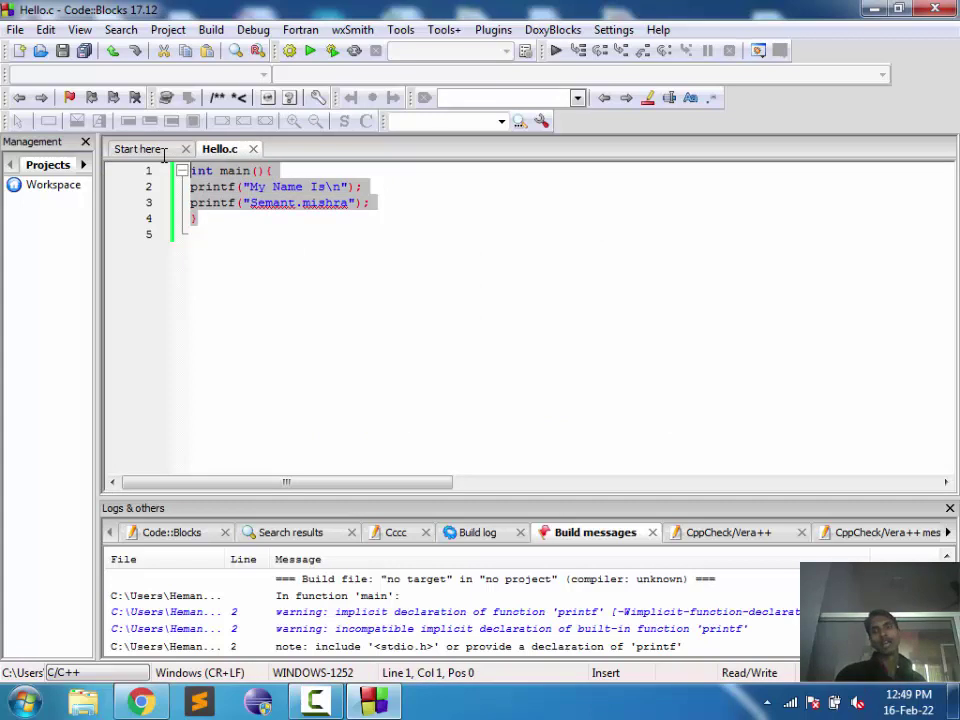
{"action": "left_click", "coordinate": [335, 226]}
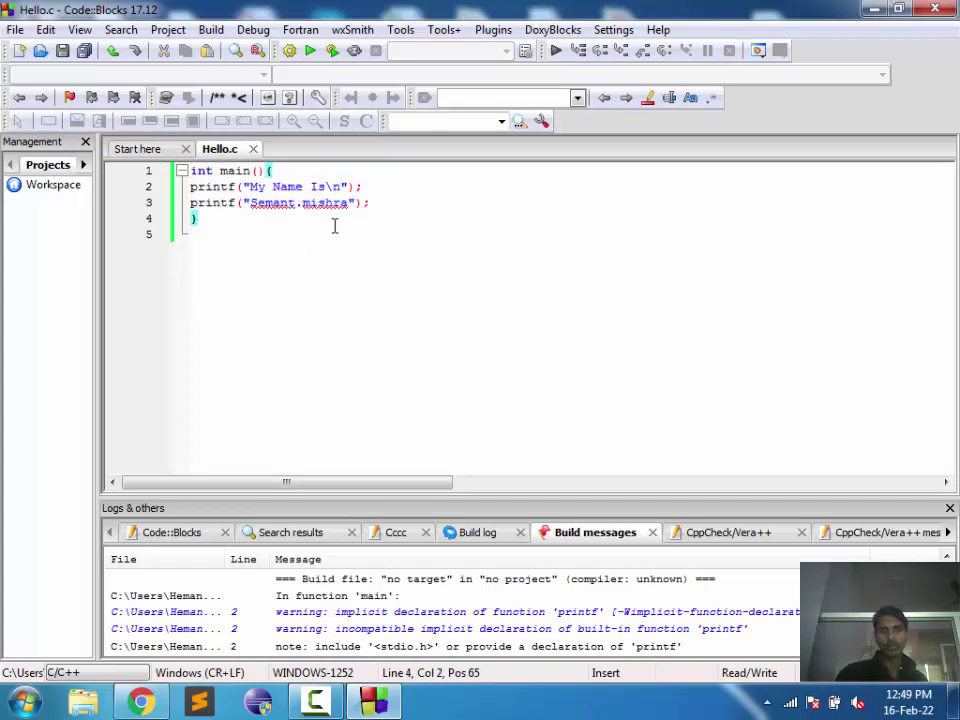
{"action": "key", "text": "Down"}
{"action": "key", "text": "BackSpace"}
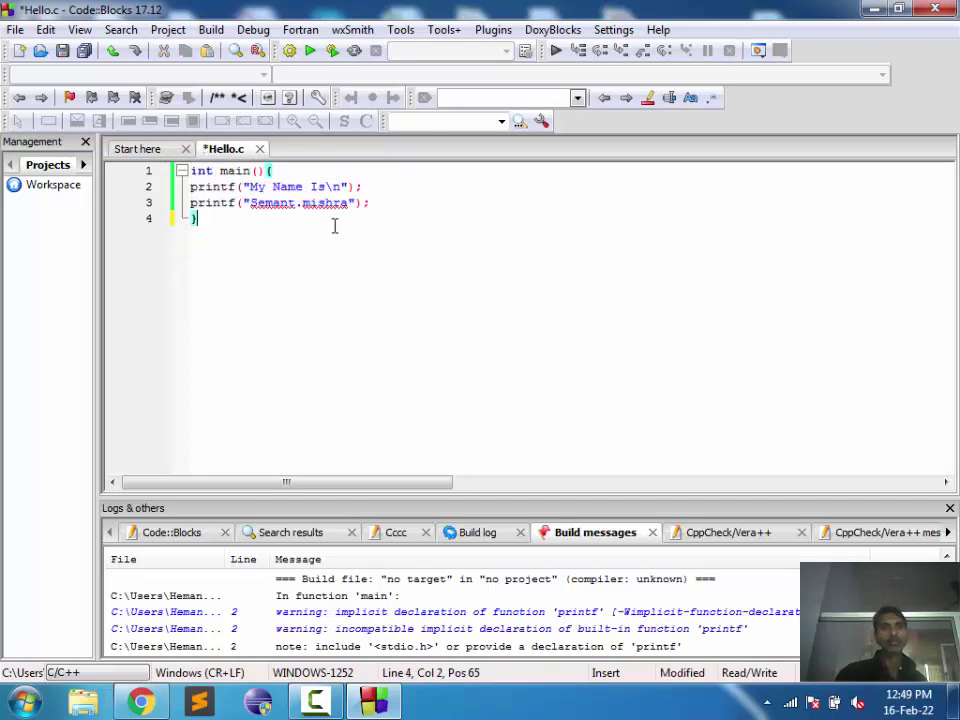
{"action": "key", "text": "Up"}
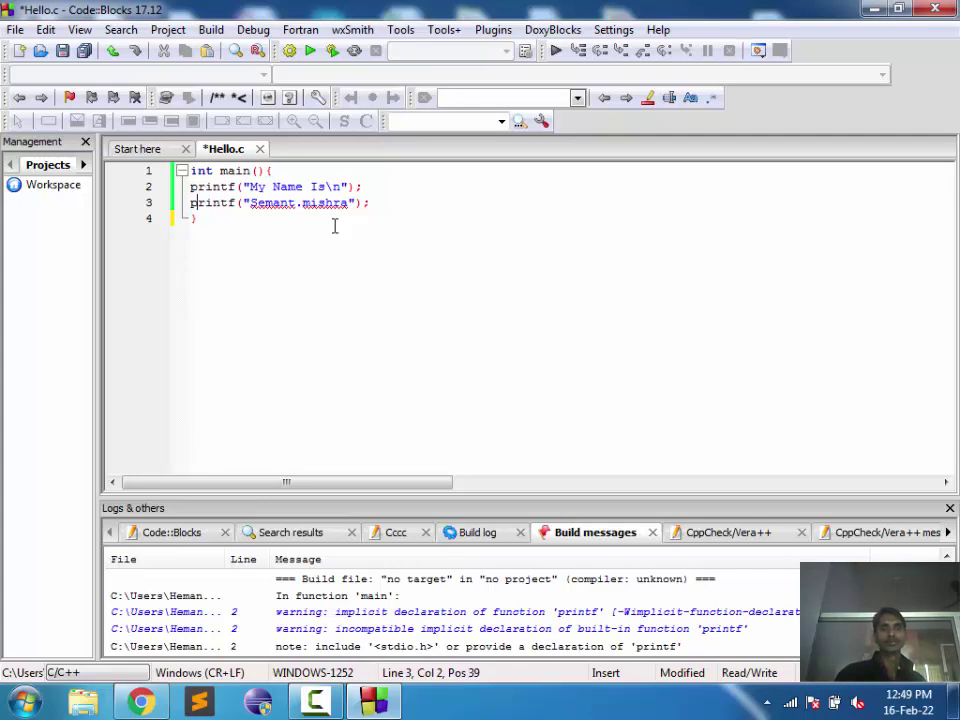
{"action": "key", "text": "ctrl+s"}
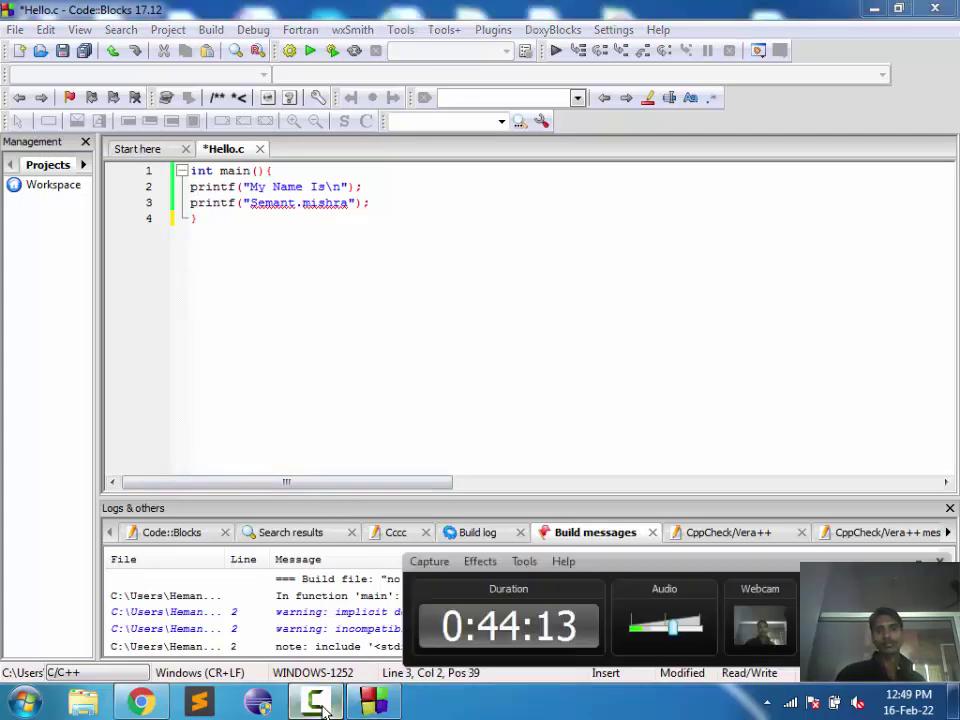
Step: Hide Code::Blocks to show the Windows desktop and refresh the desktop three times
{"action": "key", "text": "super+d"}
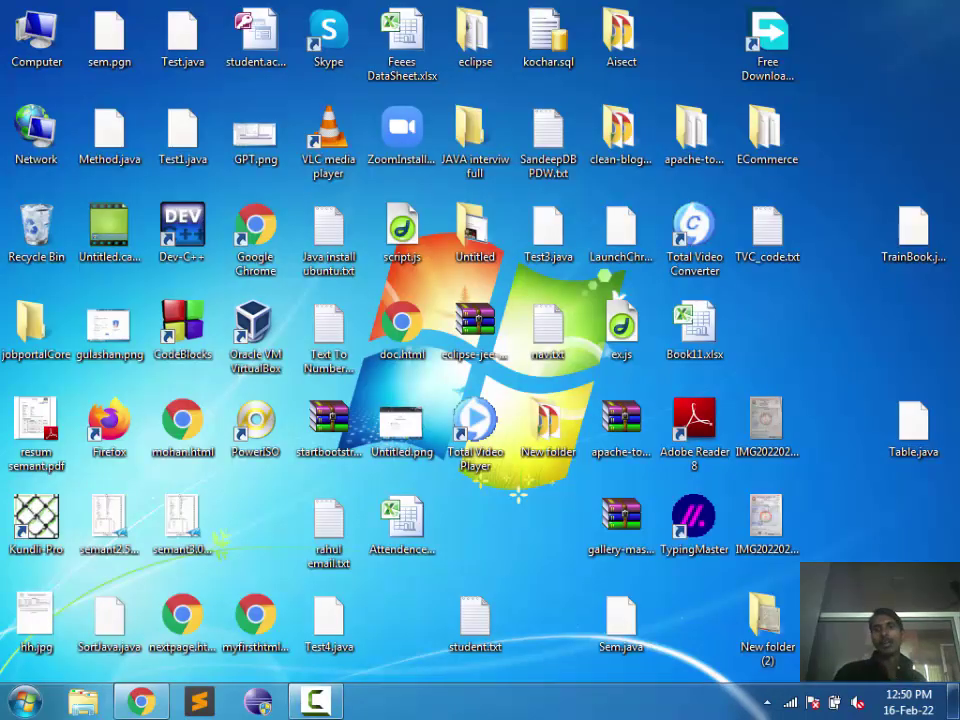
{"action": "right_click", "coordinate": [741, 337]}
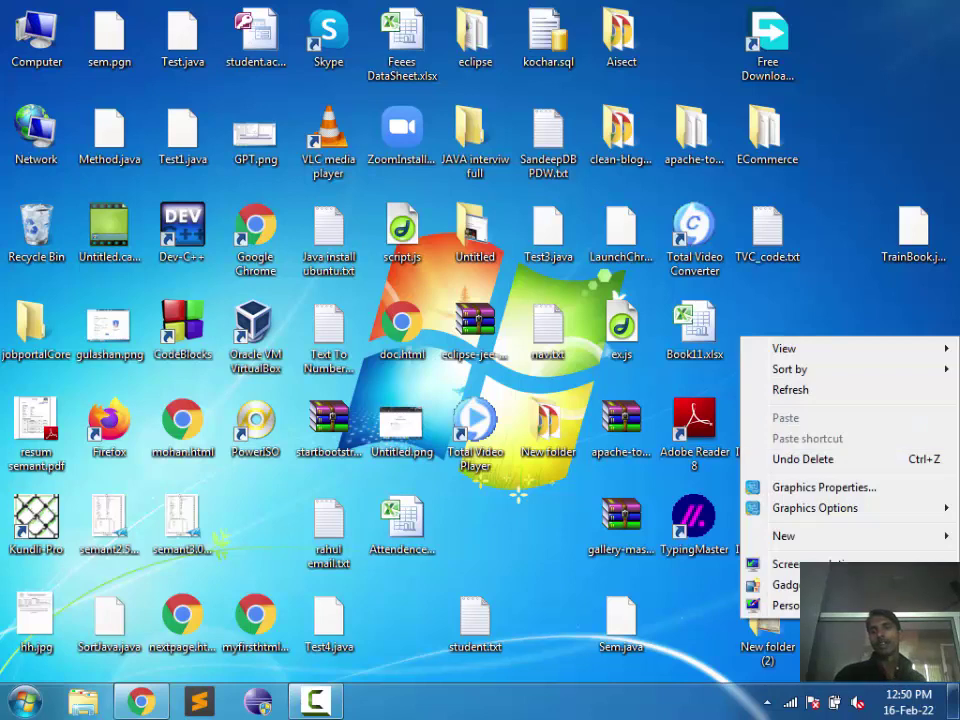
{"action": "left_click", "coordinate": [790, 390]}
{"action": "right_click", "coordinate": [845, 214]}
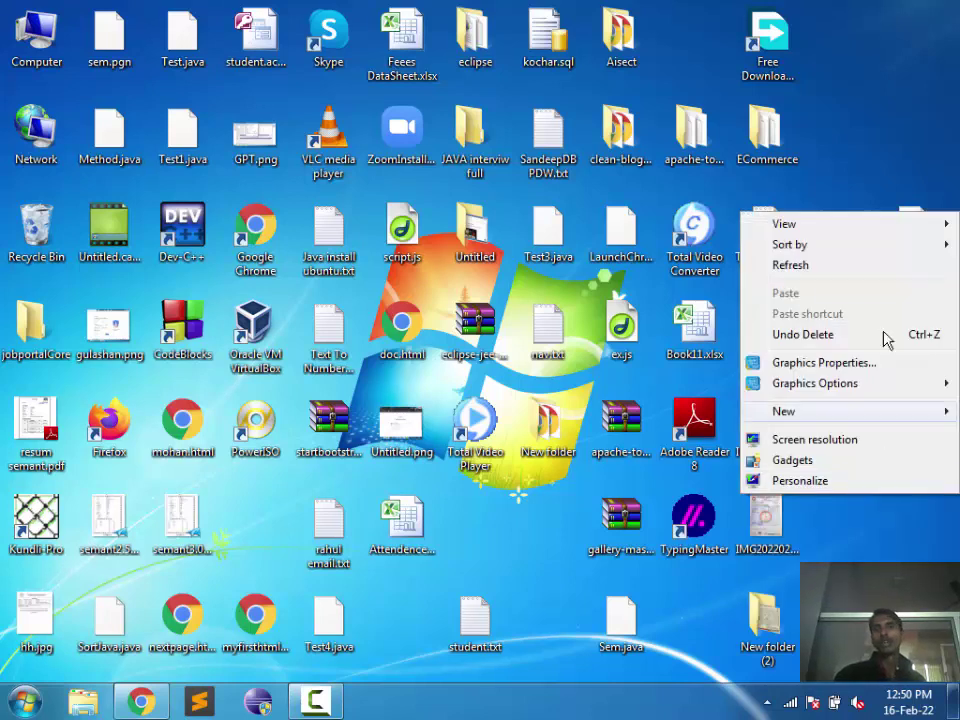
{"action": "left_click", "coordinate": [831, 268]}
{"action": "right_click", "coordinate": [831, 266]}
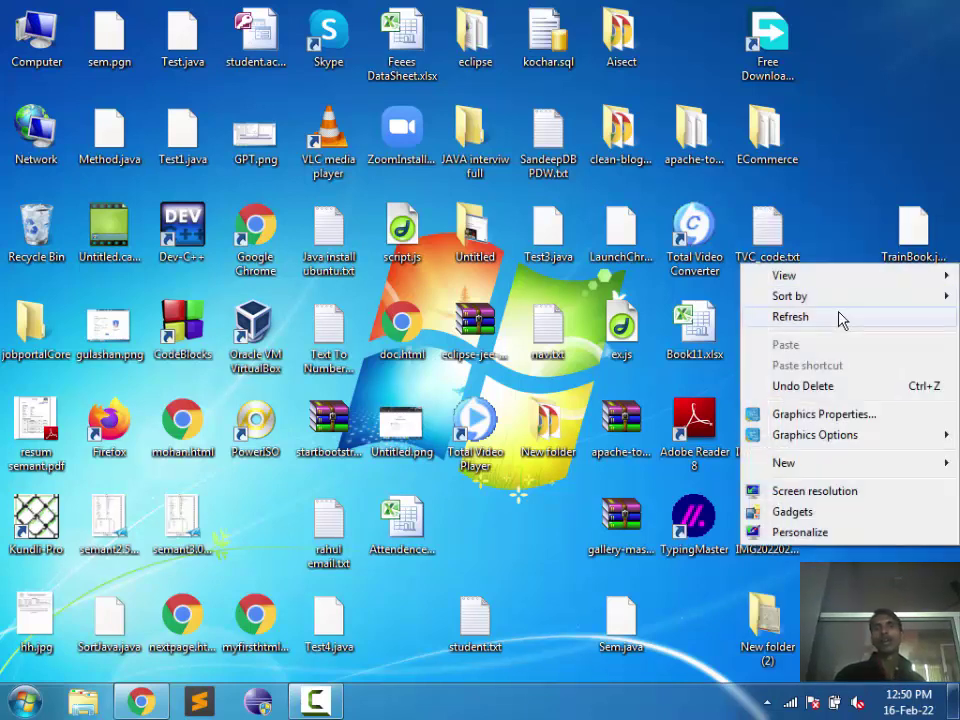
{"action": "left_click", "coordinate": [840, 318]}
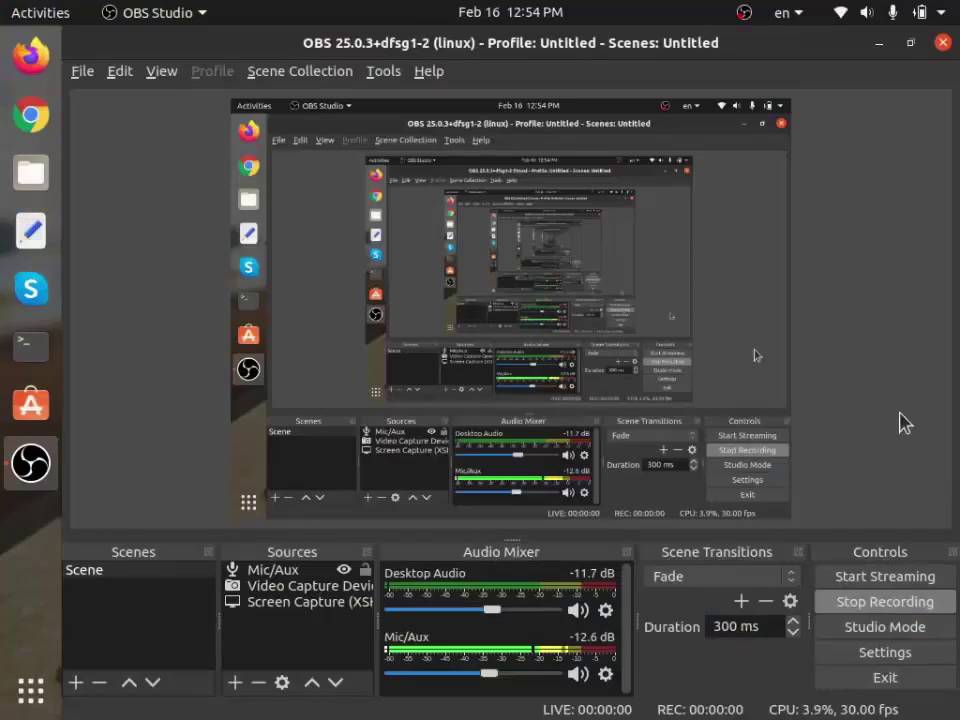
Step: Minimize OBS Studio and launch a Terminal from the Ubuntu dock
{"action": "left_click", "coordinate": [879, 44]}
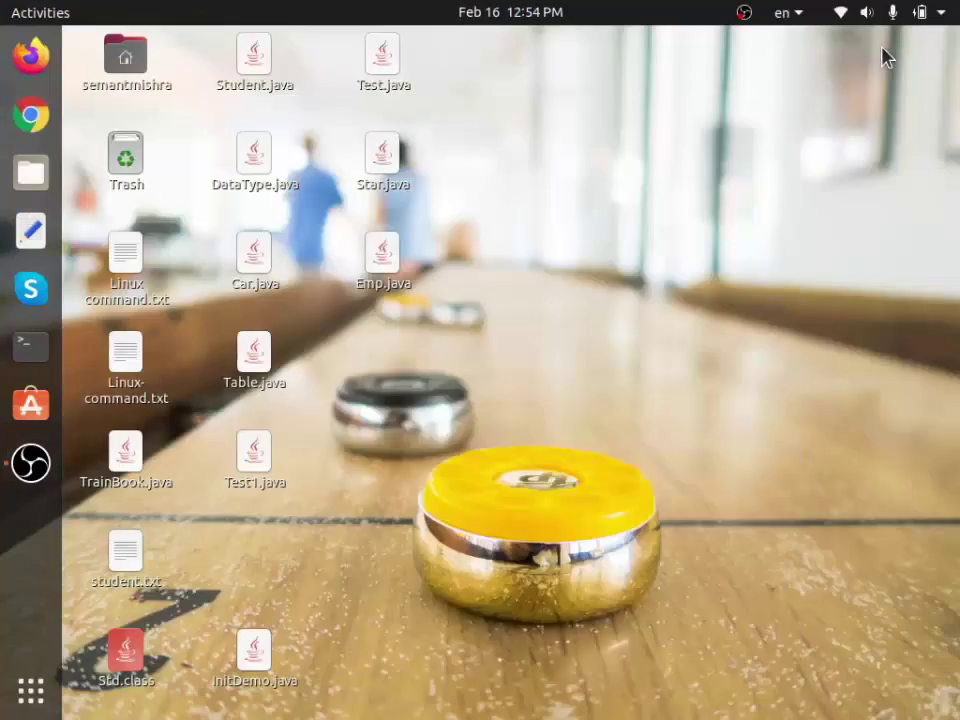
{"action": "right_click", "coordinate": [600, 219]}
{"action": "left_click", "coordinate": [488, 226]}
{"action": "left_click", "coordinate": [28, 346]}
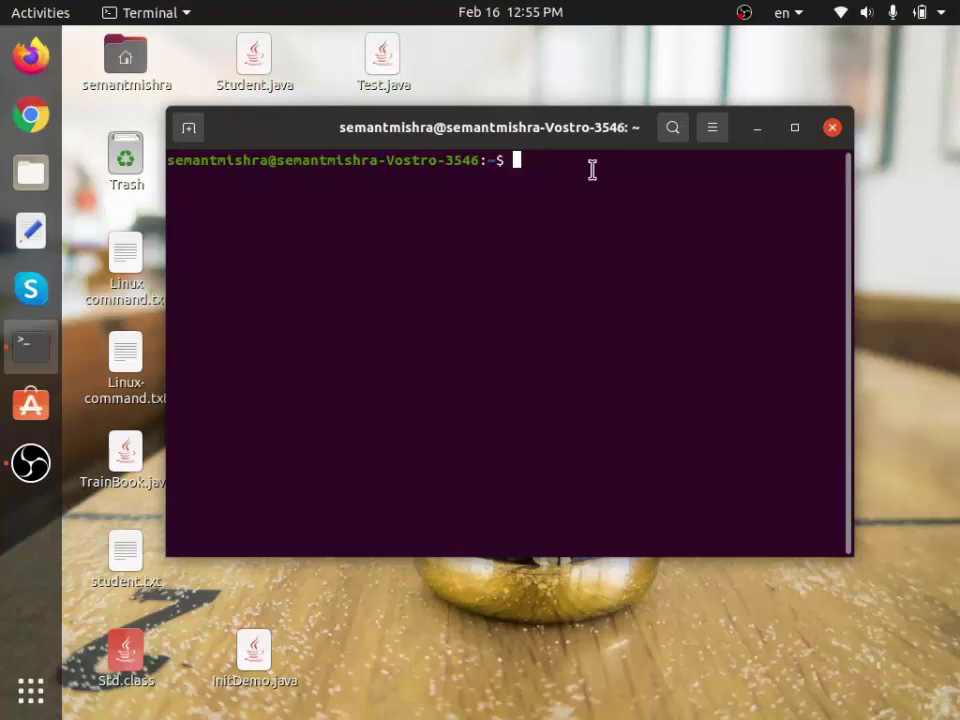
Step: Run 'sudo apt install gcc' with the sudo password, then launch Google Chrome
{"action": "type", "text": "supo"}
{"action": "key", "text": "BackSpace"}
{"action": "key", "text": "BackSpace"}
{"action": "type", "text": "do apt install "}
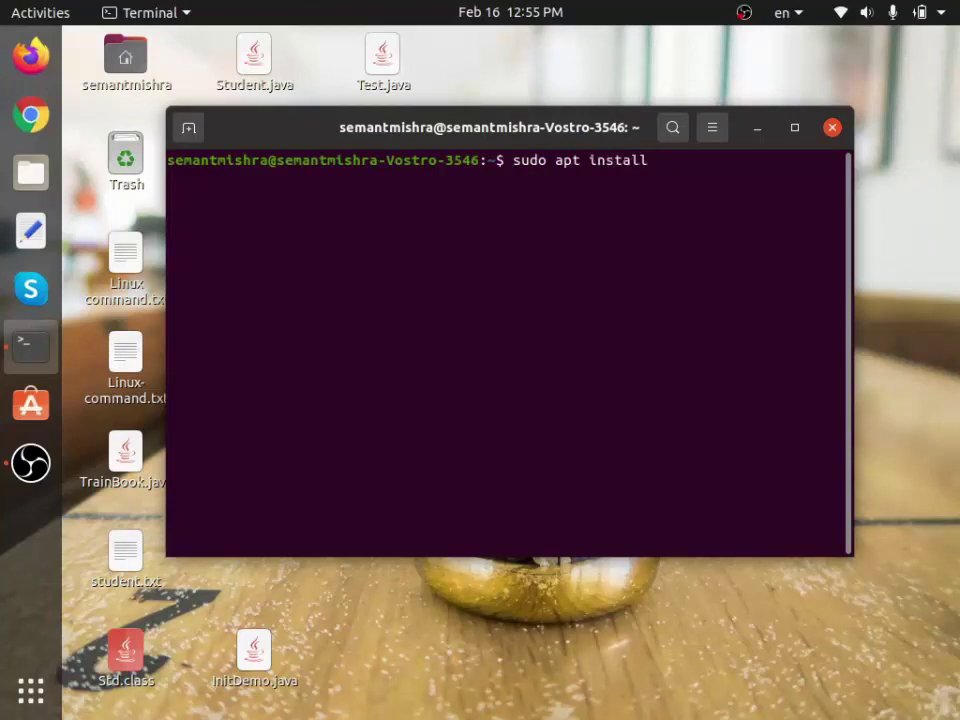
{"action": "type", "text": "gcc"}
{"action": "key", "text": "Return"}
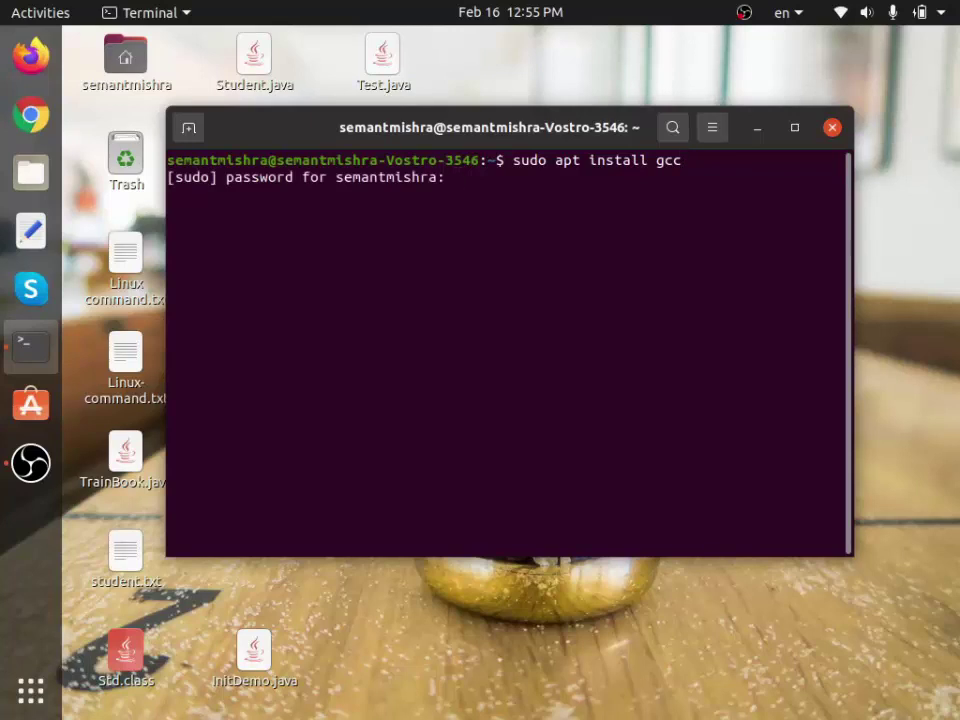
{"action": "key", "text": "Return"}
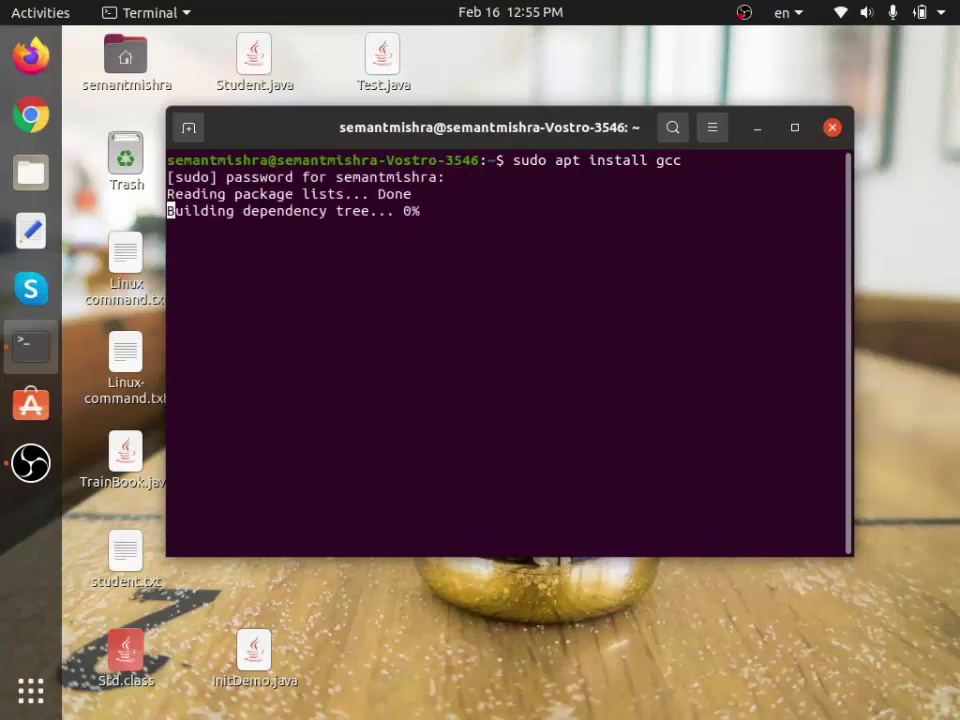
{"action": "left_click", "coordinate": [28, 110]}
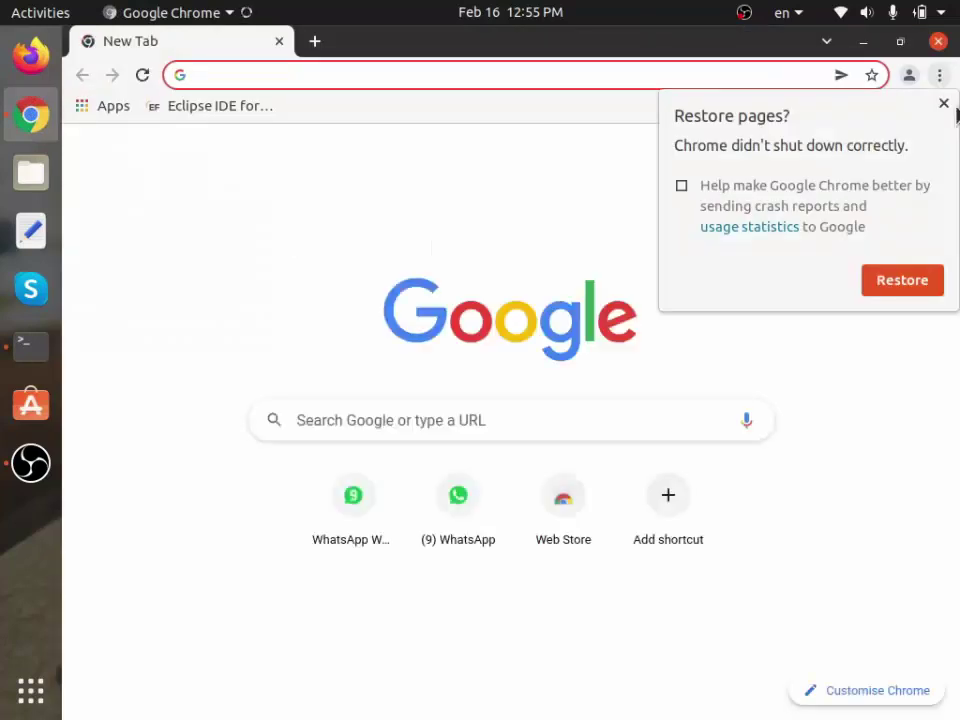
Step: Dismiss the restore prompt and search Google for 'install gcc in buntu'
{"action": "left_click", "coordinate": [943, 105]}
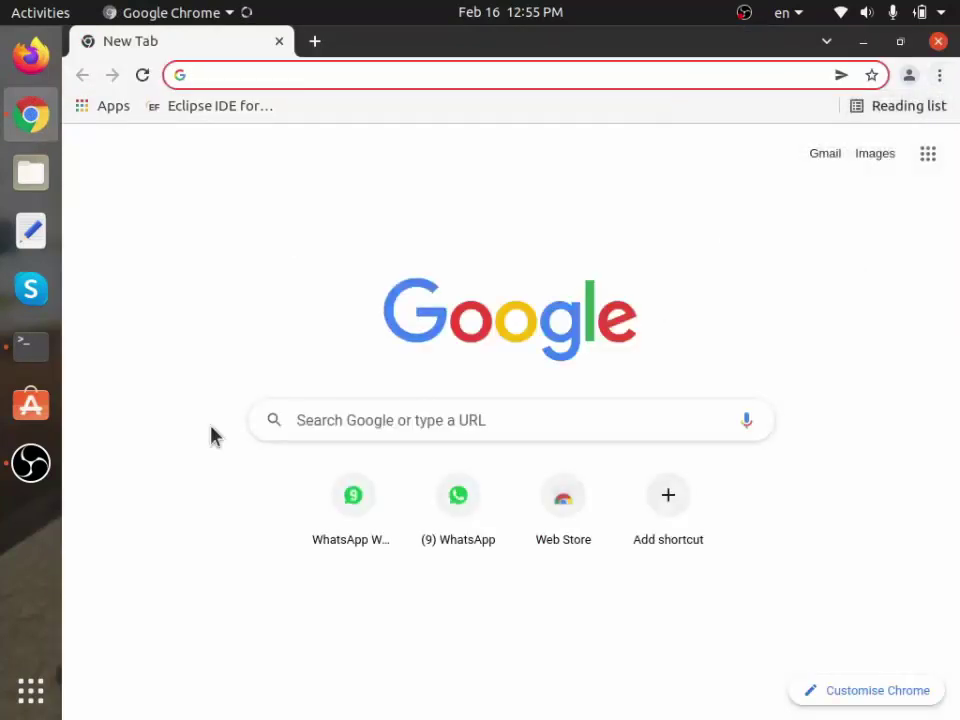
{"action": "type", "text": "instt"}
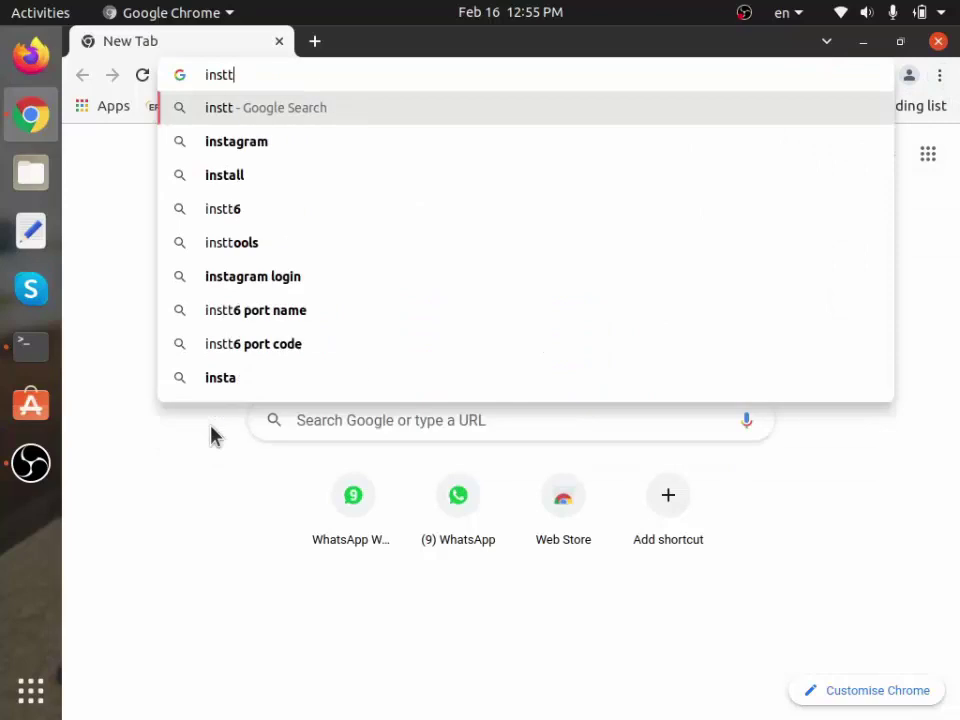
{"action": "key", "text": "BackSpace"}
{"action": "type", "text": "all gcc"}
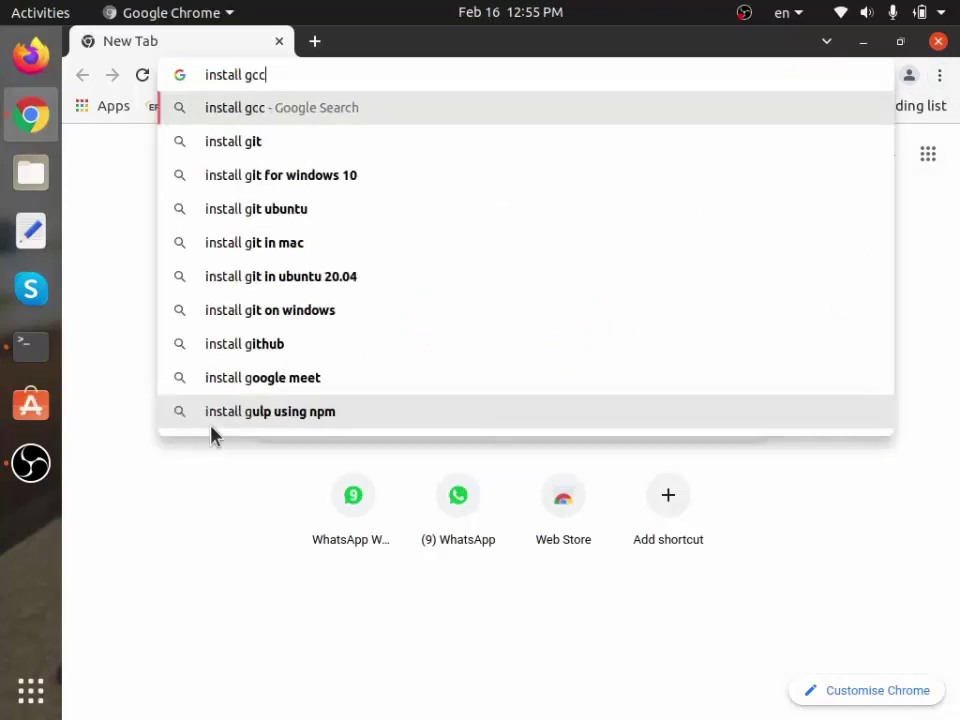
{"action": "type", "text": " in buntu"}
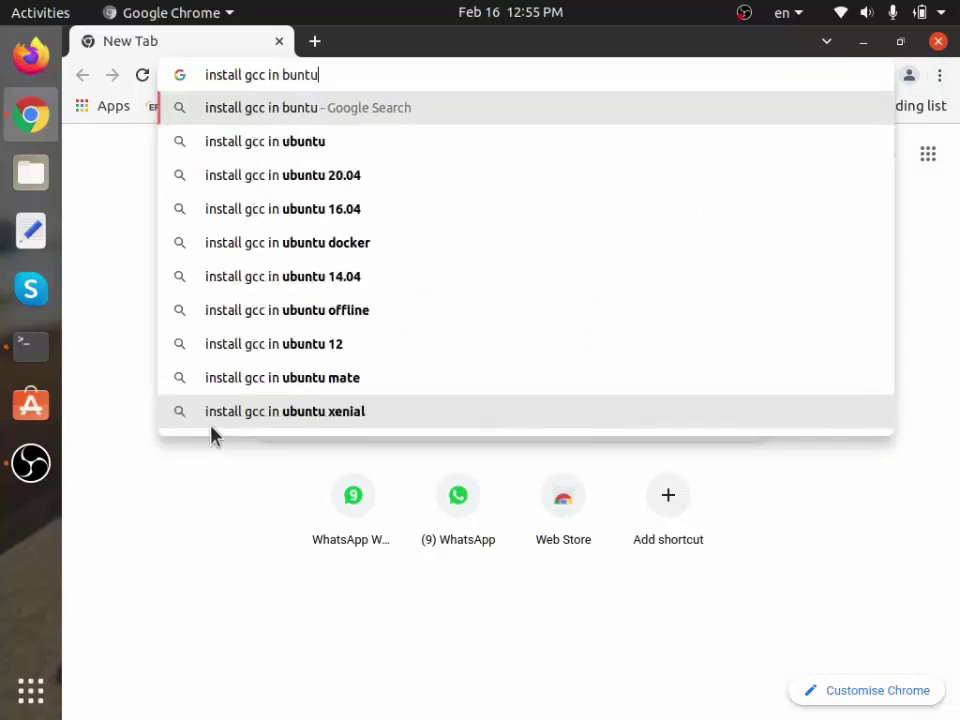
{"action": "key", "text": "Return"}
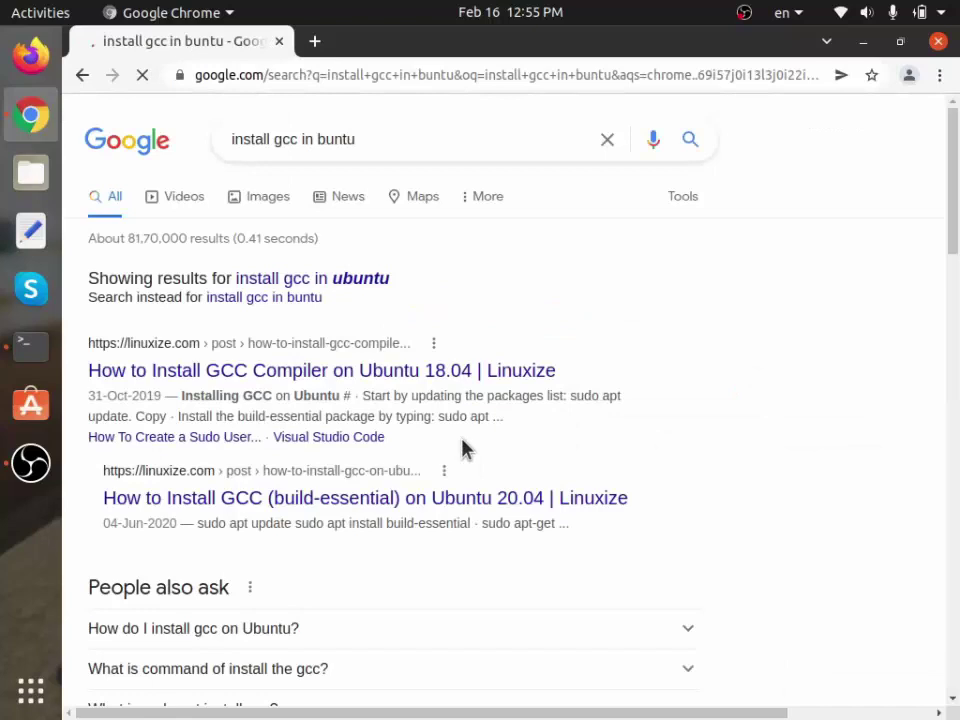
Step: Open the Linuxize and Linux Hint gcc guides in background tabs and view Linux Hint
{"action": "scroll", "coordinate": [463, 448], "scroll_direction": "down", "scroll_amount": 3}
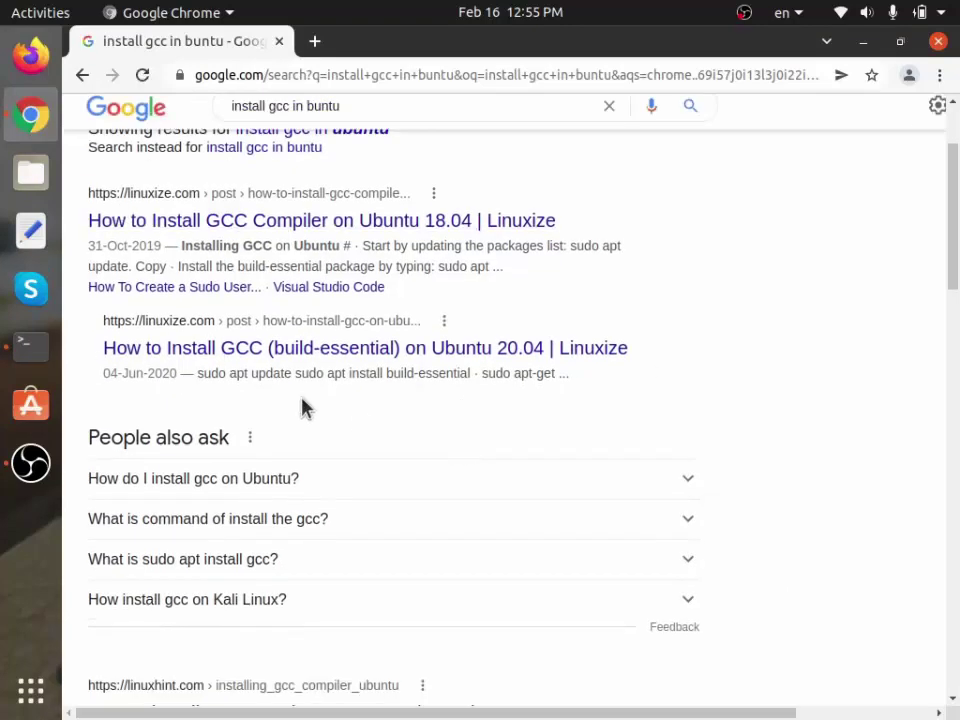
{"action": "middle_click", "coordinate": [311, 221]}
{"action": "scroll", "coordinate": [311, 222], "scroll_direction": "down", "scroll_amount": 7}
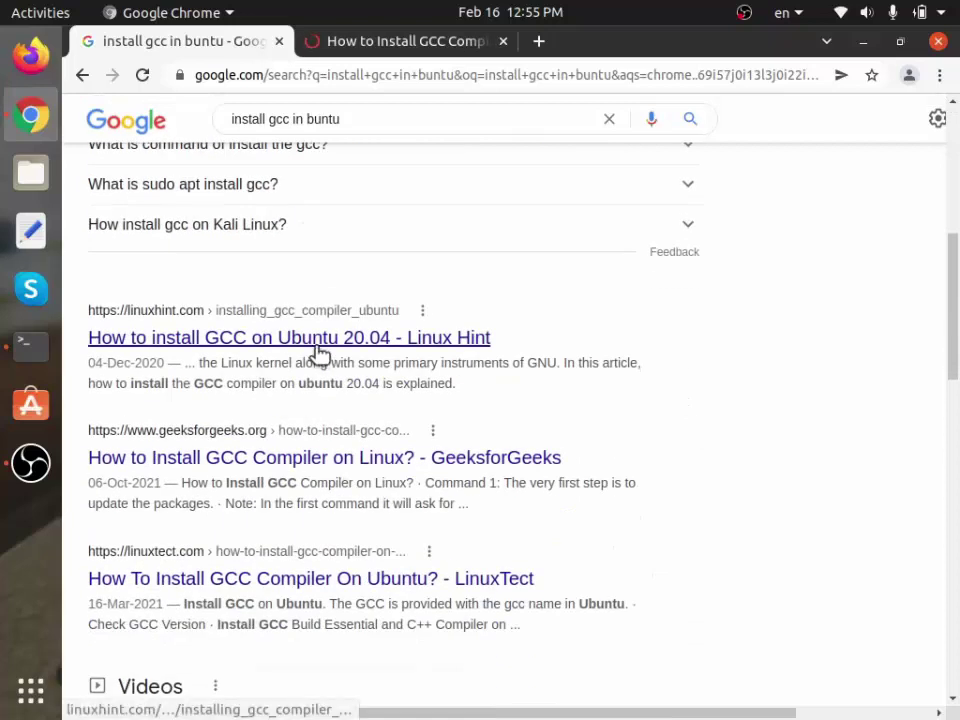
{"action": "middle_click", "coordinate": [315, 343]}
{"action": "left_click", "coordinate": [578, 48]}
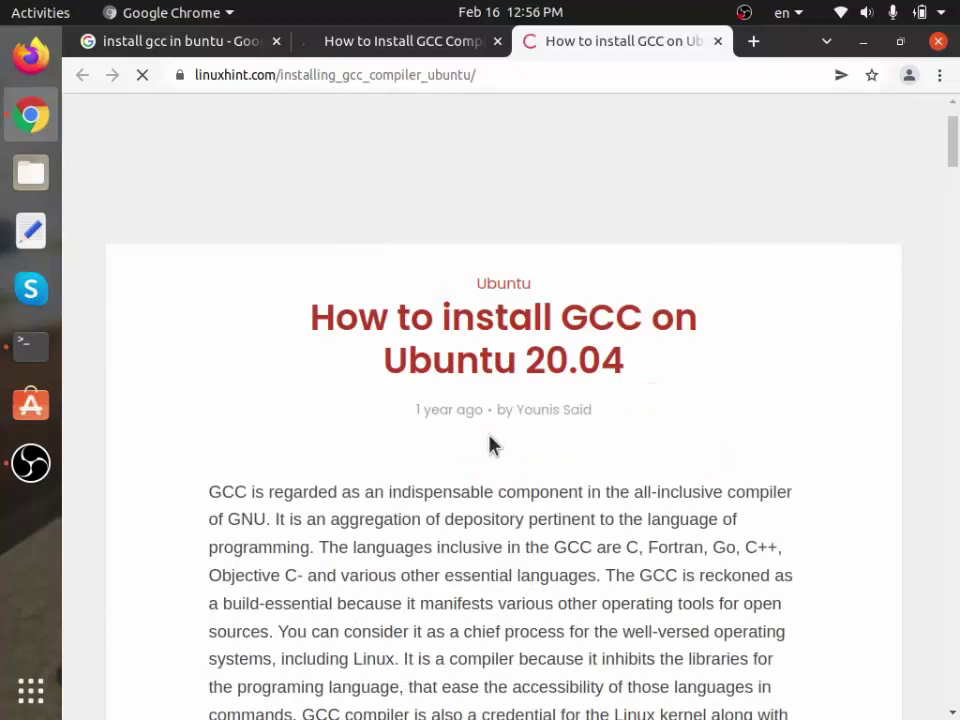
Step: Scroll the Linux Hint GCC guide down to its sudo apt update and upgrade commands
{"action": "scroll", "coordinate": [490, 445], "scroll_direction": "down", "scroll_amount": 5}
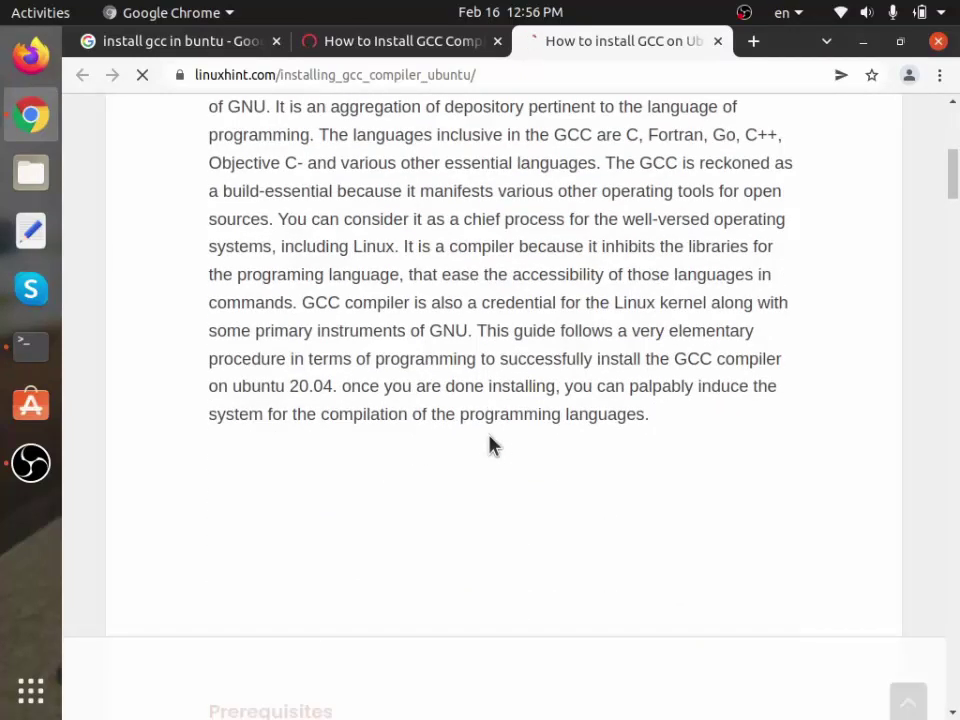
{"action": "scroll", "coordinate": [490, 445], "scroll_direction": "down", "scroll_amount": 8}
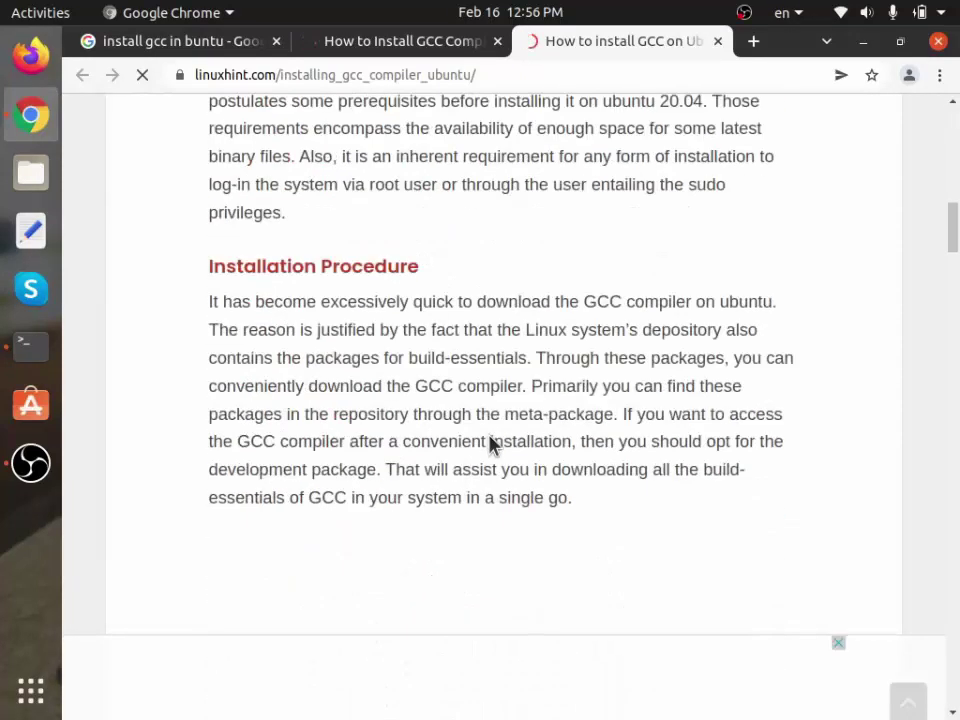
{"action": "scroll", "coordinate": [490, 445], "scroll_direction": "down", "scroll_amount": 8}
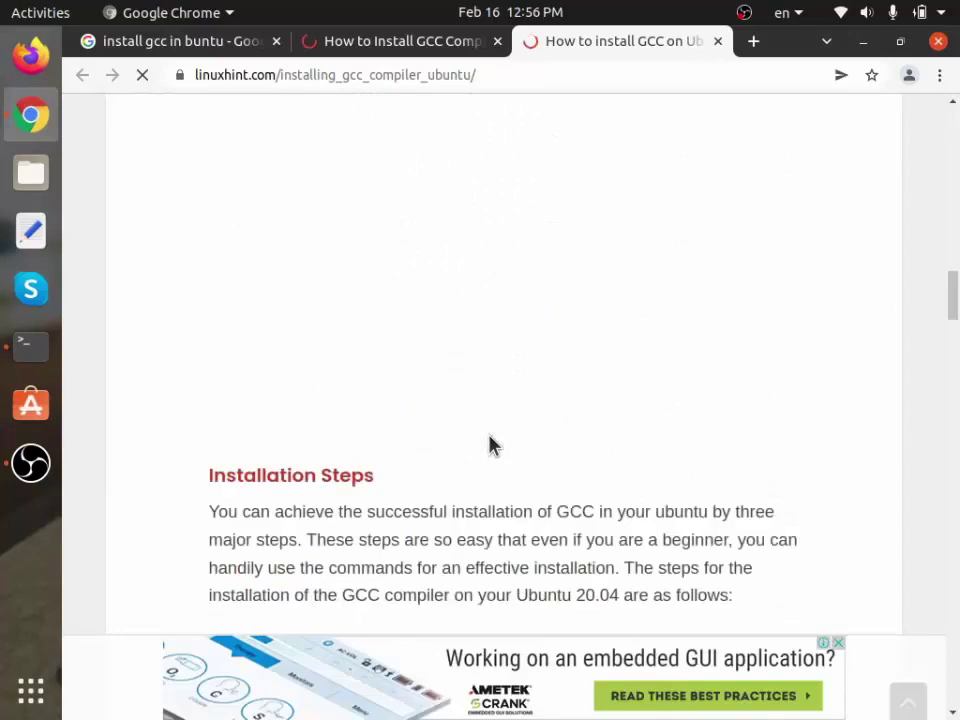
{"action": "scroll", "coordinate": [490, 445], "scroll_direction": "down", "scroll_amount": 8}
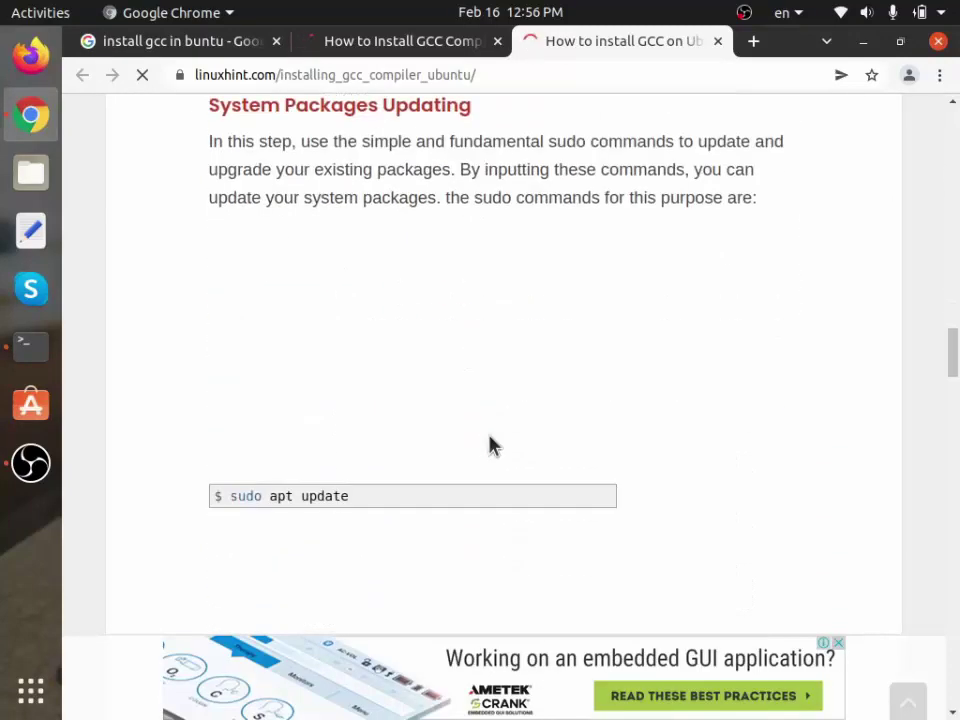
{"action": "scroll", "coordinate": [490, 445], "scroll_direction": "down", "scroll_amount": 2}
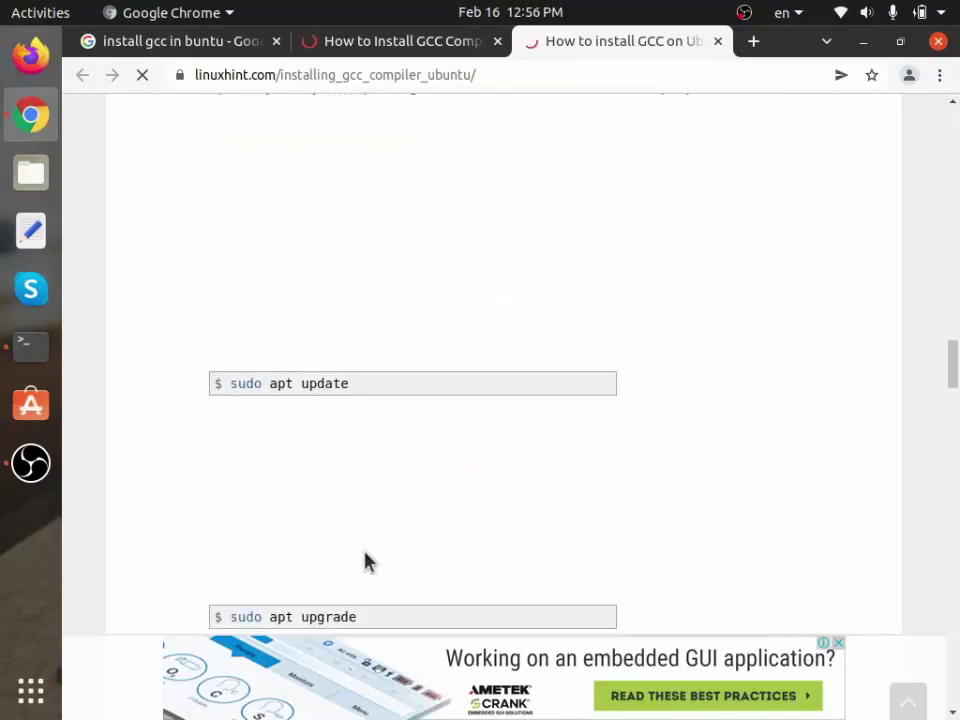
{"action": "scroll", "coordinate": [312, 398], "scroll_direction": "down", "scroll_amount": 3}
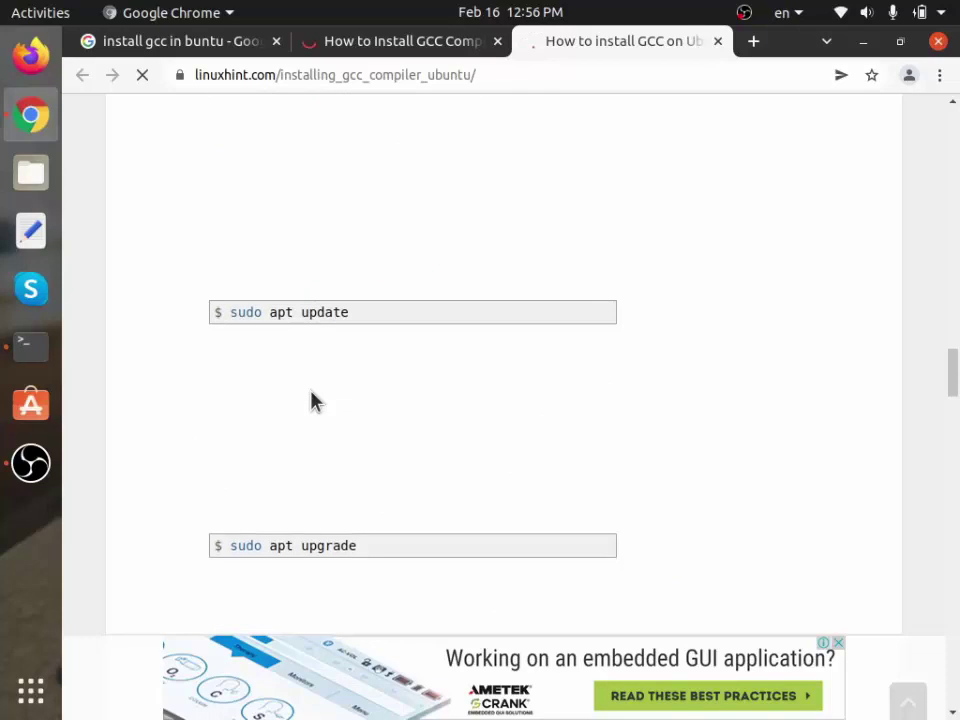
{"action": "scroll", "coordinate": [312, 398], "scroll_direction": "down", "scroll_amount": 6}
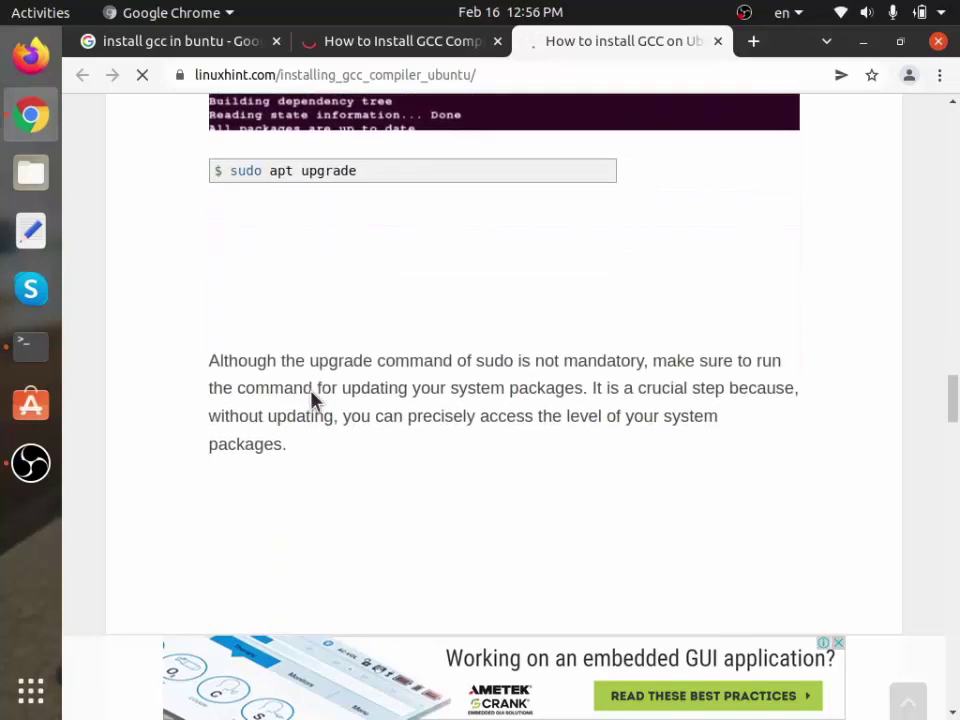